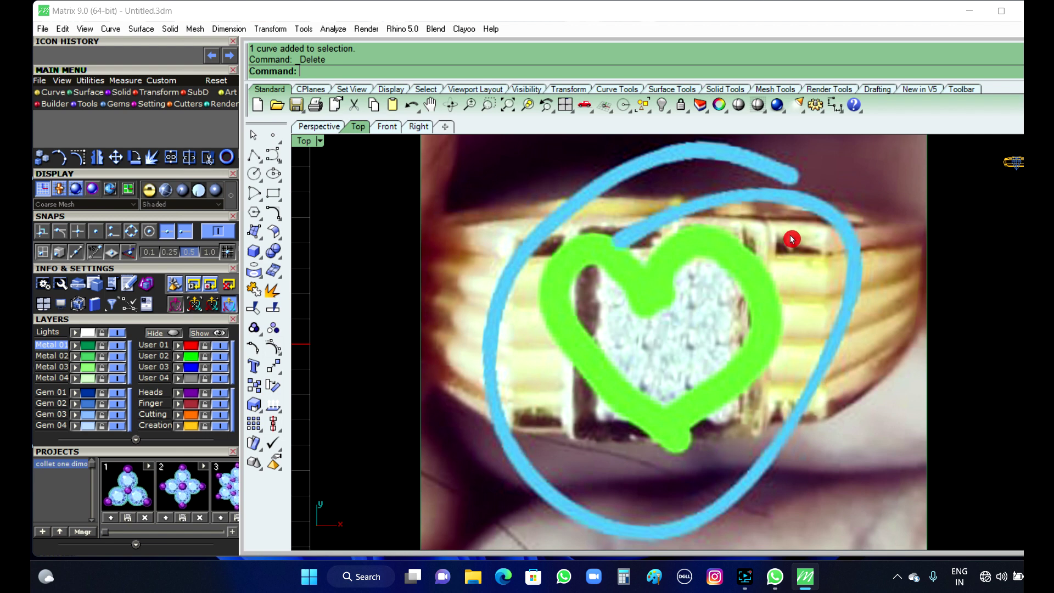
- Draw a centre-based rectangle at the origin in the Top view, 15 mm long and 10 mm wide
{"action": "scroll", "coordinate": [791, 289], "scroll_direction": "down", "scroll_amount": 1}
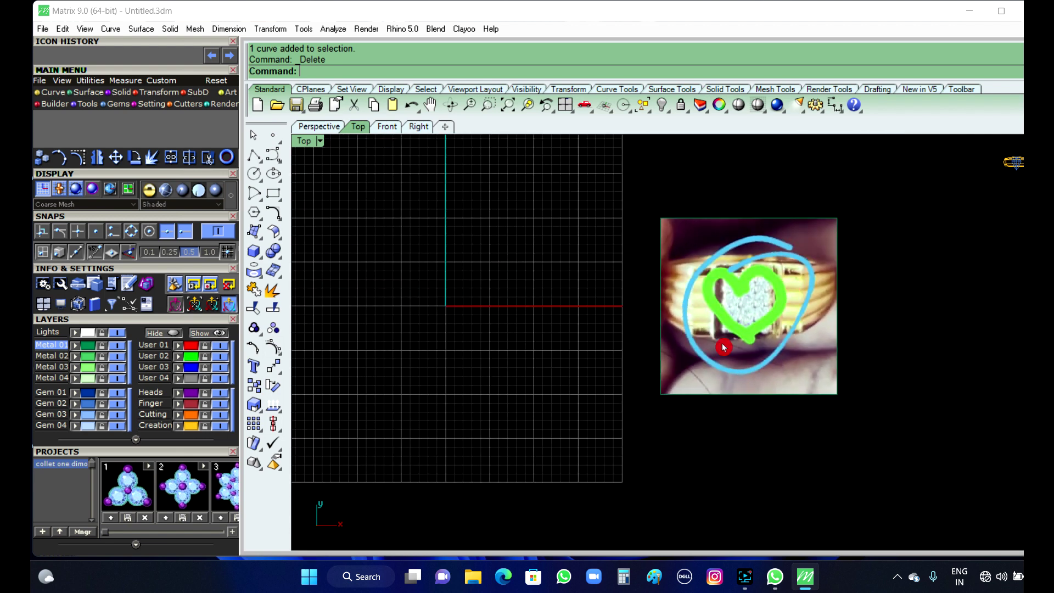
{"action": "right_click_drag", "start_coordinate": [671, 377], "coordinate": [736, 375]}
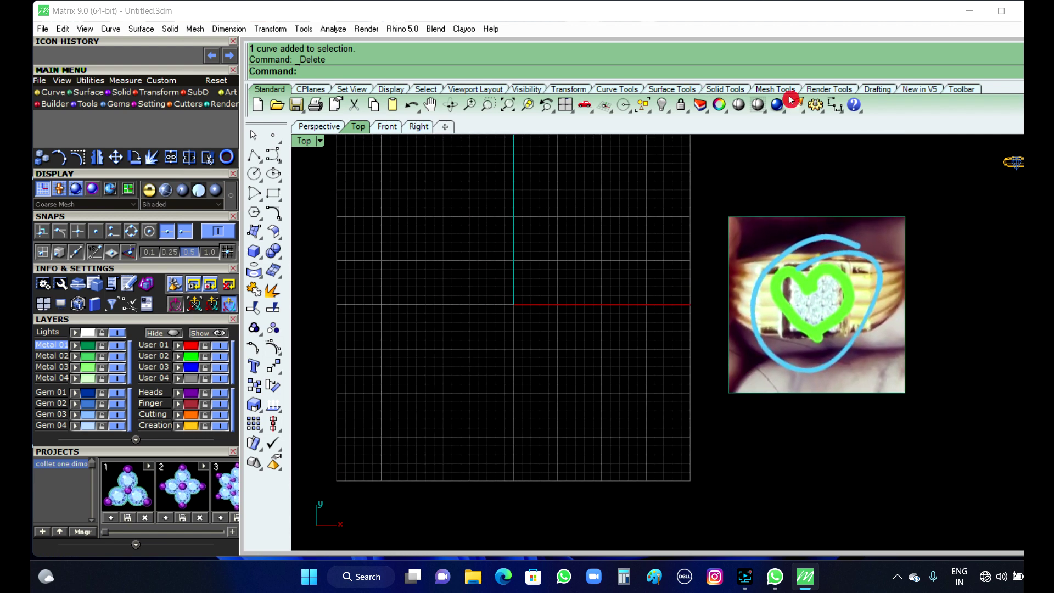
{"action": "left_click", "coordinate": [272, 193]}
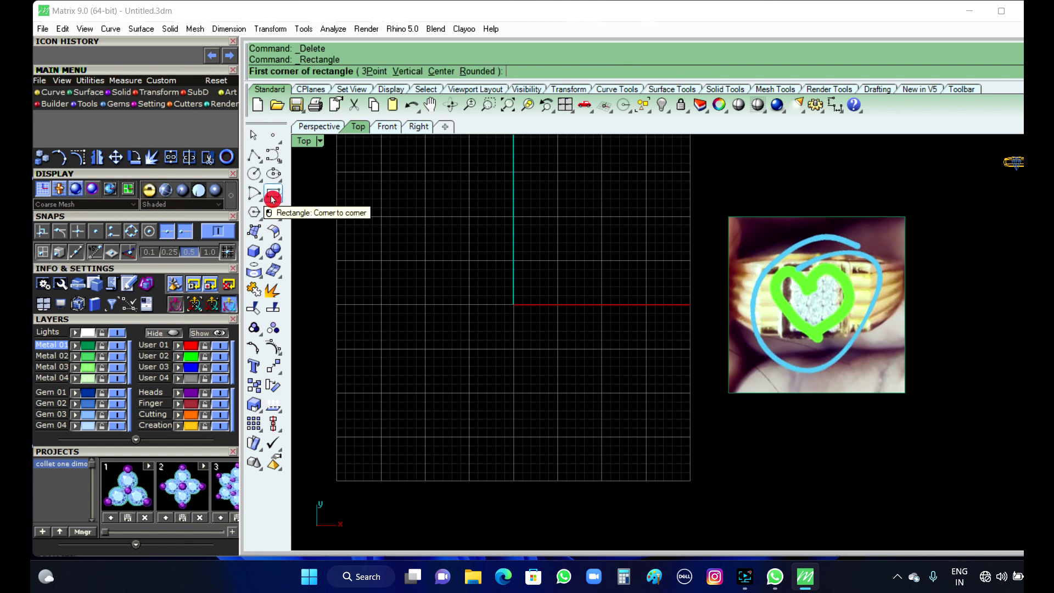
{"action": "left_click", "coordinate": [442, 72]}
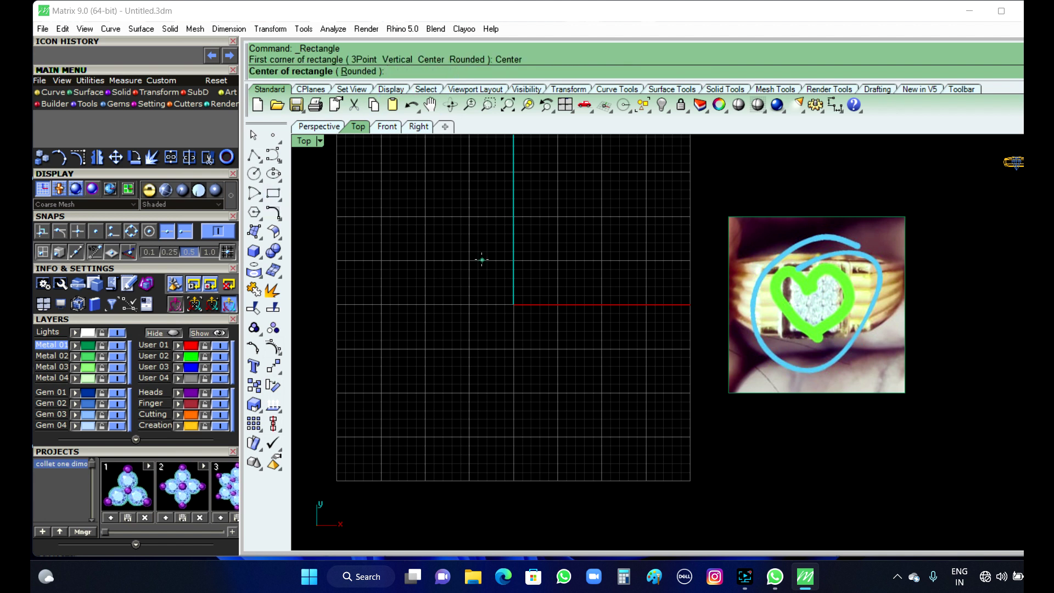
{"action": "type", "text": "0"}
{"action": "key", "text": "Return"}
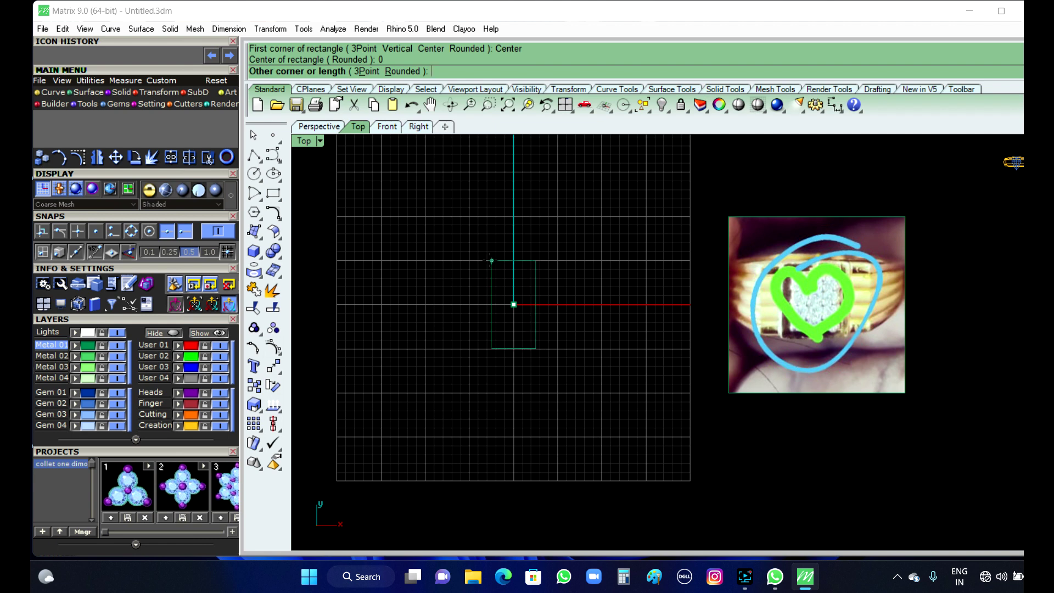
{"action": "scroll", "coordinate": [481, 260], "scroll_direction": "up", "scroll_amount": 2}
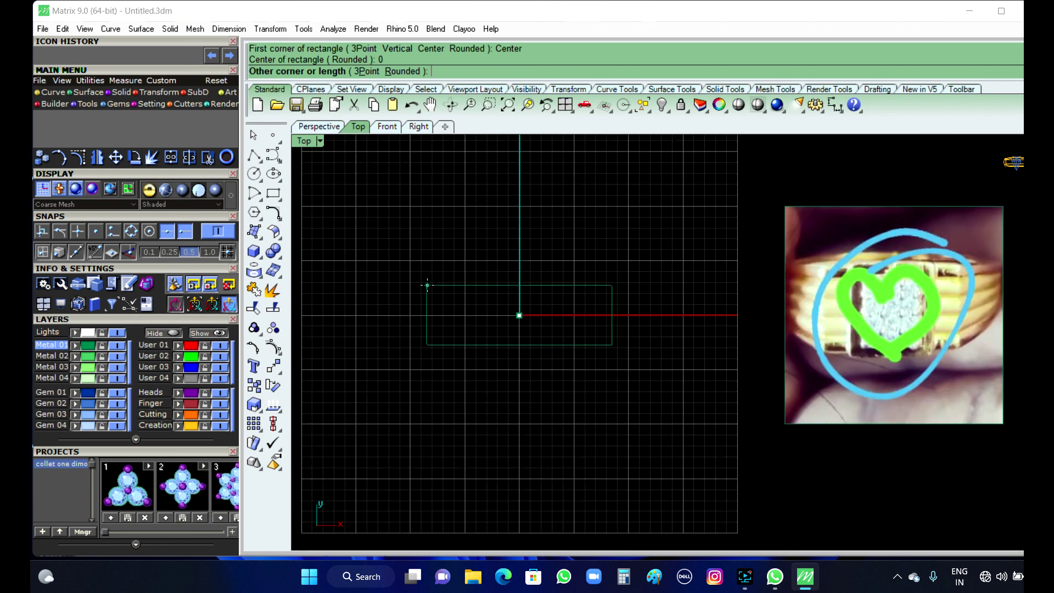
{"action": "type", "text": "15"}
{"action": "key", "text": "Return"}
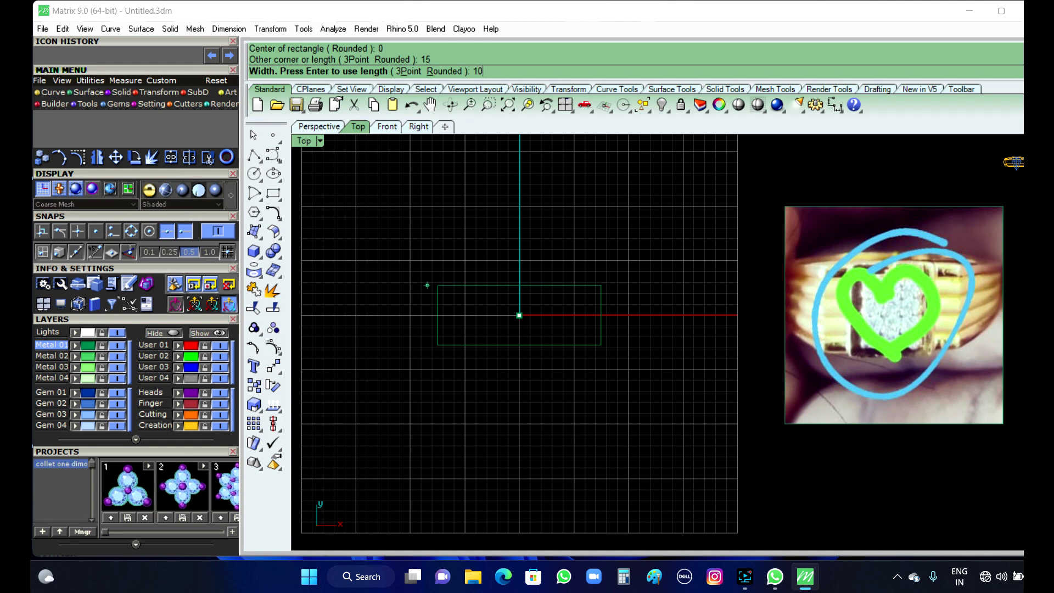
{"action": "type", "text": "10"}
{"action": "right_click", "coordinate": [429, 289]}
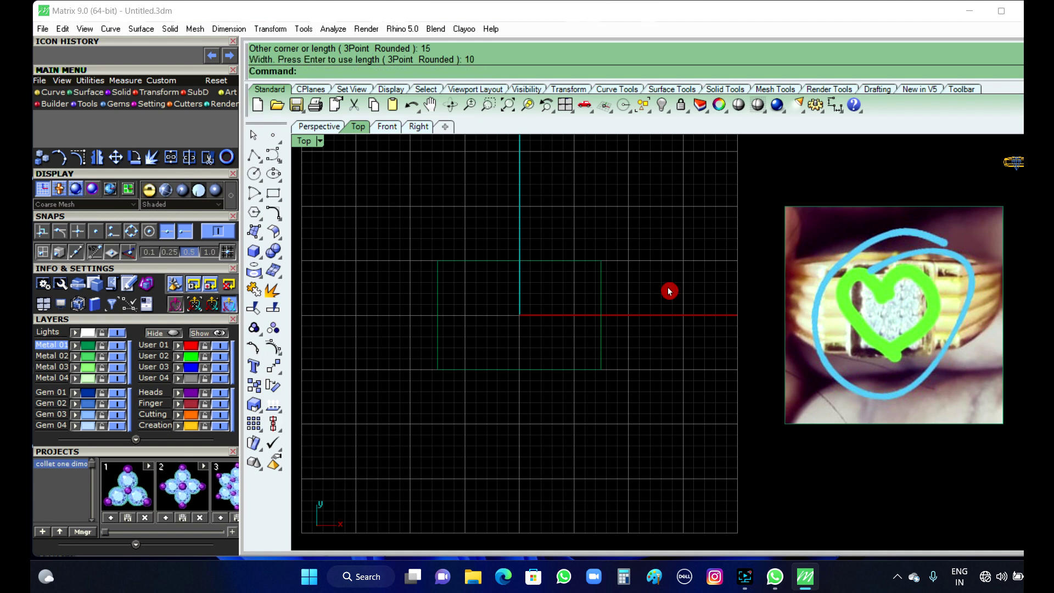
- Move the rectangle curve to the User 02 layer and deselect it
{"action": "scroll", "coordinate": [604, 312], "scroll_direction": "up", "scroll_amount": 3}
{"action": "scroll", "coordinate": [581, 332], "scroll_direction": "down", "scroll_amount": 3}
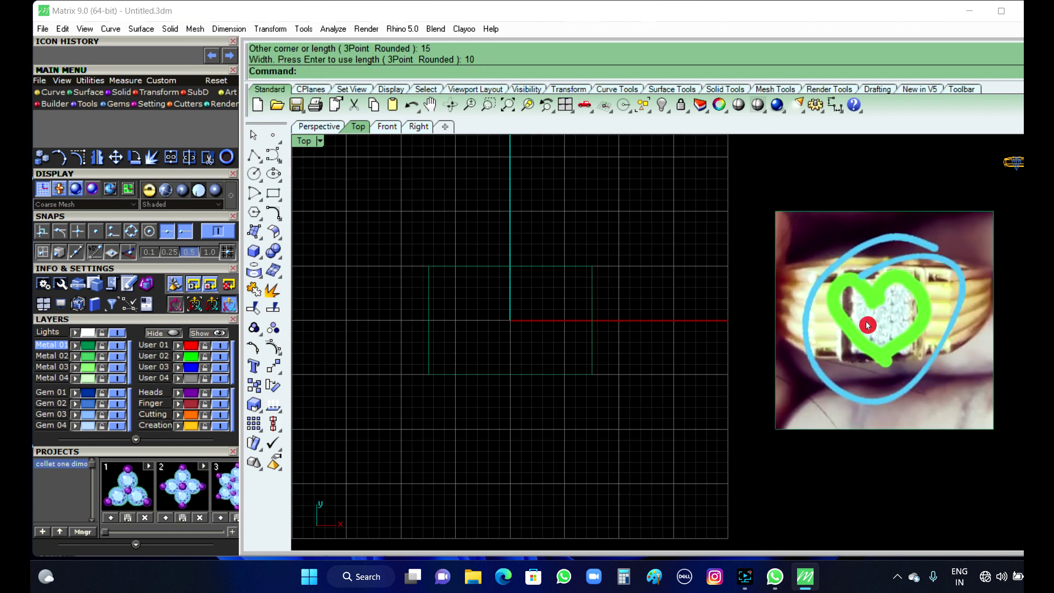
{"action": "left_click", "coordinate": [592, 358]}
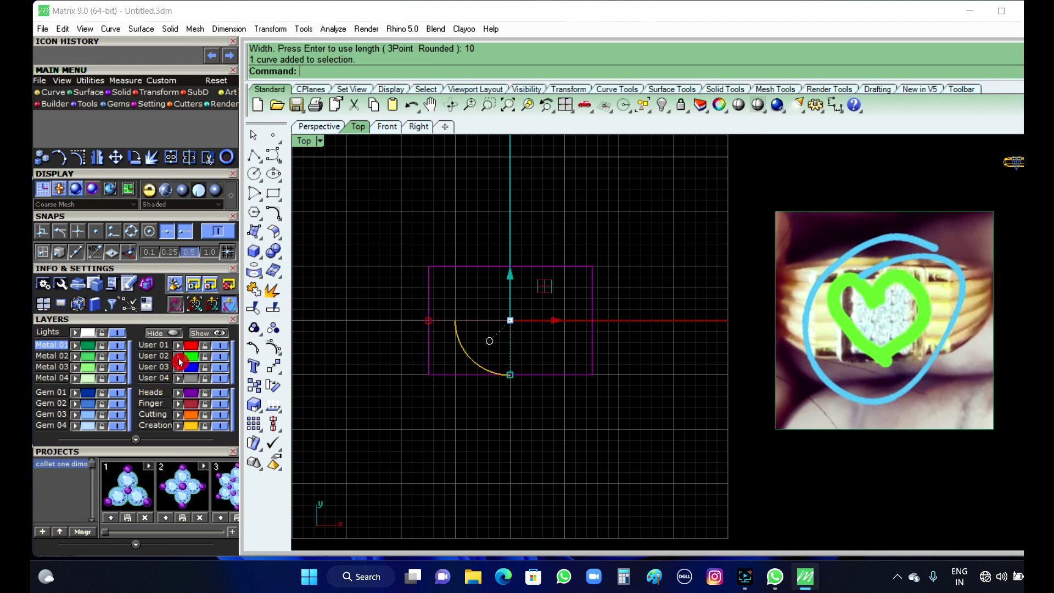
{"action": "left_click", "coordinate": [444, 428]}
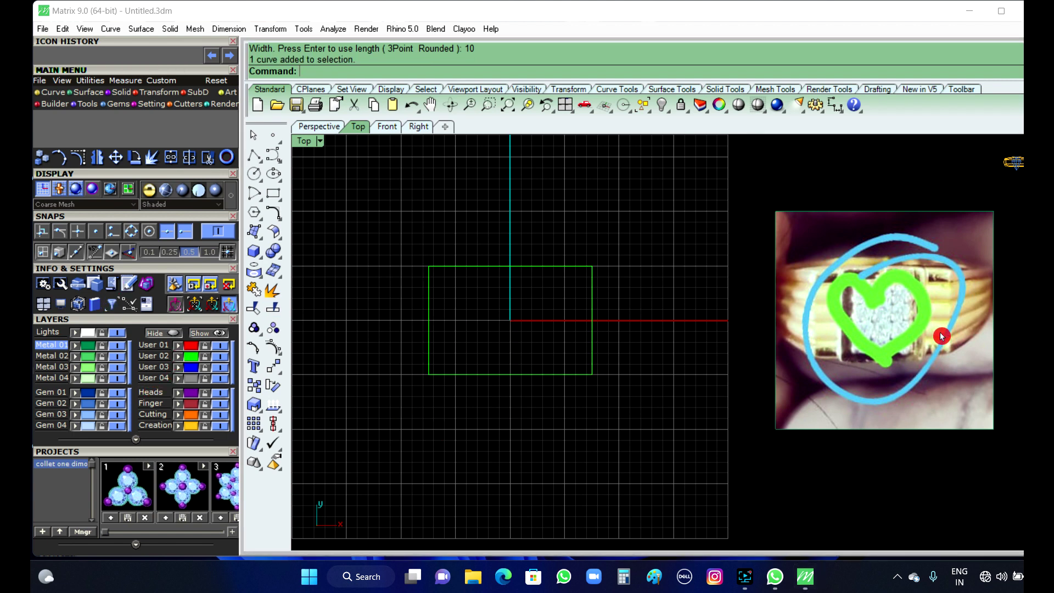
{"action": "scroll", "coordinate": [662, 331], "scroll_direction": "down", "scroll_amount": 3}
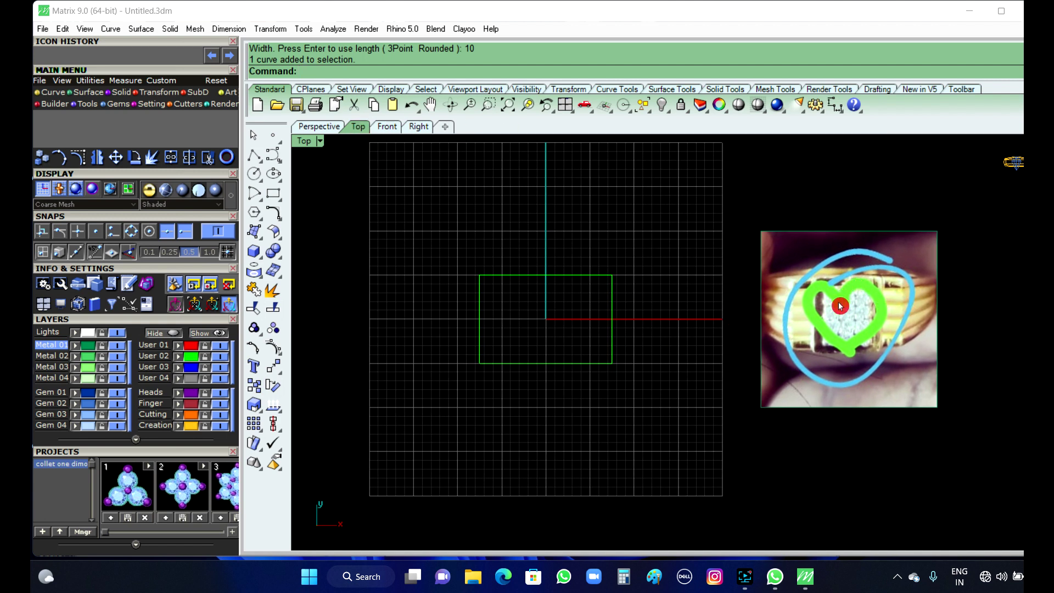
- Create a ring rail with a diameter of 20 mm in the Front view
{"action": "left_click", "coordinate": [391, 128]}
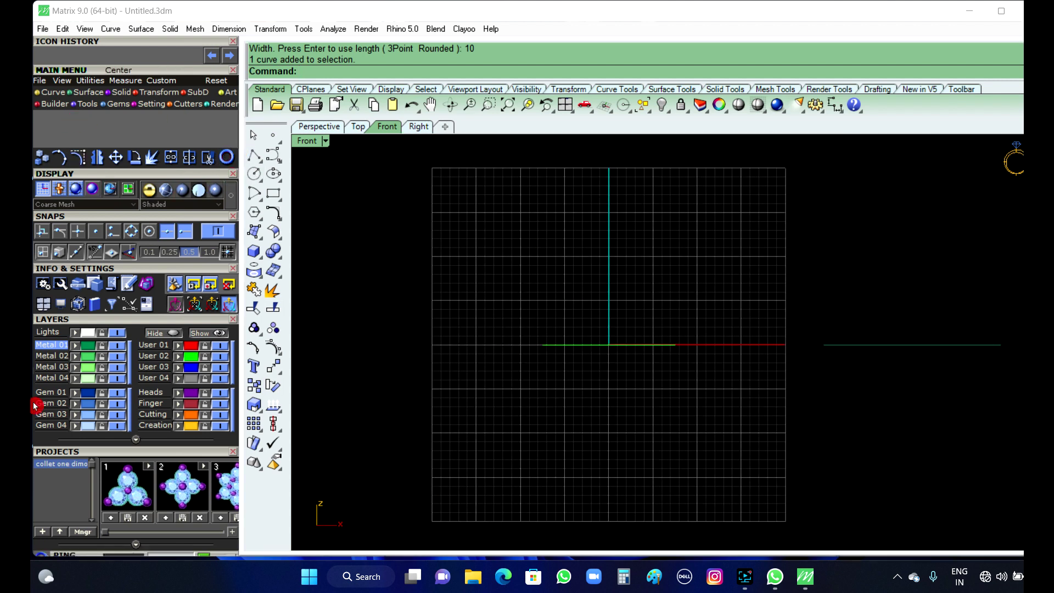
{"action": "scroll", "coordinate": [202, 452], "scroll_direction": "down", "scroll_amount": 5}
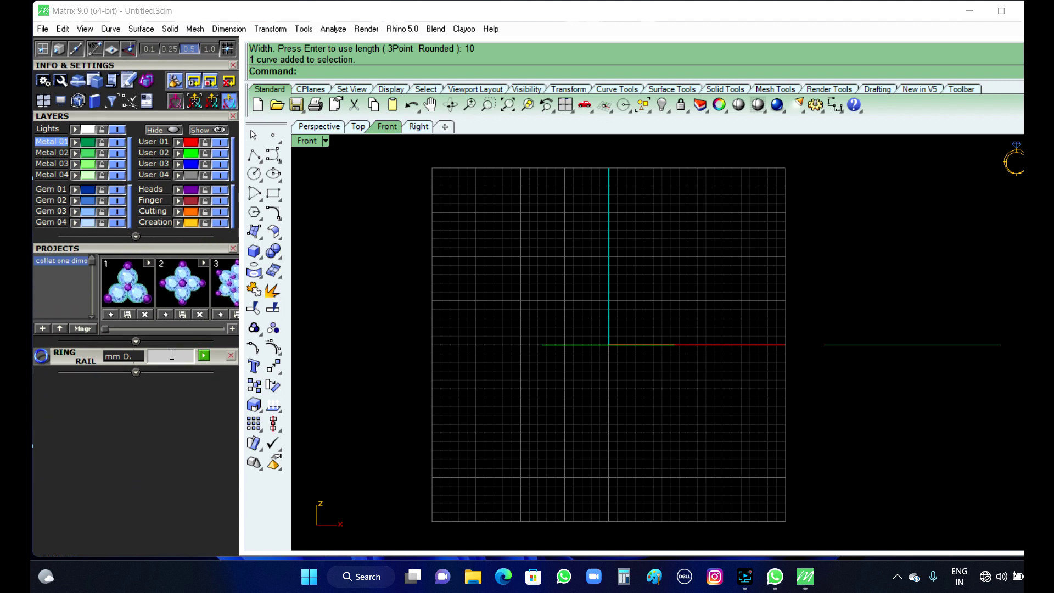
{"action": "left_click", "coordinate": [205, 357]}
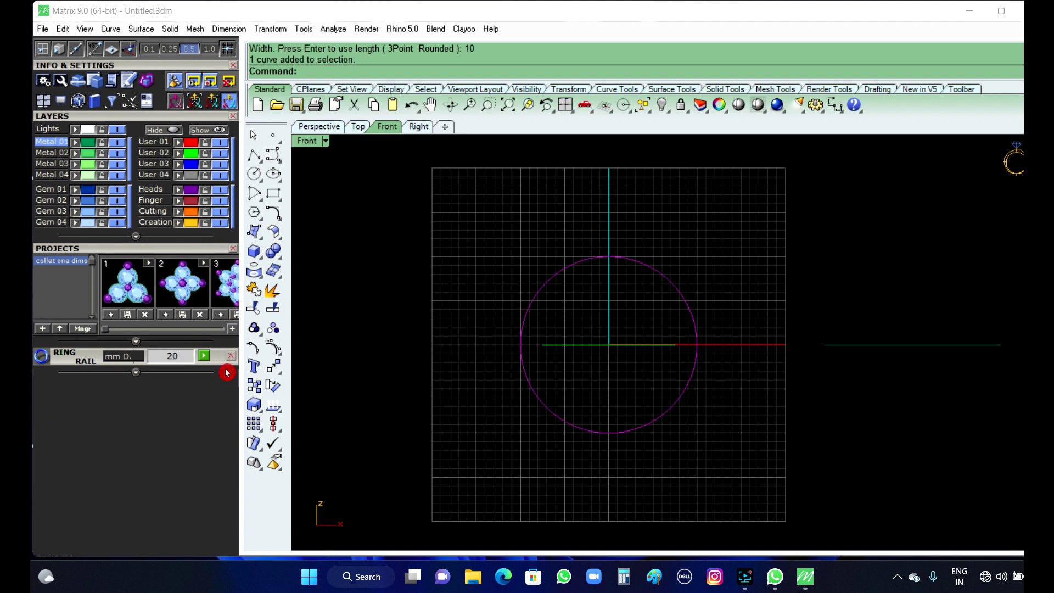
- Examine the ring rail's size and position relative to the rectangle in the Top and Front views
{"action": "left_click", "coordinate": [354, 127]}
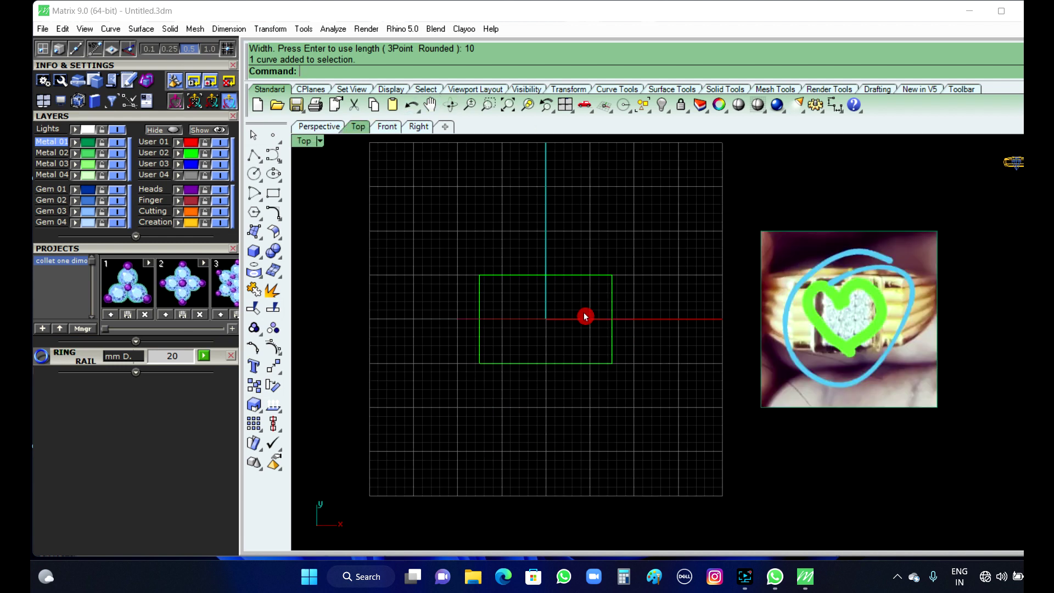
{"action": "scroll", "coordinate": [585, 315], "scroll_direction": "up", "scroll_amount": 3}
{"action": "left_click", "coordinate": [384, 319]}
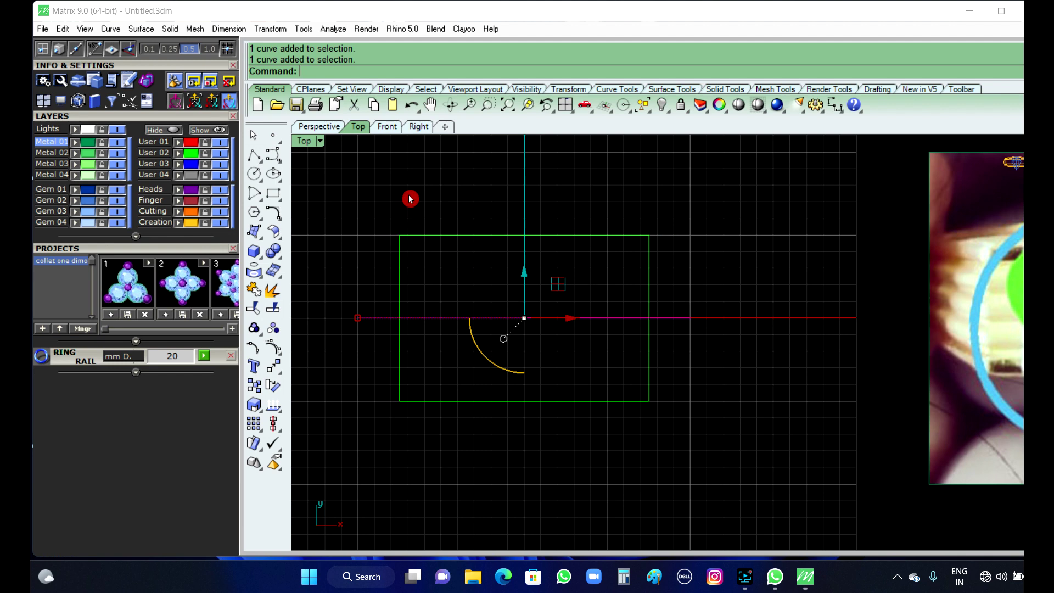
{"action": "scroll", "coordinate": [396, 304], "scroll_direction": "down", "scroll_amount": 2}
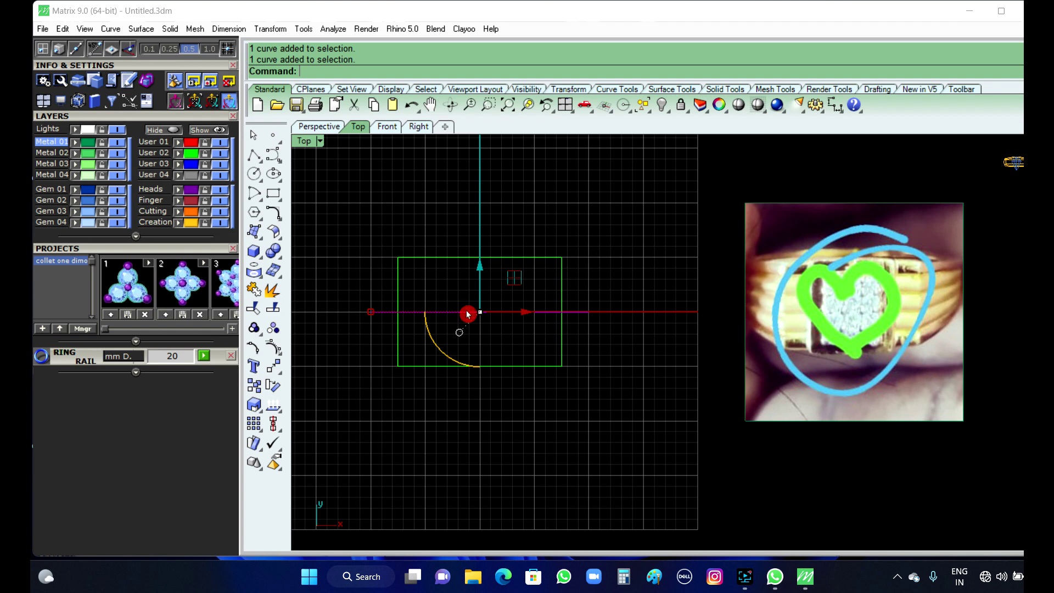
{"action": "key", "text": "Delete"}
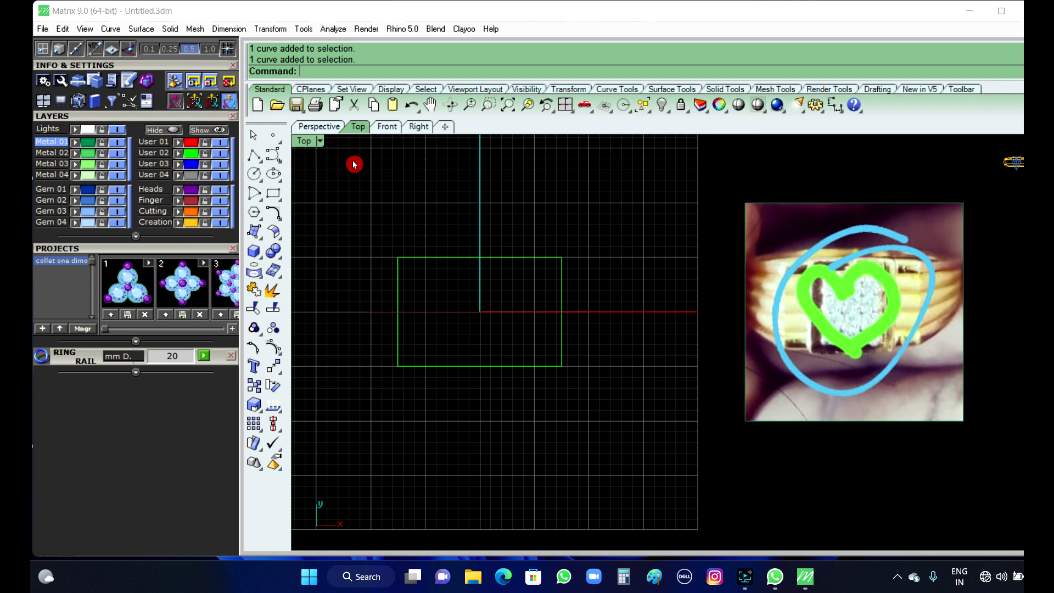
{"action": "left_click", "coordinate": [388, 128]}
{"action": "scroll", "coordinate": [548, 372], "scroll_direction": "down", "scroll_amount": 3}
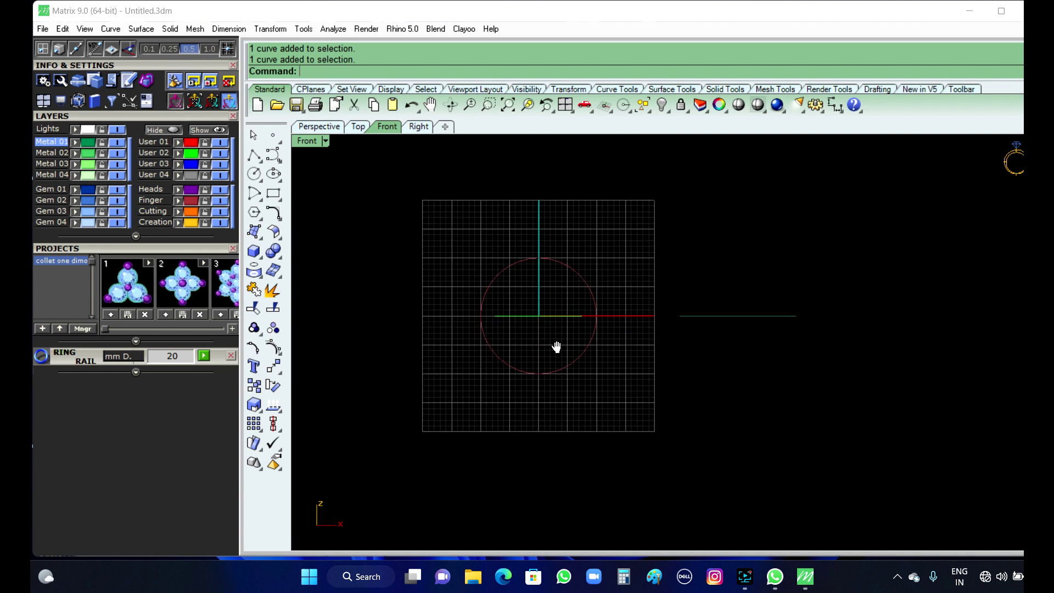
{"action": "scroll", "coordinate": [550, 402], "scroll_direction": "up", "scroll_amount": 2}
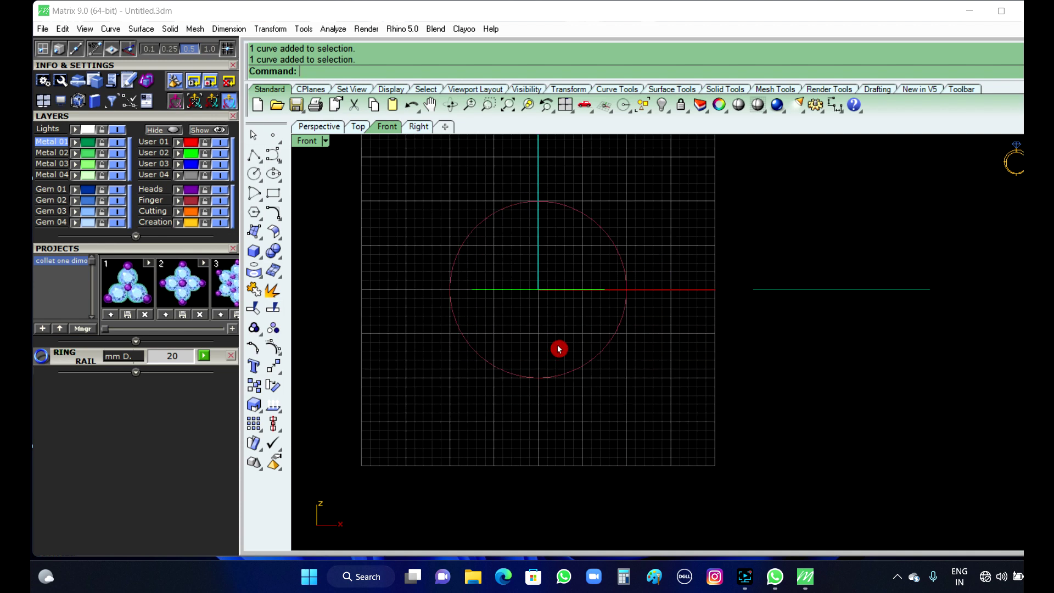
{"action": "scroll", "coordinate": [559, 349], "scroll_direction": "up", "scroll_amount": 3}
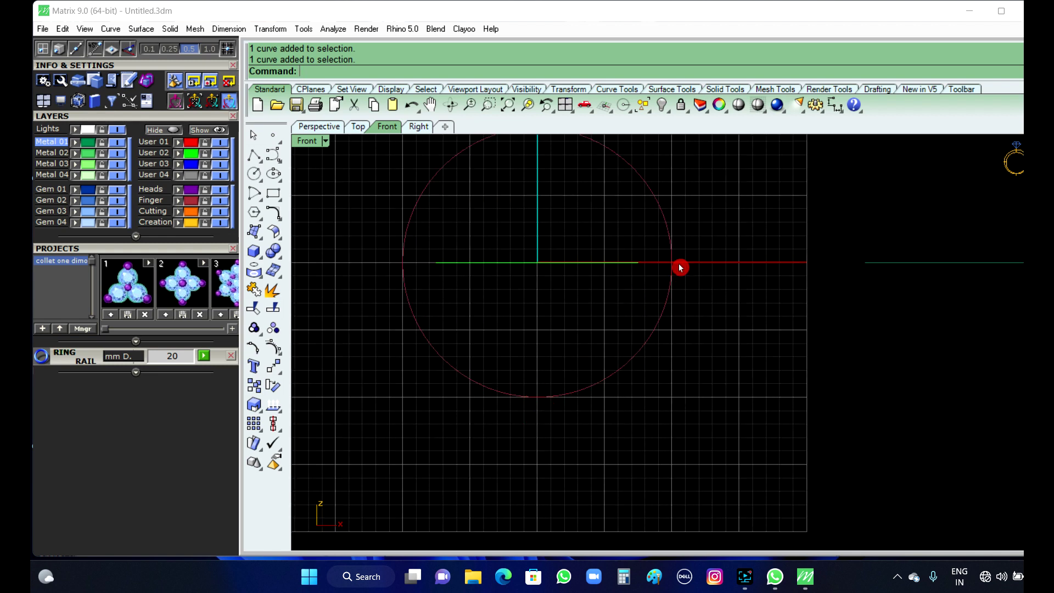
{"action": "scroll", "coordinate": [681, 327], "scroll_direction": "down", "scroll_amount": 2}
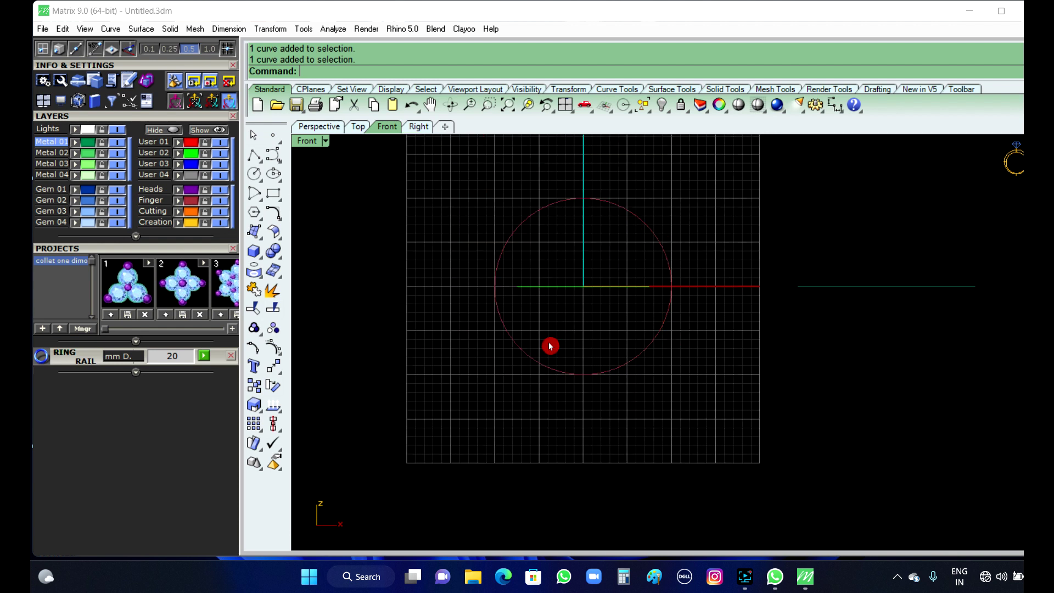
- Make User 02 the current layer and draw a 1.5 mm line straight down from the ring rail's lowest point
{"action": "left_click", "coordinate": [152, 156]}
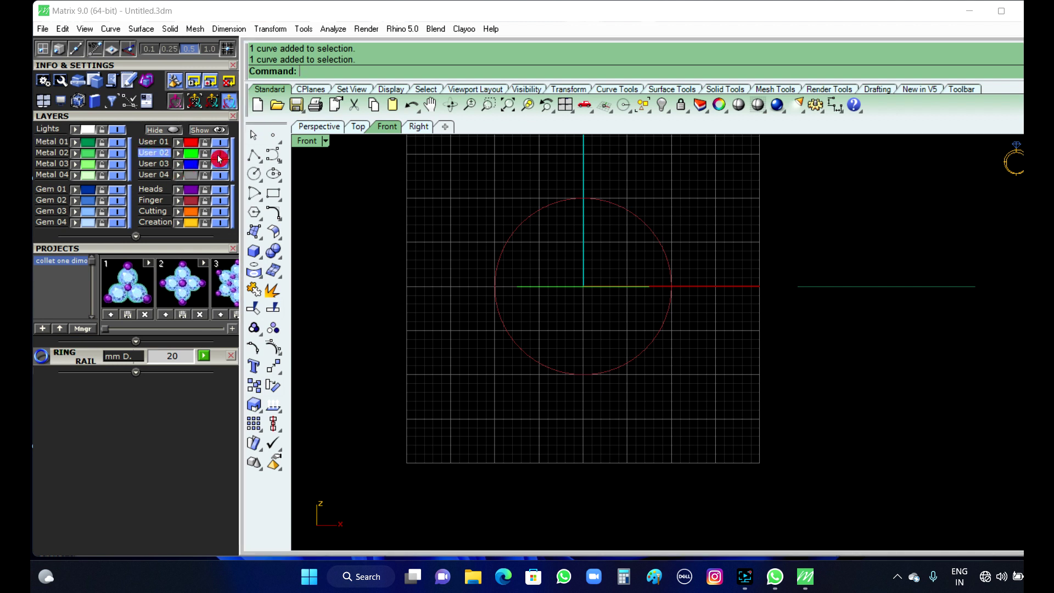
{"action": "left_click", "coordinate": [254, 155]}
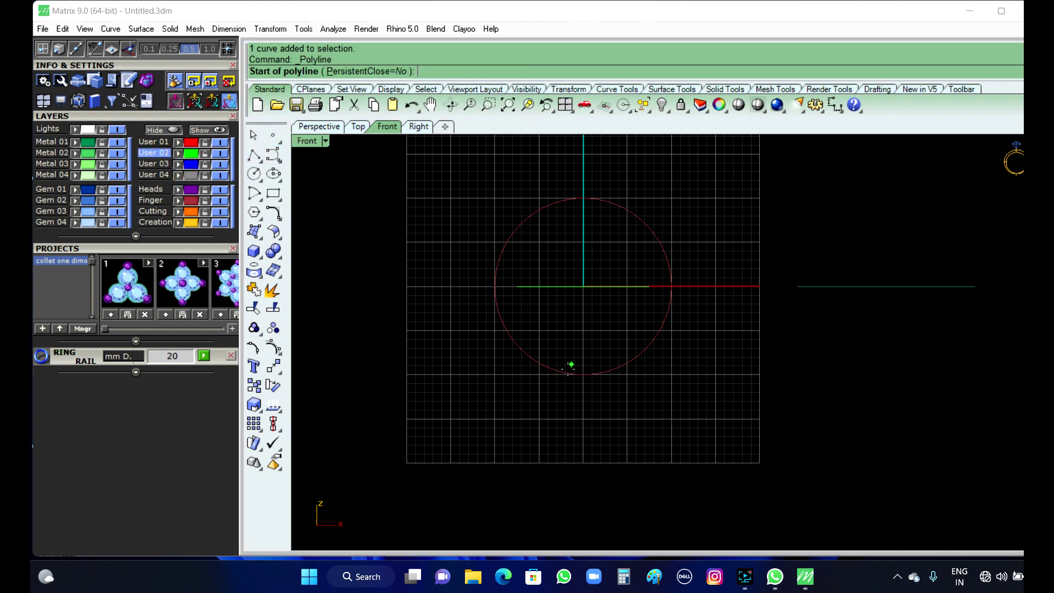
{"action": "left_click", "coordinate": [583, 375]}
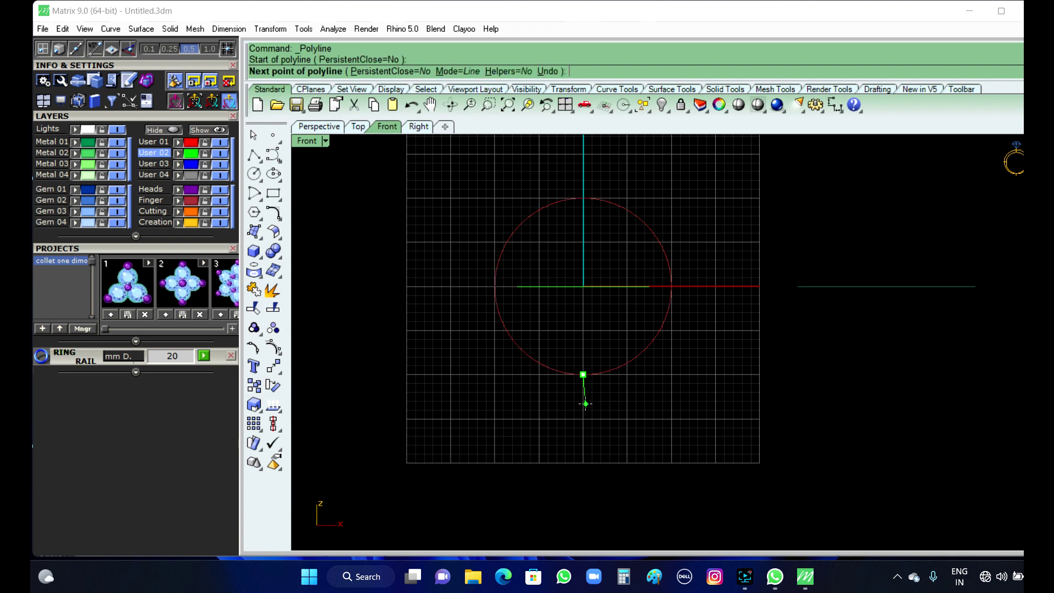
{"action": "key", "text": "Return"}
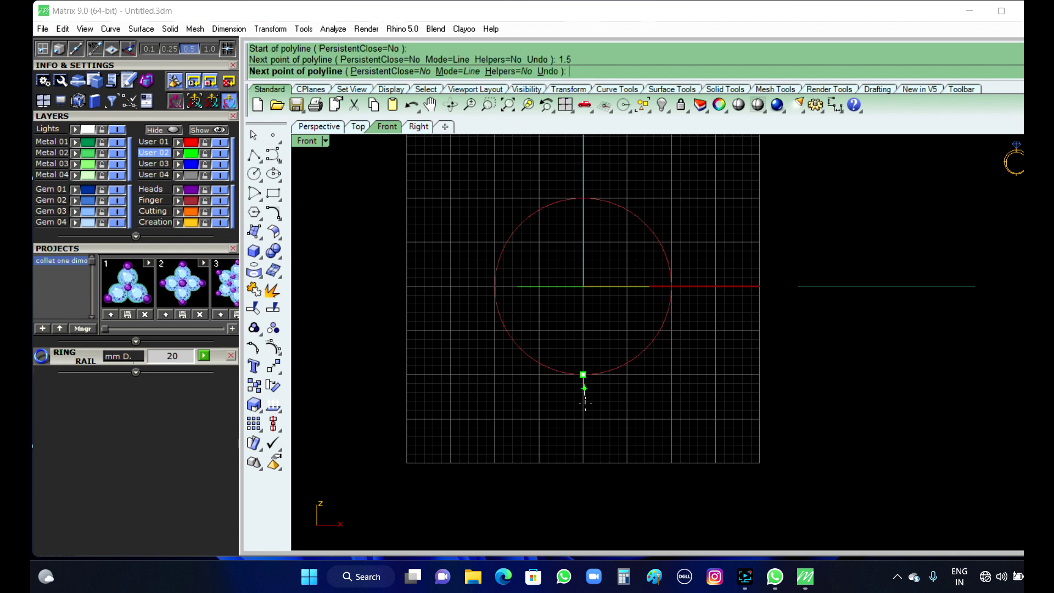
{"action": "scroll", "coordinate": [571, 395], "scroll_direction": "up", "scroll_amount": 5}
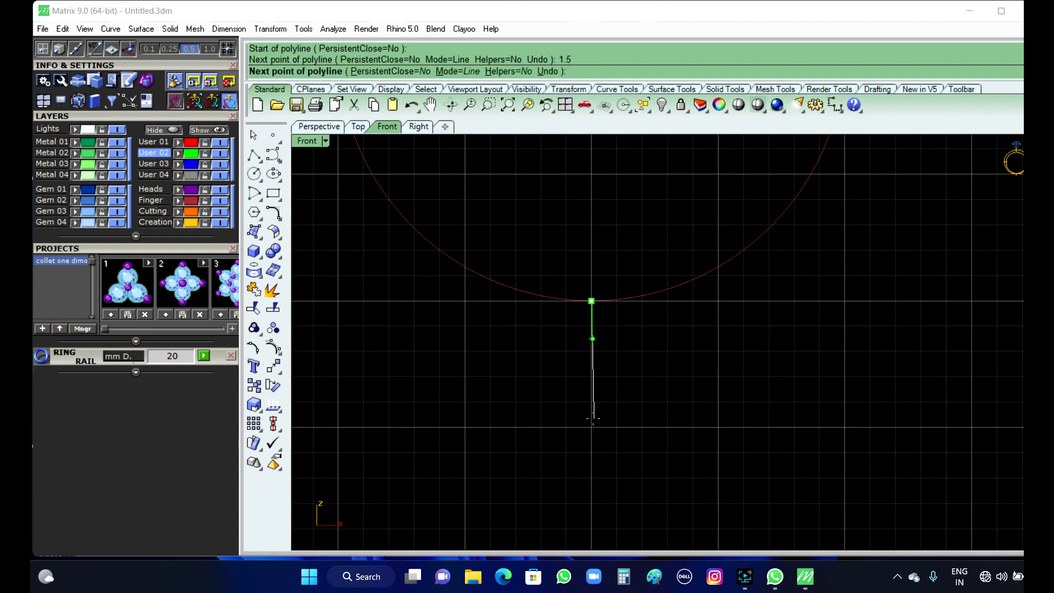
{"action": "left_click", "coordinate": [593, 418]}
{"action": "right_click", "coordinate": [649, 410]}
{"action": "scroll", "coordinate": [565, 433], "scroll_direction": "down", "scroll_amount": 3}
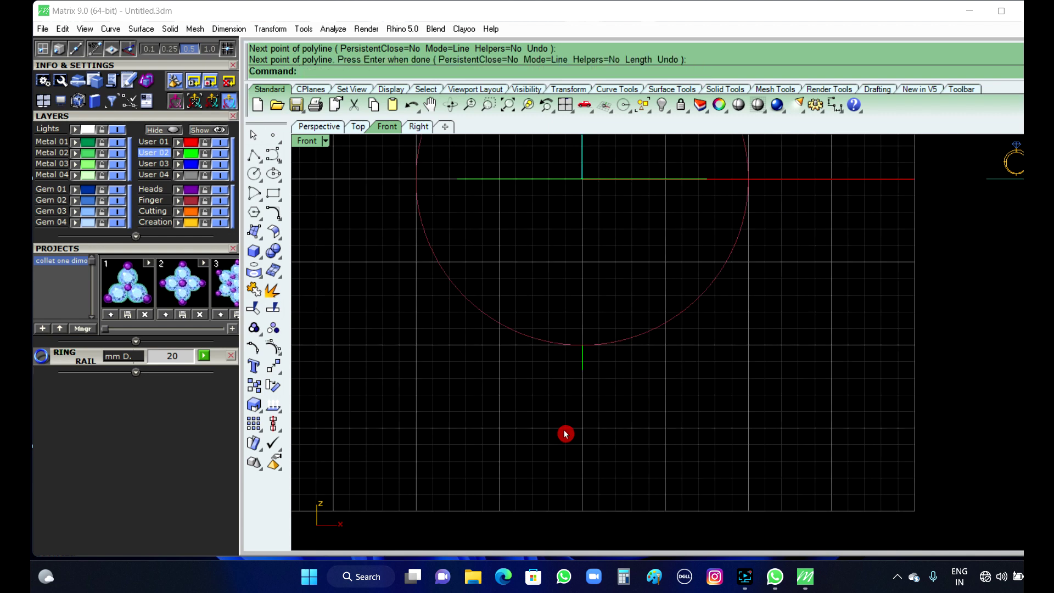
- Turn on the quadrant snap and draw a 2 mm horizontal line outward from the ring rail's right quadrant in the Front view
{"action": "scroll", "coordinate": [565, 434], "scroll_direction": "down", "scroll_amount": 6}
{"action": "right_click_drag", "start_coordinate": [703, 347], "coordinate": [654, 362]}
{"action": "scroll", "coordinate": [628, 343], "scroll_direction": "up", "scroll_amount": 6}
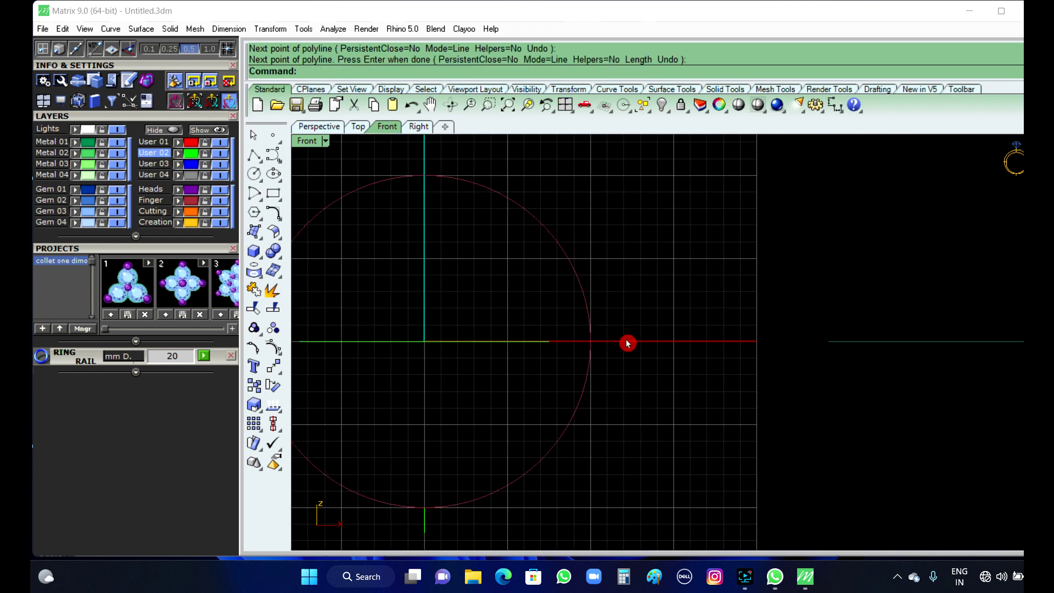
{"action": "scroll", "coordinate": [628, 343], "scroll_direction": "up", "scroll_amount": 4}
{"action": "right_click", "coordinate": [618, 345]}
{"action": "scroll", "coordinate": [564, 344], "scroll_direction": "up", "scroll_amount": 2}
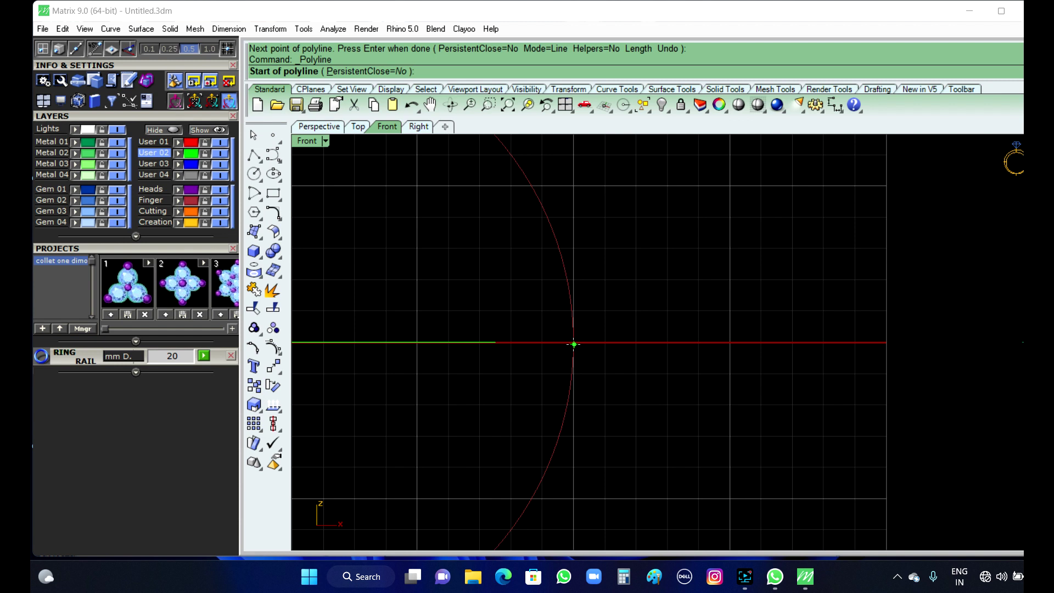
{"action": "scroll", "coordinate": [149, 120], "scroll_direction": "up", "scroll_amount": 3}
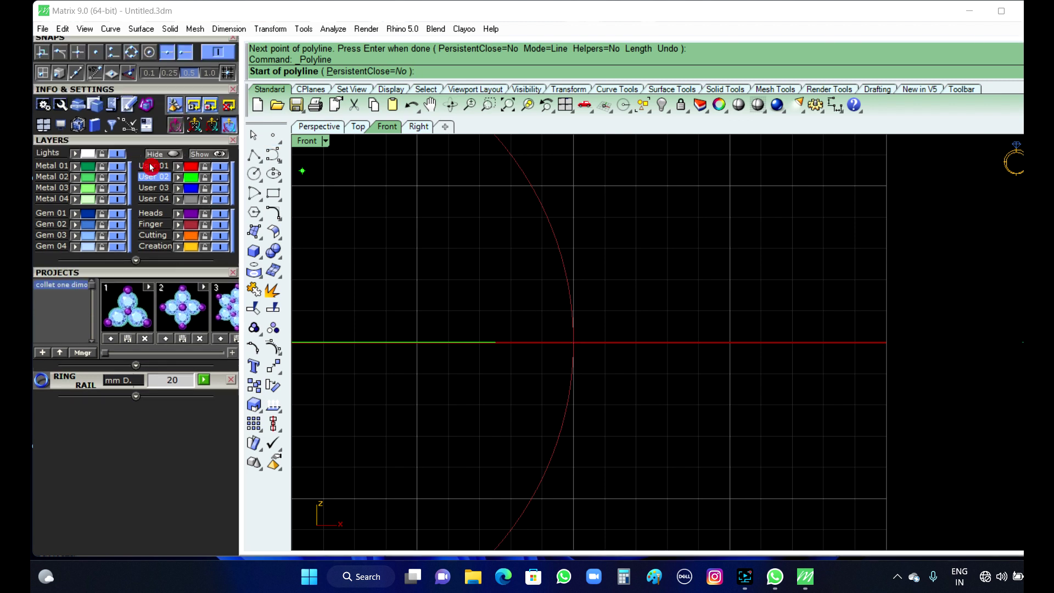
{"action": "left_click", "coordinate": [132, 104]}
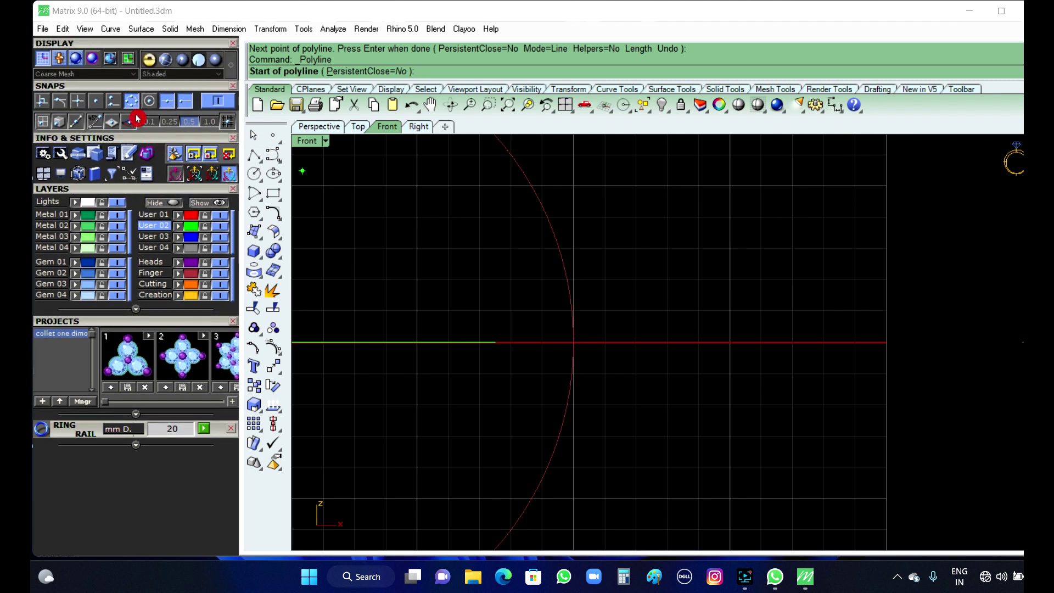
{"action": "left_click", "coordinate": [573, 342]}
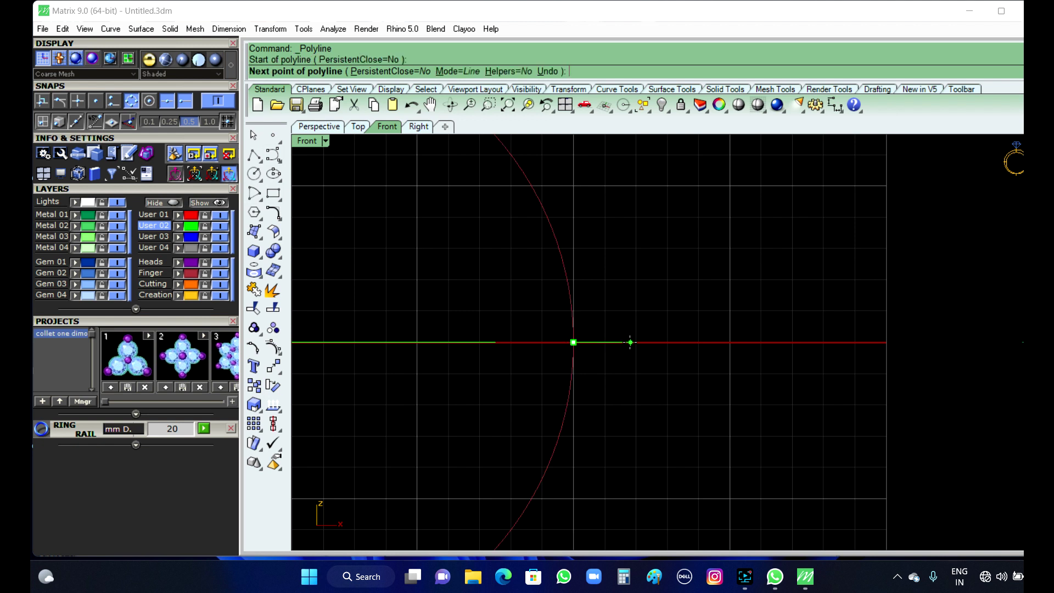
{"action": "type", "text": "2"}
{"action": "key", "text": "Return"}
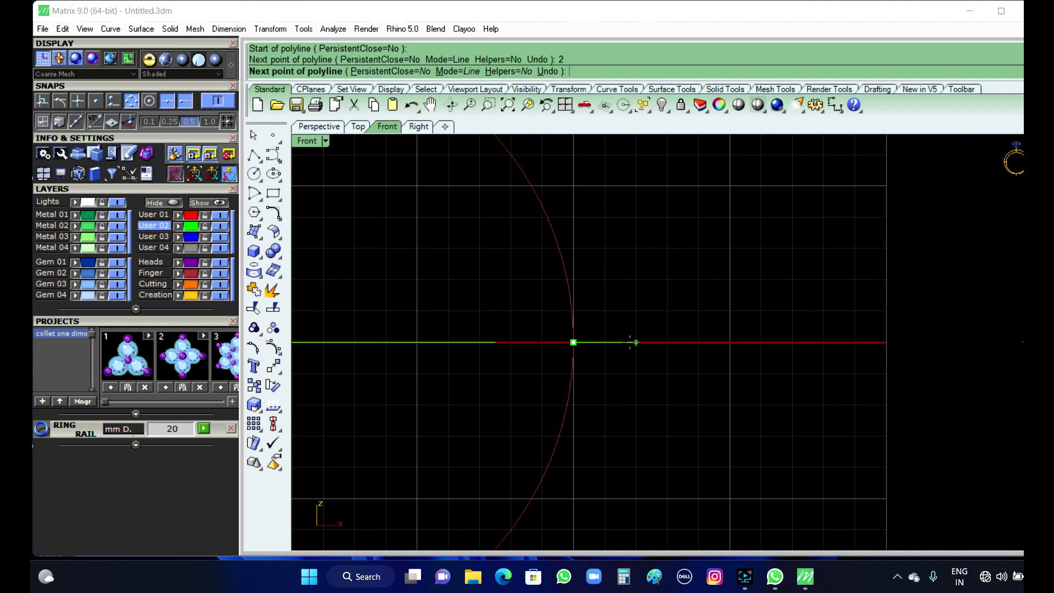
{"action": "left_click", "coordinate": [673, 340]}
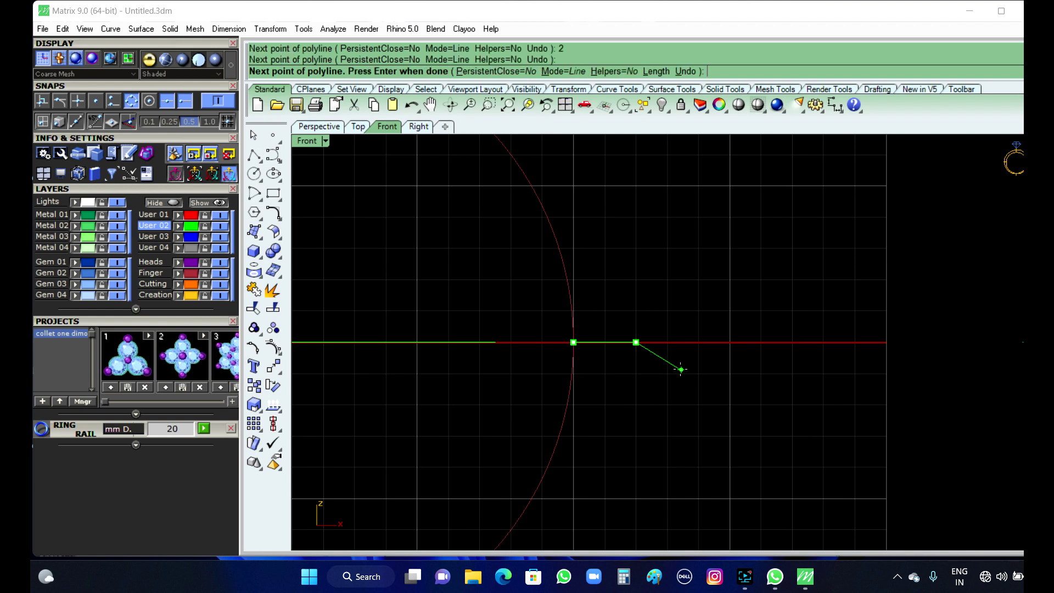
{"action": "right_click", "coordinate": [741, 393]}
- Draw a 2.5 mm line straight up from the ring rail's highest point
{"action": "scroll", "coordinate": [741, 393], "scroll_direction": "down", "scroll_amount": 10}
{"action": "right_click_drag", "start_coordinate": [692, 323], "coordinate": [684, 361]}
{"action": "scroll", "coordinate": [630, 282], "scroll_direction": "up", "scroll_amount": 10}
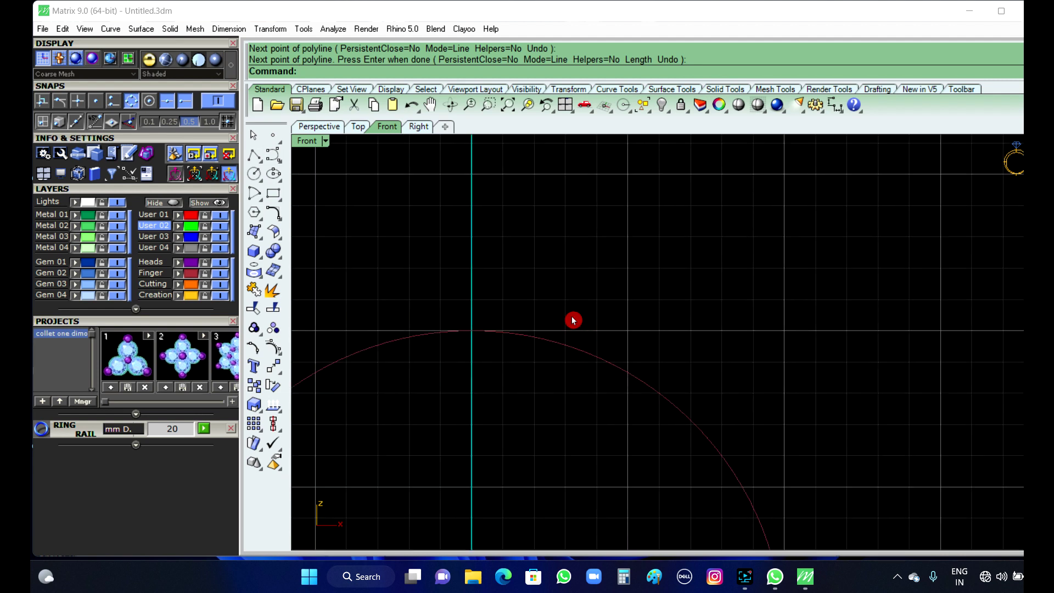
{"action": "right_click", "coordinate": [534, 312]}
{"action": "left_click", "coordinate": [463, 332]}
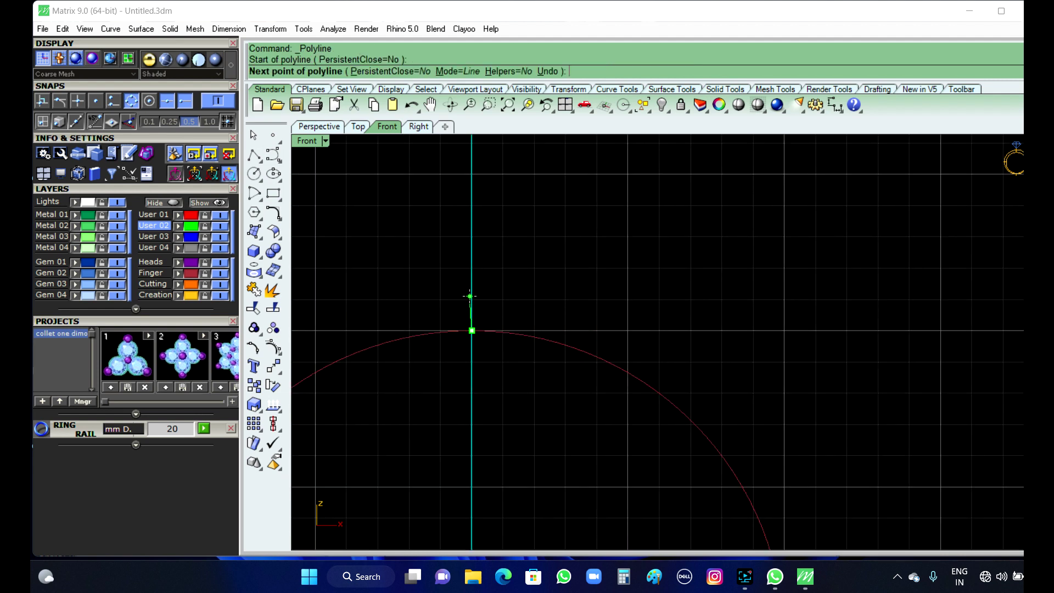
{"action": "key", "text": "Return"}
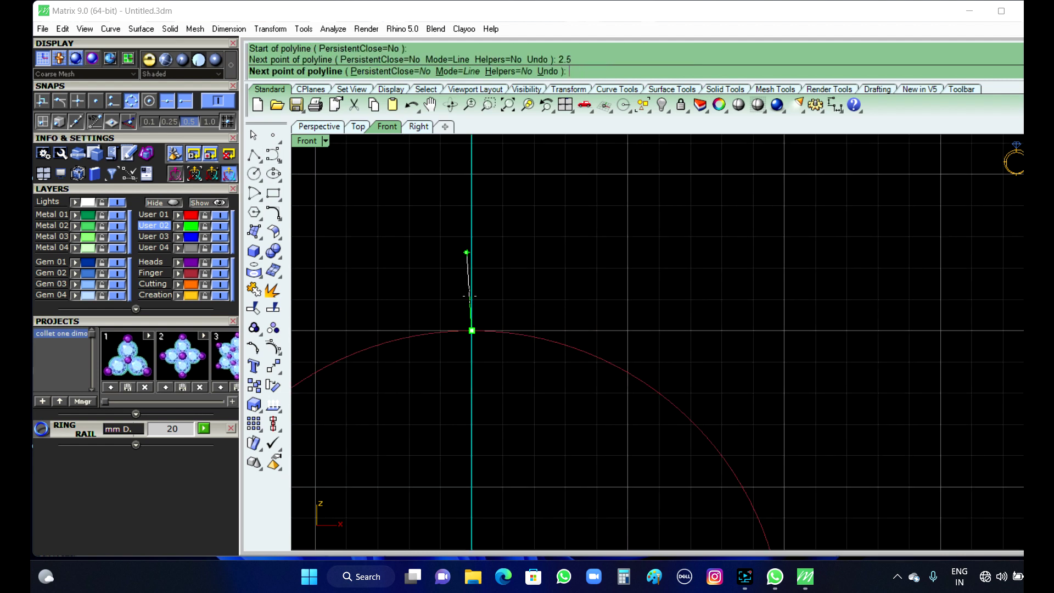
{"action": "left_click", "coordinate": [463, 241]}
{"action": "right_click", "coordinate": [543, 246]}
- Move the rectangle curve up in the Front view to the upper end of the 2.5 mm line and deselect it
{"action": "scroll", "coordinate": [544, 247], "scroll_direction": "down", "scroll_amount": 6}
{"action": "right_click_drag", "start_coordinate": [570, 354], "coordinate": [576, 284]}
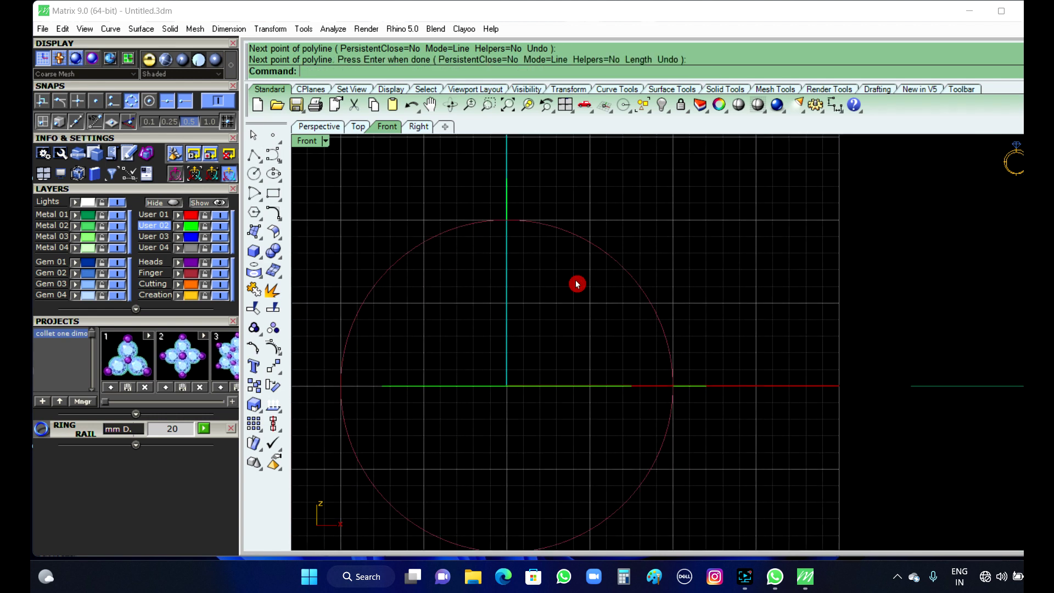
{"action": "scroll", "coordinate": [576, 310], "scroll_direction": "down", "scroll_amount": 3}
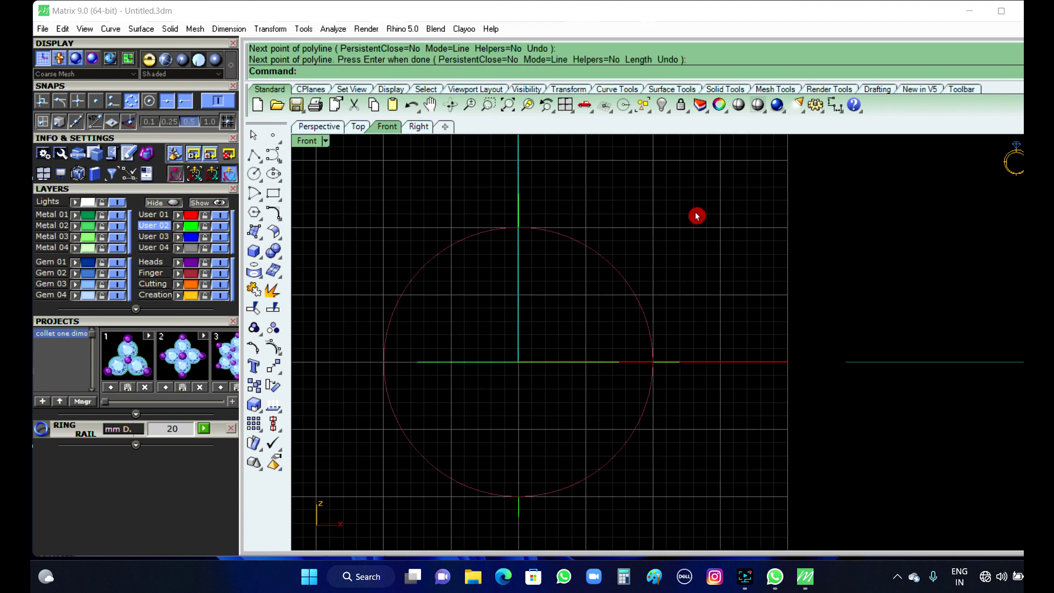
{"action": "left_click", "coordinate": [361, 126]}
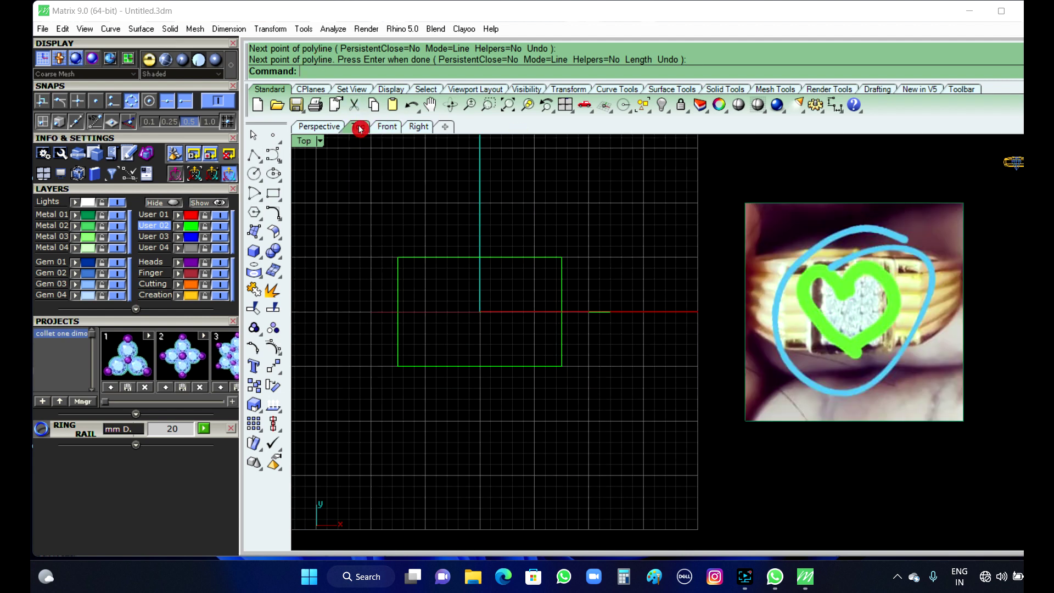
{"action": "left_click", "coordinate": [557, 371]}
{"action": "left_click", "coordinate": [389, 127]}
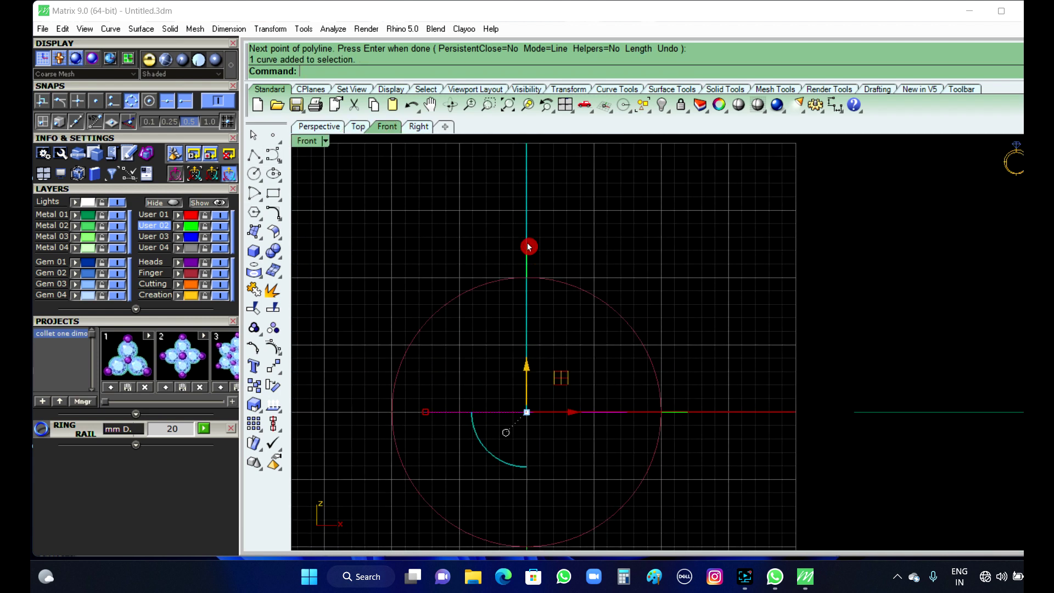
{"action": "left_click_drag", "start_coordinate": [526, 365], "coordinate": [524, 203]}
{"action": "scroll", "coordinate": [525, 219], "scroll_direction": "up", "scroll_amount": 6}
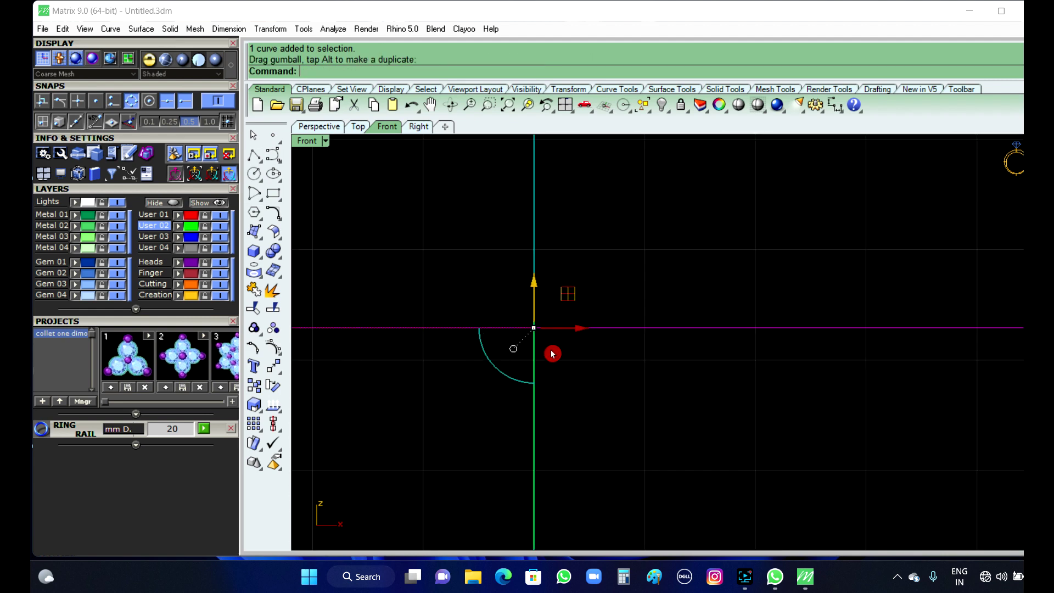
{"action": "mouse_move", "coordinate": [535, 285]}
{"action": "left_mouse_down"}
{"action": "mouse_move", "coordinate": [534, 240]}
{"action": "mouse_move", "coordinate": [542, 266]}
{"action": "left_mouse_up"}
{"action": "left_click", "coordinate": [612, 261]}
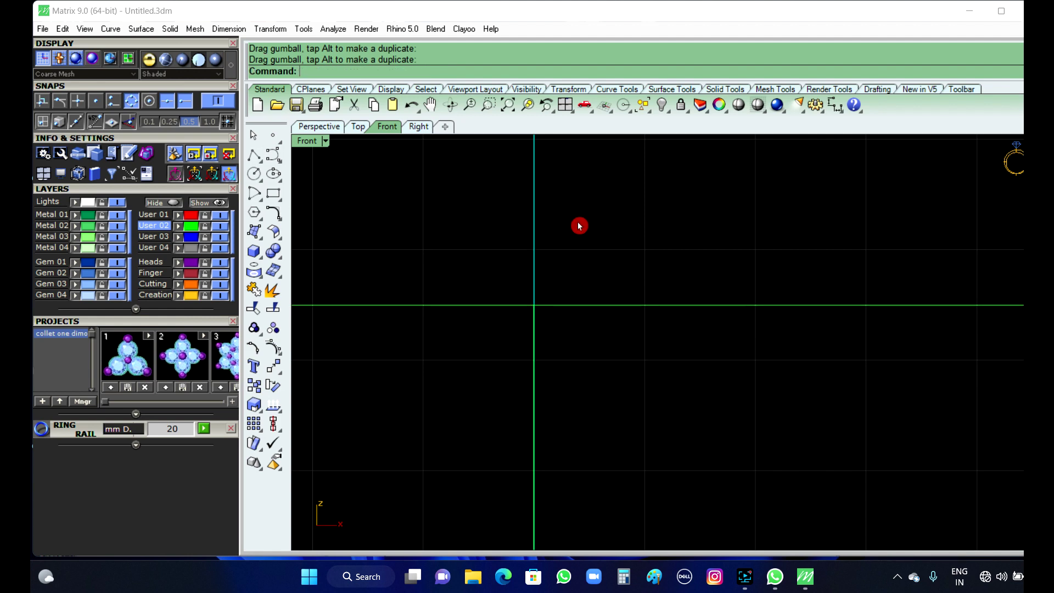
- Examine the raised rectangle's position above the ring rail in the Perspective and Front views
{"action": "left_click", "coordinate": [338, 129]}
{"action": "right_click_drag", "start_coordinate": [546, 353], "coordinate": [647, 287]}
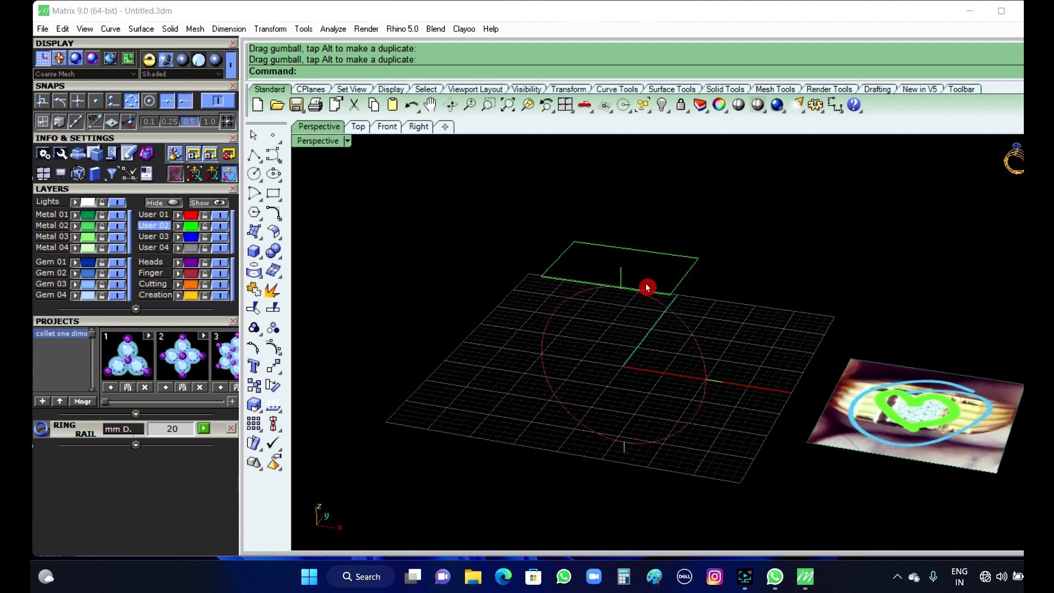
{"action": "scroll", "coordinate": [522, 356], "scroll_direction": "down", "scroll_amount": 3}
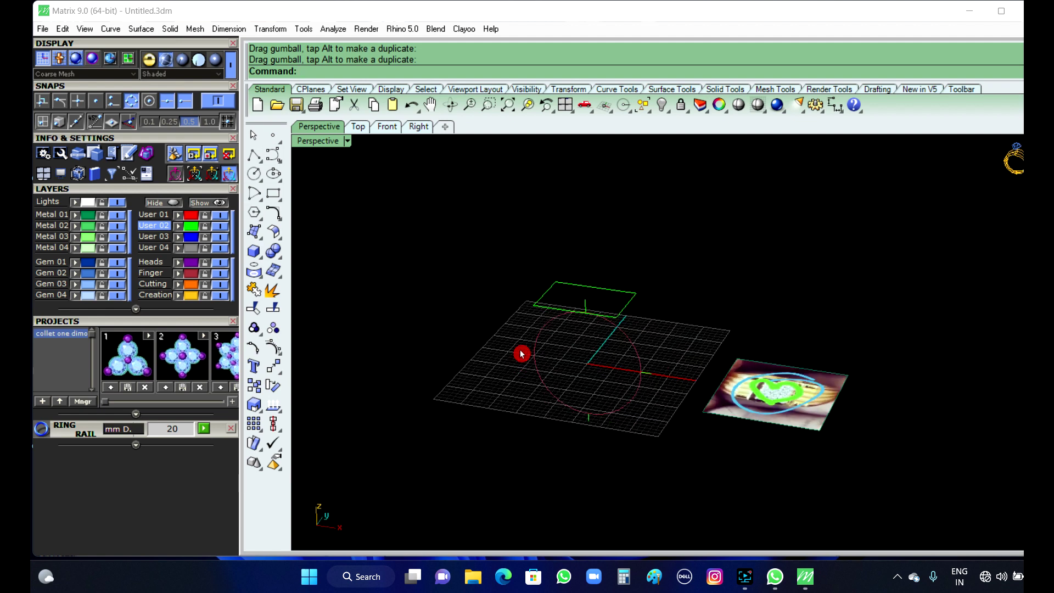
{"action": "left_click", "coordinate": [393, 130]}
{"action": "scroll", "coordinate": [472, 352], "scroll_direction": "down", "scroll_amount": 4}
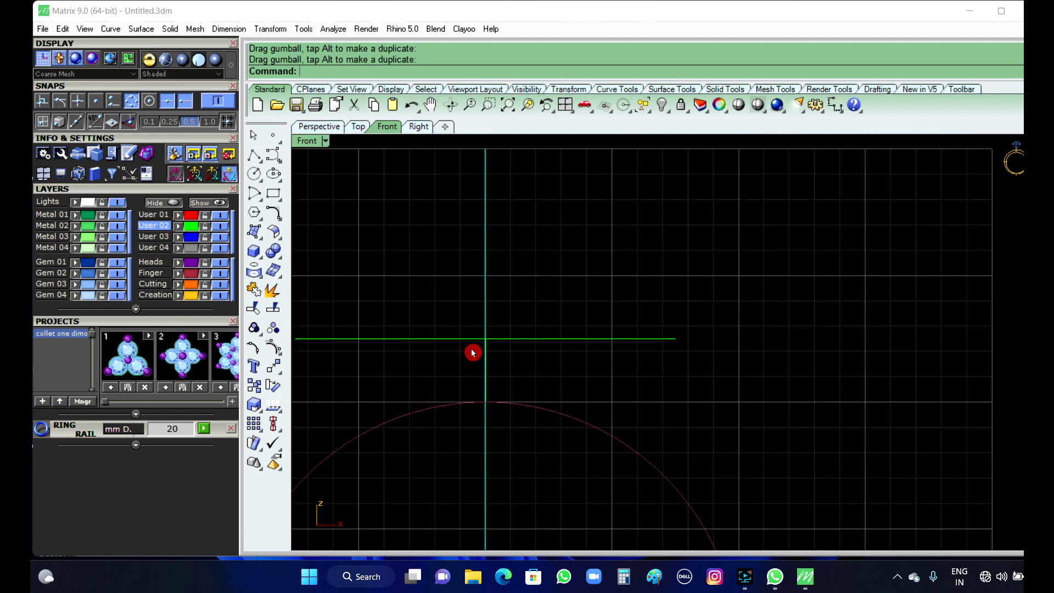
{"action": "scroll", "coordinate": [473, 353], "scroll_direction": "down", "scroll_amount": 10}
{"action": "right_click_drag", "start_coordinate": [519, 426], "coordinate": [548, 370]}
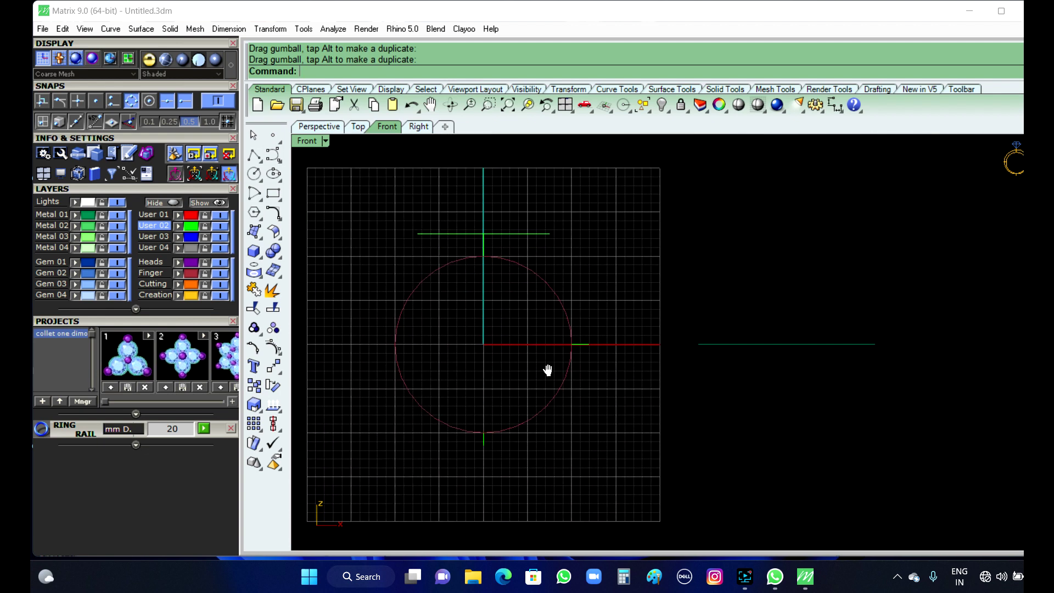
- Draw a start-end-direction arc from the lower guide line's outer end to the right guide line's outer end, starting horizontally
{"action": "left_click", "coordinate": [262, 202]}
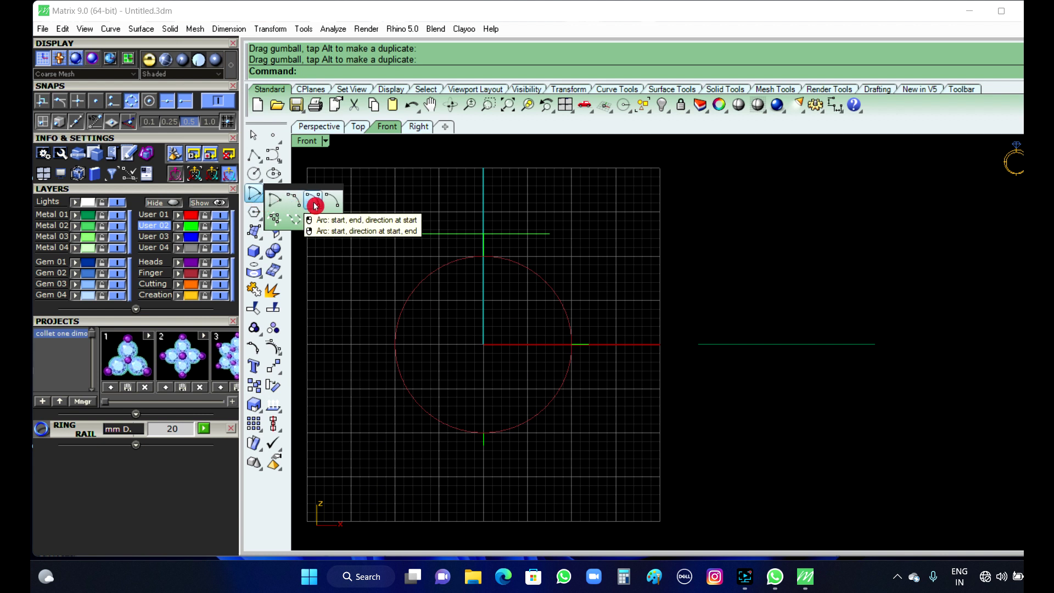
{"action": "left_click", "coordinate": [315, 206]}
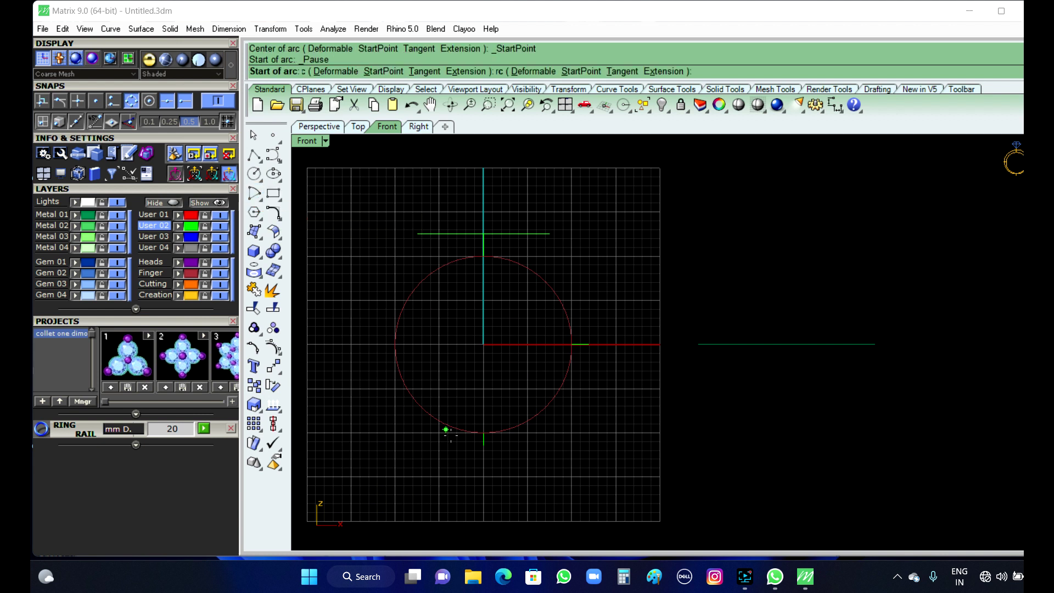
{"action": "left_click", "coordinate": [483, 446]}
{"action": "left_click", "coordinate": [589, 344]}
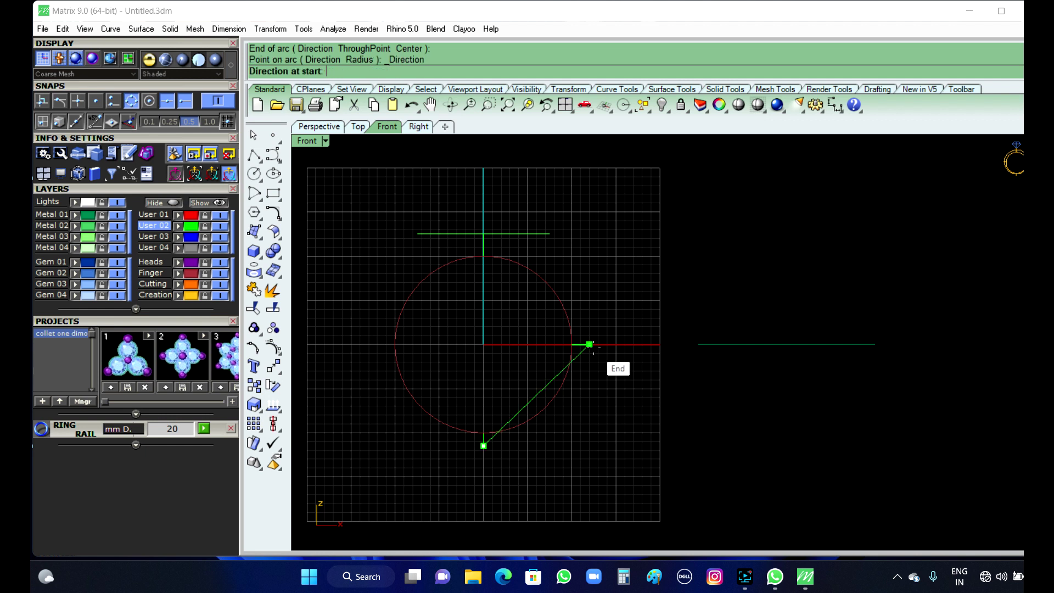
{"action": "left_click", "coordinate": [611, 439]}
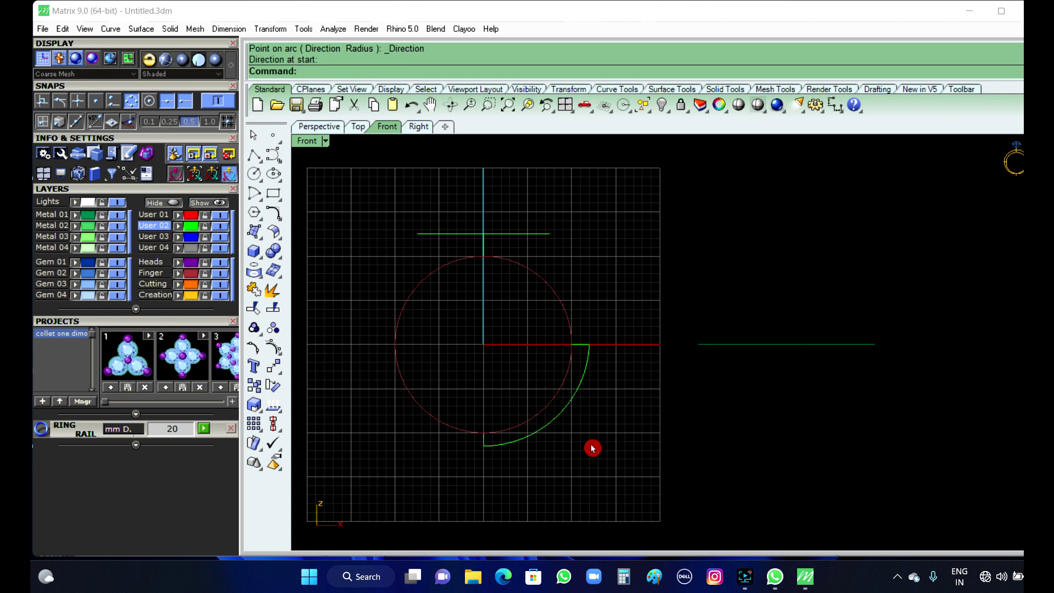
- Draw a start-end-direction arc from the right guide line's outer end to the midpoint of the rectangle's right edge, starting vertically
{"action": "left_click", "coordinate": [261, 202]}
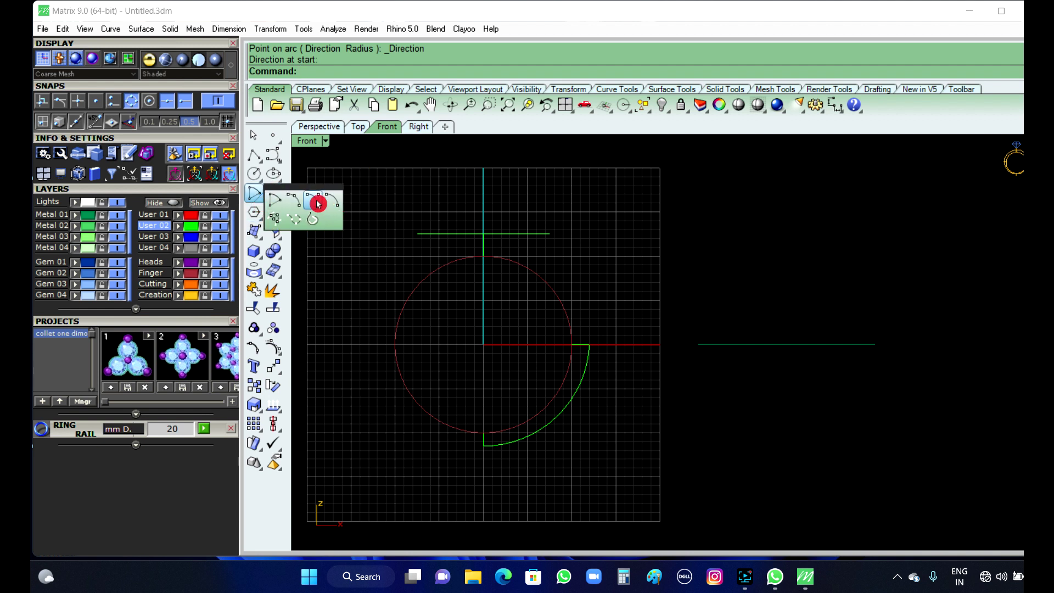
{"action": "left_click", "coordinate": [314, 202]}
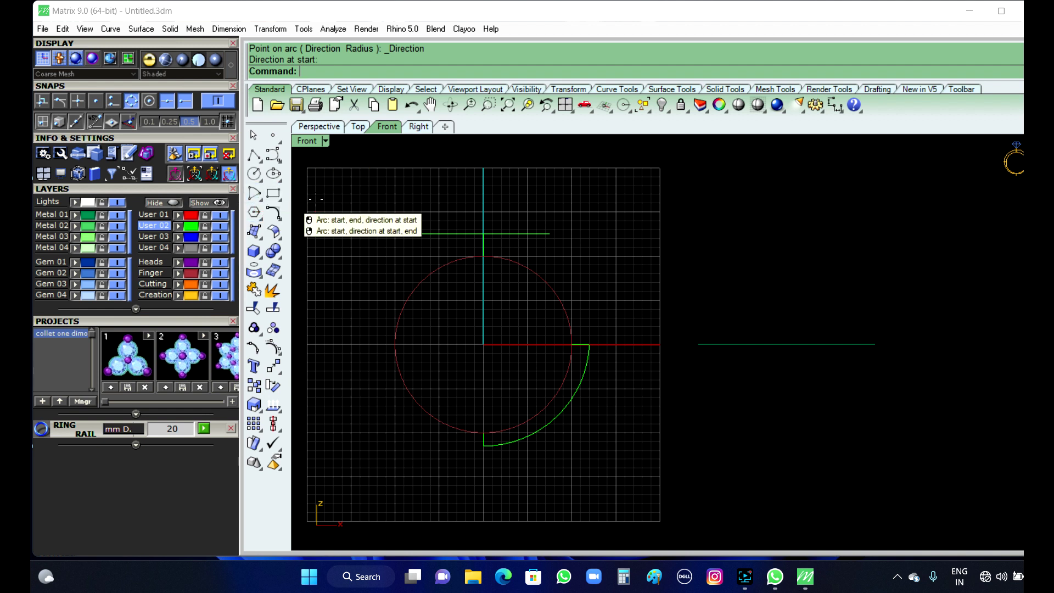
{"action": "left_click", "coordinate": [590, 344]}
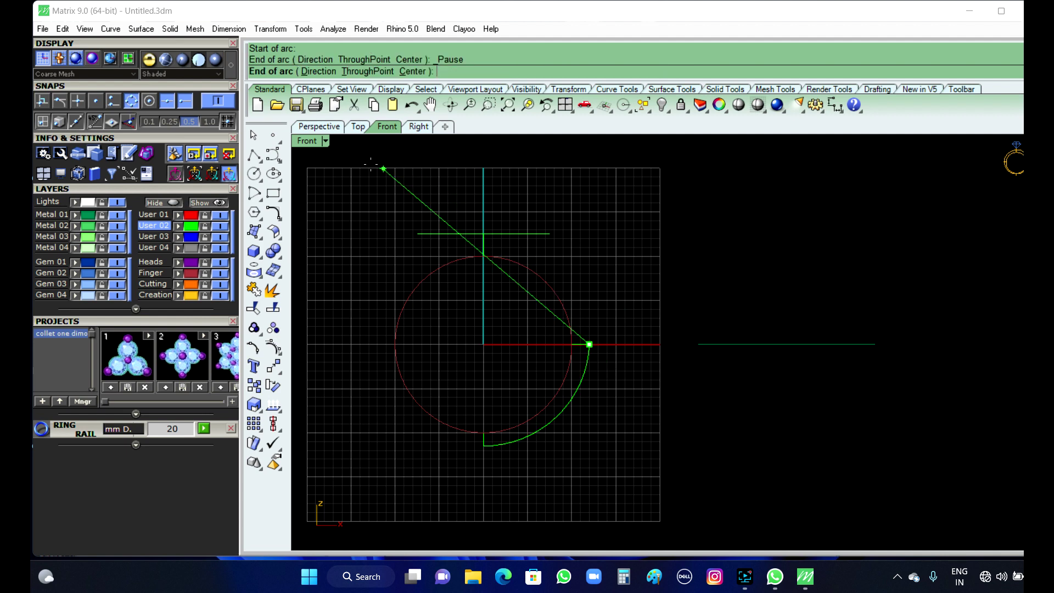
{"action": "left_click", "coordinate": [335, 130]}
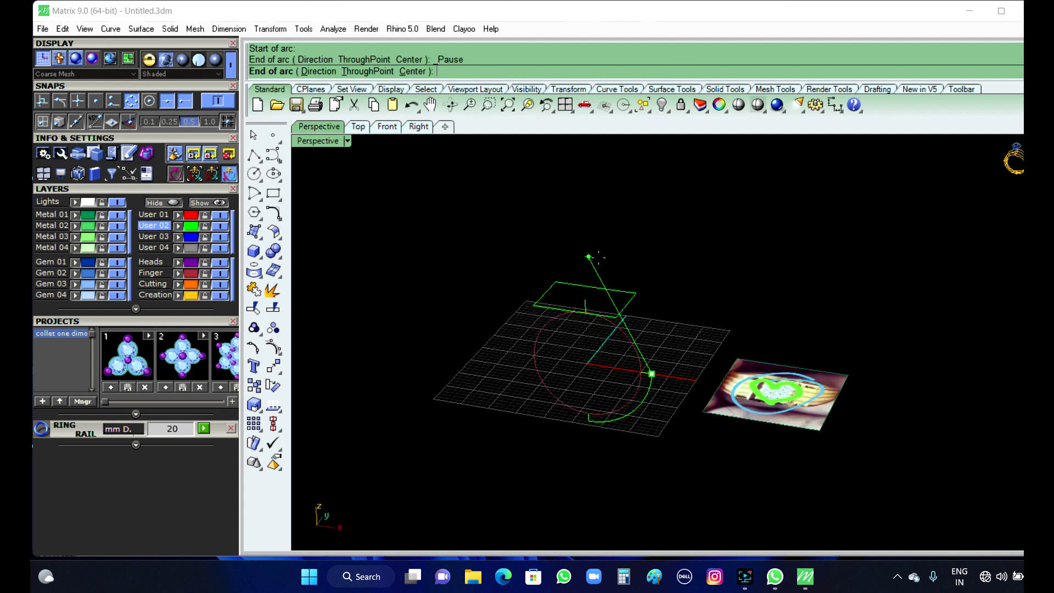
{"action": "scroll", "coordinate": [653, 323], "scroll_direction": "up", "scroll_amount": 3}
{"action": "scroll", "coordinate": [650, 333], "scroll_direction": "up", "scroll_amount": 2}
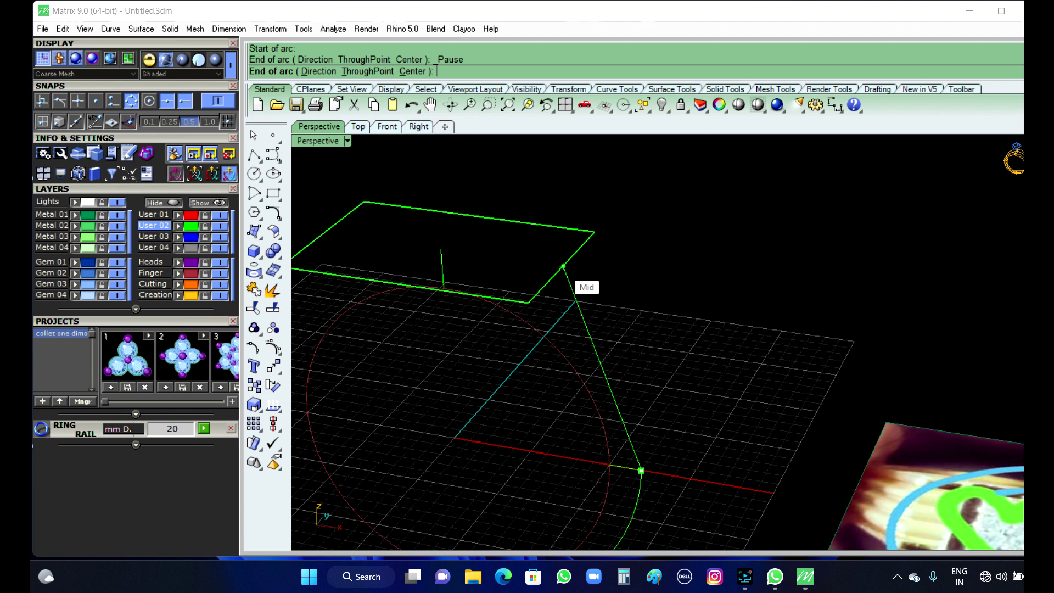
{"action": "left_click", "coordinate": [359, 127]}
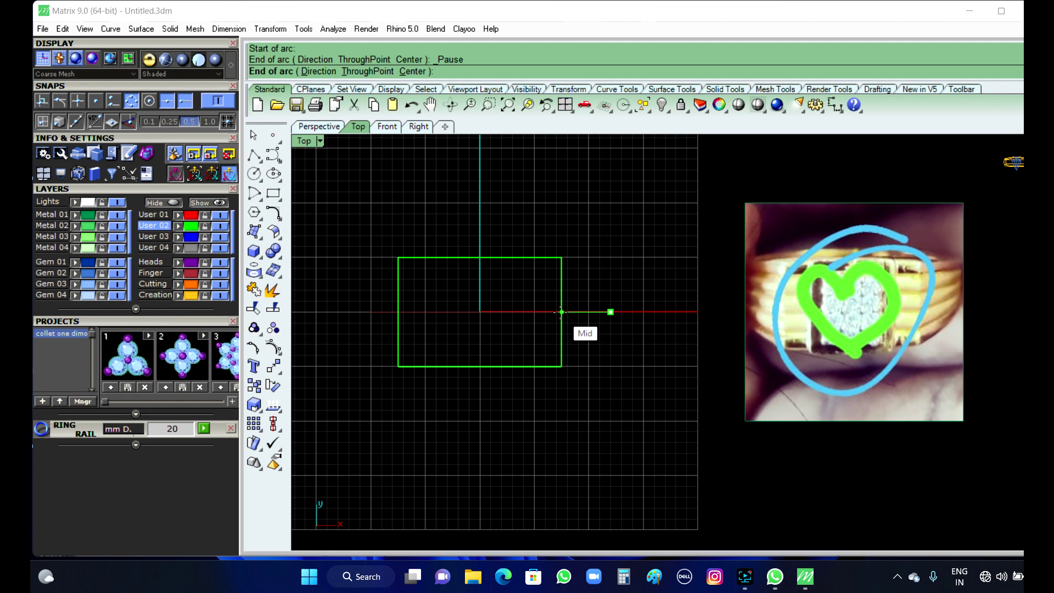
{"action": "left_click", "coordinate": [314, 127]}
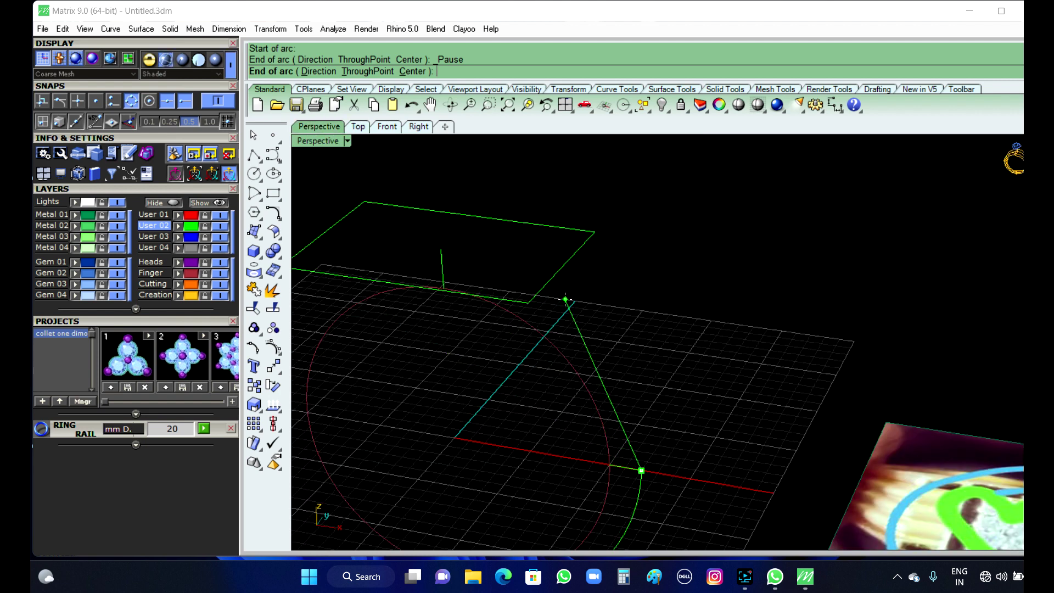
{"action": "left_click", "coordinate": [563, 267]}
{"action": "left_click", "coordinate": [387, 127]}
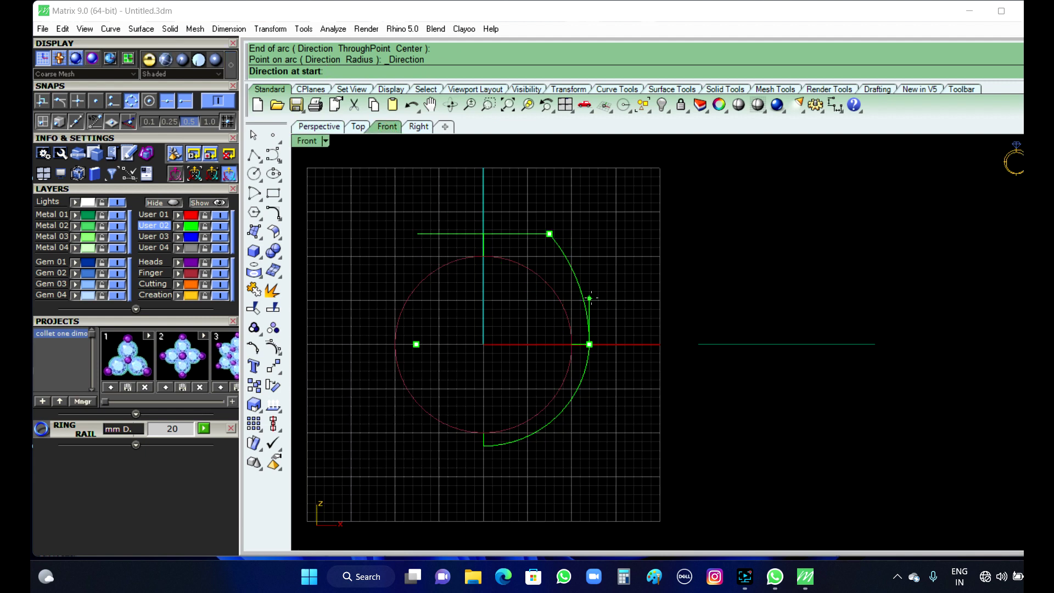
{"action": "left_click", "coordinate": [593, 302]}
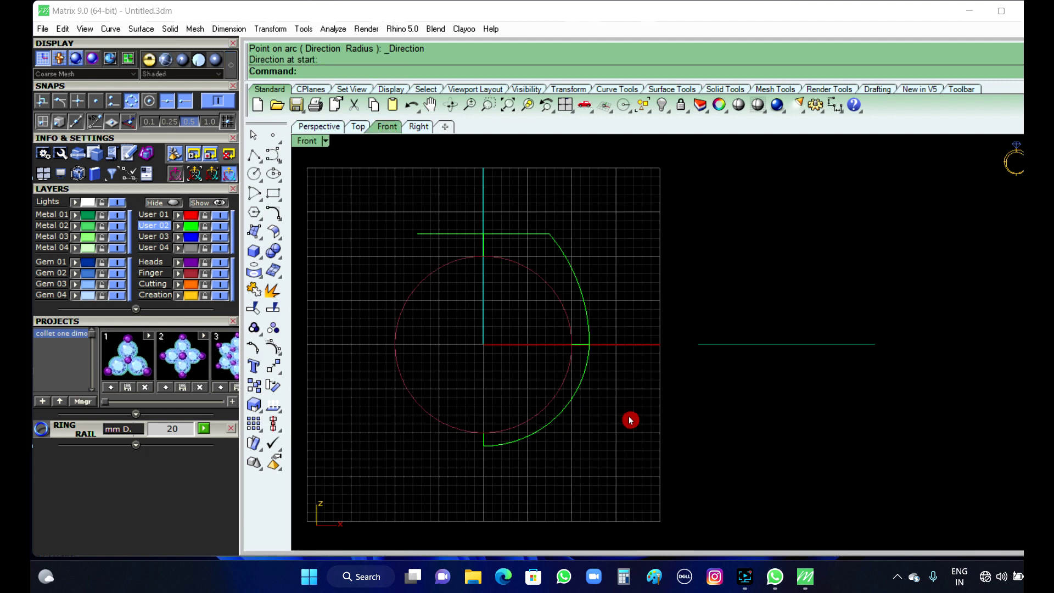
- Check the two outer arcs in Perspective and join them into one curve in the Front view
{"action": "left_click", "coordinate": [328, 129]}
{"action": "right_click_drag", "start_coordinate": [603, 310], "coordinate": [508, 252]}
{"action": "left_click", "coordinate": [384, 132]}
{"action": "left_click", "coordinate": [569, 414]}
{"action": "left_click", "coordinate": [579, 309]}
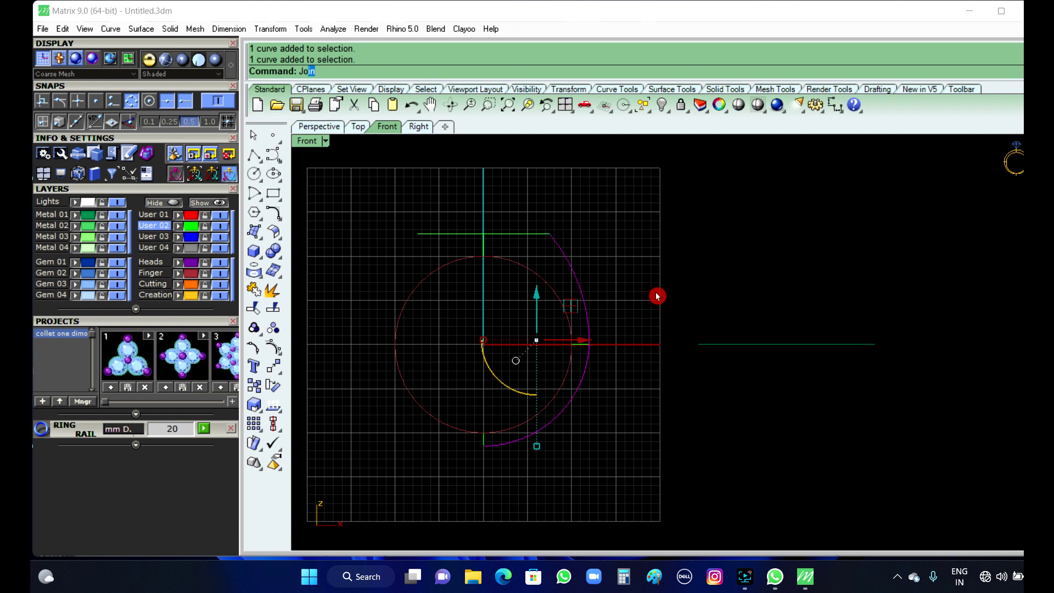
{"action": "key", "text": "Return"}
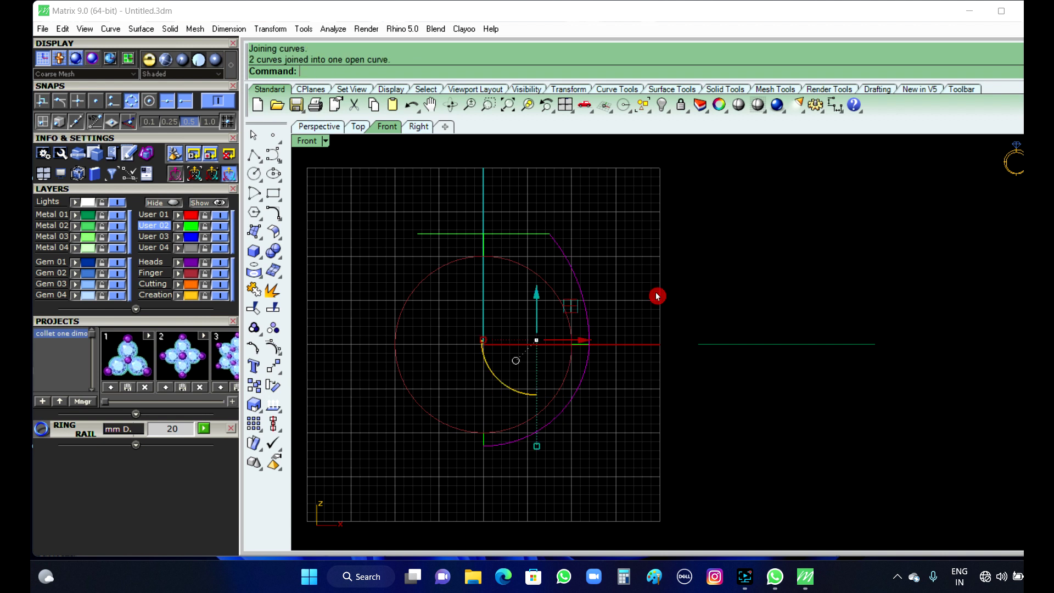
- Rebuild the joined outer shank curve with a point count of 10 and degree 4, deleting the input
{"action": "type", "text": "REbu"}
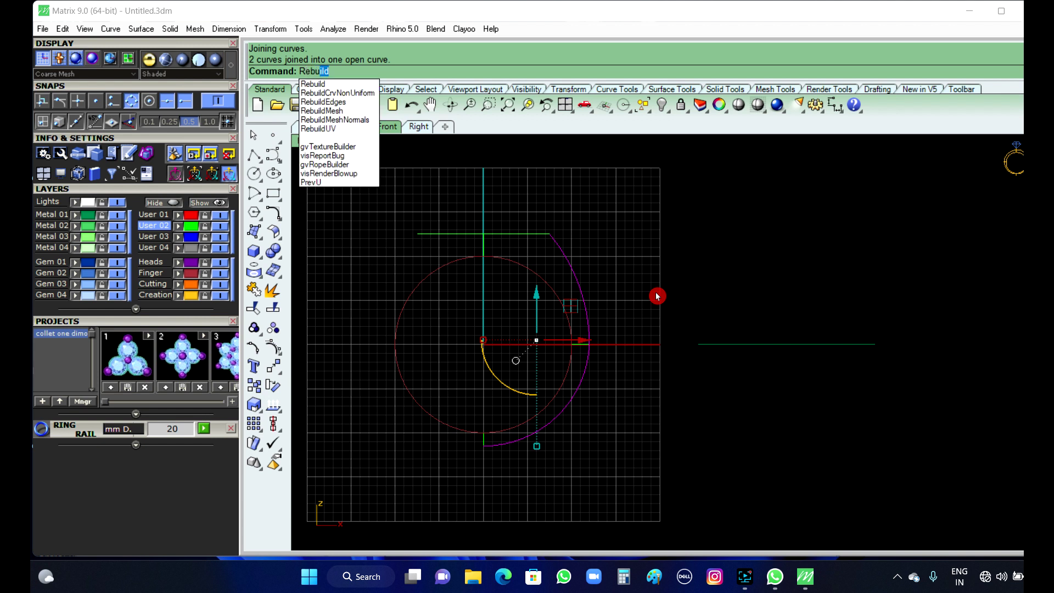
{"action": "key", "text": "Return"}
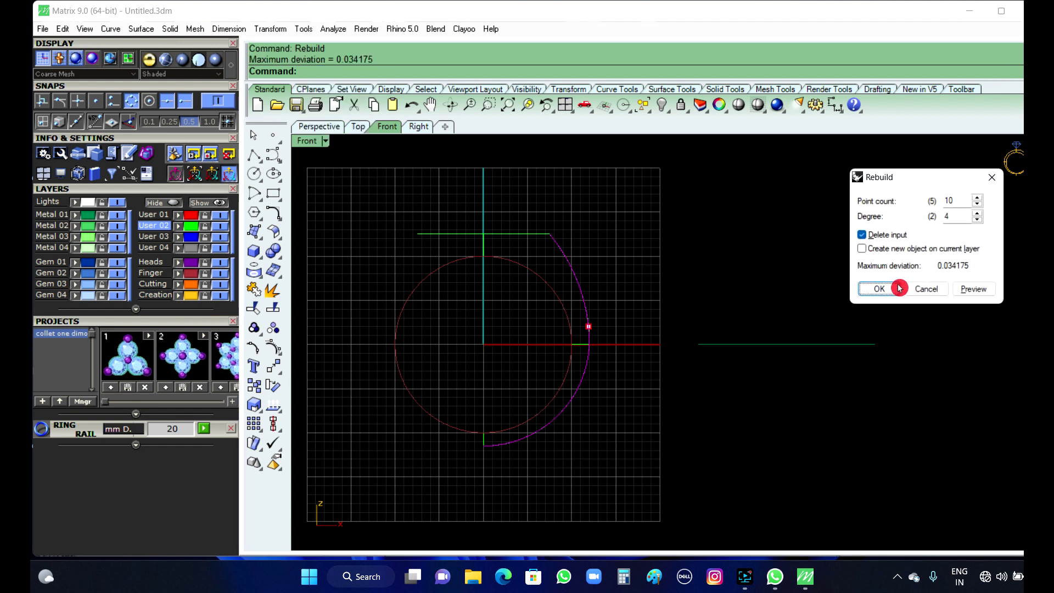
{"action": "left_click", "coordinate": [880, 289]}
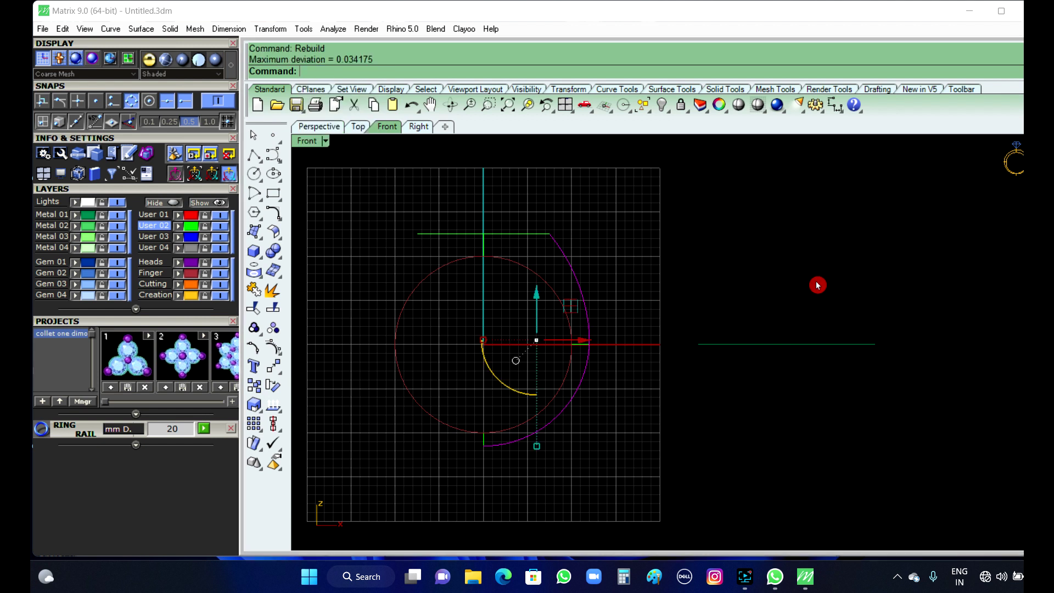
{"action": "left_click", "coordinate": [584, 326]}
{"action": "left_click", "coordinate": [635, 282]}
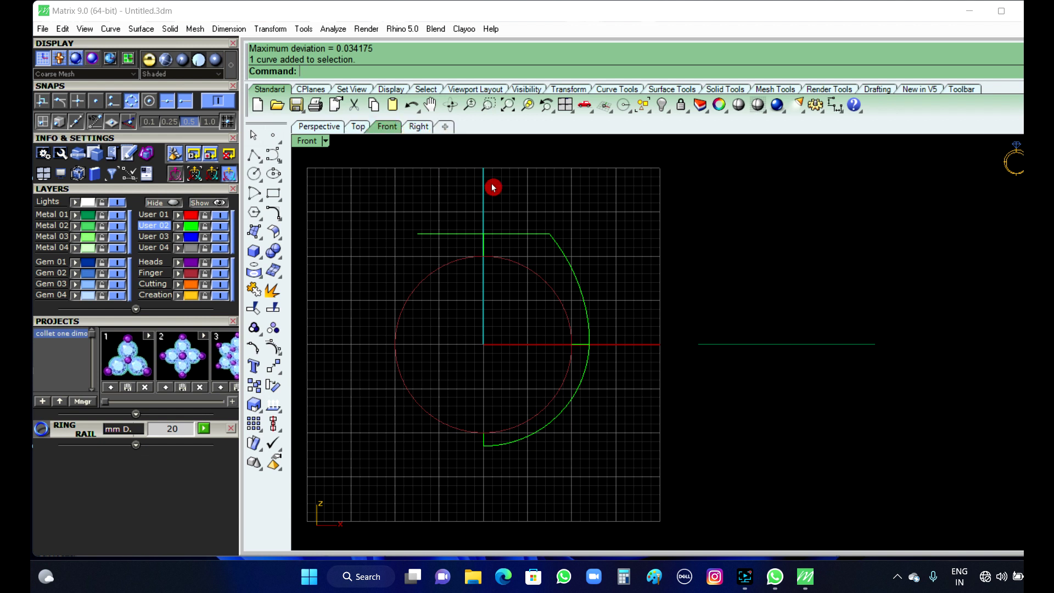
- Draw a horizontal BothSides line extending 2.5 mm each way from the shank curve's lower end, on layer User 01 in the Right view
{"action": "left_click", "coordinate": [423, 126]}
{"action": "scroll", "coordinate": [494, 263], "scroll_direction": "down", "scroll_amount": 3}
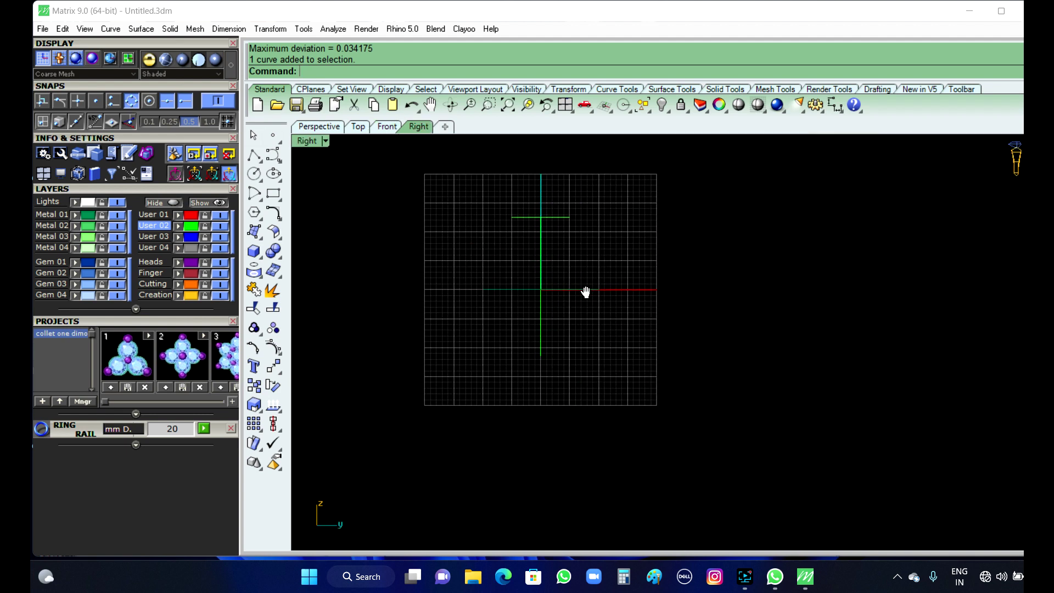
{"action": "left_click", "coordinate": [155, 215]}
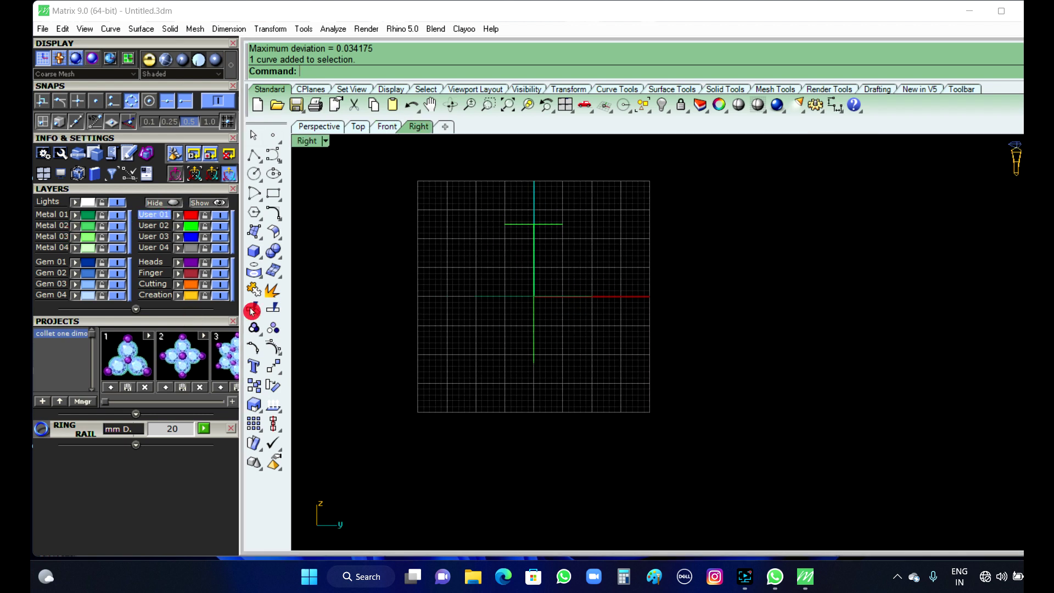
{"action": "left_click", "coordinate": [261, 159]}
{"action": "scroll", "coordinate": [560, 365], "scroll_direction": "up", "scroll_amount": 3}
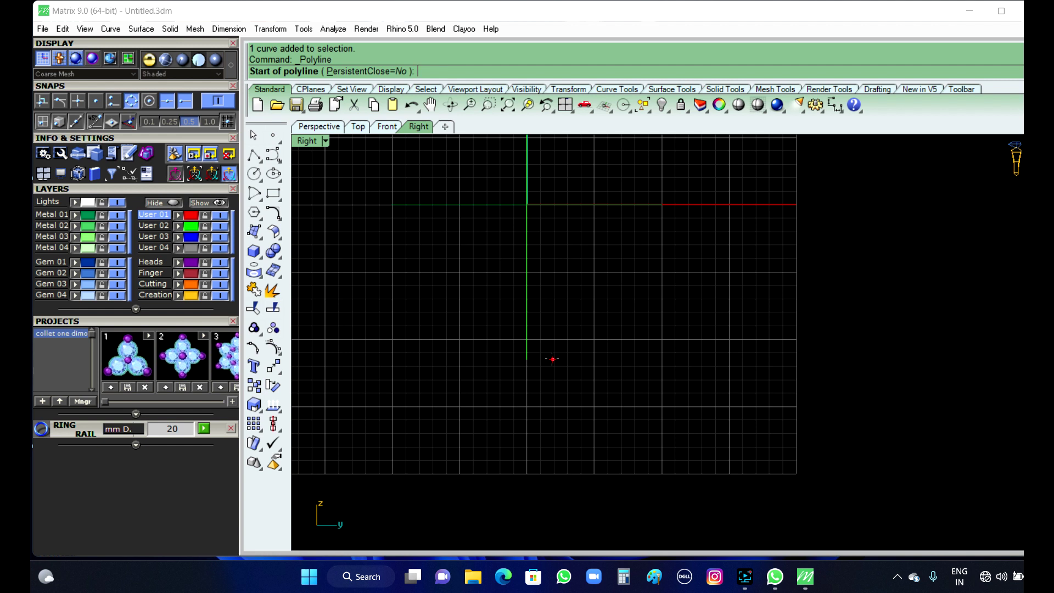
{"action": "left_click", "coordinate": [259, 164]}
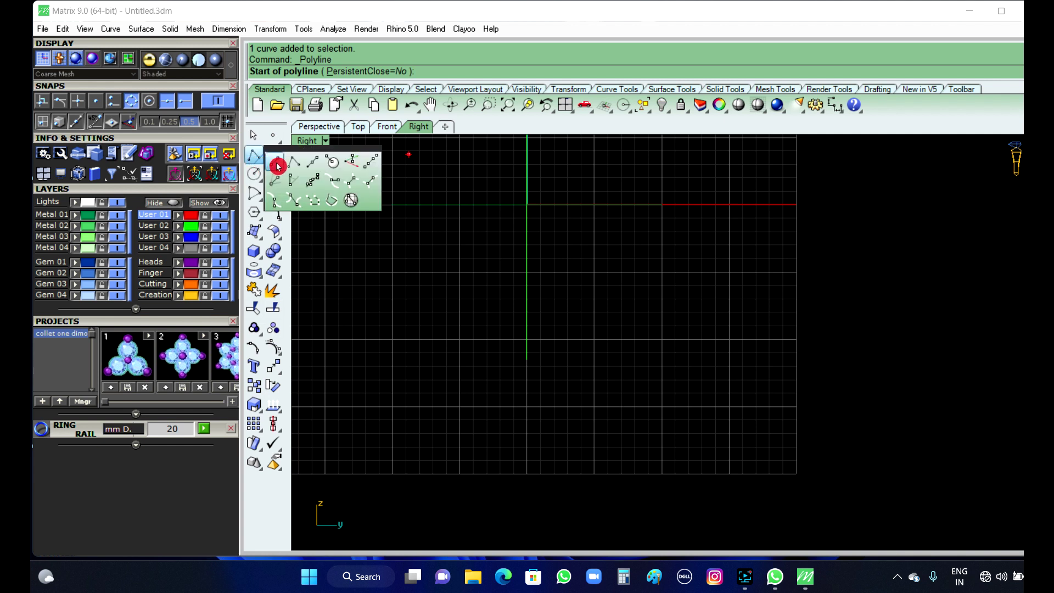
{"action": "left_click", "coordinate": [277, 165]}
{"action": "left_click", "coordinate": [328, 70]}
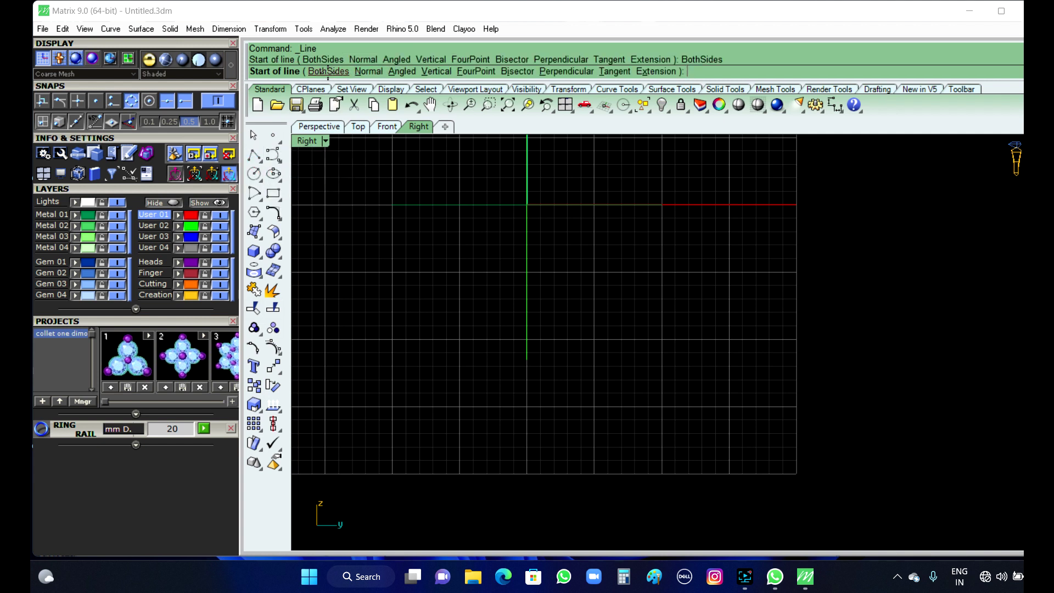
{"action": "left_click", "coordinate": [527, 360]}
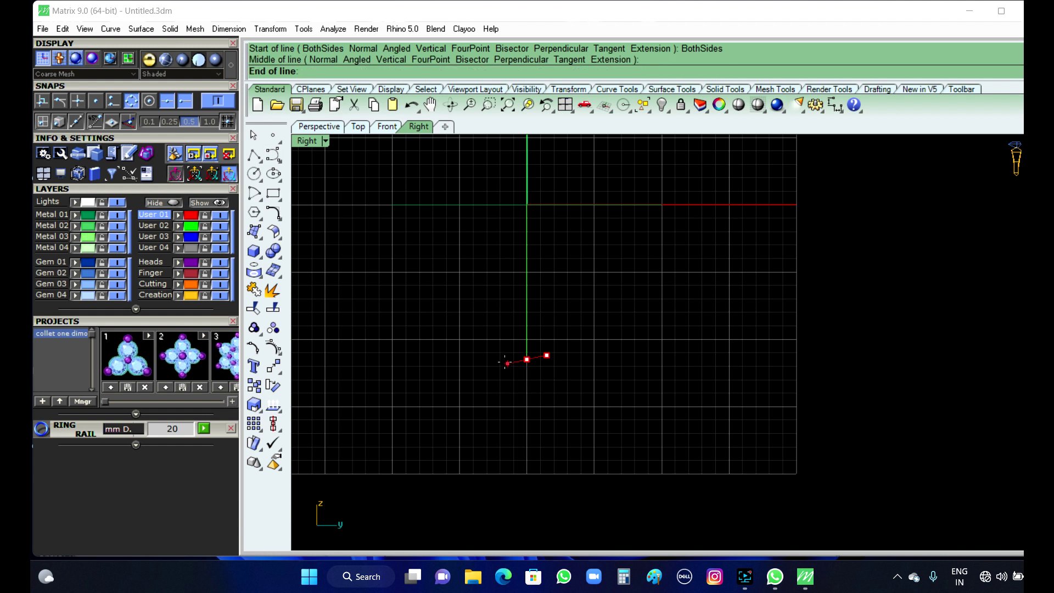
{"action": "type", "text": "2.5"}
{"action": "key", "text": "Return"}
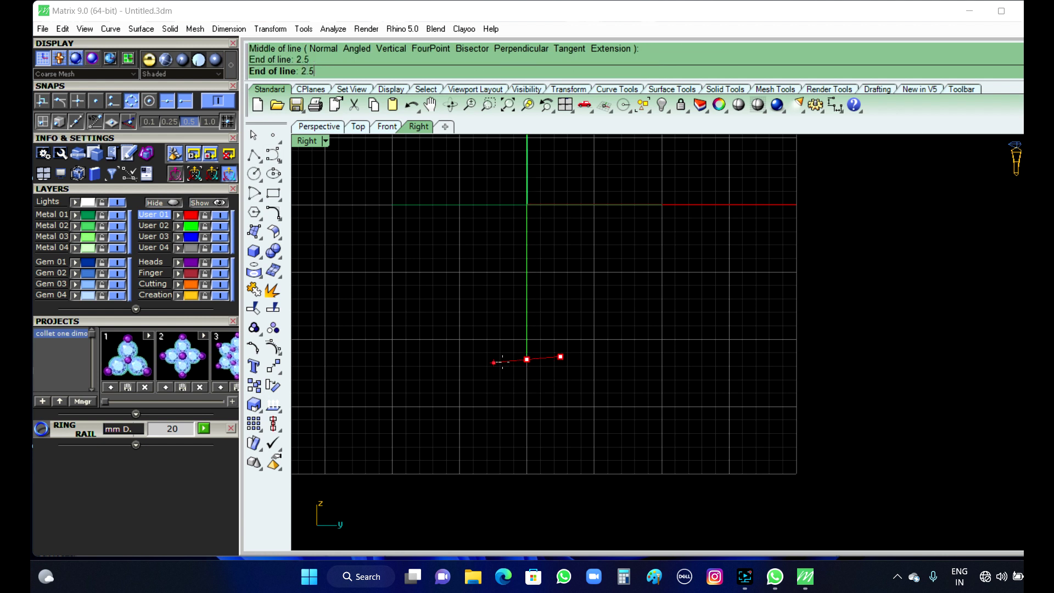
{"action": "left_click", "coordinate": [501, 360]}
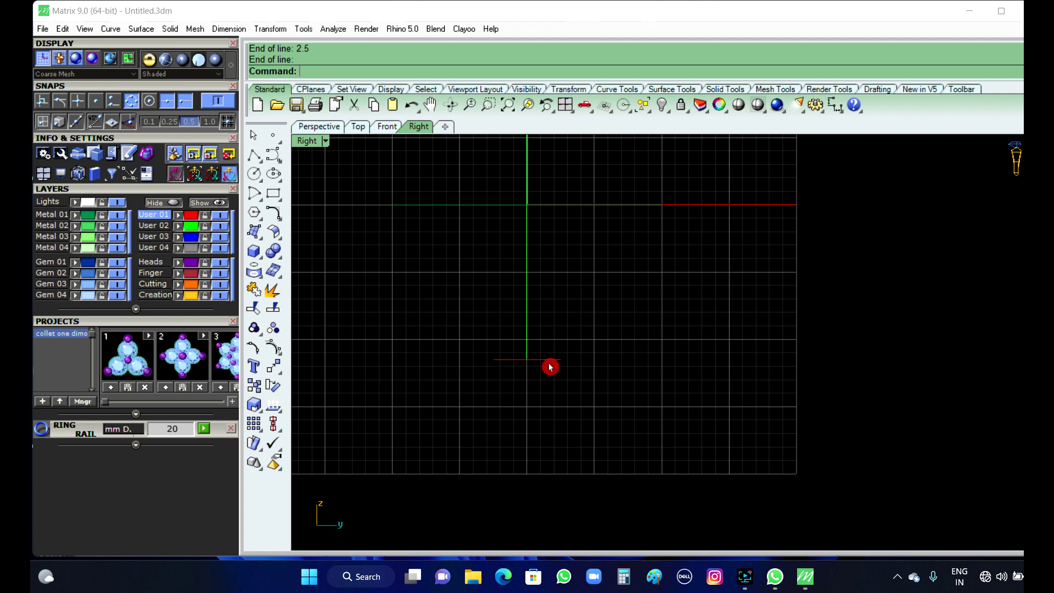
- Draw a straight polyline from the front end of the lower horizontal line to the midpoint of the top rectangle's front edge
{"action": "scroll", "coordinate": [526, 395], "scroll_direction": "down", "scroll_amount": 3}
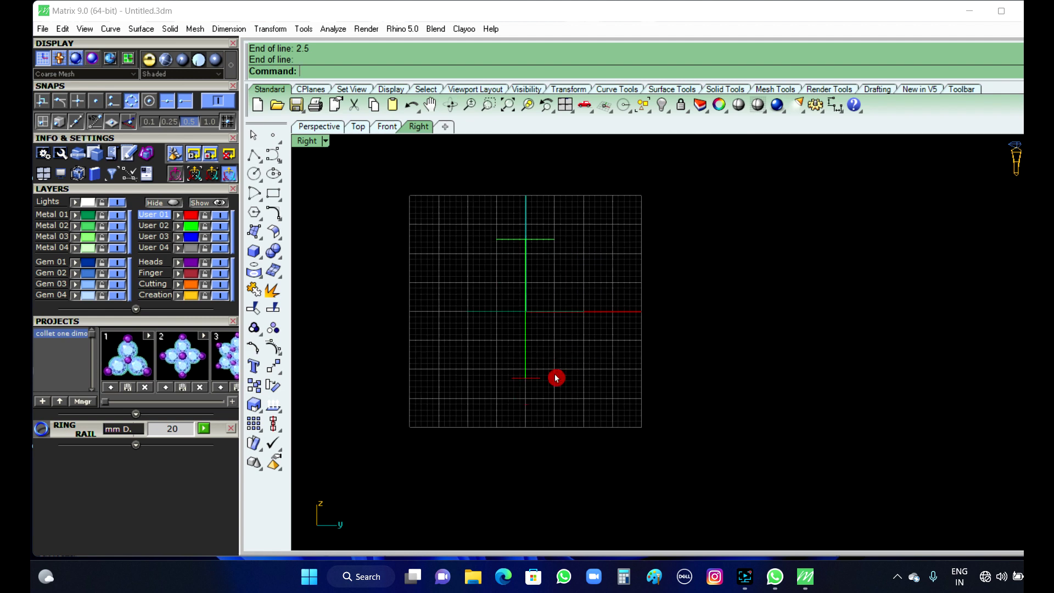
{"action": "left_click", "coordinate": [254, 156]}
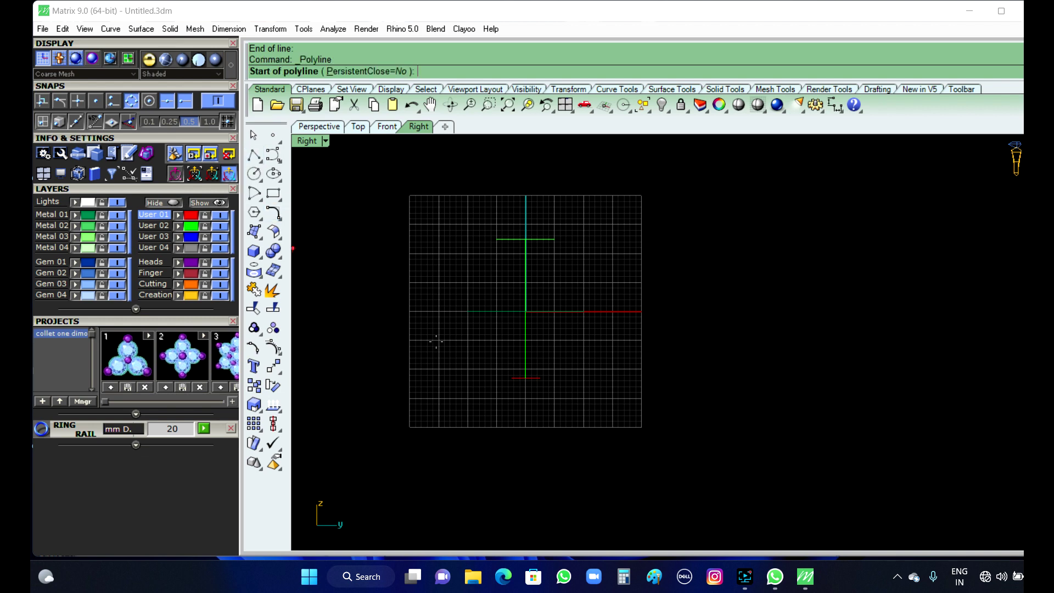
{"action": "left_click", "coordinate": [509, 376]}
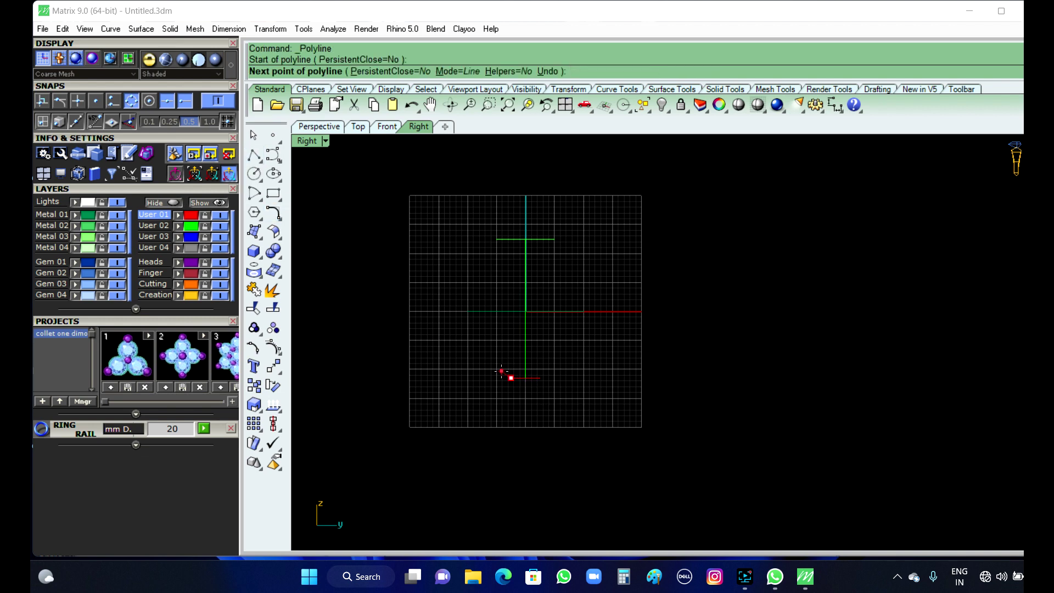
{"action": "left_click", "coordinate": [321, 127]}
{"action": "scroll", "coordinate": [564, 366], "scroll_direction": "down", "scroll_amount": 5}
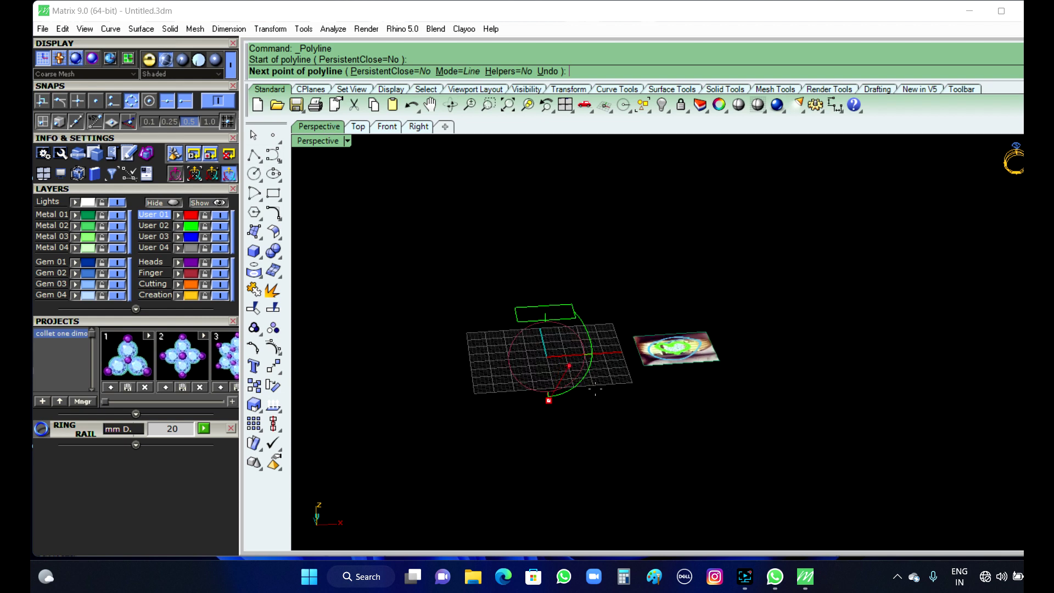
{"action": "right_click_drag", "start_coordinate": [563, 366], "coordinate": [489, 396]}
{"action": "scroll", "coordinate": [582, 286], "scroll_direction": "up", "scroll_amount": 9}
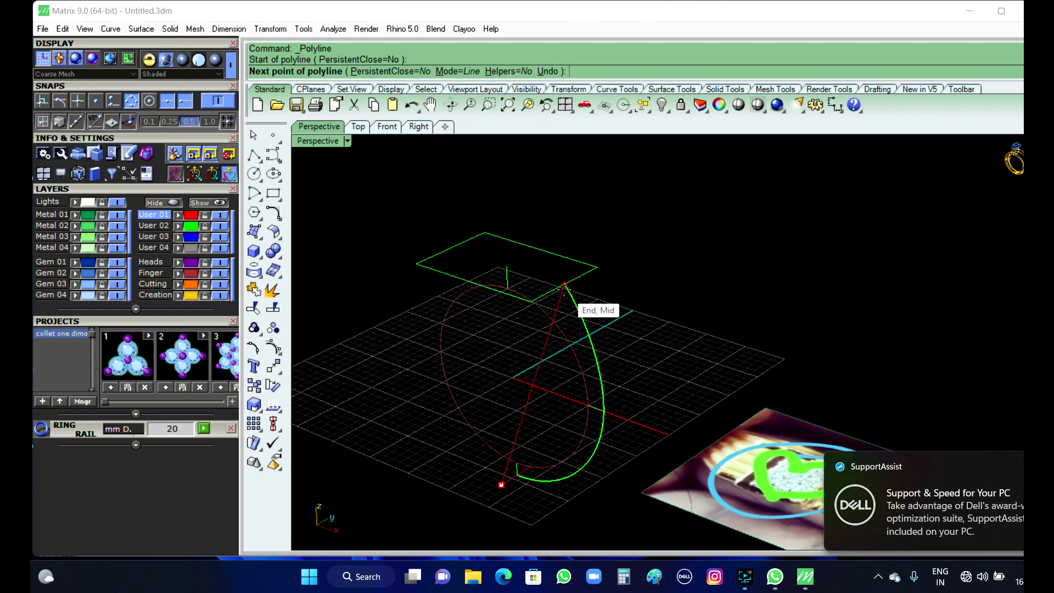
{"action": "scroll", "coordinate": [451, 341], "scroll_direction": "down", "scroll_amount": 3}
{"action": "right_click_drag", "start_coordinate": [452, 376], "coordinate": [511, 416]}
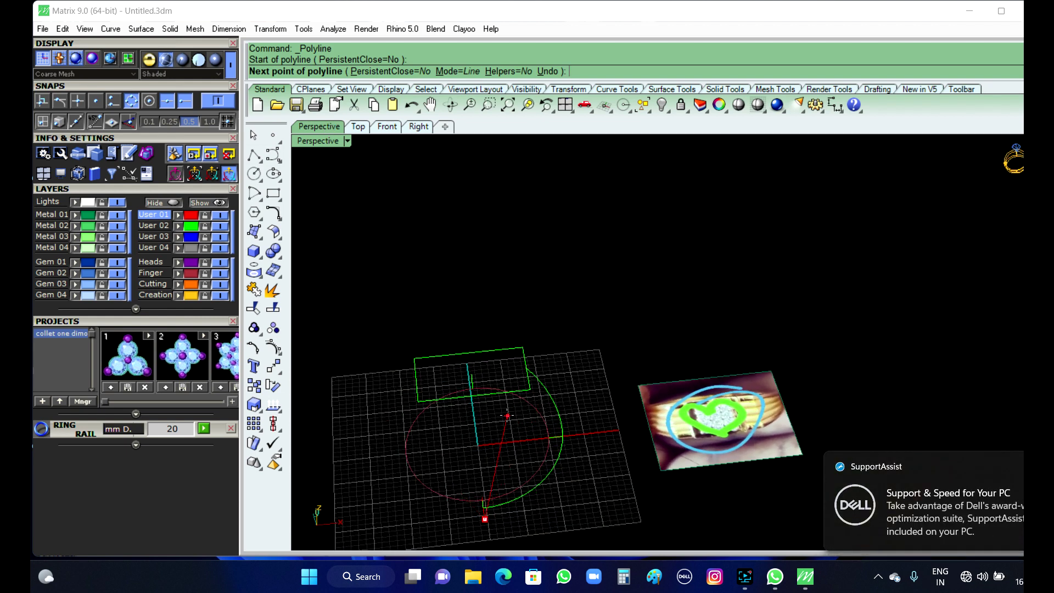
{"action": "scroll", "coordinate": [479, 407], "scroll_direction": "up", "scroll_amount": 4}
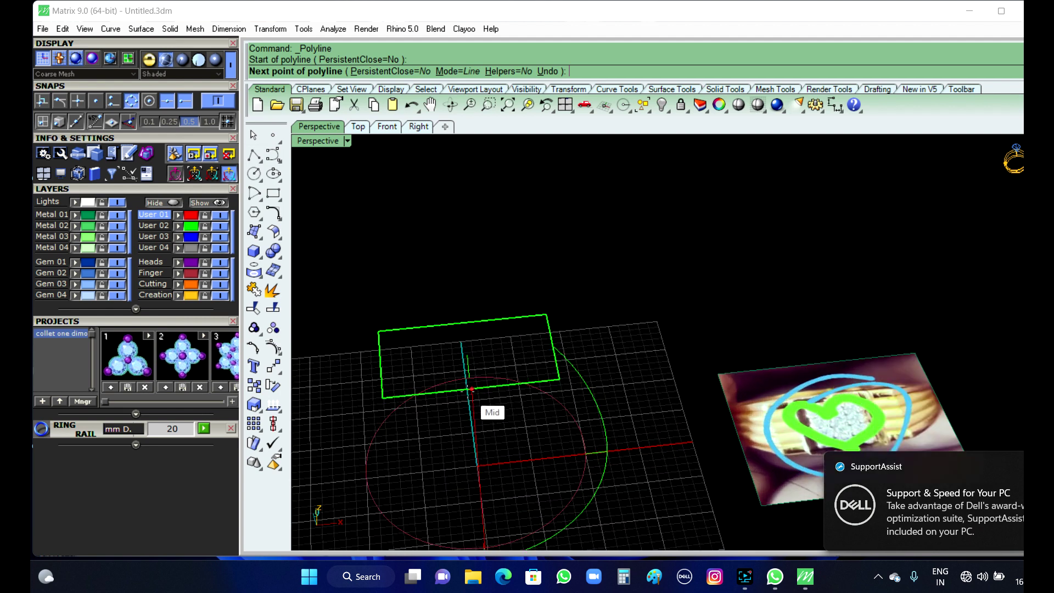
{"action": "left_click", "coordinate": [470, 390]}
{"action": "right_click", "coordinate": [523, 427]}
- Try a Curve from 2 Views using the slanted side line and the outer shank curve, and undo it
{"action": "scroll", "coordinate": [504, 378], "scroll_direction": "down", "scroll_amount": 5}
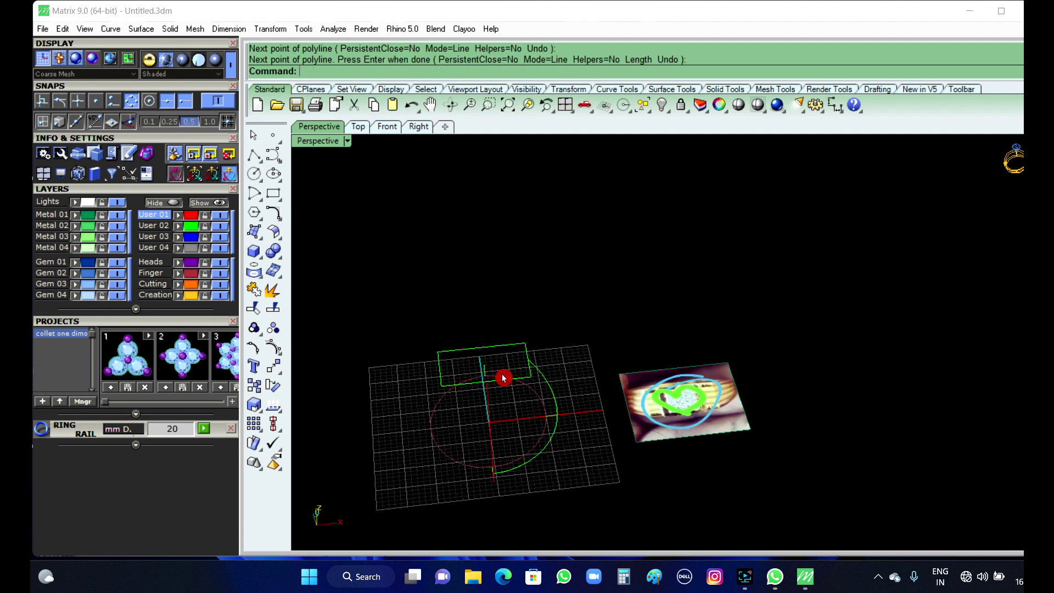
{"action": "right_click_drag", "start_coordinate": [588, 451], "coordinate": [492, 433]}
{"action": "scroll", "coordinate": [737, 336], "scroll_direction": "down", "scroll_amount": 4}
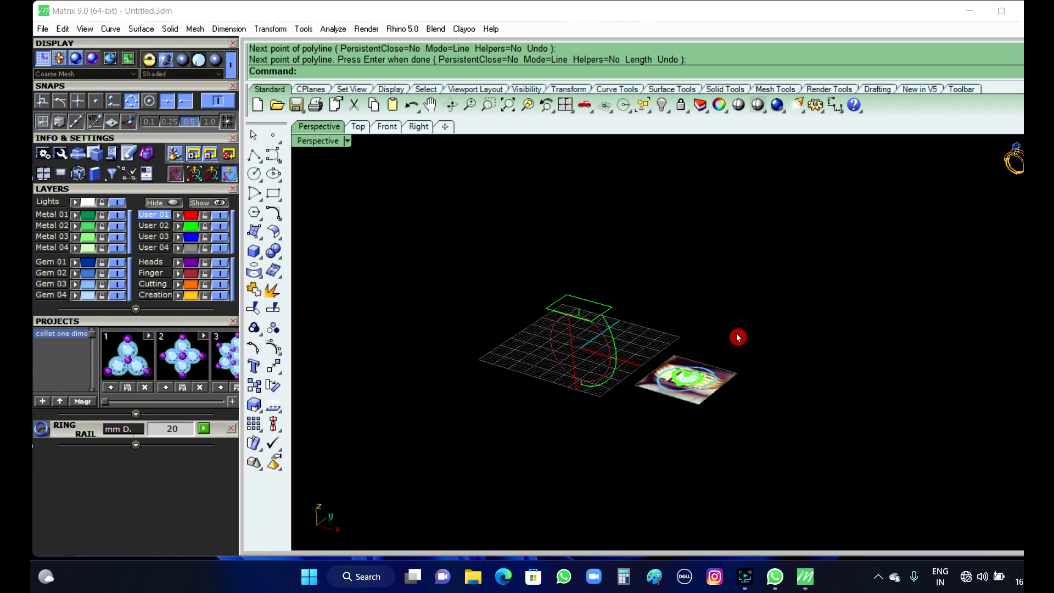
{"action": "right_click_drag", "start_coordinate": [594, 417], "coordinate": [636, 428]}
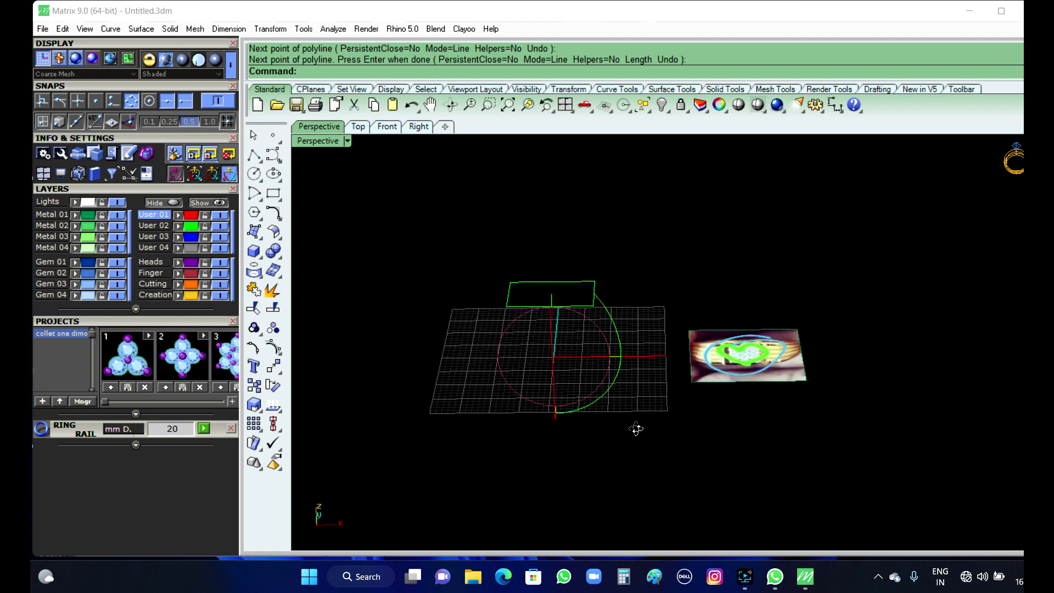
{"action": "left_click", "coordinate": [111, 27]}
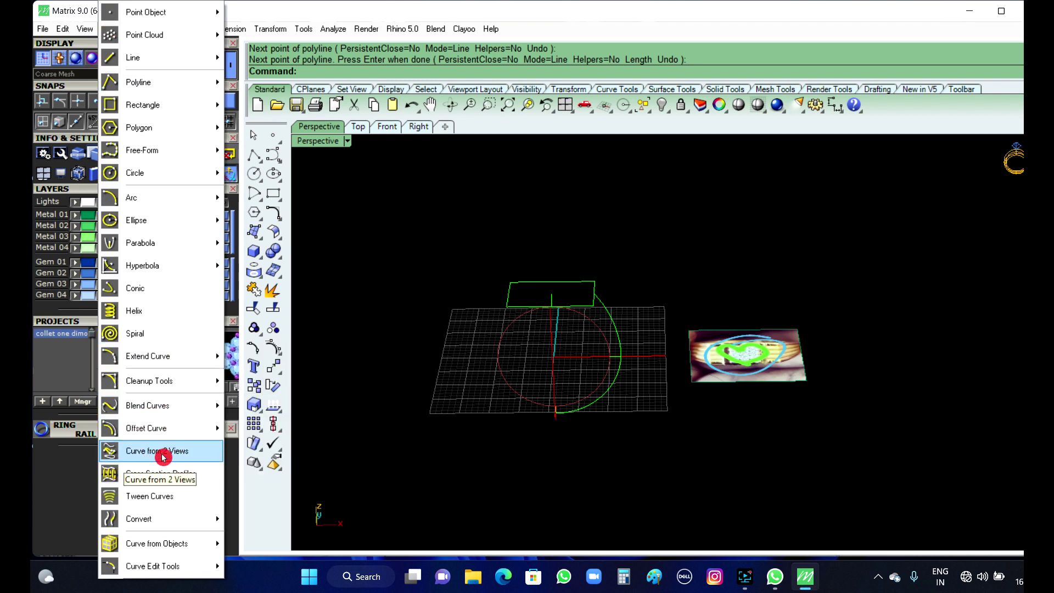
{"action": "left_click", "coordinate": [182, 457]}
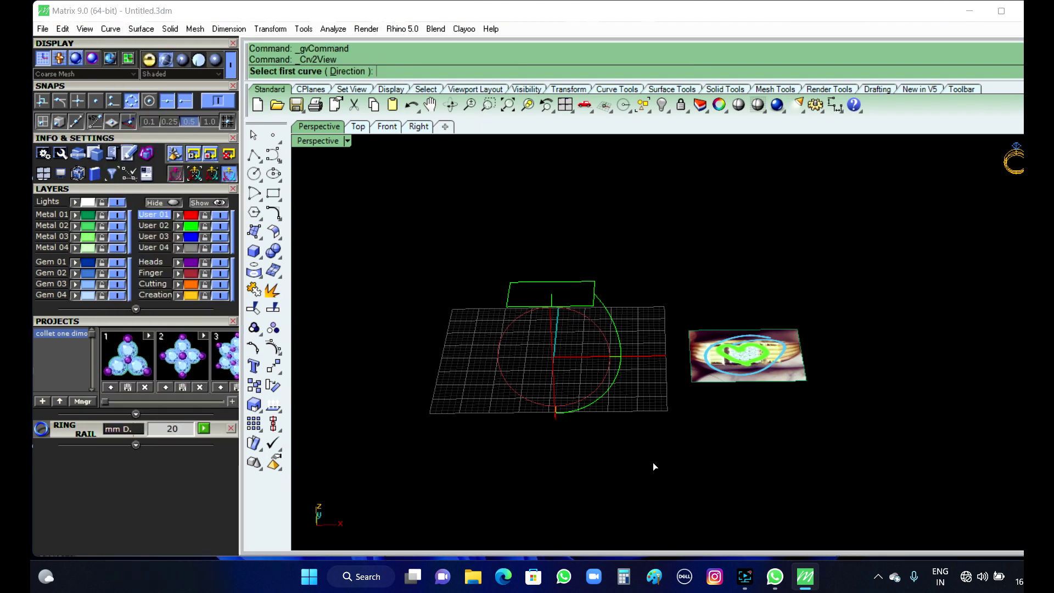
{"action": "right_click_drag", "start_coordinate": [654, 463], "coordinate": [633, 339]}
{"action": "scroll", "coordinate": [635, 339], "scroll_direction": "up", "scroll_amount": 2}
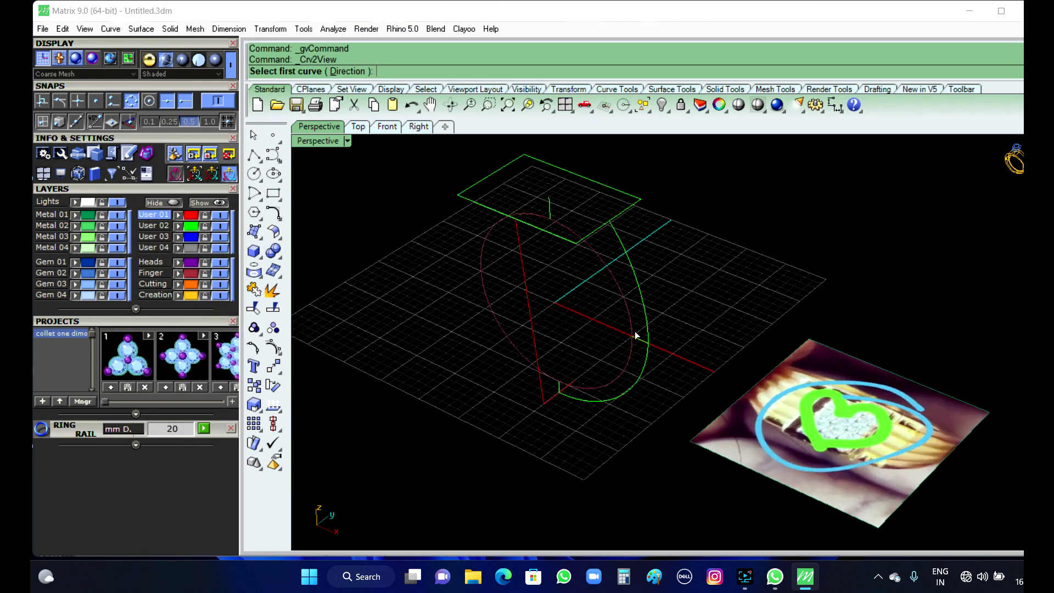
{"action": "left_click", "coordinate": [535, 340]}
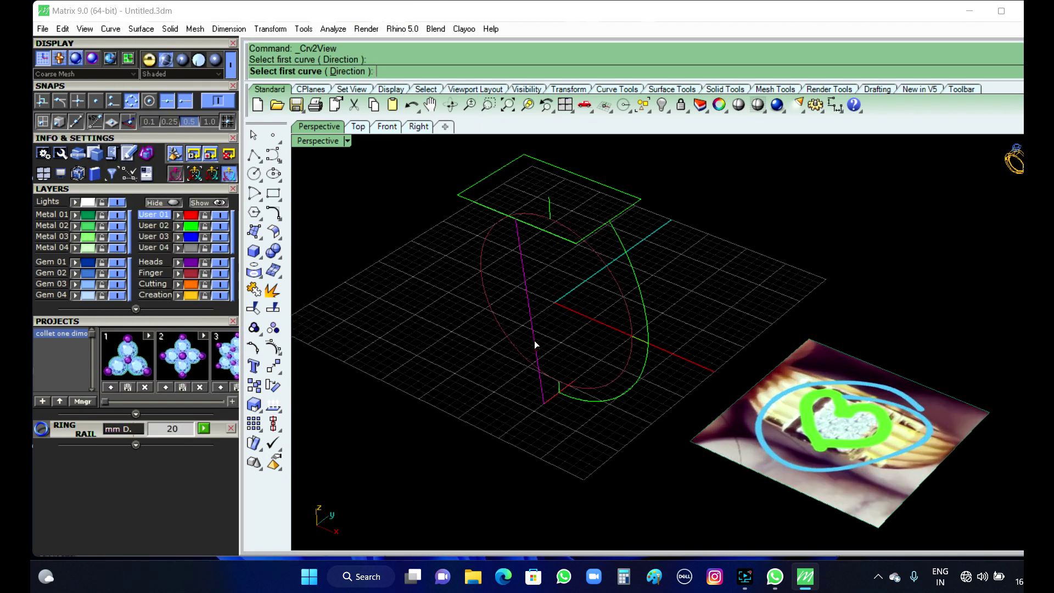
{"action": "left_click", "coordinate": [648, 351]}
{"action": "right_click_drag", "start_coordinate": [699, 386], "coordinate": [643, 375]}
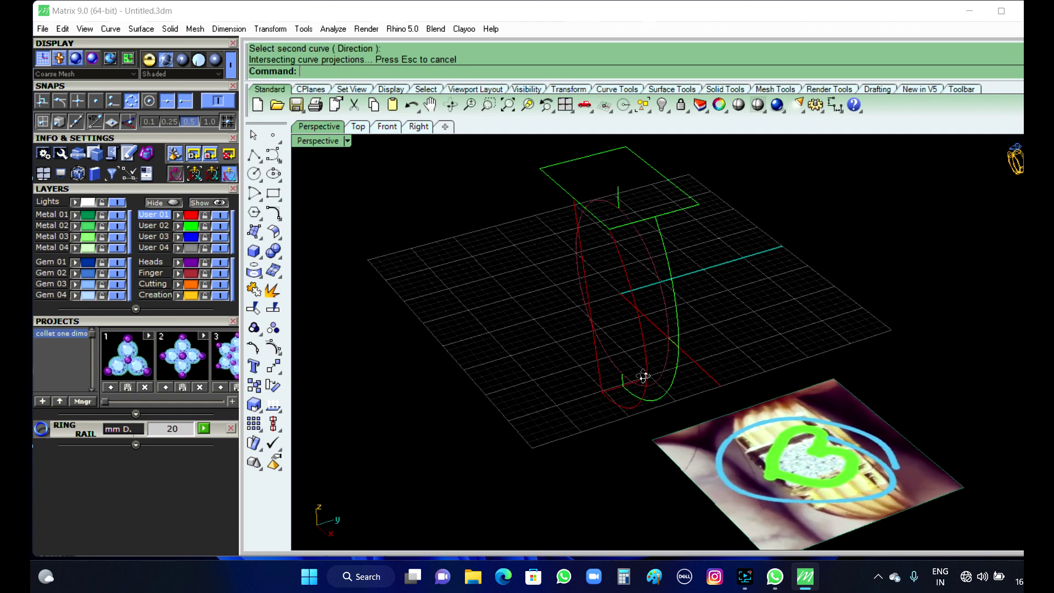
{"action": "scroll", "coordinate": [625, 241], "scroll_direction": "up", "scroll_amount": 4}
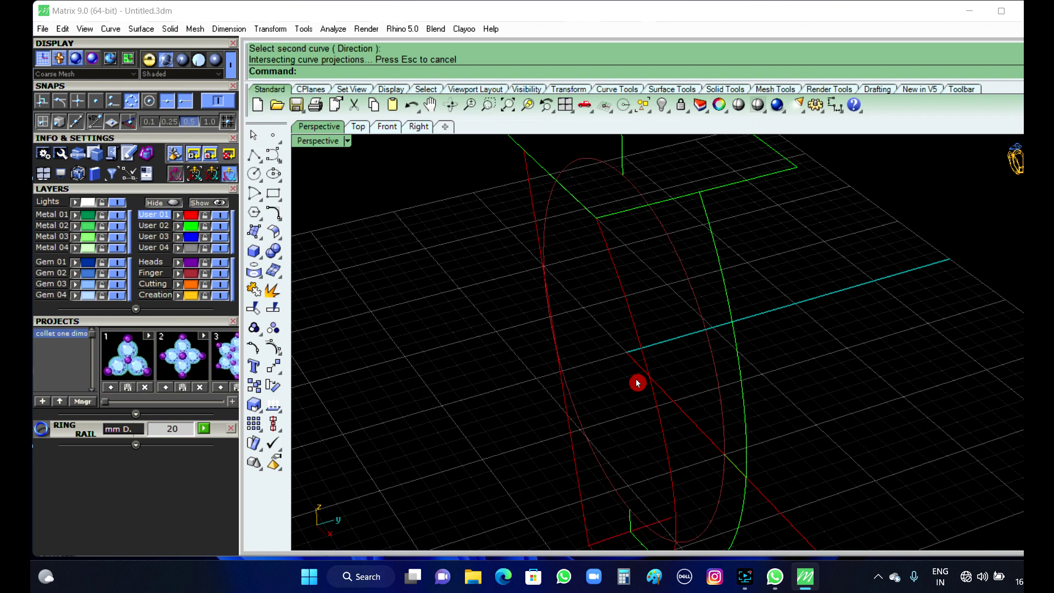
{"action": "key", "text": "ctrl+z"}
{"action": "scroll", "coordinate": [547, 336], "scroll_direction": "down", "scroll_amount": 5}
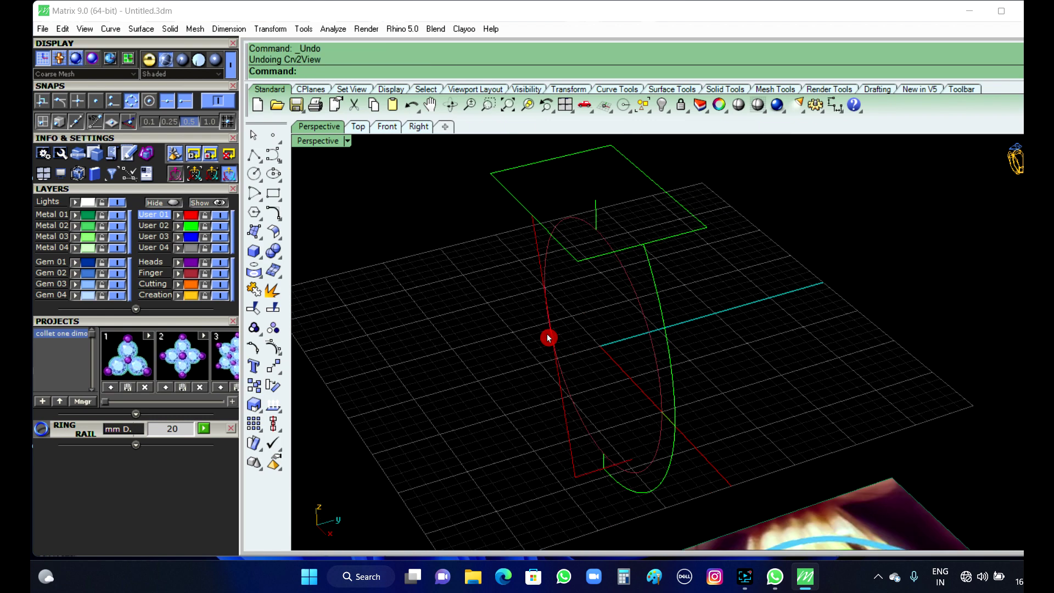
- Create a Curve from 2 Views using the slanted side line first and the outer shank curve second
{"action": "left_click", "coordinate": [111, 29]}
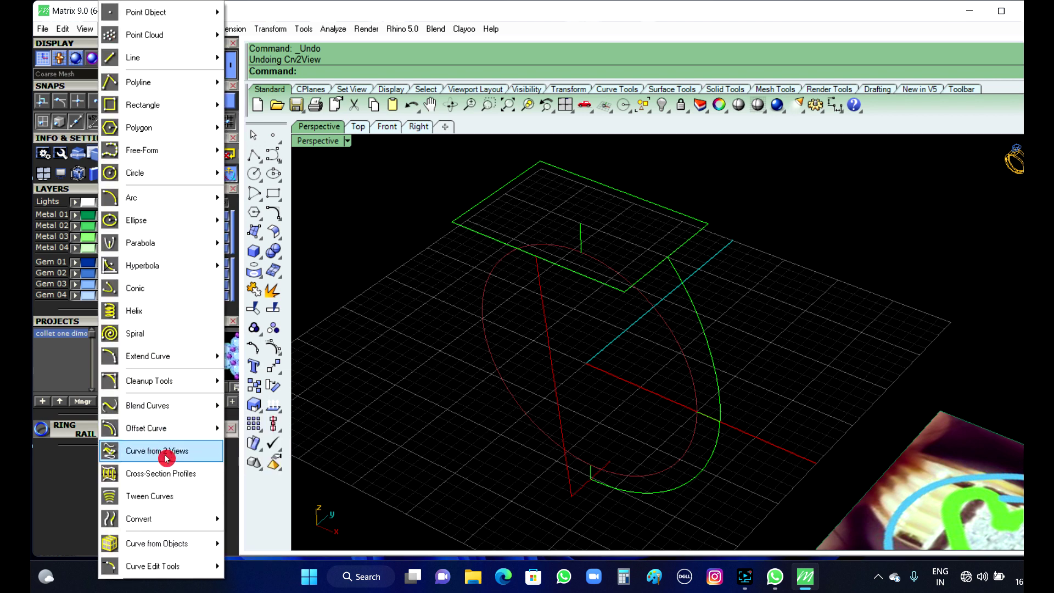
{"action": "left_click", "coordinate": [183, 458]}
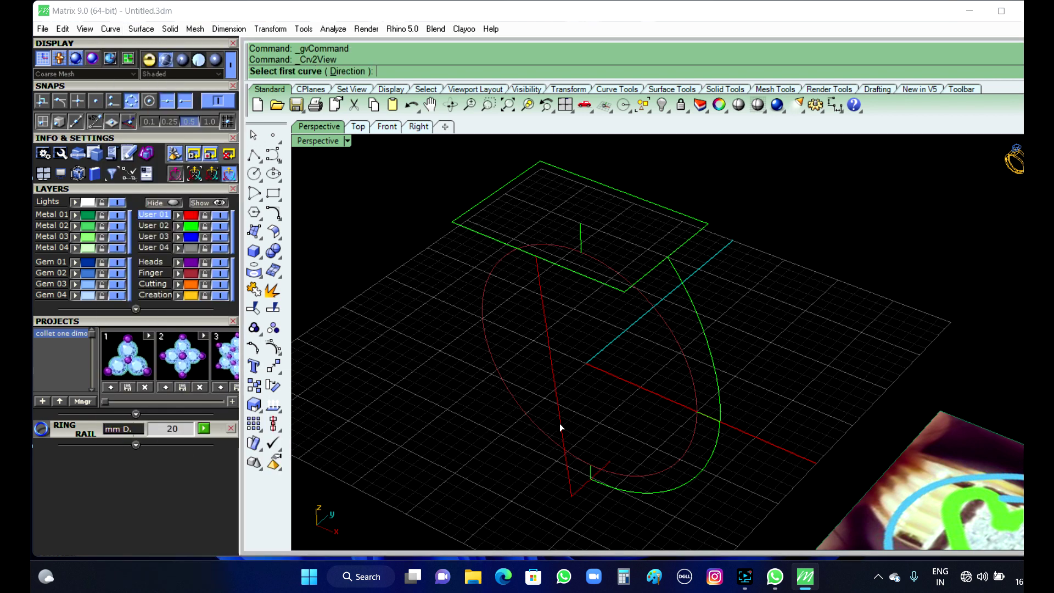
{"action": "left_click", "coordinate": [560, 427]}
{"action": "left_click", "coordinate": [709, 357]}
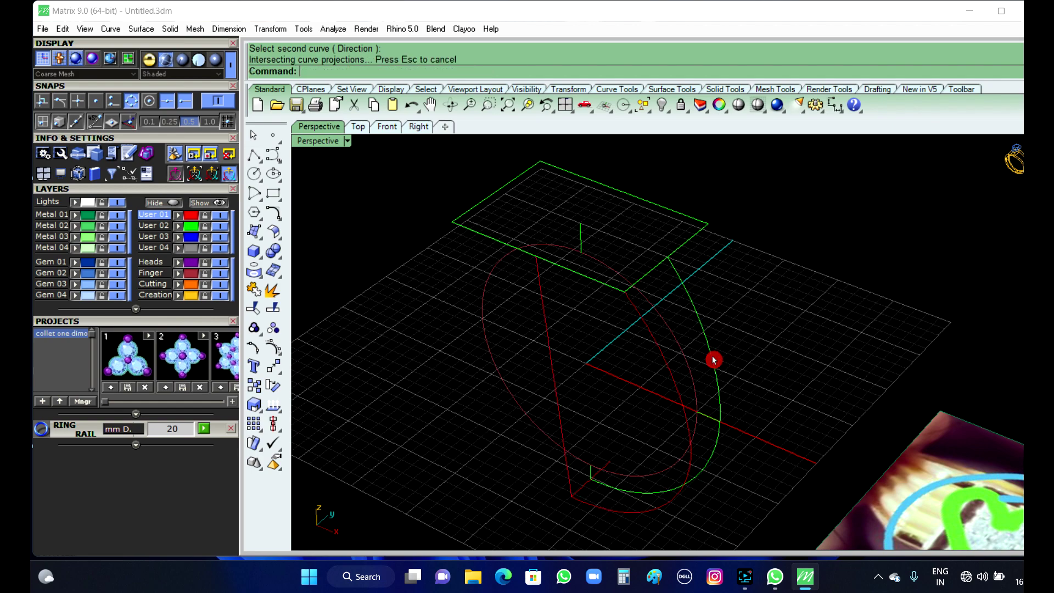
- Delete the slanted straight line that runs from the lower guide line to the rectangle's front edge
{"action": "right_click_drag", "start_coordinate": [714, 360], "coordinate": [590, 332]}
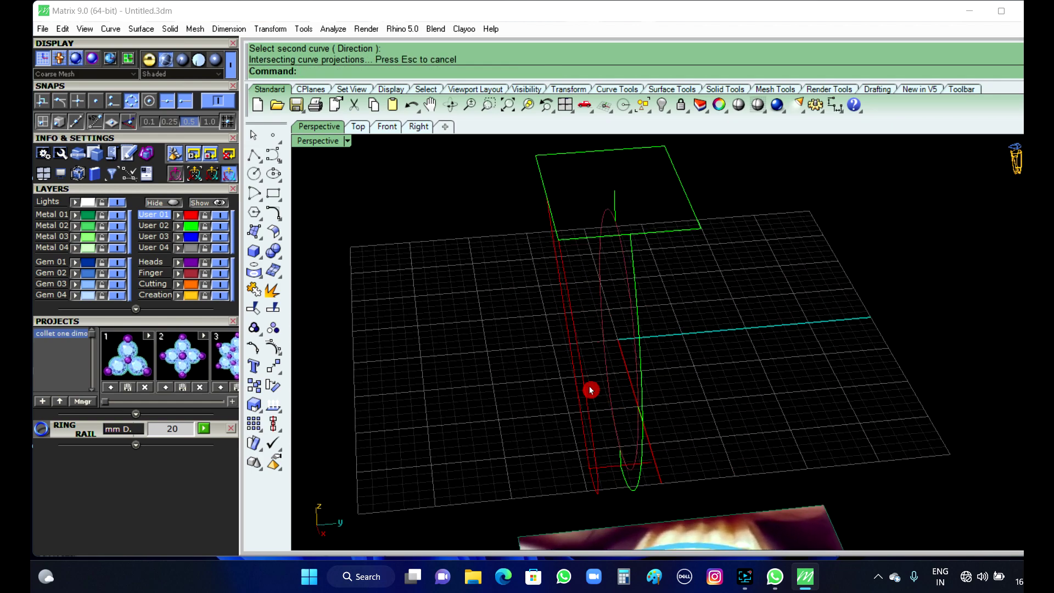
{"action": "mouse_move", "coordinate": [597, 377]}
{"action": "right_mouse_down"}
{"action": "mouse_move", "coordinate": [640, 365]}
{"action": "mouse_move", "coordinate": [614, 386]}
{"action": "right_mouse_up"}
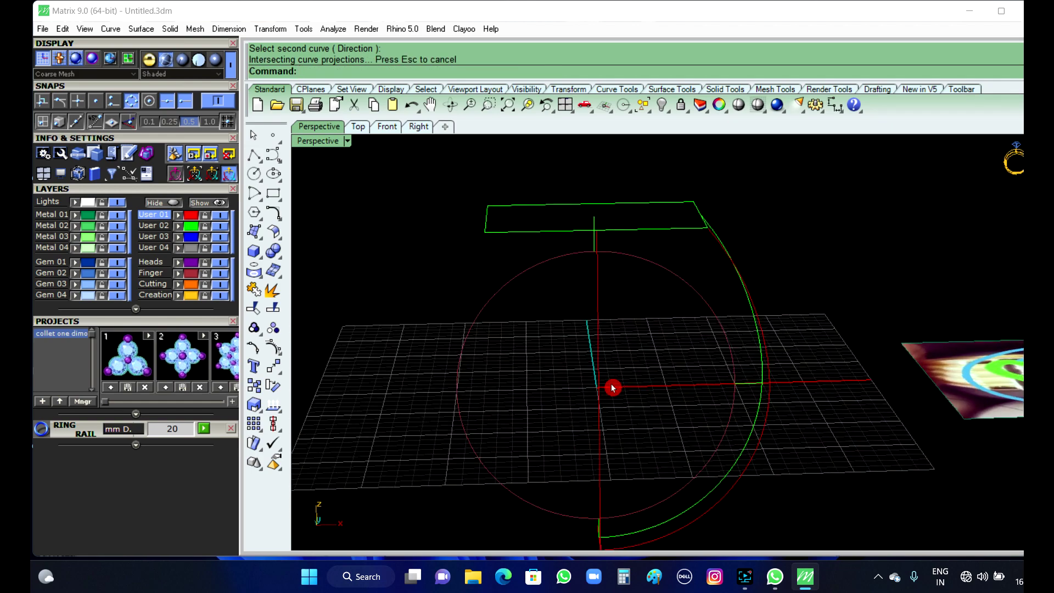
{"action": "left_click", "coordinate": [600, 389]}
{"action": "key", "text": "Delete"}
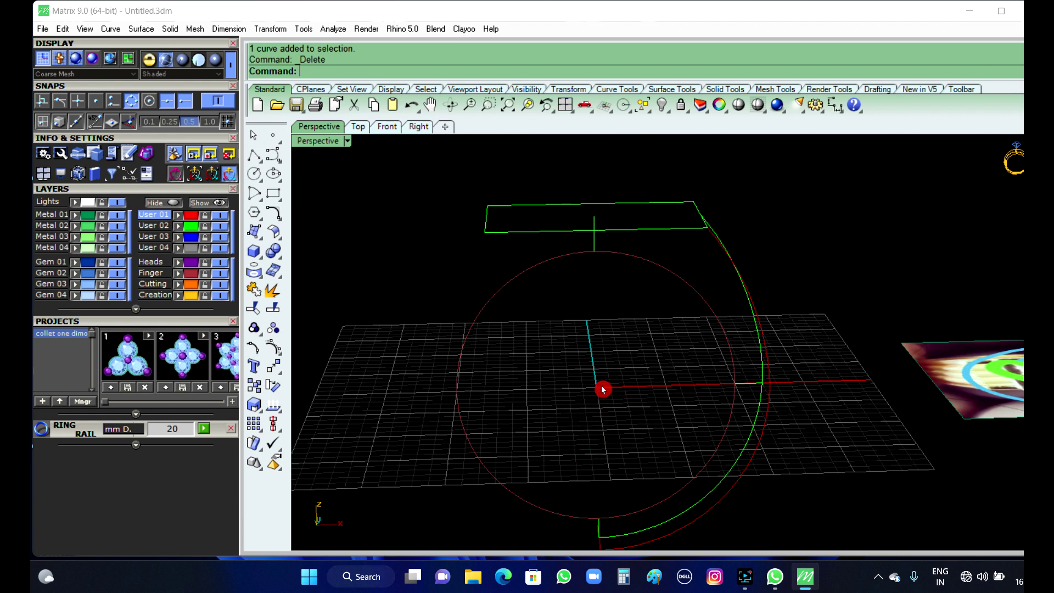
- Delete the short green guide lines at the top, side and bottom of the finger circle
{"action": "left_click", "coordinate": [595, 247]}
{"action": "key", "text": "Delete"}
{"action": "scroll", "coordinate": [590, 330], "scroll_direction": "down", "scroll_amount": 5}
{"action": "right_click_drag", "start_coordinate": [673, 386], "coordinate": [668, 407]}
{"action": "scroll", "coordinate": [668, 406], "scroll_direction": "up", "scroll_amount": 7}
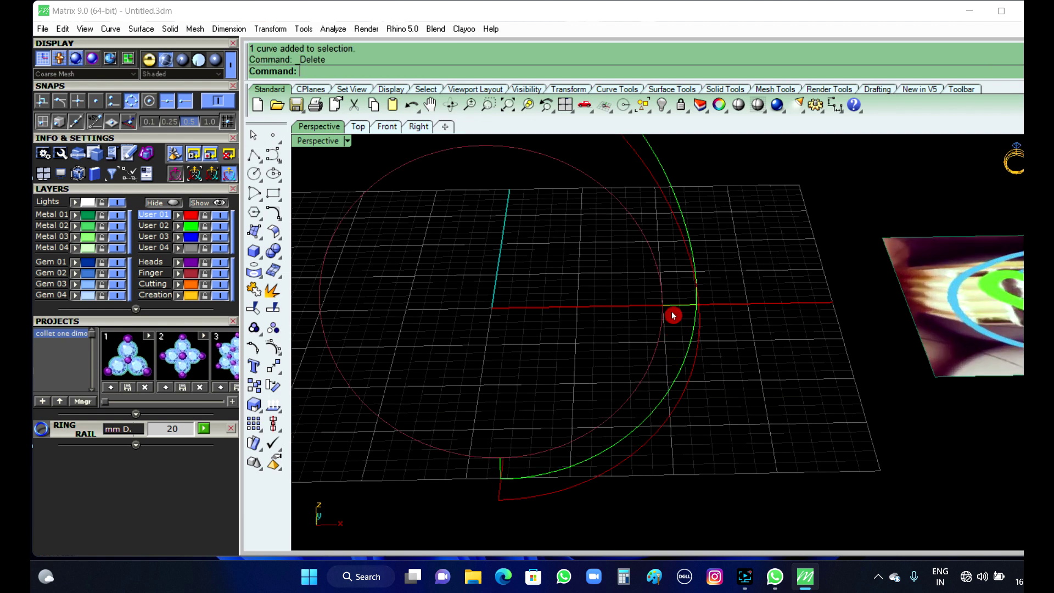
{"action": "scroll", "coordinate": [612, 365], "scroll_direction": "down", "scroll_amount": 3}
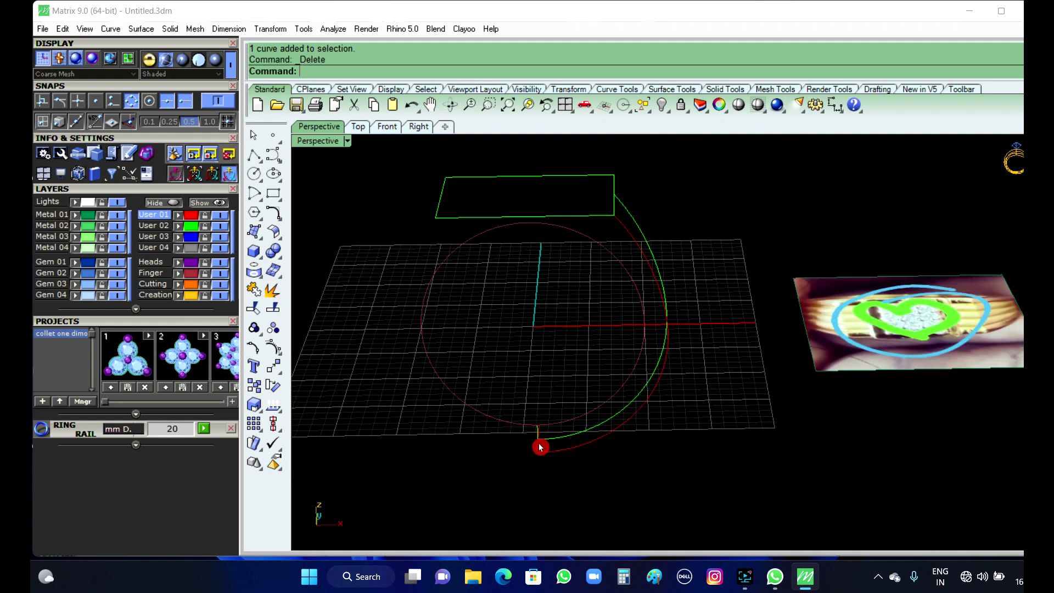
{"action": "scroll", "coordinate": [541, 447], "scroll_direction": "up", "scroll_amount": 5}
{"action": "scroll", "coordinate": [536, 447], "scroll_direction": "down", "scroll_amount": 5}
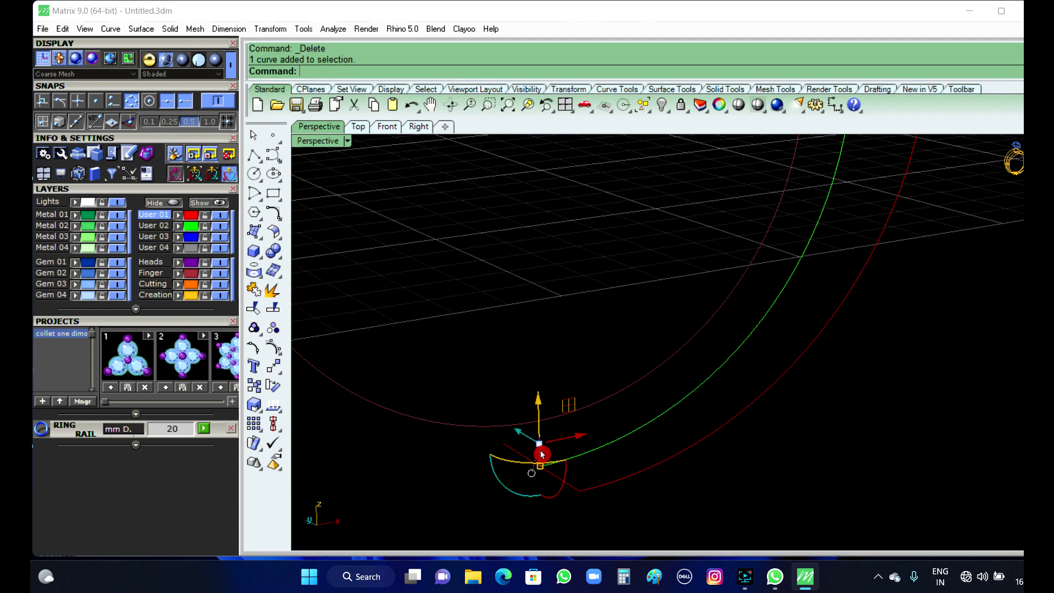
{"action": "right_click_drag", "start_coordinate": [529, 425], "coordinate": [559, 481]}
{"action": "scroll", "coordinate": [558, 485], "scroll_direction": "down", "scroll_amount": 3}
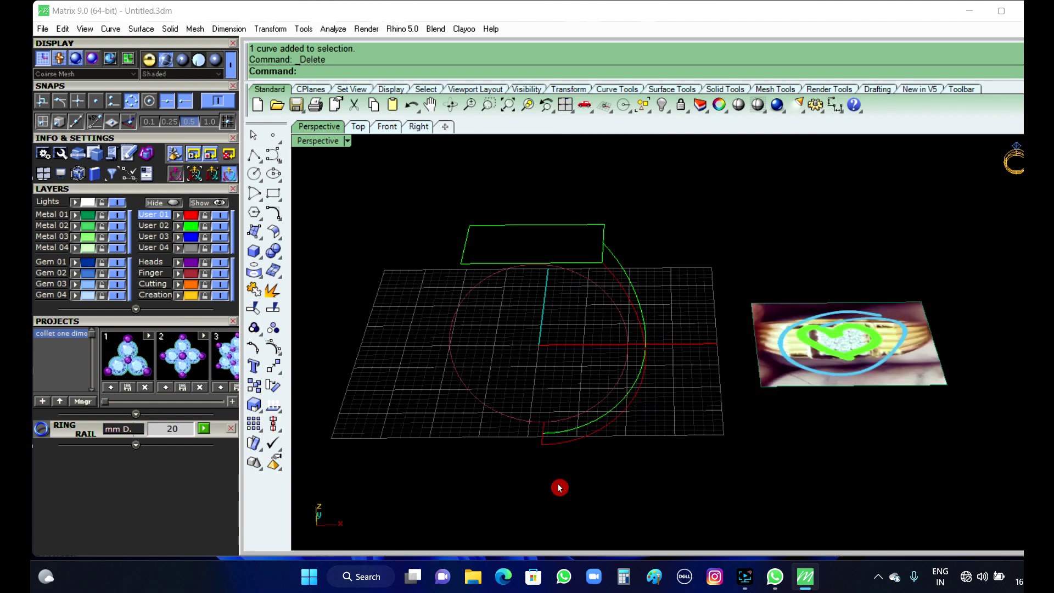
- Mirror the red shank side curve through the origin (0) along the X axis, keeping the original
{"action": "right_click_drag", "start_coordinate": [621, 473], "coordinate": [503, 470]}
{"action": "right_click_drag", "start_coordinate": [531, 408], "coordinate": [624, 327]}
{"action": "scroll", "coordinate": [626, 307], "scroll_direction": "up", "scroll_amount": 4}
{"action": "scroll", "coordinate": [571, 424], "scroll_direction": "down", "scroll_amount": 3}
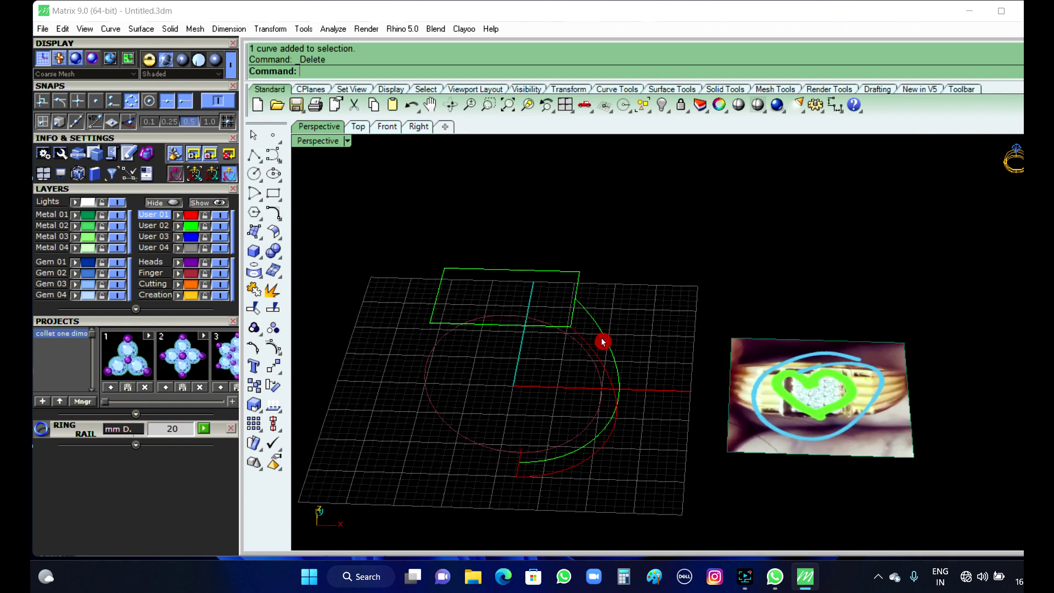
{"action": "left_click", "coordinate": [590, 349]}
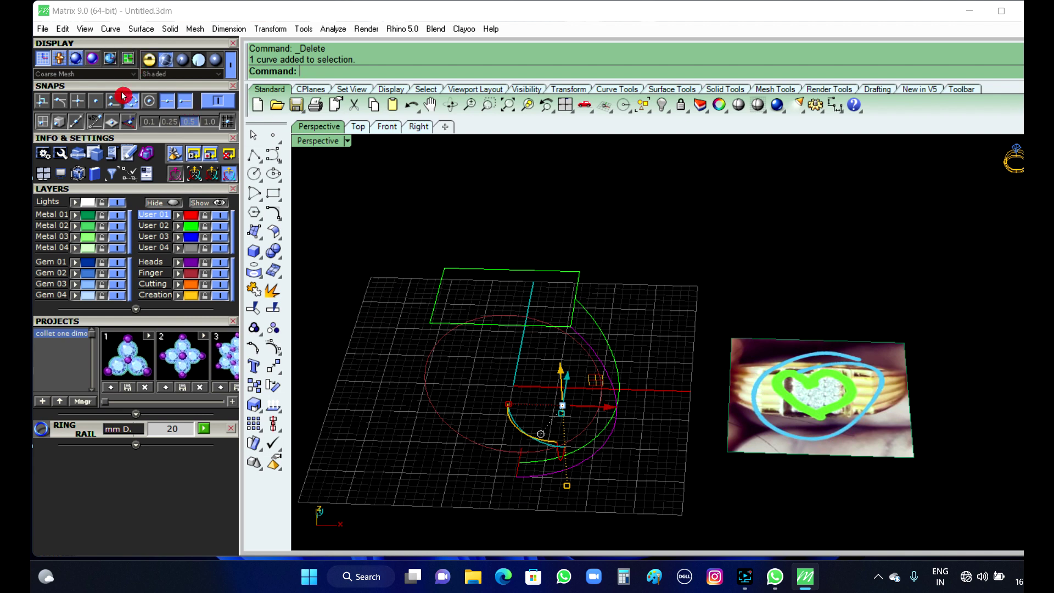
{"action": "scroll", "coordinate": [127, 88], "scroll_direction": "up", "scroll_amount": 3}
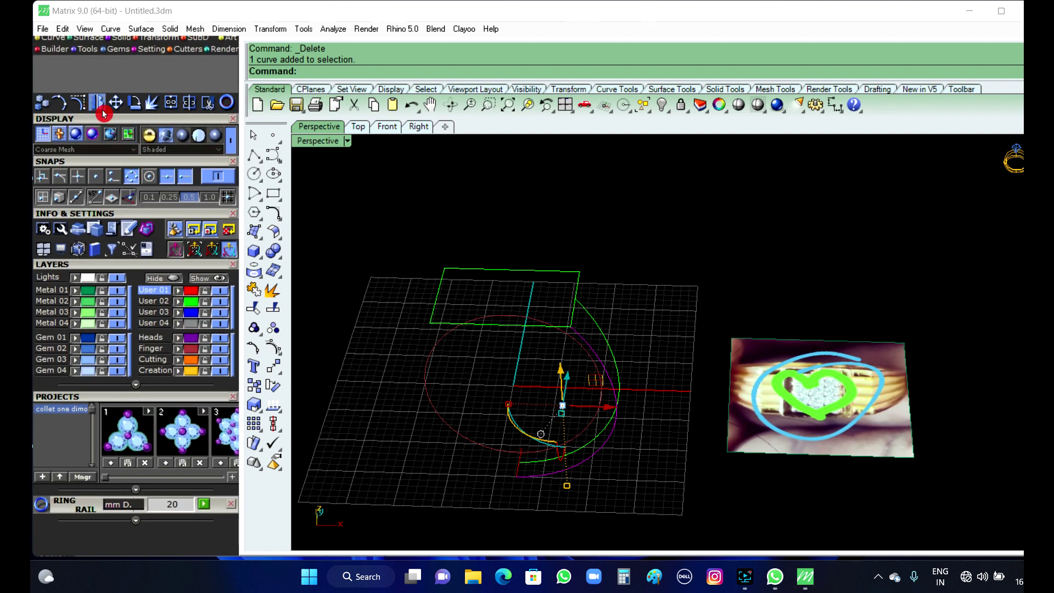
{"action": "left_click", "coordinate": [98, 107]}
{"action": "type", "text": "0"}
{"action": "key", "text": "Return"}
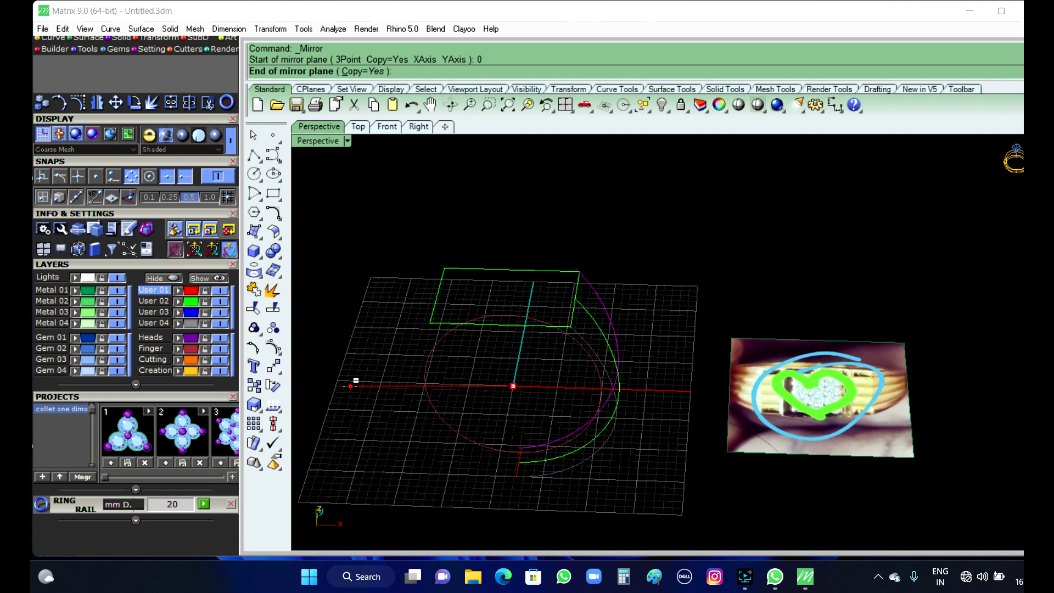
{"action": "left_click", "coordinate": [351, 387]}
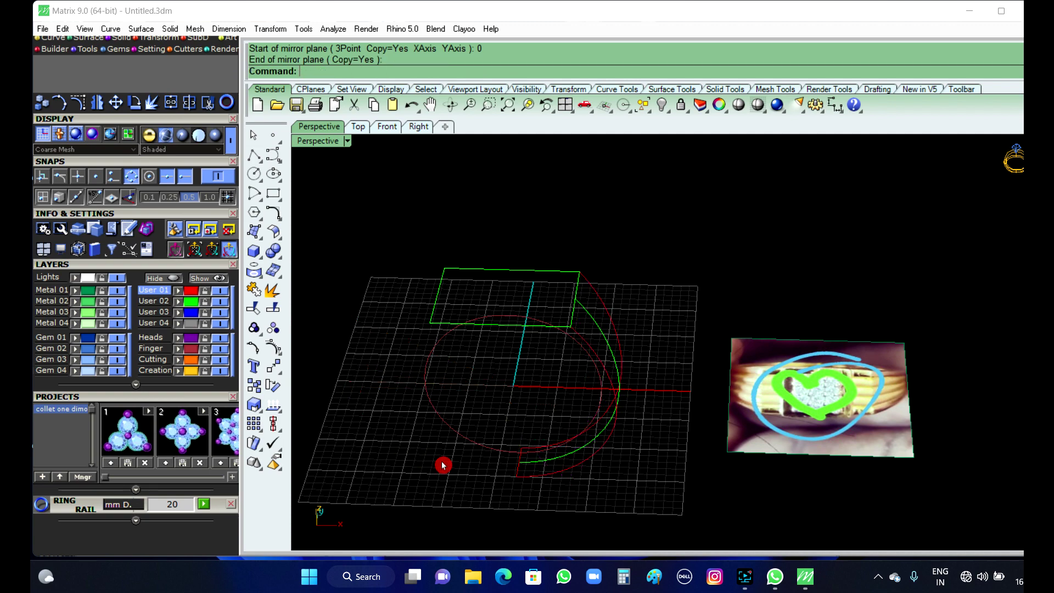
- Explode the green top rectangle into separate edge lines
{"action": "right_click_drag", "start_coordinate": [443, 466], "coordinate": [495, 468]}
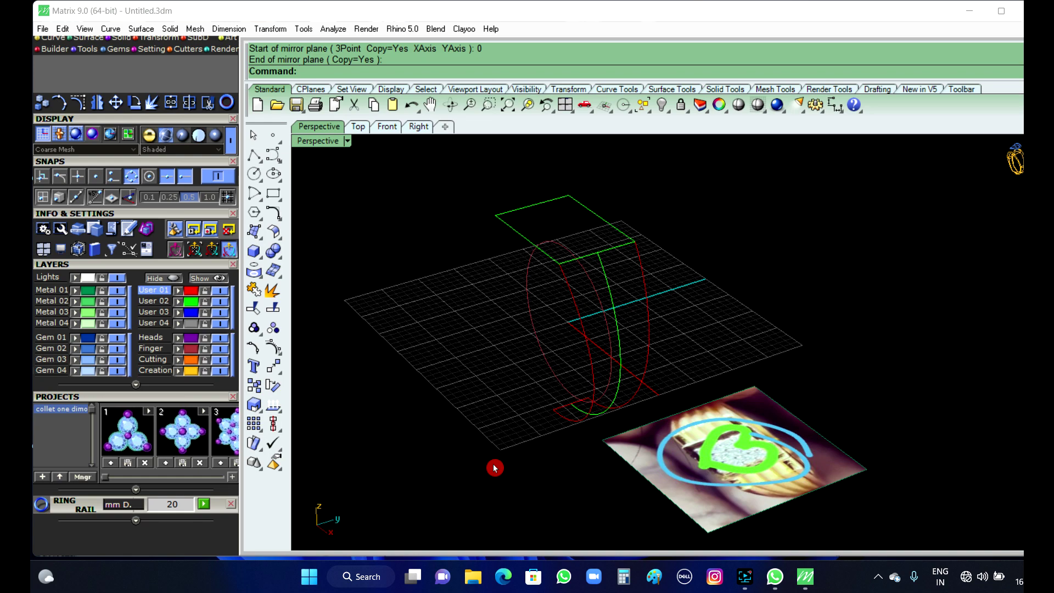
{"action": "scroll", "coordinate": [615, 307], "scroll_direction": "up", "scroll_amount": 5}
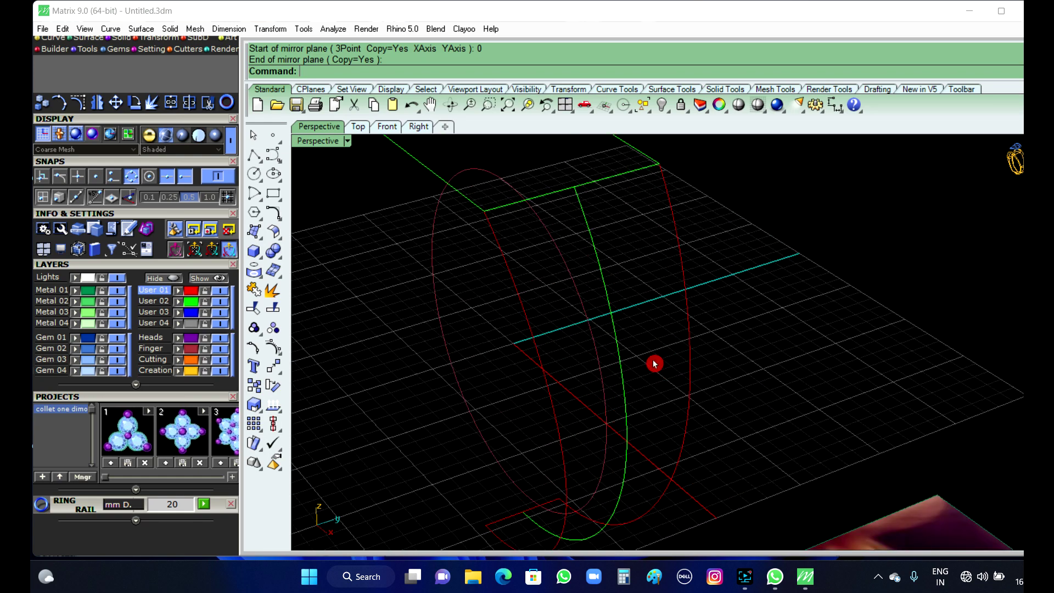
{"action": "right_click_drag", "start_coordinate": [654, 364], "coordinate": [612, 245]}
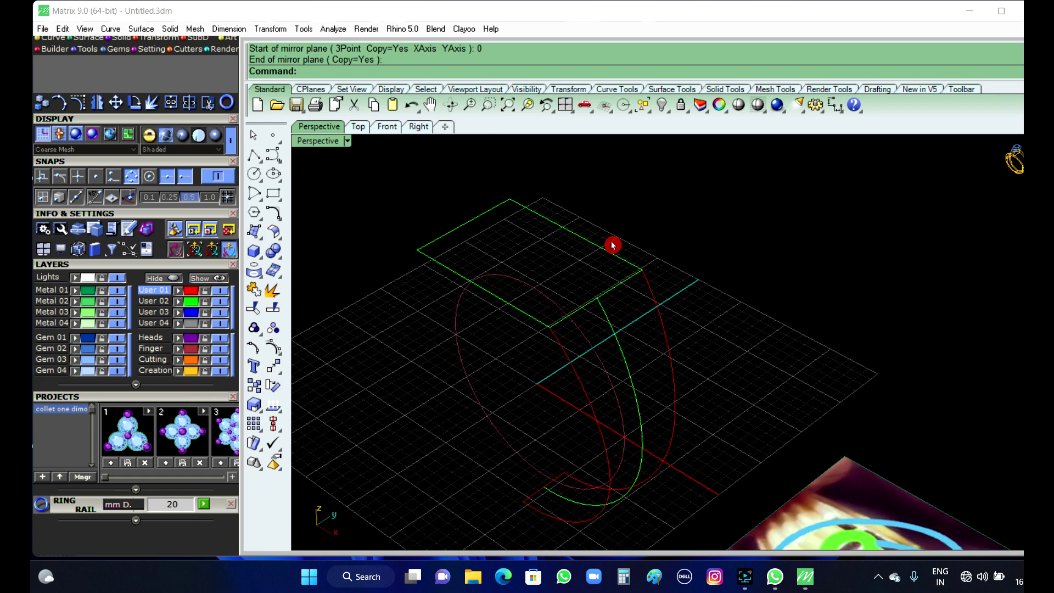
{"action": "left_click", "coordinate": [615, 290]}
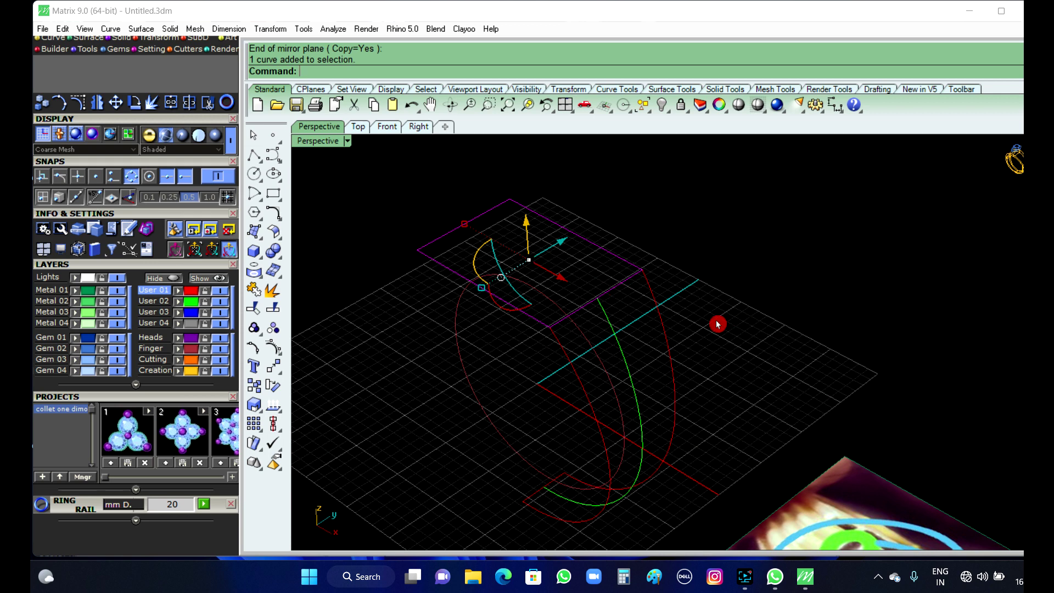
{"action": "left_click", "coordinate": [717, 323]}
{"action": "left_click", "coordinate": [623, 287]}
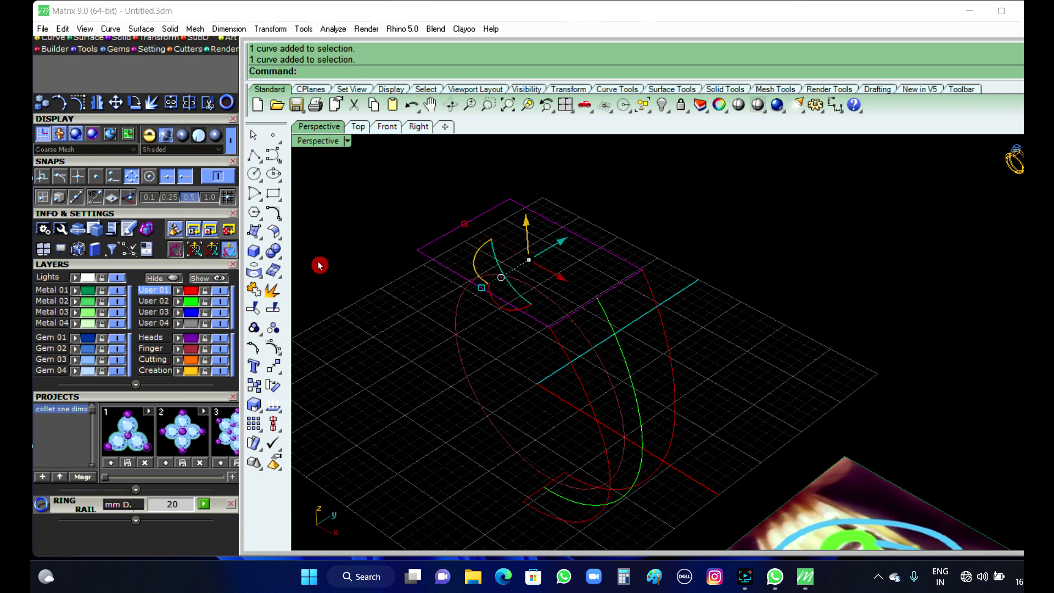
{"action": "left_click", "coordinate": [274, 297]}
{"action": "left_click", "coordinate": [460, 277]}
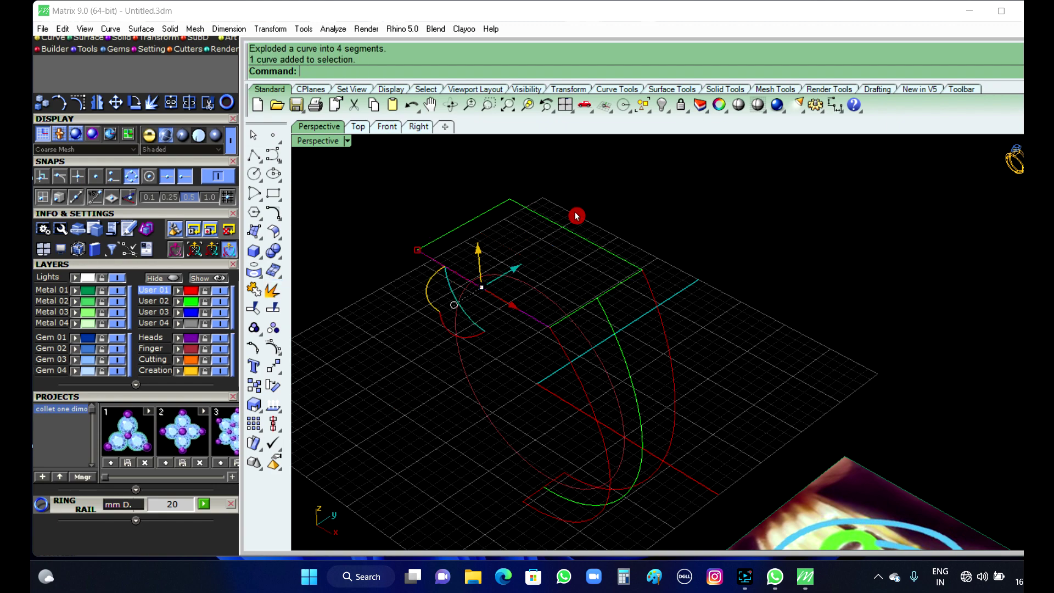
{"action": "left_click", "coordinate": [578, 233]}
{"action": "left_click", "coordinate": [773, 288]}
- Sweep a surface along the two red shank side curves with Sweep2, using the rectangle's adjoining short edge and the bottom line as cross sections
{"action": "scroll", "coordinate": [699, 285], "scroll_direction": "down", "scroll_amount": 2}
{"action": "right_click_drag", "start_coordinate": [719, 351], "coordinate": [744, 398]}
{"action": "scroll", "coordinate": [723, 379], "scroll_direction": "up", "scroll_amount": 2}
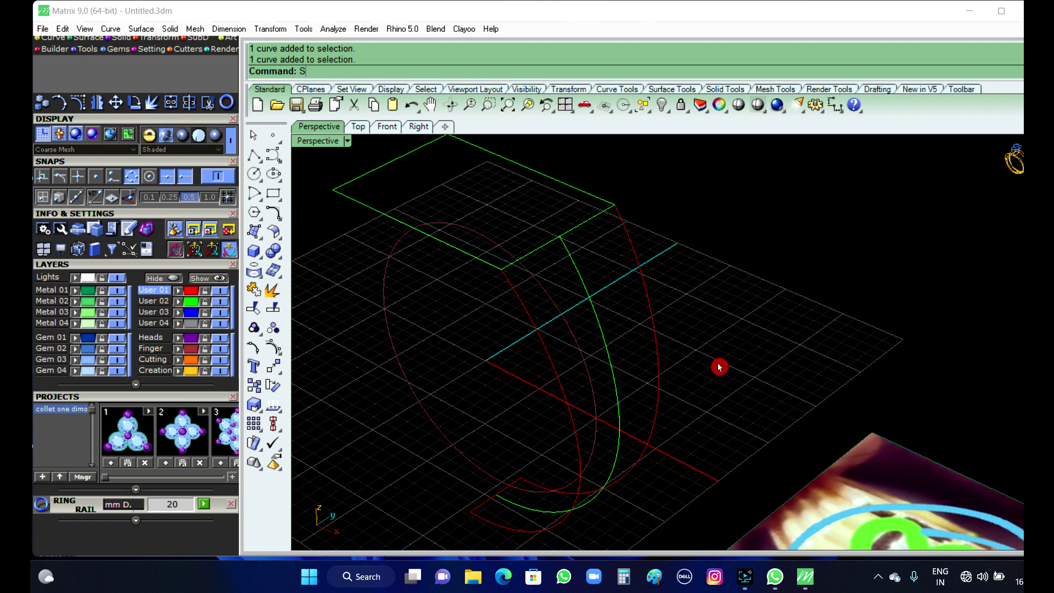
{"action": "type", "text": "2"}
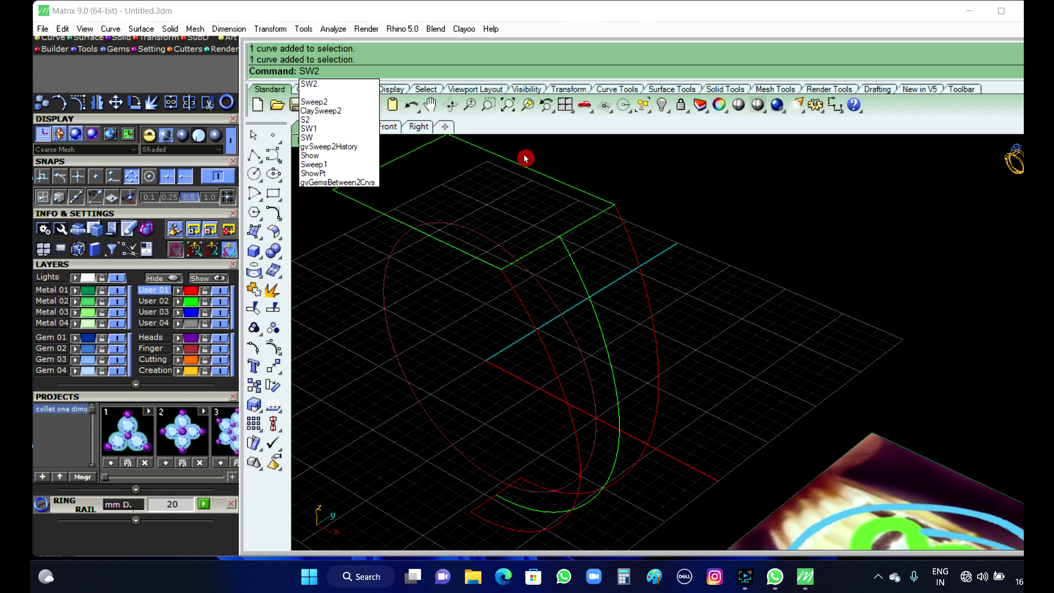
{"action": "left_click", "coordinate": [347, 102]}
{"action": "left_click", "coordinate": [559, 374]}
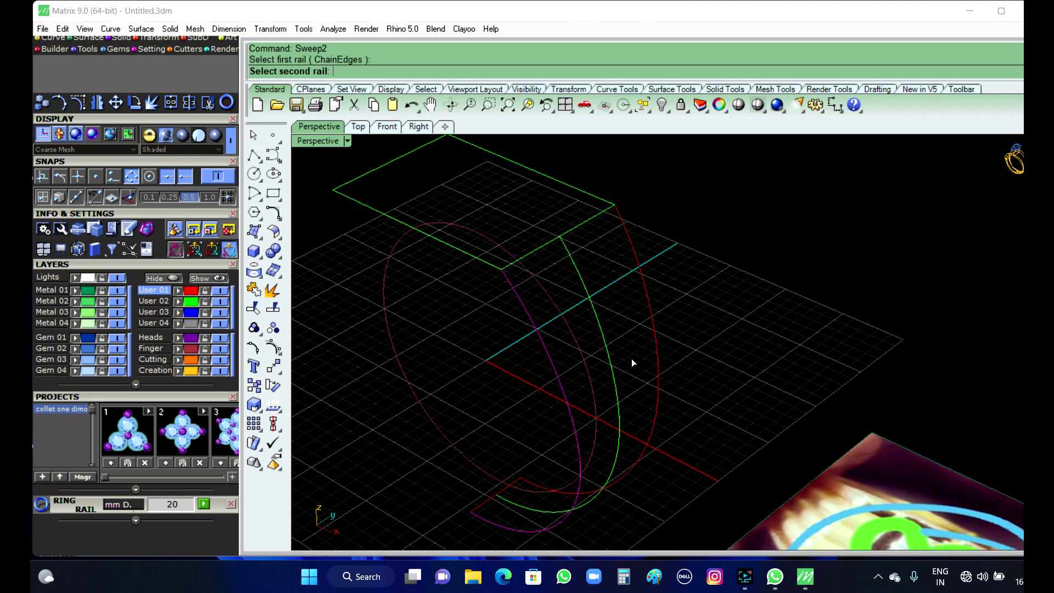
{"action": "left_click", "coordinate": [656, 368]}
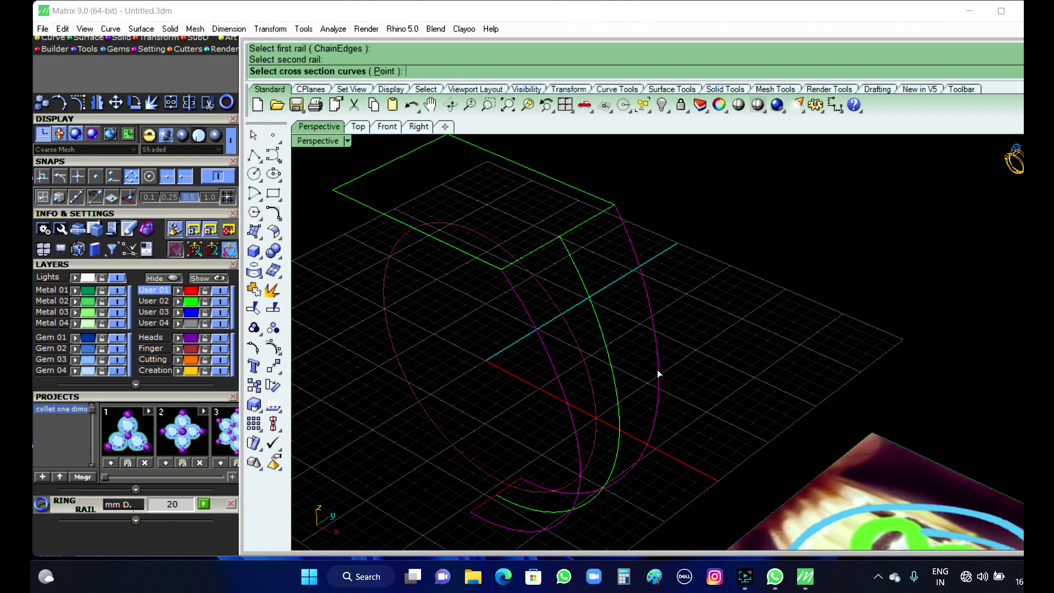
{"action": "left_click", "coordinate": [593, 220]}
{"action": "right_click_drag", "start_coordinate": [624, 288], "coordinate": [713, 338]}
{"action": "left_click", "coordinate": [515, 419]}
{"action": "key", "text": "Return"}
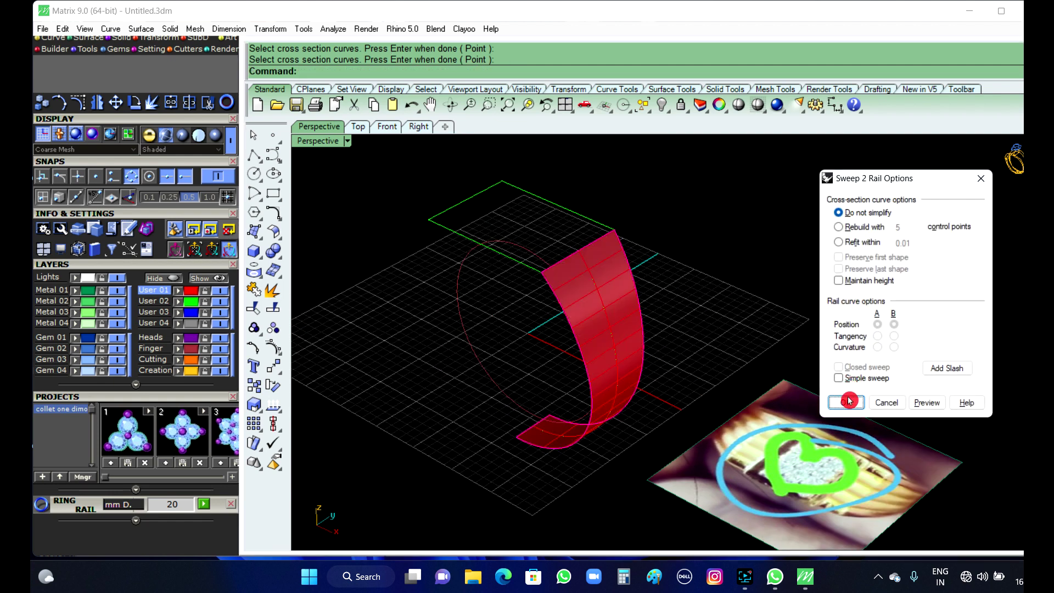
{"action": "left_click", "coordinate": [846, 404]}
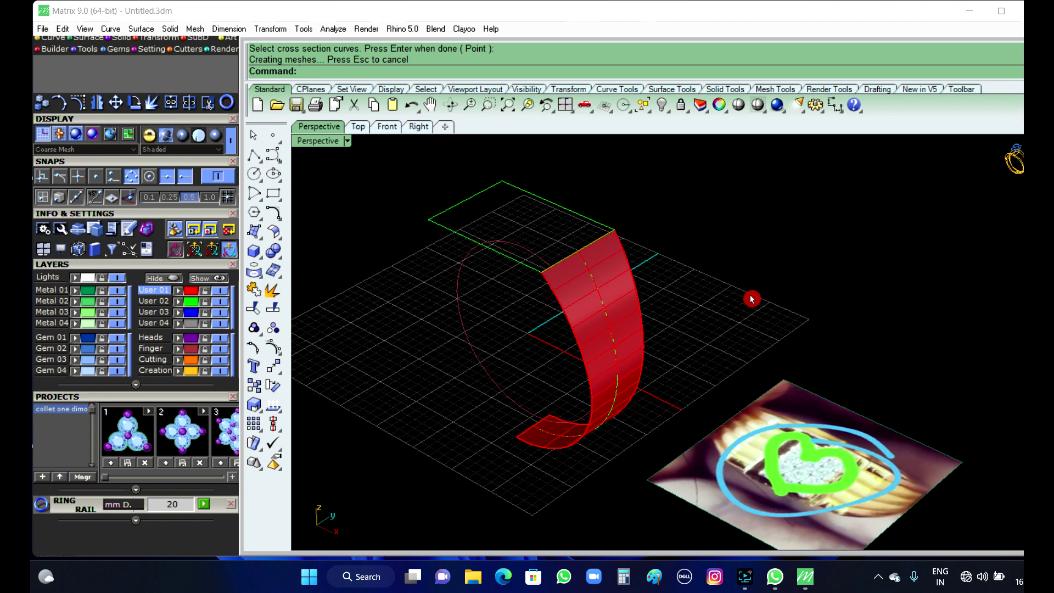
- Mirror the swept half-shank surface through the origin (0) along the Y axis to form the opposite half, keeping the original
{"action": "right_click_drag", "start_coordinate": [732, 203], "coordinate": [631, 292]}
{"action": "left_click", "coordinate": [631, 292]}
{"action": "right_click_drag", "start_coordinate": [501, 390], "coordinate": [538, 377]}
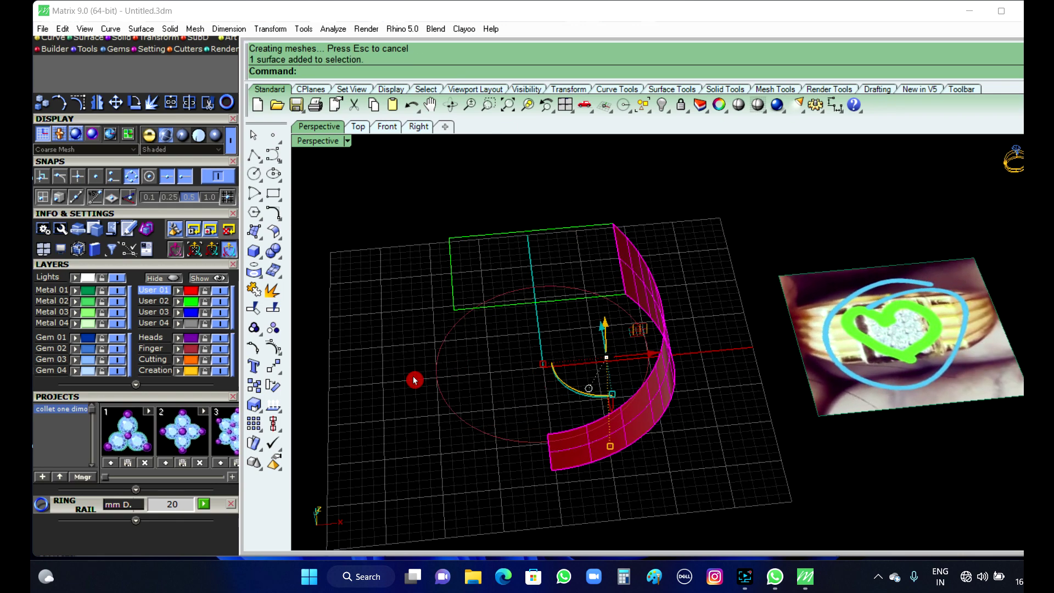
{"action": "scroll", "coordinate": [630, 317], "scroll_direction": "down", "scroll_amount": 3}
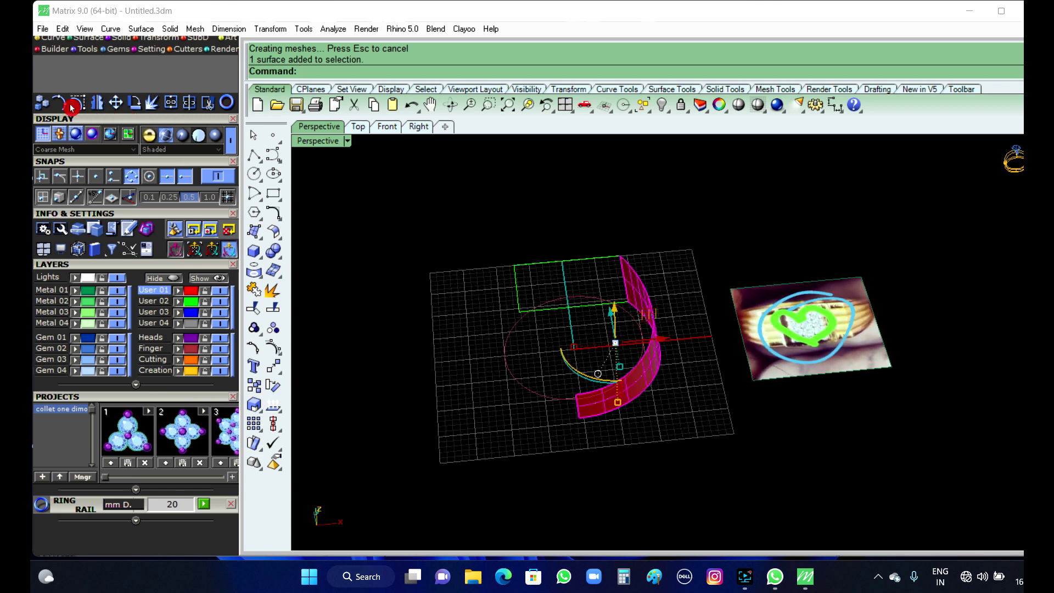
{"action": "left_click", "coordinate": [98, 106]}
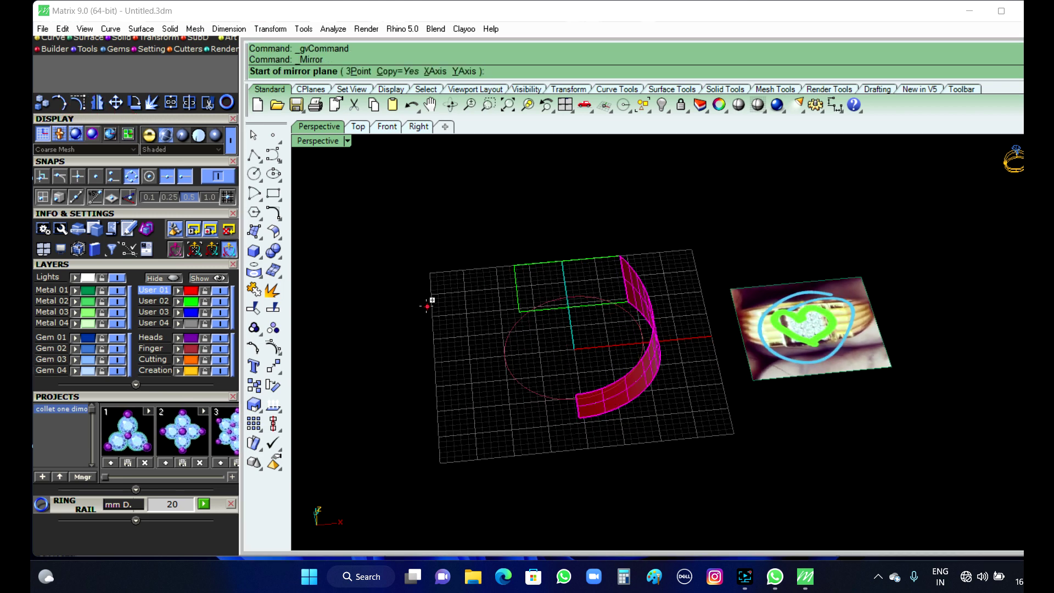
{"action": "type", "text": "0"}
{"action": "key", "text": "Return"}
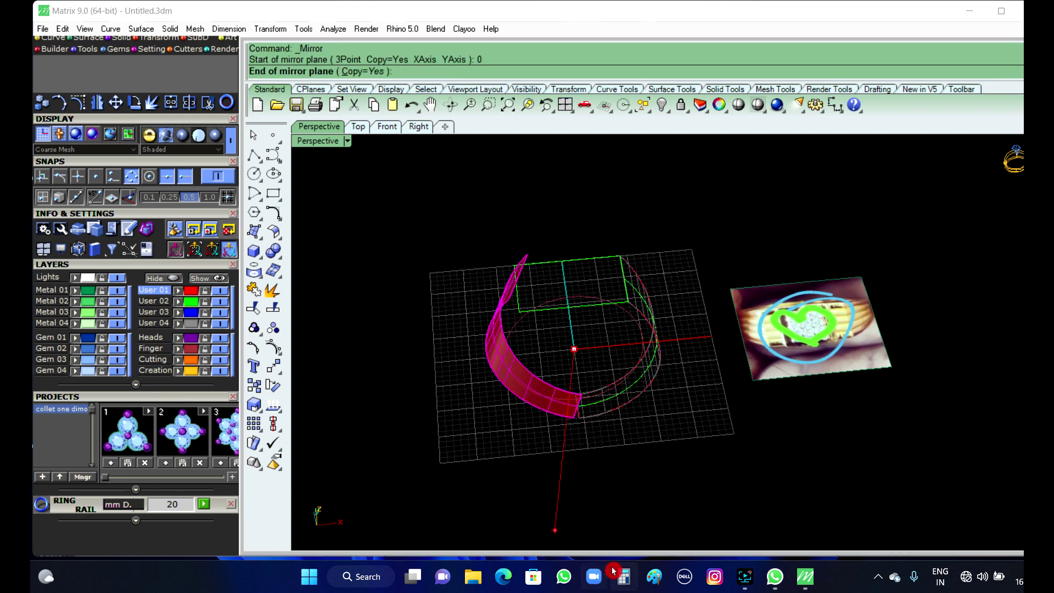
{"action": "left_click", "coordinate": [623, 576]}
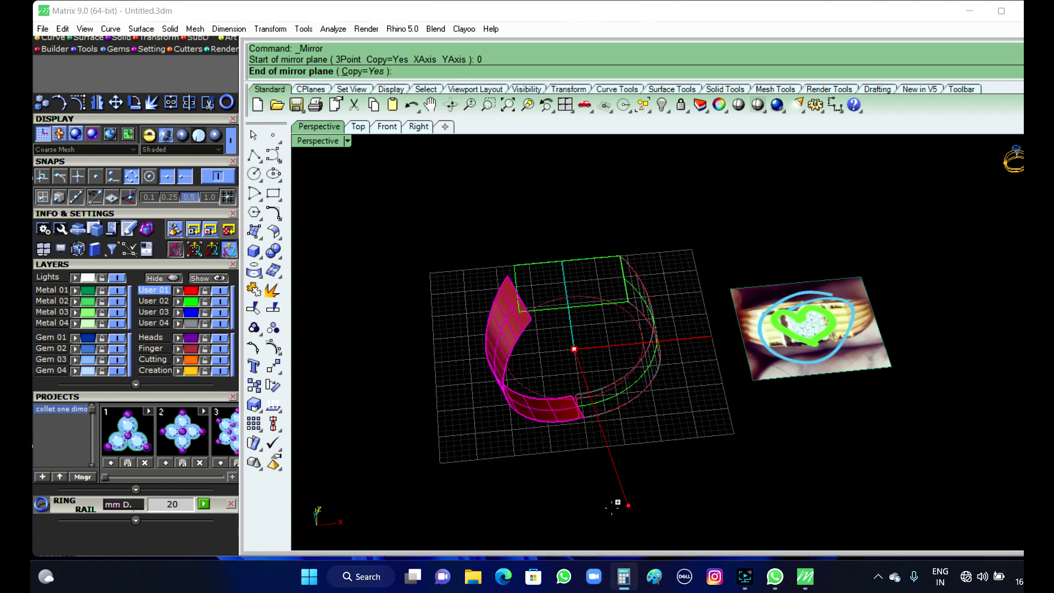
{"action": "left_click", "coordinate": [601, 510]}
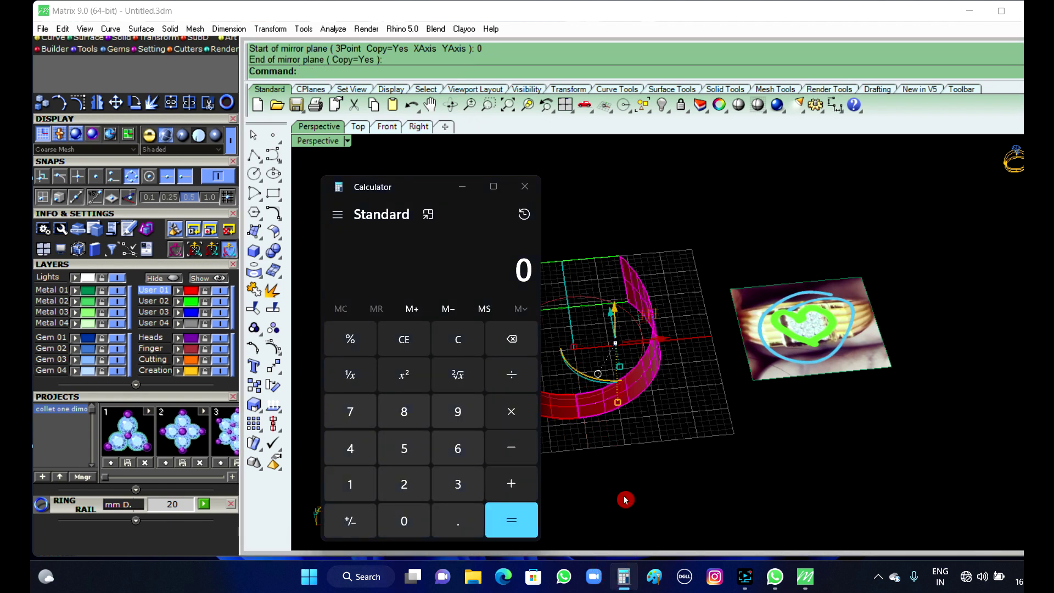
- Close one open side of the ring with Sweep2, using that side's two shank curves as rails and the rectangle's adjoining long edge as cross section
{"action": "right_click_drag", "start_coordinate": [610, 362], "coordinate": [590, 315]}
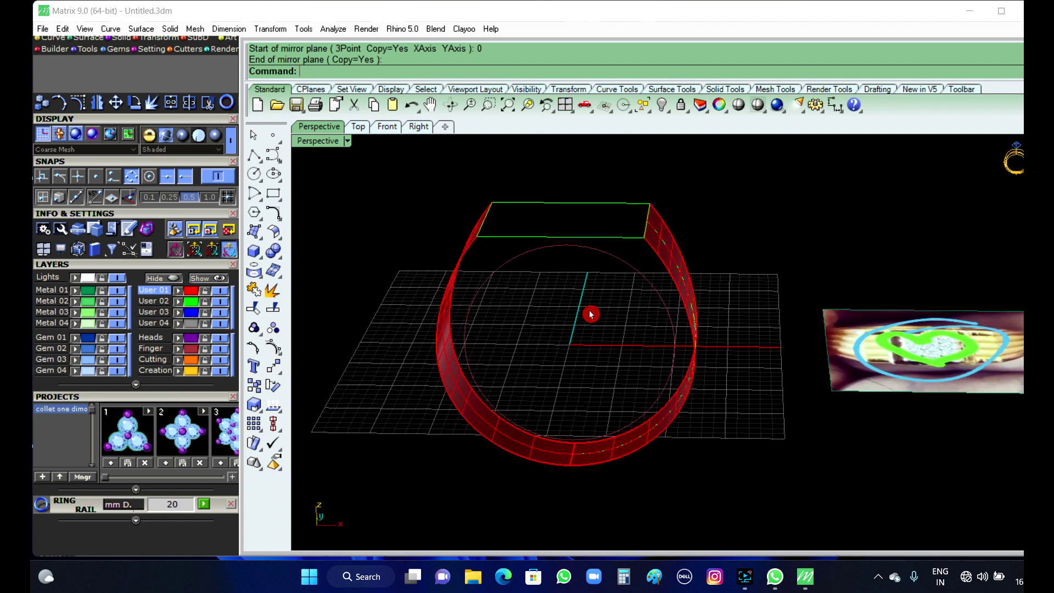
{"action": "right_click_drag", "start_coordinate": [590, 315], "coordinate": [617, 347]}
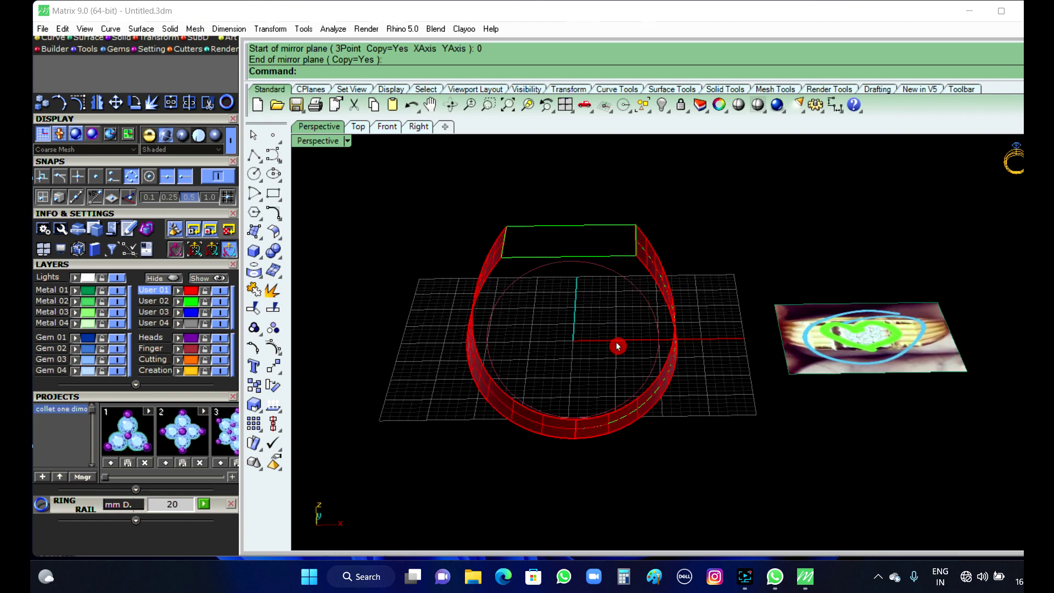
{"action": "type", "text": "2"}
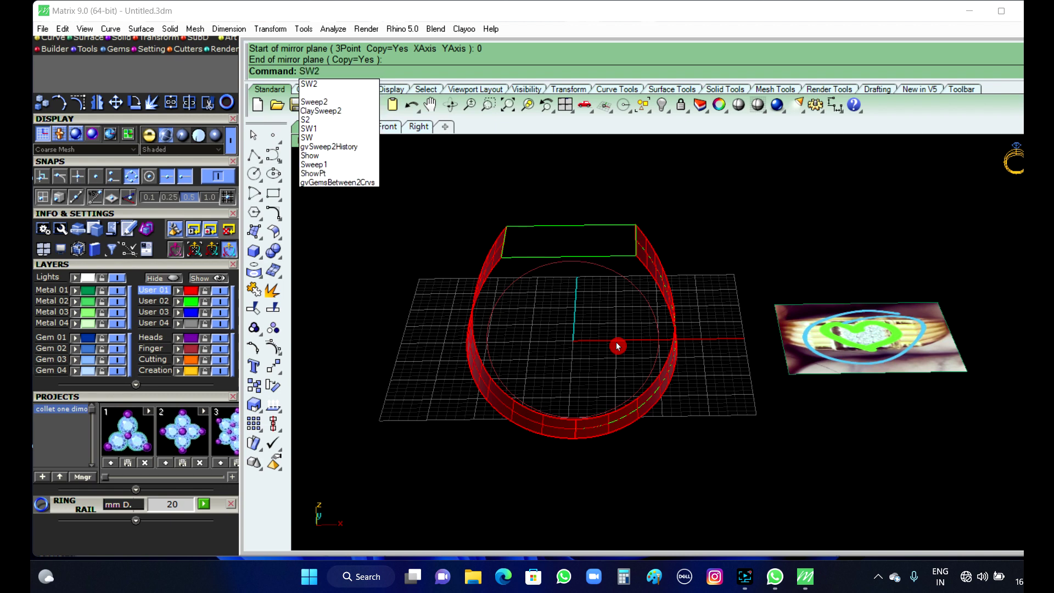
{"action": "left_click", "coordinate": [332, 103]}
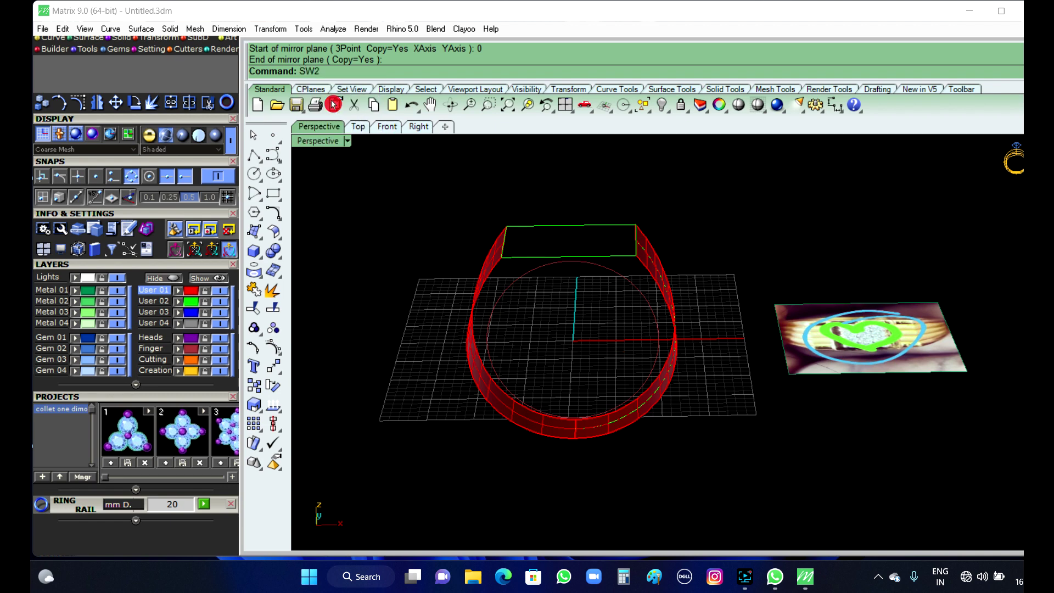
{"action": "right_click_drag", "start_coordinate": [708, 423], "coordinate": [440, 277]}
{"action": "left_click", "coordinate": [431, 301]}
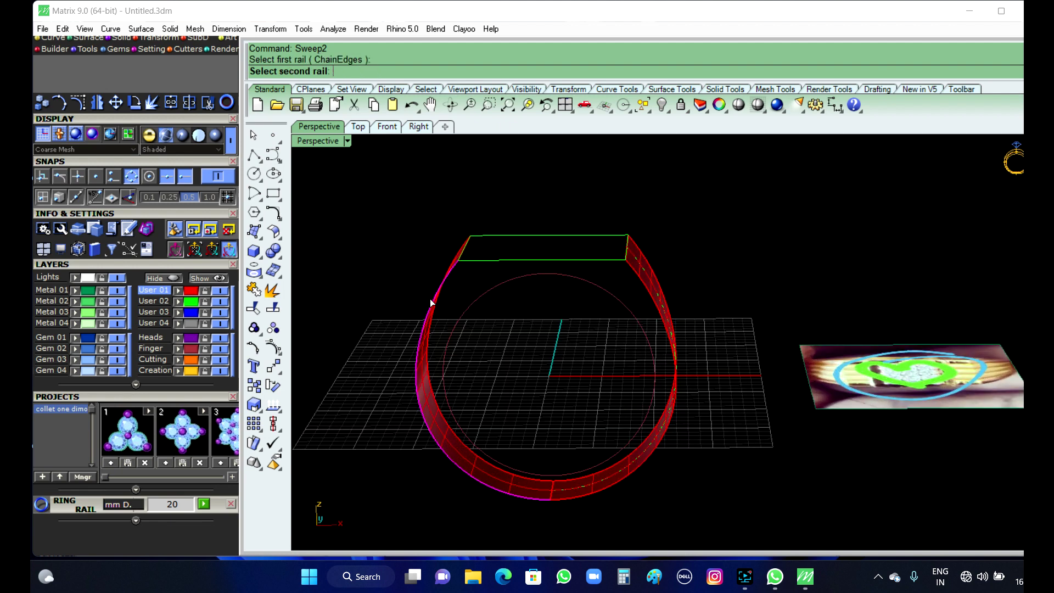
{"action": "left_click", "coordinate": [669, 344]}
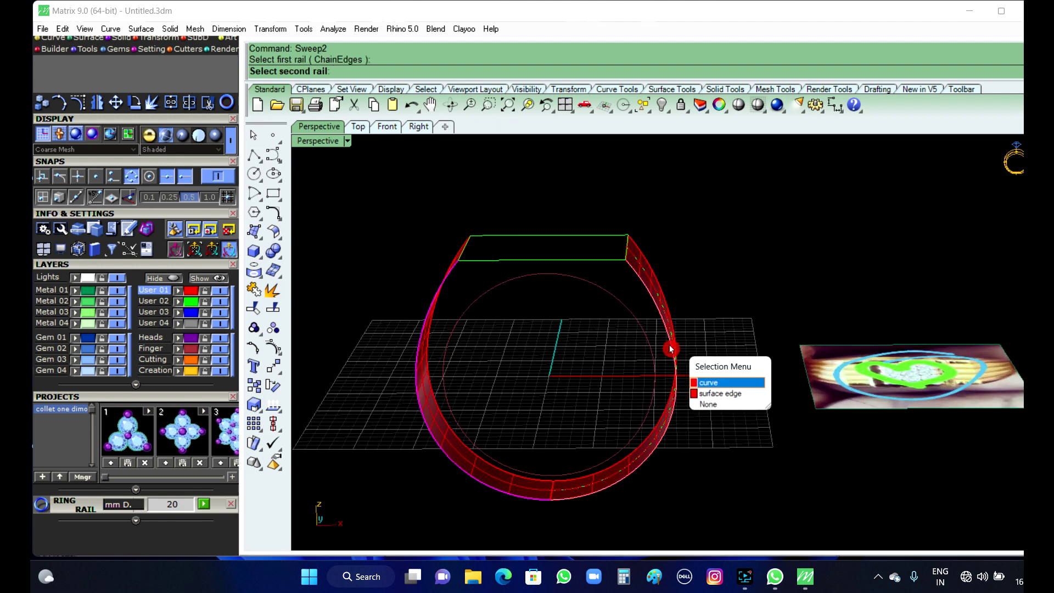
{"action": "left_click", "coordinate": [721, 393]}
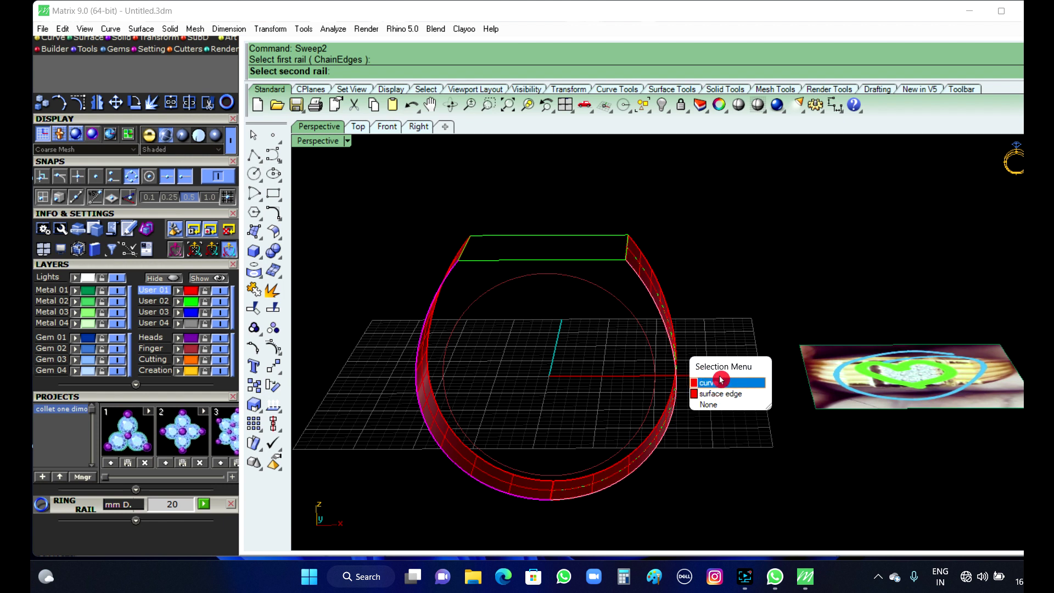
{"action": "left_click", "coordinate": [534, 260]}
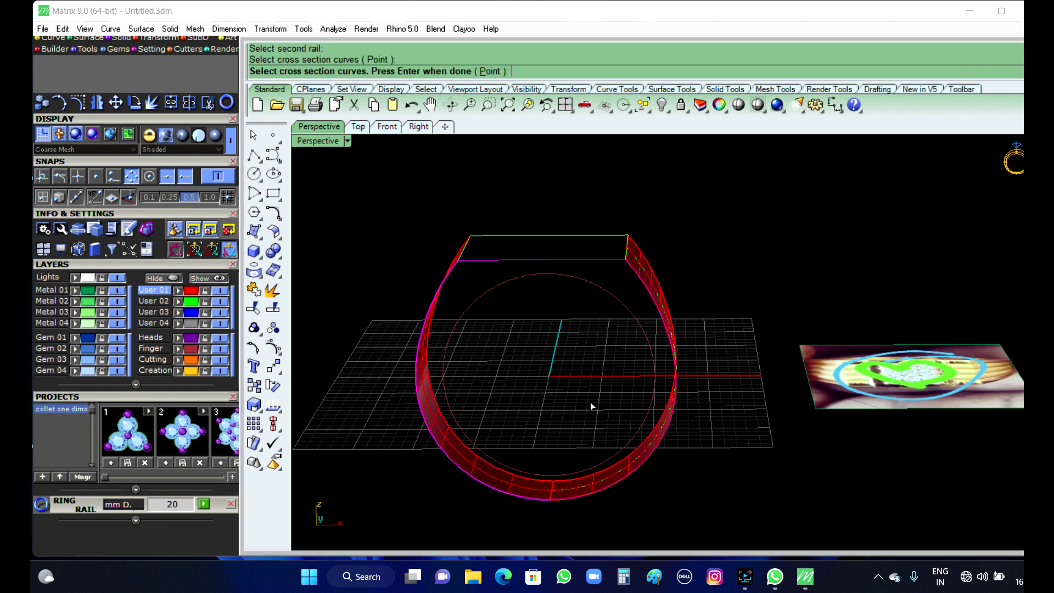
{"action": "key", "text": "Return"}
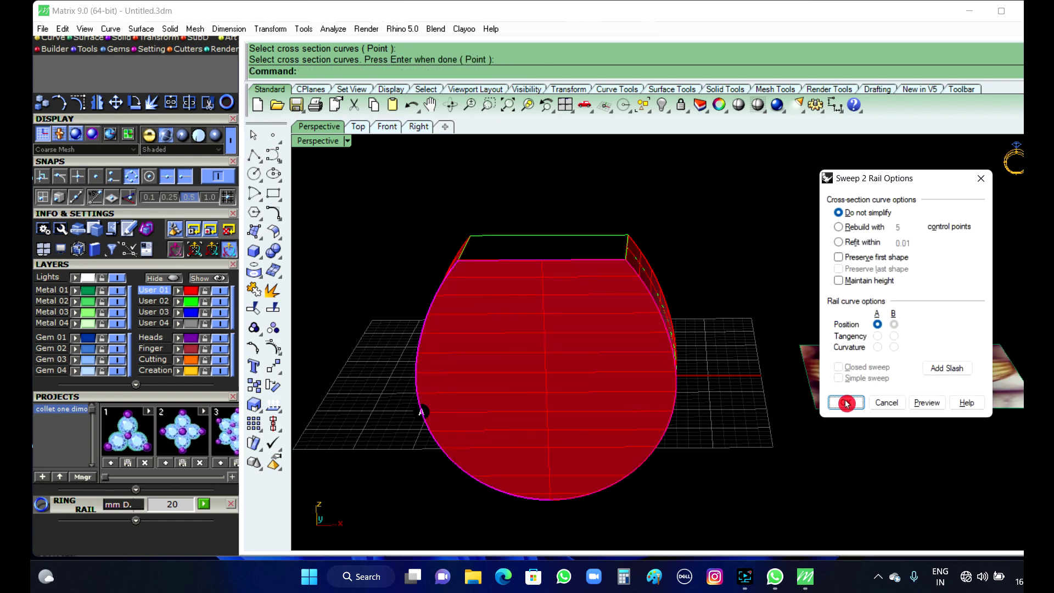
{"action": "left_click", "coordinate": [849, 404]}
- Sweep a surface over the remaining open side with Sweep2, using its two shank curves as rails and the rectangle's other long edge as cross section
{"action": "right_click_drag", "start_coordinate": [732, 418], "coordinate": [633, 354]}
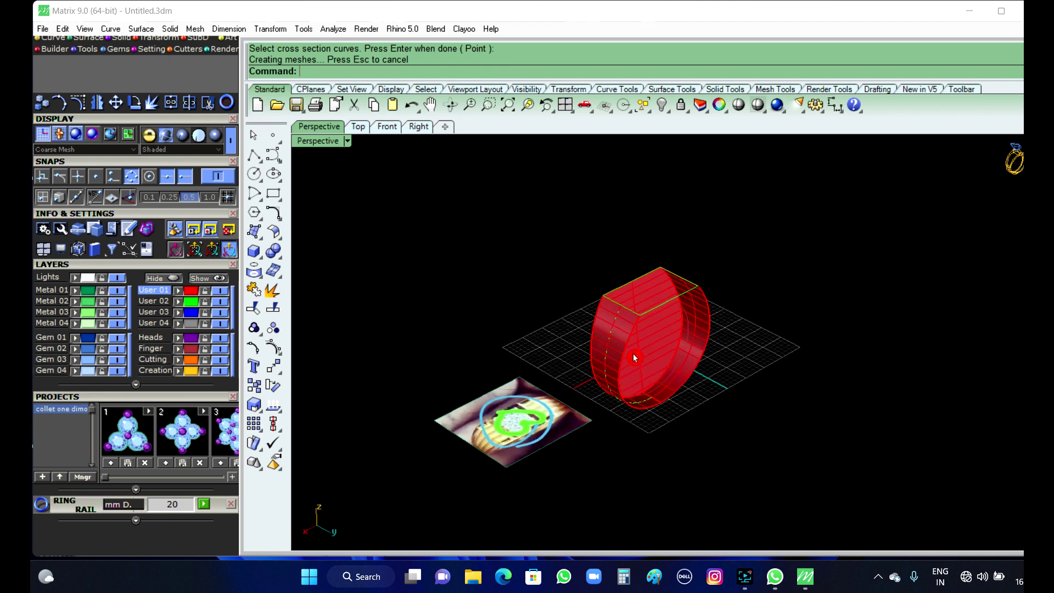
{"action": "scroll", "coordinate": [640, 363], "scroll_direction": "up", "scroll_amount": 4}
{"action": "right_click", "coordinate": [745, 355]}
{"action": "scroll", "coordinate": [676, 379], "scroll_direction": "up", "scroll_amount": 4}
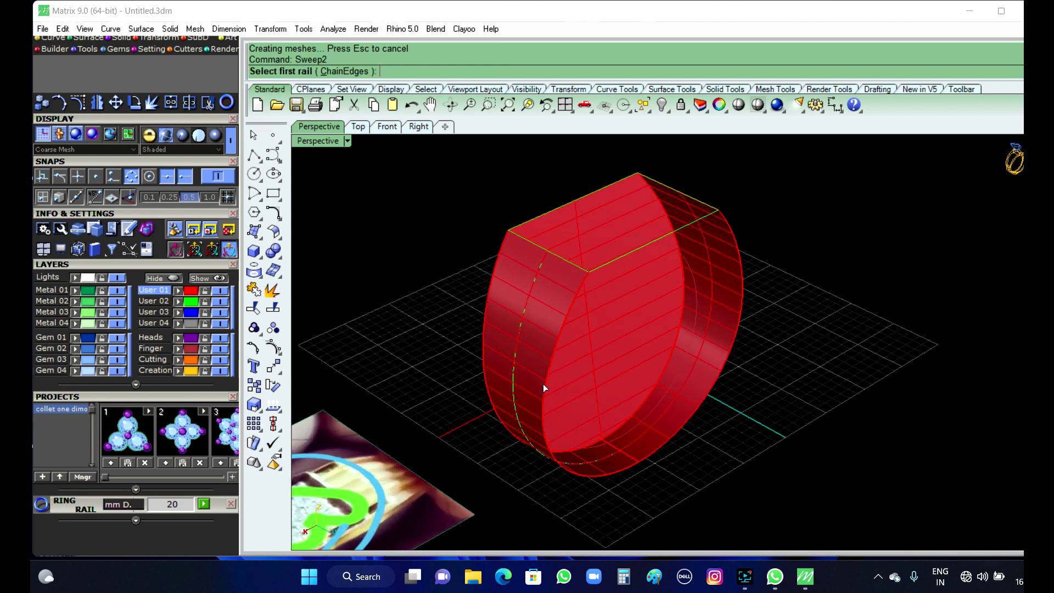
{"action": "left_click", "coordinate": [545, 387]}
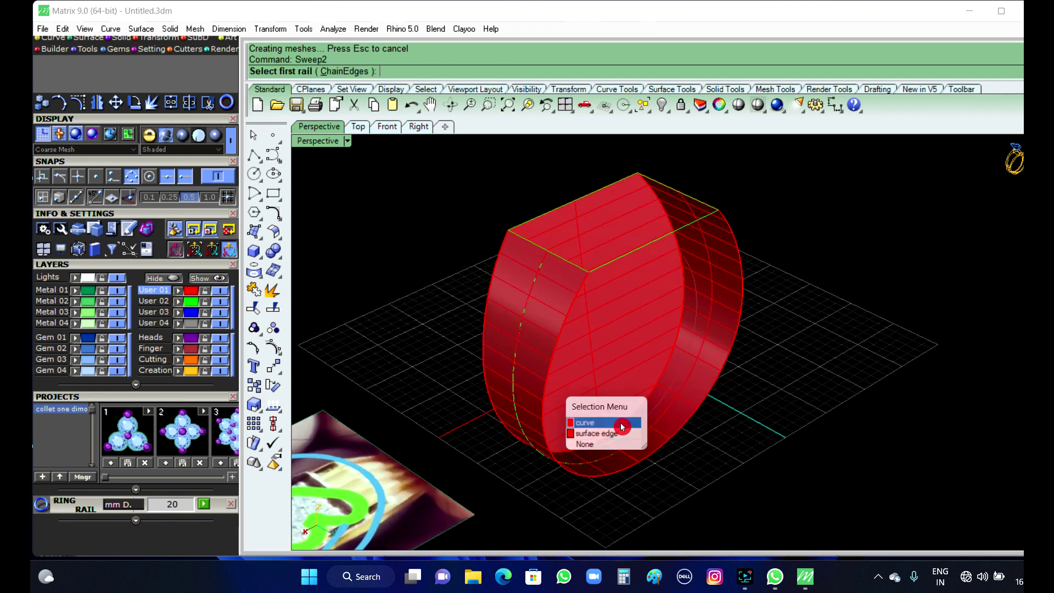
{"action": "left_click", "coordinate": [619, 423]}
{"action": "left_click", "coordinate": [741, 328]}
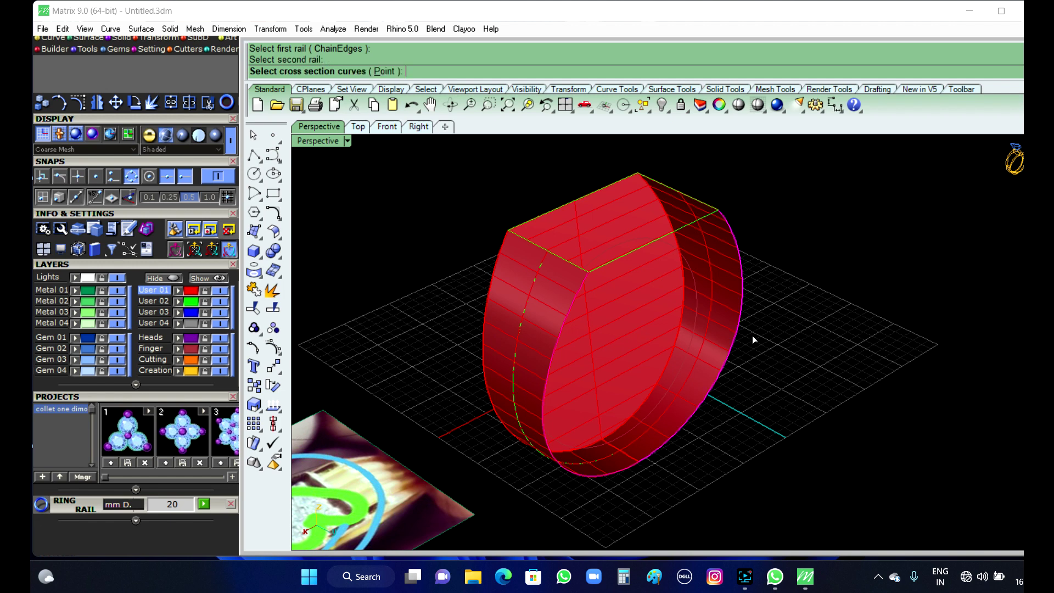
{"action": "left_click", "coordinate": [677, 227]}
{"action": "key", "text": "Return"}
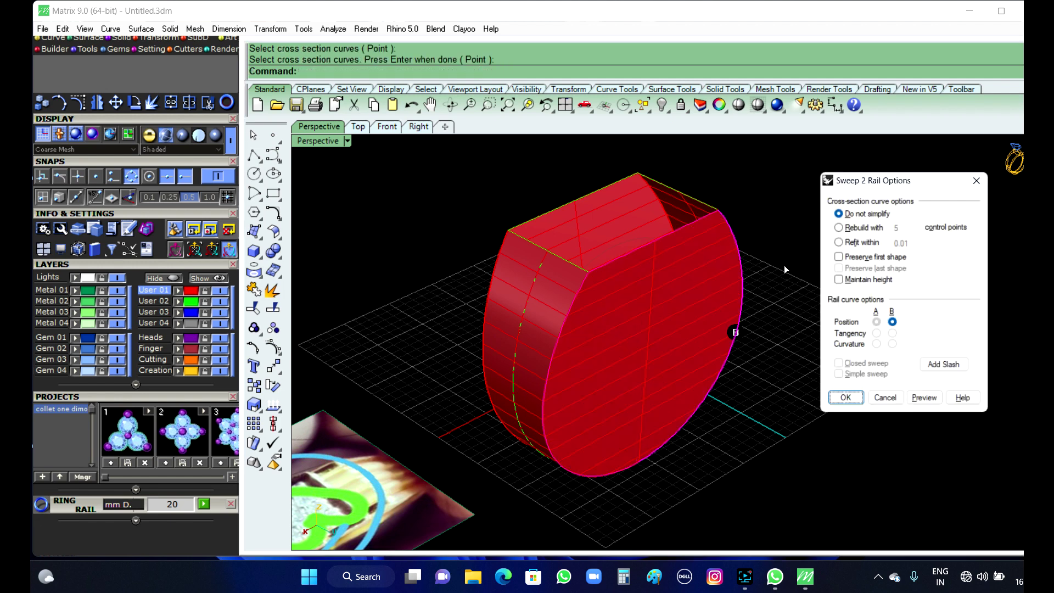
{"action": "left_click", "coordinate": [848, 401]}
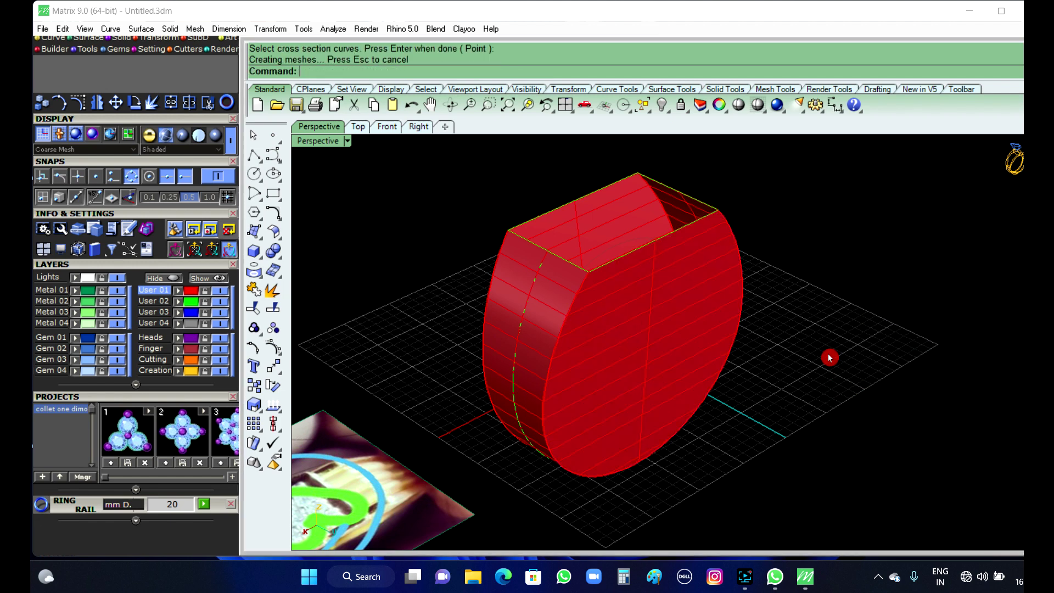
{"action": "right_click_drag", "start_coordinate": [828, 357], "coordinate": [686, 344]}
{"action": "scroll", "coordinate": [686, 344], "scroll_direction": "down", "scroll_amount": 6}
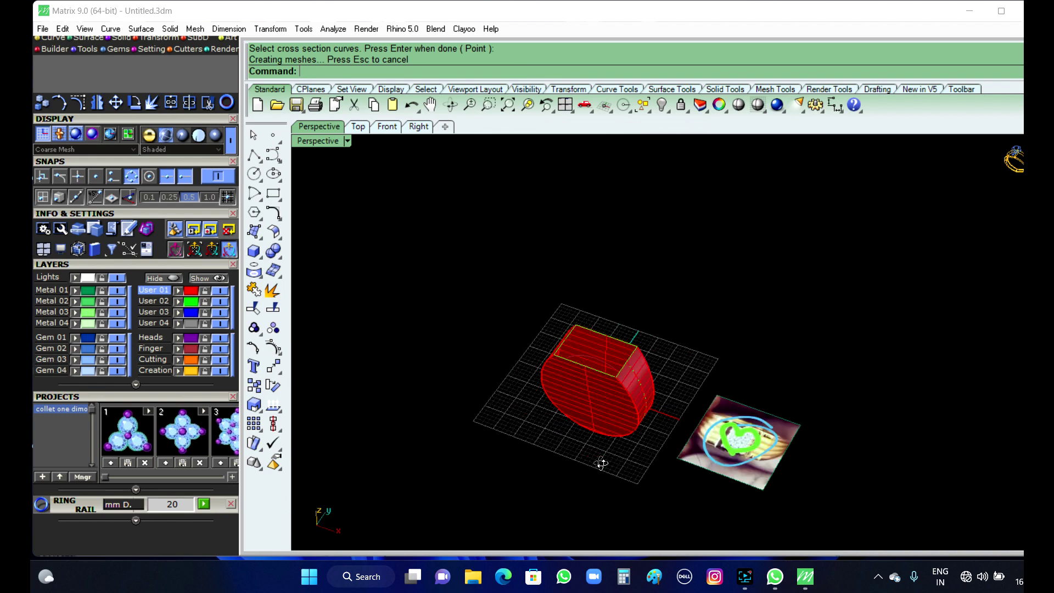
{"action": "right_click_drag", "start_coordinate": [601, 462], "coordinate": [659, 460]}
{"action": "scroll", "coordinate": [622, 430], "scroll_direction": "up", "scroll_amount": 7}
{"action": "left_click", "coordinate": [624, 403]}
{"action": "left_click", "coordinate": [685, 355]}
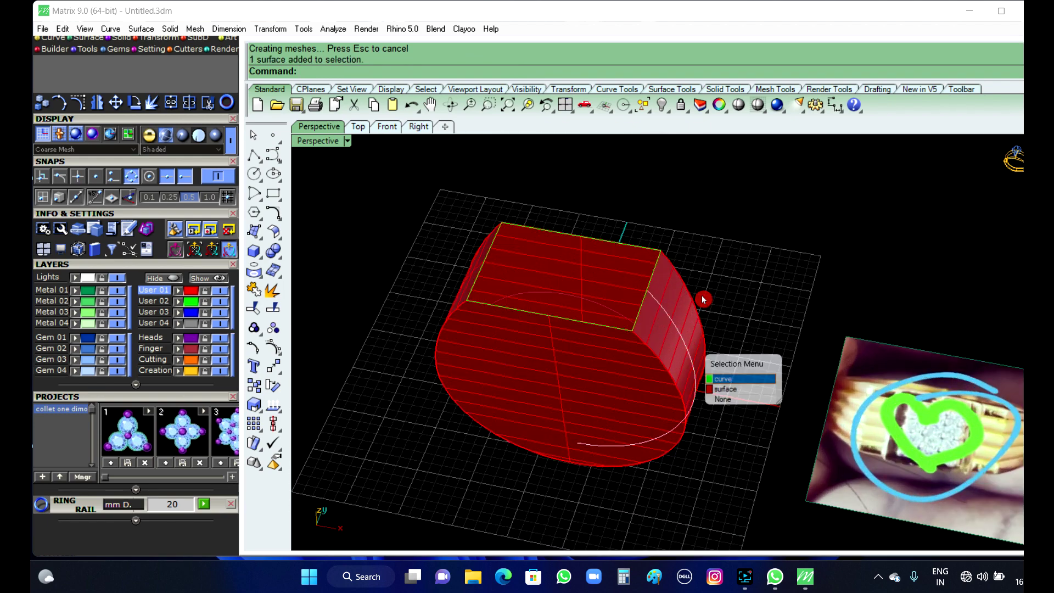
{"action": "left_click", "coordinate": [659, 348]}
{"action": "left_click", "coordinate": [770, 306]}
{"action": "scroll", "coordinate": [724, 273], "scroll_direction": "down", "scroll_amount": 3}
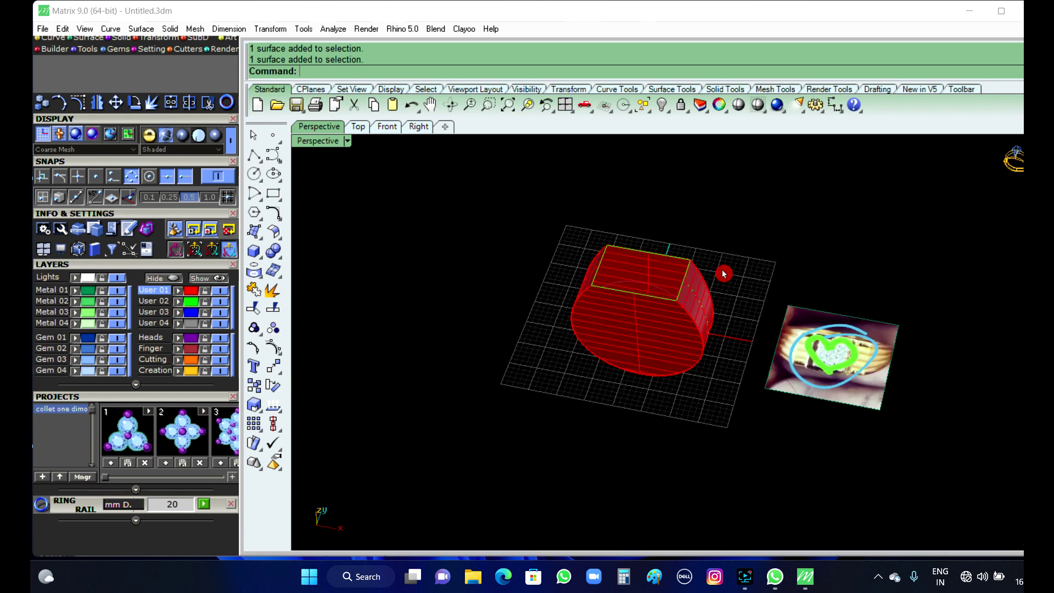
- Join all the ring's swept surfaces into one polysurface, with its curves included in the selection
{"action": "right_click_drag", "start_coordinate": [724, 273], "coordinate": [670, 364]}
{"action": "left_click_drag", "start_coordinate": [488, 195], "coordinate": [754, 459]}
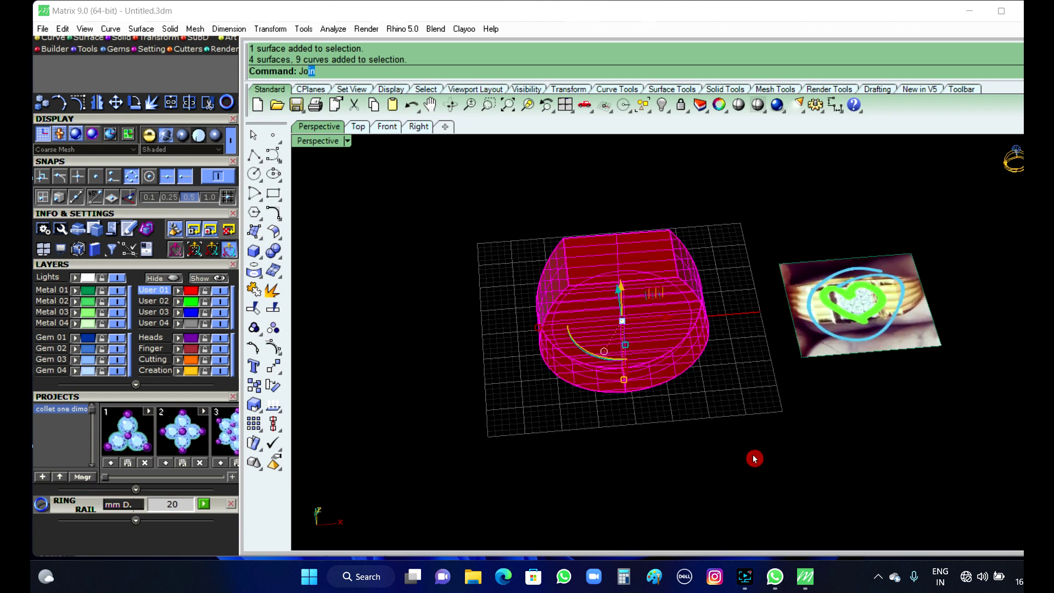
{"action": "type", "text": "Jo"}
{"action": "key", "text": "Return"}
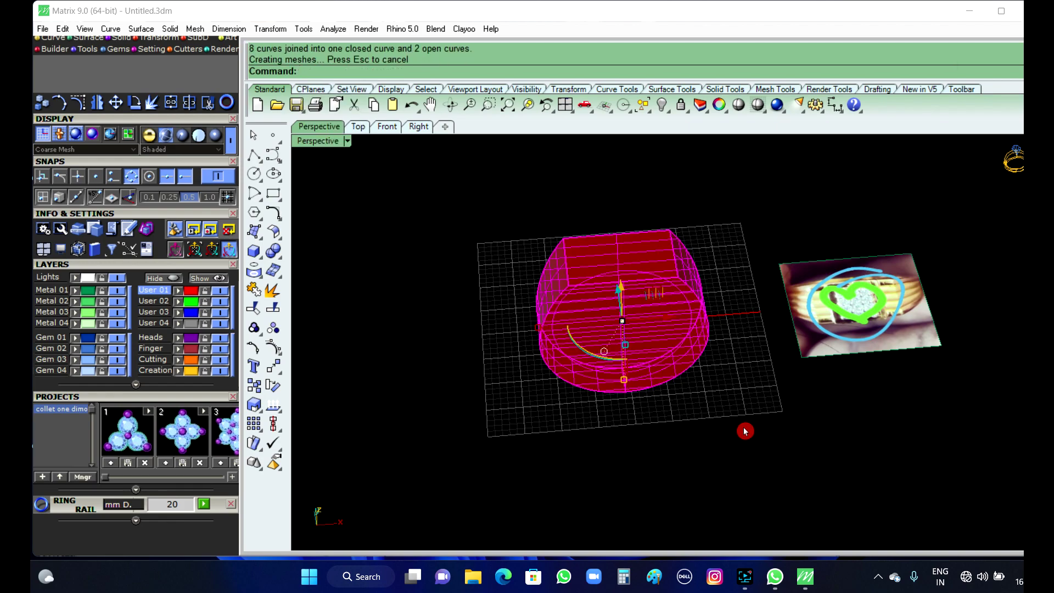
- Cap the open rectangular top of the joined ring body to make it a closed solid
{"action": "right_click_drag", "start_coordinate": [735, 440], "coordinate": [748, 362]}
{"action": "scroll", "coordinate": [644, 235], "scroll_direction": "up", "scroll_amount": 4}
{"action": "scroll", "coordinate": [748, 363], "scroll_direction": "down", "scroll_amount": 2}
{"action": "left_click_drag", "start_coordinate": [564, 242], "coordinate": [796, 489]}
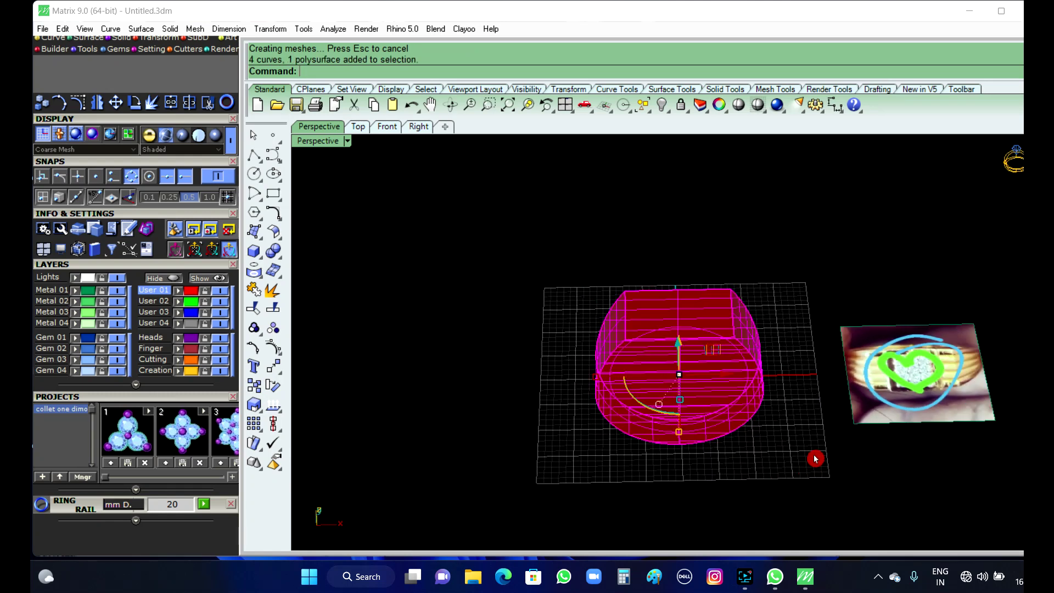
{"action": "type", "text": "p"}
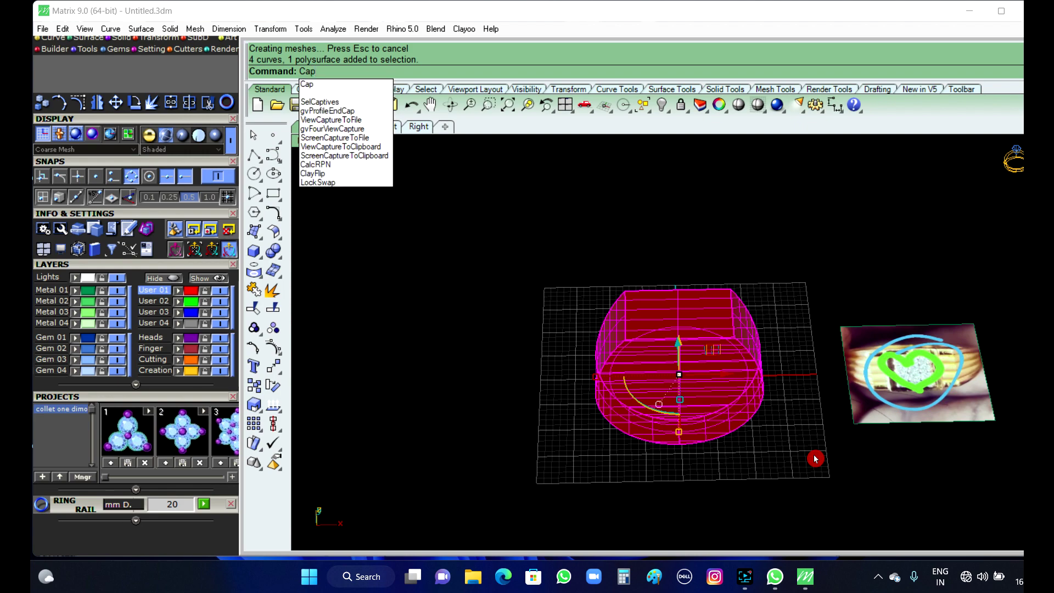
{"action": "key", "text": "Return"}
- Inspect the capped ring body in Machine display mode and return the perspective viewport to Shaded
{"action": "scroll", "coordinate": [708, 335], "scroll_direction": "up", "scroll_amount": 6}
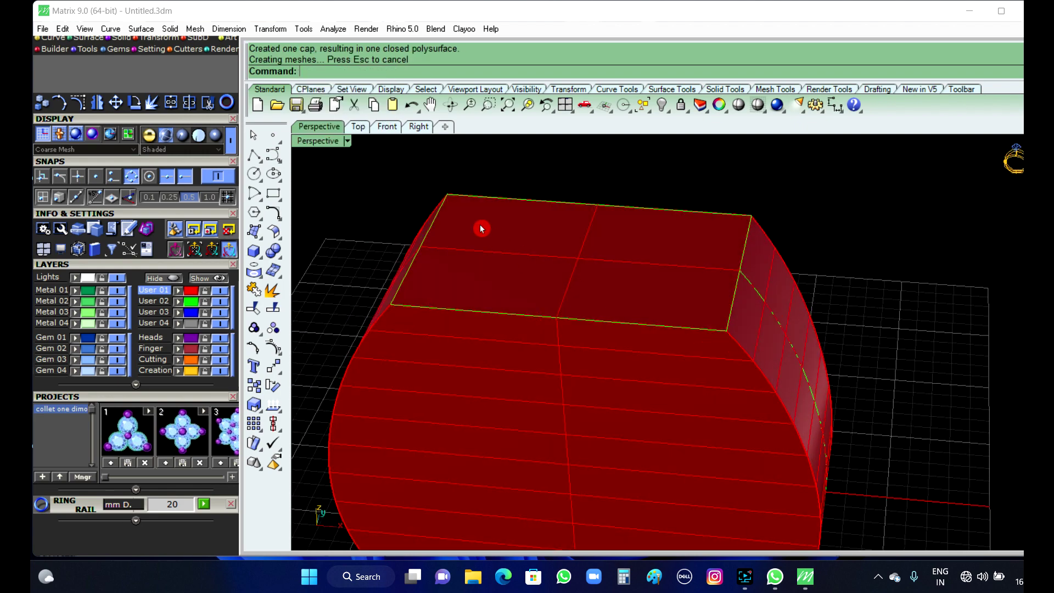
{"action": "scroll", "coordinate": [489, 238], "scroll_direction": "down", "scroll_amount": 3}
{"action": "right_click_drag", "start_coordinate": [617, 368], "coordinate": [610, 409]}
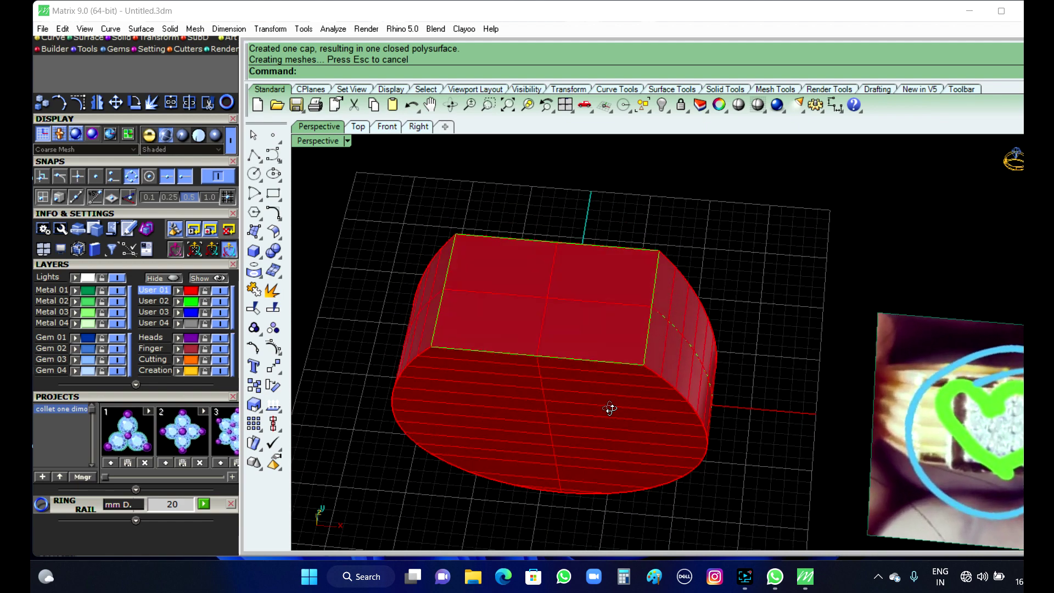
{"action": "left_click", "coordinate": [346, 144]}
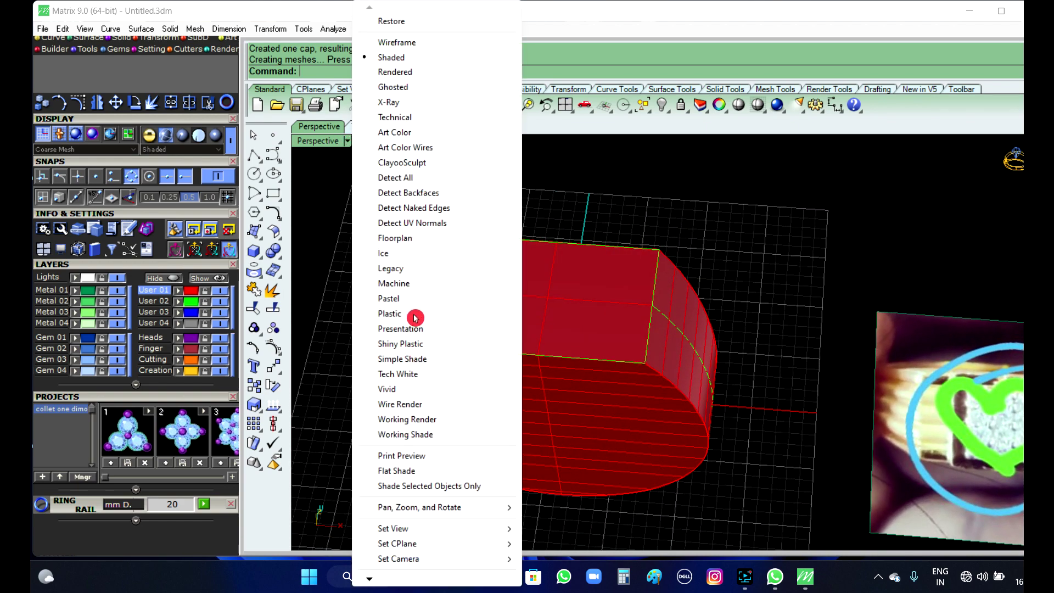
{"action": "left_click", "coordinate": [417, 283]}
{"action": "mouse_move", "coordinate": [662, 363]}
{"action": "right_mouse_down"}
{"action": "mouse_move", "coordinate": [682, 330]}
{"action": "mouse_move", "coordinate": [816, 211]}
{"action": "mouse_move", "coordinate": [974, 254]}
{"action": "mouse_move", "coordinate": [642, 334]}
{"action": "mouse_move", "coordinate": [656, 349]}
{"action": "right_mouse_up"}
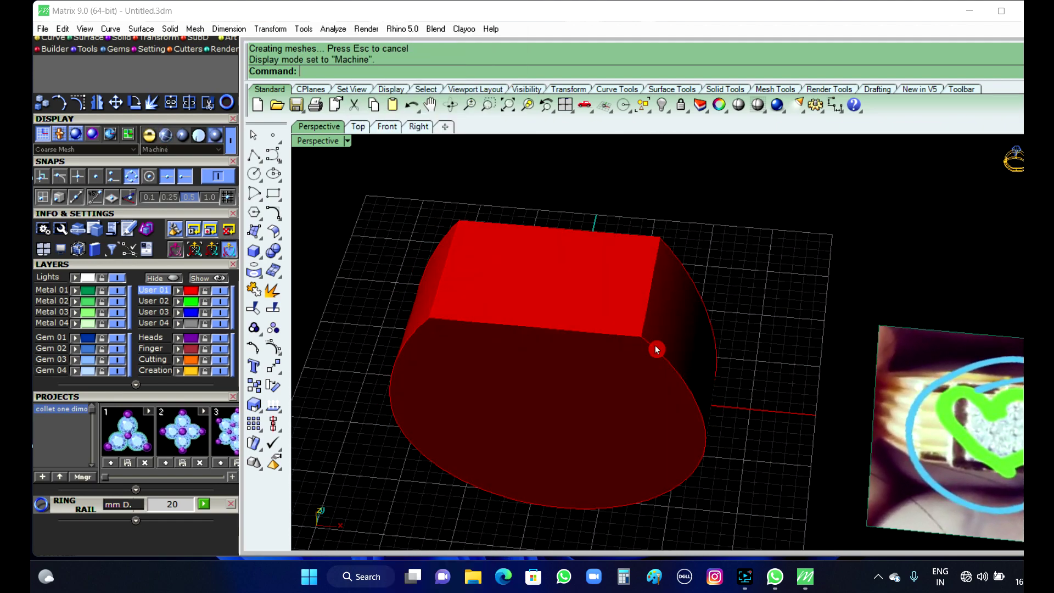
{"action": "left_click", "coordinate": [347, 141]}
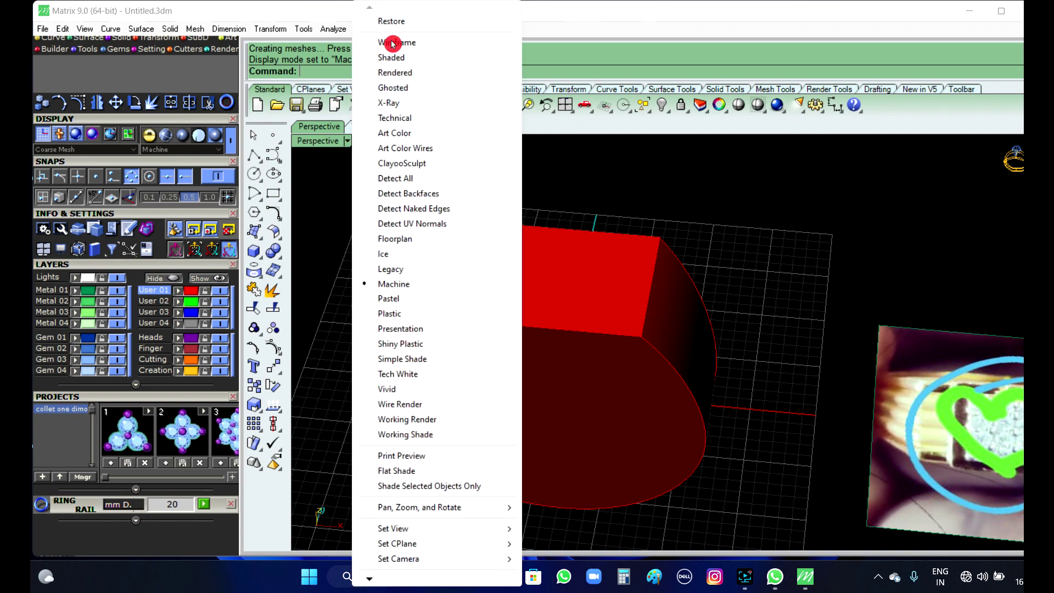
{"action": "left_click", "coordinate": [405, 57]}
{"action": "right_click_drag", "start_coordinate": [516, 204], "coordinate": [604, 260]}
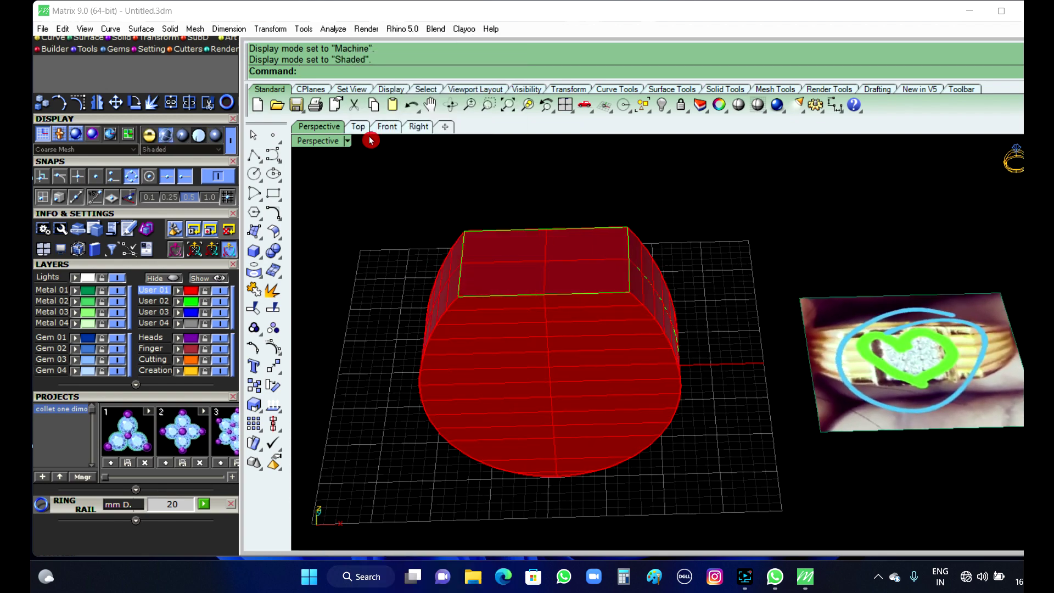
- Cut through the ring body with WireCut, using the inner finger circle as the cutter and keeping all pieces
{"action": "left_click", "coordinate": [386, 127]}
{"action": "scroll", "coordinate": [535, 294], "scroll_direction": "up", "scroll_amount": 2}
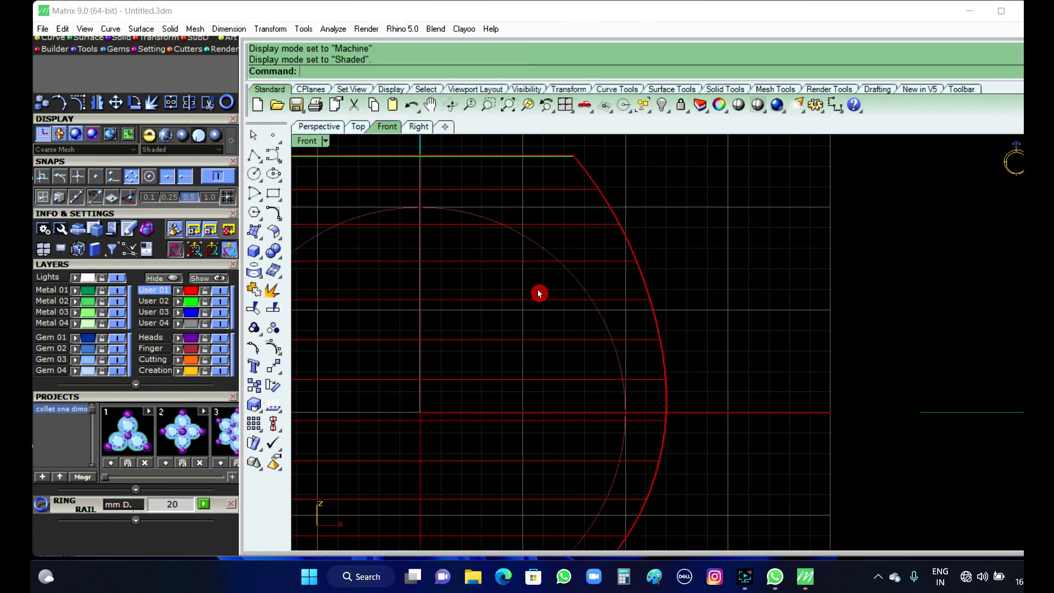
{"action": "scroll", "coordinate": [607, 296], "scroll_direction": "up", "scroll_amount": 1}
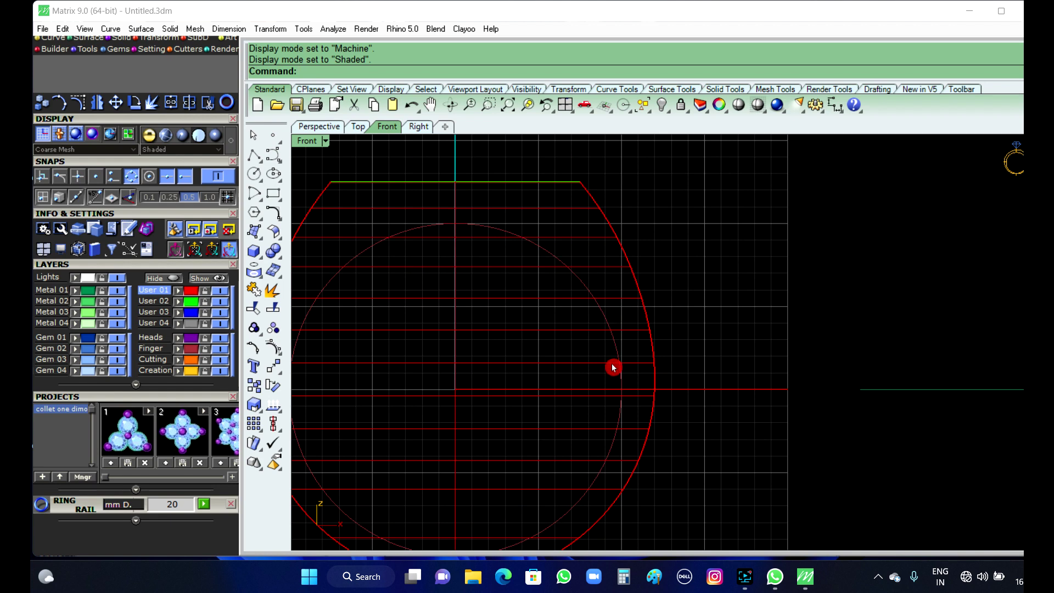
{"action": "left_click", "coordinate": [586, 288]}
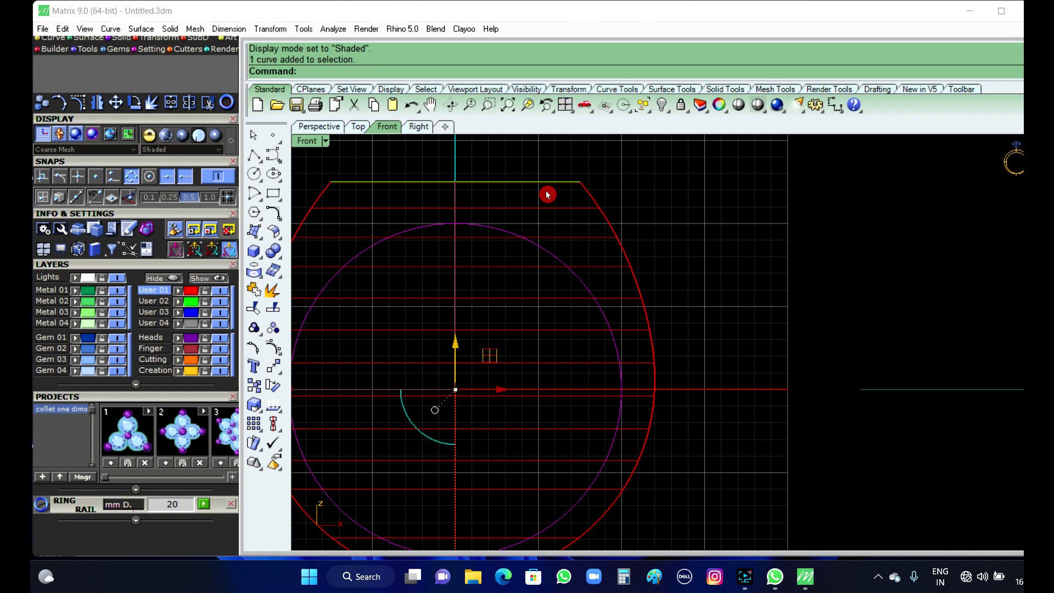
{"action": "left_click", "coordinate": [326, 129]}
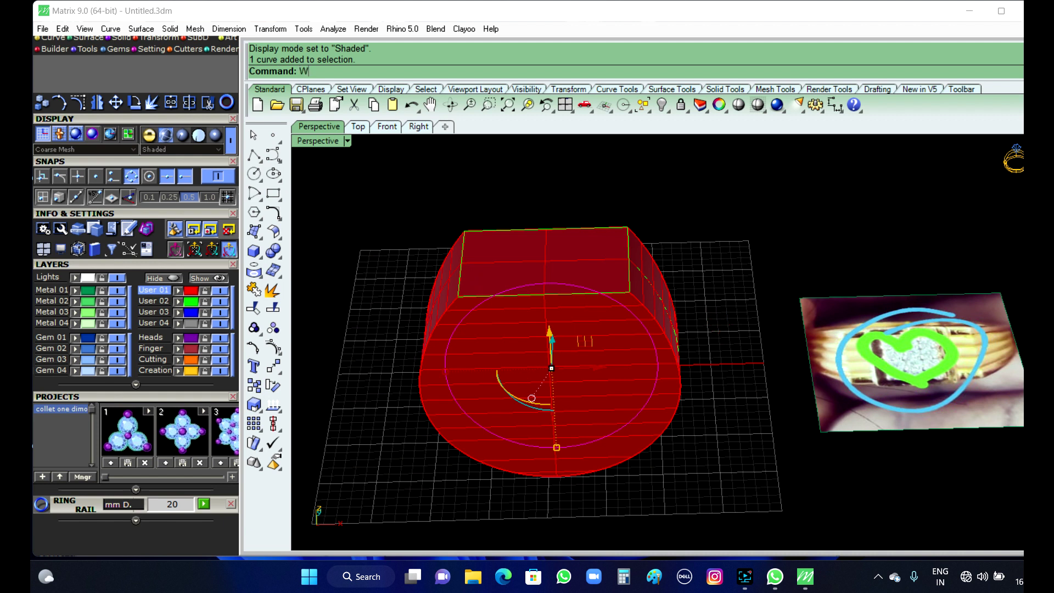
{"action": "type", "text": "WireCut"}
{"action": "key", "text": "Return"}
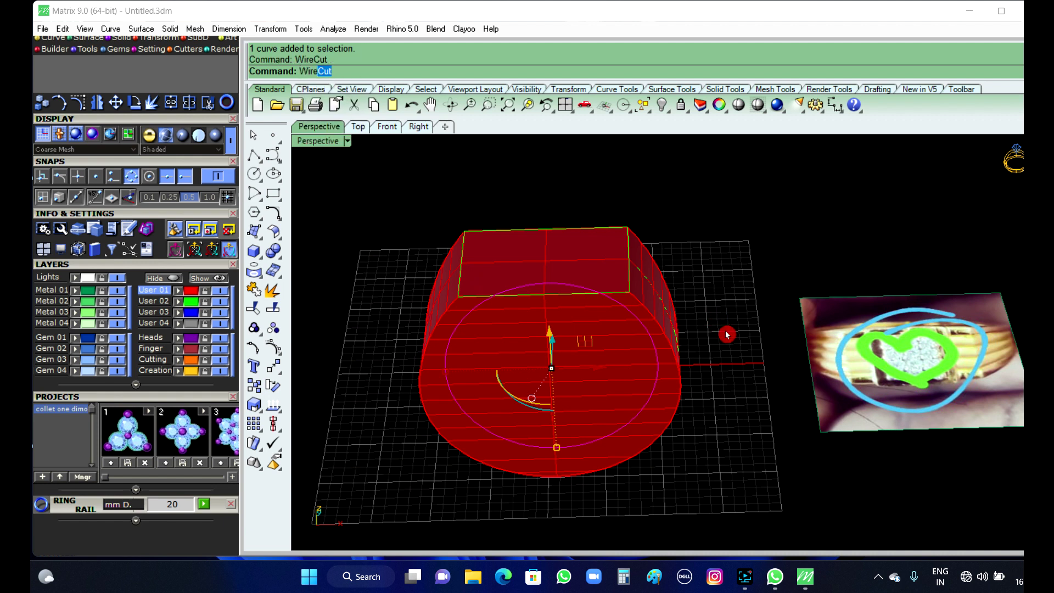
{"action": "mouse_move", "coordinate": [670, 432]}
{"action": "right_mouse_down"}
{"action": "mouse_move", "coordinate": [695, 466]}
{"action": "mouse_move", "coordinate": [667, 413]}
{"action": "right_mouse_up"}
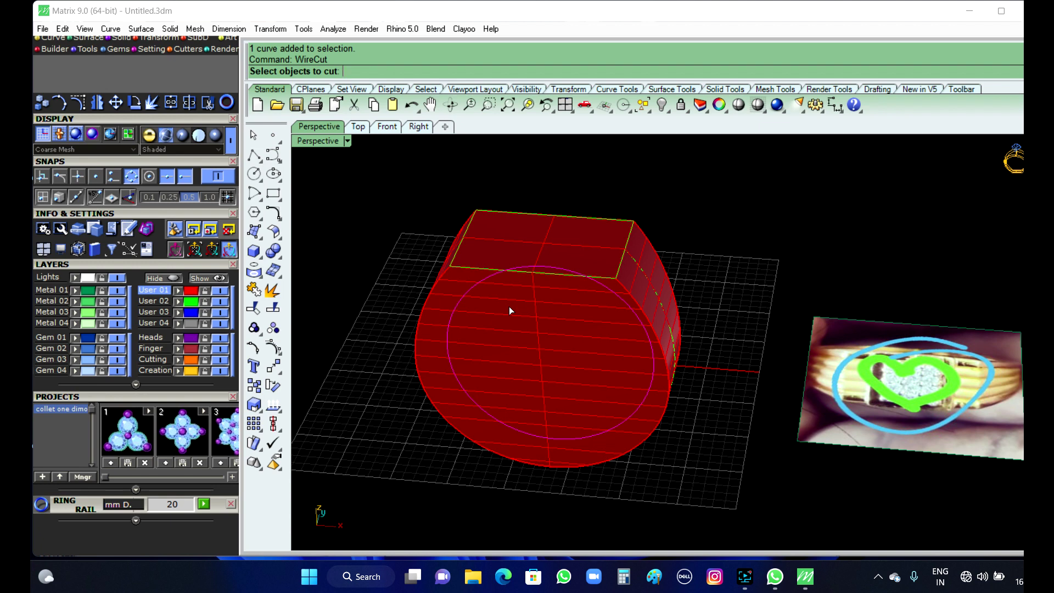
{"action": "right_click_drag", "start_coordinate": [562, 348], "coordinate": [460, 309]}
{"action": "scroll", "coordinate": [463, 306], "scroll_direction": "up", "scroll_amount": 4}
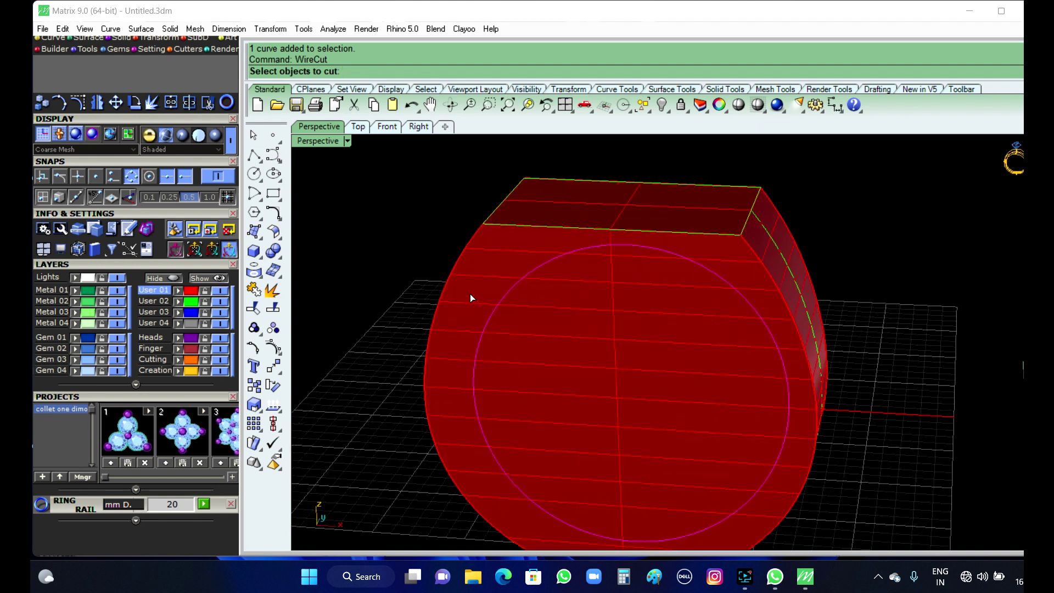
{"action": "left_click", "coordinate": [481, 275]}
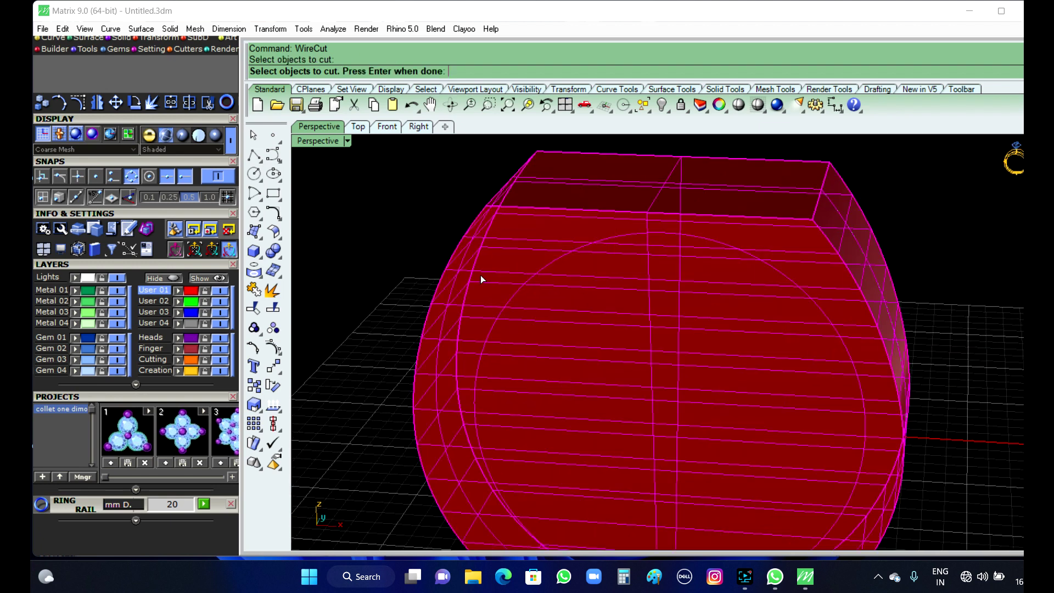
{"action": "key", "text": "Return"}
{"action": "scroll", "coordinate": [481, 275], "scroll_direction": "down", "scroll_amount": 3}
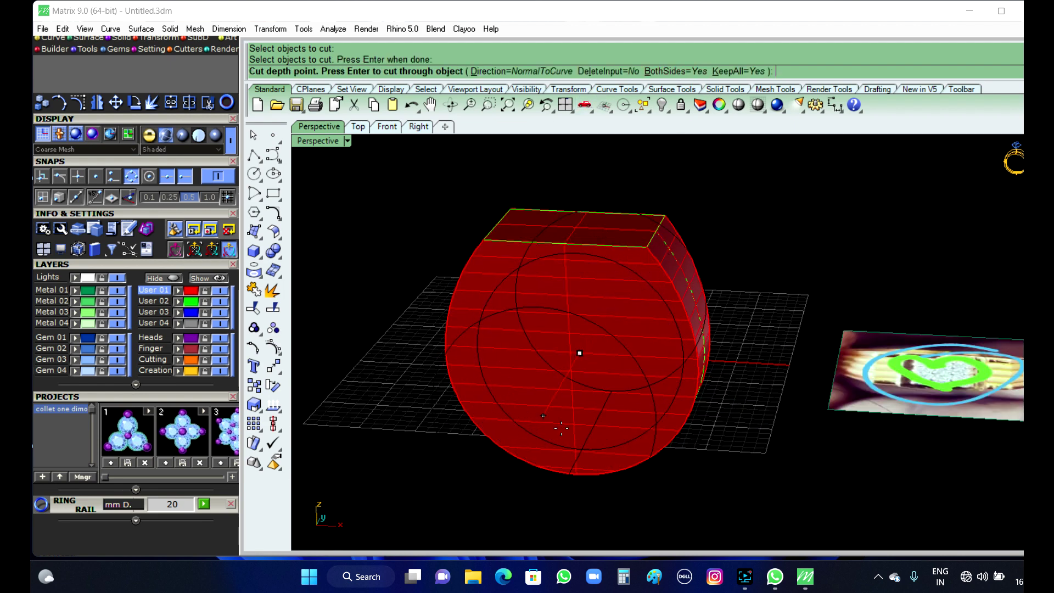
{"action": "left_click", "coordinate": [508, 490]}
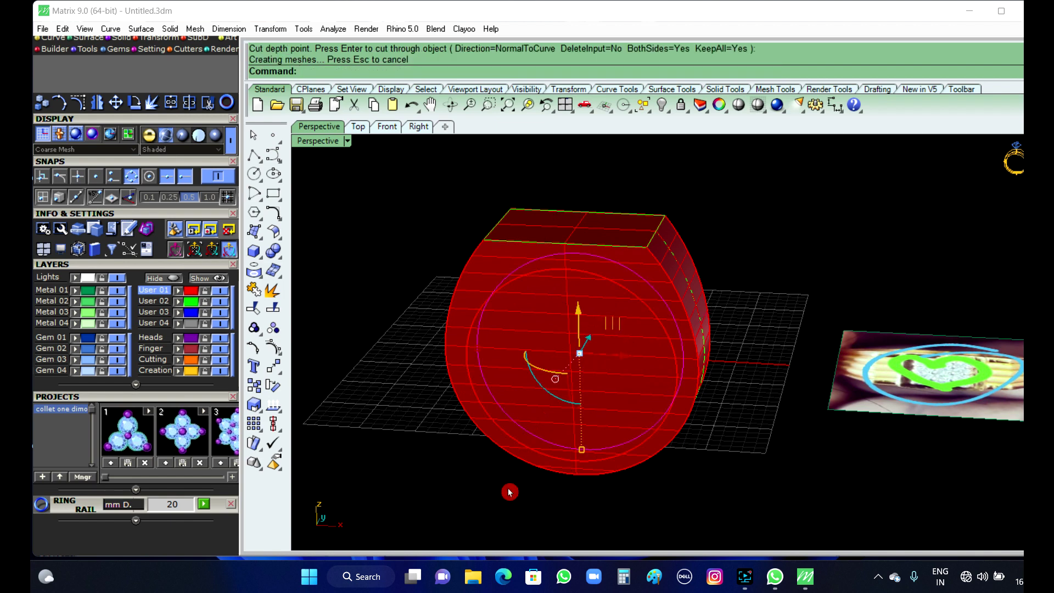
- Delete the cut-out core inside the finger circle to open the ring's finger hole
{"action": "left_click", "coordinate": [571, 388]}
{"action": "key", "text": "Delete"}
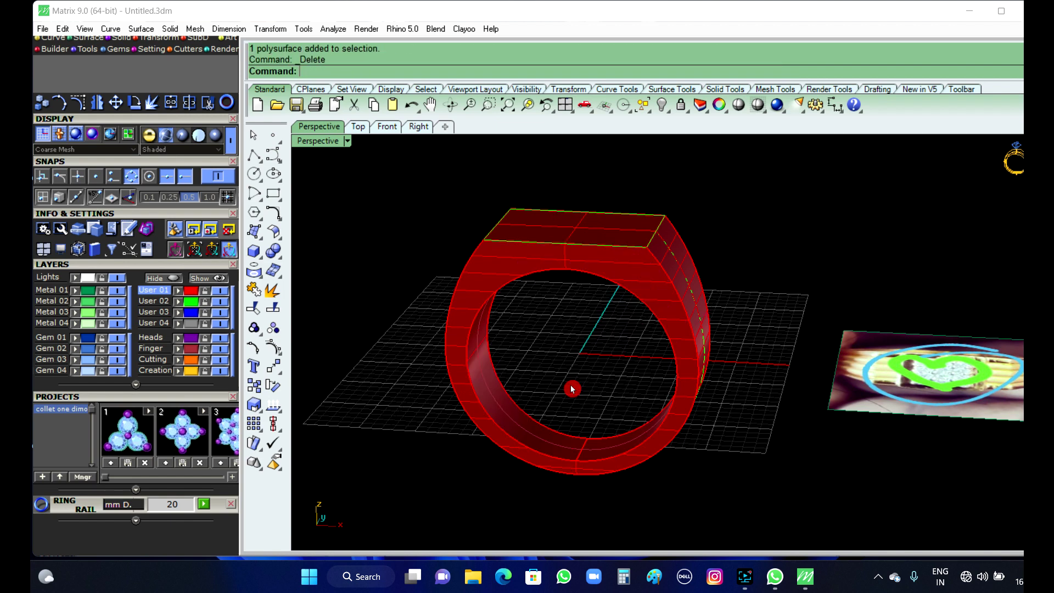
{"action": "right_click_drag", "start_coordinate": [555, 329], "coordinate": [609, 477]}
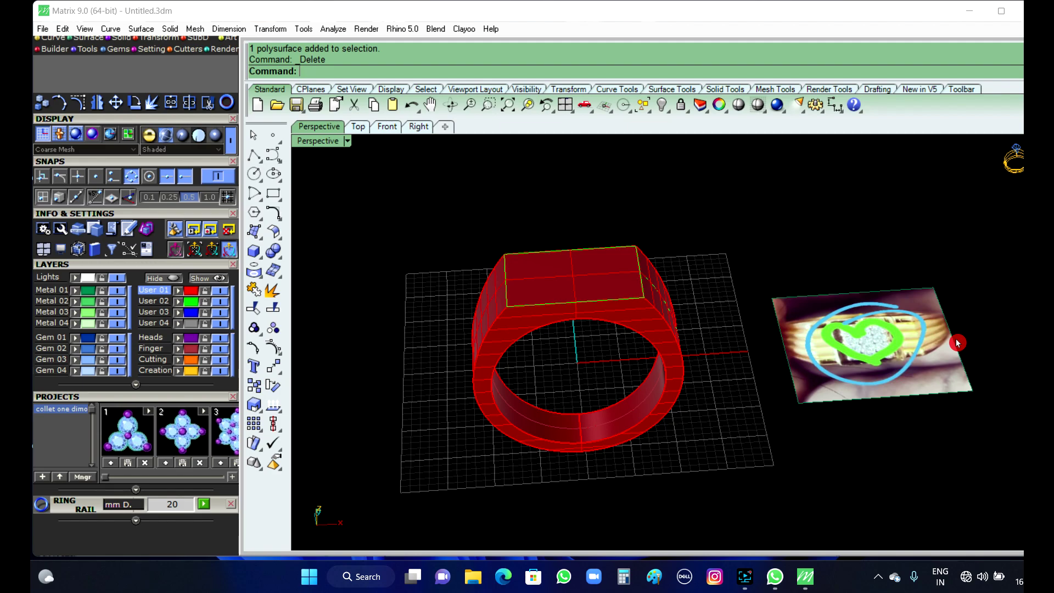
{"action": "right_click_drag", "start_coordinate": [958, 343], "coordinate": [510, 398]}
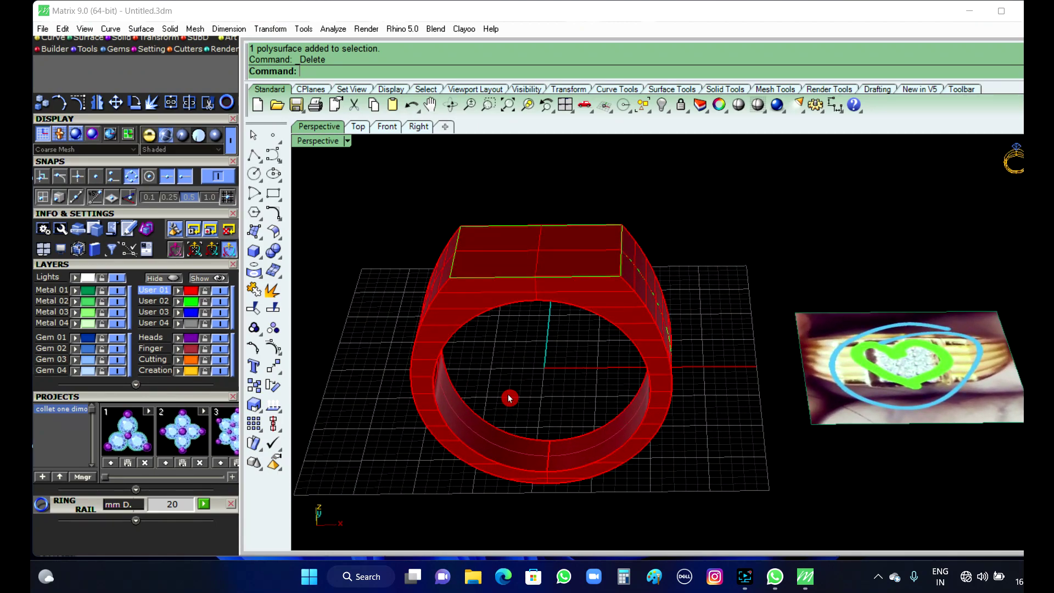
- Examine the hollowed ring in Machine display mode and return the perspective viewport to Shaded
{"action": "left_click", "coordinate": [348, 141]}
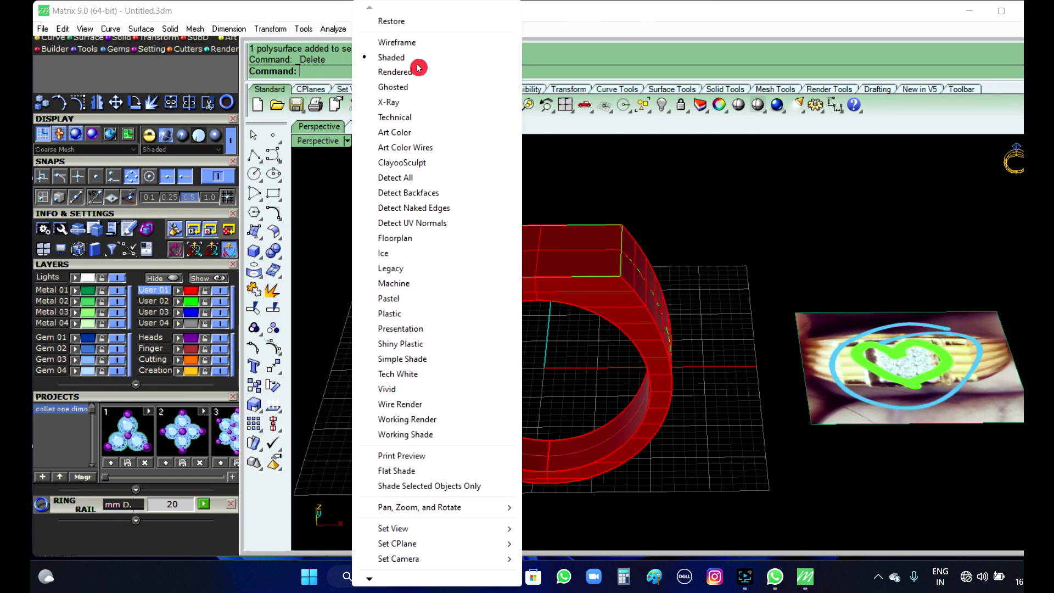
{"action": "left_click", "coordinate": [437, 287]}
{"action": "right_click_drag", "start_coordinate": [435, 287], "coordinate": [554, 434]}
{"action": "left_click", "coordinate": [348, 142]}
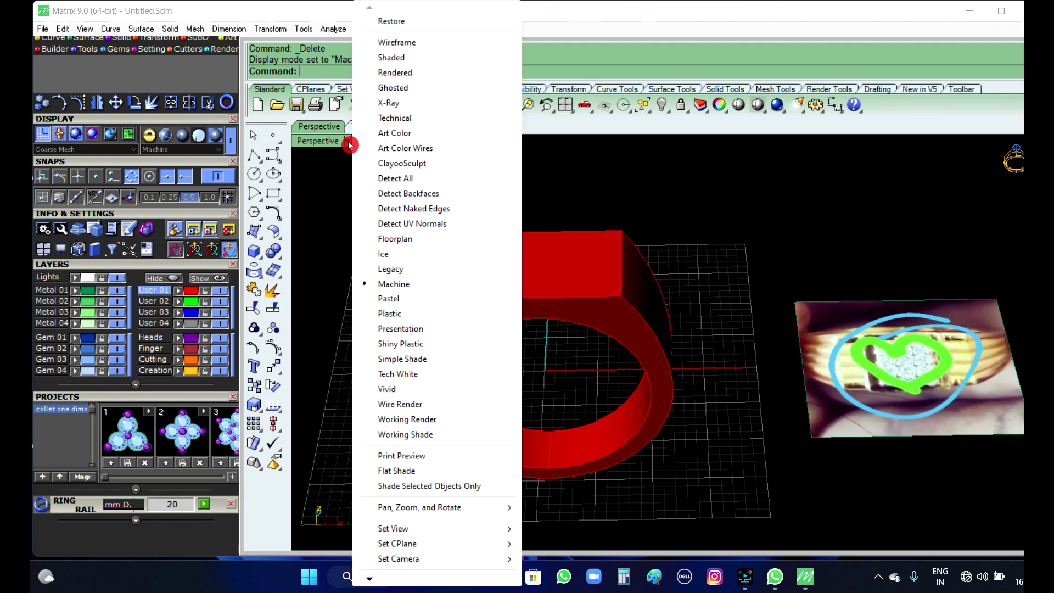
{"action": "left_click", "coordinate": [405, 59]}
{"action": "scroll", "coordinate": [329, 303], "scroll_direction": "down", "scroll_amount": 4}
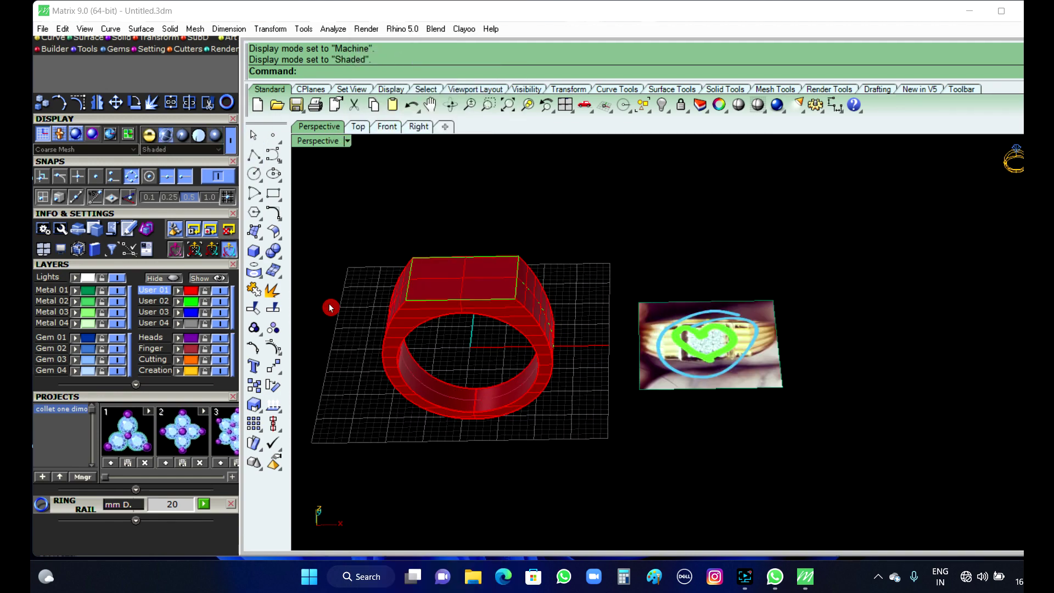
{"action": "scroll", "coordinate": [487, 351], "scroll_direction": "up", "scroll_amount": 1}
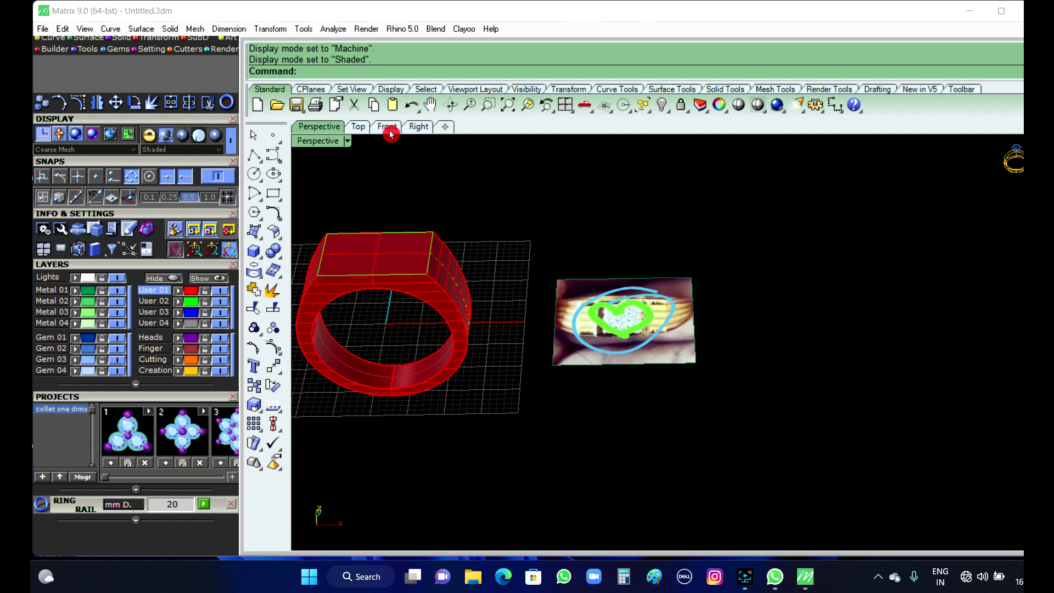
- Make User 03 the current layer and draw a 10 by 10 mm rectangle centred on the origin in the Top view
{"action": "left_click", "coordinate": [359, 126]}
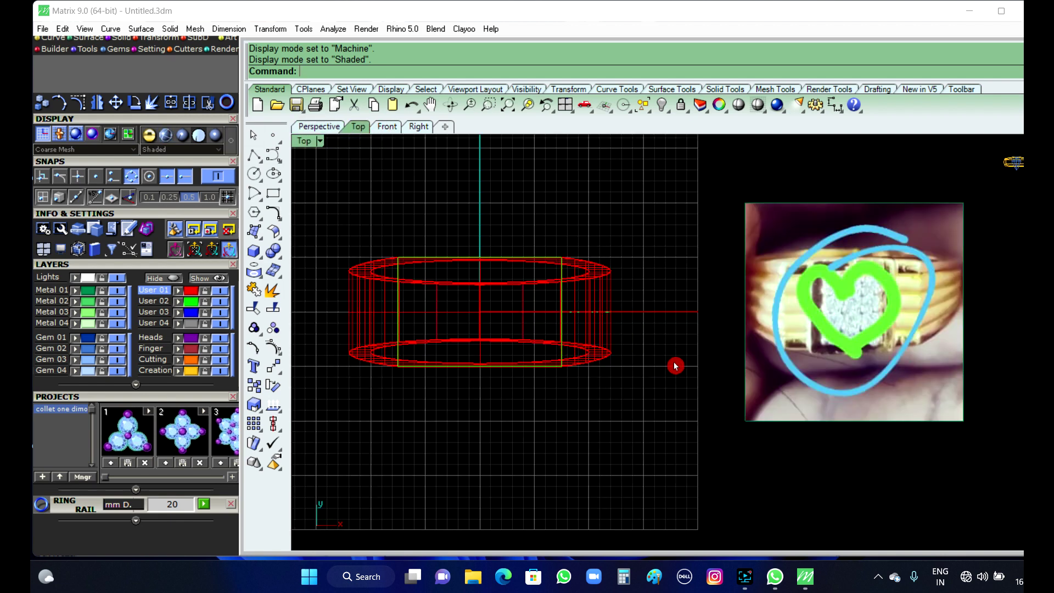
{"action": "scroll", "coordinate": [675, 365], "scroll_direction": "down", "scroll_amount": 2}
{"action": "right_click_drag", "start_coordinate": [750, 367], "coordinate": [560, 366]}
{"action": "scroll", "coordinate": [649, 297], "scroll_direction": "up", "scroll_amount": 10}
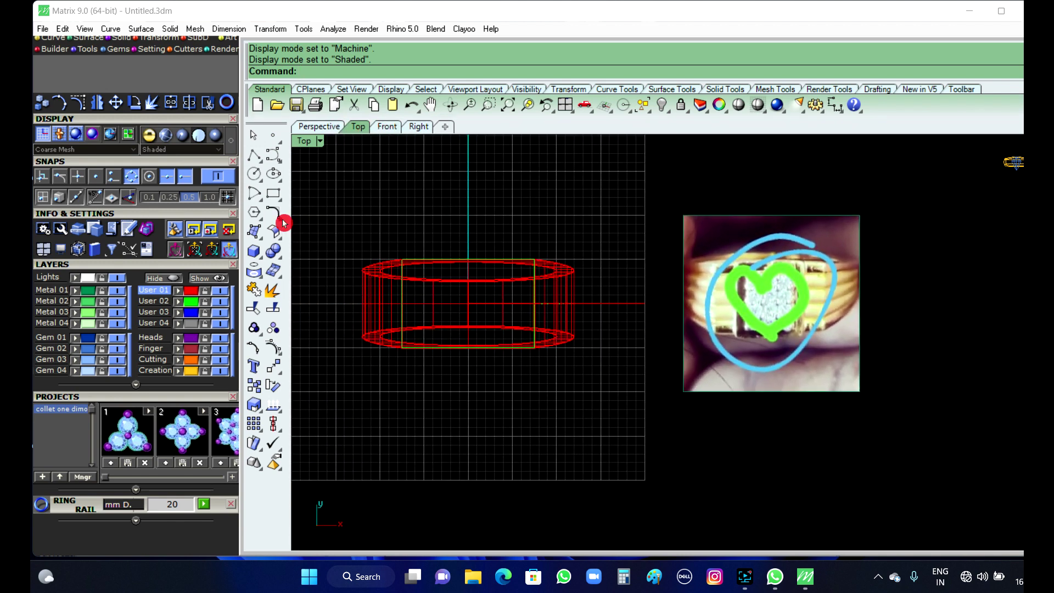
{"action": "left_click", "coordinate": [148, 311]}
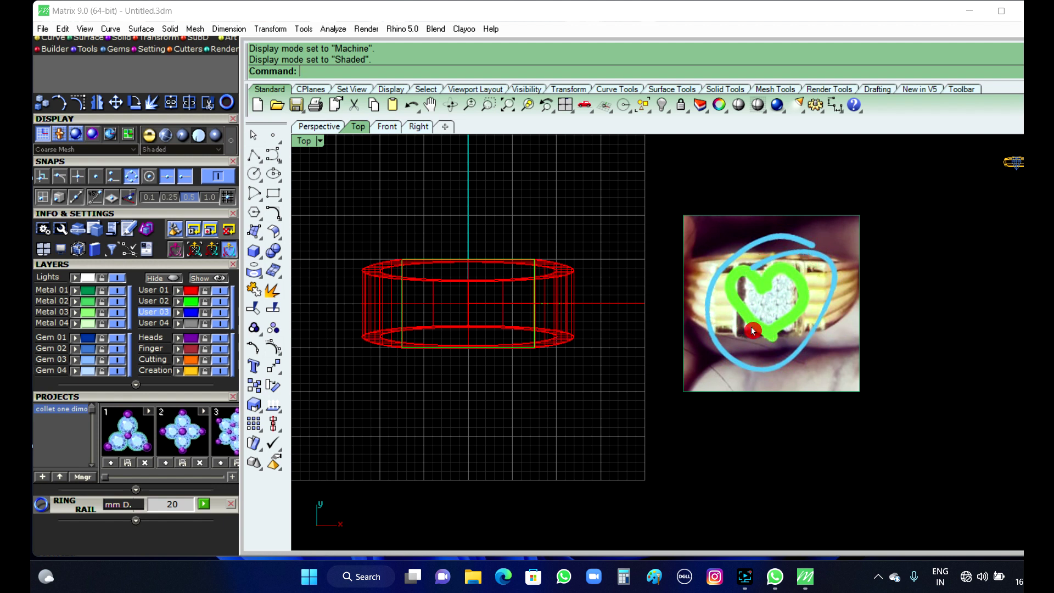
{"action": "left_click", "coordinate": [272, 195]}
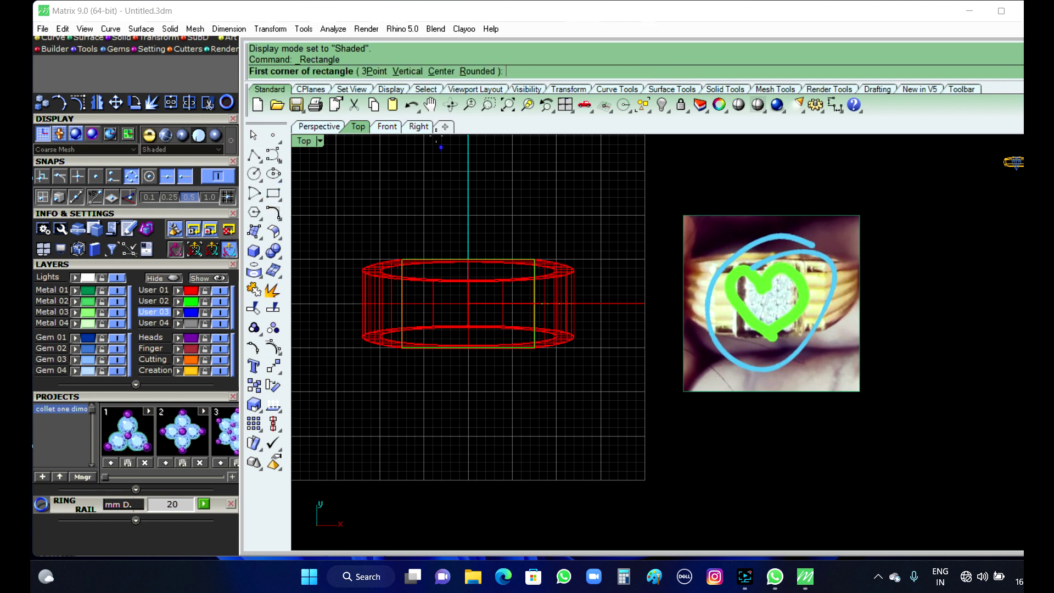
{"action": "left_click", "coordinate": [441, 71]}
{"action": "scroll", "coordinate": [526, 309], "scroll_direction": "up", "scroll_amount": 2}
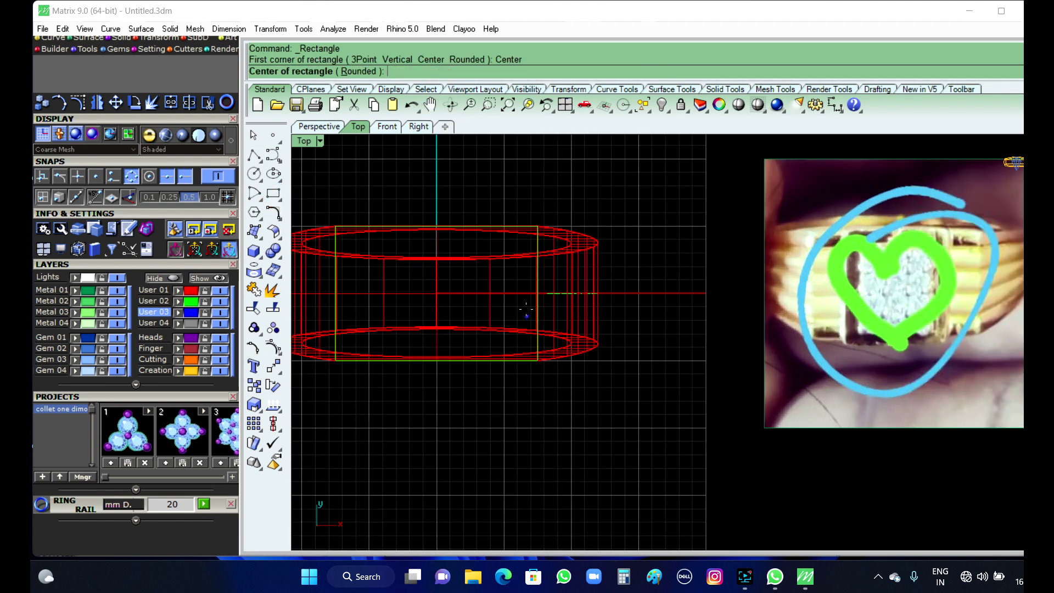
{"action": "scroll", "coordinate": [479, 298], "scroll_direction": "down", "scroll_amount": 1}
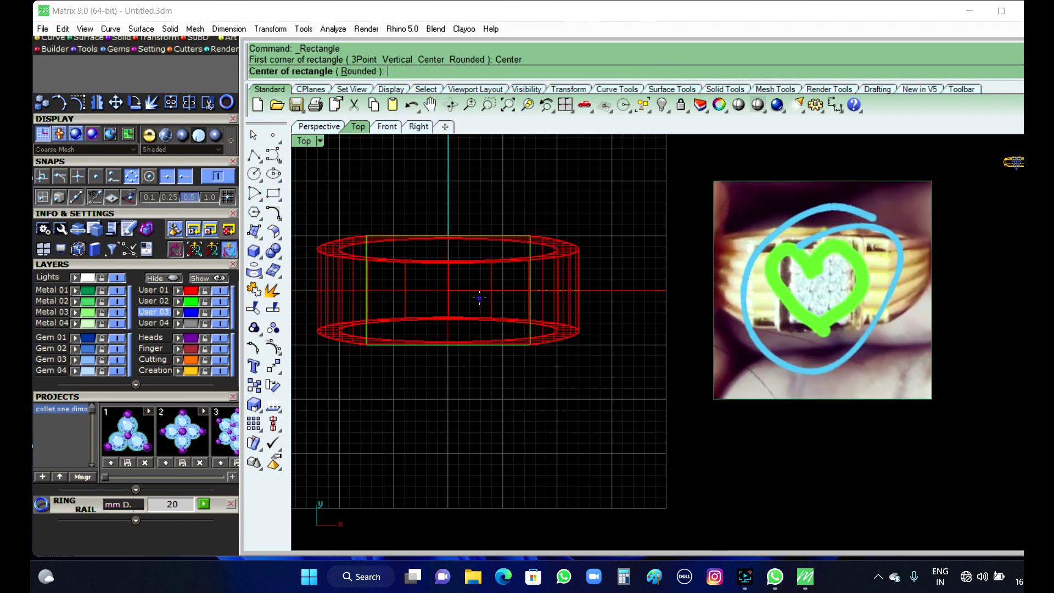
{"action": "type", "text": "0"}
{"action": "key", "text": "Return"}
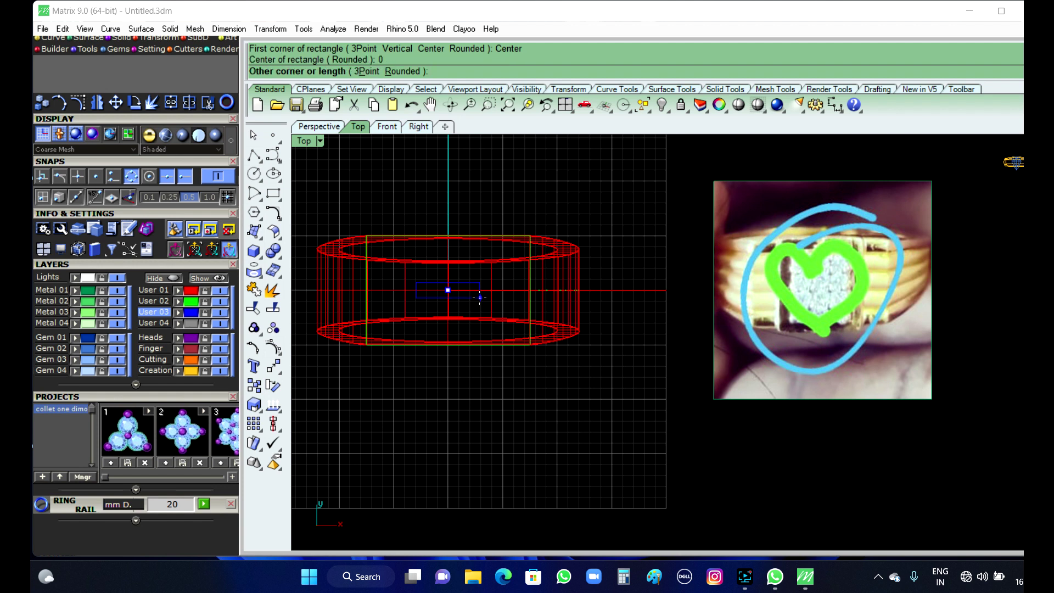
{"action": "type", "text": "10"}
{"action": "key", "text": "Return"}
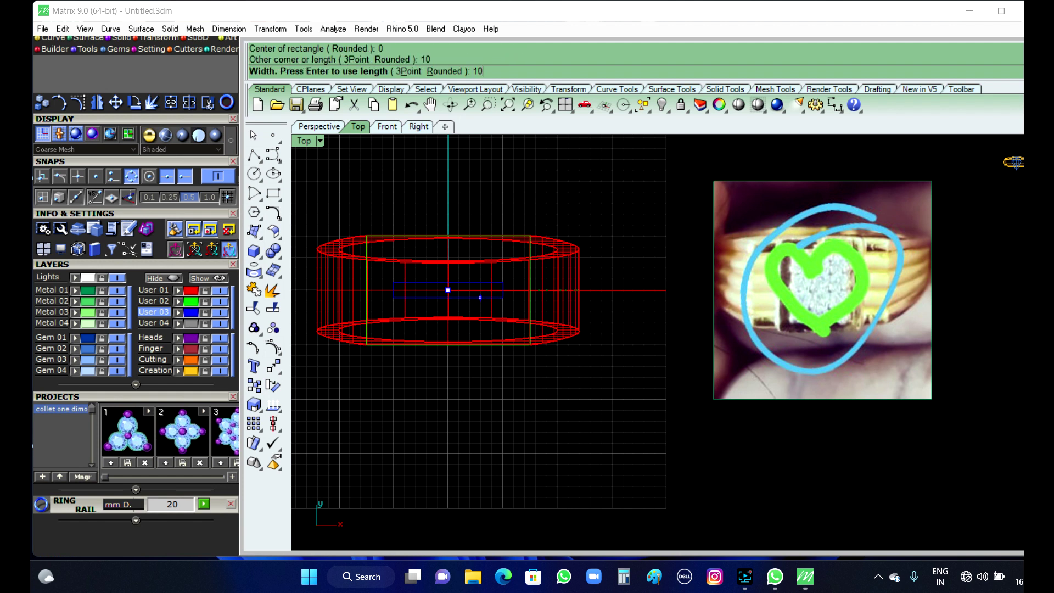
{"action": "key", "text": "Return"}
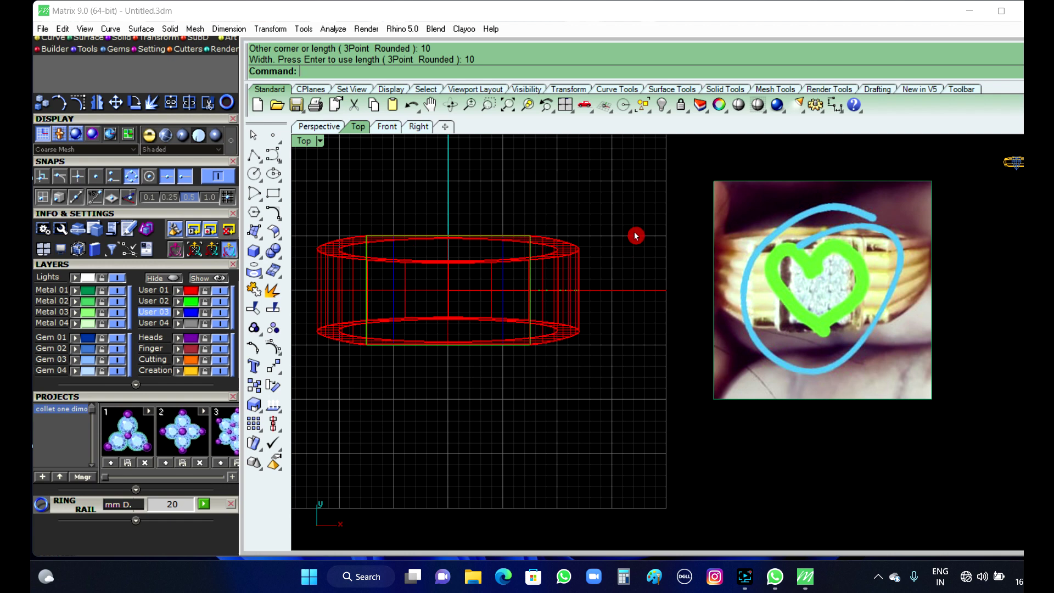
- Project the blue centred square onto the ring body in the perspective view, keeping the original curve
{"action": "left_click", "coordinate": [319, 127]}
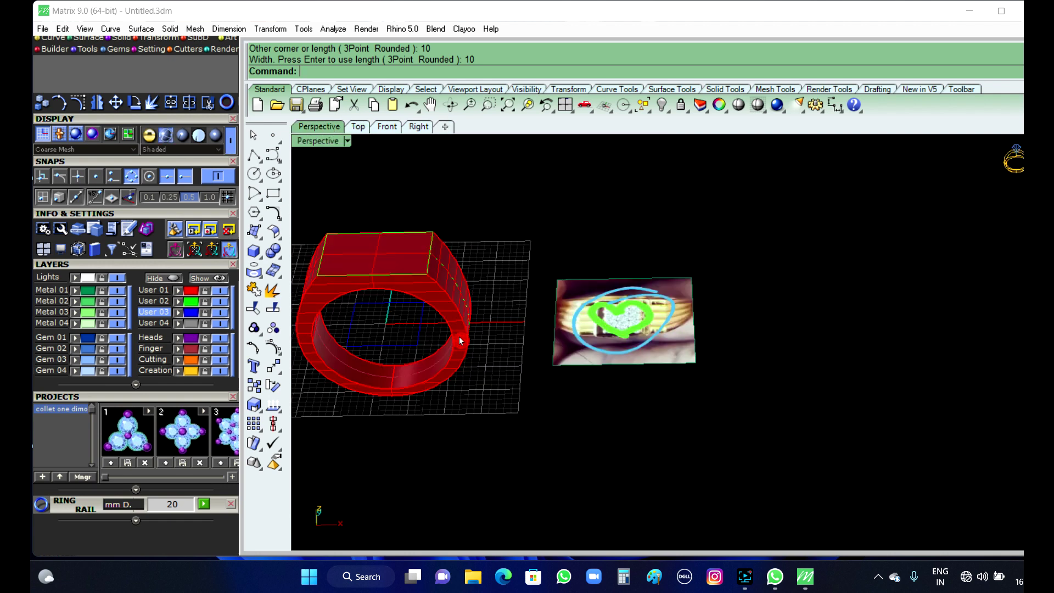
{"action": "scroll", "coordinate": [393, 336], "scroll_direction": "up", "scroll_amount": 4}
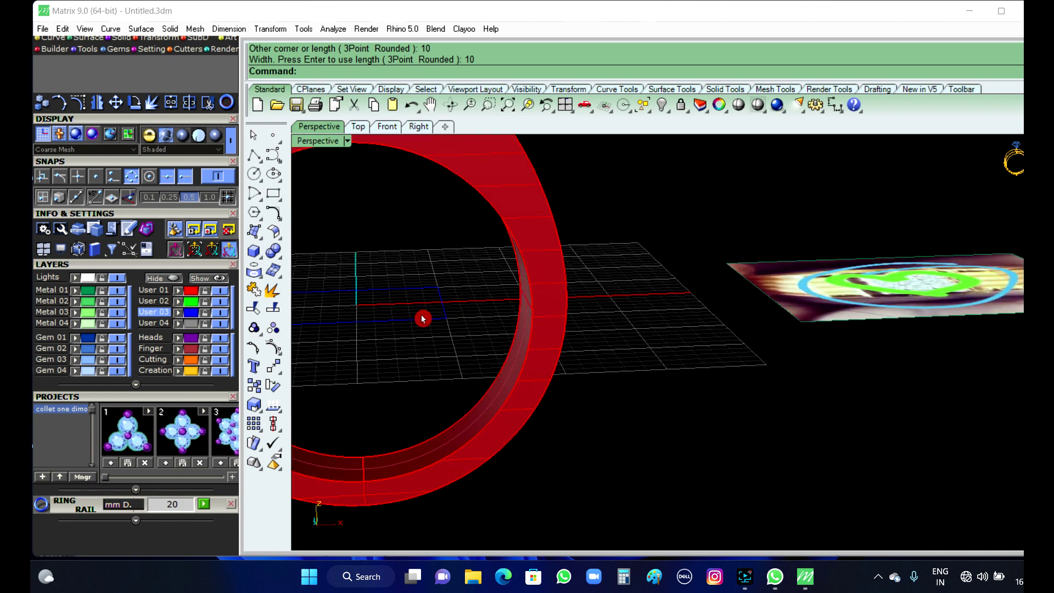
{"action": "scroll", "coordinate": [620, 387], "scroll_direction": "down", "scroll_amount": 2}
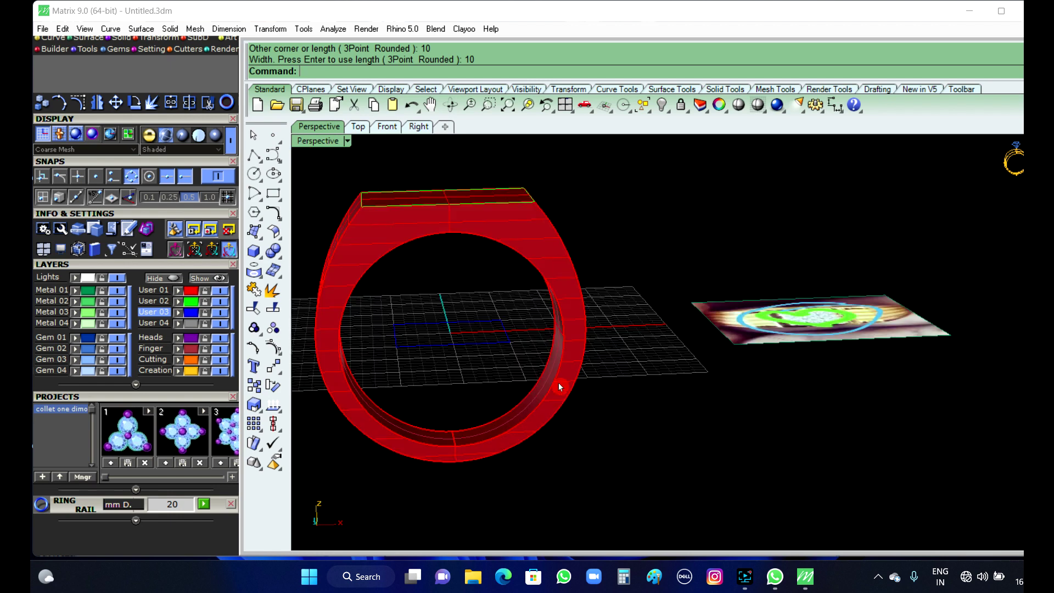
{"action": "left_click", "coordinate": [492, 342]}
{"action": "scroll", "coordinate": [628, 369], "scroll_direction": "down", "scroll_amount": 3}
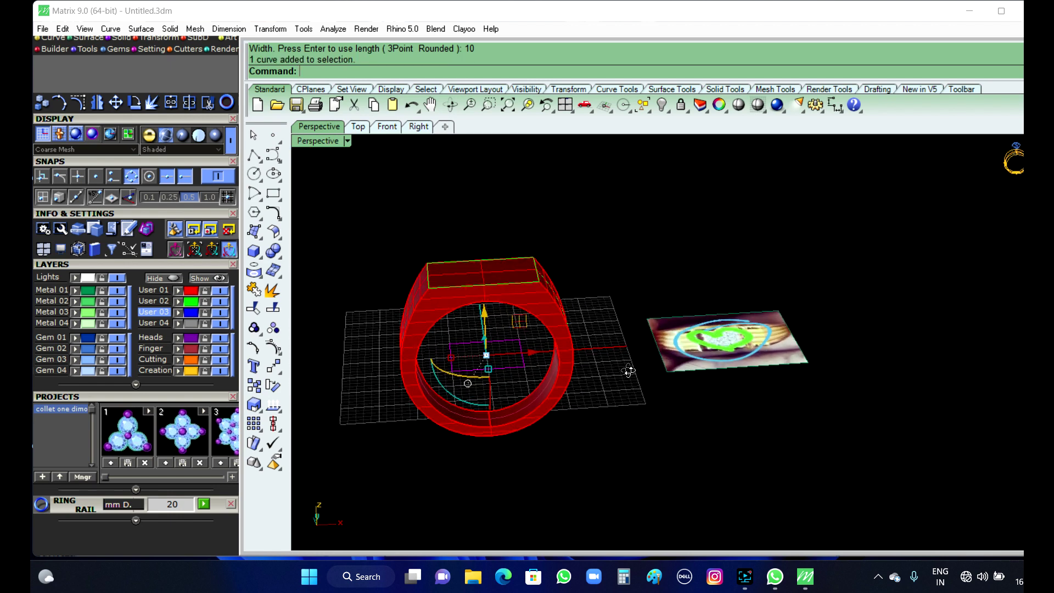
{"action": "left_click", "coordinate": [257, 273]}
{"action": "right_click_drag", "start_coordinate": [637, 271], "coordinate": [634, 318]}
{"action": "scroll", "coordinate": [496, 288], "scroll_direction": "up", "scroll_amount": 5}
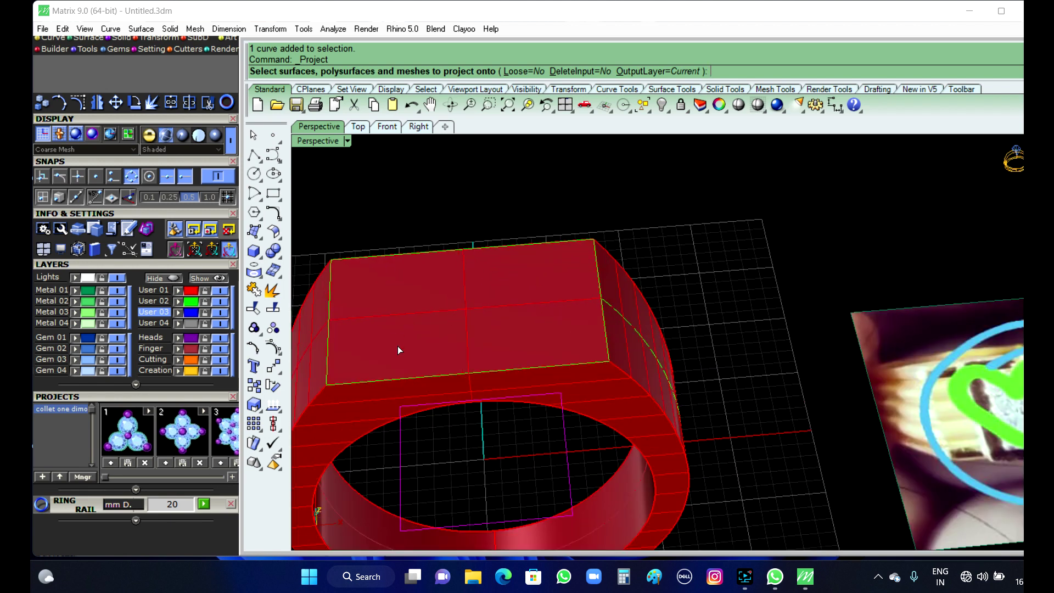
{"action": "left_click", "coordinate": [515, 329]}
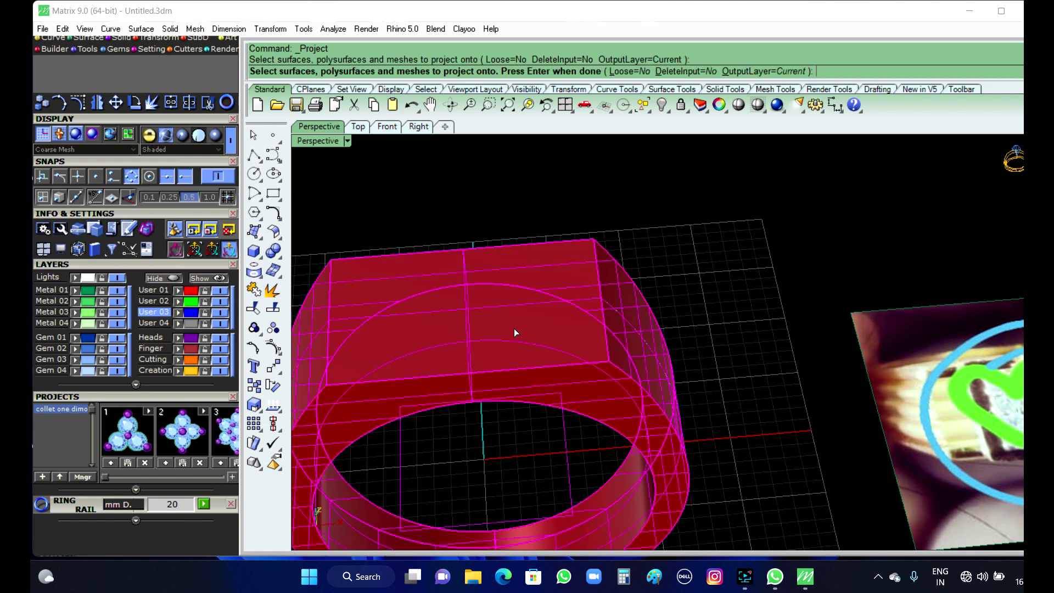
{"action": "right_click", "coordinate": [514, 330]}
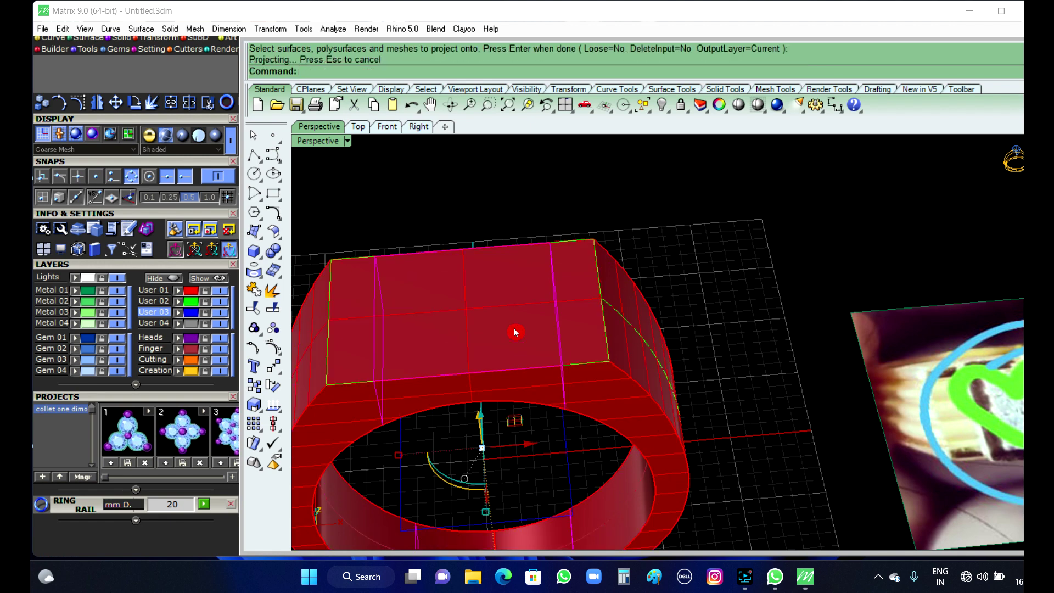
{"action": "scroll", "coordinate": [560, 357], "scroll_direction": "up", "scroll_amount": 4}
{"action": "left_click", "coordinate": [566, 354]}
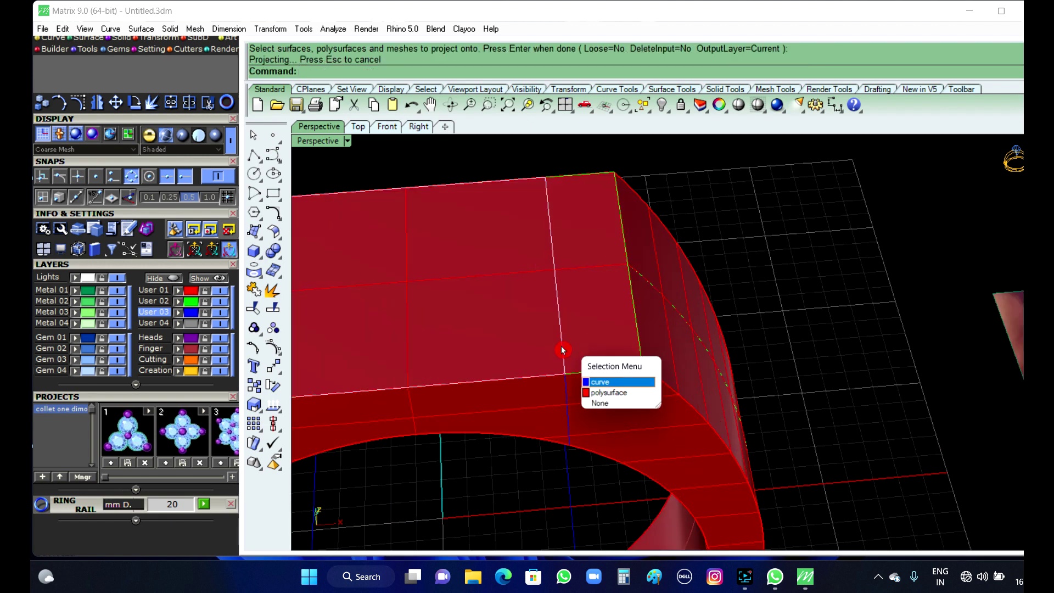
{"action": "left_click", "coordinate": [604, 393]}
{"action": "scroll", "coordinate": [746, 336], "scroll_direction": "down", "scroll_amount": 3}
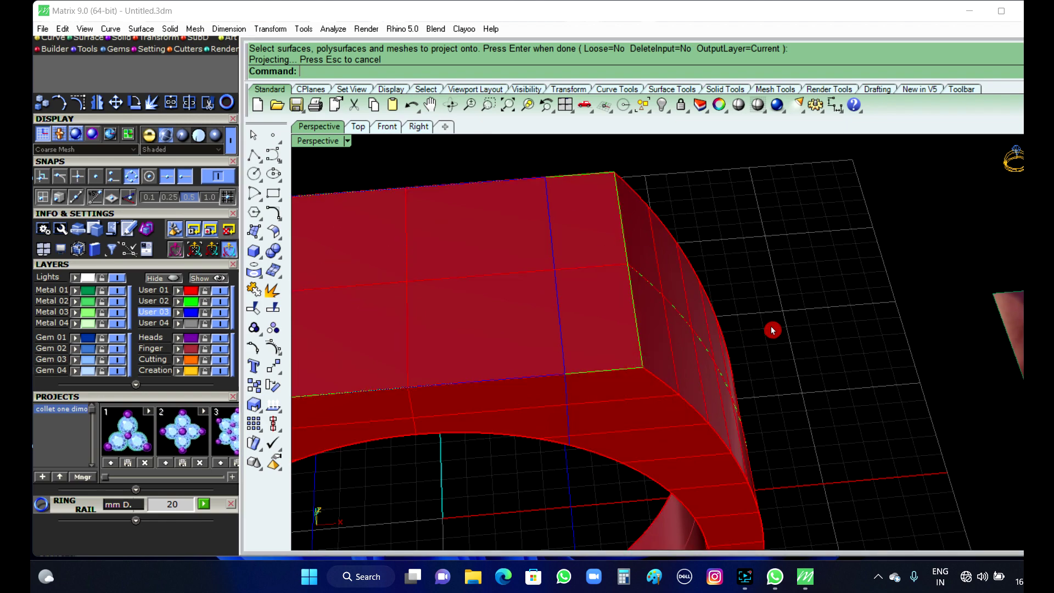
- Delete the original blue square lying on the ground plane inside the ring, leaving the projected curves on the body
{"action": "scroll", "coordinate": [769, 357], "scroll_direction": "down", "scroll_amount": 3}
{"action": "mouse_move", "coordinate": [758, 392]}
{"action": "right_mouse_down"}
{"action": "mouse_move", "coordinate": [835, 335]}
{"action": "mouse_move", "coordinate": [711, 407]}
{"action": "right_mouse_up"}
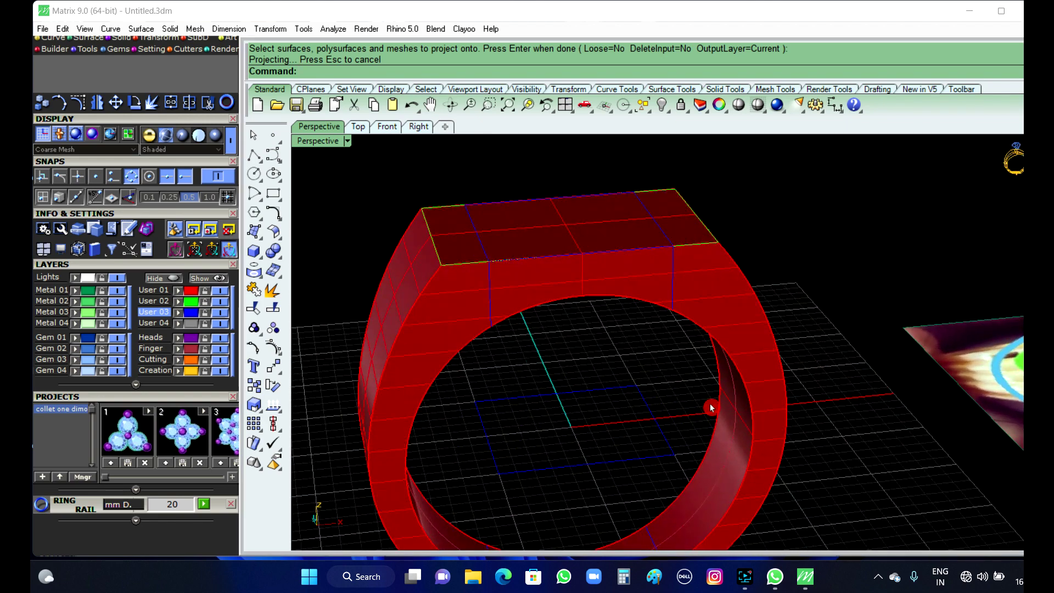
{"action": "left_click", "coordinate": [644, 456]}
{"action": "key", "text": "Delete"}
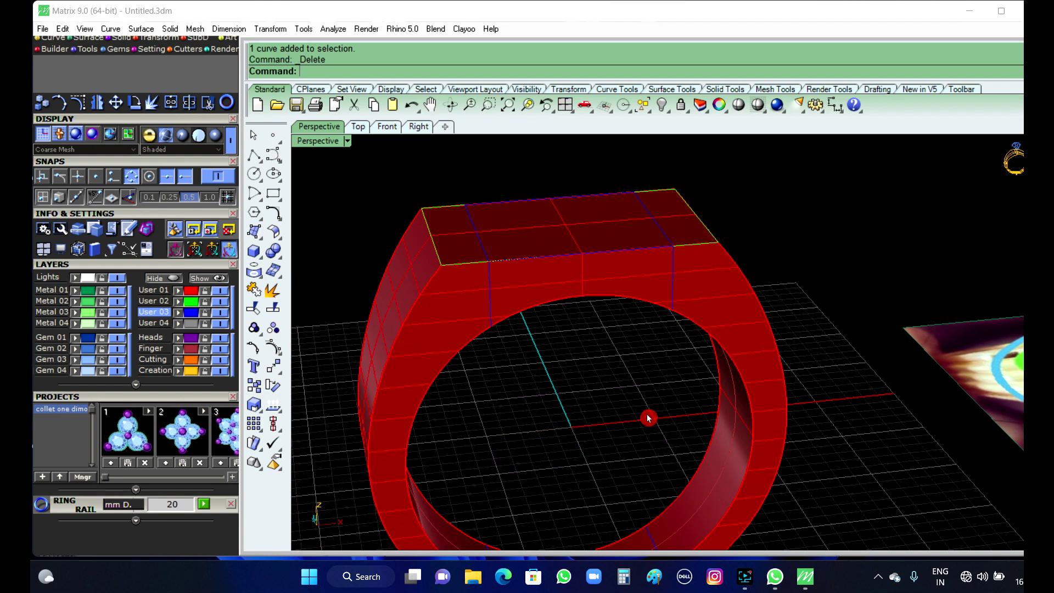
- Delete the stray projected curve pieces on the lower part of the band
{"action": "scroll", "coordinate": [653, 440], "scroll_direction": "down", "scroll_amount": 2}
{"action": "scroll", "coordinate": [657, 460], "scroll_direction": "up", "scroll_amount": 5}
{"action": "left_click", "coordinate": [650, 519]}
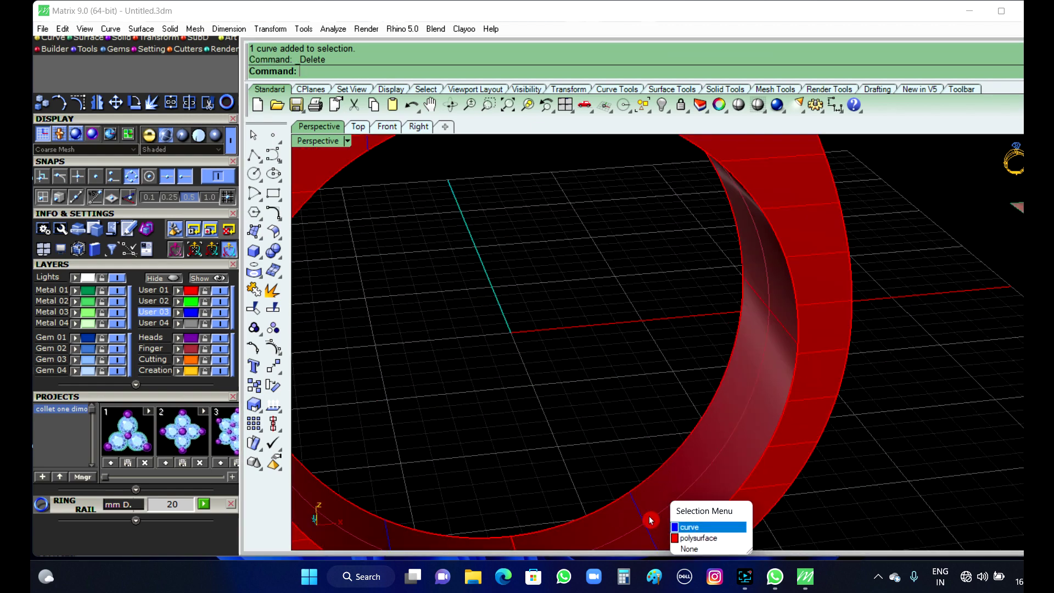
{"action": "key", "text": "Delete"}
{"action": "scroll", "coordinate": [654, 407], "scroll_direction": "down", "scroll_amount": 5}
{"action": "scroll", "coordinate": [586, 483], "scroll_direction": "up", "scroll_amount": 7}
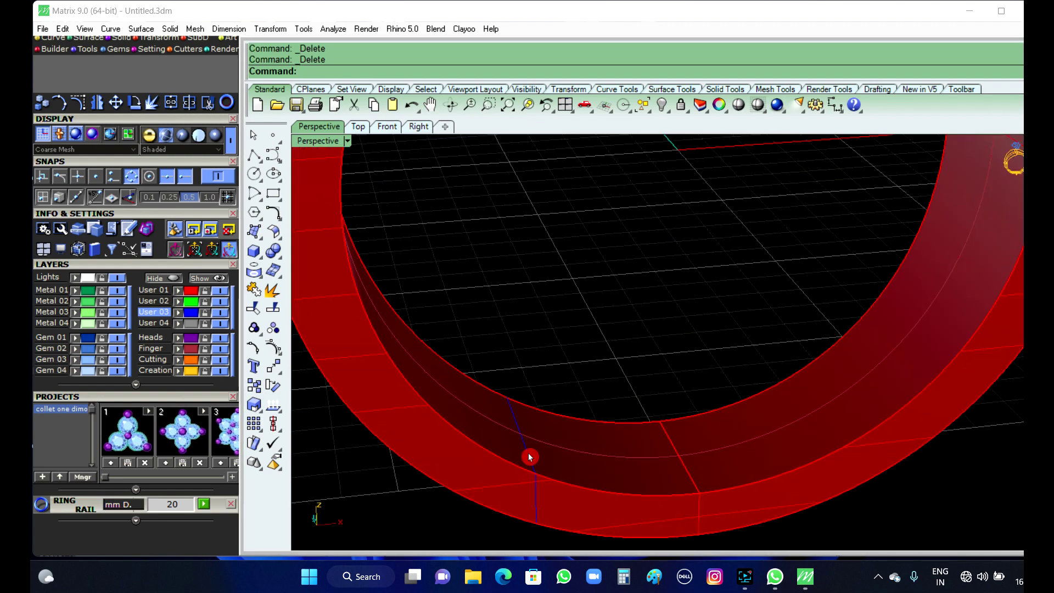
{"action": "scroll", "coordinate": [570, 486], "scroll_direction": "down", "scroll_amount": 5}
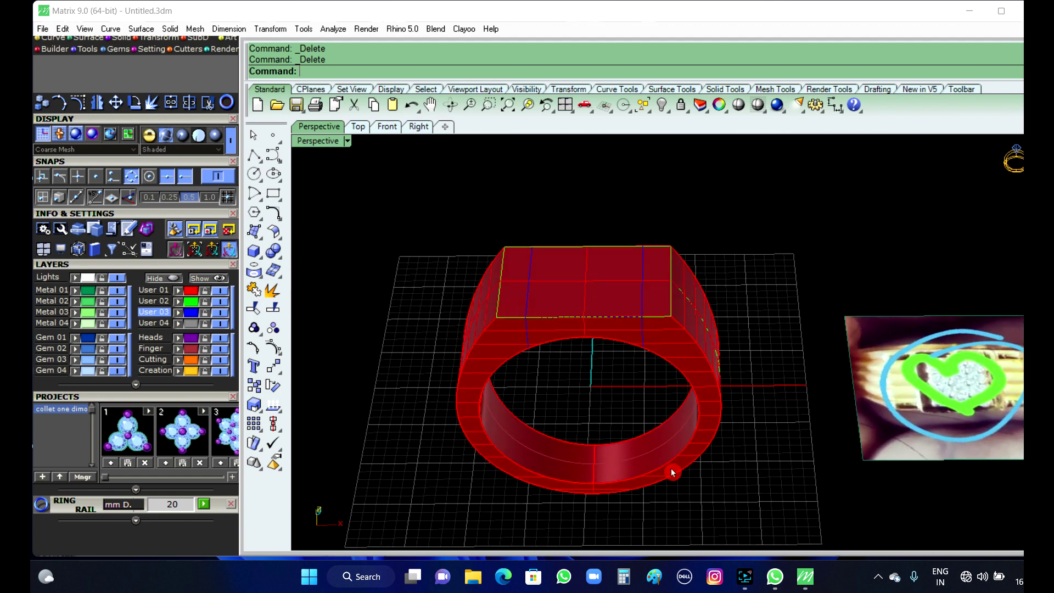
- Delete the two vertical projected lines running down the ring's front face beneath the flat top
{"action": "scroll", "coordinate": [652, 336], "scroll_direction": "up", "scroll_amount": 2}
{"action": "left_click", "coordinate": [638, 334]}
{"action": "left_click", "coordinate": [834, 330]}
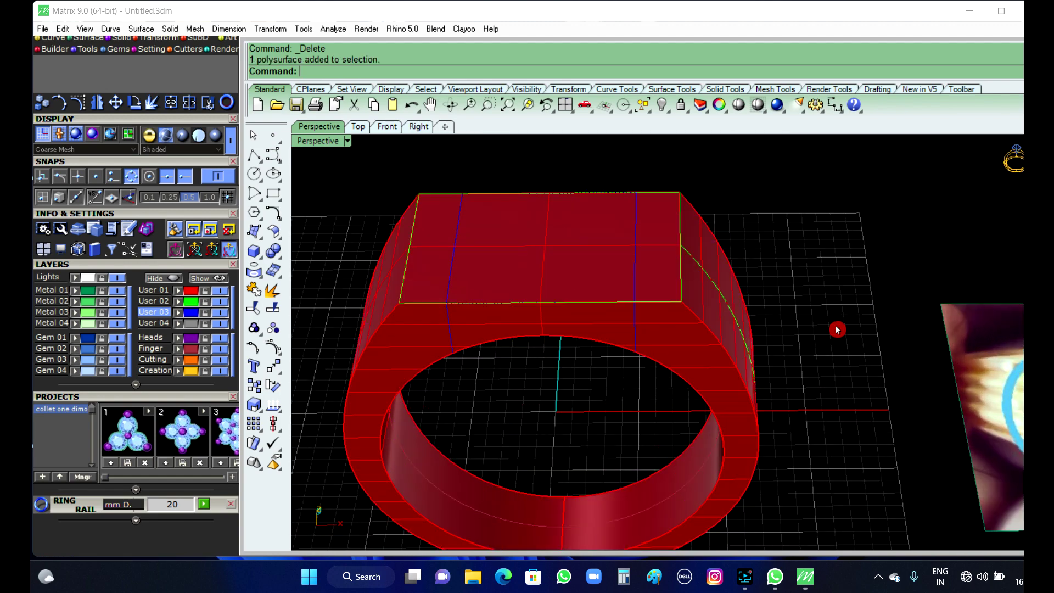
{"action": "right_click_drag", "start_coordinate": [576, 443], "coordinate": [657, 305]}
{"action": "scroll", "coordinate": [671, 257], "scroll_direction": "up", "scroll_amount": 4}
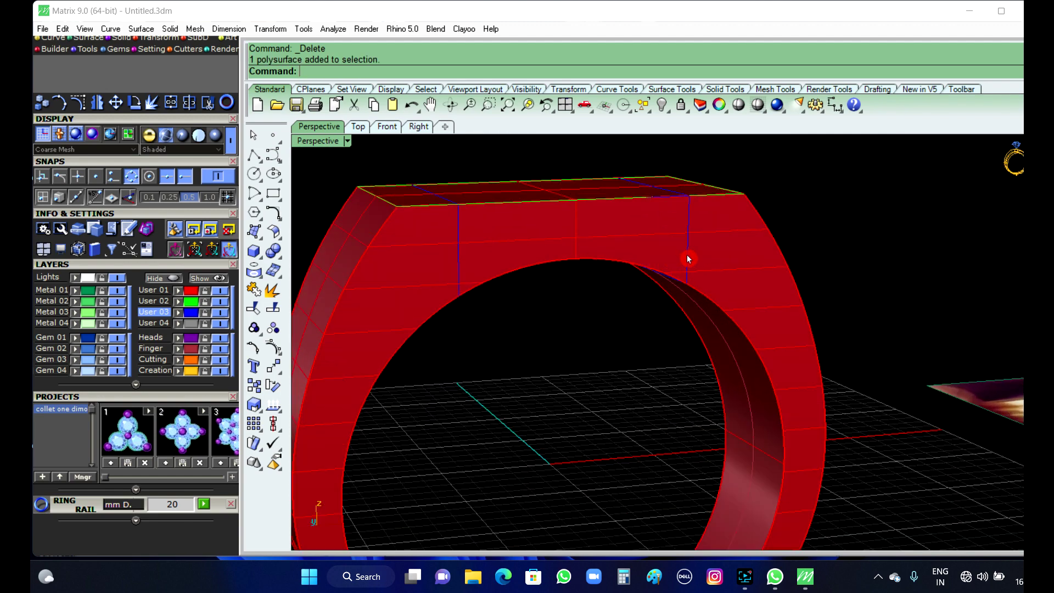
{"action": "left_click", "coordinate": [686, 256]}
{"action": "key", "text": "Delete"}
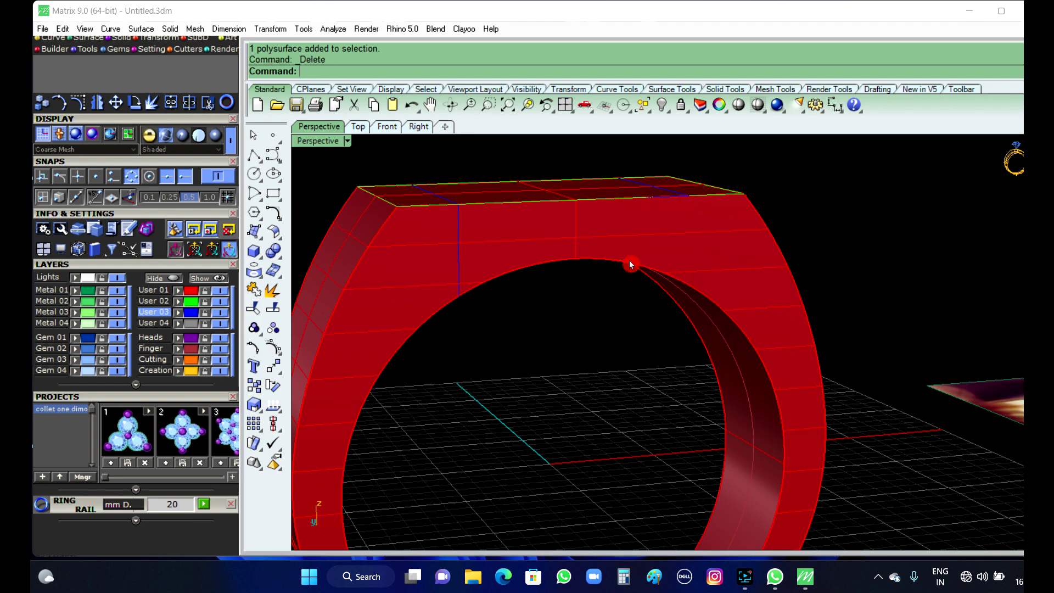
{"action": "left_click", "coordinate": [458, 266]}
{"action": "key", "text": "Delete"}
{"action": "scroll", "coordinate": [508, 339], "scroll_direction": "down", "scroll_amount": 6}
{"action": "right_click_drag", "start_coordinate": [623, 329], "coordinate": [577, 352]}
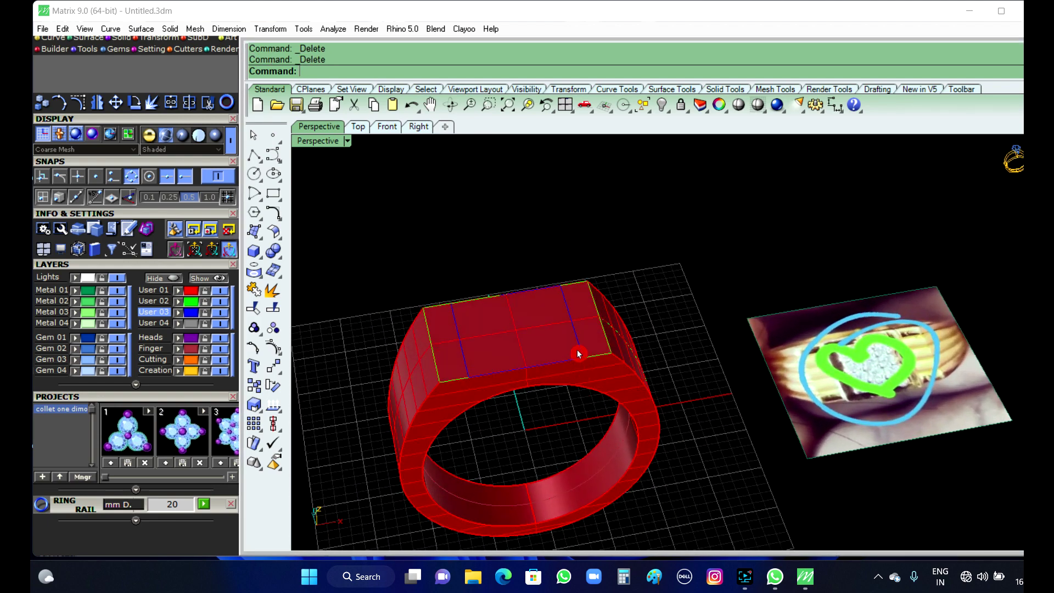
- Check the projected square on the ring's flat top and examine the setting's border in the heart reference photo
{"action": "scroll", "coordinate": [577, 351], "scroll_direction": "up", "scroll_amount": 4}
{"action": "scroll", "coordinate": [715, 355], "scroll_direction": "down", "scroll_amount": 3}
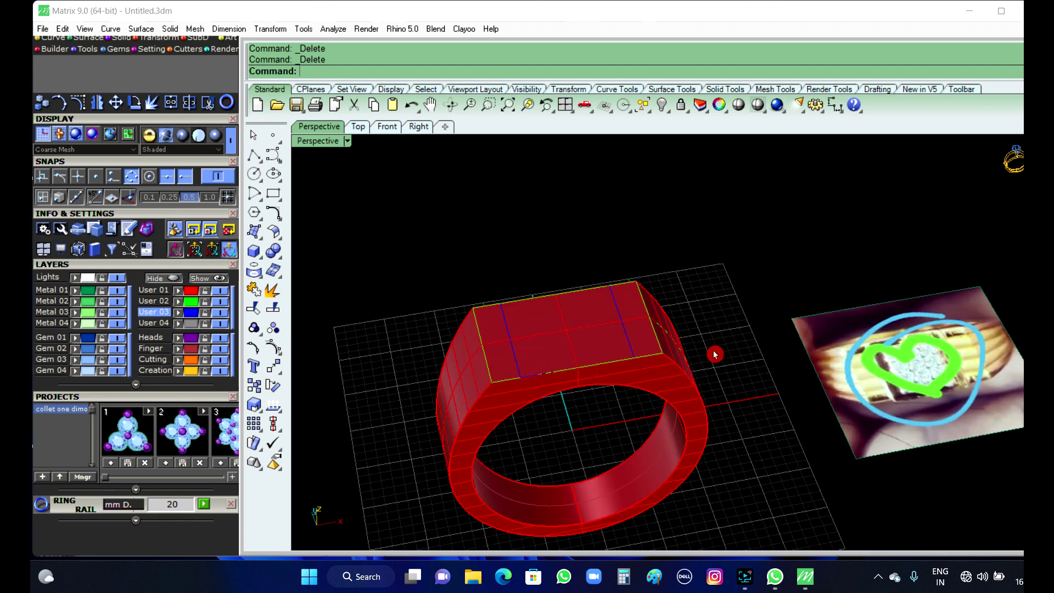
{"action": "right_click_drag", "start_coordinate": [715, 355], "coordinate": [576, 325]}
{"action": "scroll", "coordinate": [576, 325], "scroll_direction": "up", "scroll_amount": 3}
{"action": "left_click", "coordinate": [626, 333]}
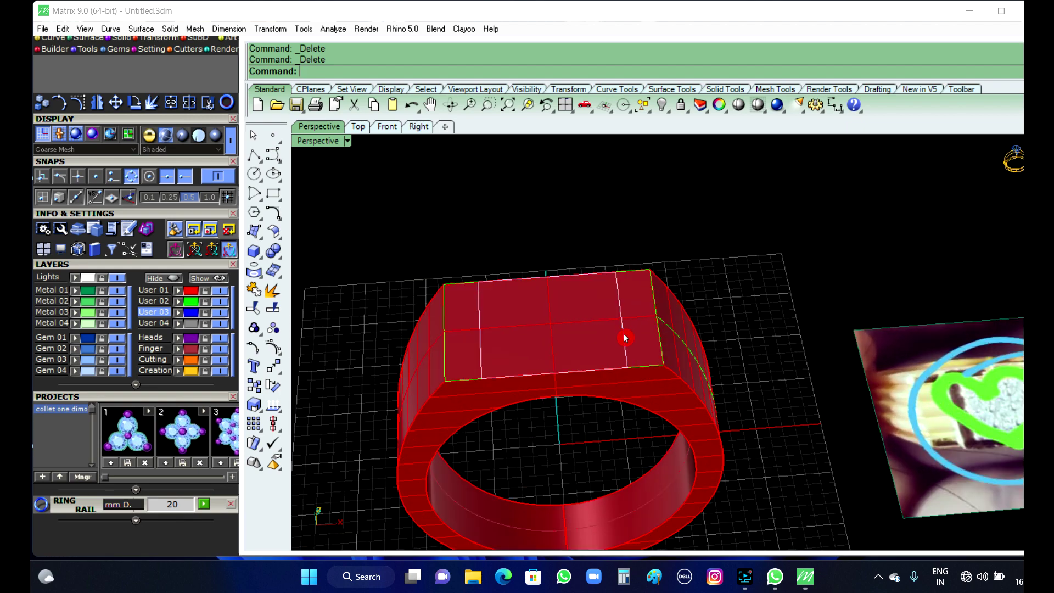
{"action": "left_click", "coordinate": [695, 372]}
{"action": "scroll", "coordinate": [597, 353], "scroll_direction": "down", "scroll_amount": 4}
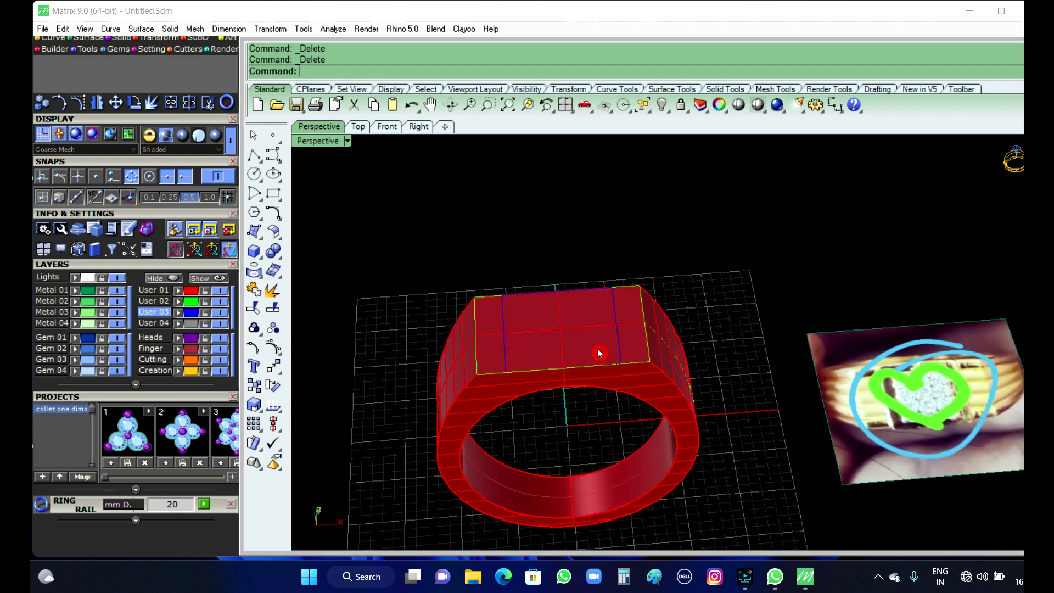
{"action": "scroll", "coordinate": [861, 388], "scroll_direction": "up", "scroll_amount": 6}
{"action": "scroll", "coordinate": [786, 383], "scroll_direction": "up", "scroll_amount": 2}
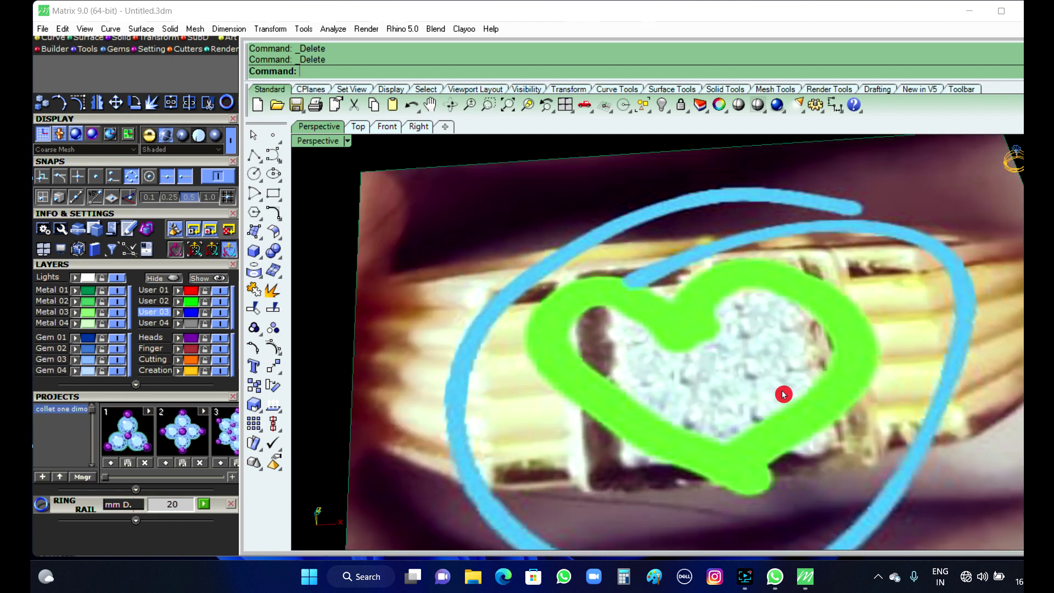
{"action": "scroll", "coordinate": [696, 437], "scroll_direction": "up", "scroll_amount": 2}
{"action": "scroll", "coordinate": [614, 445], "scroll_direction": "up", "scroll_amount": 3}
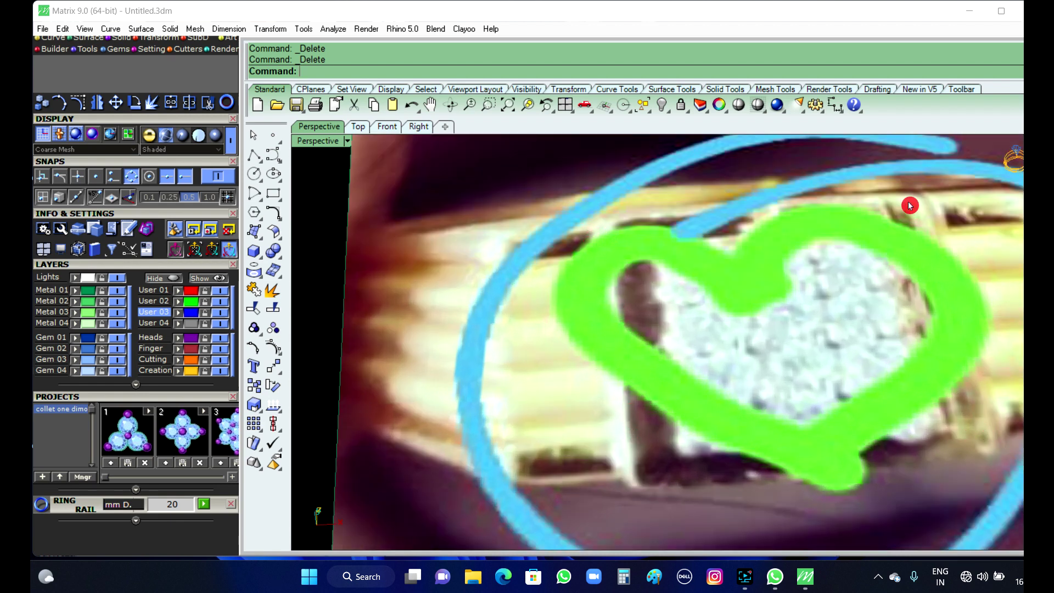
{"action": "scroll", "coordinate": [898, 342], "scroll_direction": "down", "scroll_amount": 7}
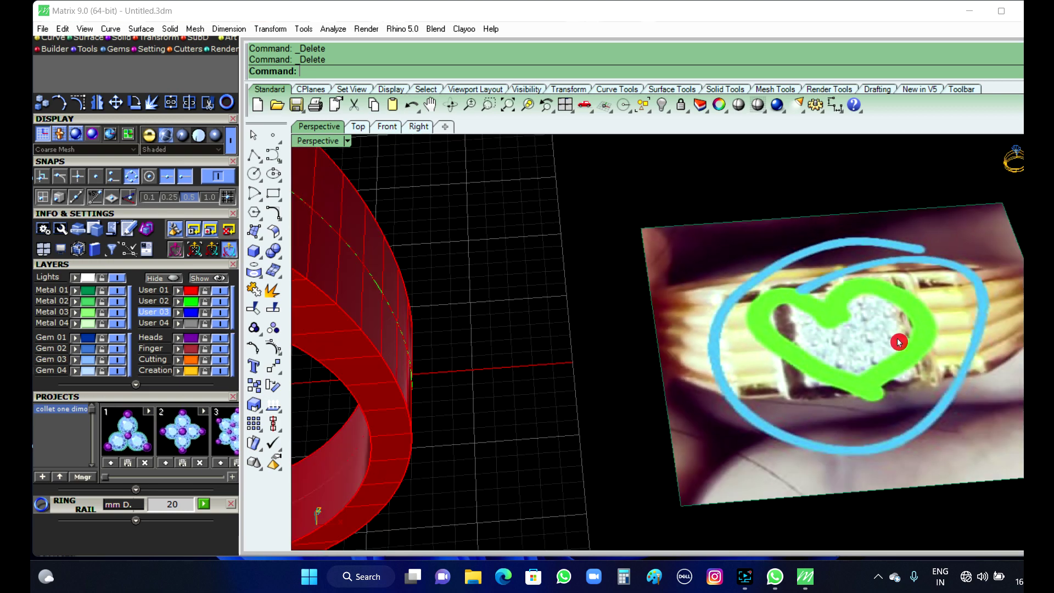
{"action": "scroll", "coordinate": [597, 310], "scroll_direction": "up", "scroll_amount": 3}
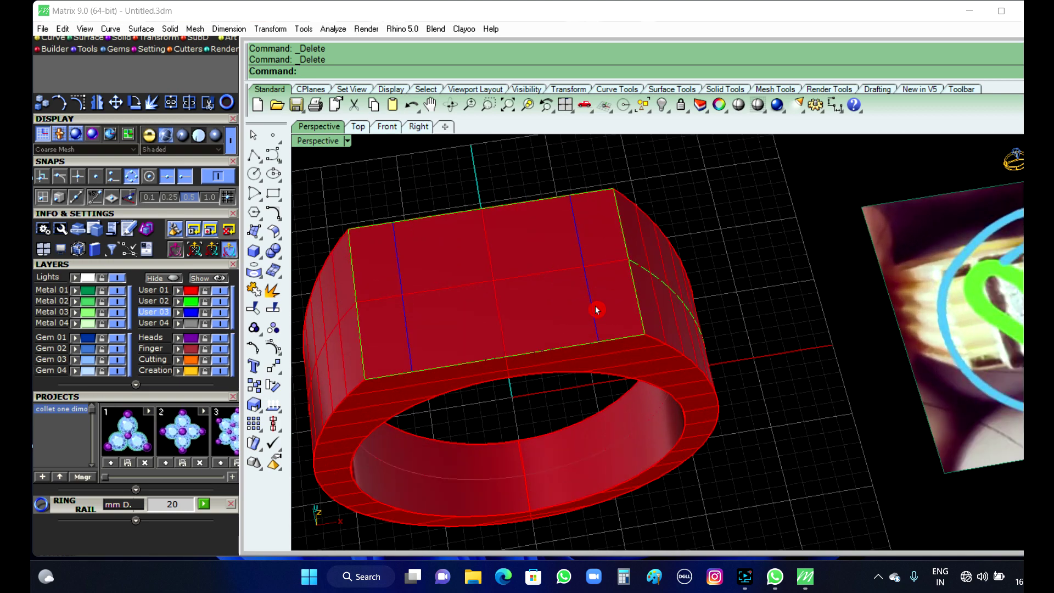
- Offset the square on the ring's flat top face inward by 0.5 with OffsetCrvOnSrf, flipping the offset direction
{"action": "left_click", "coordinate": [593, 311], "text": "ctrl+shift"}
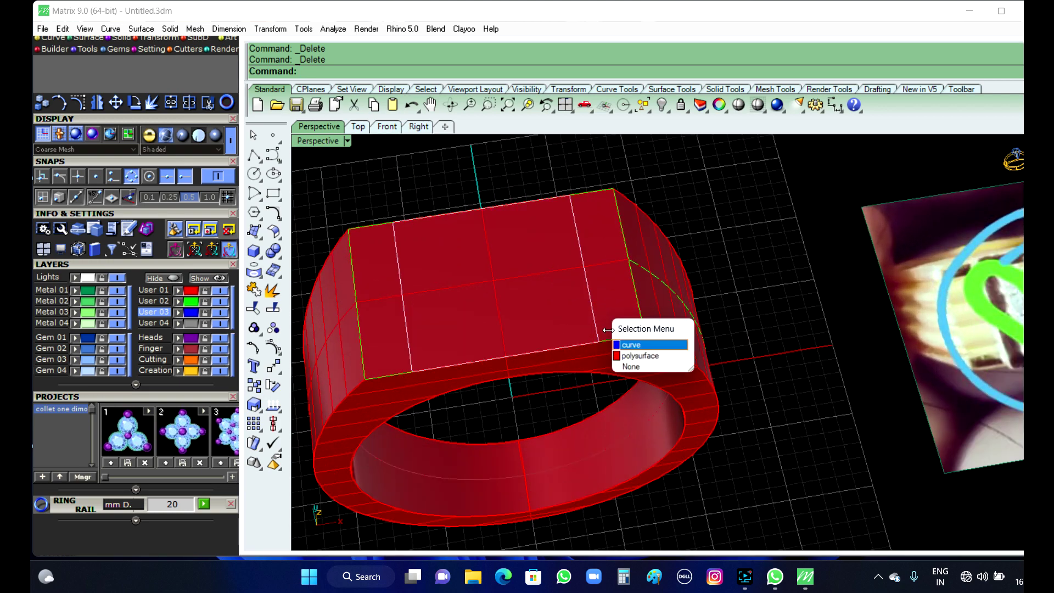
{"action": "left_click", "coordinate": [635, 346]}
{"action": "type", "text": "OffsetCrvOnSrf"}
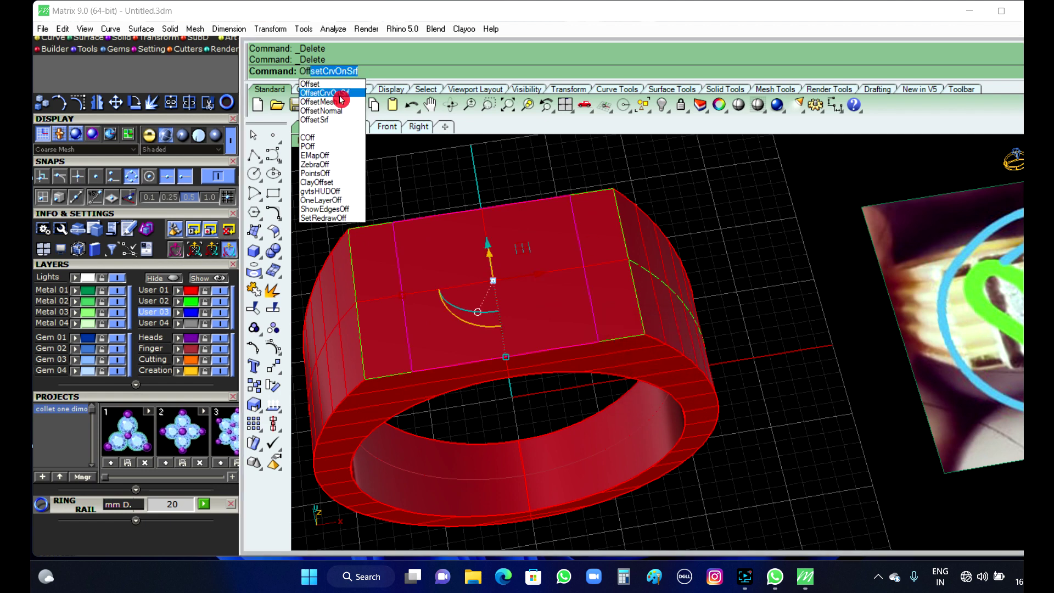
{"action": "left_click", "coordinate": [341, 98]}
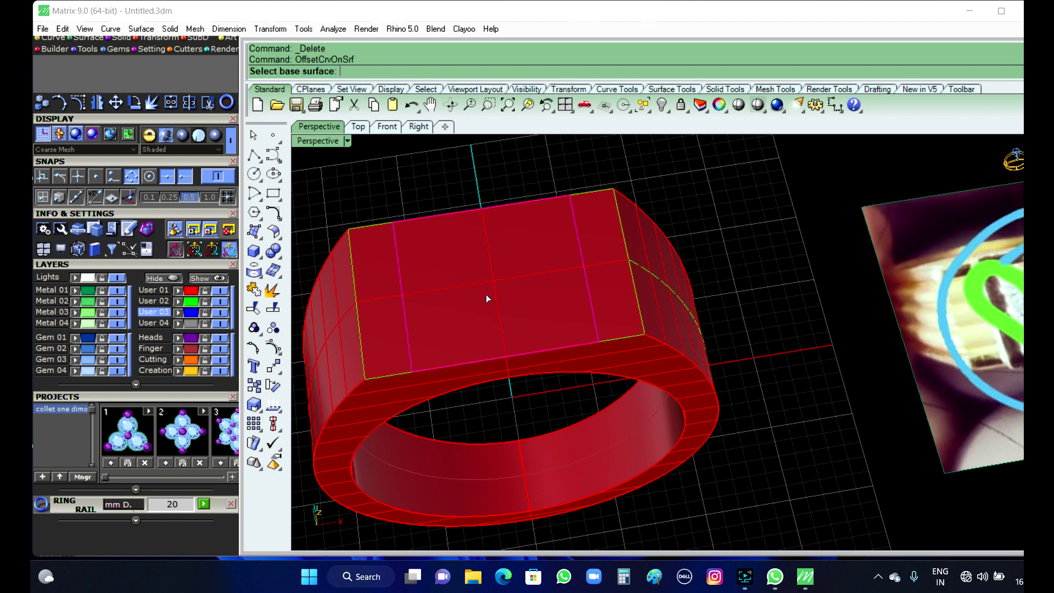
{"action": "left_click", "coordinate": [460, 327]}
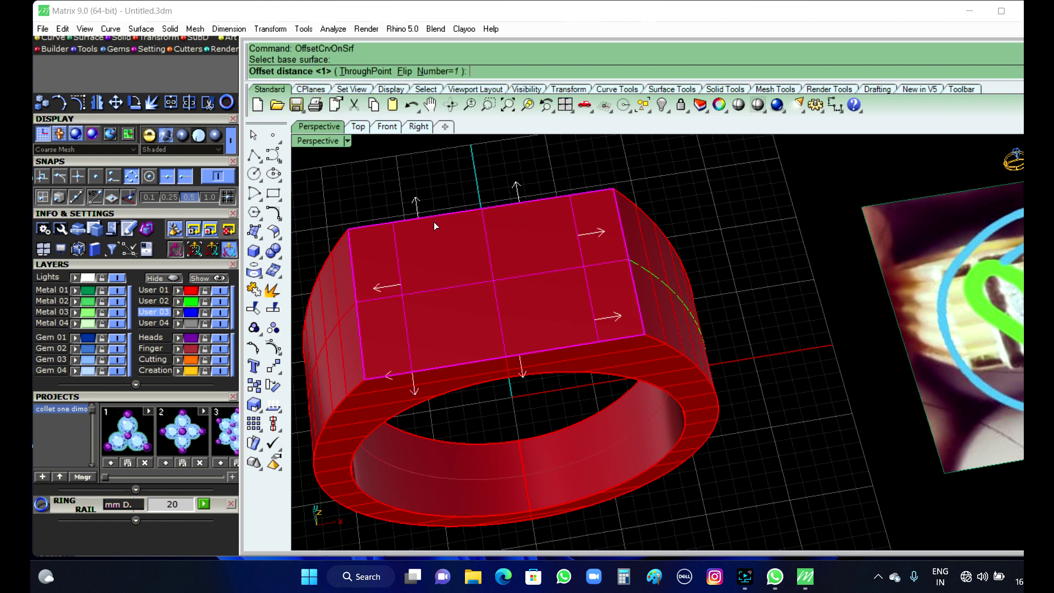
{"action": "left_click", "coordinate": [403, 72]}
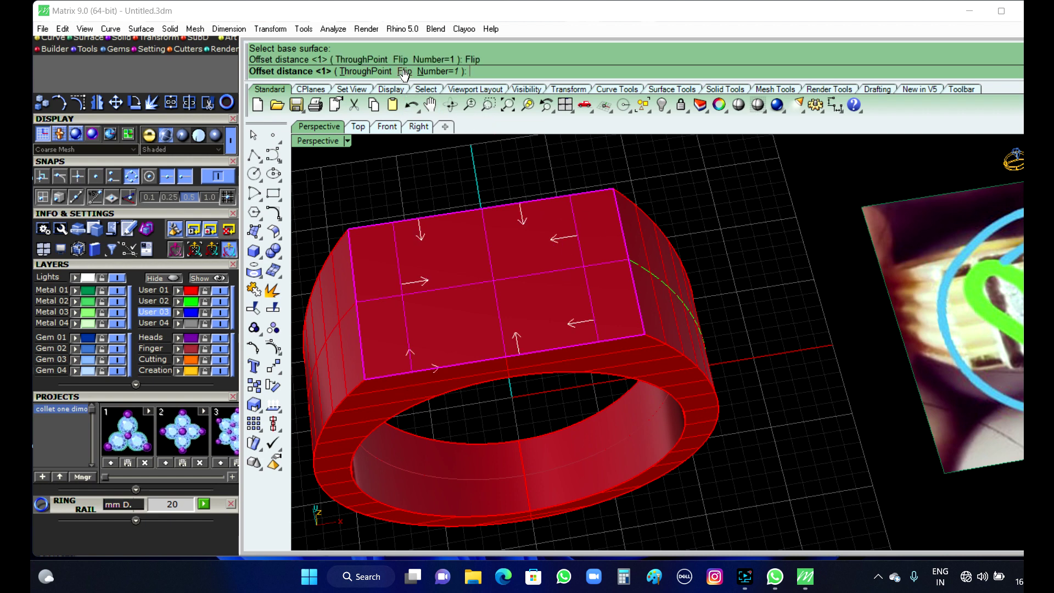
{"action": "scroll", "coordinate": [506, 296], "scroll_direction": "down", "scroll_amount": 3}
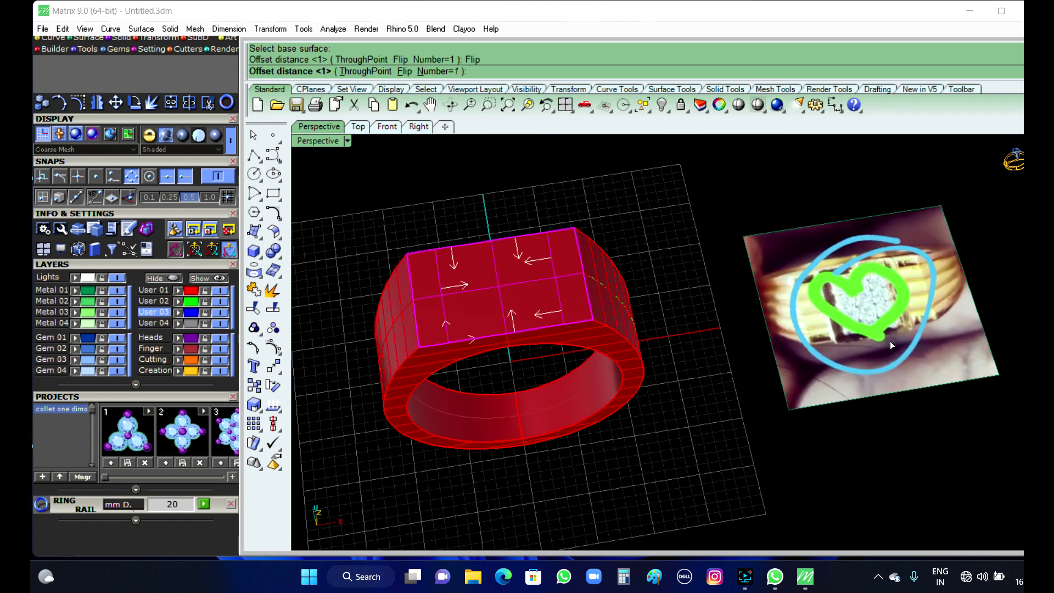
{"action": "scroll", "coordinate": [823, 329], "scroll_direction": "up", "scroll_amount": 6}
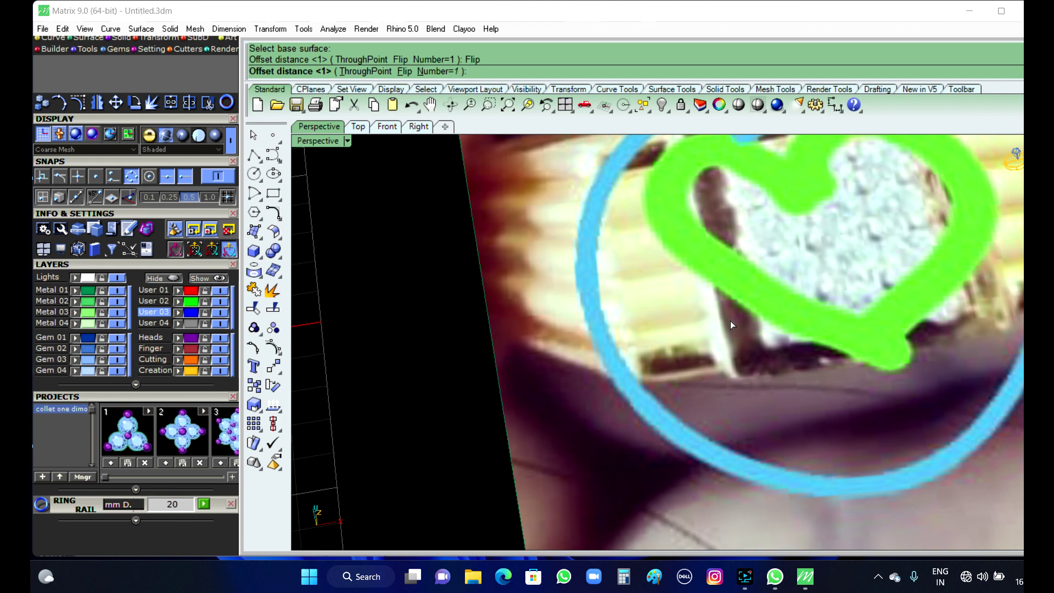
{"action": "scroll", "coordinate": [908, 310], "scroll_direction": "down", "scroll_amount": 5}
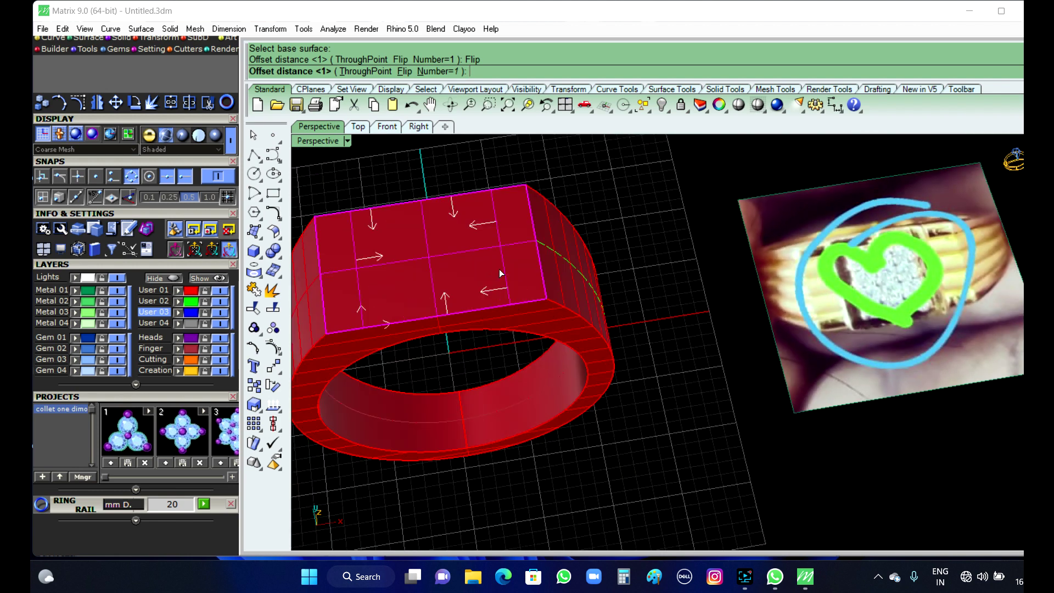
{"action": "scroll", "coordinate": [481, 259], "scroll_direction": "up", "scroll_amount": 2}
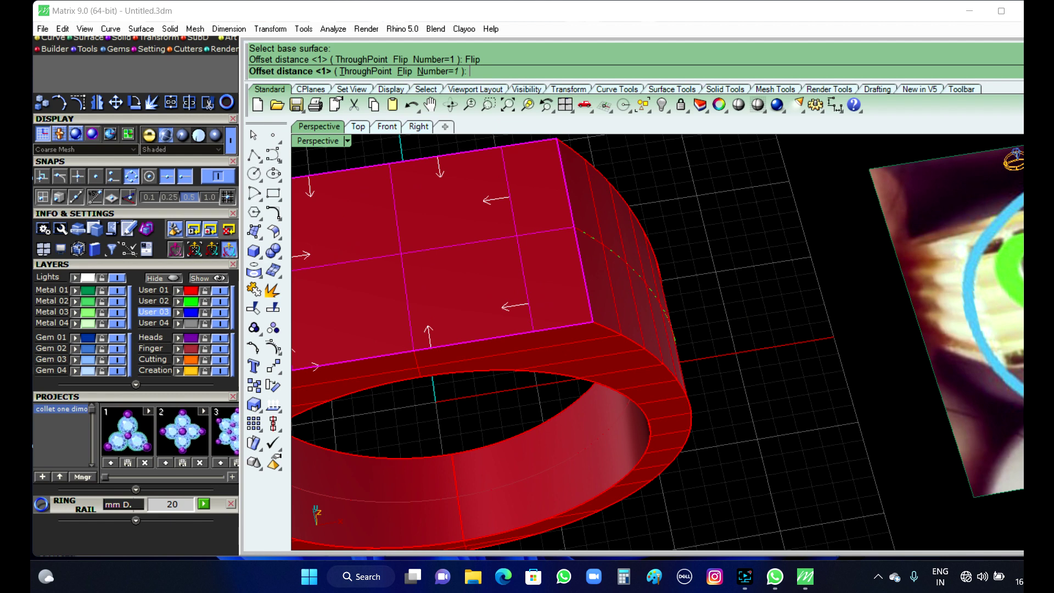
{"action": "key", "text": "Return"}
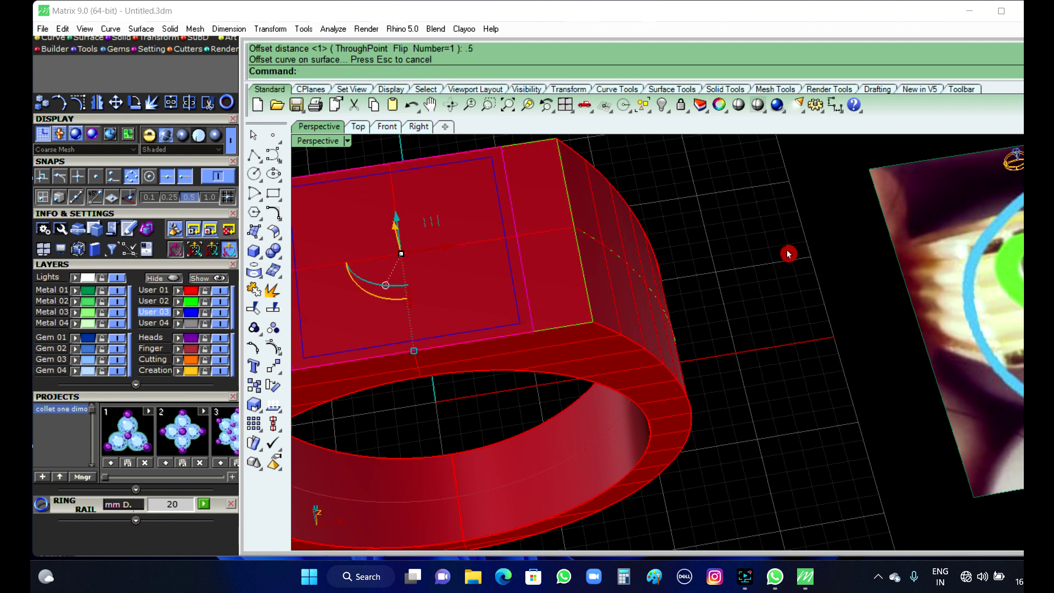
- Compare the double square outline on the ring top with the framed heart setting in the reference photo
{"action": "scroll", "coordinate": [940, 289], "scroll_direction": "down", "scroll_amount": 4}
{"action": "scroll", "coordinate": [957, 291], "scroll_direction": "up", "scroll_amount": 4}
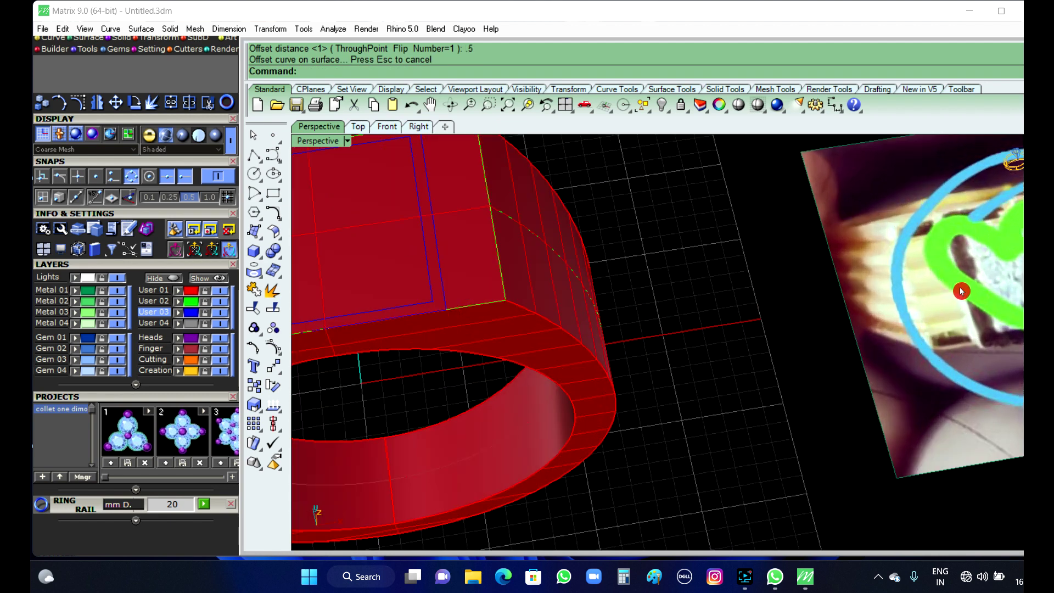
{"action": "scroll", "coordinate": [983, 299], "scroll_direction": "down", "scroll_amount": 3}
{"action": "scroll", "coordinate": [564, 357], "scroll_direction": "down", "scroll_amount": 1}
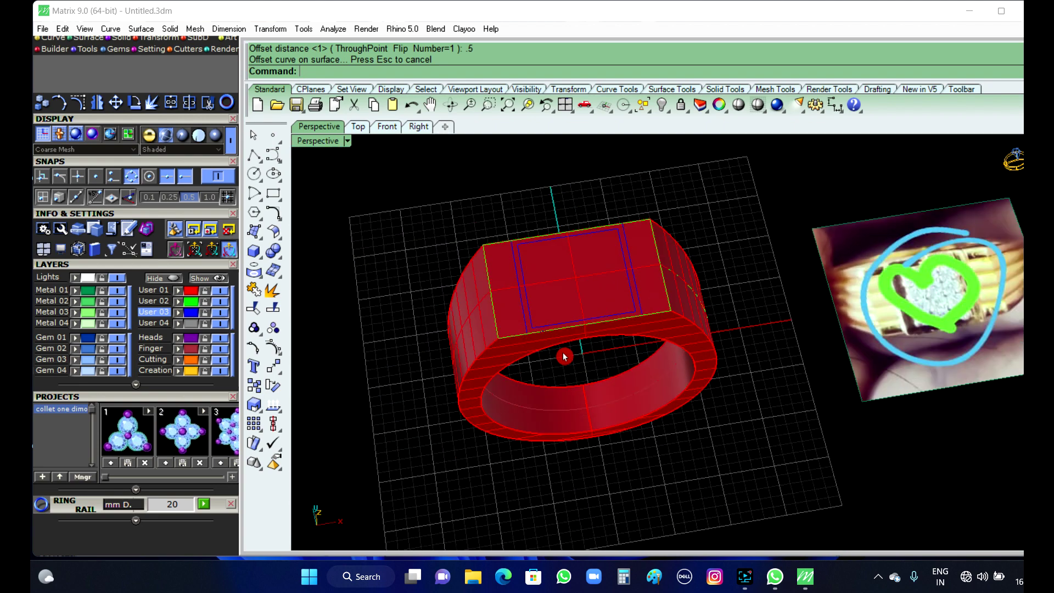
{"action": "scroll", "coordinate": [910, 358], "scroll_direction": "up", "scroll_amount": 5}
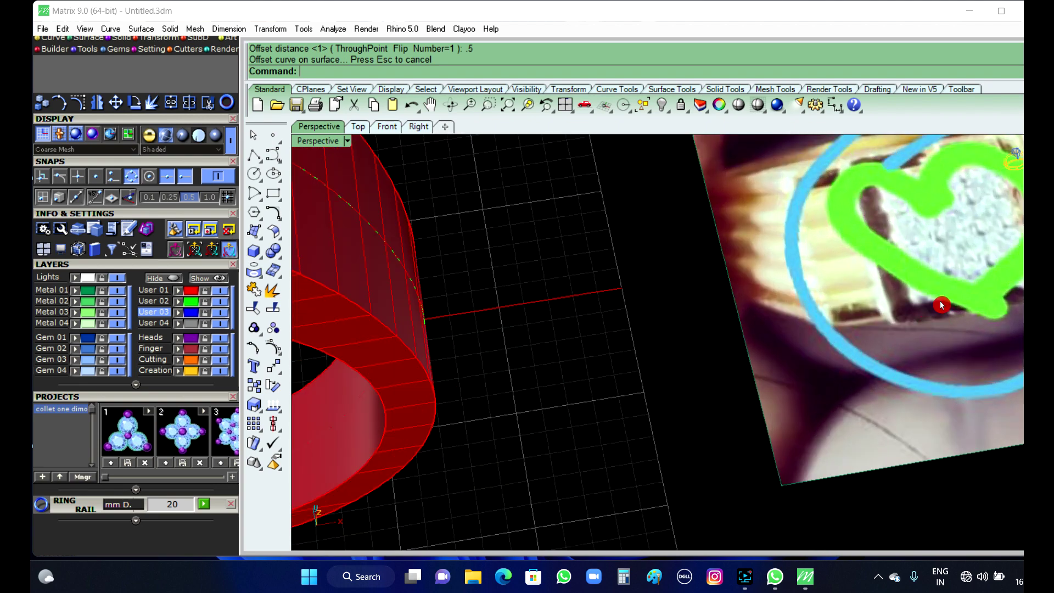
{"action": "scroll", "coordinate": [972, 292], "scroll_direction": "down", "scroll_amount": 4}
{"action": "scroll", "coordinate": [665, 273], "scroll_direction": "up", "scroll_amount": 5}
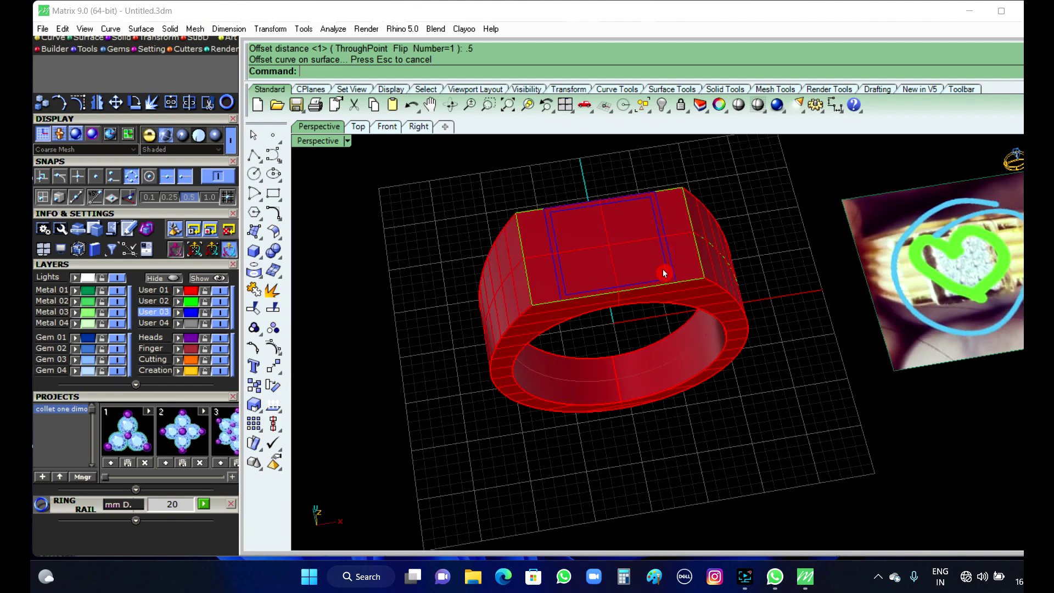
{"action": "scroll", "coordinate": [644, 272], "scroll_direction": "up", "scroll_amount": 1}
- Explode the inner offset square on the ring top into separate segments and check that one side selects individually
{"action": "left_click", "coordinate": [665, 301]}
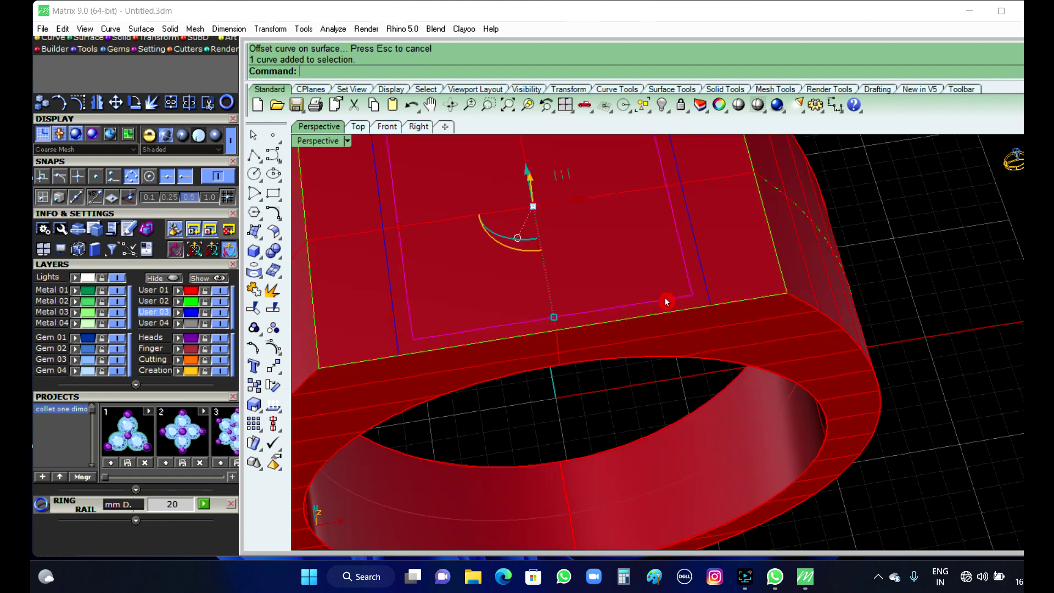
{"action": "scroll", "coordinate": [714, 373], "scroll_direction": "down", "scroll_amount": 3}
{"action": "mouse_move", "coordinate": [715, 360]}
{"action": "right_mouse_down"}
{"action": "mouse_move", "coordinate": [725, 377]}
{"action": "mouse_move", "coordinate": [708, 361]}
{"action": "right_mouse_up"}
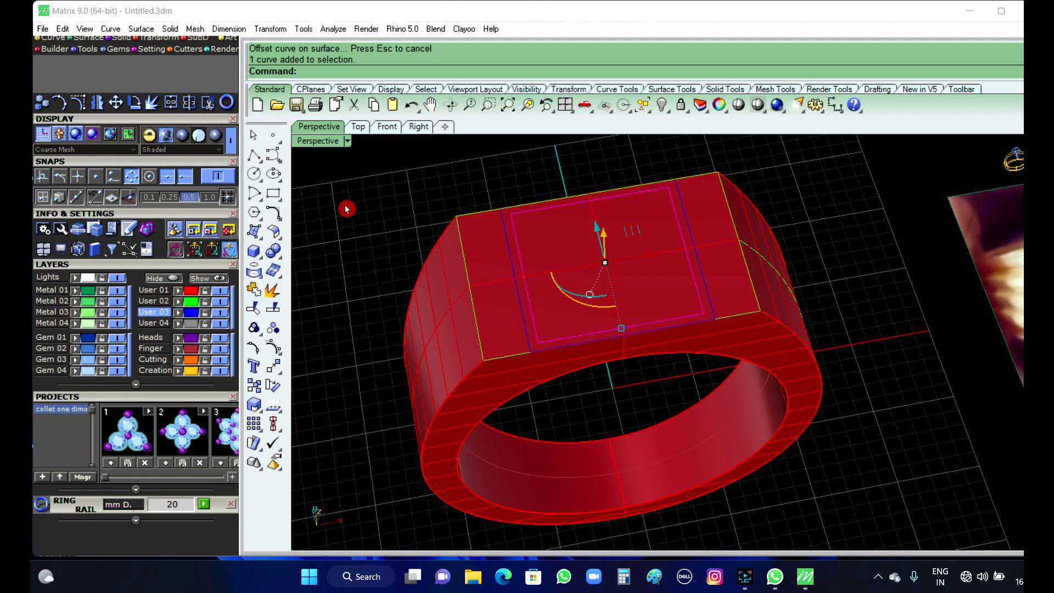
{"action": "left_click", "coordinate": [271, 289]}
{"action": "key", "text": "Escape"}
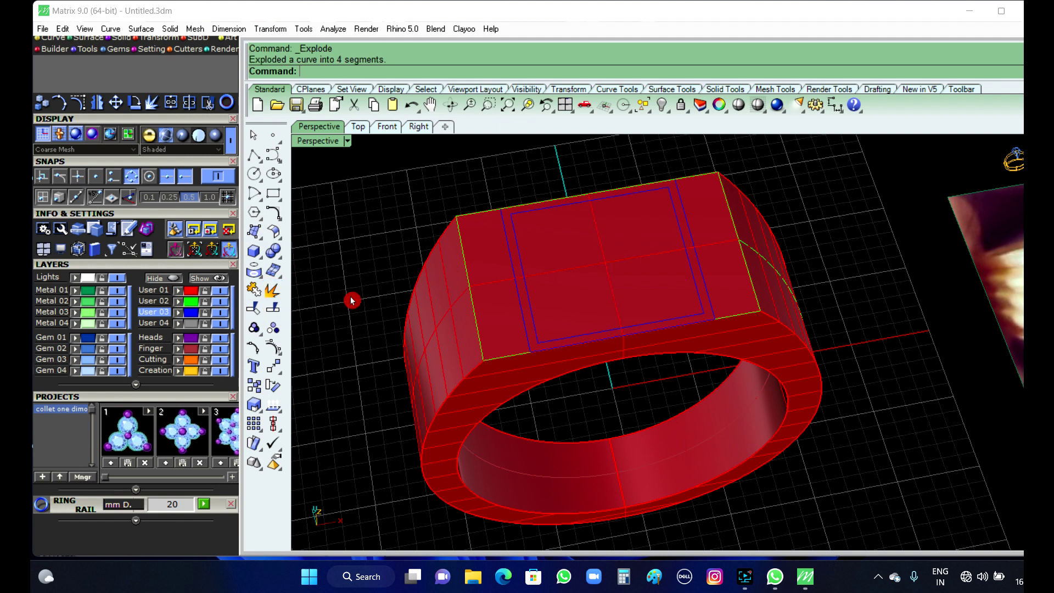
{"action": "left_click", "coordinate": [525, 293]}
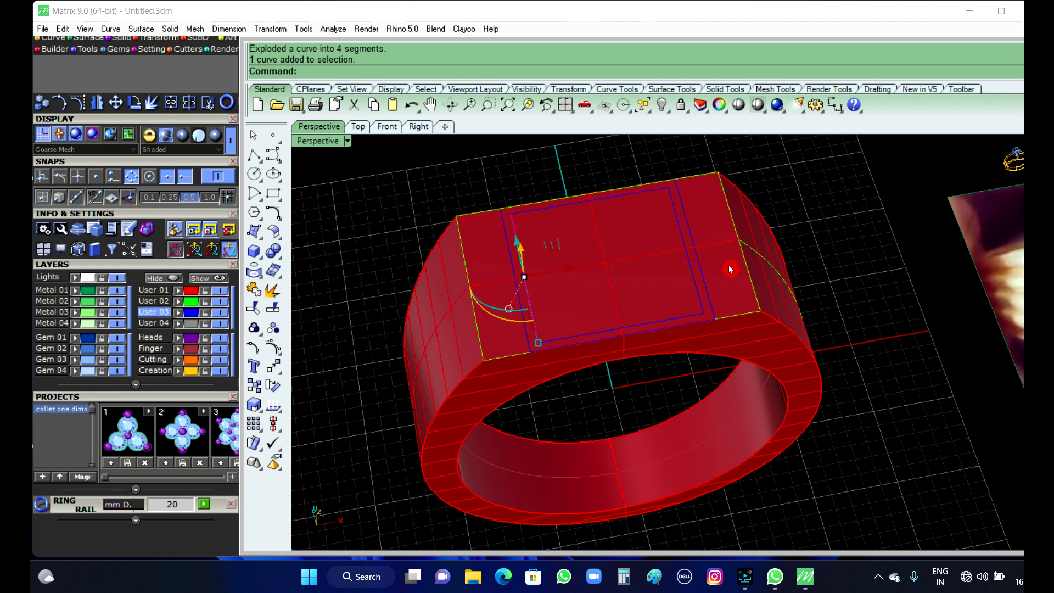
{"action": "key", "text": "Escape"}
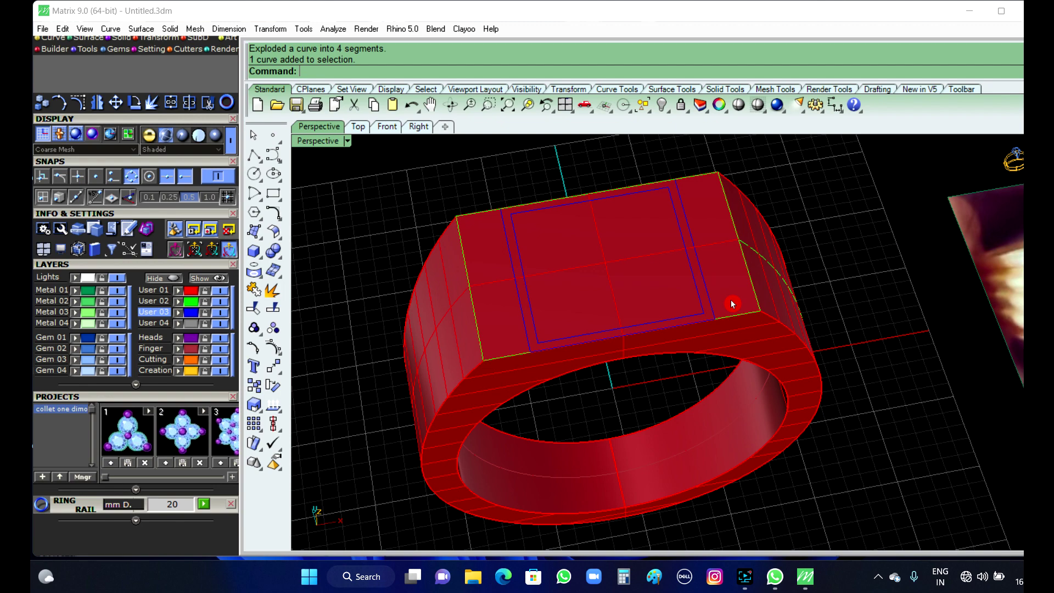
- Create a Sweep 2 Rails surface inside the inner square on the ring top, using opposite sides as rails and an adjoining side as cross section
{"action": "right_click_drag", "start_coordinate": [642, 421], "coordinate": [637, 402]}
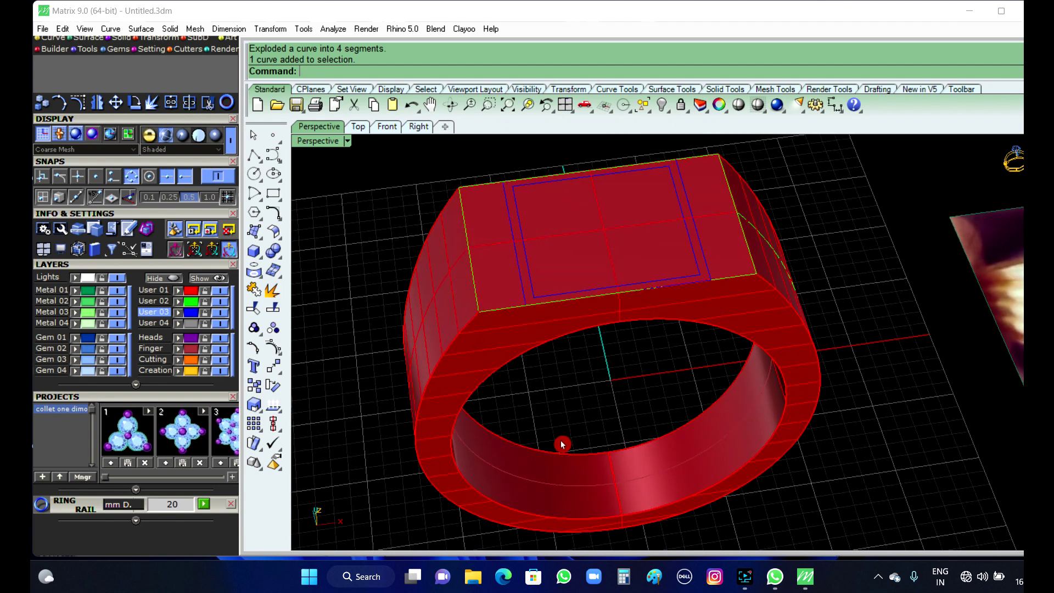
{"action": "scroll", "coordinate": [562, 444], "scroll_direction": "down", "scroll_amount": 5}
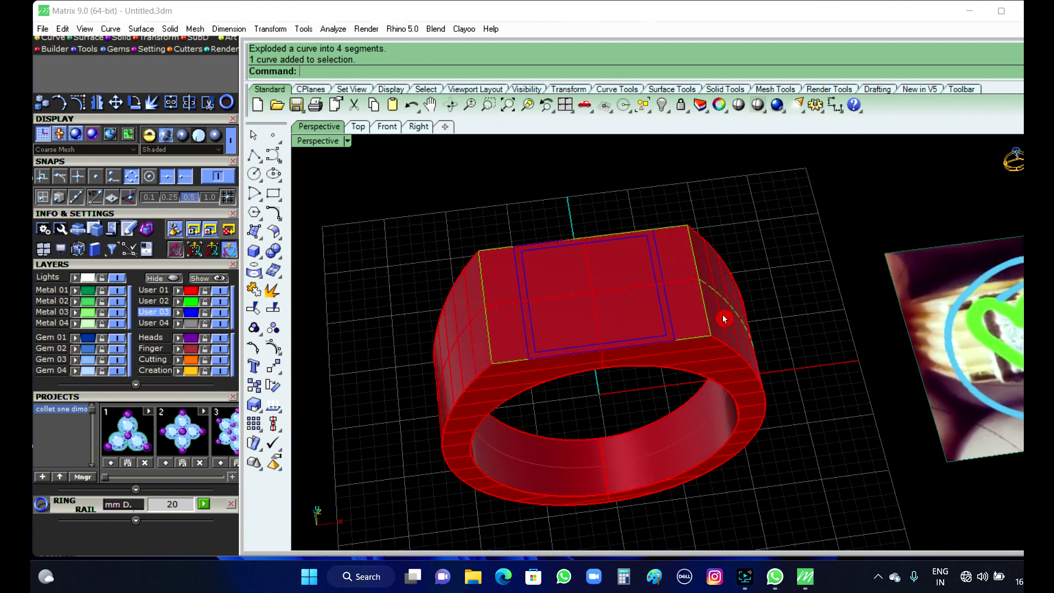
{"action": "key", "text": "Return"}
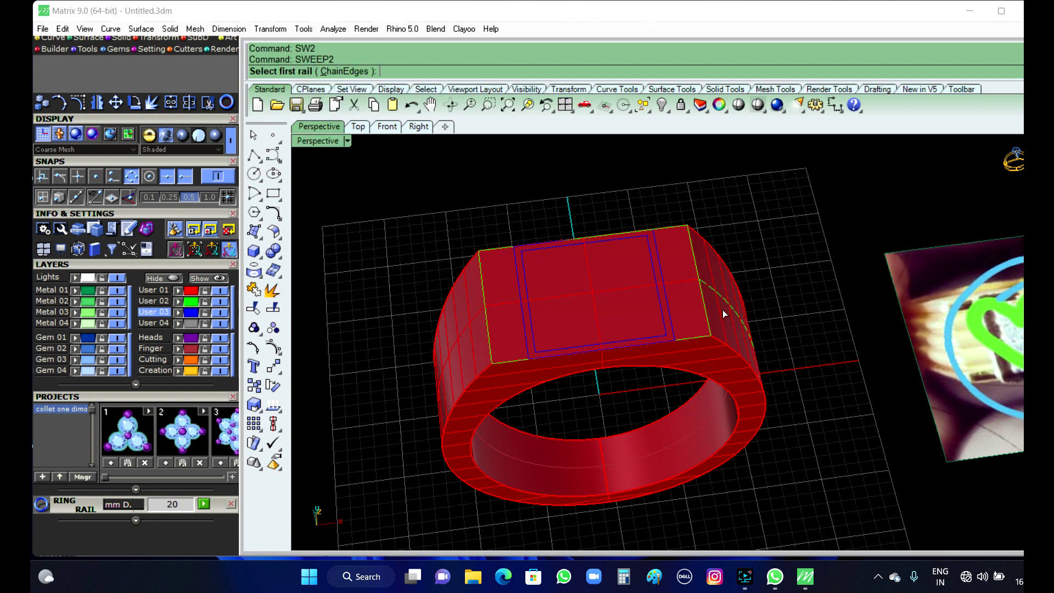
{"action": "scroll", "coordinate": [511, 288], "scroll_direction": "up", "scroll_amount": 3}
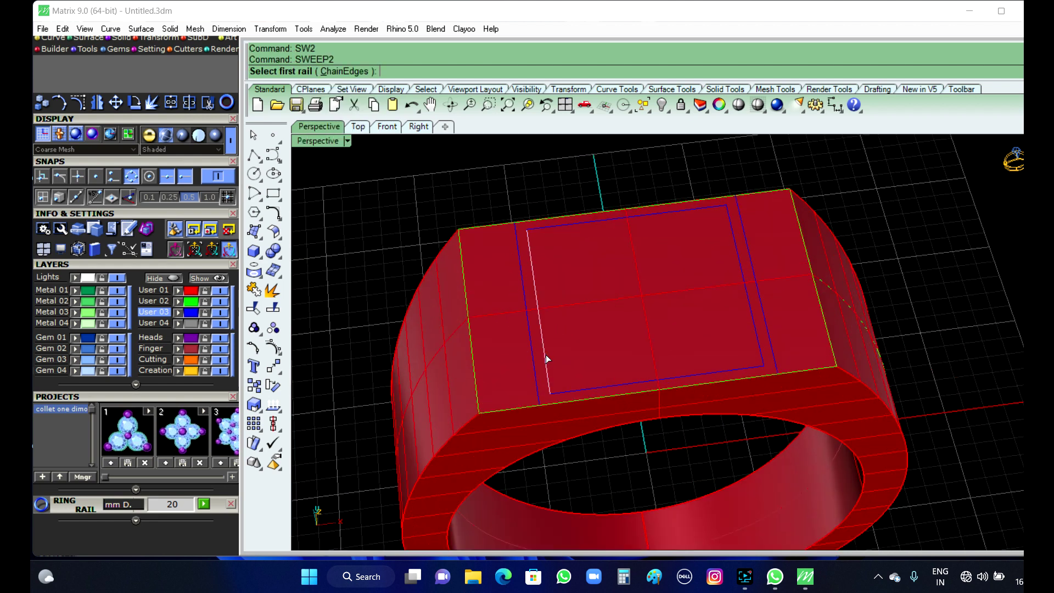
{"action": "left_click", "coordinate": [547, 355]}
{"action": "left_click", "coordinate": [636, 391]}
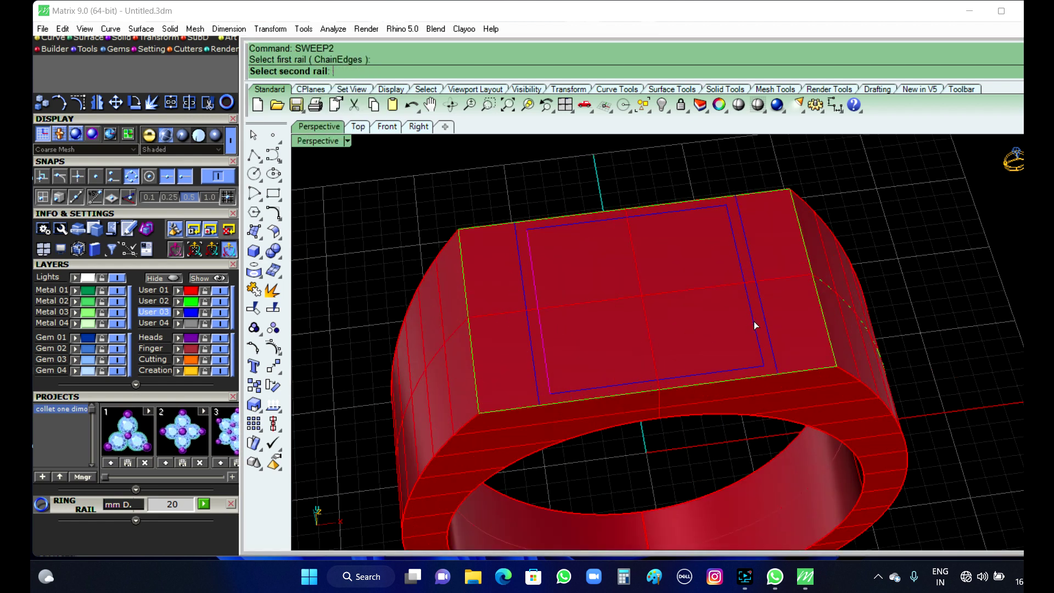
{"action": "left_click", "coordinate": [754, 324]}
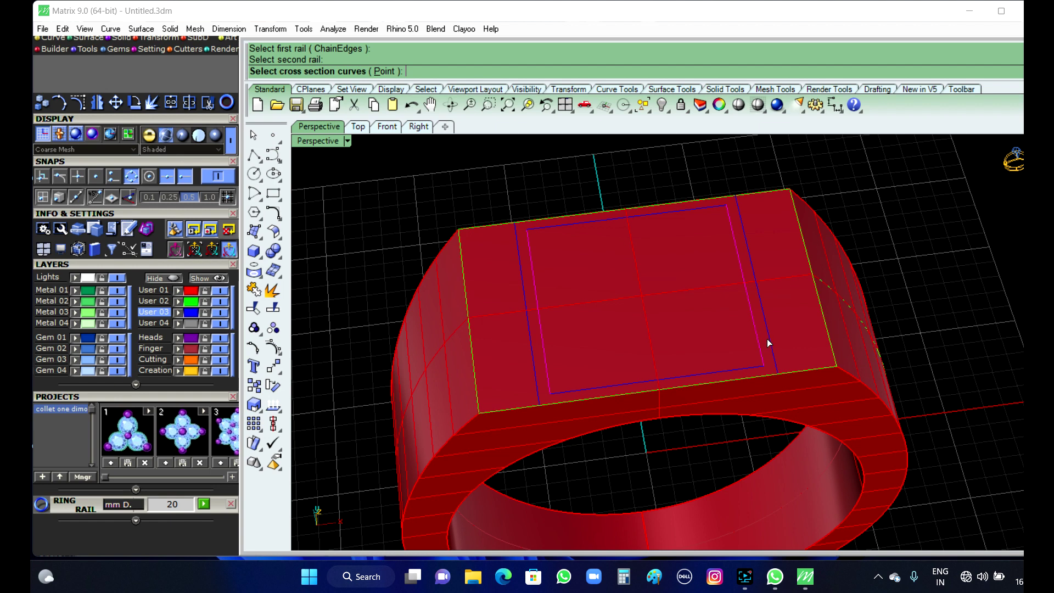
{"action": "left_click", "coordinate": [710, 369]}
{"action": "key", "text": "Return"}
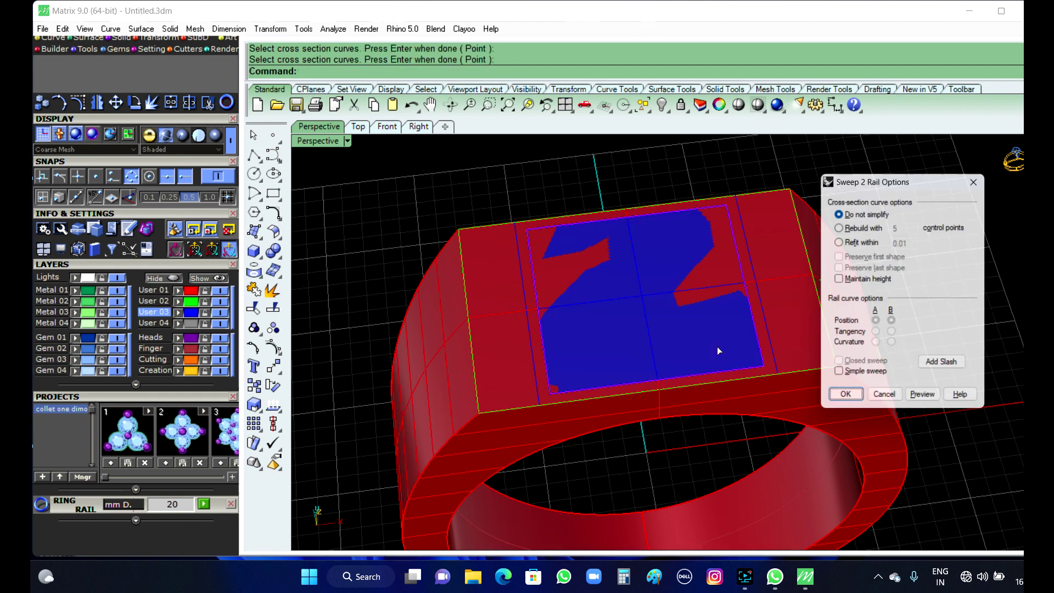
{"action": "left_click", "coordinate": [846, 404]}
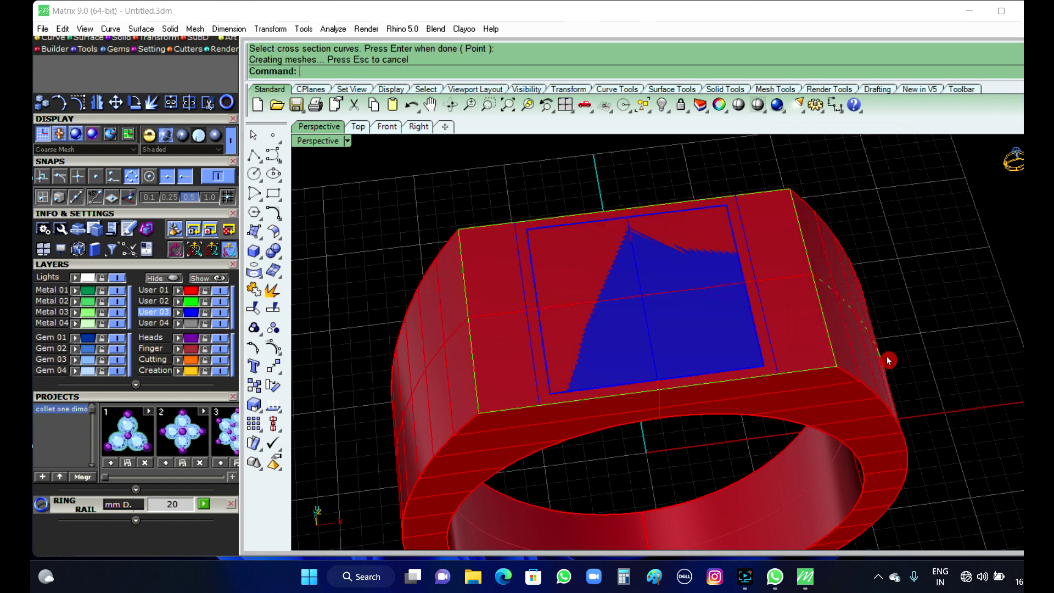
- Offset the inner square surface by 0.5 to both sides as a solid with OffsetSrf
{"action": "right_click_drag", "start_coordinate": [875, 381], "coordinate": [713, 322]}
{"action": "left_click", "coordinate": [600, 259]}
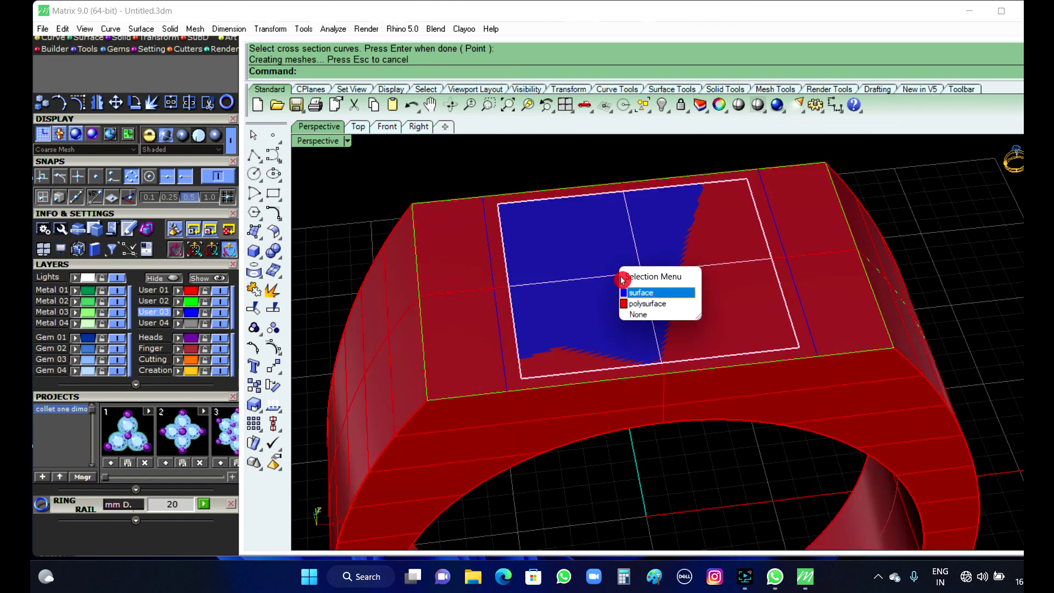
{"action": "left_click", "coordinate": [647, 292]}
{"action": "scroll", "coordinate": [625, 359], "scroll_direction": "down", "scroll_amount": 5}
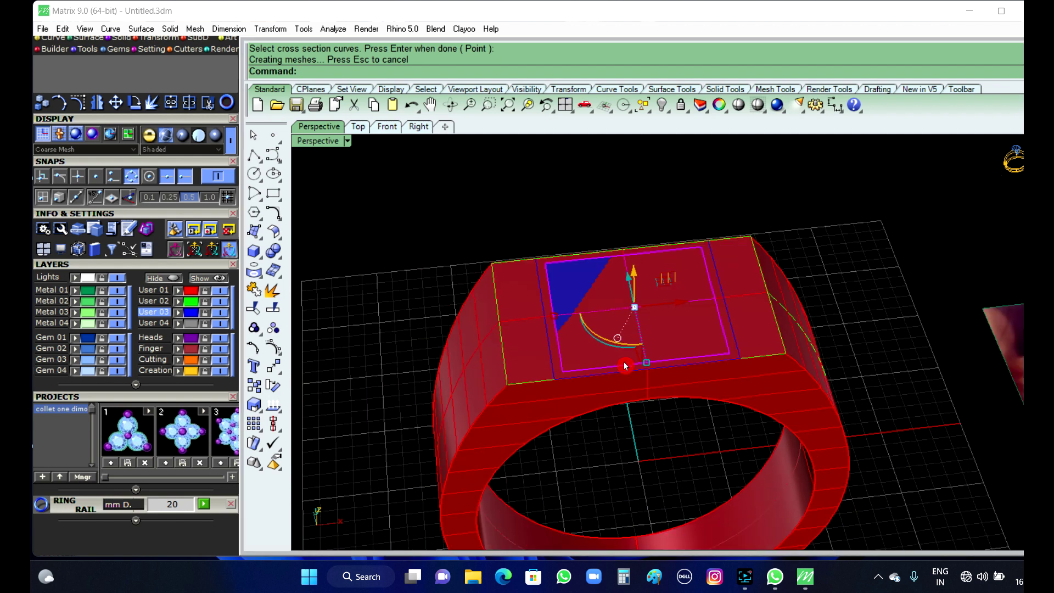
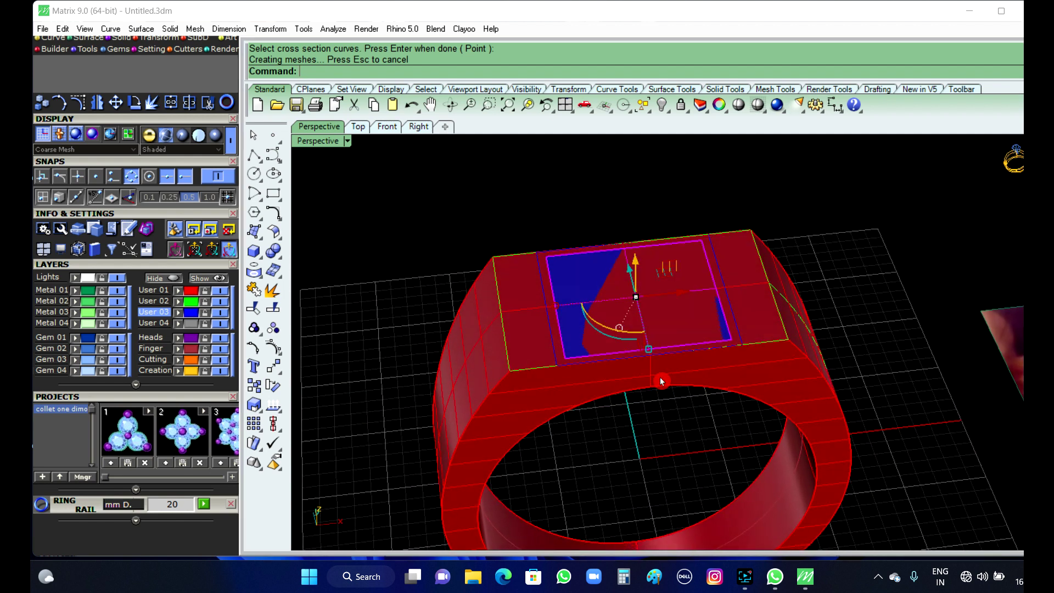
{"action": "scroll", "coordinate": [800, 317], "scroll_direction": "up", "scroll_amount": 2}
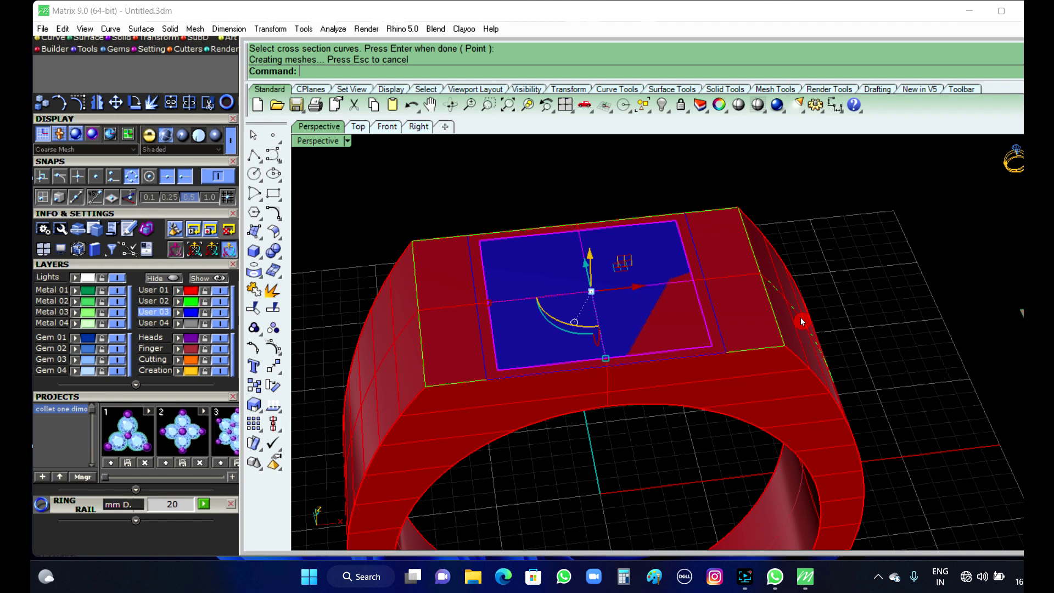
{"action": "type", "text": "ffsetCrvOnSrf"}
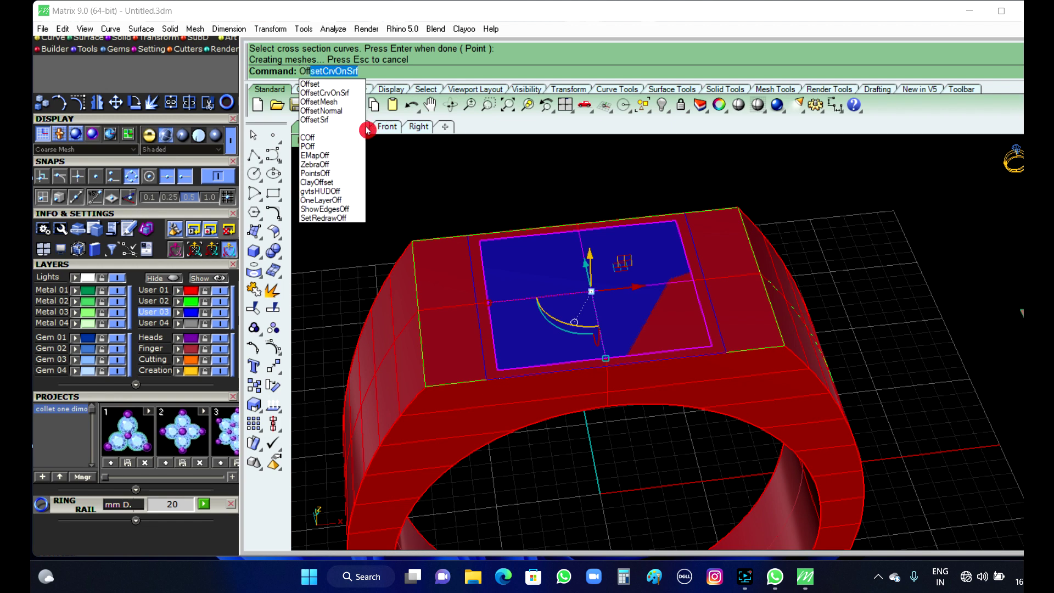
{"action": "left_click", "coordinate": [329, 120]}
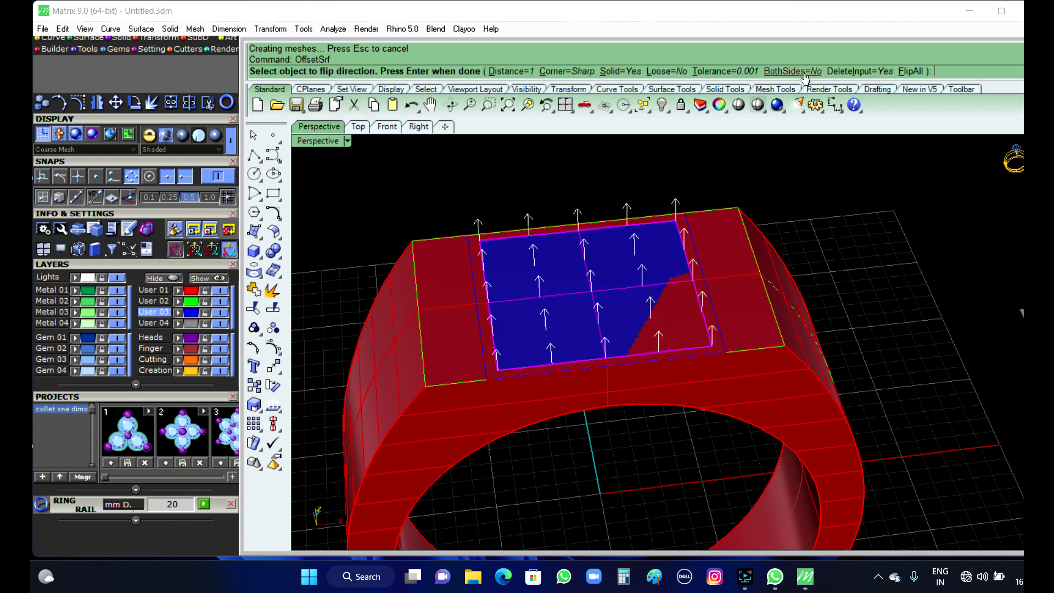
{"action": "left_click", "coordinate": [805, 77]}
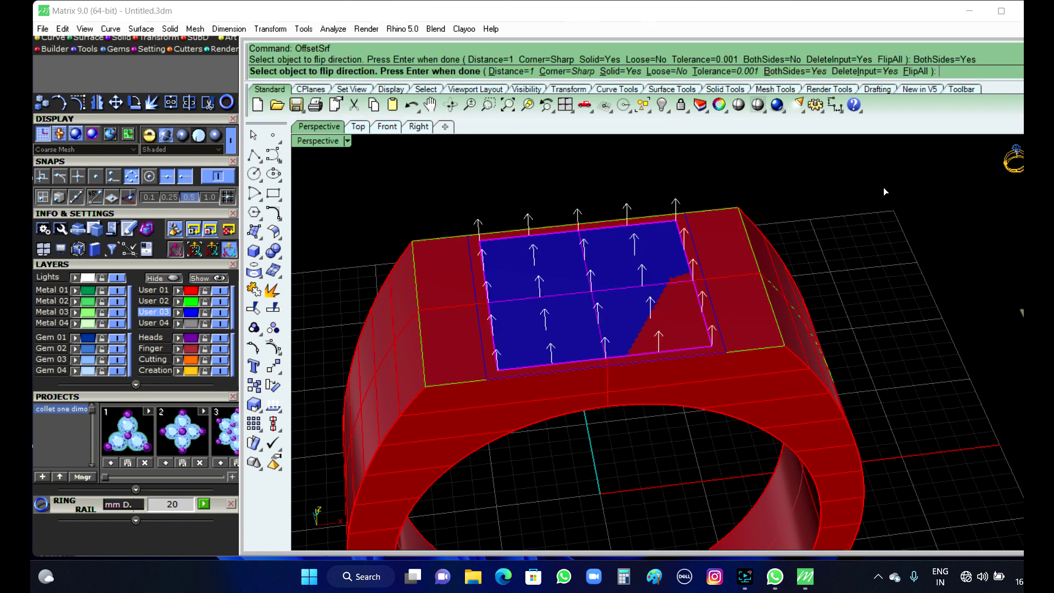
{"action": "type", "text": ".5"}
{"action": "key", "text": "Return"}
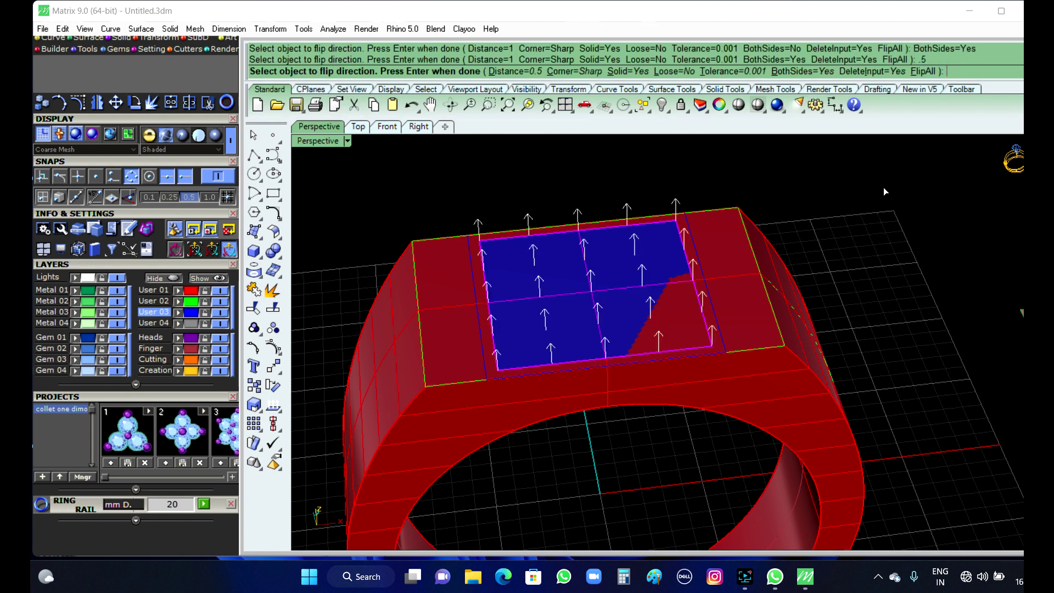
{"action": "key", "text": "Return"}
- Check in the Front and Perspective views how the offset square solid sits through the ring's flat top
{"action": "right_click_drag", "start_coordinate": [909, 278], "coordinate": [708, 311]}
{"action": "left_click", "coordinate": [391, 126]}
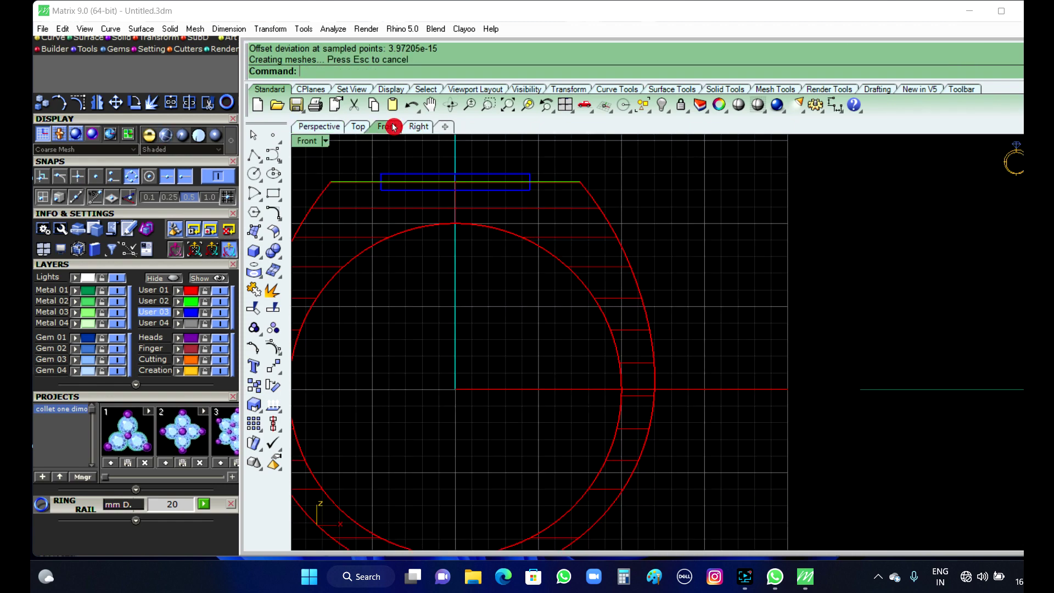
{"action": "scroll", "coordinate": [416, 215], "scroll_direction": "up", "scroll_amount": 1}
{"action": "scroll", "coordinate": [549, 291], "scroll_direction": "up", "scroll_amount": 1}
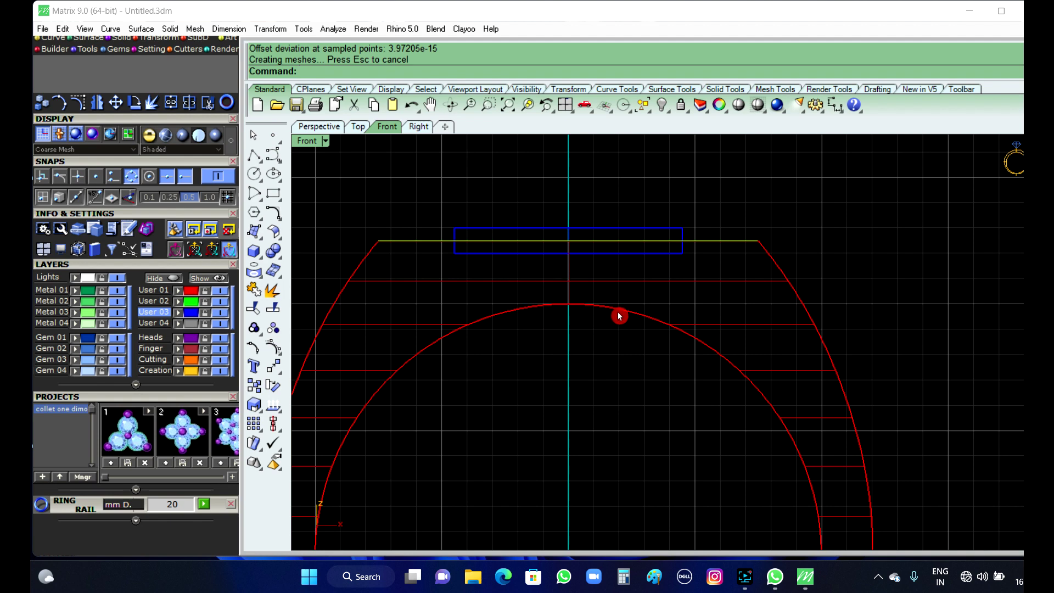
{"action": "scroll", "coordinate": [618, 315], "scroll_direction": "up", "scroll_amount": 1}
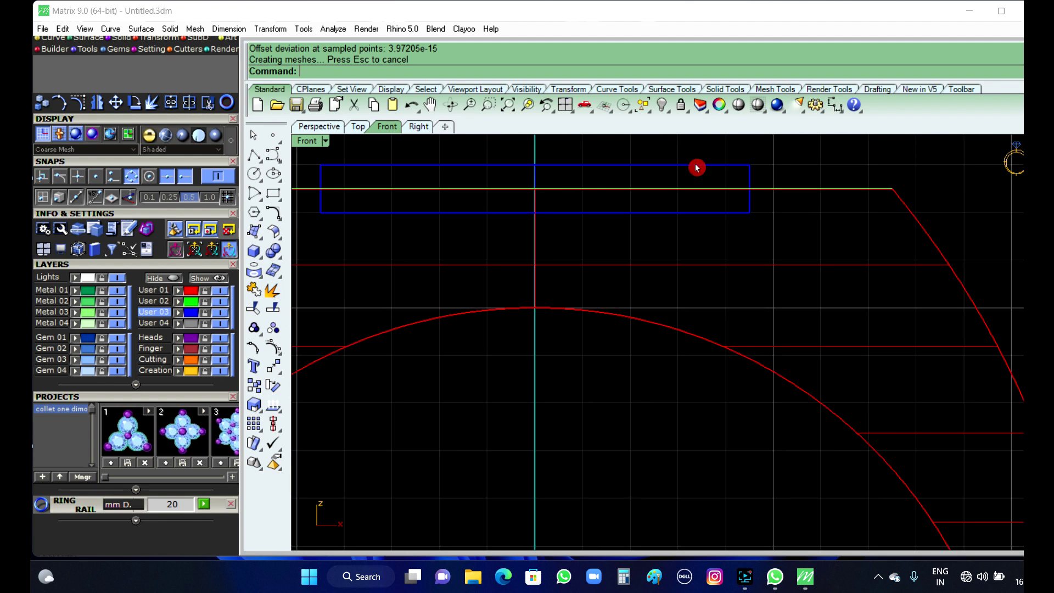
{"action": "left_click", "coordinate": [324, 130]}
{"action": "scroll", "coordinate": [511, 225], "scroll_direction": "down", "scroll_amount": 2}
{"action": "right_click_drag", "start_coordinate": [516, 228], "coordinate": [714, 306]}
{"action": "scroll", "coordinate": [649, 306], "scroll_direction": "up", "scroll_amount": 4}
- Subtract the square solid from the ring body with BooleanDifference to cut a recess in the flat top
{"action": "left_click", "coordinate": [704, 306]}
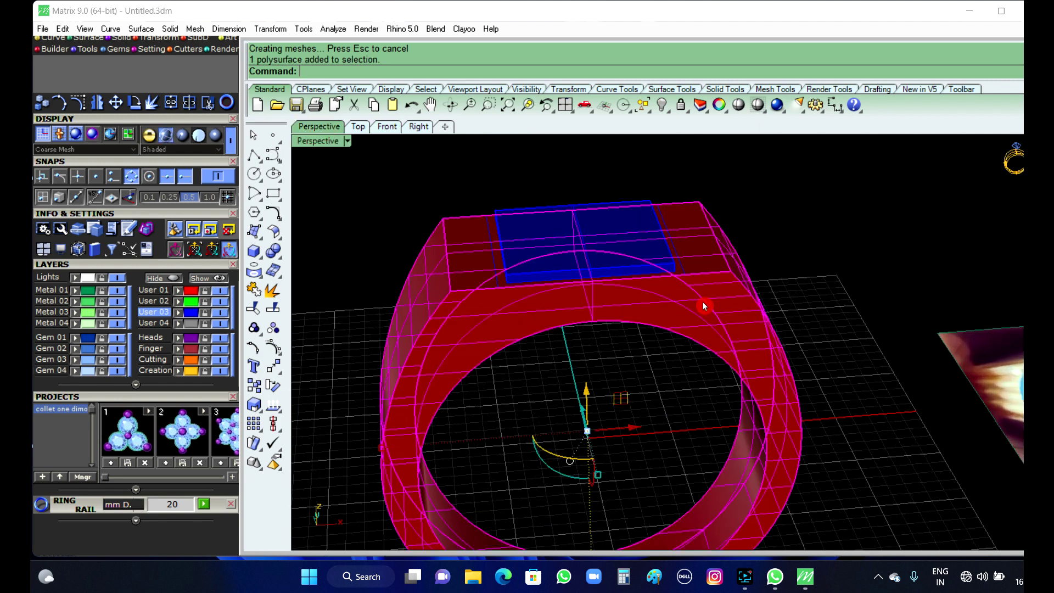
{"action": "left_click", "coordinate": [279, 255]}
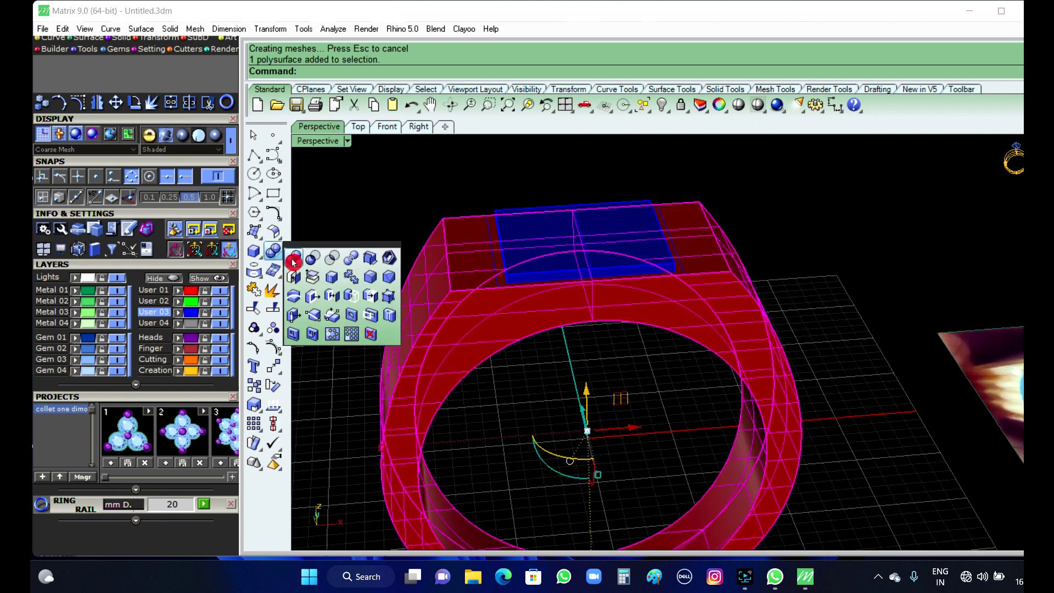
{"action": "left_click", "coordinate": [317, 263]}
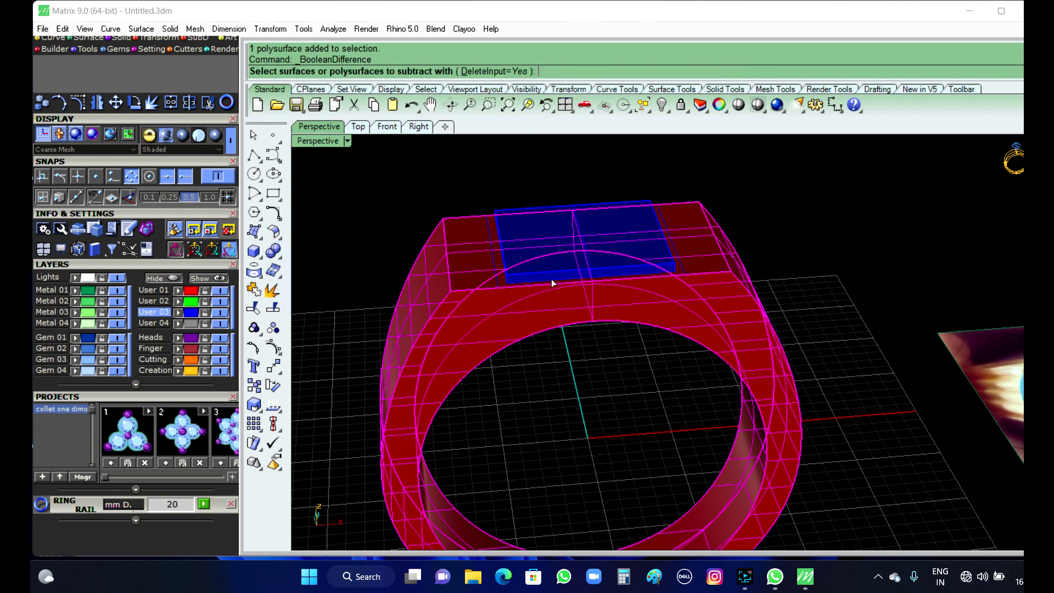
{"action": "scroll", "coordinate": [551, 279], "scroll_direction": "up", "scroll_amount": 3}
{"action": "left_click", "coordinate": [549, 268]}
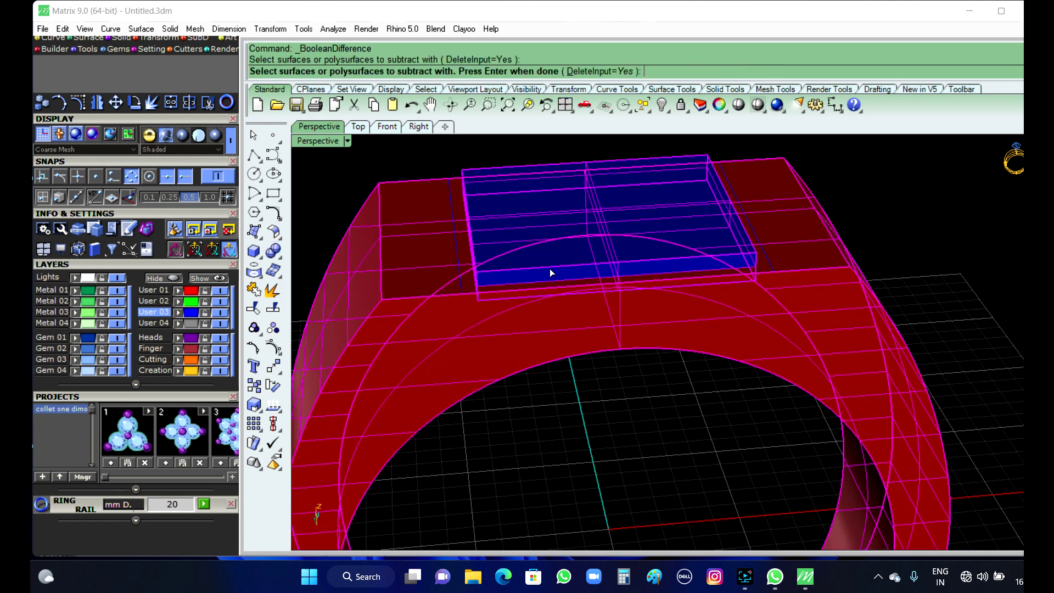
{"action": "key", "text": "Return"}
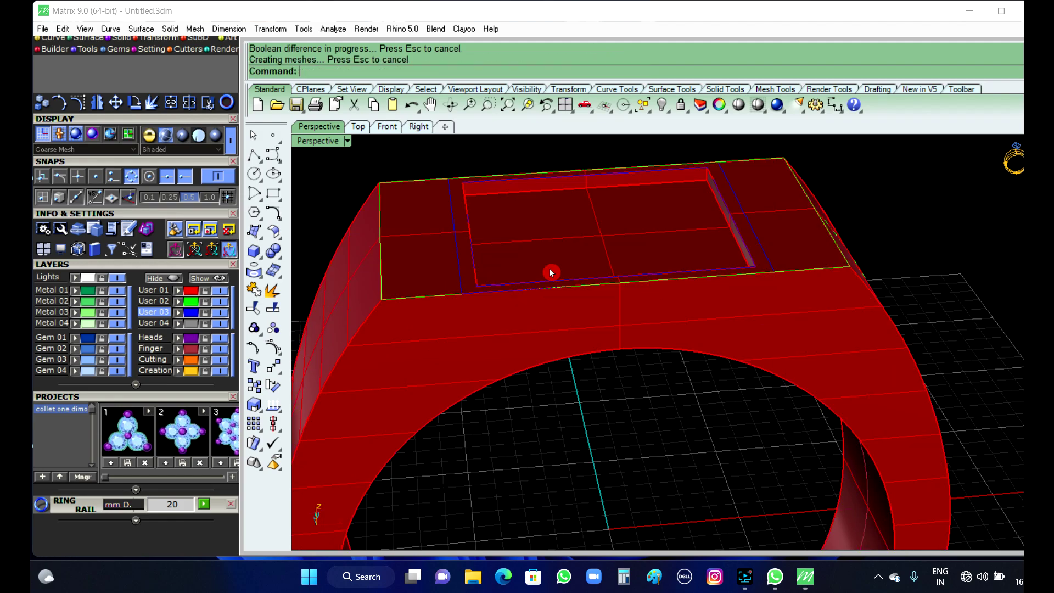
- Compare the square recess with the framed heart setting in the reference photo and inspect one side of the inner outline
{"action": "right_click_drag", "start_coordinate": [548, 270], "coordinate": [516, 278]}
{"action": "scroll", "coordinate": [748, 325], "scroll_direction": "up", "scroll_amount": 2}
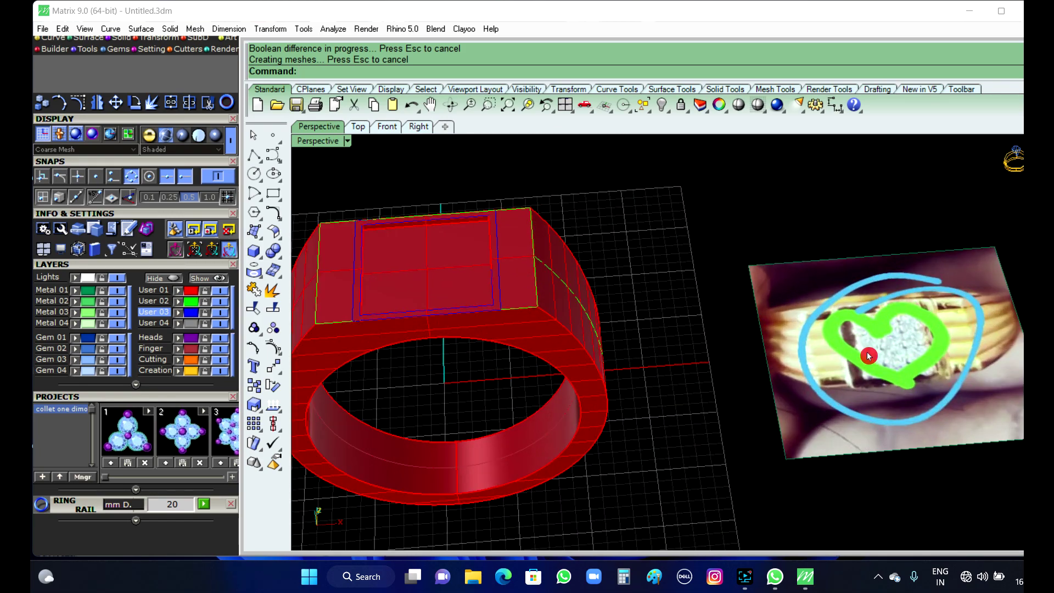
{"action": "scroll", "coordinate": [851, 372], "scroll_direction": "up", "scroll_amount": 3}
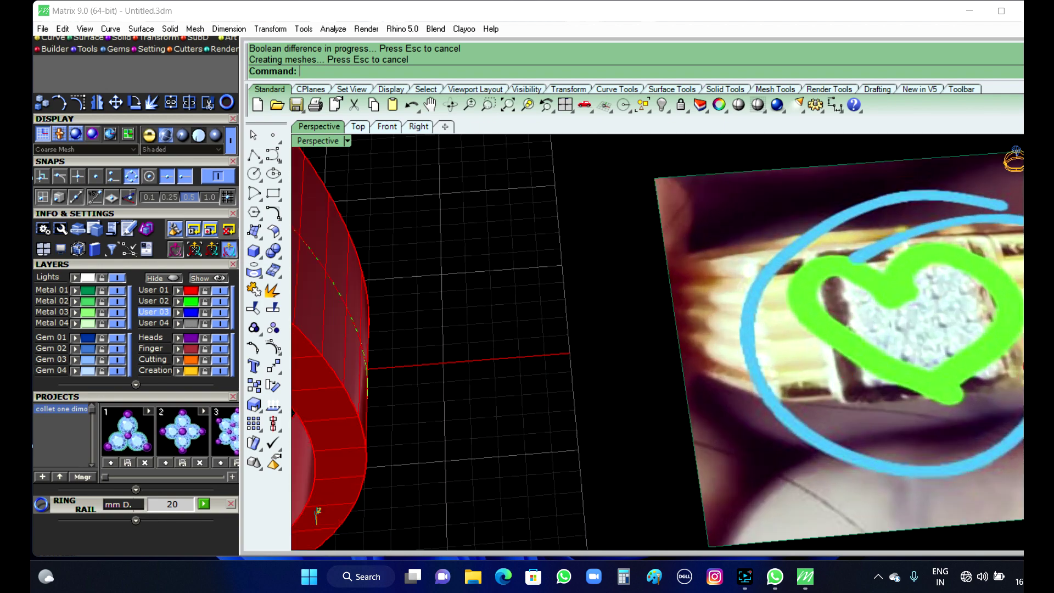
{"action": "scroll", "coordinate": [947, 311], "scroll_direction": "down", "scroll_amount": 2}
{"action": "scroll", "coordinate": [949, 308], "scroll_direction": "down", "scroll_amount": 3}
{"action": "right_click_drag", "start_coordinate": [731, 290], "coordinate": [748, 308]}
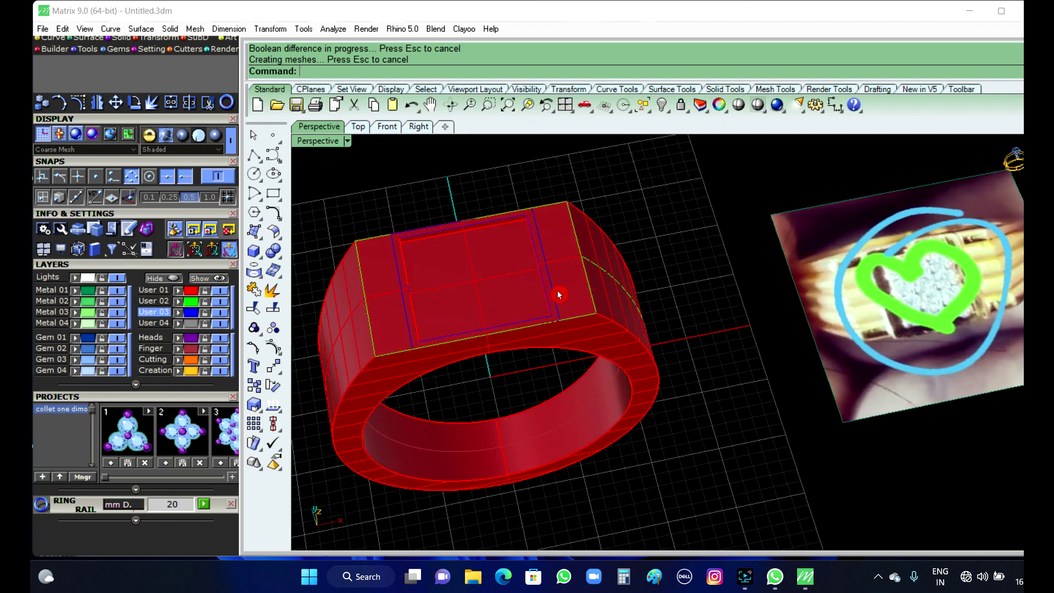
{"action": "scroll", "coordinate": [558, 293], "scroll_direction": "up", "scroll_amount": 4}
{"action": "left_click", "coordinate": [542, 276]}
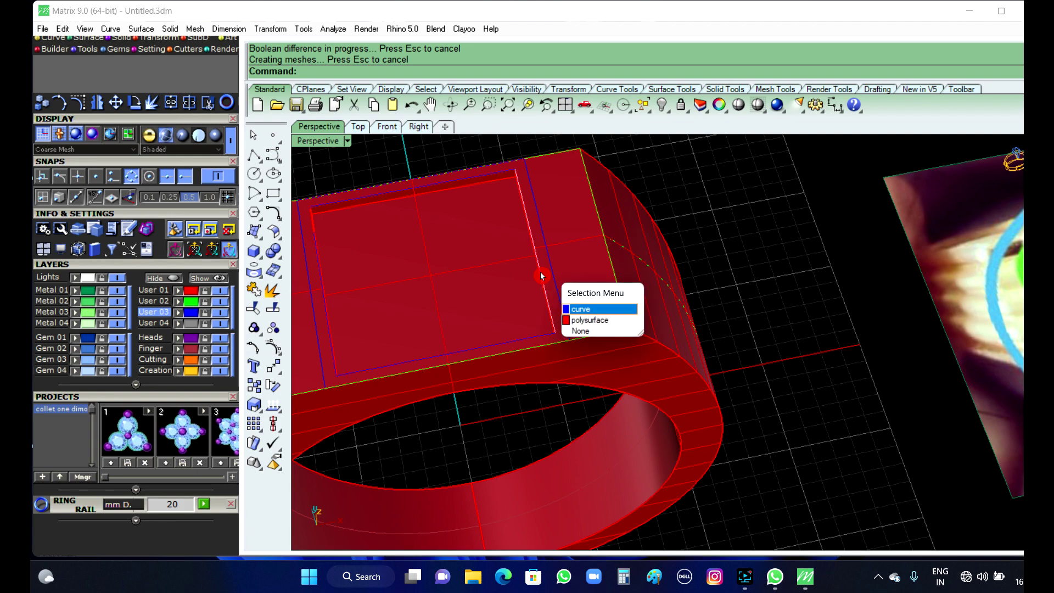
{"action": "left_click", "coordinate": [595, 308]}
{"action": "scroll", "coordinate": [728, 255], "scroll_direction": "down", "scroll_amount": 3}
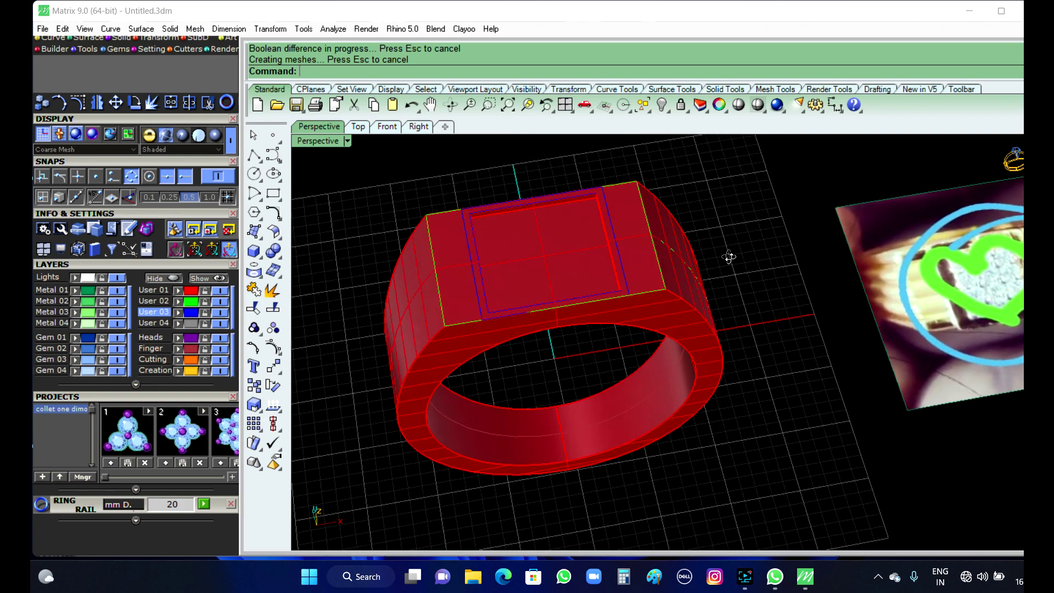
{"action": "right_click_drag", "start_coordinate": [729, 257], "coordinate": [695, 261]}
{"action": "scroll", "coordinate": [552, 254], "scroll_direction": "up", "scroll_amount": 2}
{"action": "scroll", "coordinate": [460, 254], "scroll_direction": "up", "scroll_amount": 2}
{"action": "scroll", "coordinate": [459, 254], "scroll_direction": "down", "scroll_amount": 4}
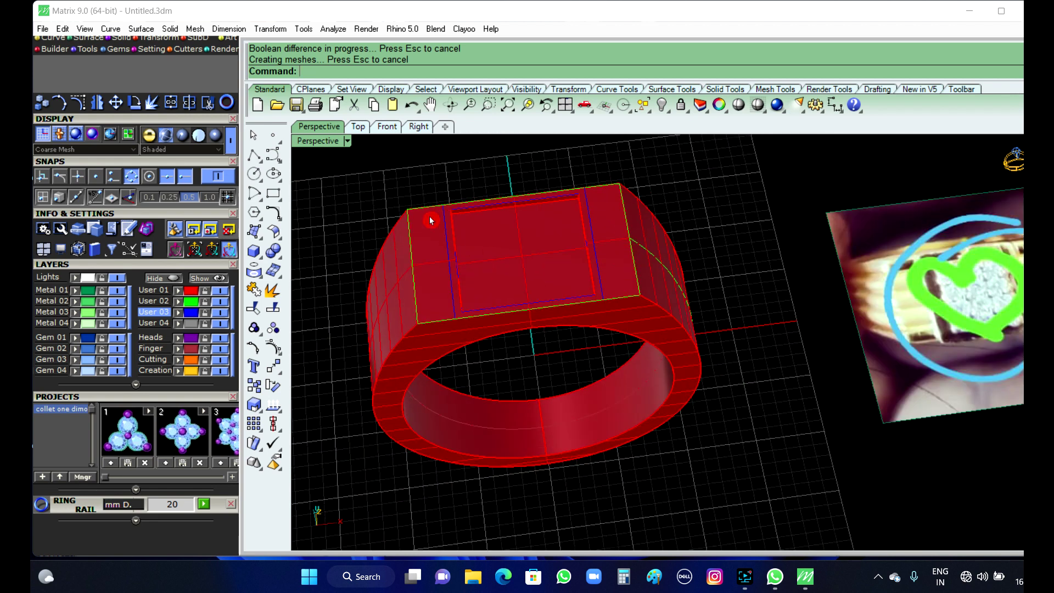
- Create a patch surface from the outer square and the four inner square segments, with 40 U and V spans and automatic trim
{"action": "left_click_drag", "start_coordinate": [422, 190], "coordinate": [608, 327]}
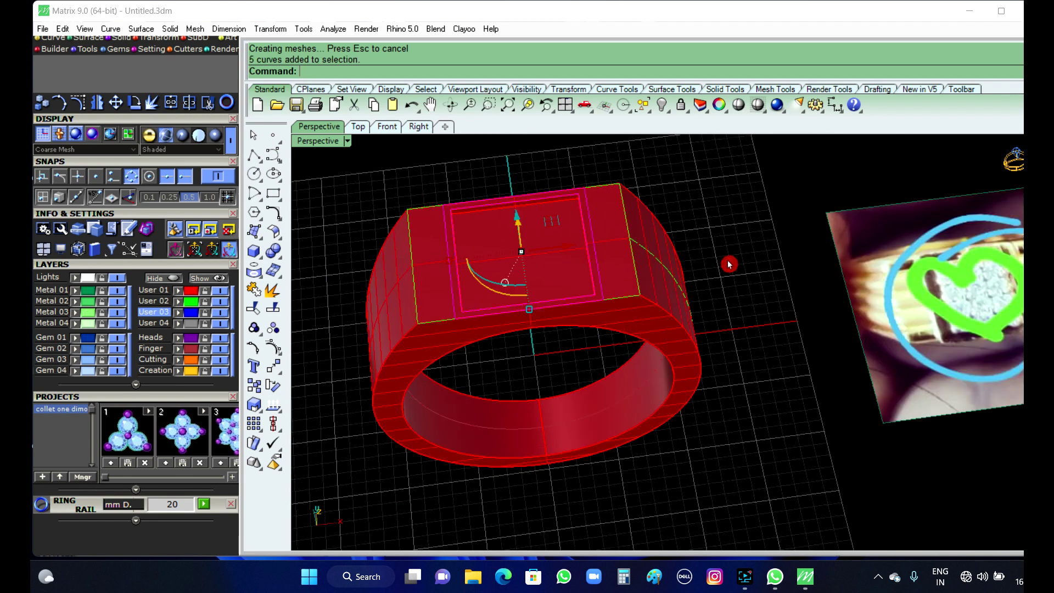
{"action": "scroll", "coordinate": [536, 279], "scroll_direction": "up", "scroll_amount": 3}
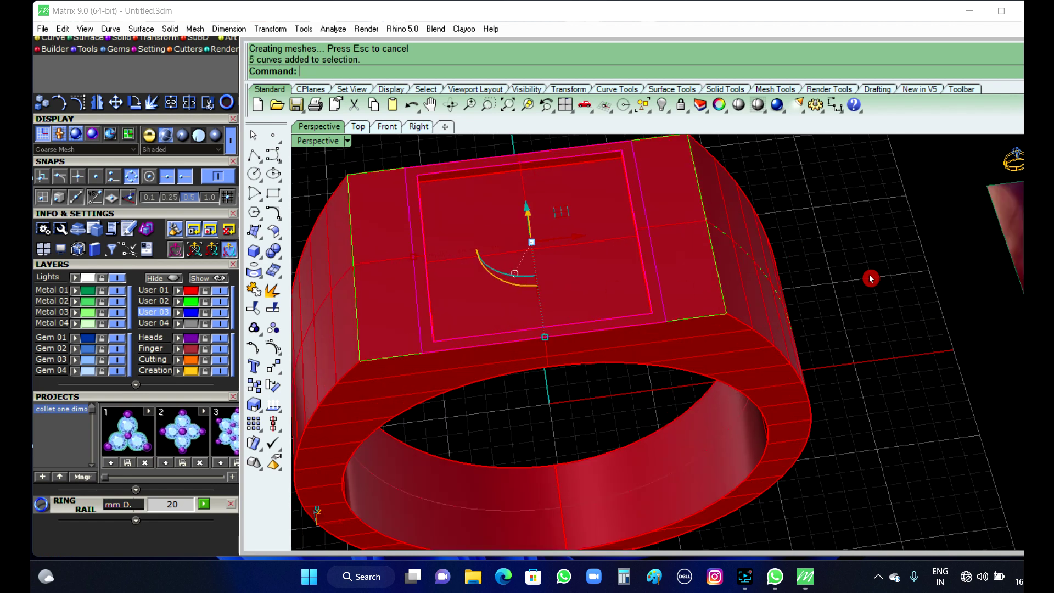
{"action": "type", "text": "Patch"}
{"action": "key", "text": "Return"}
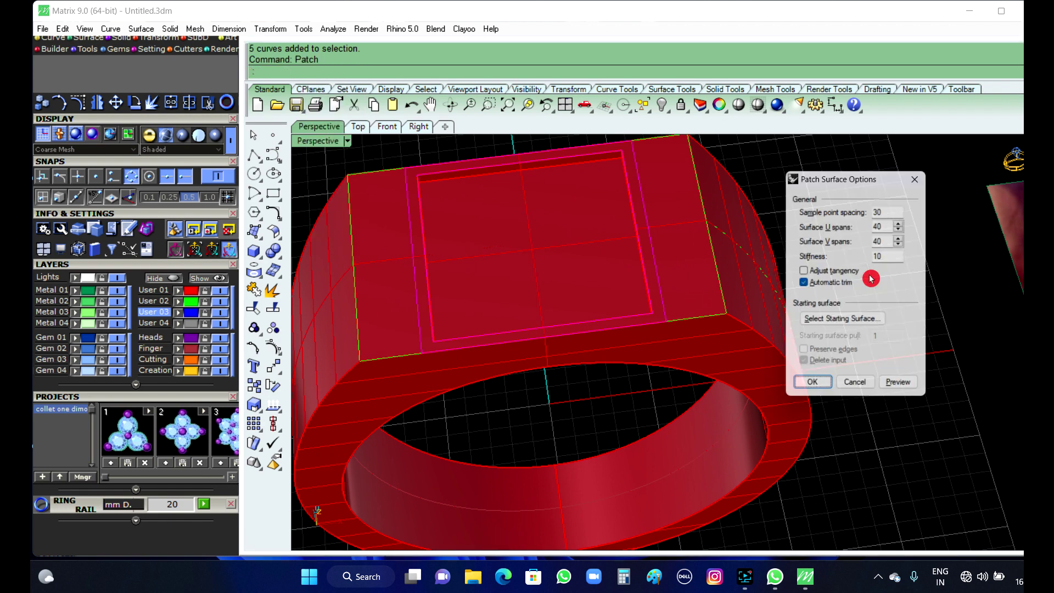
{"action": "key", "text": "Return"}
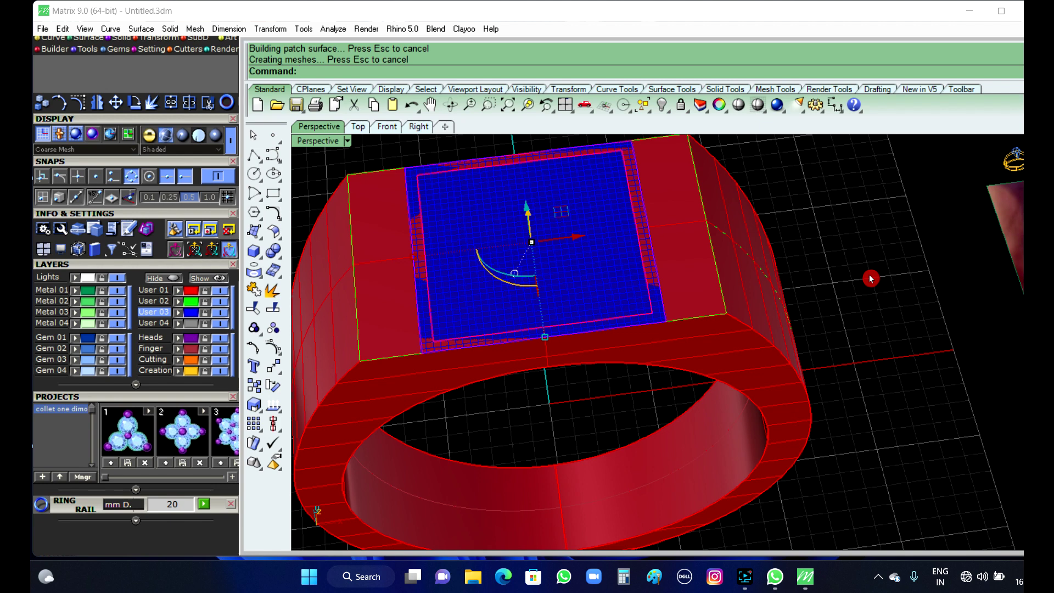
{"action": "left_click", "coordinate": [870, 279]}
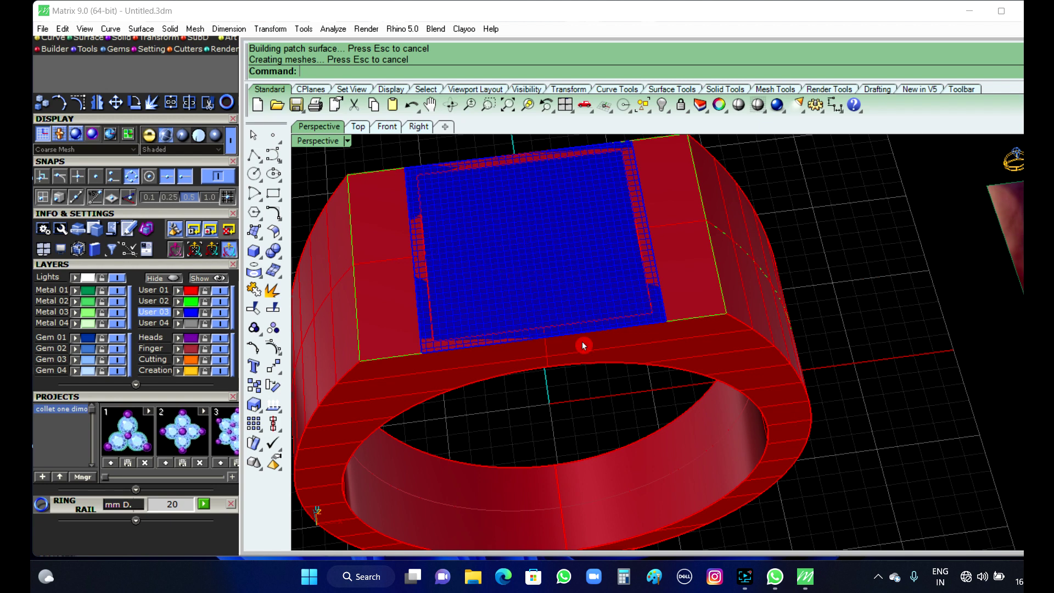
- Start splitting the square patch surface, choosing two adjacent sides of the inner square outline as cutting curves
{"action": "scroll", "coordinate": [583, 344], "scroll_direction": "down", "scroll_amount": 2}
{"action": "scroll", "coordinate": [551, 262], "scroll_direction": "up", "scroll_amount": 2}
{"action": "left_click", "coordinate": [556, 282]}
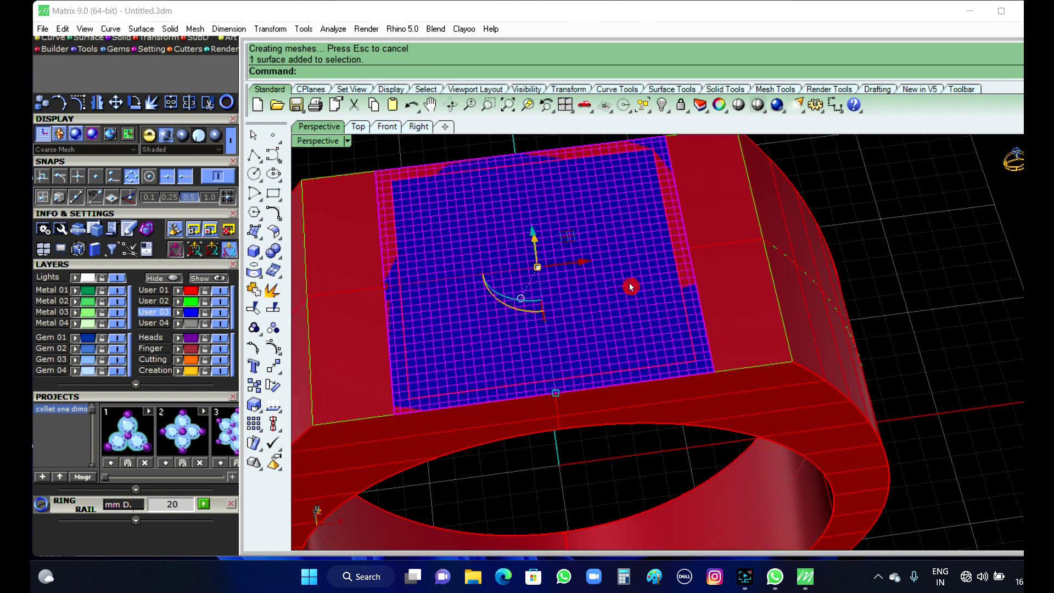
{"action": "left_click", "coordinate": [278, 310]}
{"action": "scroll", "coordinate": [399, 293], "scroll_direction": "up", "scroll_amount": 5}
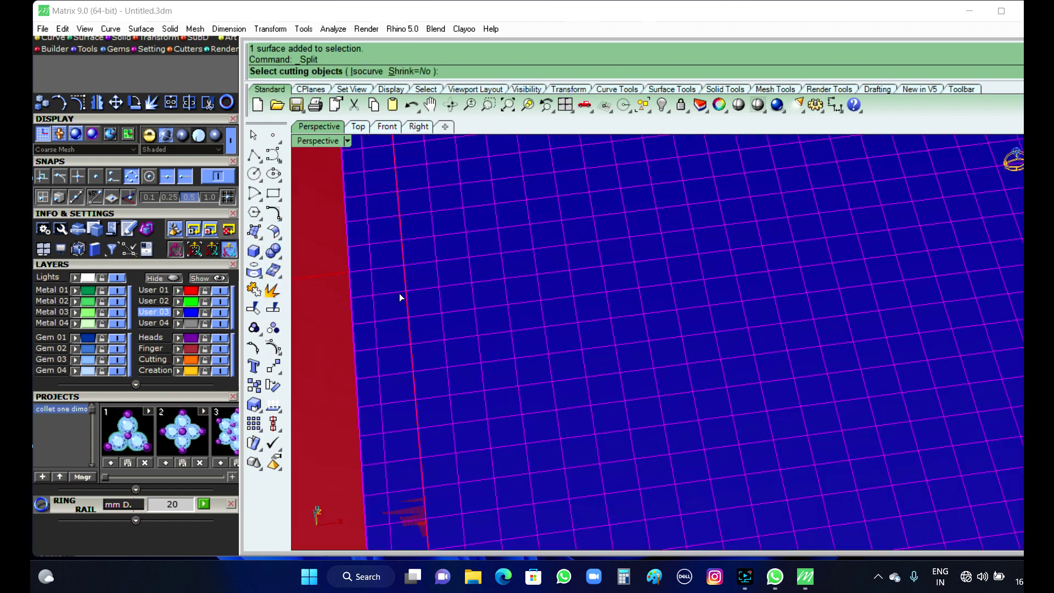
{"action": "scroll", "coordinate": [405, 303], "scroll_direction": "down", "scroll_amount": 5}
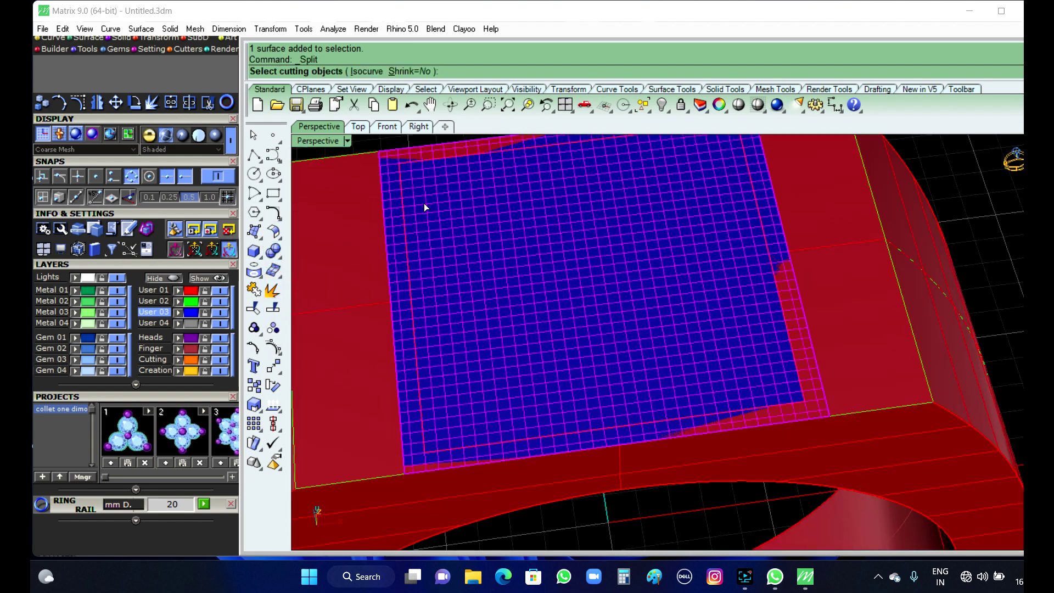
{"action": "left_click", "coordinate": [415, 335]}
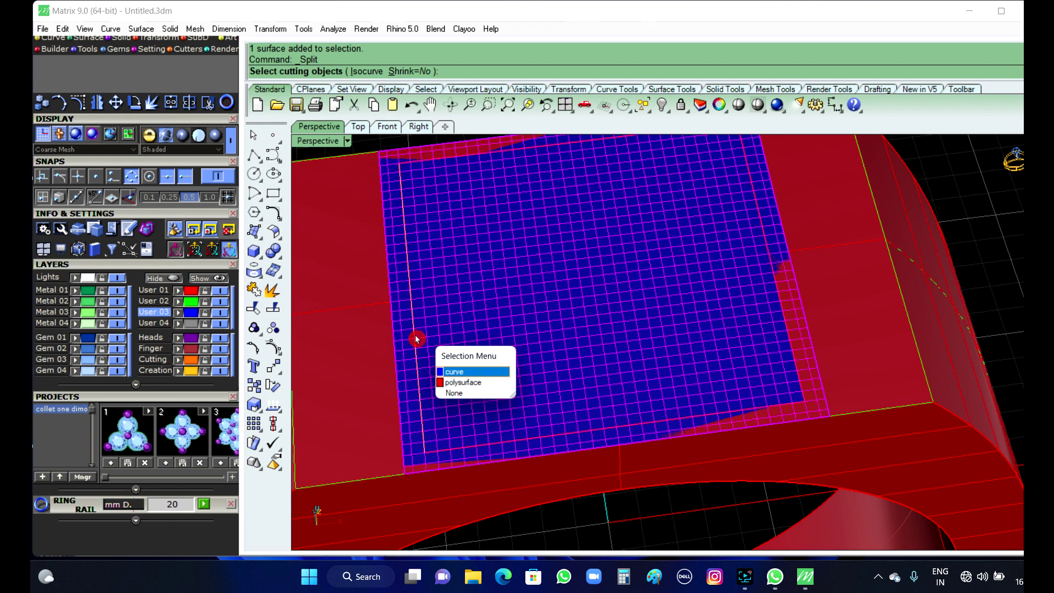
{"action": "left_click", "coordinate": [455, 373]}
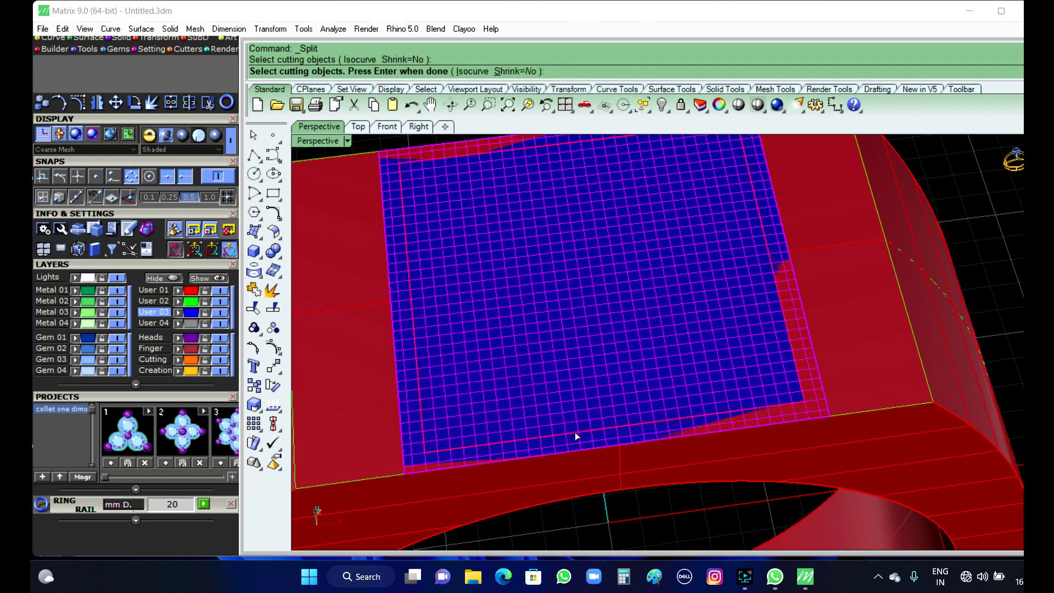
{"action": "left_click", "coordinate": [574, 435]}
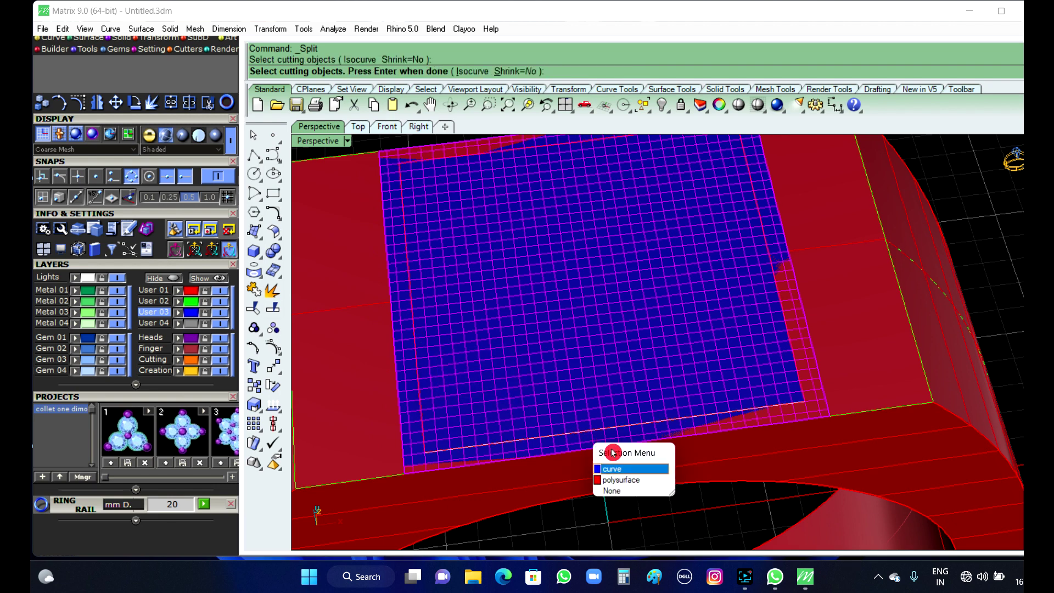
{"action": "left_click", "coordinate": [630, 469]}
- Add the remaining two inner square sides as cutting curves and complete the split of the patch surface
{"action": "scroll", "coordinate": [790, 332], "scroll_direction": "up", "scroll_amount": 5}
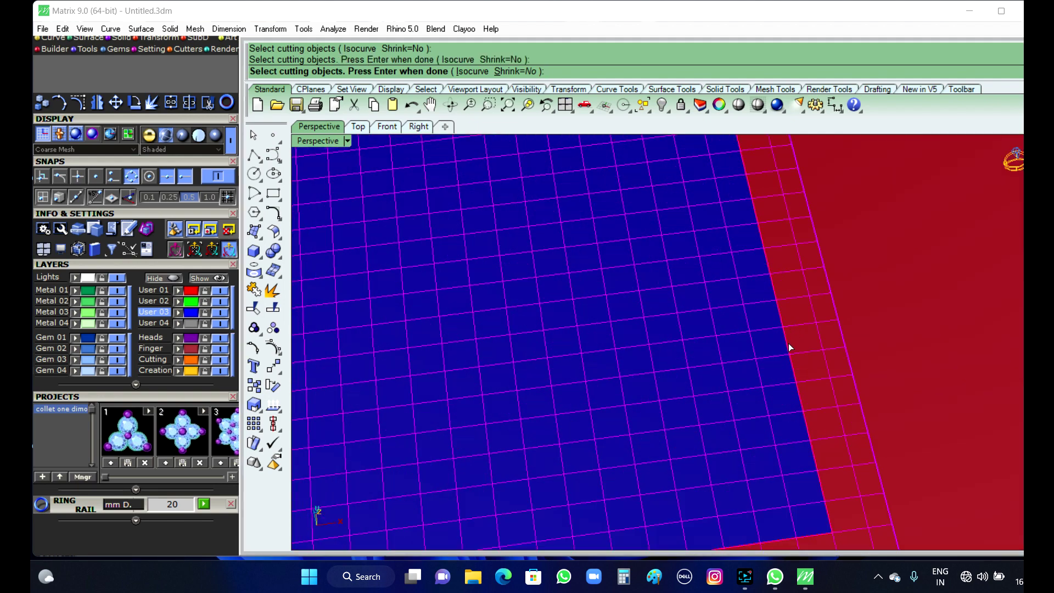
{"action": "left_click", "coordinate": [789, 346]}
{"action": "left_click", "coordinate": [823, 384]}
{"action": "scroll", "coordinate": [809, 404], "scroll_direction": "down", "scroll_amount": 5}
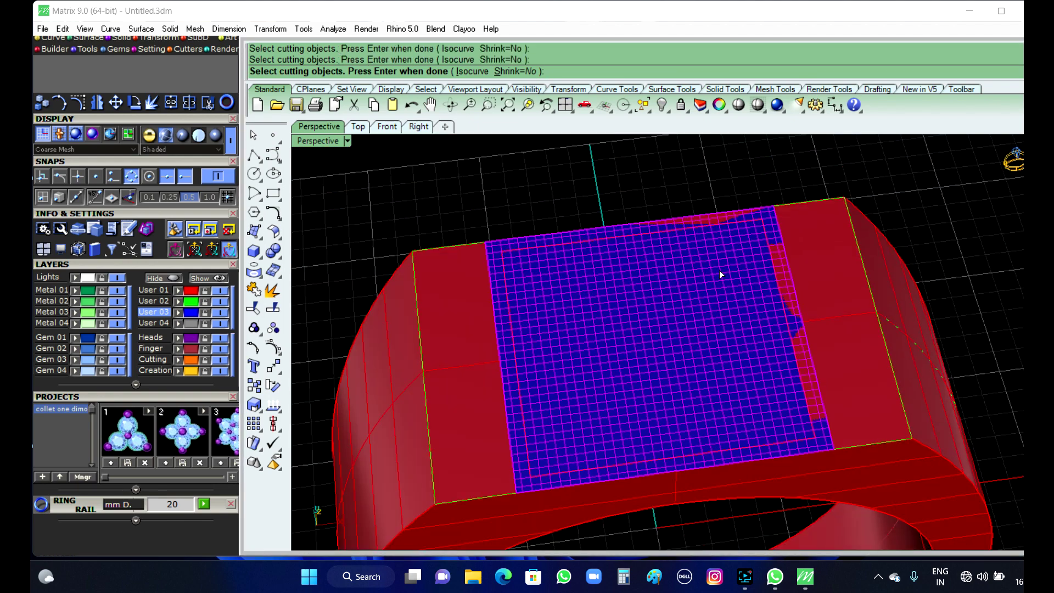
{"action": "scroll", "coordinate": [721, 273], "scroll_direction": "up", "scroll_amount": 5}
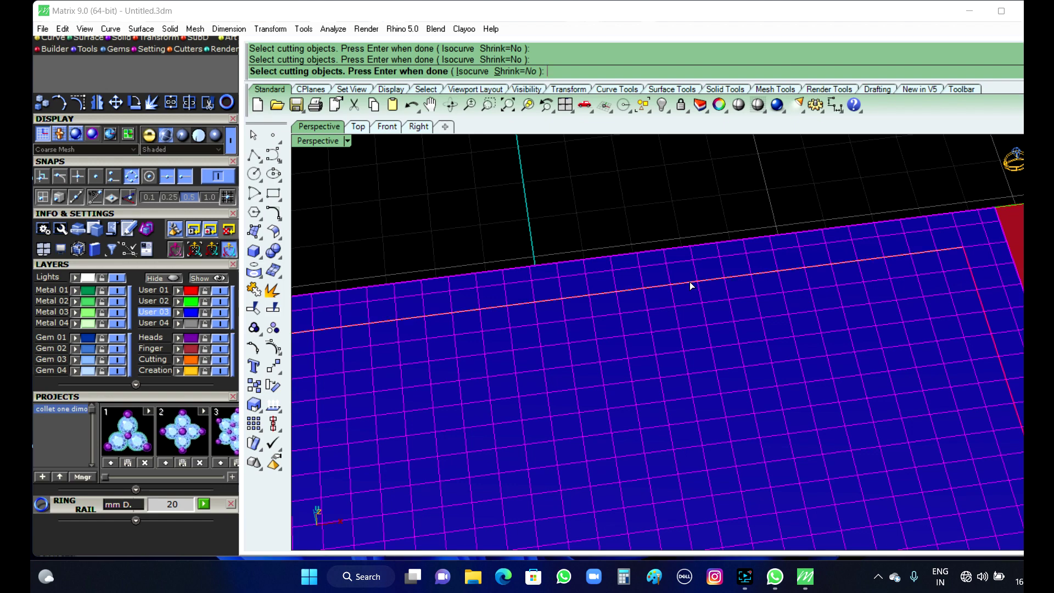
{"action": "left_click", "coordinate": [690, 282]}
{"action": "left_click", "coordinate": [725, 316]}
{"action": "scroll", "coordinate": [623, 298], "scroll_direction": "down", "scroll_amount": 3}
{"action": "scroll", "coordinate": [623, 298], "scroll_direction": "down", "scroll_amount": 3}
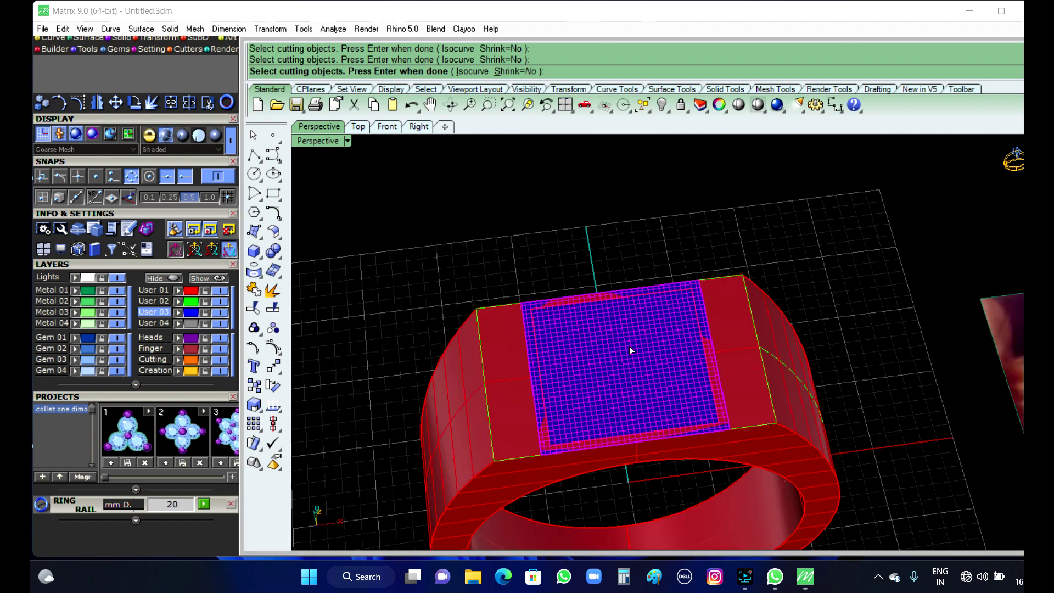
{"action": "scroll", "coordinate": [628, 360], "scroll_direction": "up", "scroll_amount": 2}
{"action": "key", "text": "Return"}
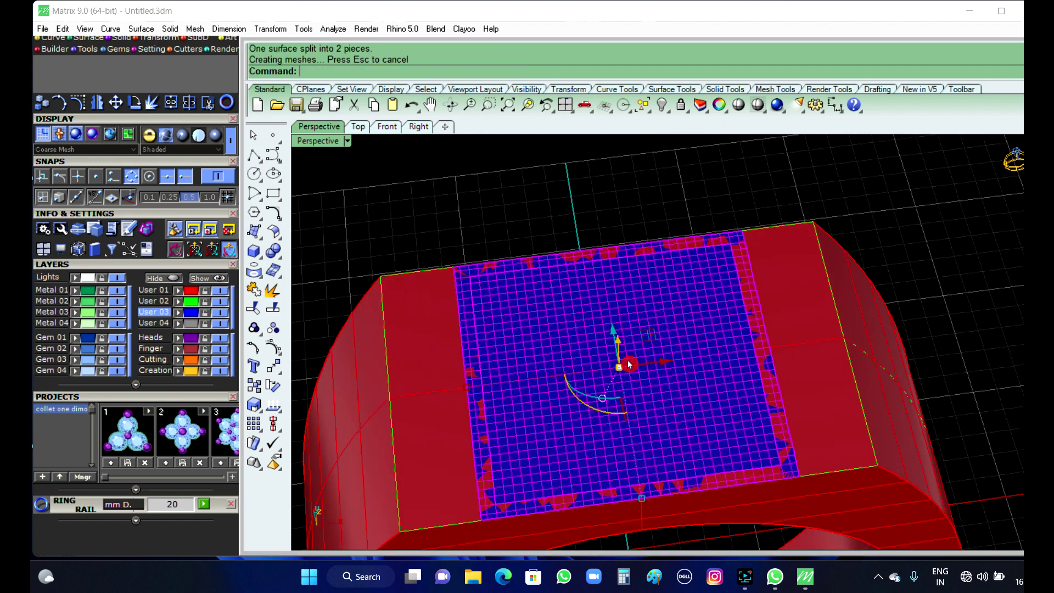
- Delete the inner piece of the split patch, keeping only the narrow square border around the recess
{"action": "left_click", "coordinate": [948, 245]}
{"action": "left_click", "coordinate": [654, 358]}
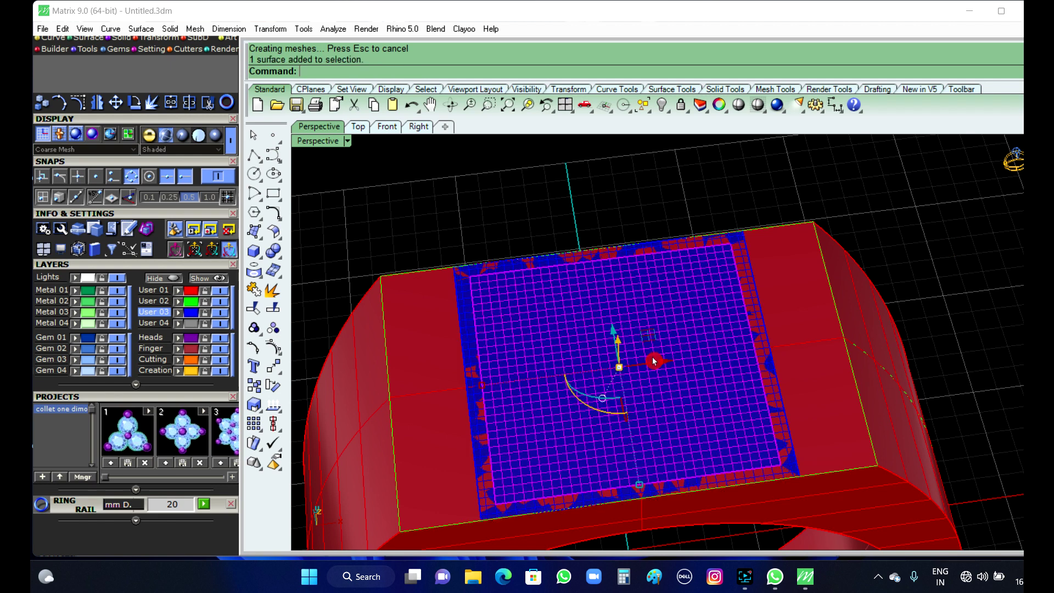
{"action": "key", "text": "Delete"}
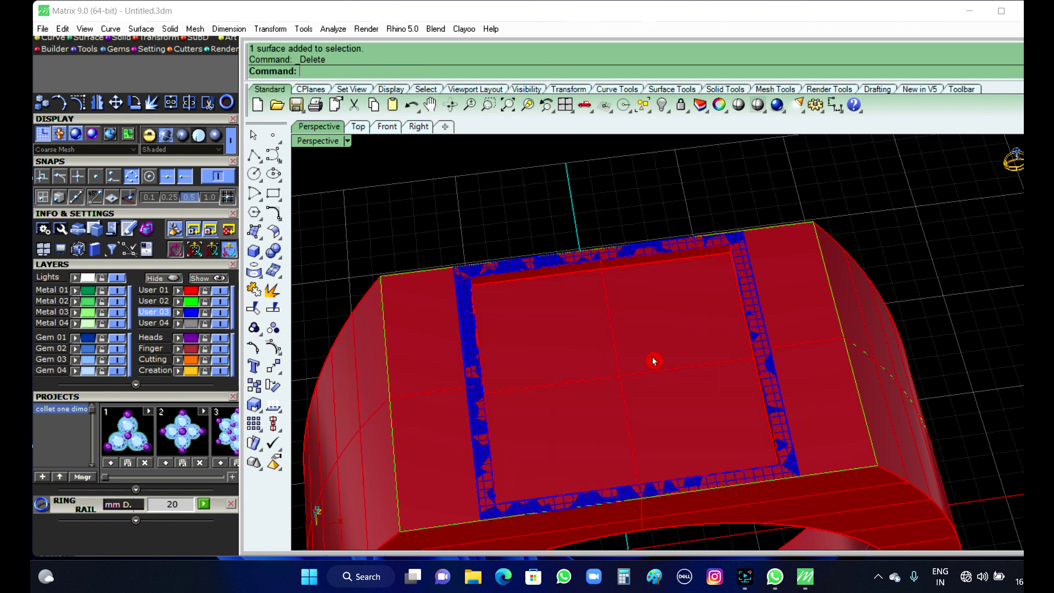
- Examine the square border surface around the recess on the ring's flat top
{"action": "scroll", "coordinate": [443, 260], "scroll_direction": "down", "scroll_amount": 2}
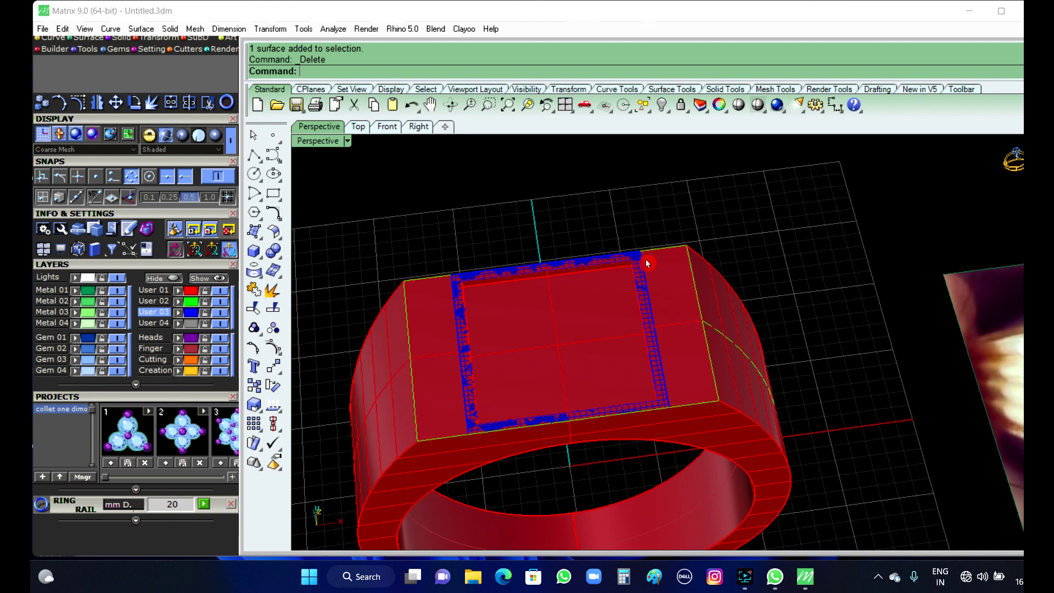
{"action": "scroll", "coordinate": [798, 309], "scroll_direction": "down", "scroll_amount": 1}
{"action": "scroll", "coordinate": [798, 309], "scroll_direction": "down", "scroll_amount": 1}
{"action": "right_click_drag", "start_coordinate": [799, 309], "coordinate": [794, 357]}
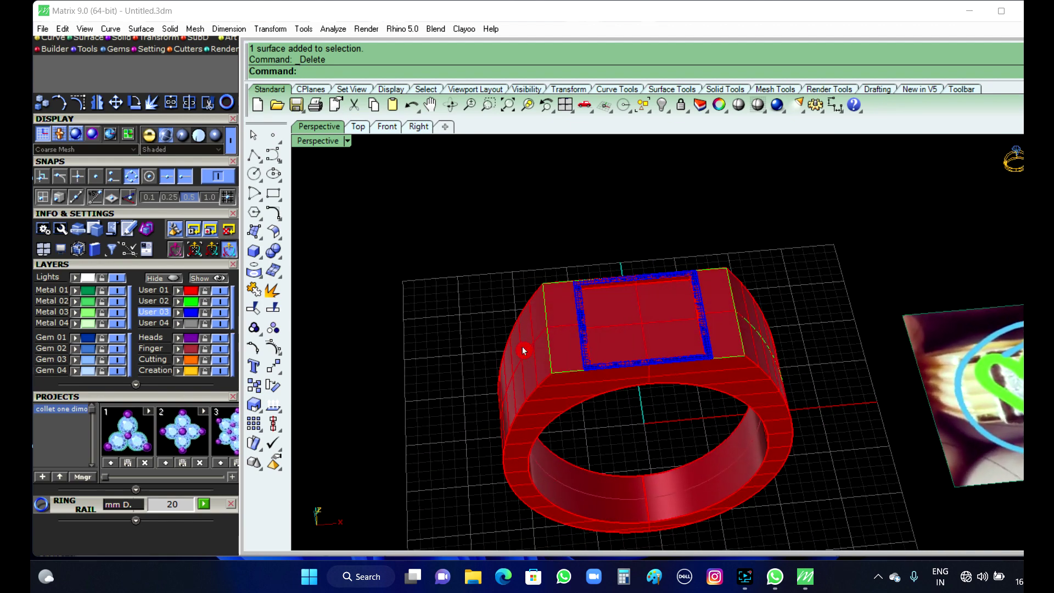
{"action": "scroll", "coordinate": [517, 374], "scroll_direction": "up", "scroll_amount": 2}
{"action": "scroll", "coordinate": [515, 373], "scroll_direction": "down", "scroll_amount": 2}
{"action": "scroll", "coordinate": [709, 370], "scroll_direction": "up", "scroll_amount": 1}
{"action": "scroll", "coordinate": [708, 370], "scroll_direction": "up", "scroll_amount": 2}
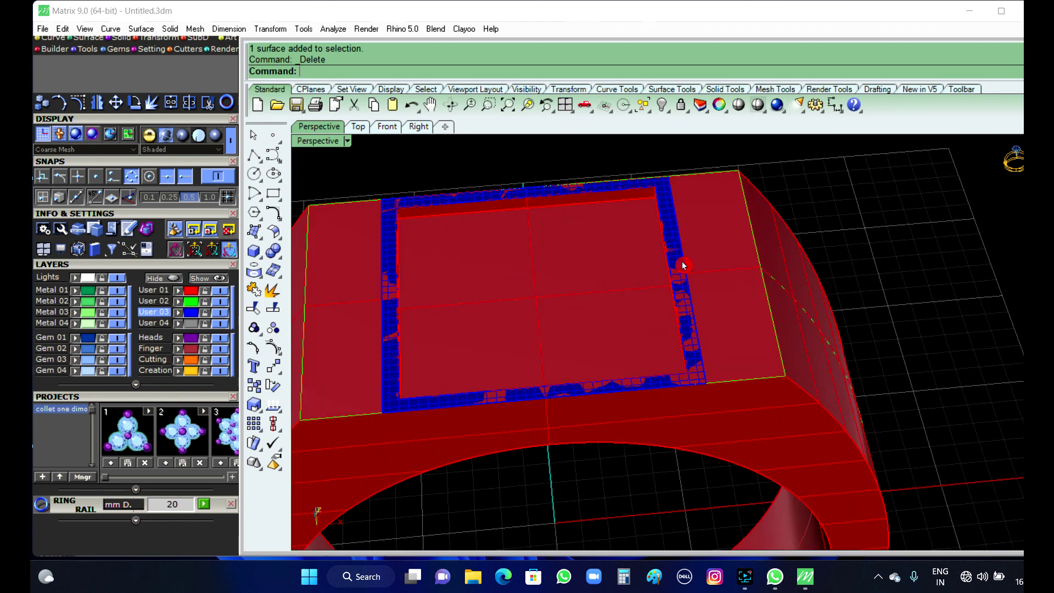
- Try to thicken the square border surface with OffsetSrf, 0.7 on both sides as a solid, and undo the offset
{"action": "left_click", "coordinate": [672, 238]}
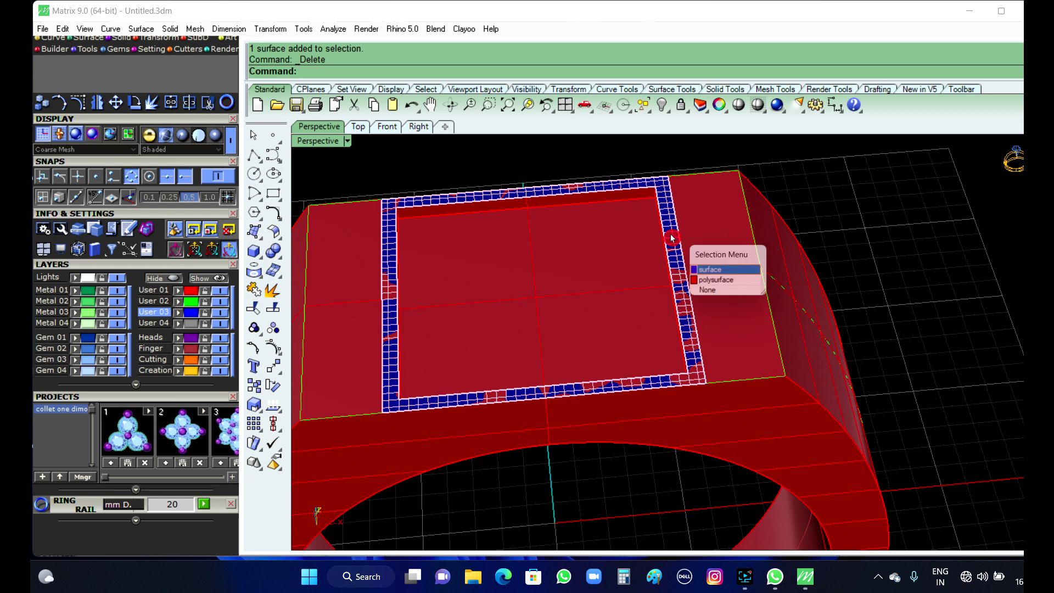
{"action": "left_click", "coordinate": [715, 279]}
{"action": "left_click", "coordinate": [717, 348]}
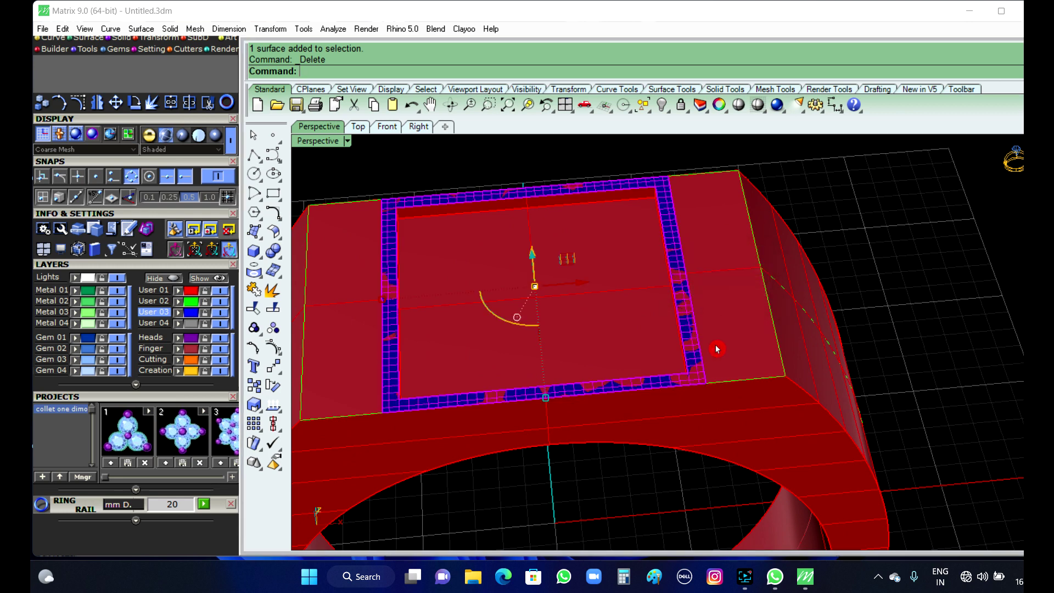
{"action": "type", "text": "OffsetCrvOnSrf"}
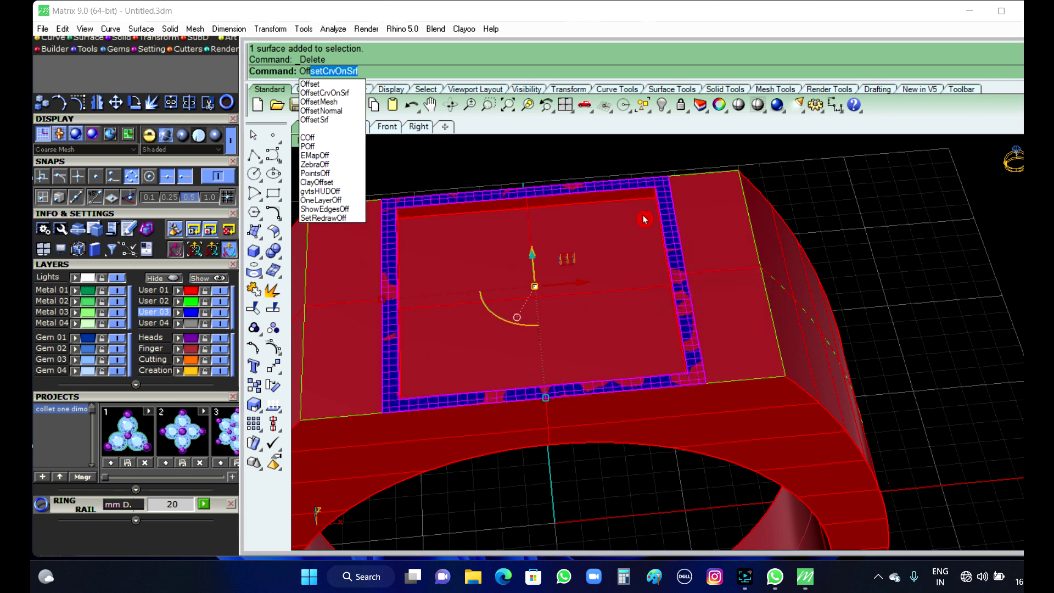
{"action": "left_click", "coordinate": [323, 119]}
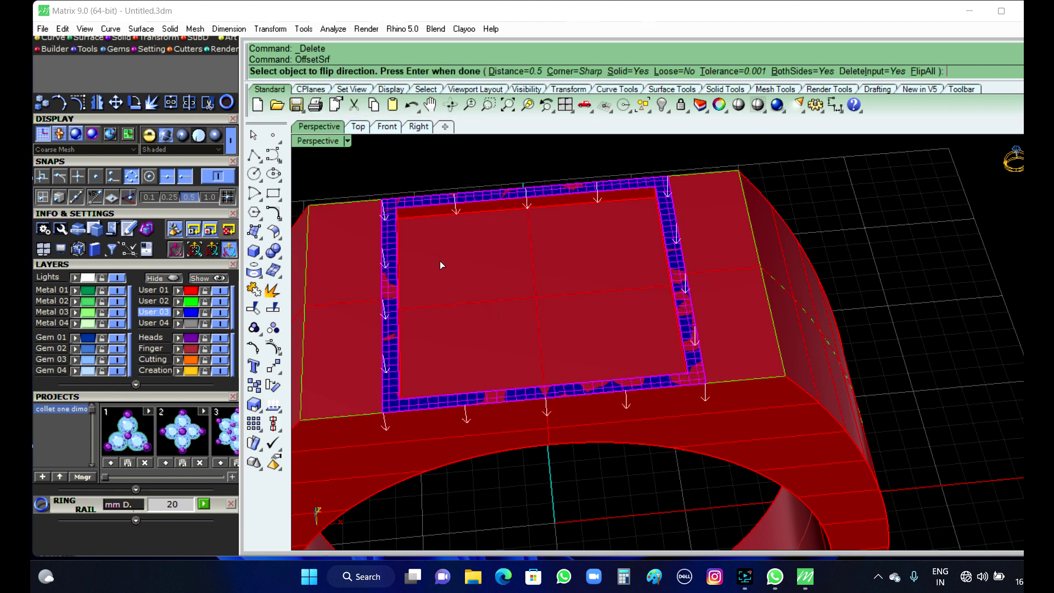
{"action": "left_click", "coordinate": [397, 308]}
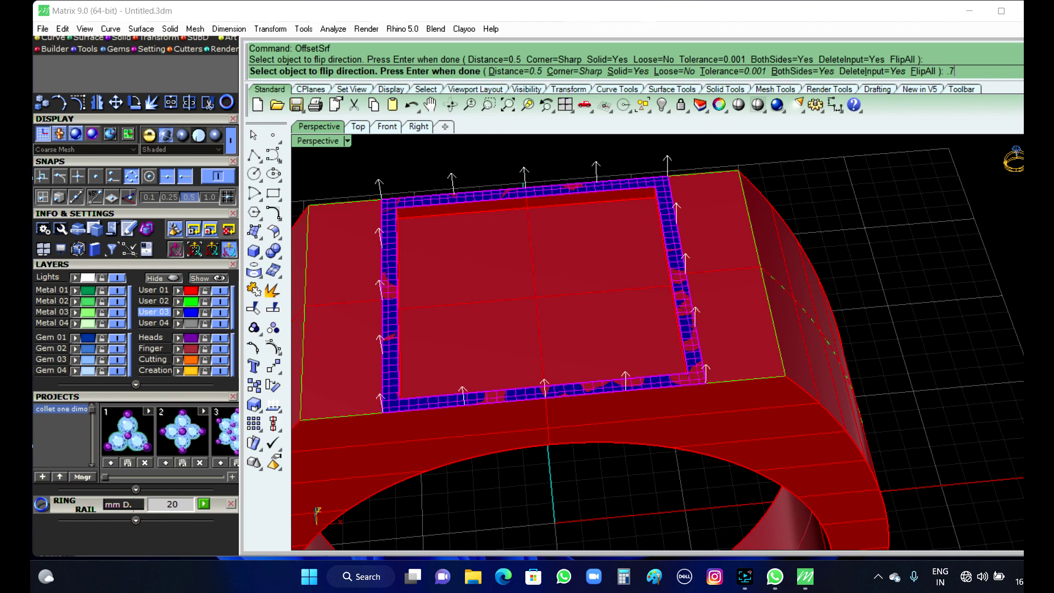
{"action": "key", "text": "Return"}
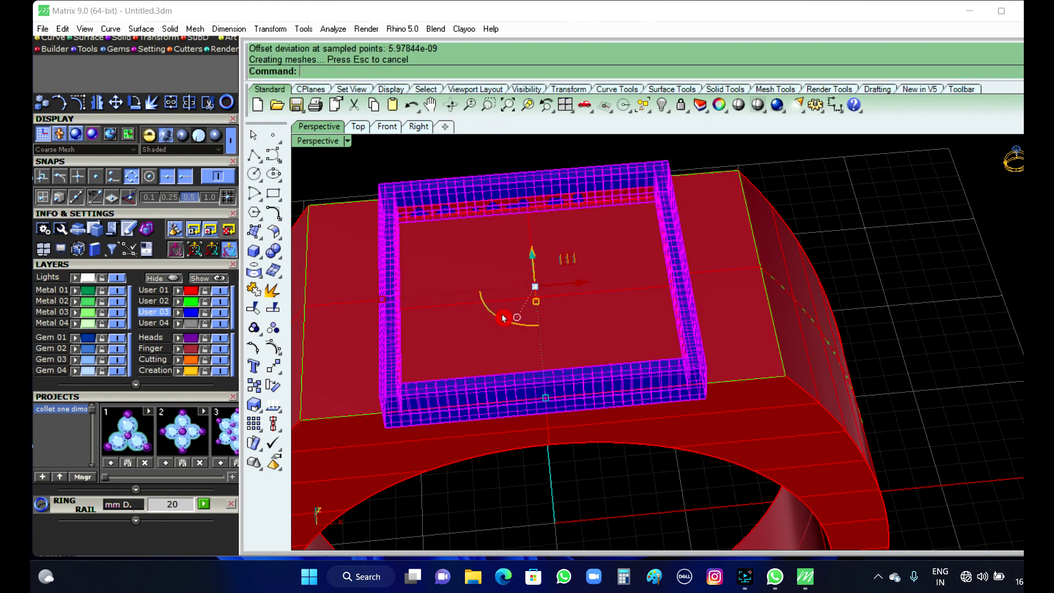
{"action": "left_click", "coordinate": [894, 299]}
{"action": "right_click_drag", "start_coordinate": [658, 311], "coordinate": [611, 311]}
{"action": "key", "text": "ctrl+z"}
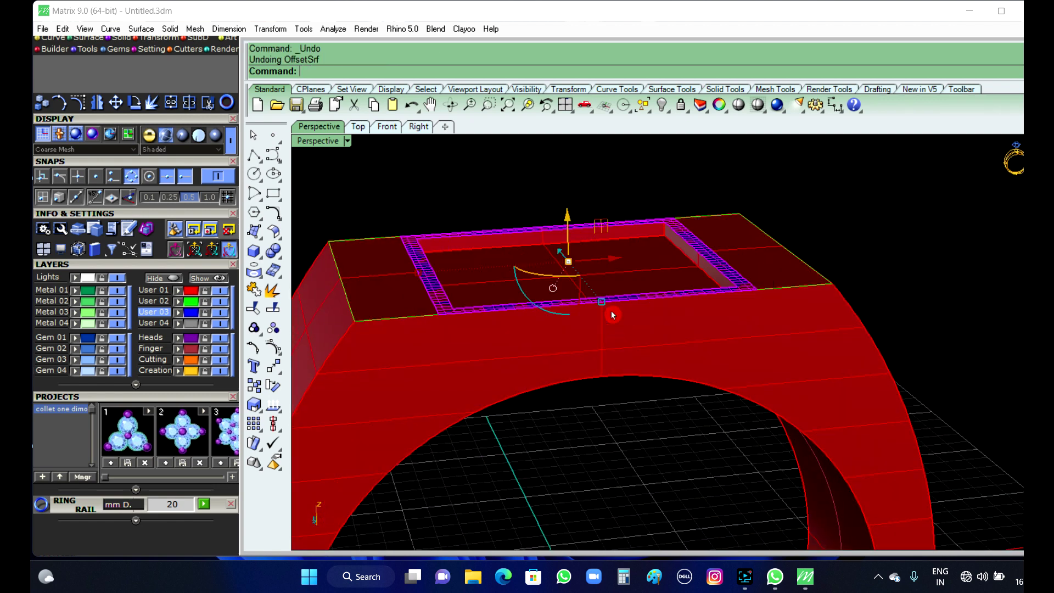
- Offset the square border surface upward by 0.7 as a solid with OffsetSrf, turning BothSides off
{"action": "type", "text": "Off"}
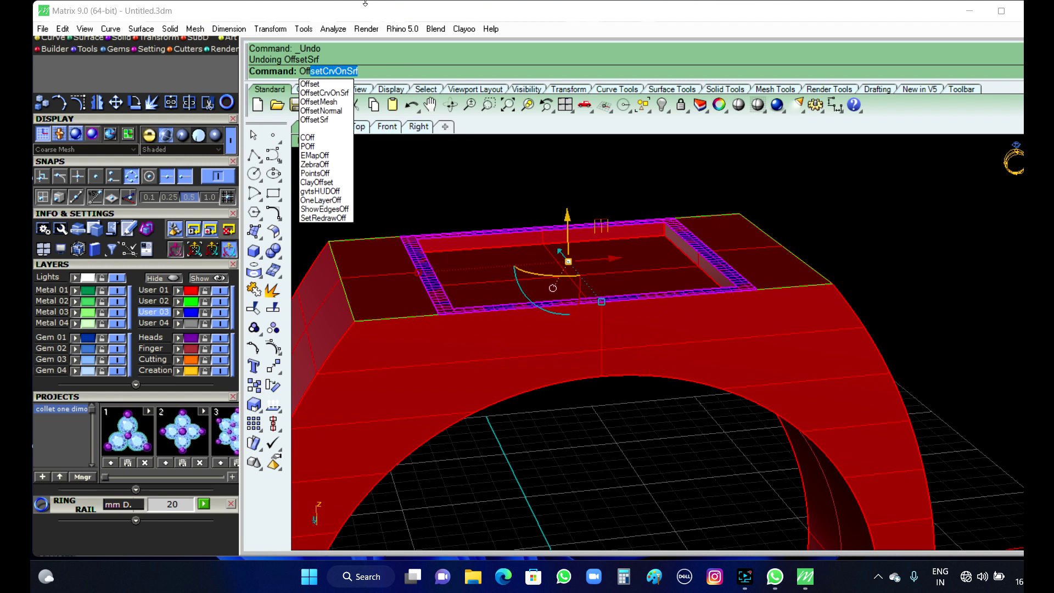
{"action": "left_click", "coordinate": [337, 119]}
{"action": "left_click", "coordinate": [805, 73]}
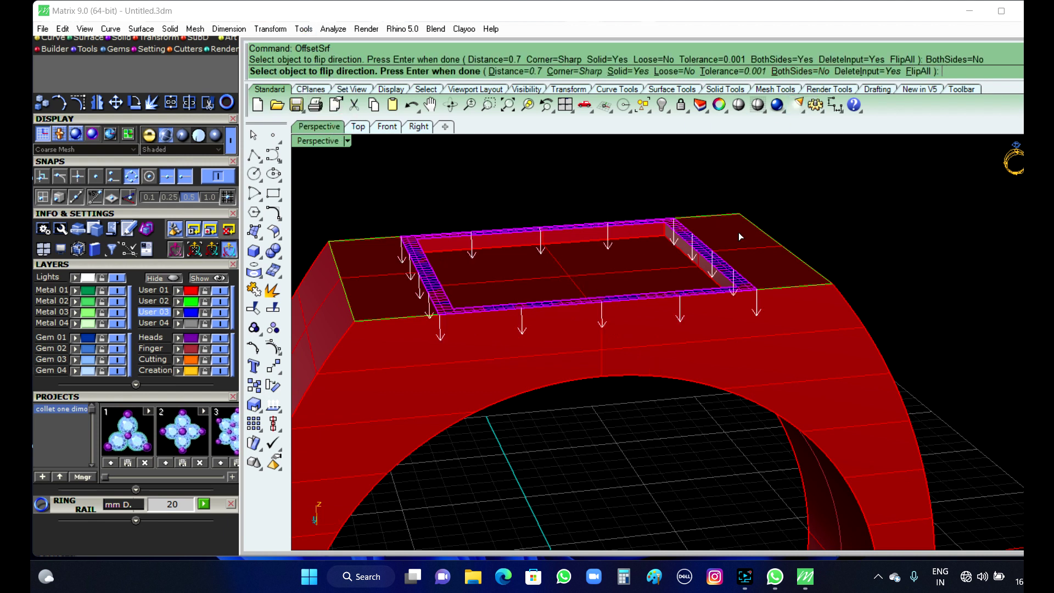
{"action": "left_click", "coordinate": [737, 281]}
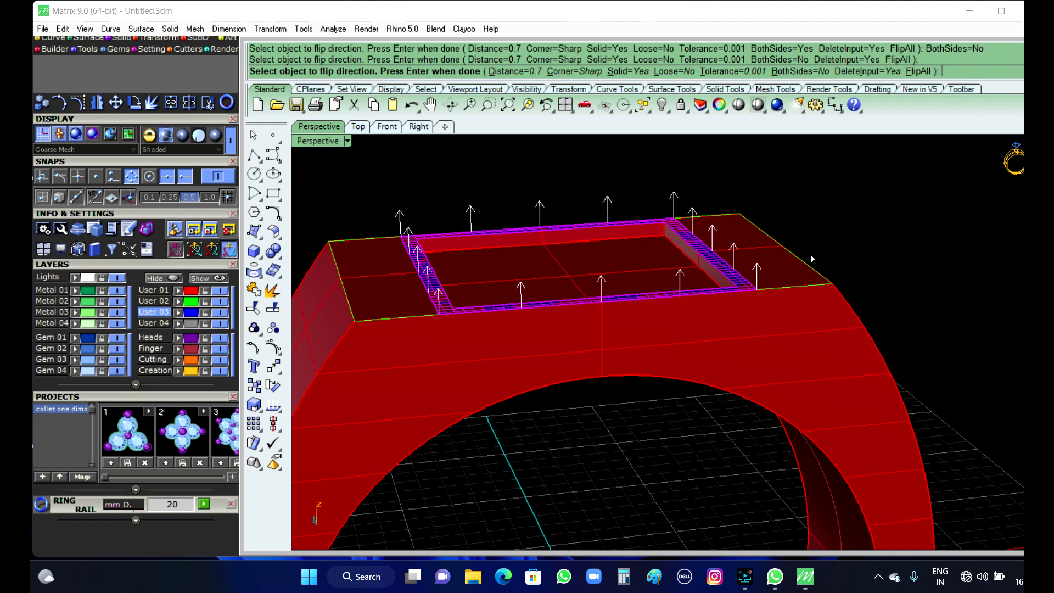
{"action": "key", "text": "Return"}
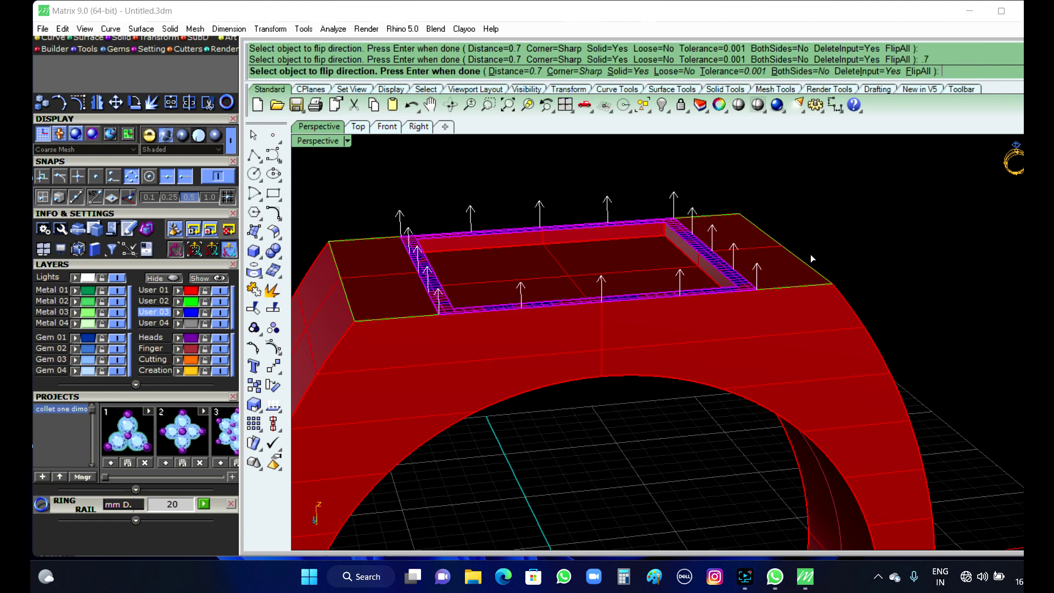
{"action": "key", "text": "Return"}
- Compare the raised square frame on the ring's top with the heart setting in the reference photo
{"action": "scroll", "coordinate": [595, 450], "scroll_direction": "down", "scroll_amount": 9}
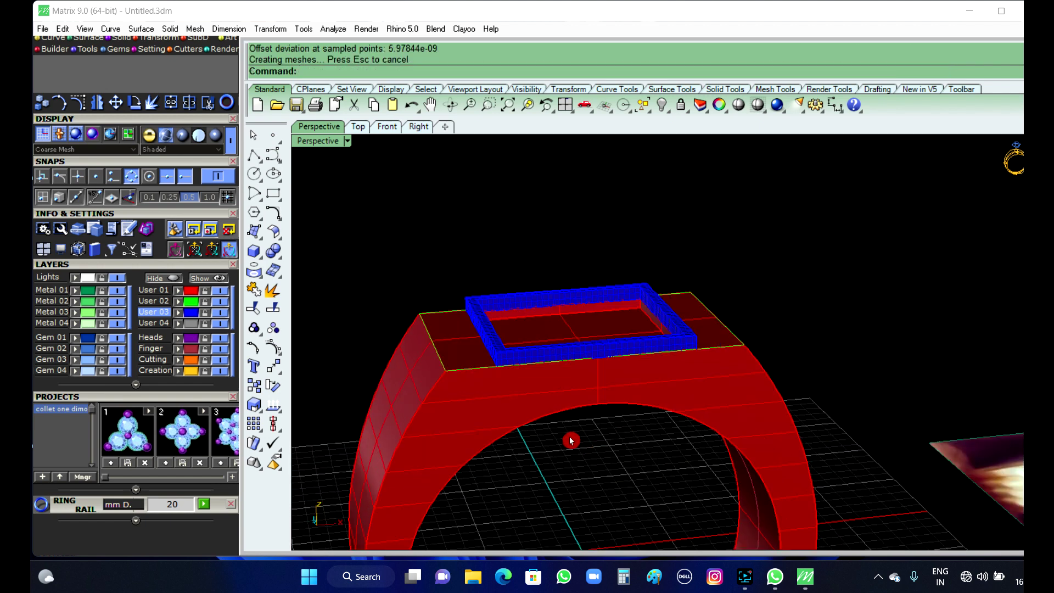
{"action": "right_click_drag", "start_coordinate": [805, 444], "coordinate": [807, 478]}
{"action": "scroll", "coordinate": [929, 468], "scroll_direction": "up", "scroll_amount": 8}
{"action": "scroll", "coordinate": [939, 436], "scroll_direction": "down", "scroll_amount": 4}
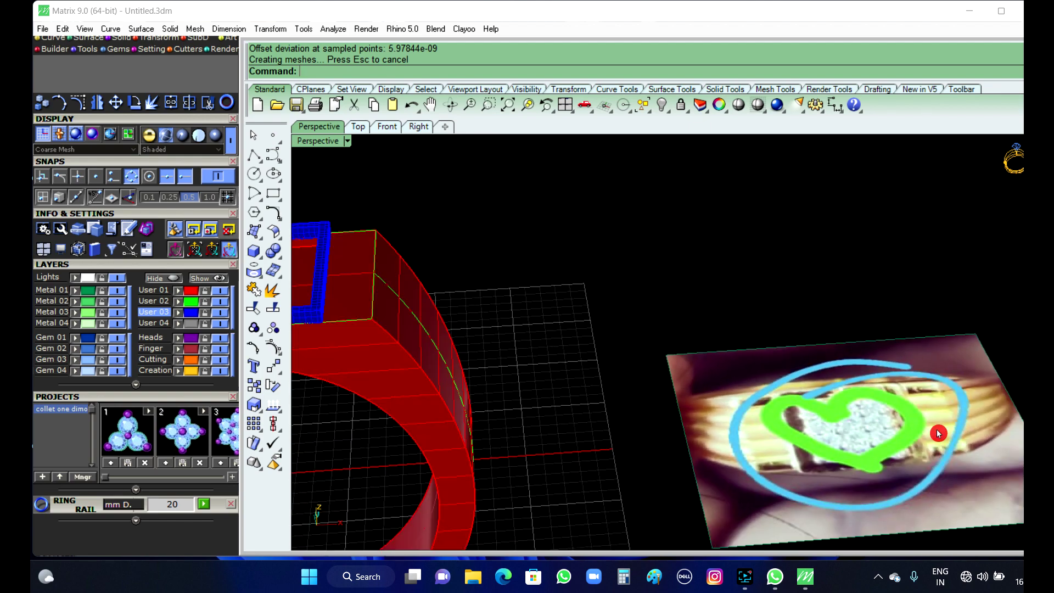
{"action": "right_click_drag", "start_coordinate": [690, 415], "coordinate": [758, 459]}
{"action": "scroll", "coordinate": [781, 400], "scroll_direction": "down", "scroll_amount": 5}
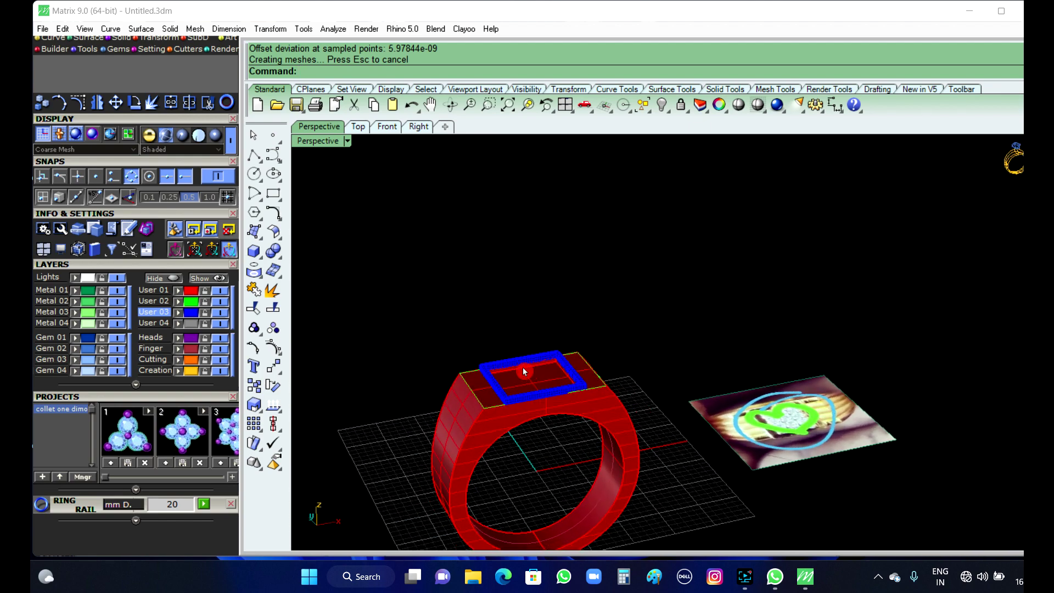
{"action": "scroll", "coordinate": [522, 367], "scroll_direction": "up", "scroll_amount": 8}
{"action": "right_click_drag", "start_coordinate": [573, 403], "coordinate": [623, 446]}
{"action": "scroll", "coordinate": [709, 346], "scroll_direction": "down", "scroll_amount": 8}
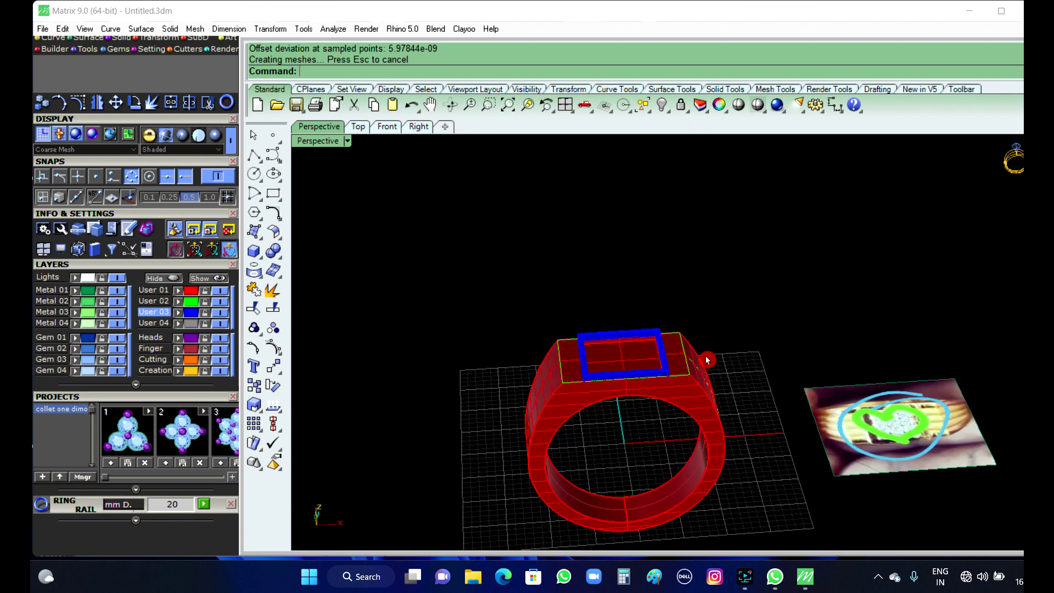
{"action": "right_click_drag", "start_coordinate": [707, 360], "coordinate": [700, 422]}
{"action": "scroll", "coordinate": [659, 380], "scroll_direction": "up", "scroll_amount": 9}
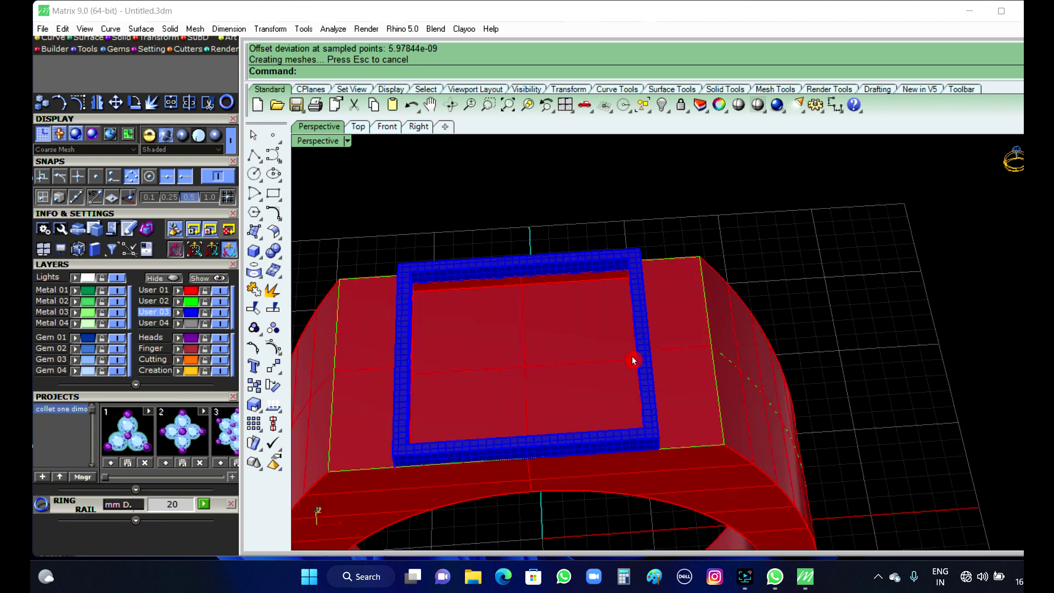
{"action": "scroll", "coordinate": [551, 364], "scroll_direction": "down", "scroll_amount": 6}
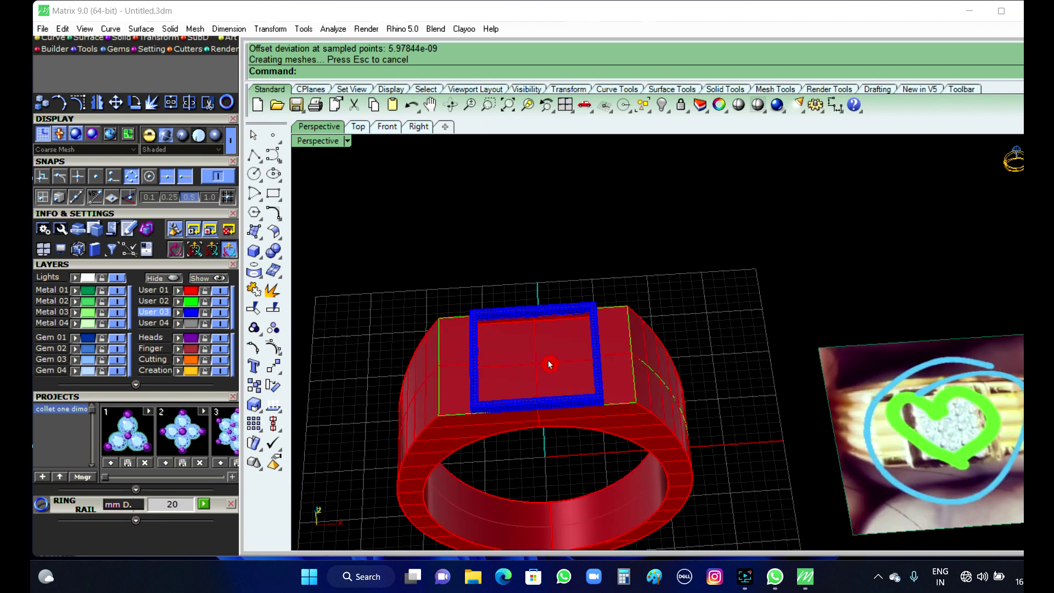
{"action": "right_click_drag", "start_coordinate": [806, 426], "coordinate": [668, 325]}
{"action": "scroll", "coordinate": [668, 325], "scroll_direction": "down", "scroll_amount": 9}
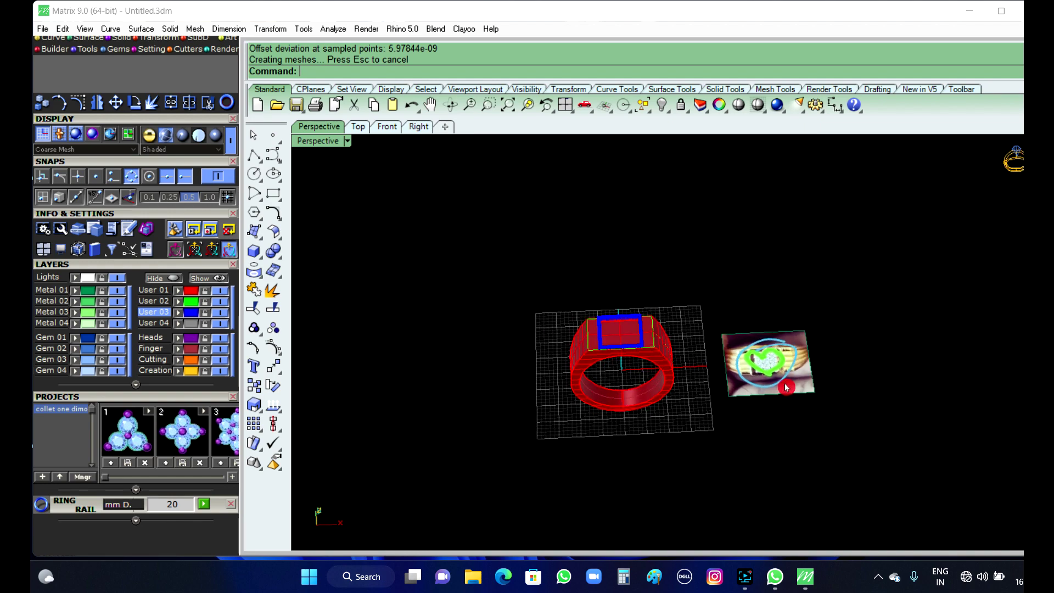
{"action": "scroll", "coordinate": [784, 395], "scroll_direction": "up", "scroll_amount": 8}
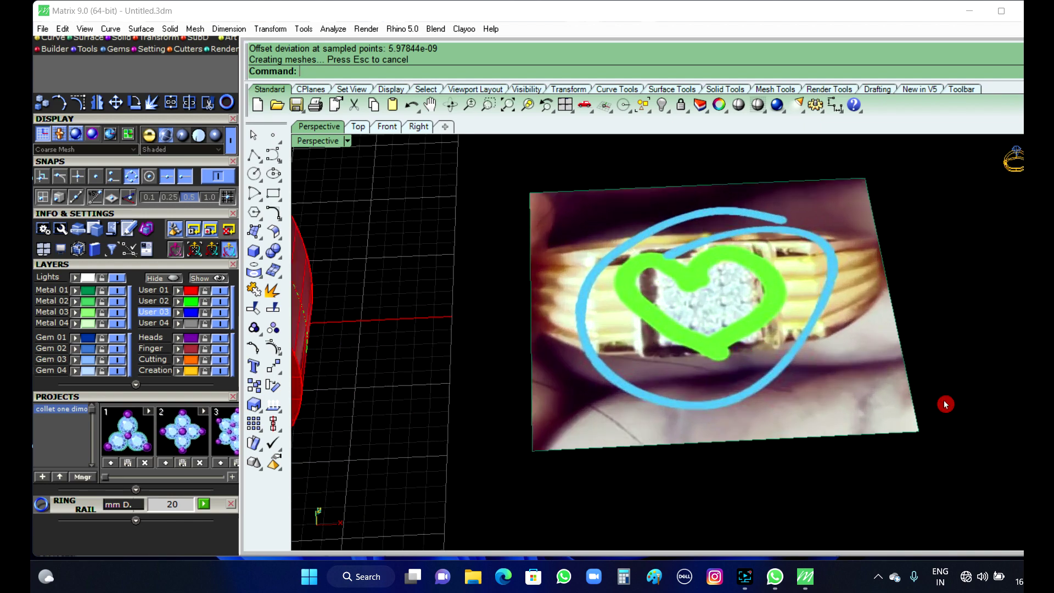
- Extract the top face of the raised square frame with ExtractSrf and delete it
{"action": "scroll", "coordinate": [940, 404], "scroll_direction": "down", "scroll_amount": 8}
{"action": "scroll", "coordinate": [657, 312], "scroll_direction": "up", "scroll_amount": 3}
{"action": "scroll", "coordinate": [505, 295], "scroll_direction": "up", "scroll_amount": 5}
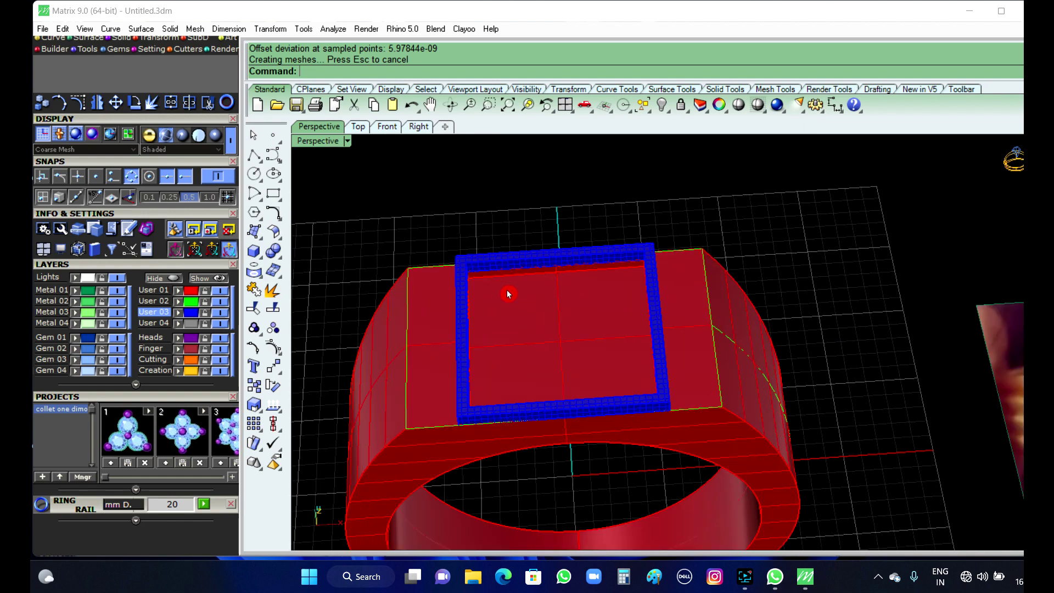
{"action": "right_click_drag", "start_coordinate": [560, 343], "coordinate": [562, 258]}
{"action": "scroll", "coordinate": [568, 269], "scroll_direction": "up", "scroll_amount": 3}
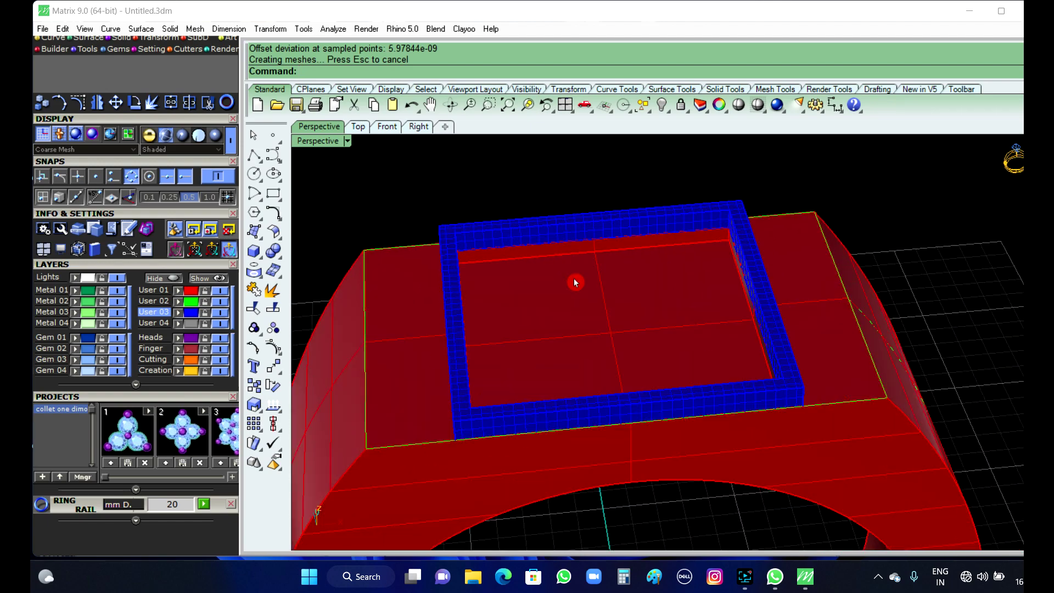
{"action": "type", "text": "tractSrf"}
{"action": "right_click", "coordinate": [574, 282]}
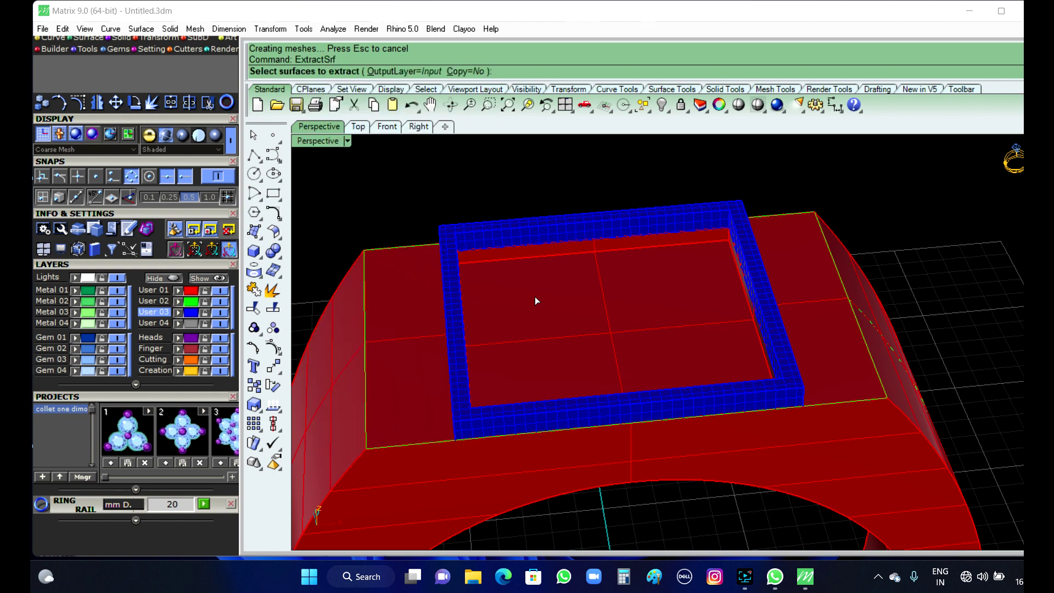
{"action": "left_click", "coordinate": [460, 374]}
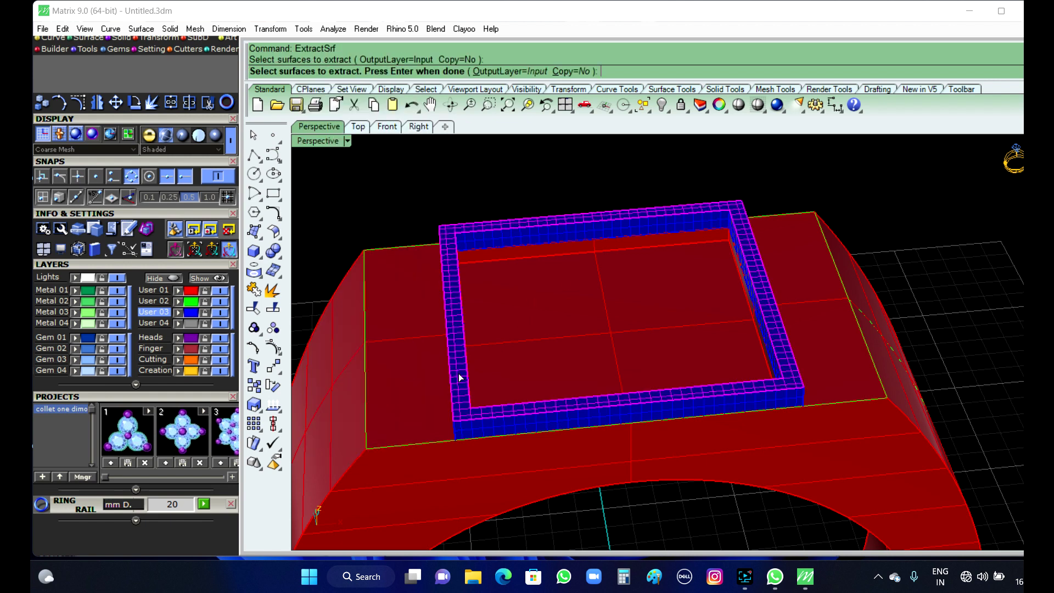
{"action": "right_click", "coordinate": [531, 371]}
{"action": "key", "text": "Delete"}
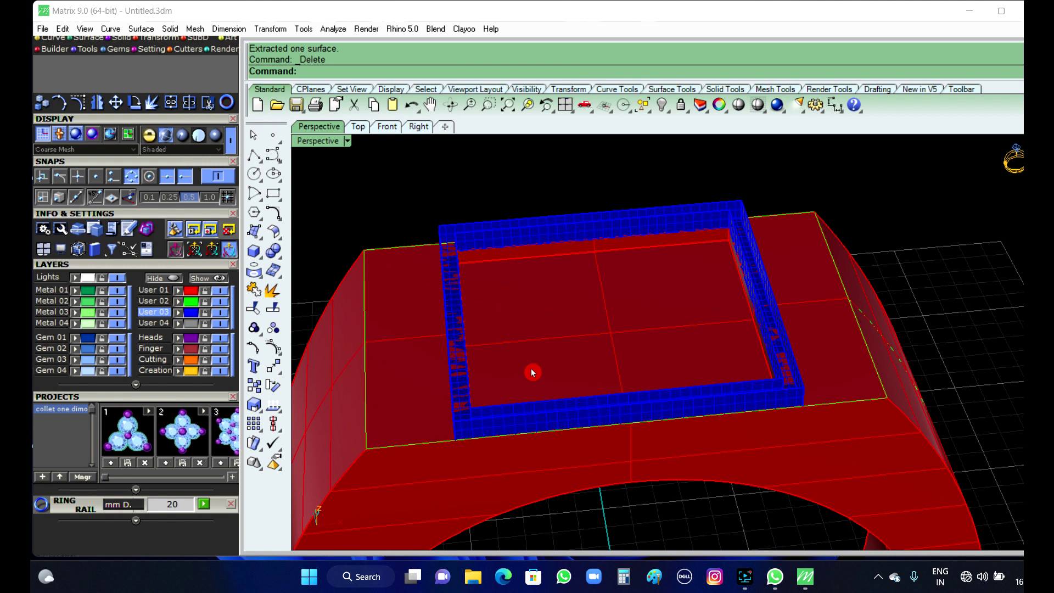
{"action": "type", "text": "Bl"}
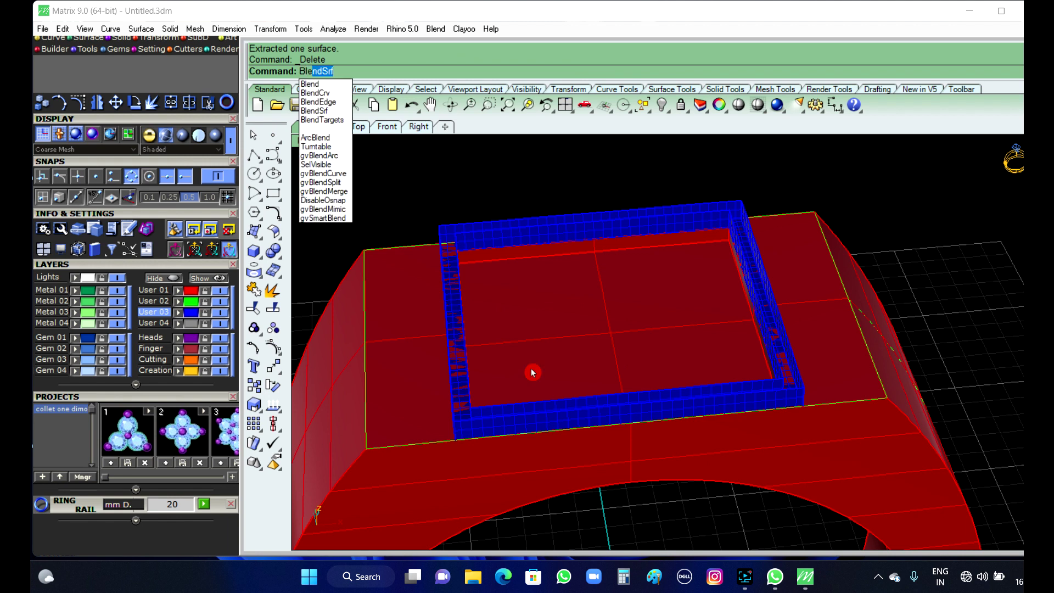
{"action": "type", "text": "e"}
{"action": "left_click", "coordinate": [330, 93]}
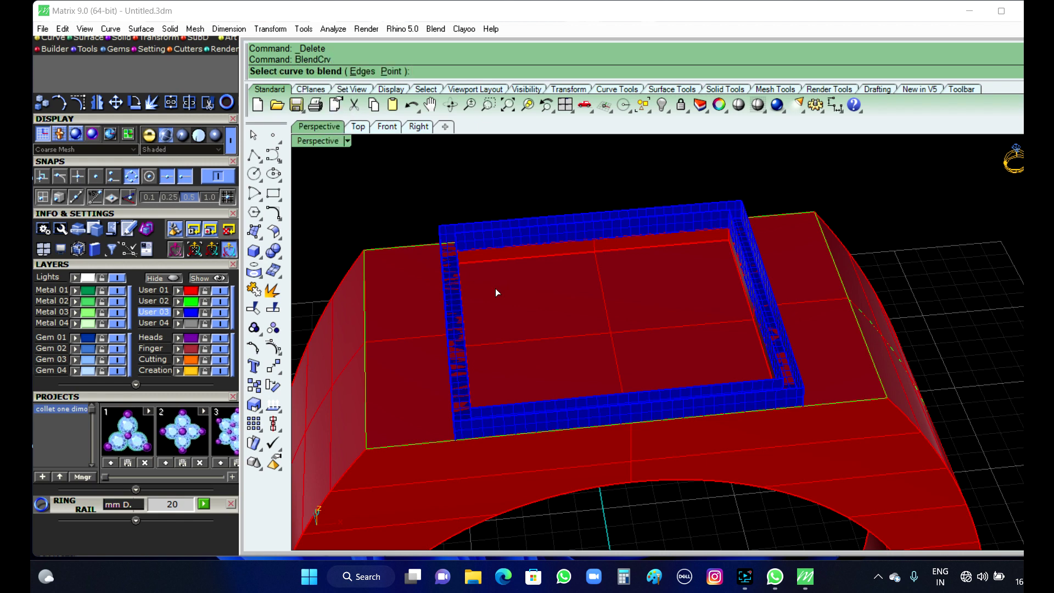
{"action": "left_click", "coordinate": [445, 330]}
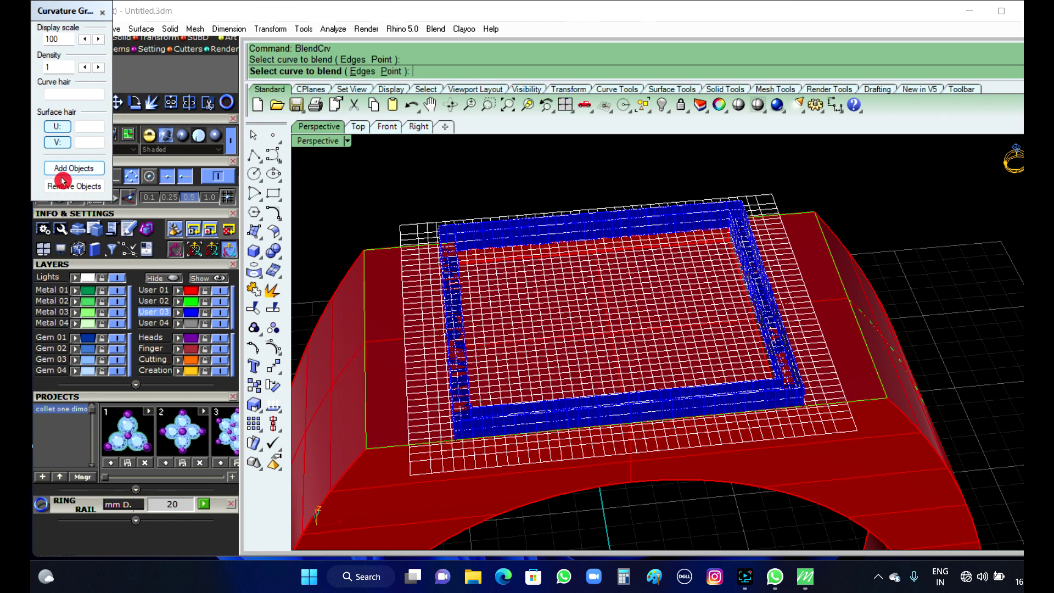
{"action": "left_click", "coordinate": [101, 14]}
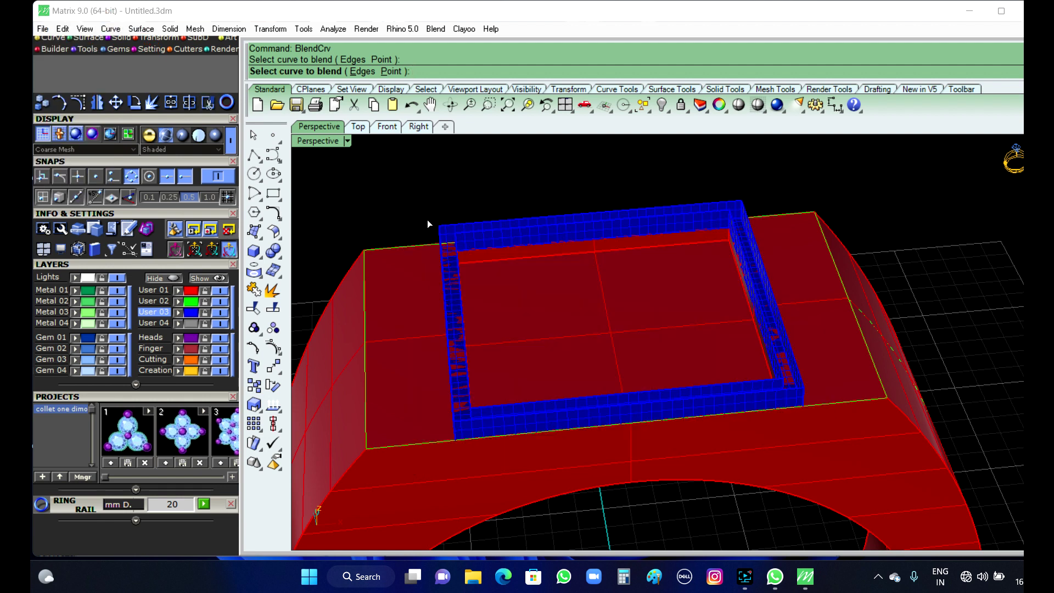
{"action": "right_click", "coordinate": [406, 176]}
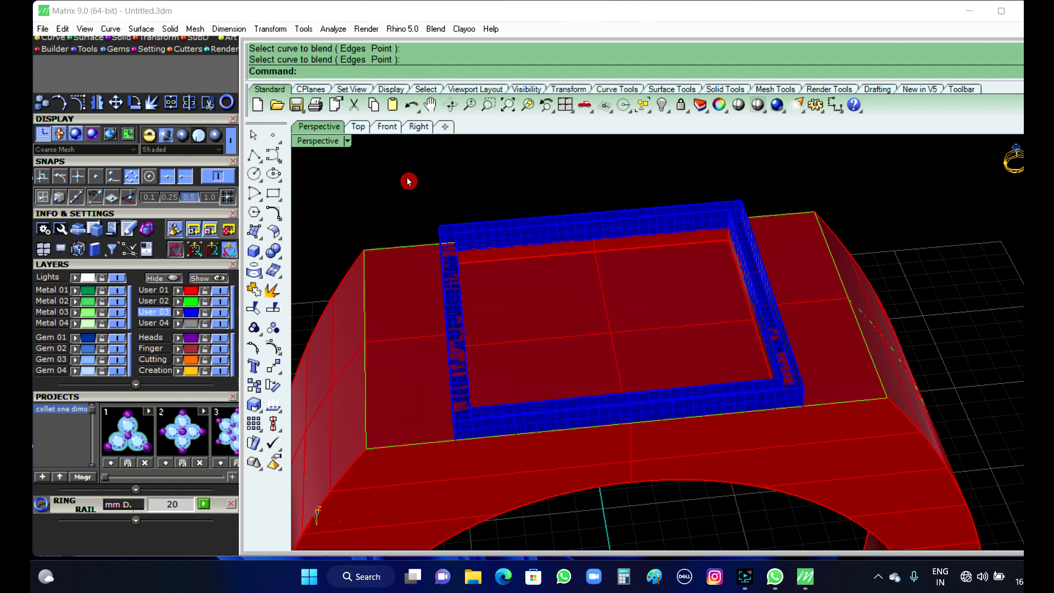
- Set up a BlendSrf from the frame's four outer top edges to its four inner top edges
{"action": "type", "text": "BlendSrf"}
{"action": "right_click", "coordinate": [408, 177]}
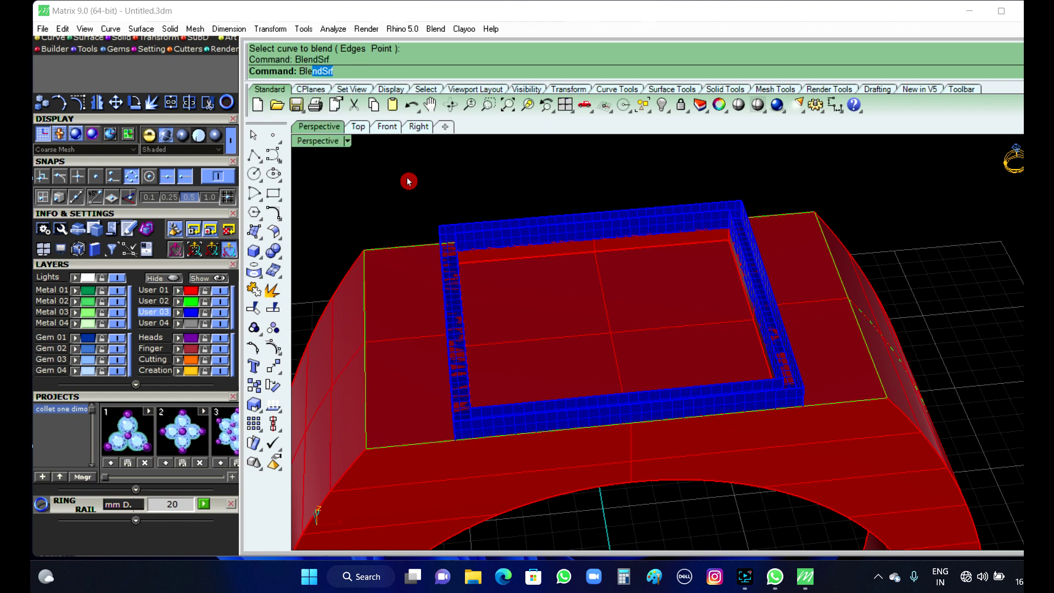
{"action": "left_click", "coordinate": [448, 344]}
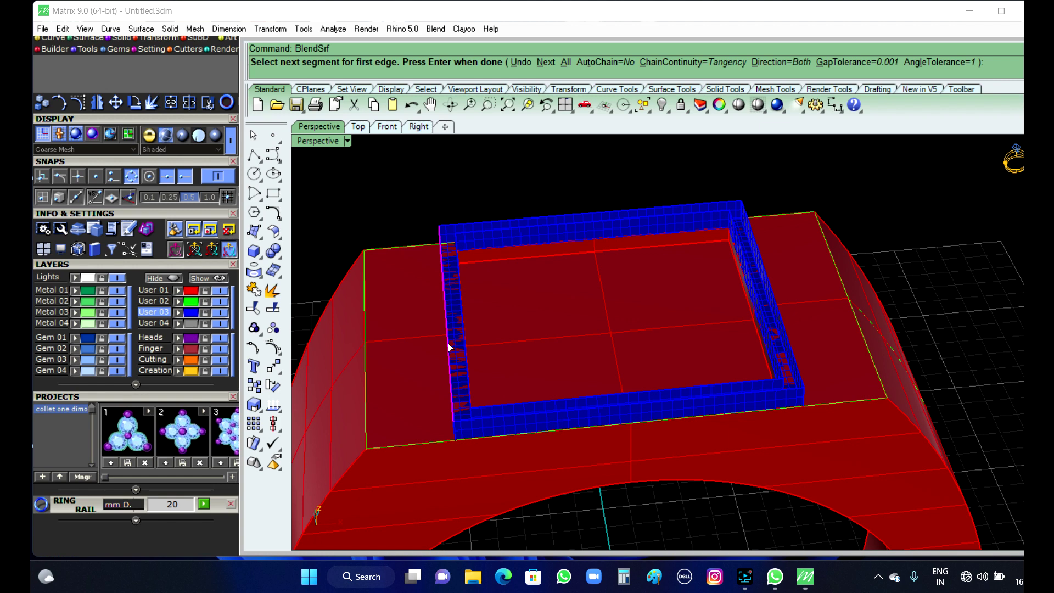
{"action": "left_click", "coordinate": [494, 416]}
{"action": "left_click", "coordinate": [788, 338]}
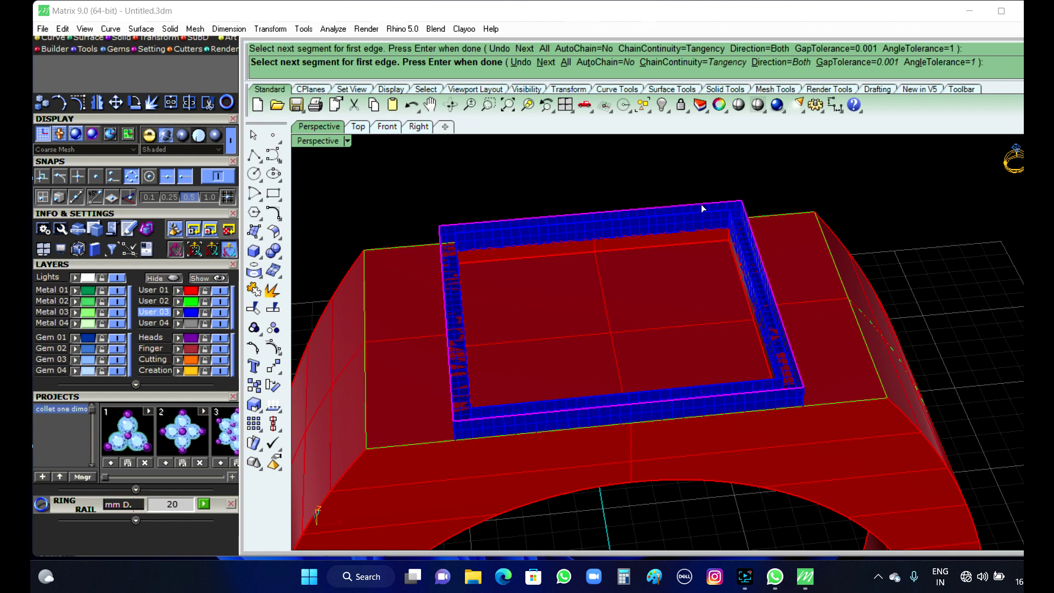
{"action": "key", "text": "Return"}
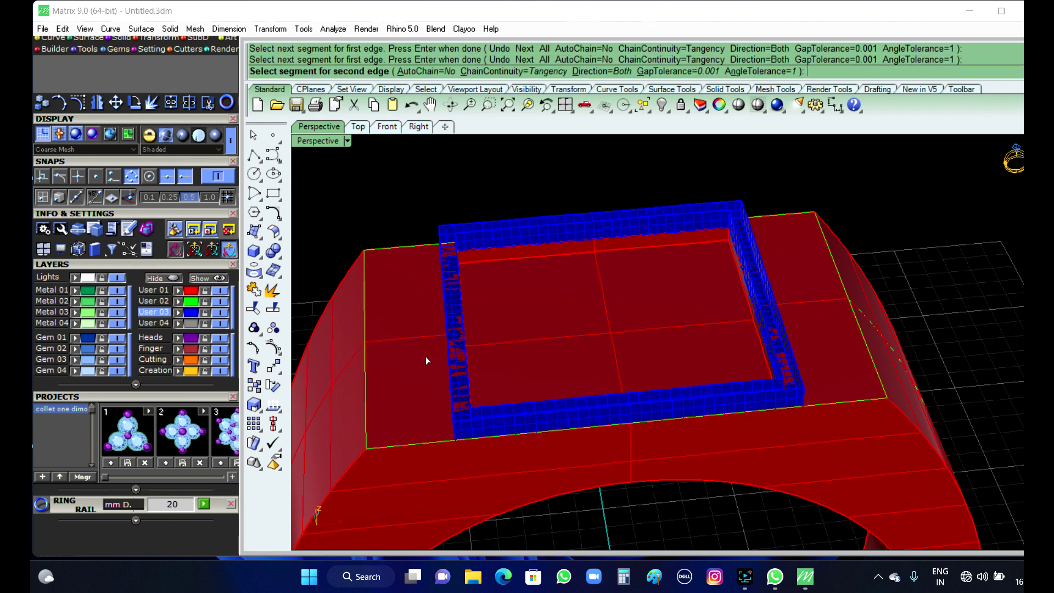
{"action": "left_click", "coordinate": [463, 340]}
{"action": "left_click", "coordinate": [552, 401]}
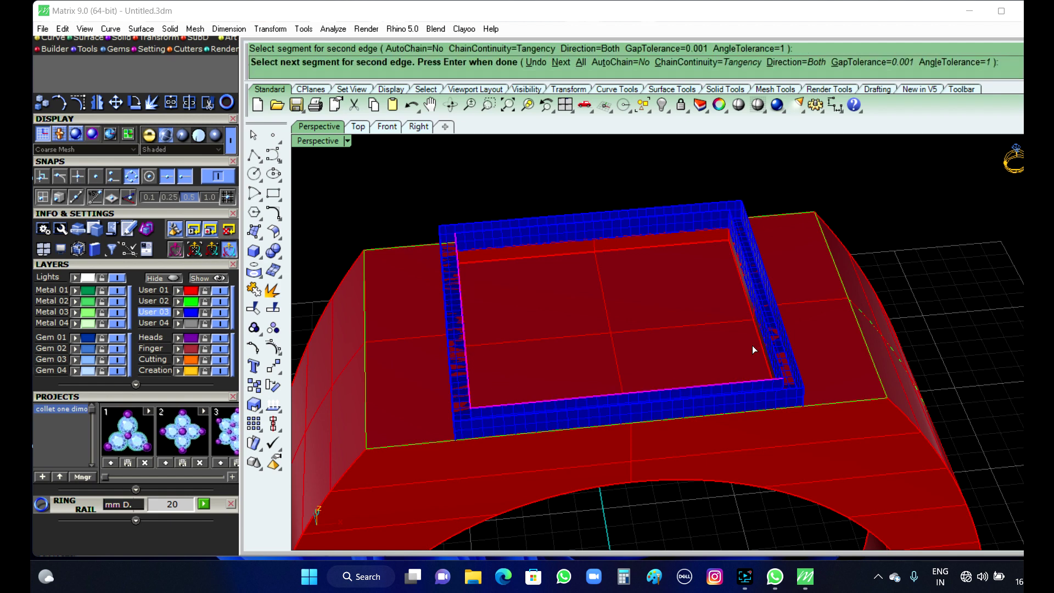
{"action": "left_click", "coordinate": [766, 328]}
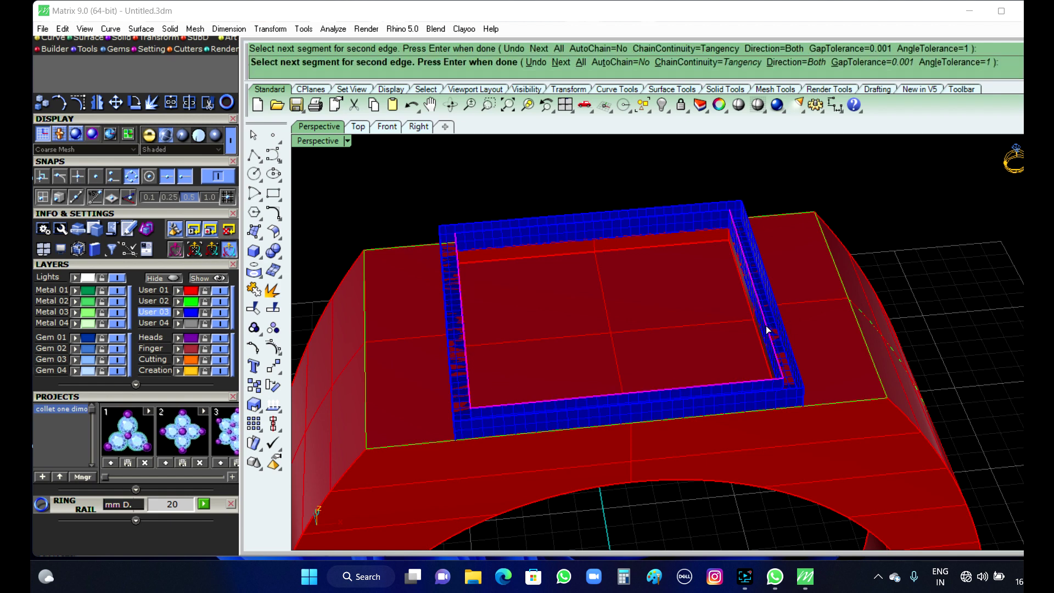
{"action": "left_click", "coordinate": [650, 217]}
{"action": "key", "text": "Return"}
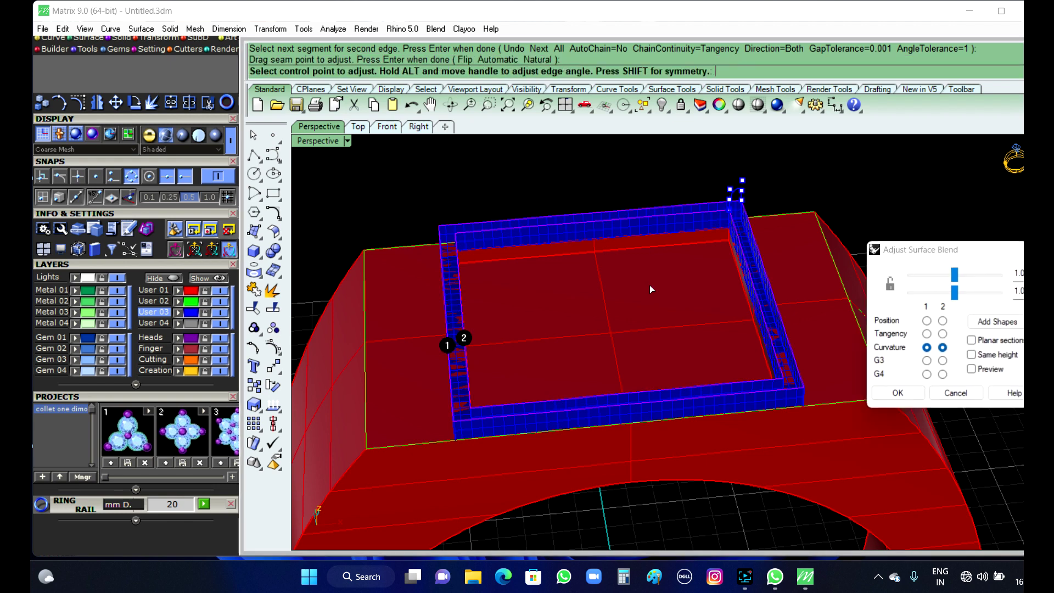
- Preview the surface blend and set both of its adjustment values to 0.1, keeping curvature continuity on both edges
{"action": "left_click", "coordinate": [971, 370]}
{"action": "scroll", "coordinate": [538, 409], "scroll_direction": "up", "scroll_amount": 5}
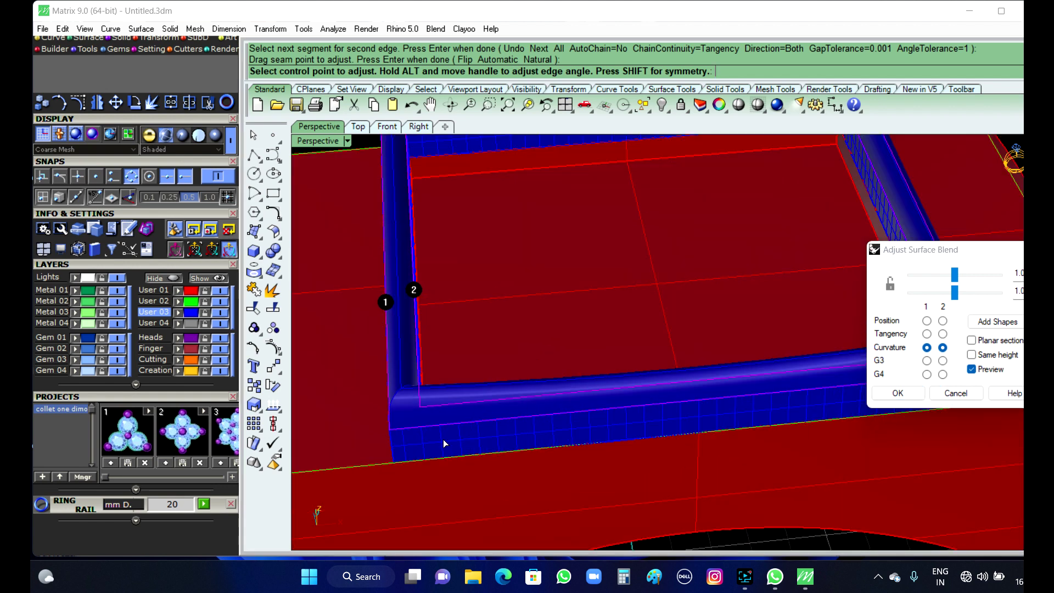
{"action": "scroll", "coordinate": [442, 440], "scroll_direction": "down", "scroll_amount": 5}
{"action": "left_click", "coordinate": [1013, 389]}
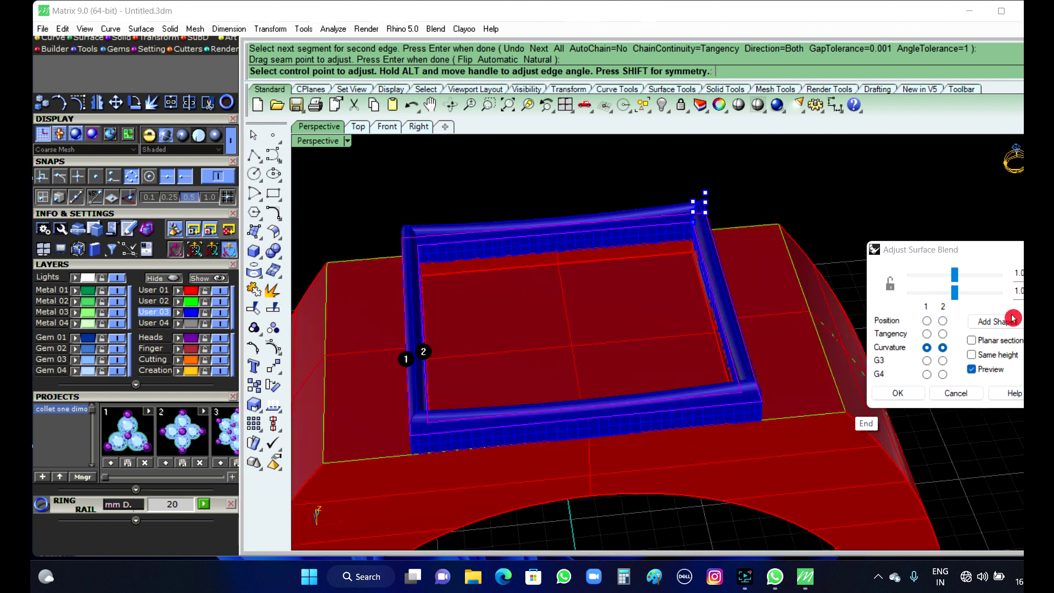
{"action": "left_click", "coordinate": [1000, 277]}
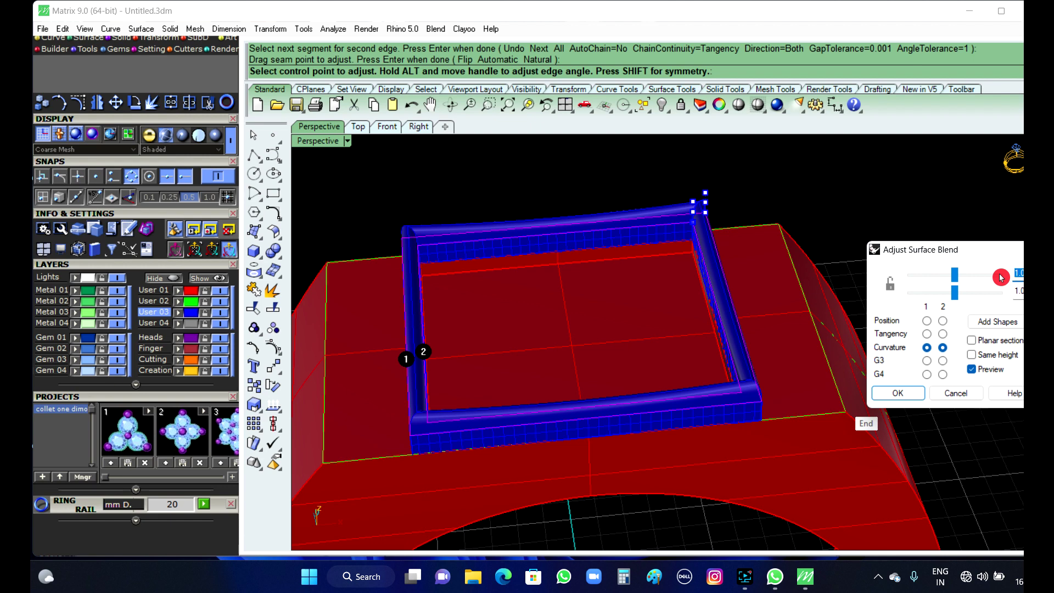
{"action": "type", "text": ".1"}
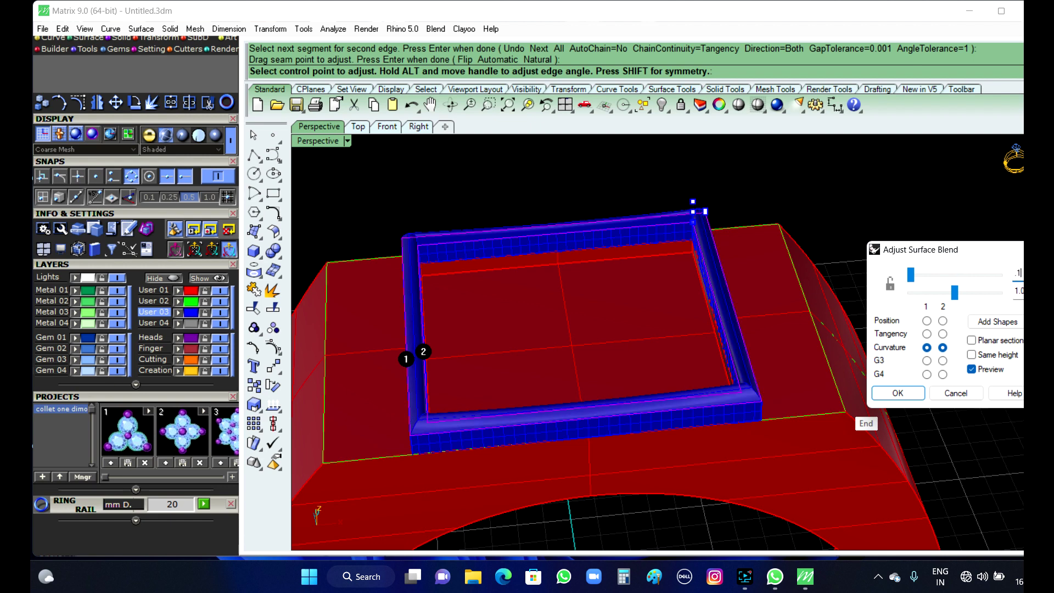
{"action": "key", "text": "Tab"}
{"action": "type", "text": ".1"}
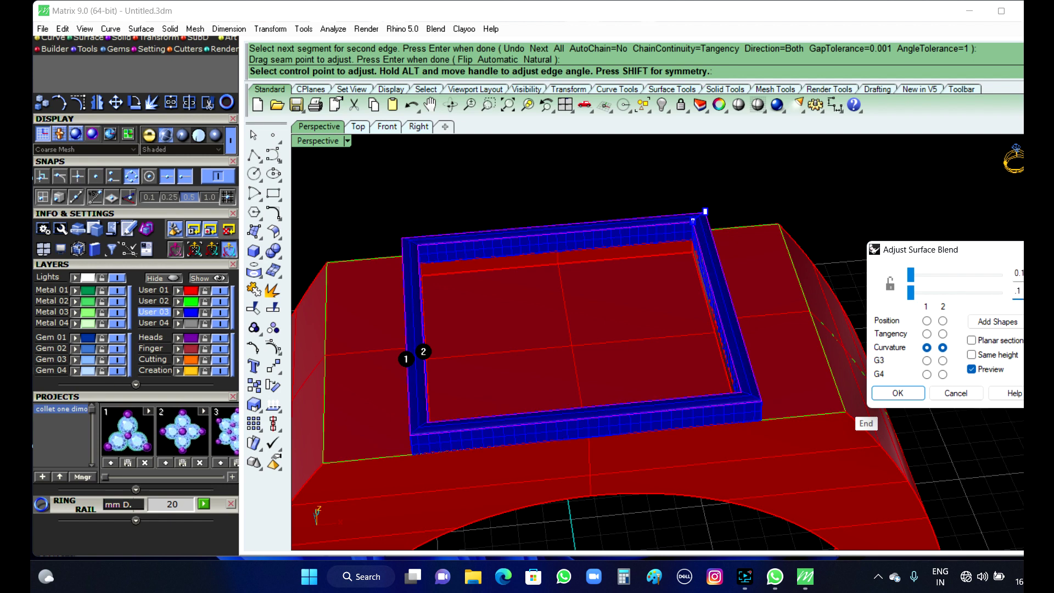
- Check the previewed blend around the frame's corners and accept it
{"action": "scroll", "coordinate": [551, 433], "scroll_direction": "up", "scroll_amount": 5}
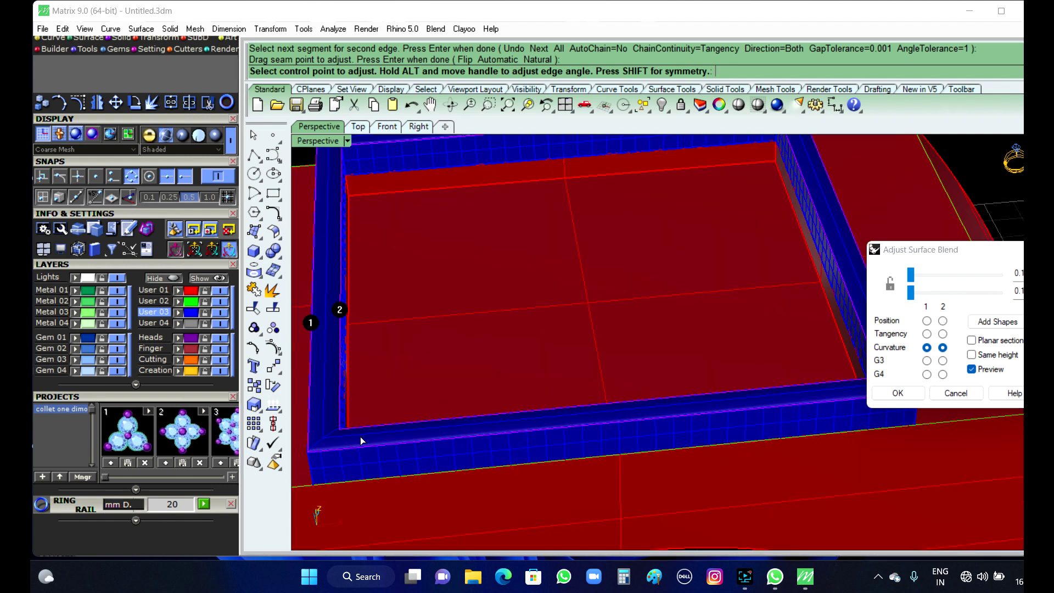
{"action": "scroll", "coordinate": [399, 450], "scroll_direction": "down", "scroll_amount": 5}
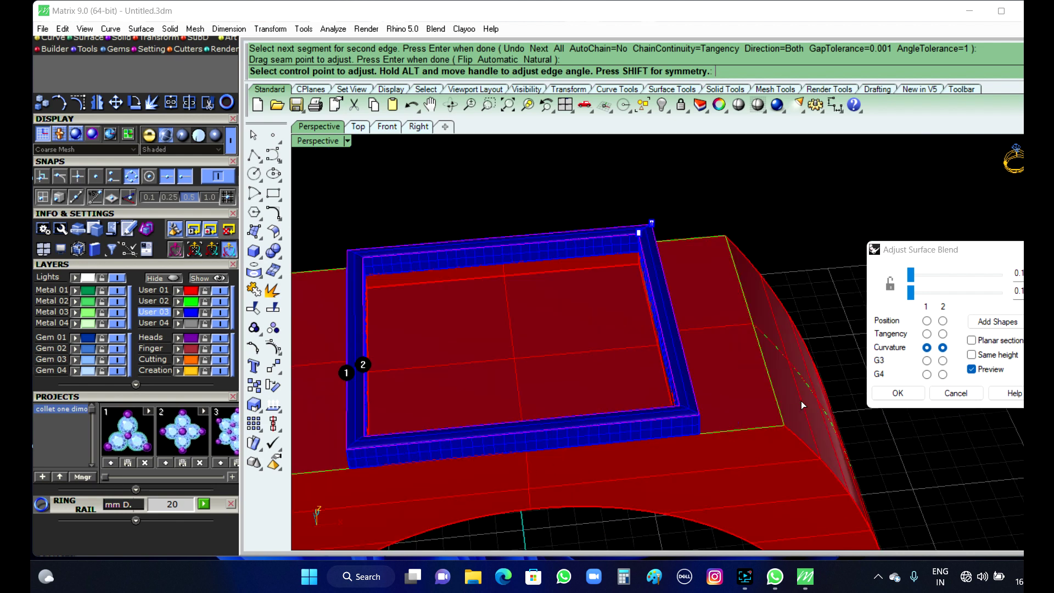
{"action": "scroll", "coordinate": [624, 446], "scroll_direction": "up", "scroll_amount": 5}
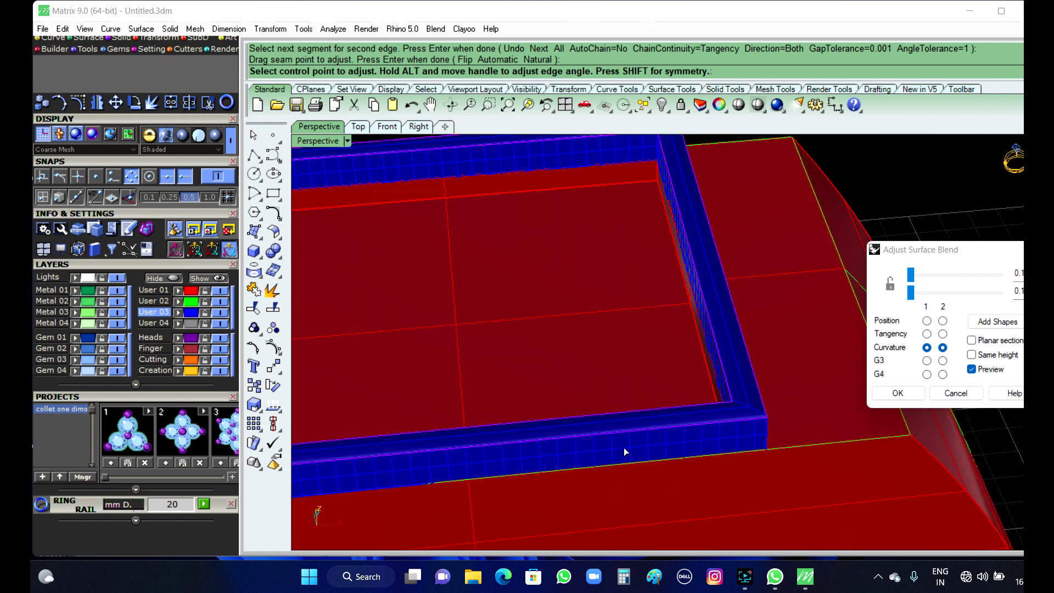
{"action": "scroll", "coordinate": [623, 446], "scroll_direction": "down", "scroll_amount": 5}
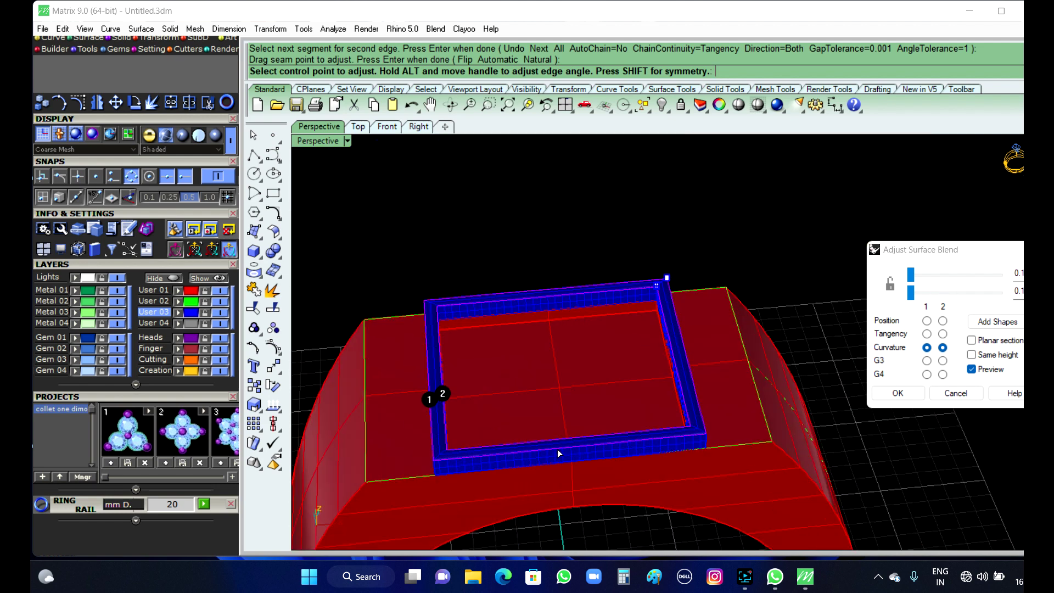
{"action": "scroll", "coordinate": [555, 449], "scroll_direction": "up", "scroll_amount": 5}
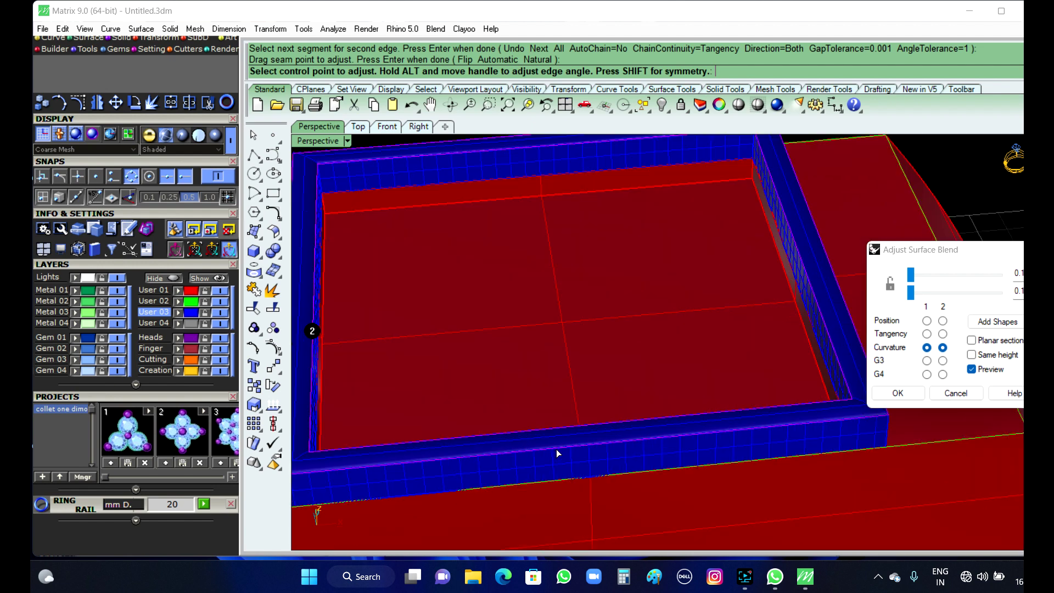
{"action": "left_click", "coordinate": [900, 393]}
- Join the blended top surface and the frame walls into one polysurface
{"action": "scroll", "coordinate": [643, 438], "scroll_direction": "down", "scroll_amount": 5}
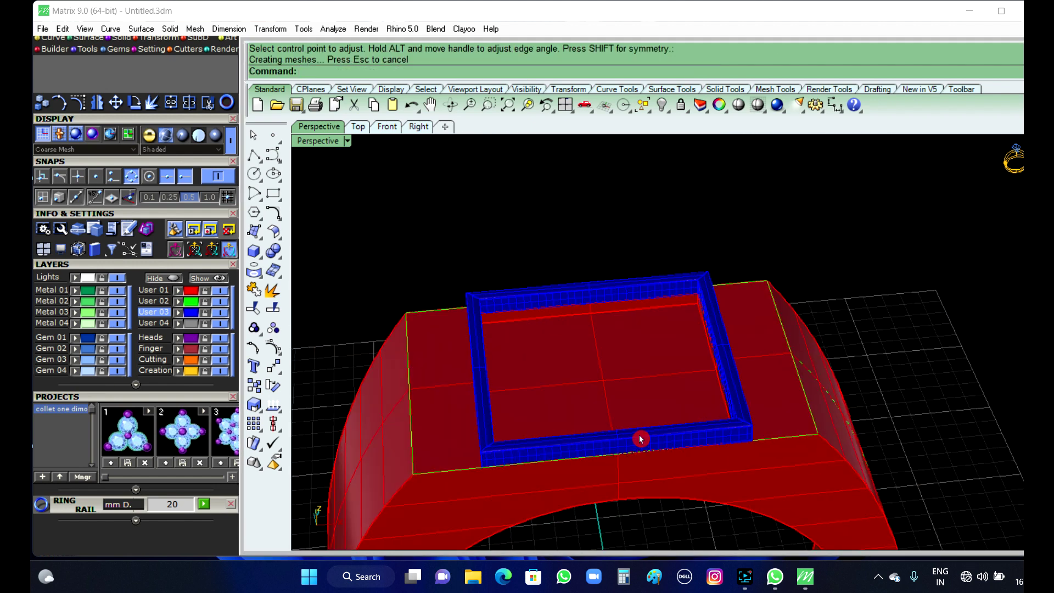
{"action": "scroll", "coordinate": [642, 438], "scroll_direction": "up", "scroll_amount": 4}
{"action": "left_click", "coordinate": [642, 438]}
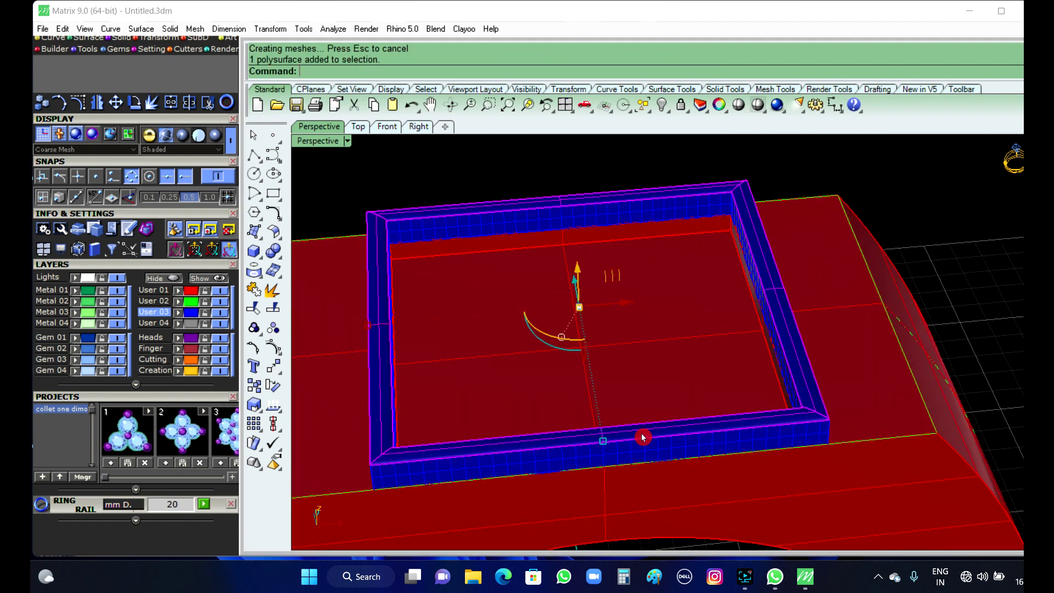
{"action": "left_click", "coordinate": [675, 455]}
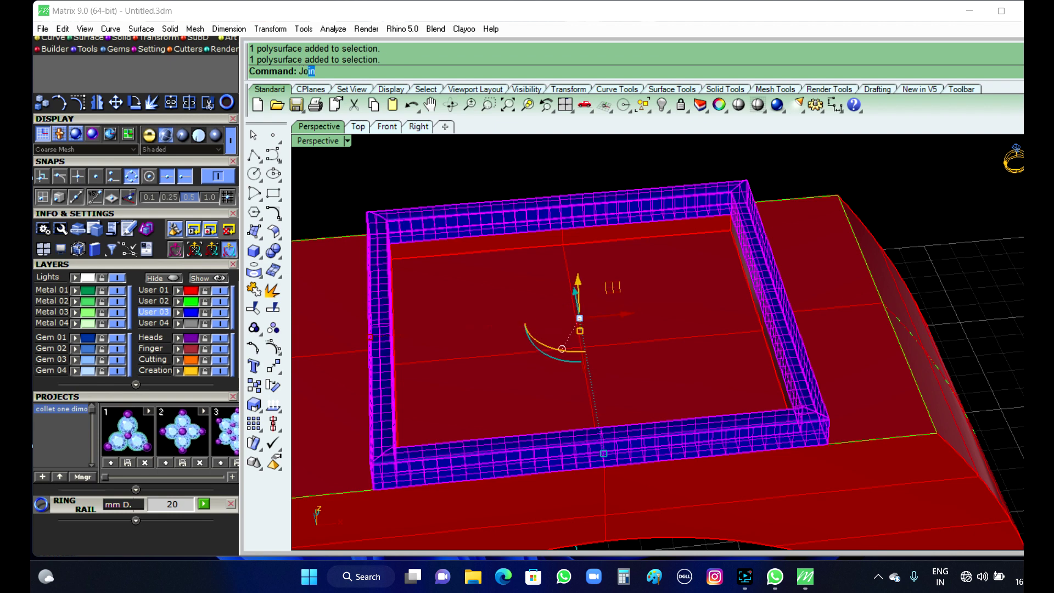
{"action": "key", "text": "Return"}
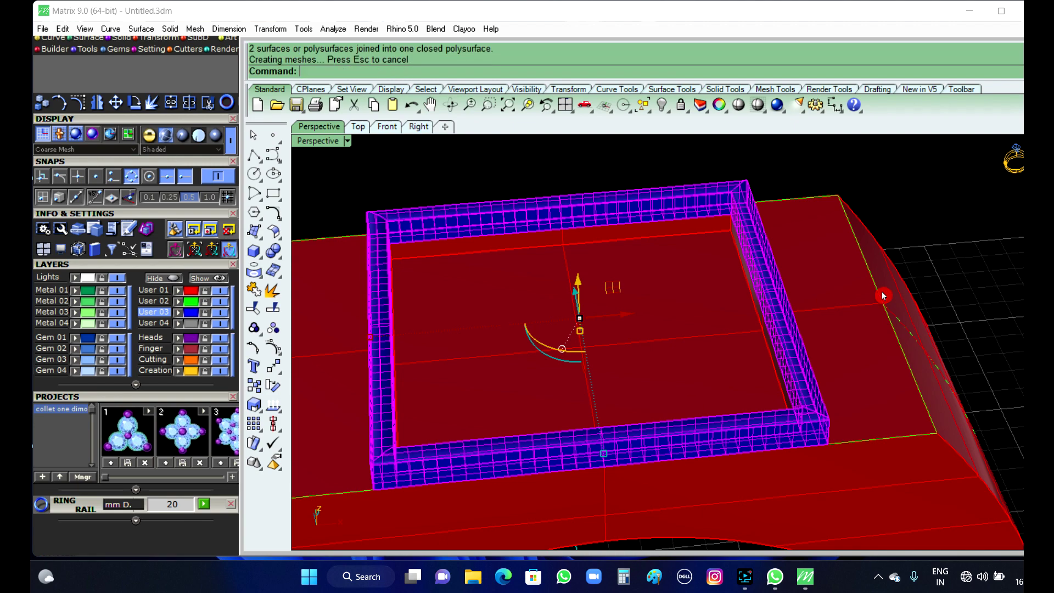
{"action": "left_click", "coordinate": [944, 278]}
{"action": "scroll", "coordinate": [843, 356], "scroll_direction": "down", "scroll_amount": 2}
{"action": "right_click_drag", "start_coordinate": [828, 411], "coordinate": [840, 354]}
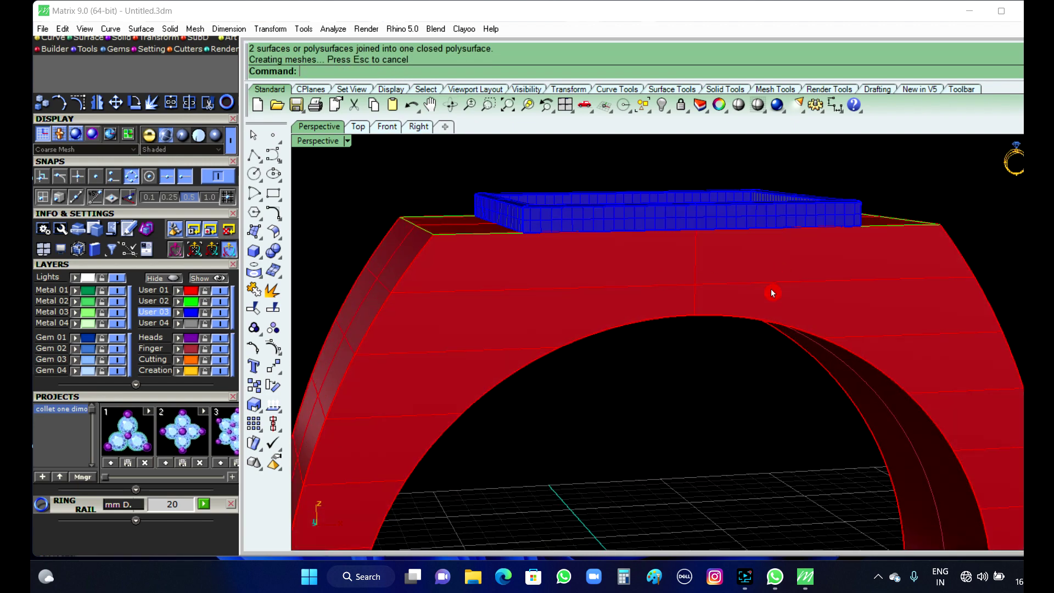
- Move the blue rectangular frame on the ring's flat top vertically by -0.1
{"action": "scroll", "coordinate": [747, 296], "scroll_direction": "up", "scroll_amount": 2}
{"action": "left_click", "coordinate": [731, 274]}
{"action": "scroll", "coordinate": [732, 274], "scroll_direction": "down", "scroll_amount": 2}
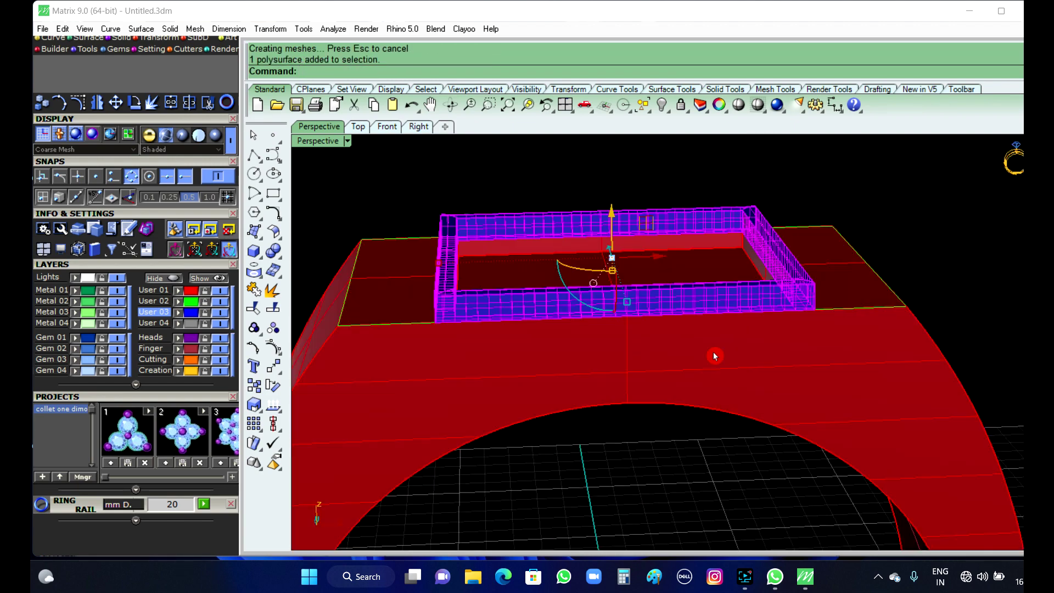
{"action": "scroll", "coordinate": [615, 239], "scroll_direction": "up", "scroll_amount": 3}
{"action": "left_click", "coordinate": [614, 247]}
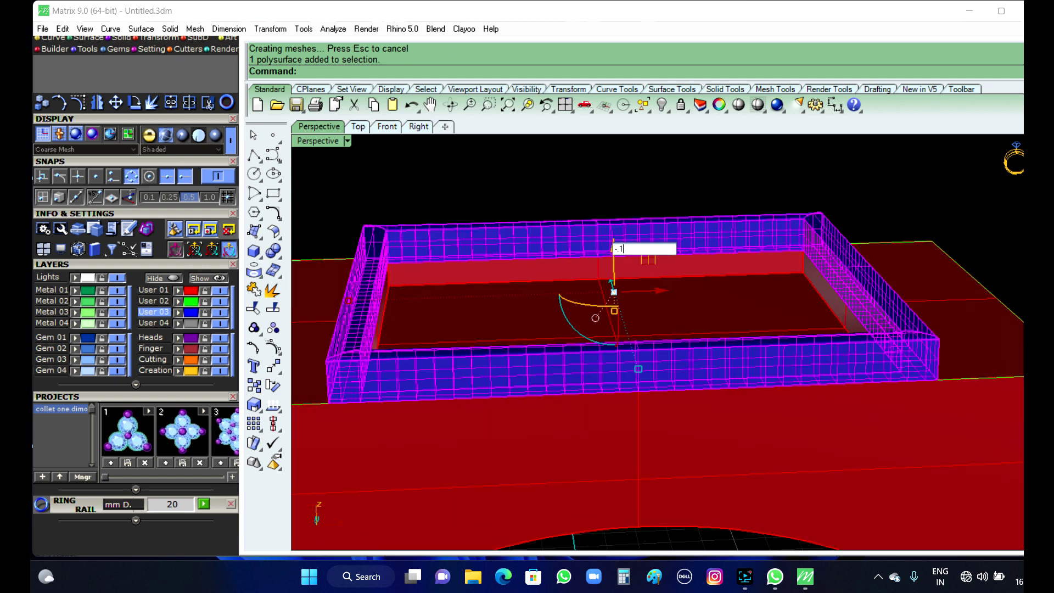
{"action": "key", "text": "Return"}
{"action": "left_click", "coordinate": [660, 202]}
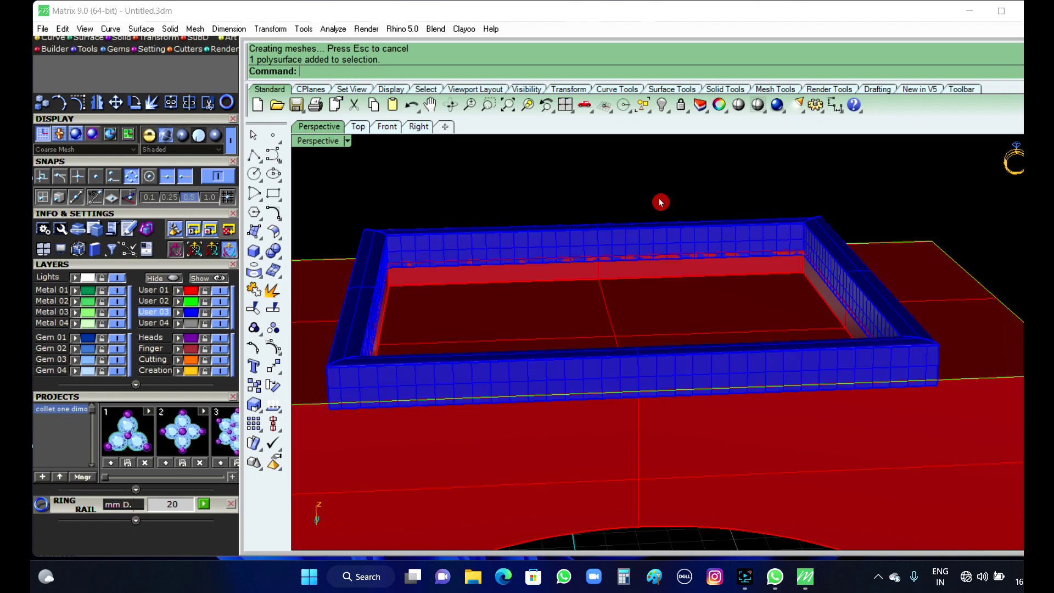
- Set the Perspective viewport's display mode to Machine
{"action": "scroll", "coordinate": [660, 202], "scroll_direction": "down", "scroll_amount": 2}
{"action": "right_click_drag", "start_coordinate": [674, 277], "coordinate": [306, 416]}
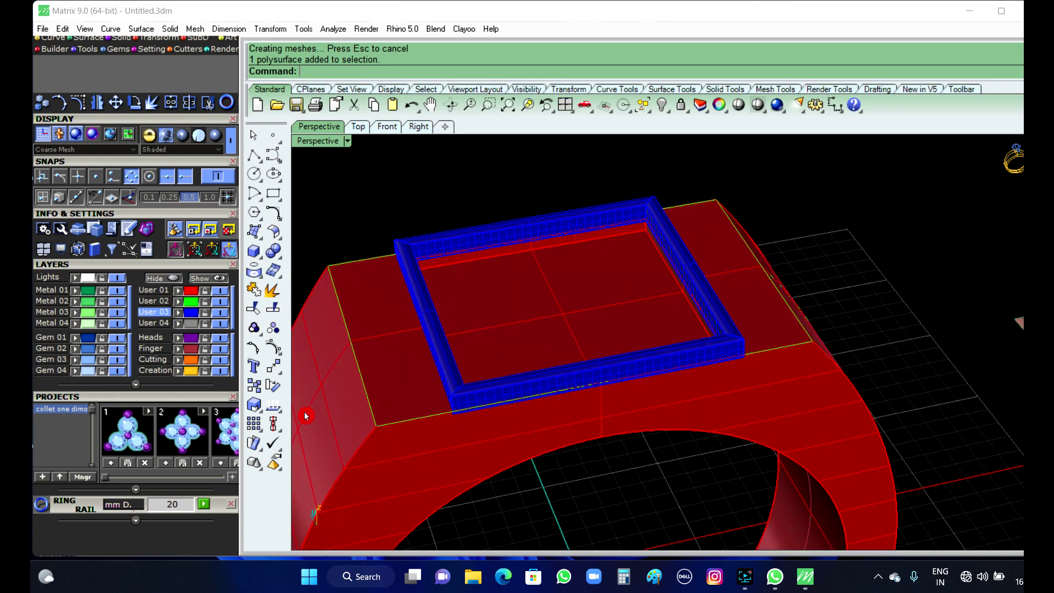
{"action": "scroll", "coordinate": [306, 416], "scroll_direction": "down", "scroll_amount": 5}
{"action": "right_click_drag", "start_coordinate": [451, 402], "coordinate": [513, 420]}
{"action": "scroll", "coordinate": [536, 371], "scroll_direction": "down", "scroll_amount": 4}
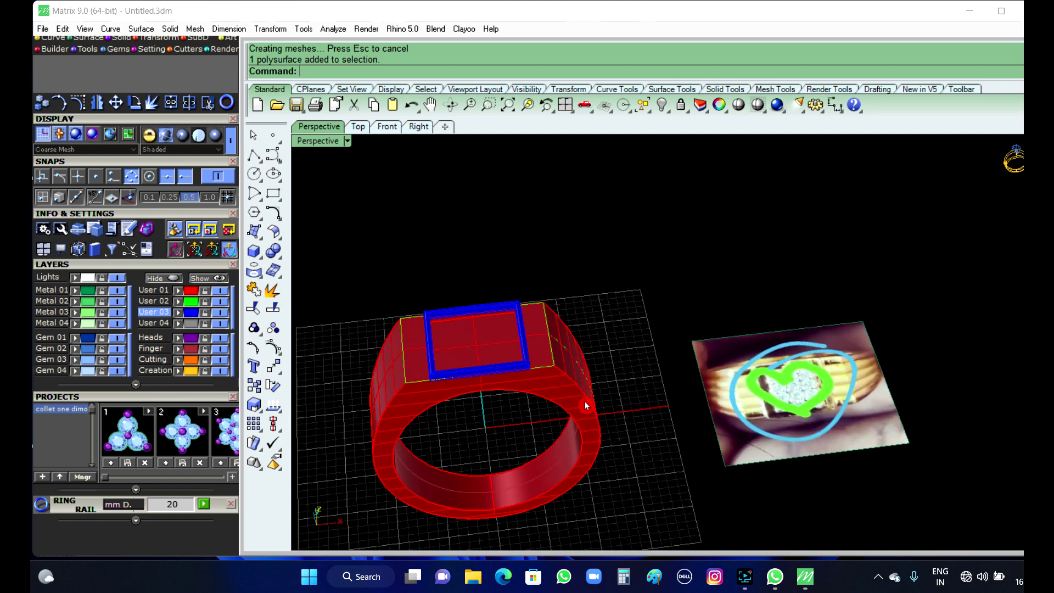
{"action": "right_click_drag", "start_coordinate": [584, 405], "coordinate": [577, 428]}
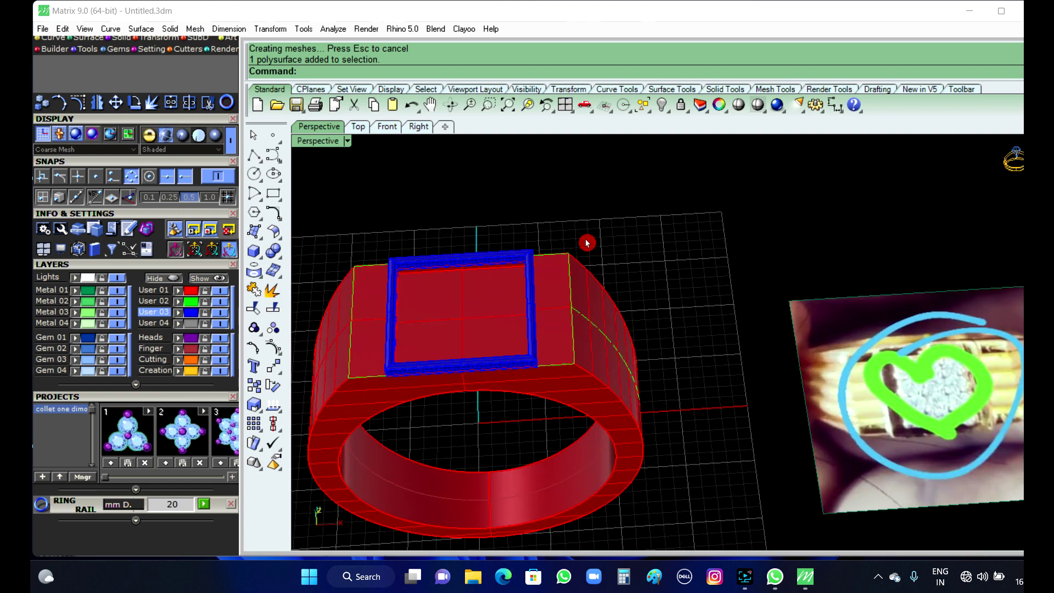
{"action": "left_click", "coordinate": [347, 141]}
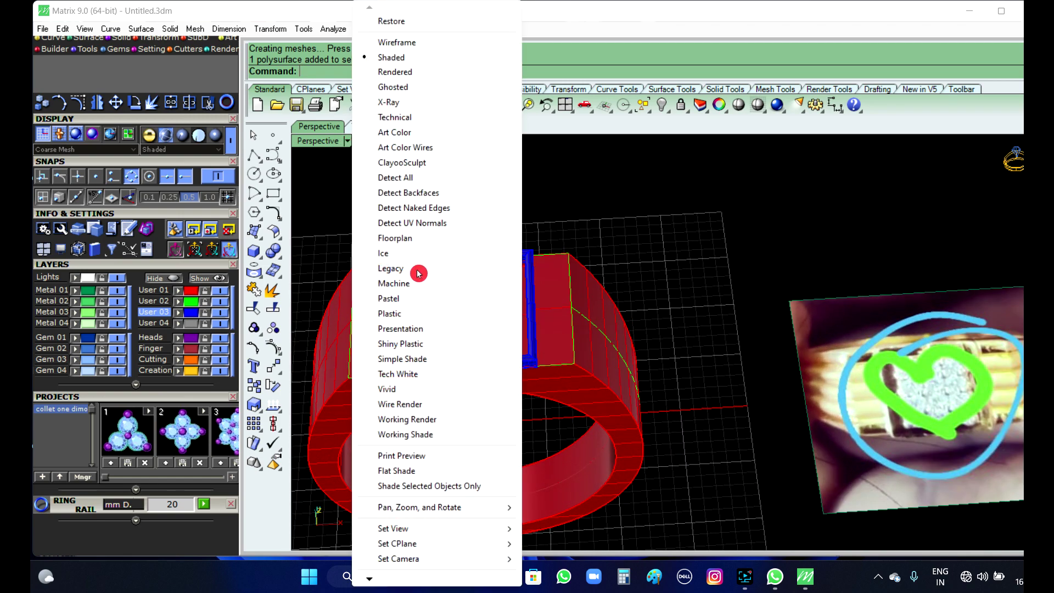
{"action": "left_click", "coordinate": [422, 288]}
- Examine the ring in Machine display and compare its top and shoulders with the reference photo
{"action": "scroll", "coordinate": [582, 324], "scroll_direction": "up", "scroll_amount": 5}
{"action": "right_click_drag", "start_coordinate": [501, 360], "coordinate": [529, 330]}
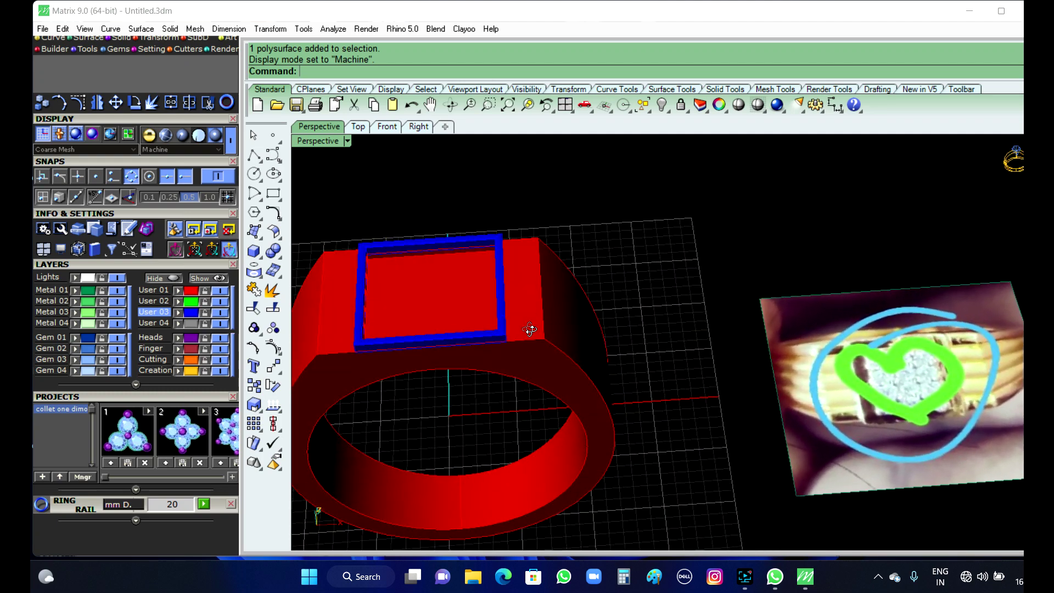
{"action": "right_click_drag", "start_coordinate": [608, 299], "coordinate": [581, 346]}
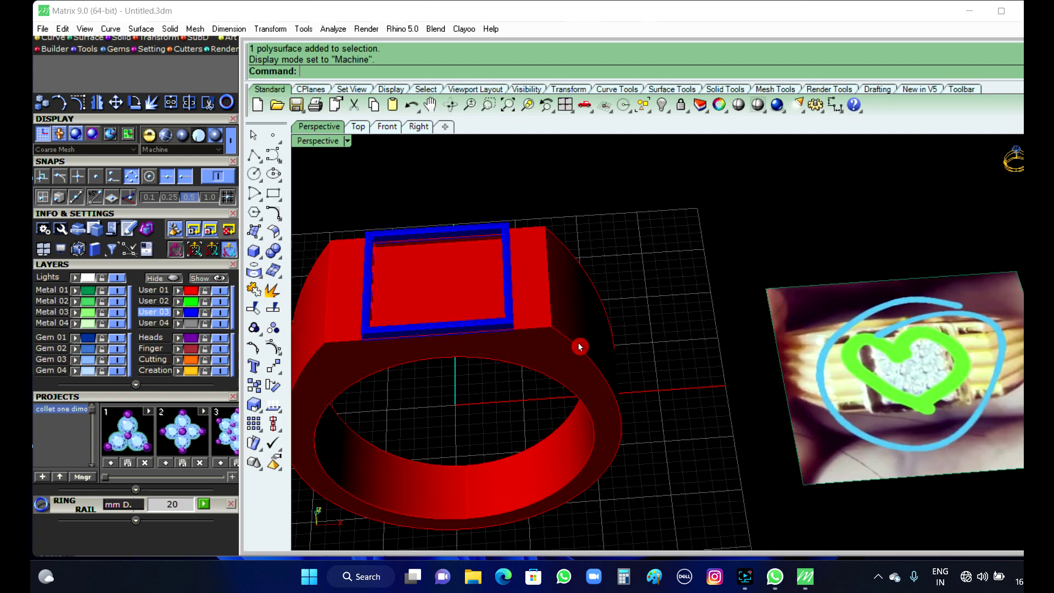
{"action": "left_click", "coordinate": [571, 300]}
{"action": "left_click", "coordinate": [668, 299]}
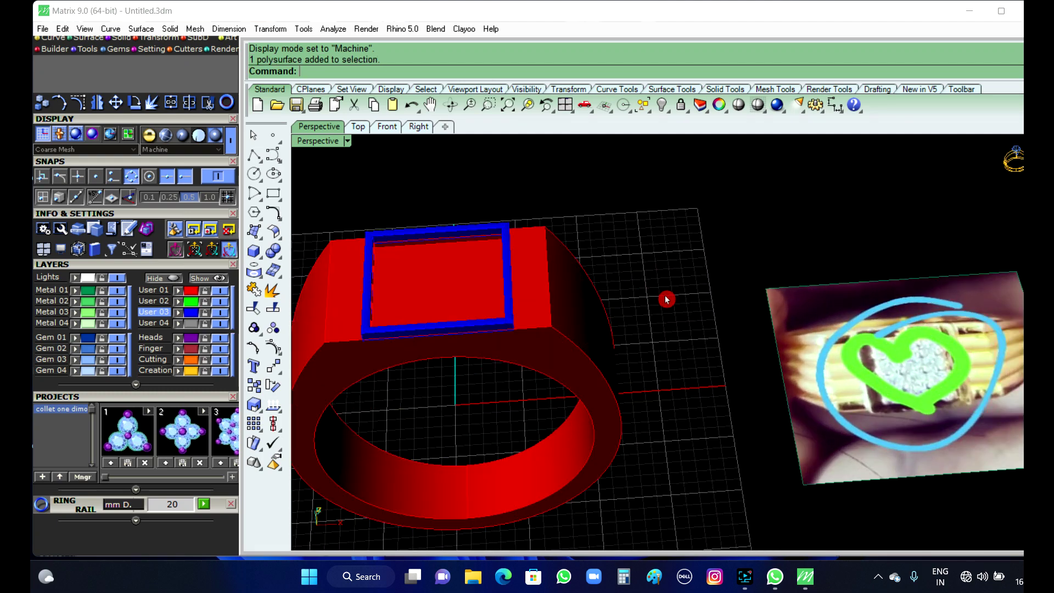
{"action": "scroll", "coordinate": [568, 323], "scroll_direction": "down", "scroll_amount": 6}
{"action": "scroll", "coordinate": [736, 365], "scroll_direction": "up", "scroll_amount": 7}
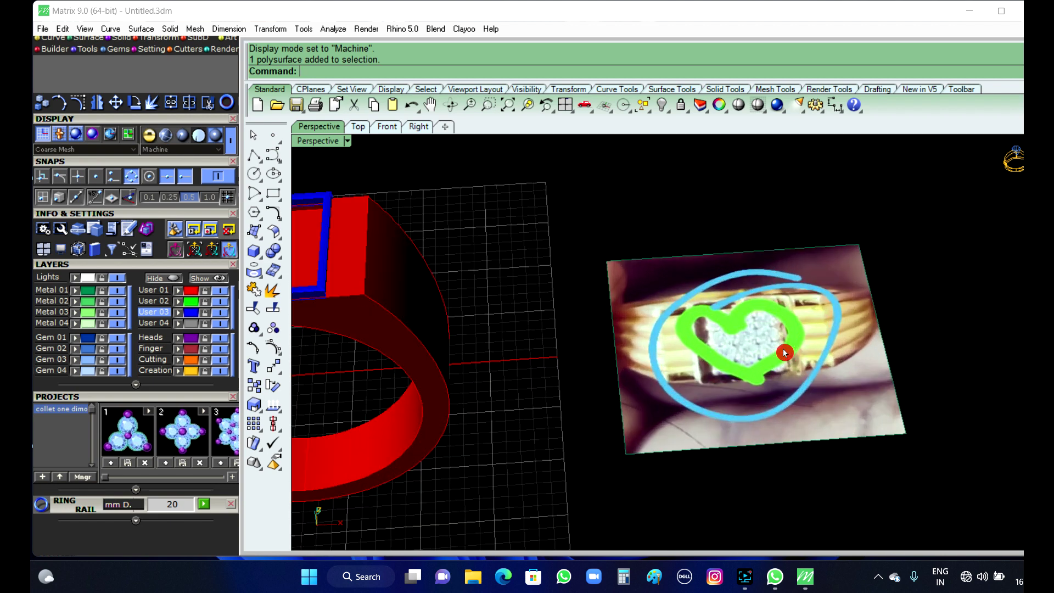
{"action": "scroll", "coordinate": [501, 328], "scroll_direction": "down", "scroll_amount": 2}
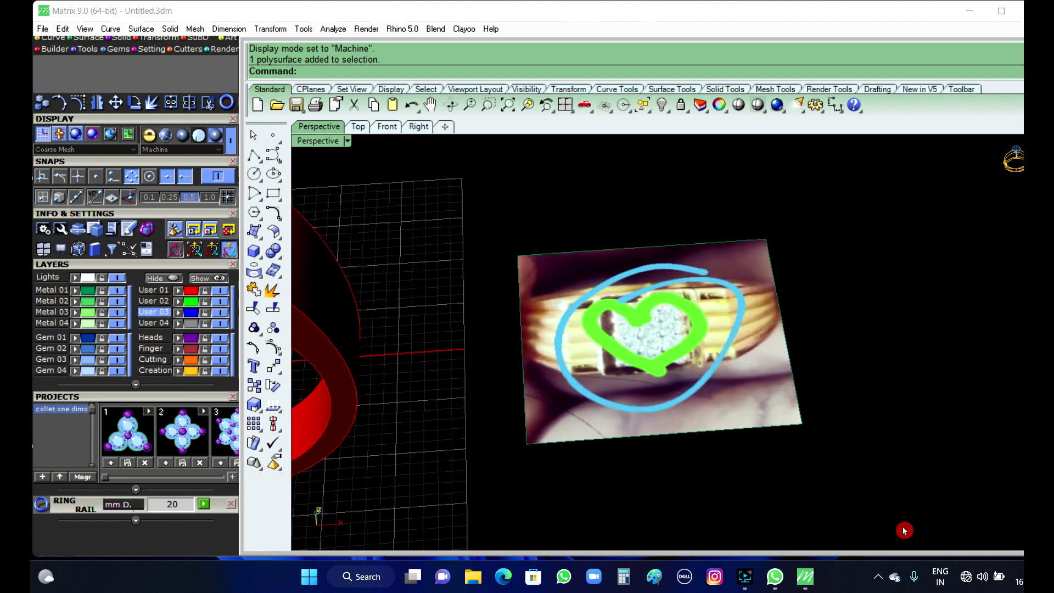
{"action": "mouse_move", "coordinate": [746, 589]}
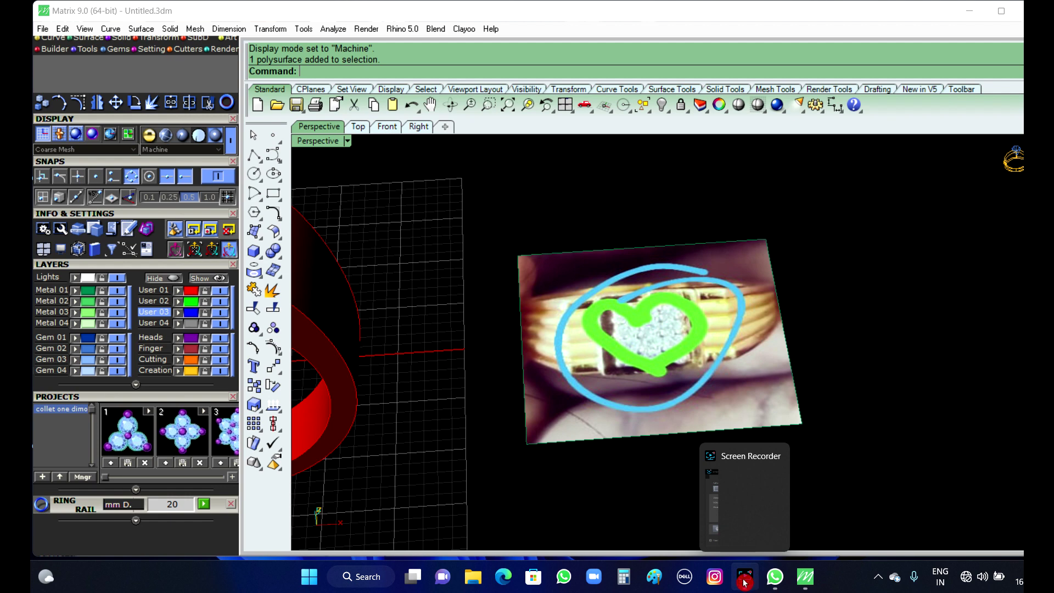
{"action": "left_click", "coordinate": [744, 583]}
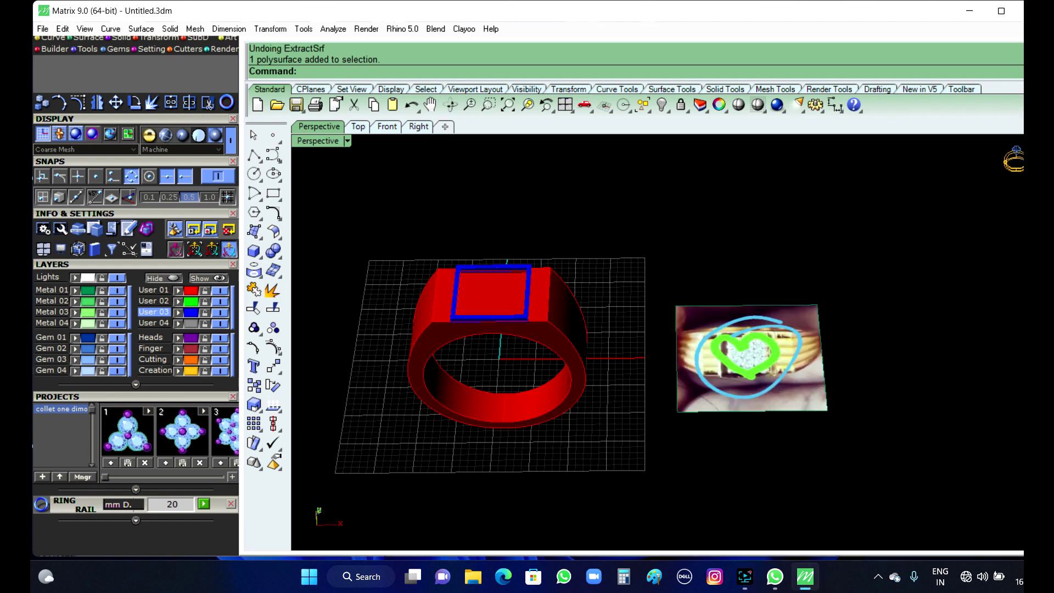
- Set the Perspective viewport's display mode to Shaded
{"action": "scroll", "coordinate": [467, 341], "scroll_direction": "up", "scroll_amount": 5}
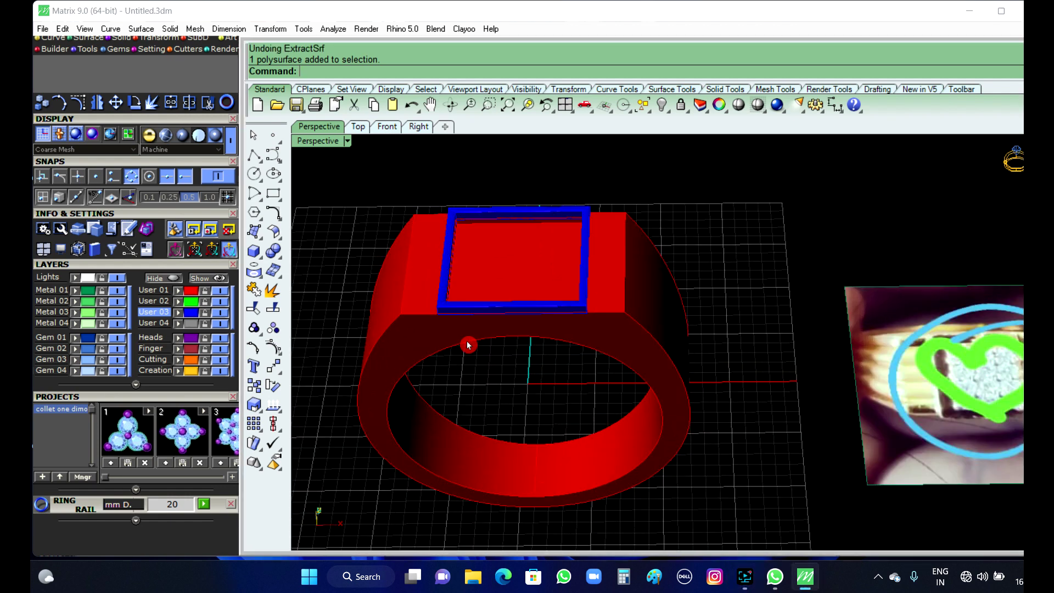
{"action": "left_click", "coordinate": [347, 141]}
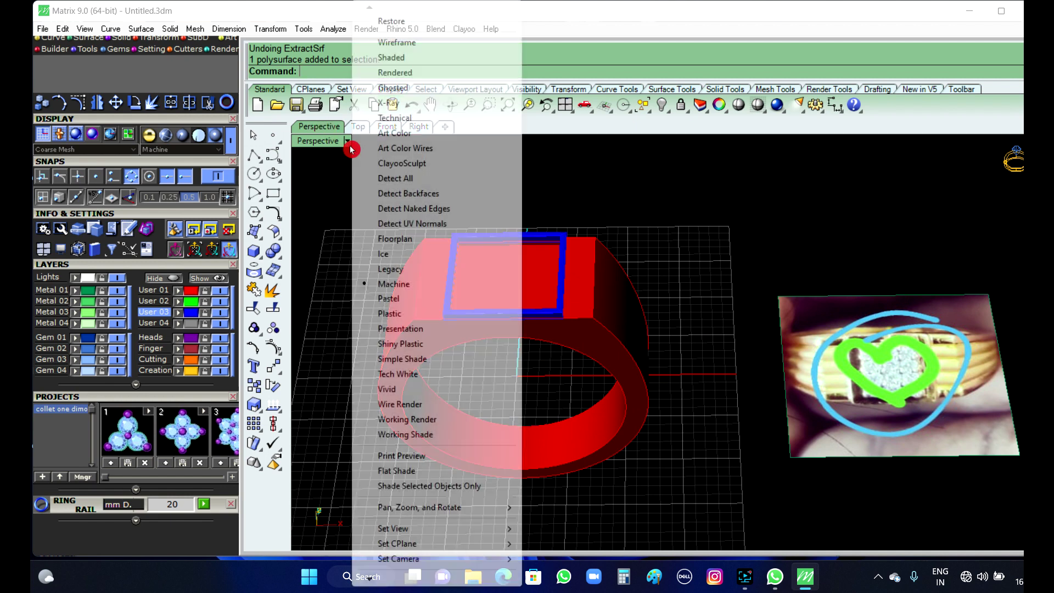
{"action": "left_click", "coordinate": [419, 63]}
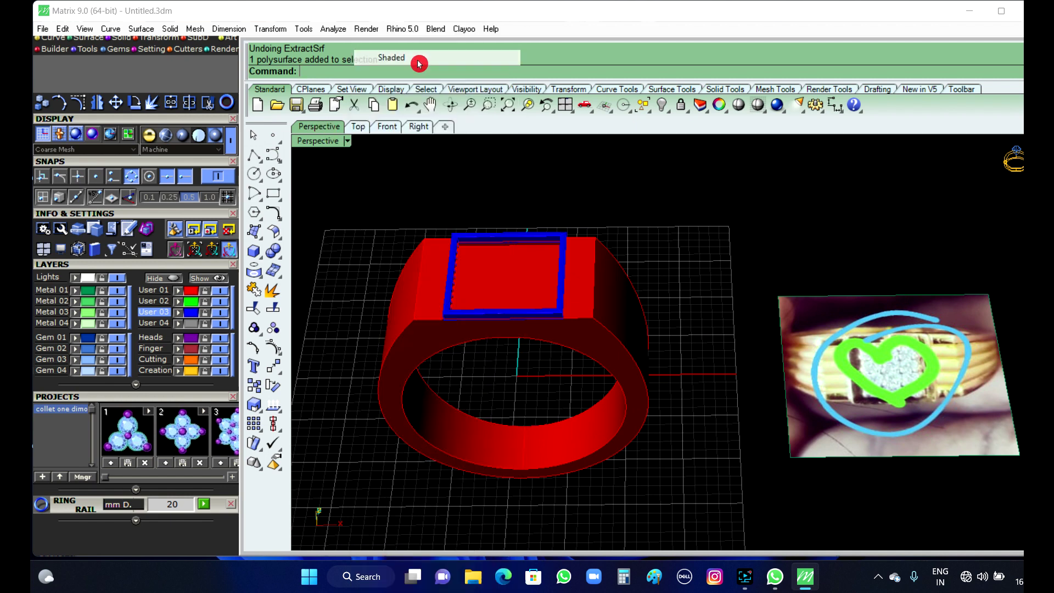
- Explode the rectangular curve outlining the ring's flat top into separate segments
{"action": "scroll", "coordinate": [571, 275], "scroll_direction": "down", "scroll_amount": 2}
{"action": "scroll", "coordinate": [596, 298], "scroll_direction": "up", "scroll_amount": 3}
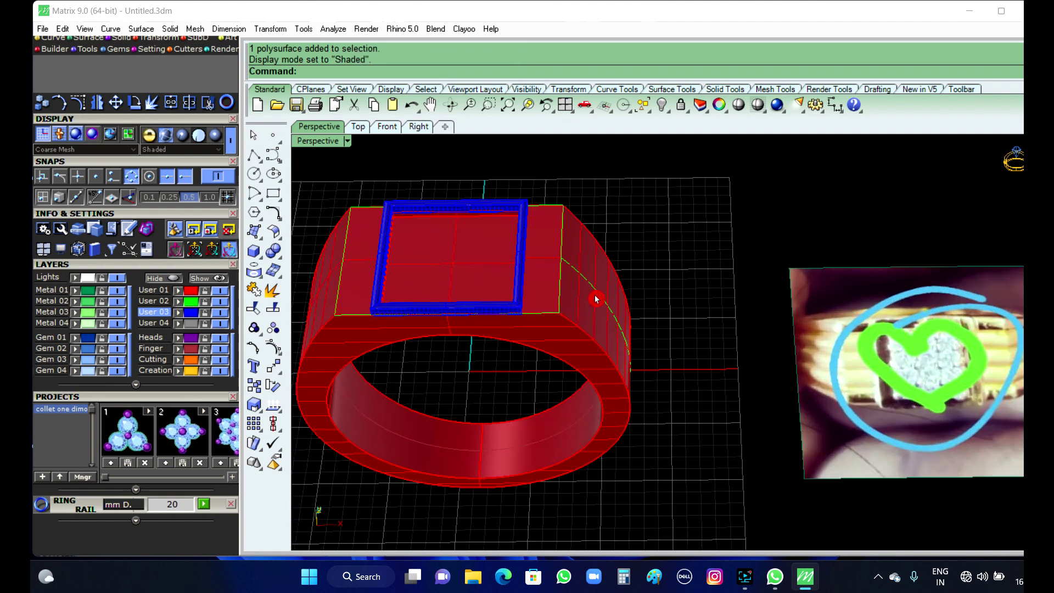
{"action": "scroll", "coordinate": [596, 299], "scroll_direction": "up", "scroll_amount": 2}
{"action": "scroll", "coordinate": [586, 283], "scroll_direction": "down", "scroll_amount": 1}
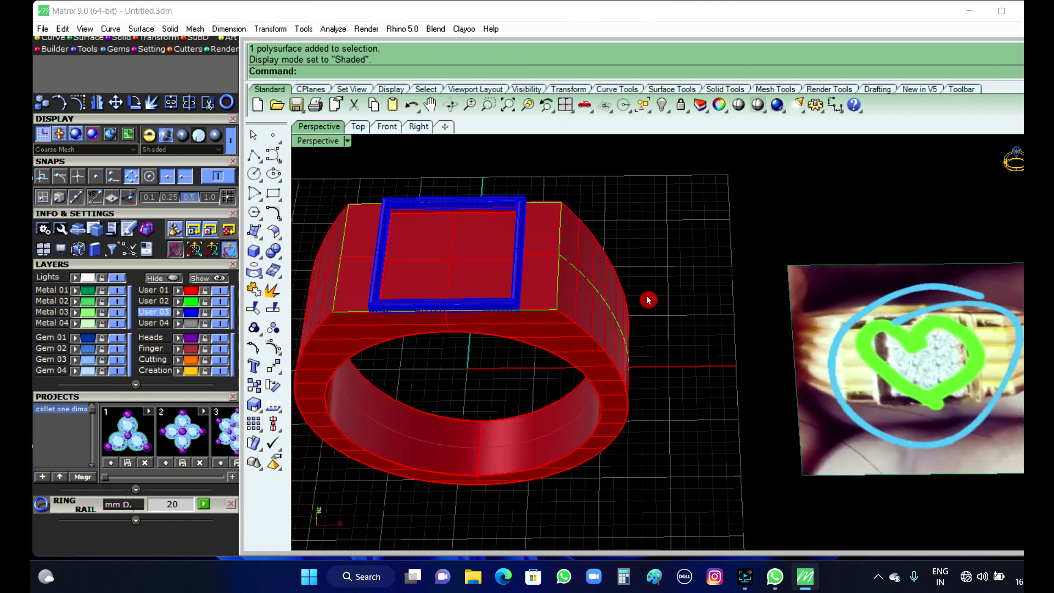
{"action": "scroll", "coordinate": [651, 299], "scroll_direction": "up", "scroll_amount": 2}
{"action": "scroll", "coordinate": [554, 322], "scroll_direction": "down", "scroll_amount": 1}
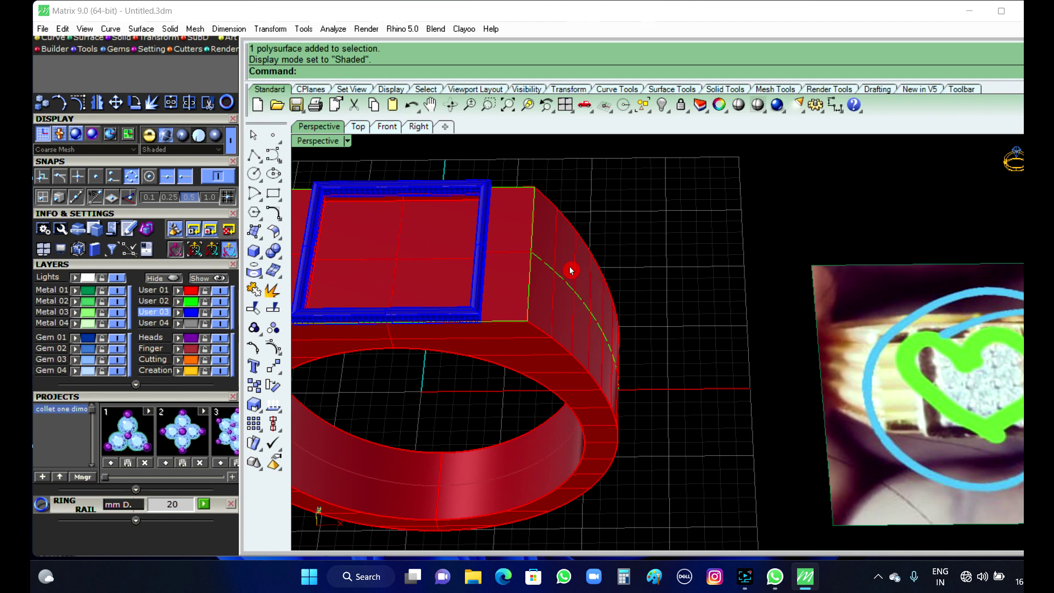
{"action": "left_click", "coordinate": [533, 287]}
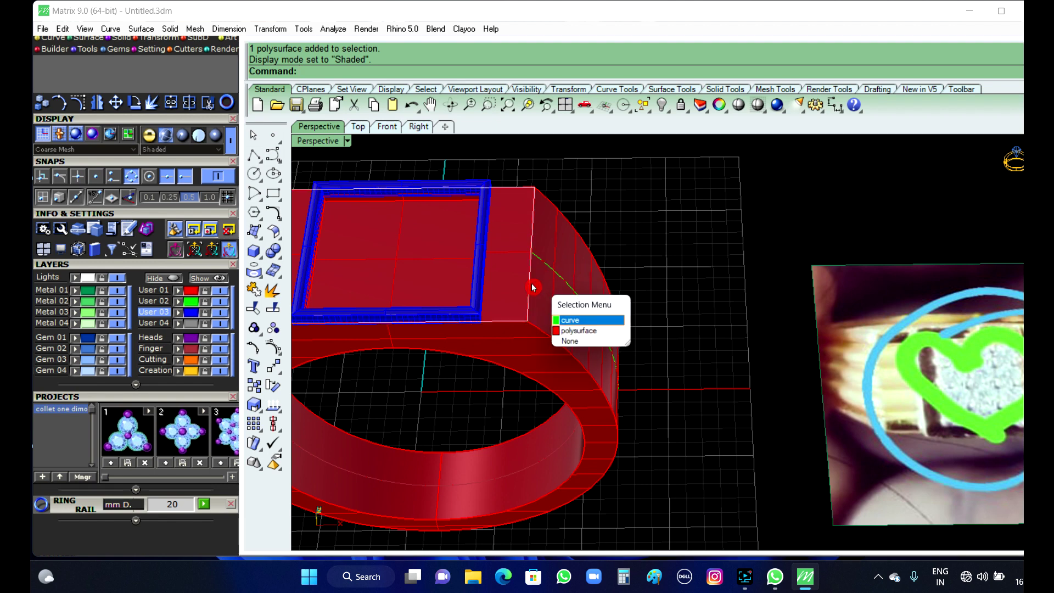
{"action": "left_click", "coordinate": [576, 325]}
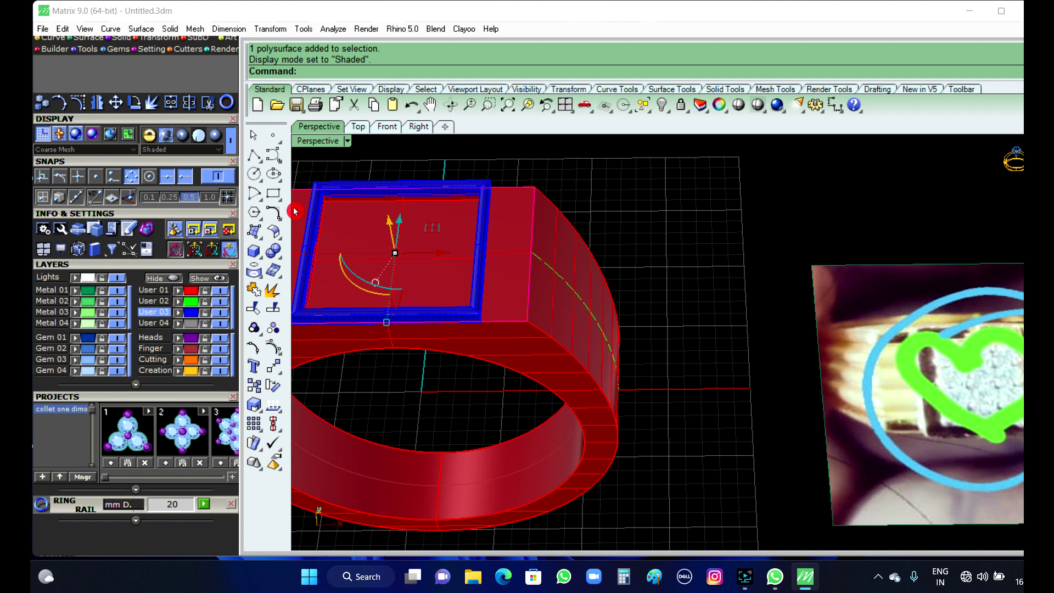
{"action": "left_click", "coordinate": [275, 296]}
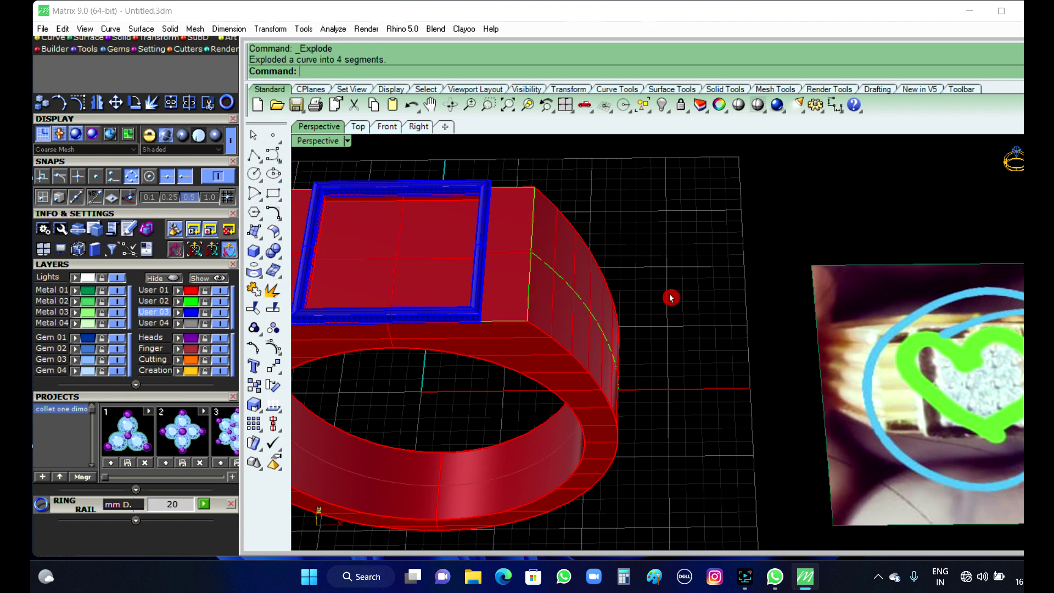
- Divide the outline line along the right end of the ring's flat top into 5 segments with marked ends
{"action": "scroll", "coordinate": [588, 272], "scroll_direction": "down", "scroll_amount": 3}
{"action": "scroll", "coordinate": [837, 337], "scroll_direction": "up", "scroll_amount": 6}
{"action": "scroll", "coordinate": [792, 314], "scroll_direction": "up", "scroll_amount": 2}
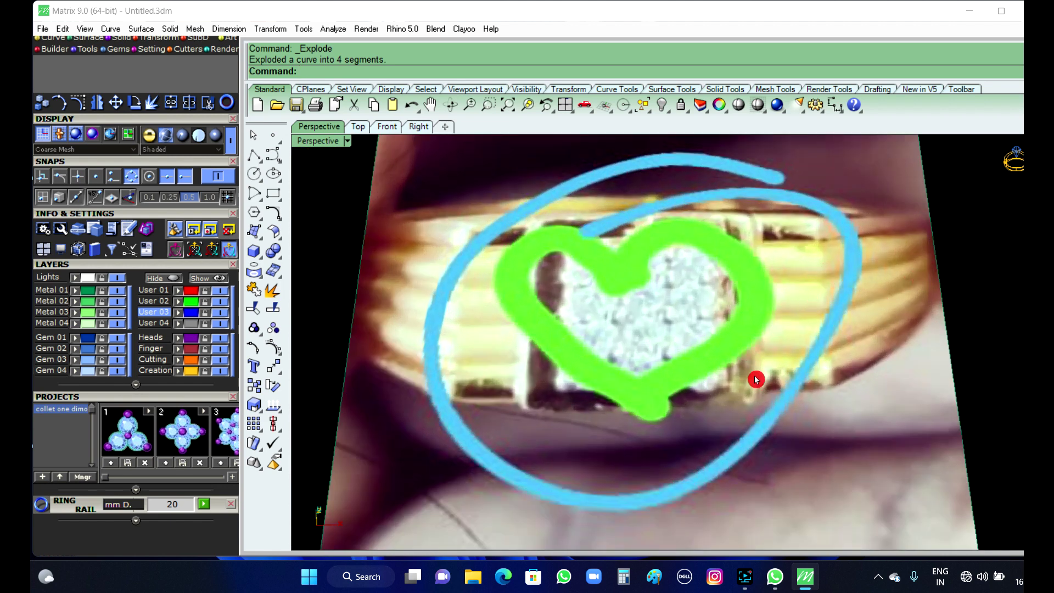
{"action": "scroll", "coordinate": [865, 292], "scroll_direction": "down", "scroll_amount": 5}
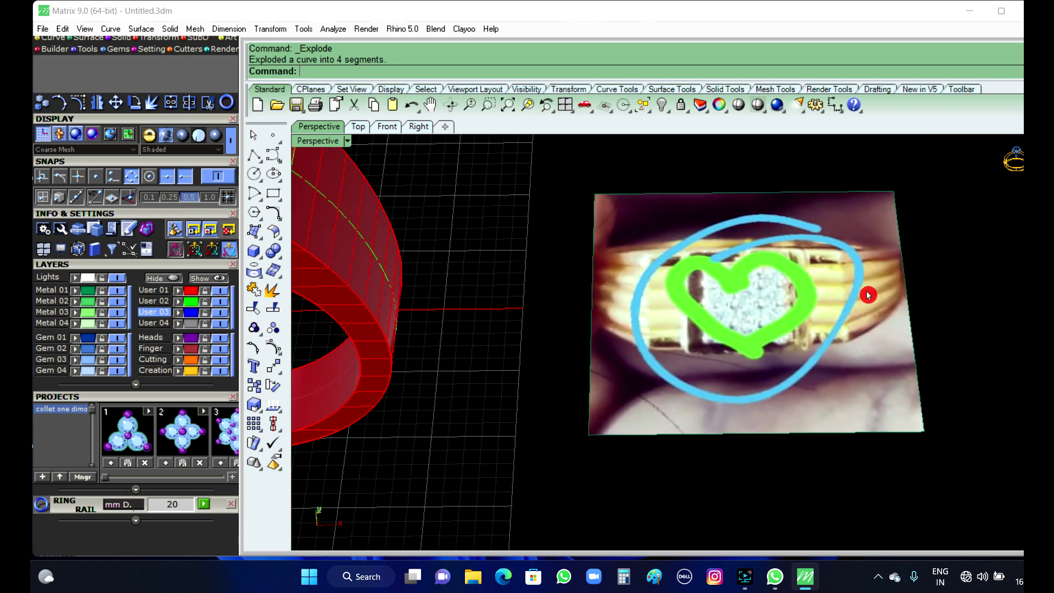
{"action": "scroll", "coordinate": [603, 279], "scroll_direction": "down", "scroll_amount": 2}
{"action": "scroll", "coordinate": [530, 225], "scroll_direction": "up", "scroll_amount": 2}
{"action": "scroll", "coordinate": [543, 252], "scroll_direction": "up", "scroll_amount": 3}
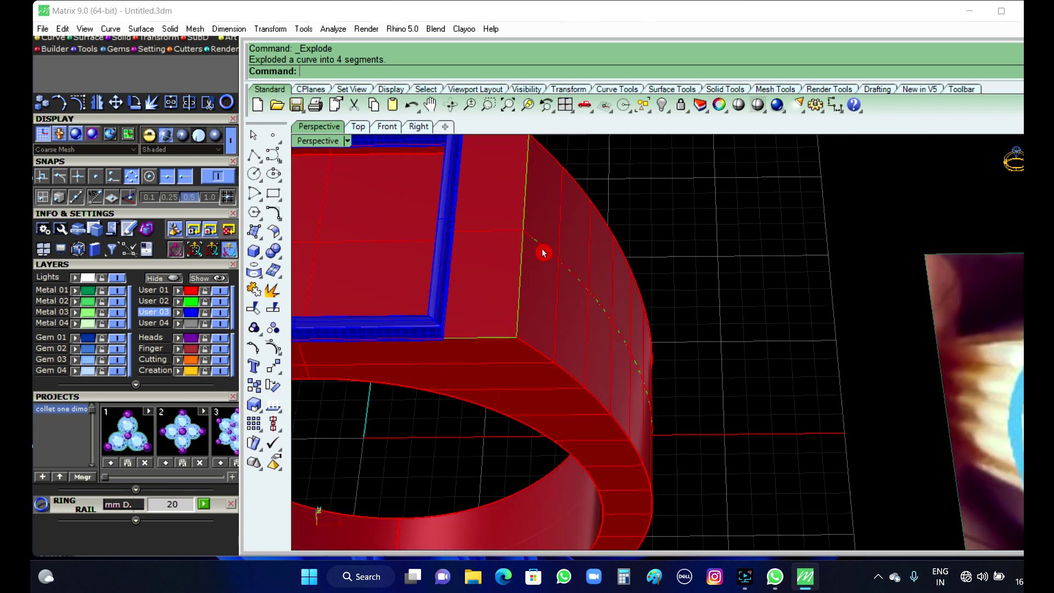
{"action": "left_click", "coordinate": [524, 280]}
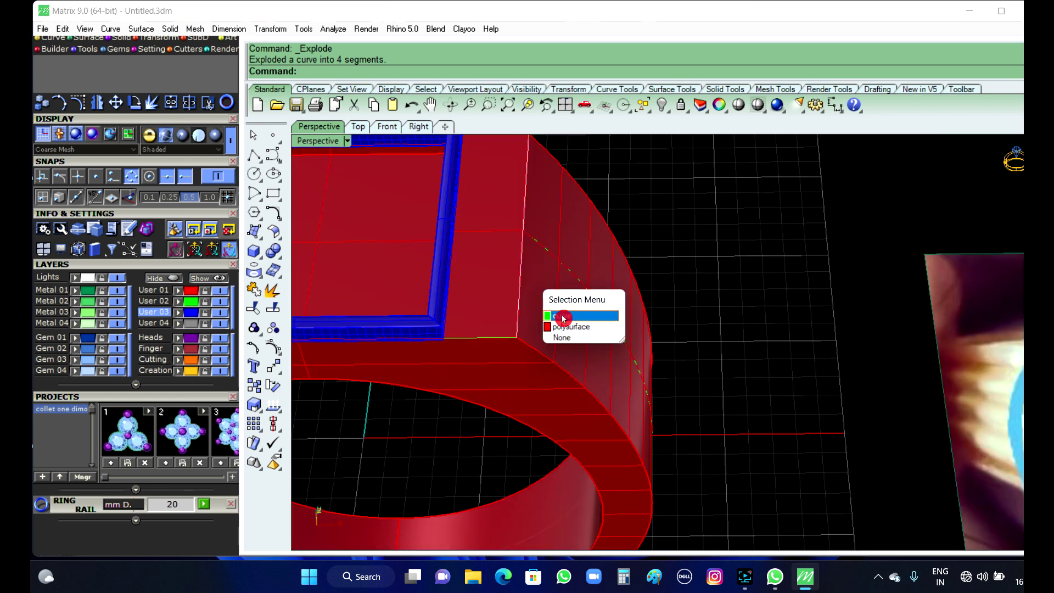
{"action": "left_click", "coordinate": [563, 317]}
{"action": "scroll", "coordinate": [564, 328], "scroll_direction": "down", "scroll_amount": 2}
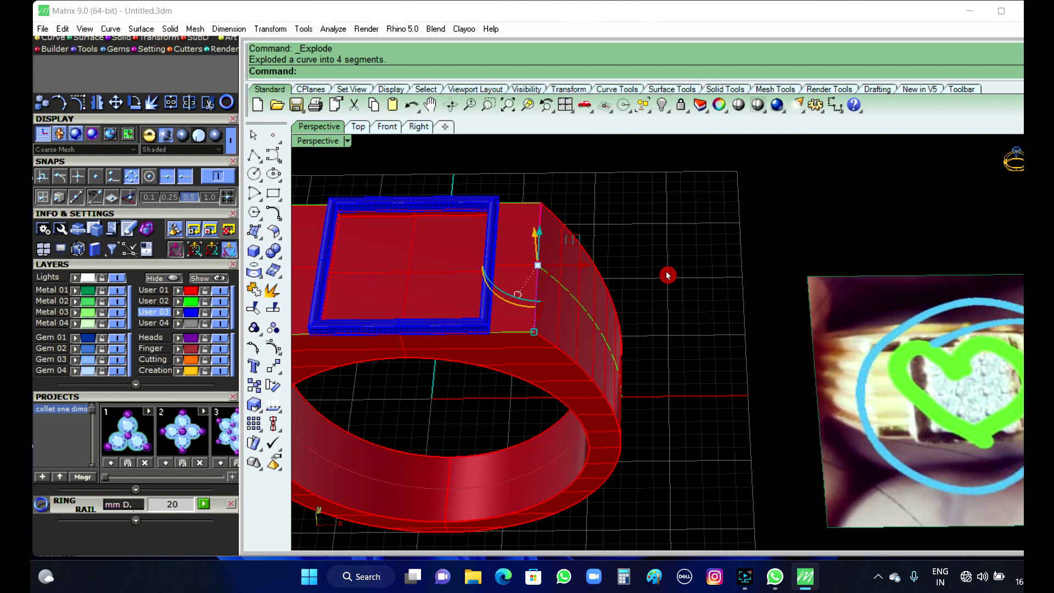
{"action": "type", "text": "vide"}
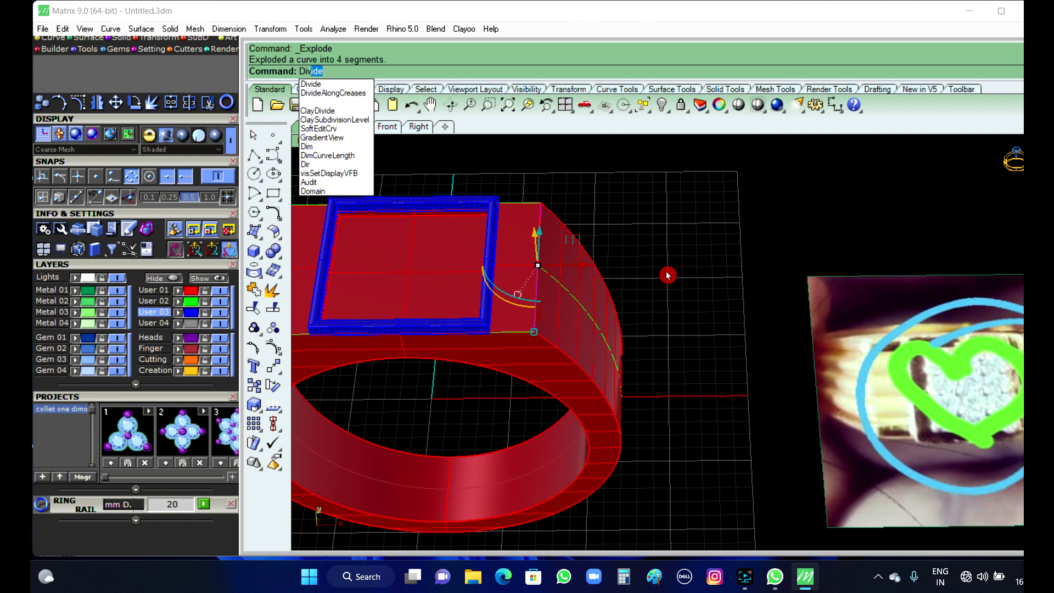
{"action": "key", "text": "Return"}
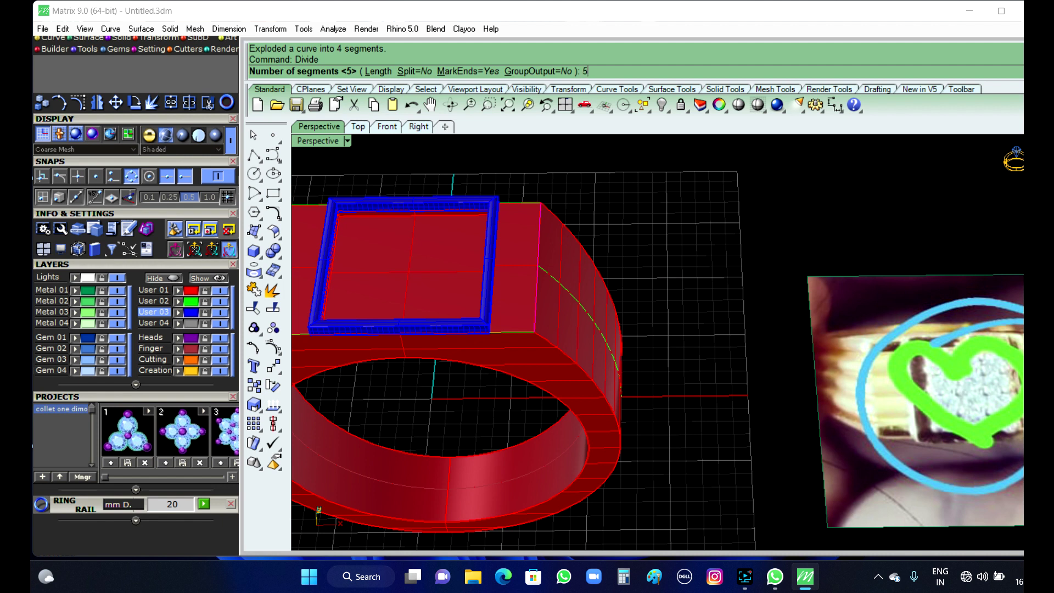
{"action": "right_click", "coordinate": [668, 275]}
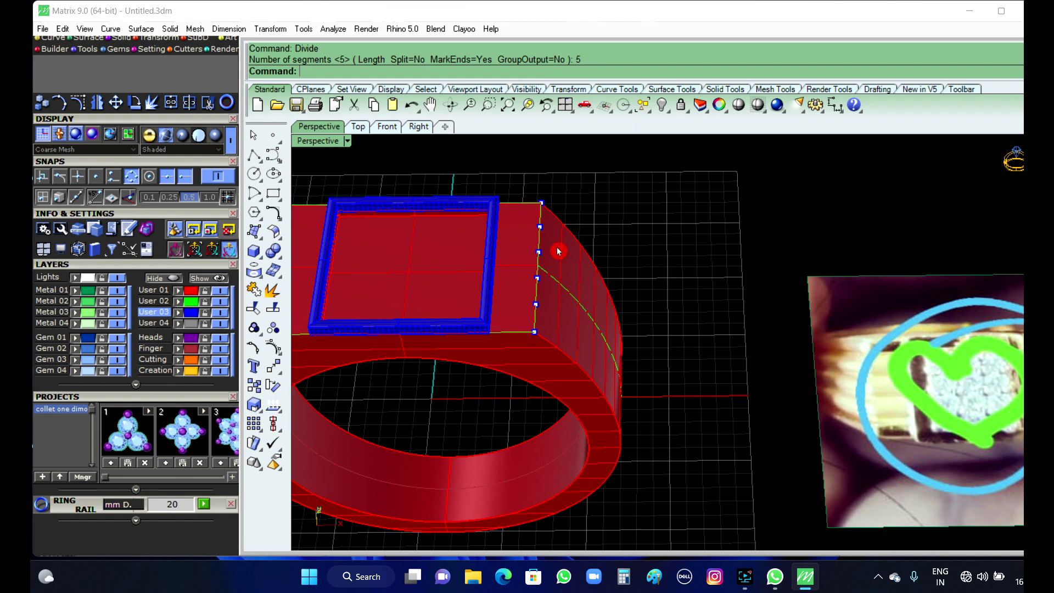
- Explode the rectangular curve around the blue frame's outer edge into separate segments
{"action": "scroll", "coordinate": [551, 244], "scroll_direction": "up", "scroll_amount": 3}
{"action": "scroll", "coordinate": [562, 306], "scroll_direction": "down", "scroll_amount": 2}
{"action": "scroll", "coordinate": [480, 333], "scroll_direction": "up", "scroll_amount": 1}
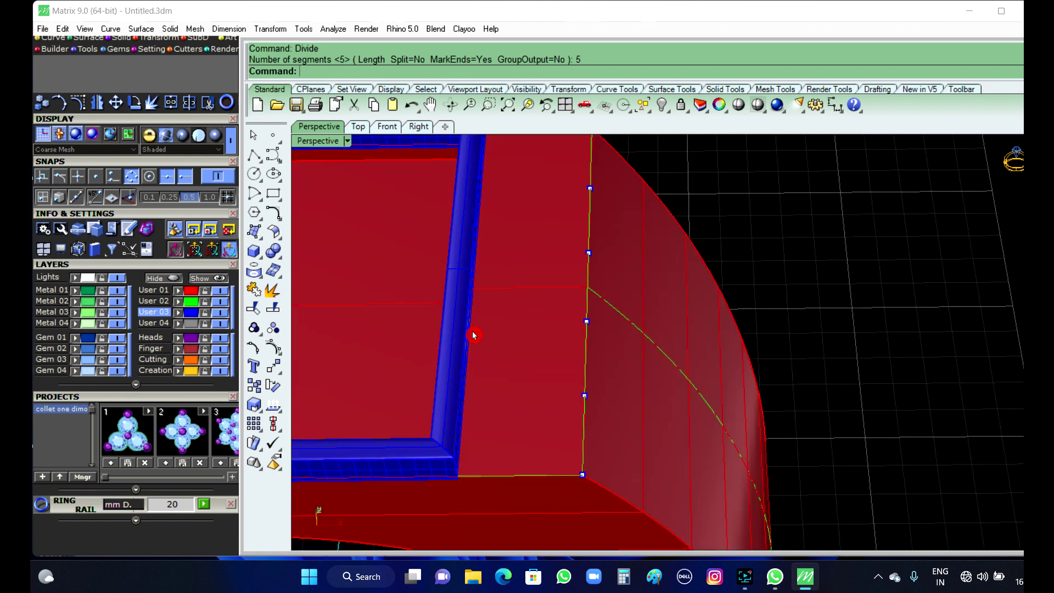
{"action": "left_click", "coordinate": [474, 335]}
{"action": "left_click", "coordinate": [529, 370]}
{"action": "scroll", "coordinate": [573, 397], "scroll_direction": "down", "scroll_amount": 1}
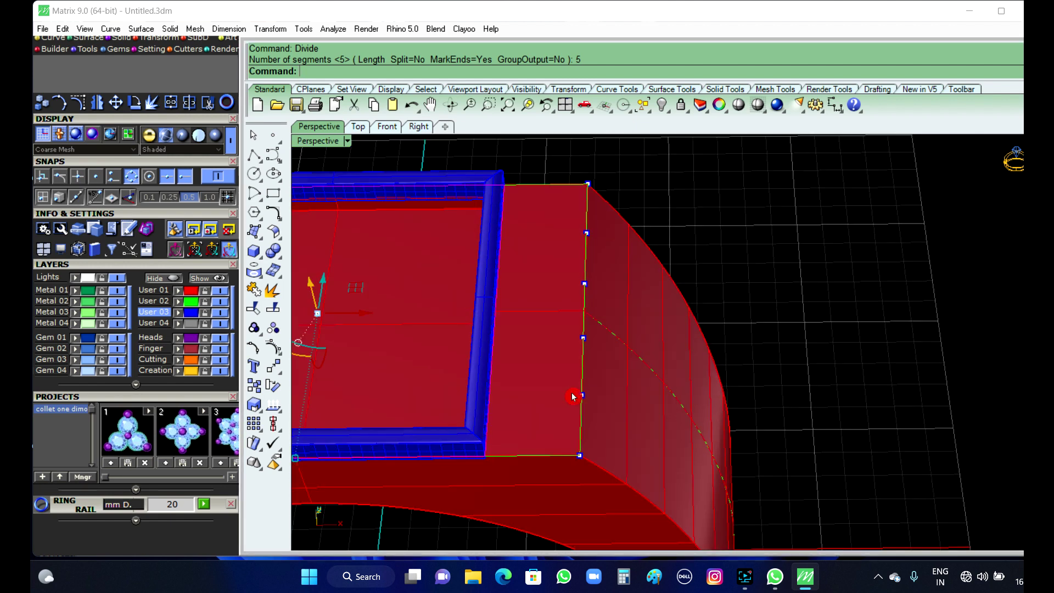
{"action": "scroll", "coordinate": [572, 396], "scroll_direction": "down", "scroll_amount": 1}
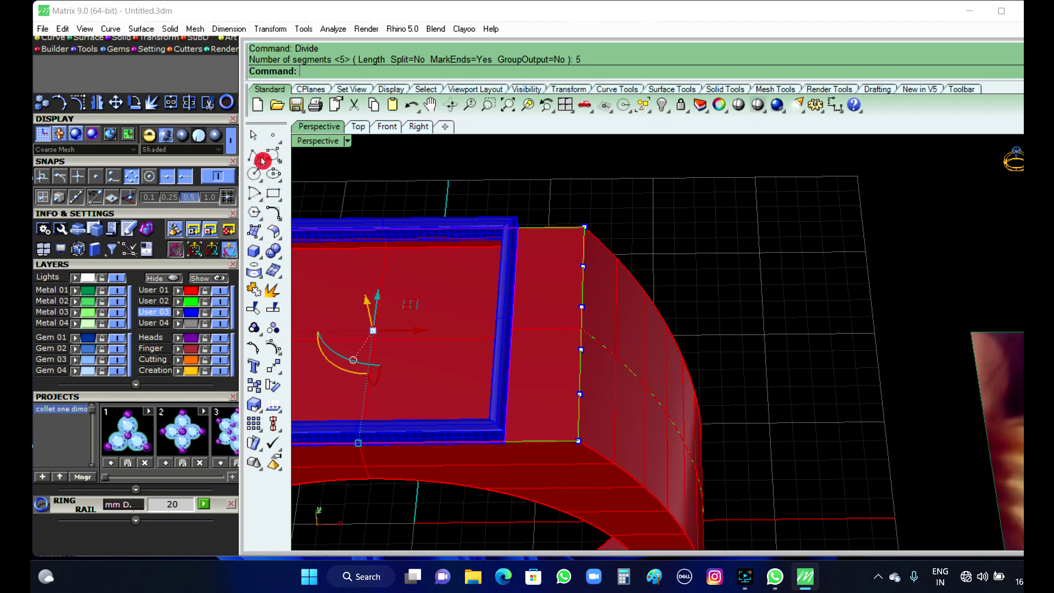
{"action": "left_click", "coordinate": [256, 289]}
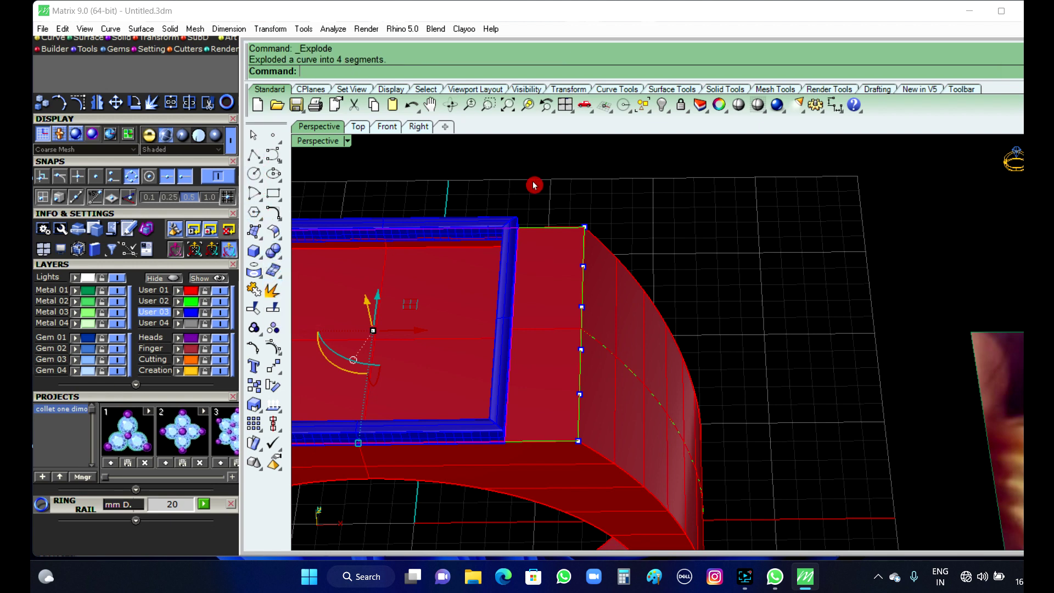
- Divide the frame outline segment nearest the right end of the ring's flat top into 5 segments with marked ends
{"action": "scroll", "coordinate": [546, 221], "scroll_direction": "up", "scroll_amount": 2}
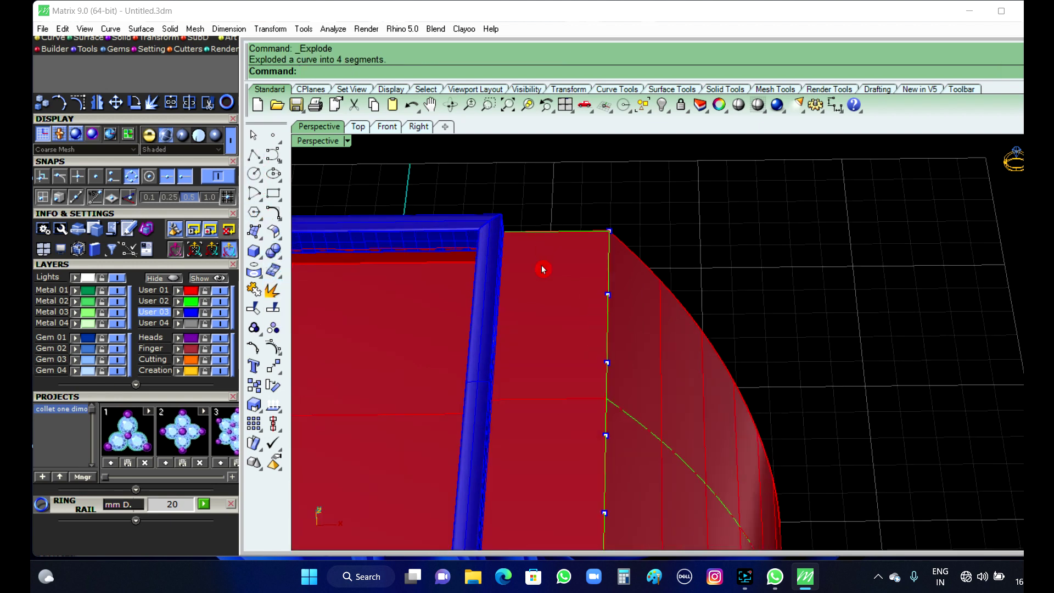
{"action": "left_click", "coordinate": [503, 371]}
{"action": "left_click", "coordinate": [607, 162]}
{"action": "scroll", "coordinate": [475, 404], "scroll_direction": "up", "scroll_amount": 1}
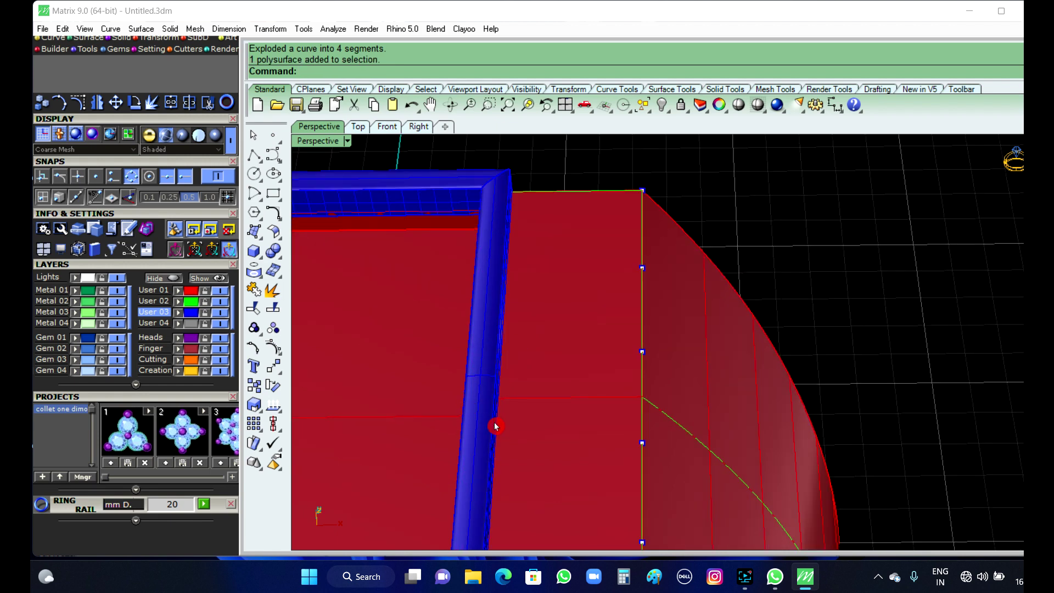
{"action": "left_click", "coordinate": [499, 432]}
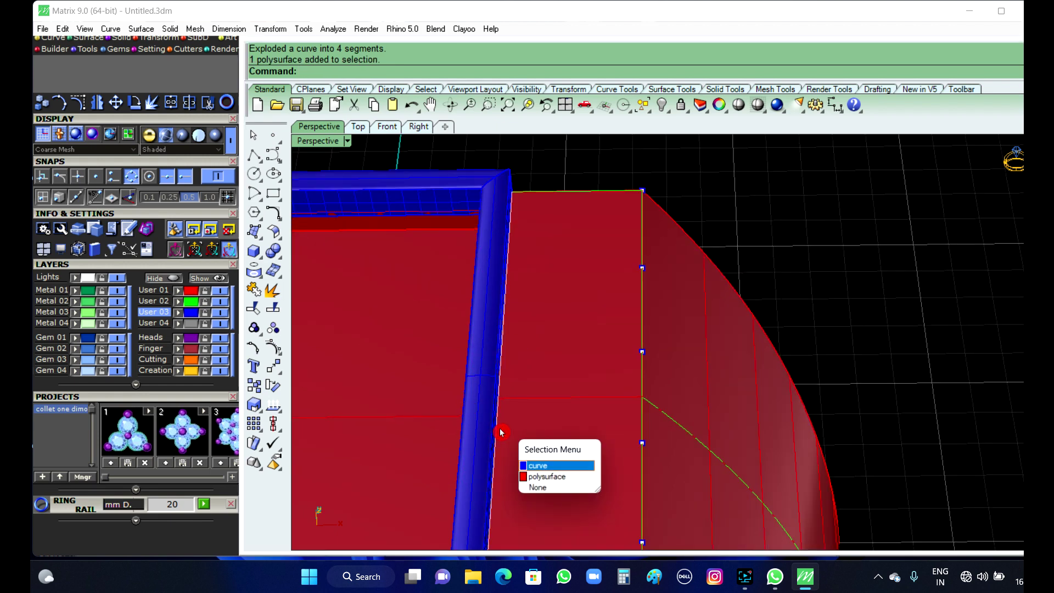
{"action": "left_click", "coordinate": [568, 466]}
{"action": "scroll", "coordinate": [572, 295], "scroll_direction": "down", "scroll_amount": 2}
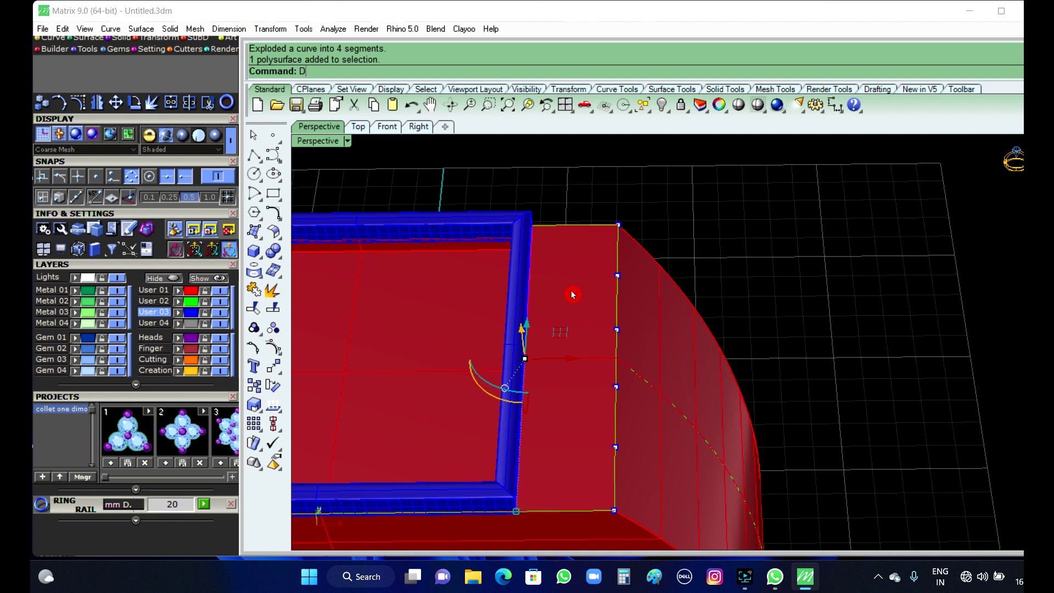
{"action": "type", "text": "Divide"}
{"action": "key", "text": "Return"}
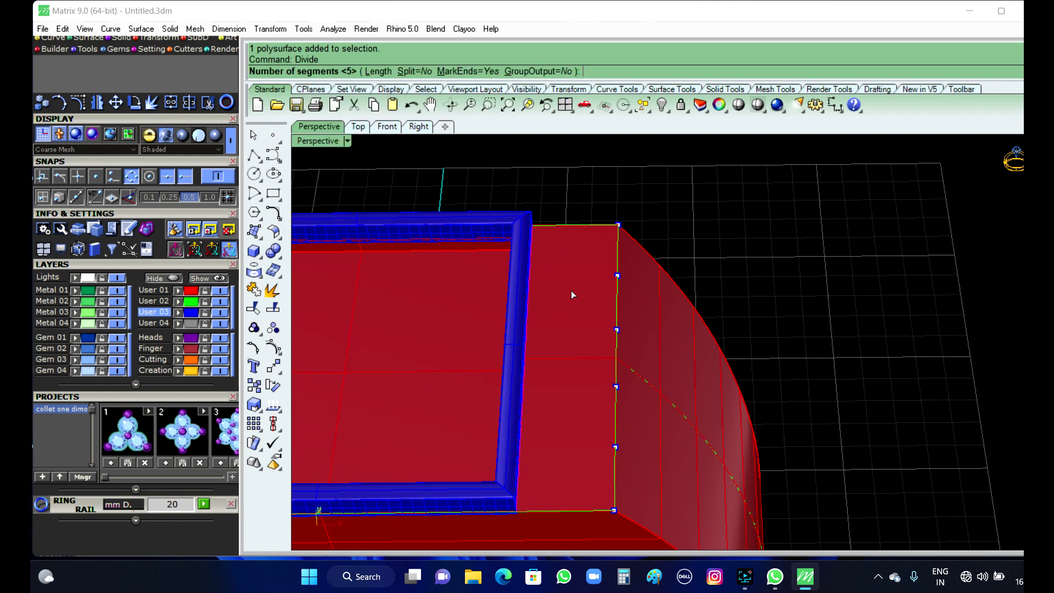
{"action": "key", "text": "Return"}
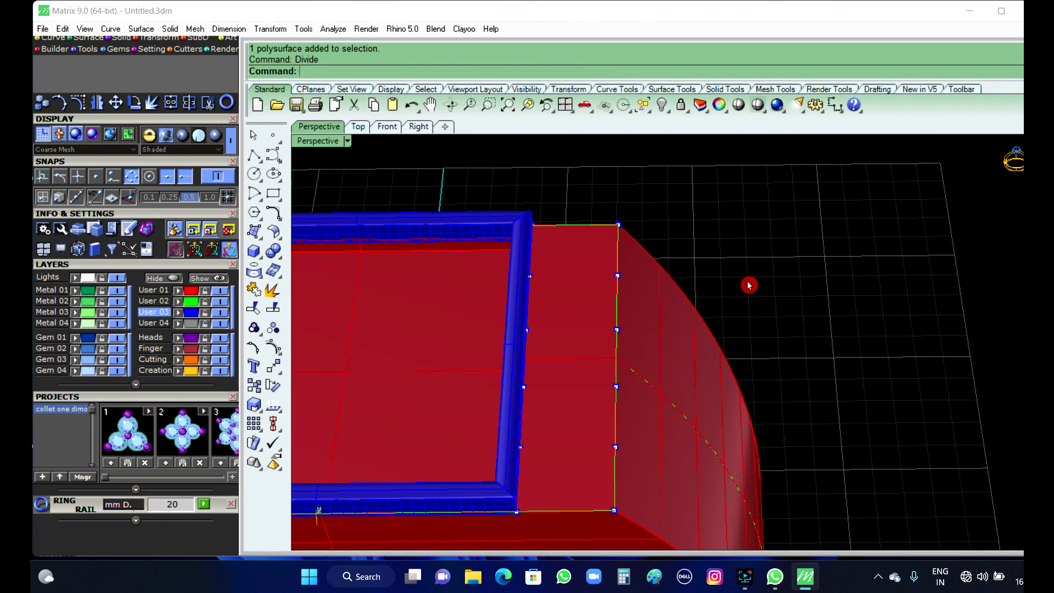
- Hide the blue rectangular frame on the ring's flat top
{"action": "scroll", "coordinate": [735, 288], "scroll_direction": "down", "scroll_amount": 1}
{"action": "scroll", "coordinate": [535, 425], "scroll_direction": "up", "scroll_amount": 2}
{"action": "left_click", "coordinate": [532, 423]}
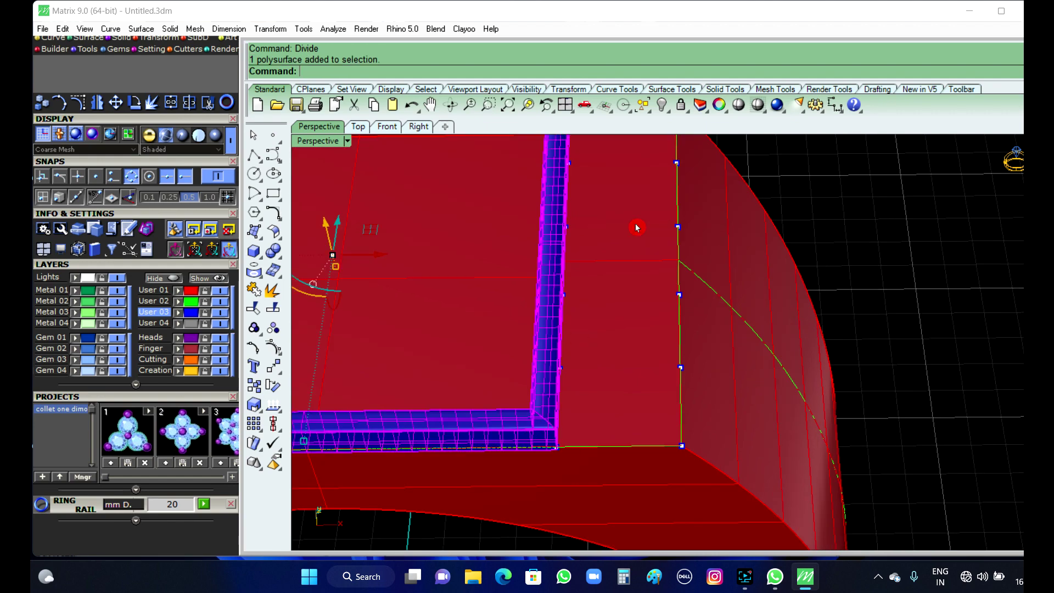
{"action": "left_click", "coordinate": [663, 105]}
{"action": "scroll", "coordinate": [568, 304], "scroll_direction": "down", "scroll_amount": 2}
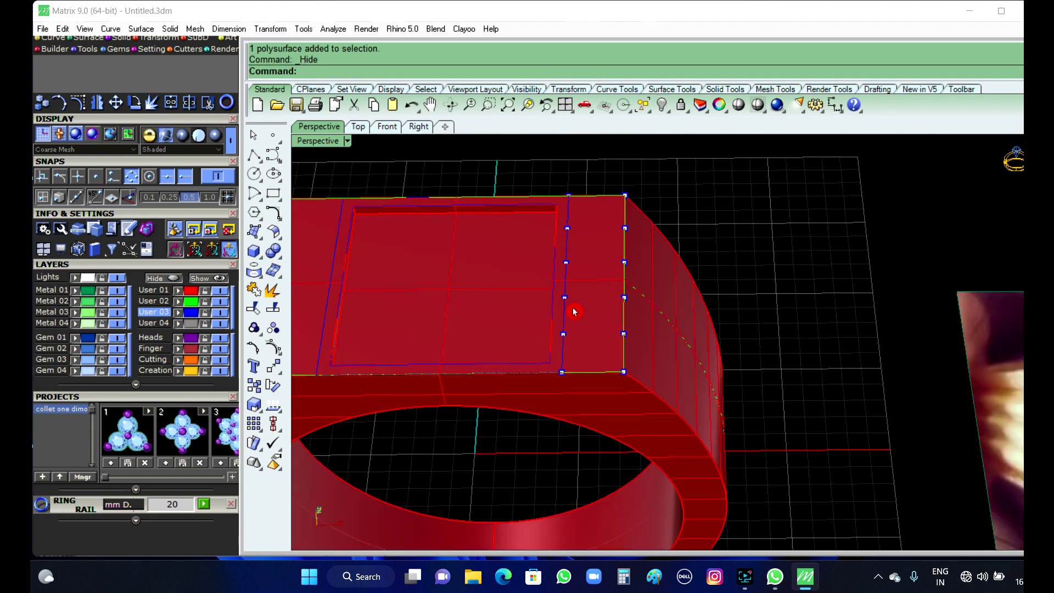
- With Point snap on, extract U-direction isocurves from the ring's right shoulder surface through the two inner division points nearest the front
{"action": "scroll", "coordinate": [739, 311], "scroll_direction": "down", "scroll_amount": 1}
{"action": "right_click_drag", "start_coordinate": [740, 311], "coordinate": [771, 323]}
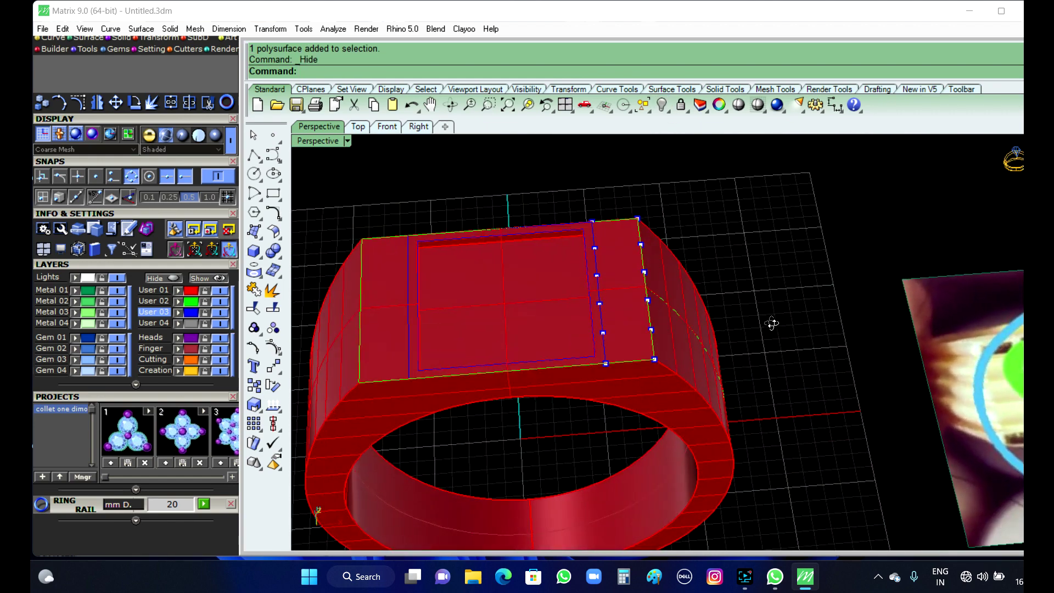
{"action": "scroll", "coordinate": [707, 295], "scroll_direction": "down", "scroll_amount": 2}
{"action": "scroll", "coordinate": [620, 282], "scroll_direction": "down", "scroll_amount": 4}
{"action": "scroll", "coordinate": [720, 392], "scroll_direction": "up", "scroll_amount": 6}
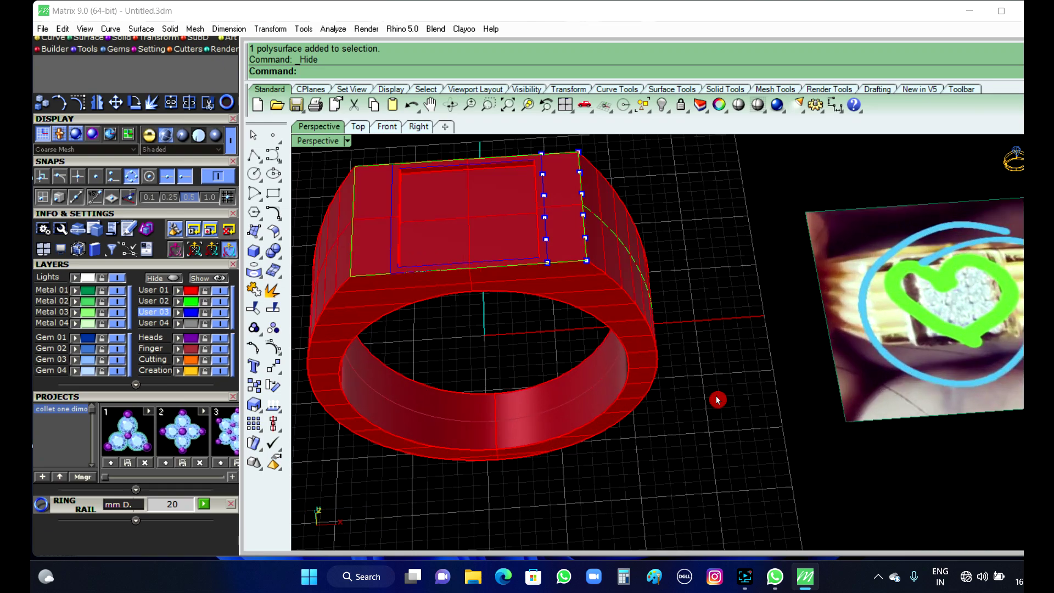
{"action": "scroll", "coordinate": [718, 399], "scroll_direction": "down", "scroll_amount": 4}
{"action": "right_click_drag", "start_coordinate": [717, 400], "coordinate": [597, 417]}
{"action": "scroll", "coordinate": [708, 426], "scroll_direction": "up", "scroll_amount": 3}
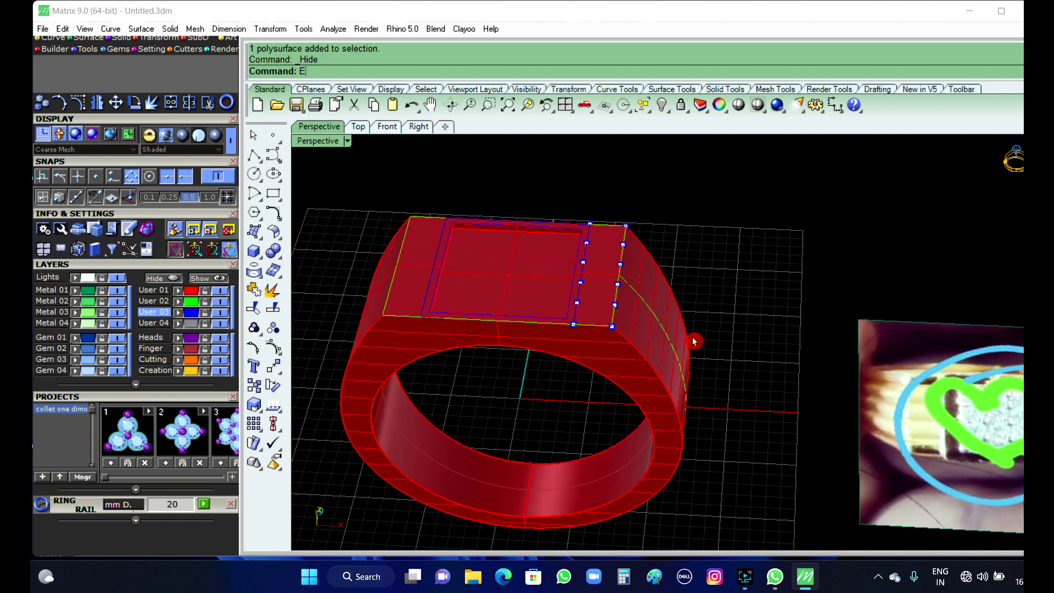
{"action": "type", "text": "t"}
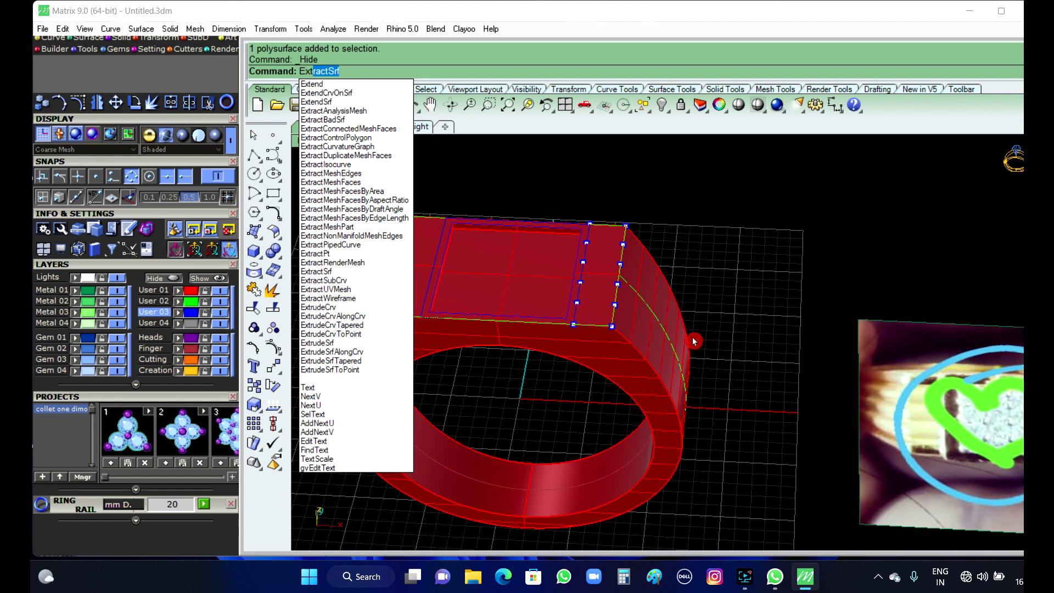
{"action": "type", "text": "ra"}
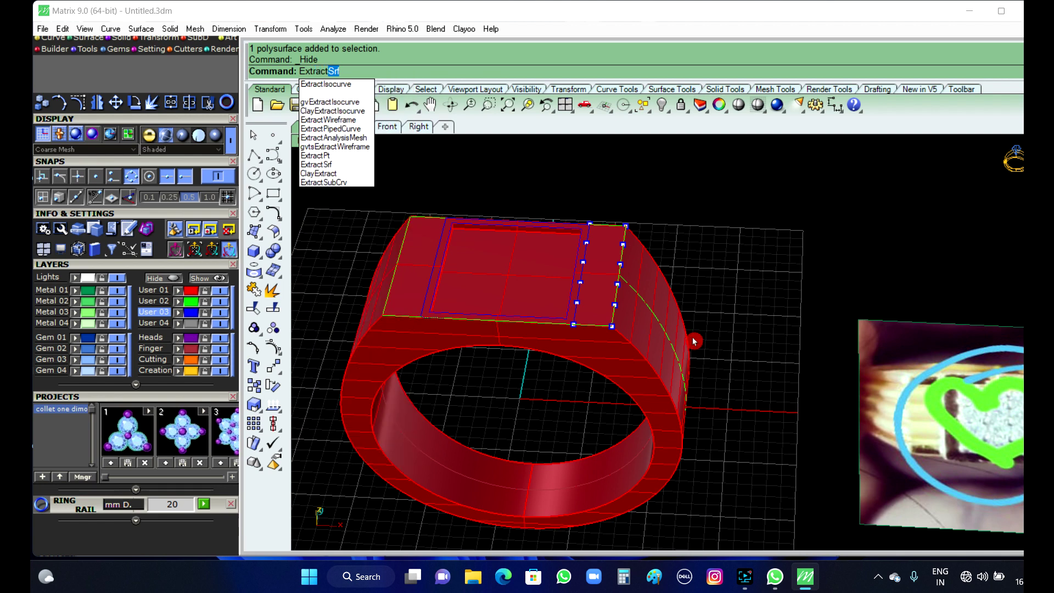
{"action": "key", "text": "Return"}
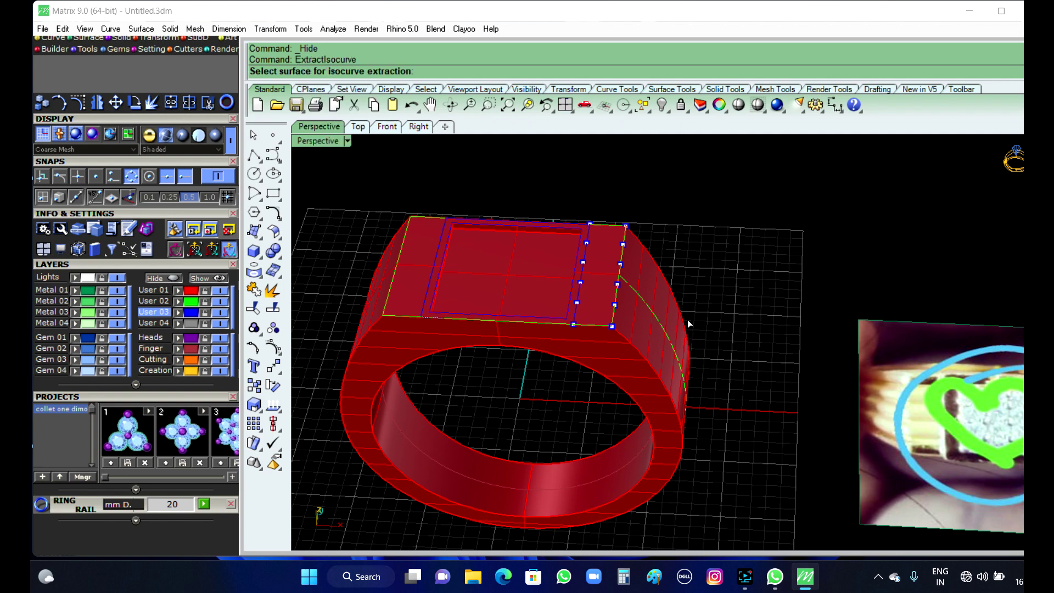
{"action": "right_click_drag", "start_coordinate": [687, 319], "coordinate": [618, 344]}
{"action": "scroll", "coordinate": [649, 300], "scroll_direction": "up", "scroll_amount": 3}
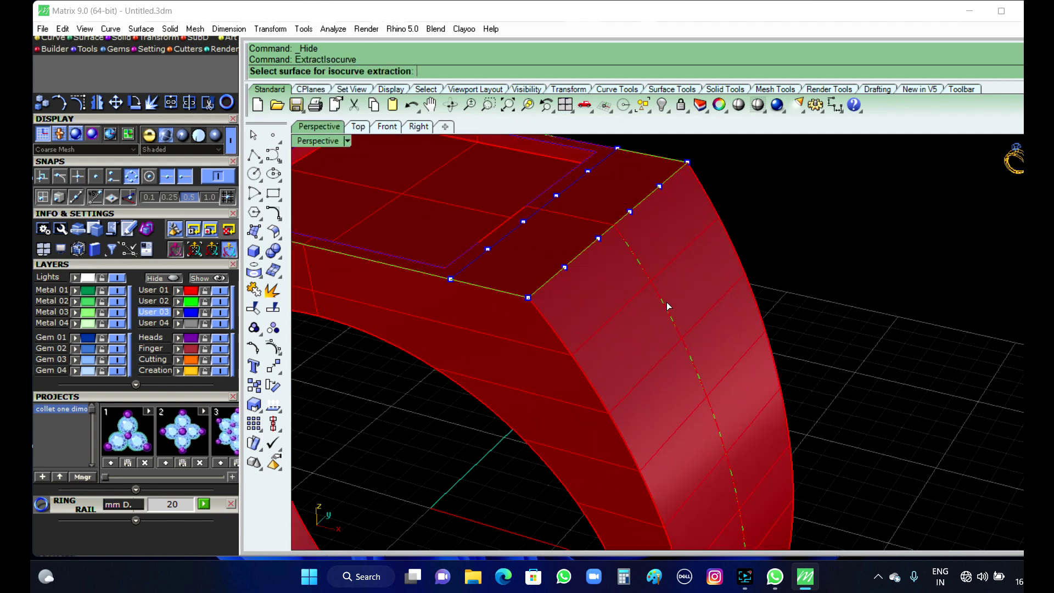
{"action": "left_click", "coordinate": [665, 303]}
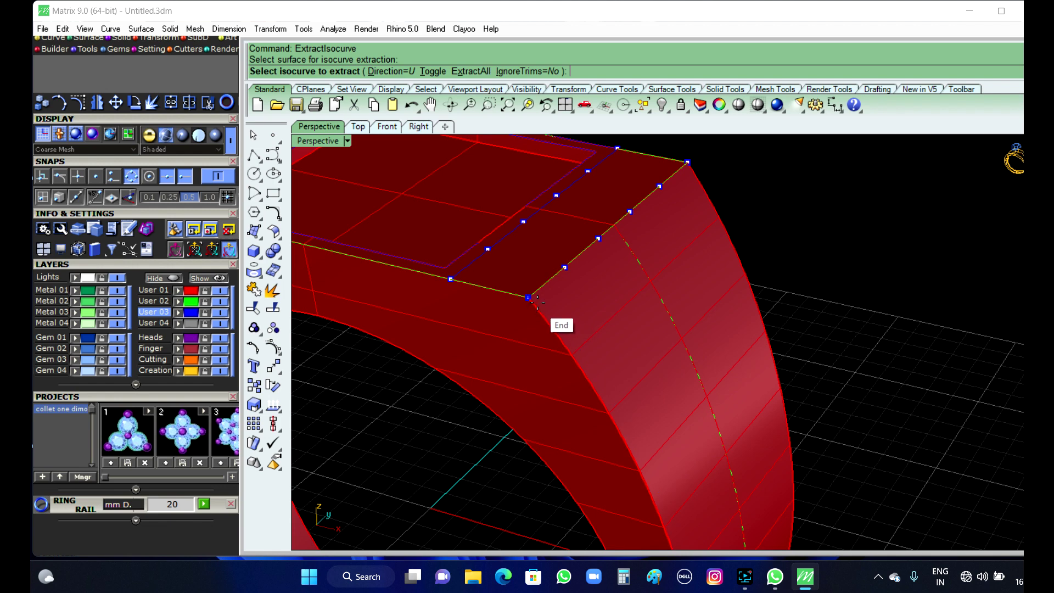
{"action": "left_click", "coordinate": [166, 198]}
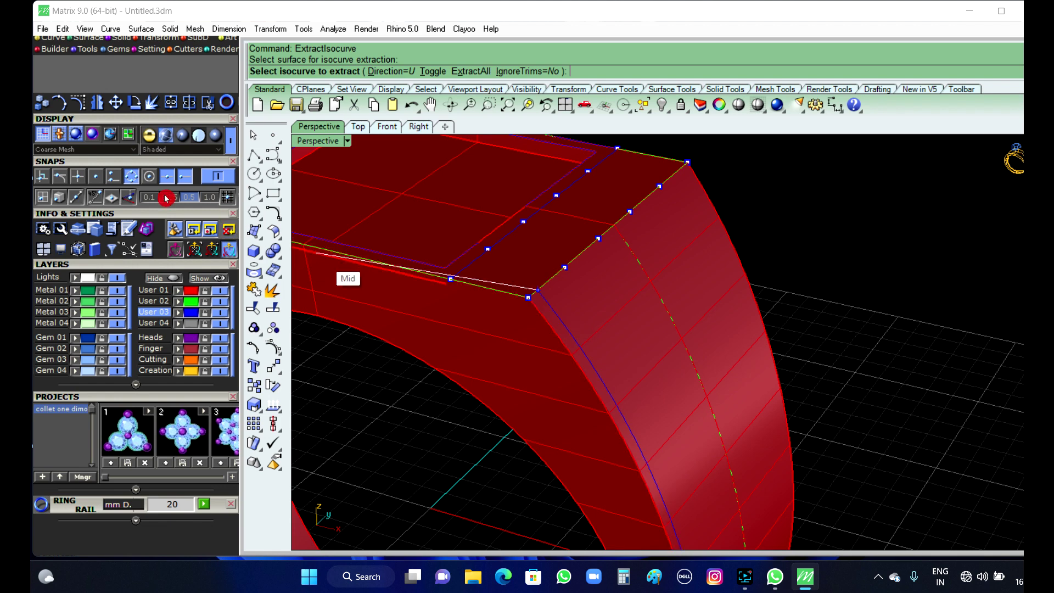
{"action": "left_click", "coordinate": [100, 183]}
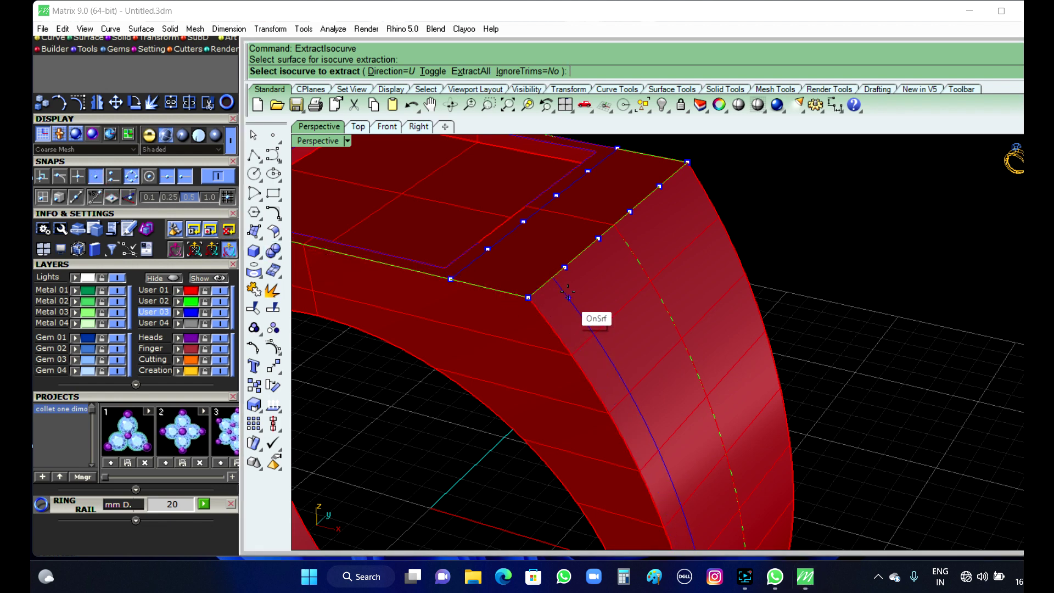
{"action": "scroll", "coordinate": [565, 267], "scroll_direction": "up", "scroll_amount": 2}
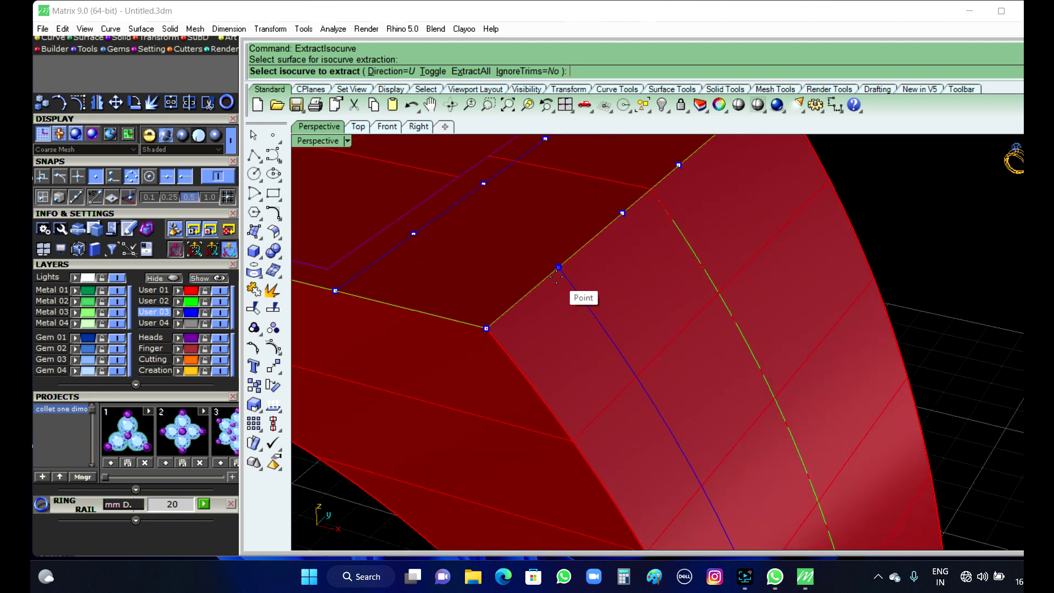
{"action": "left_click", "coordinate": [558, 267]}
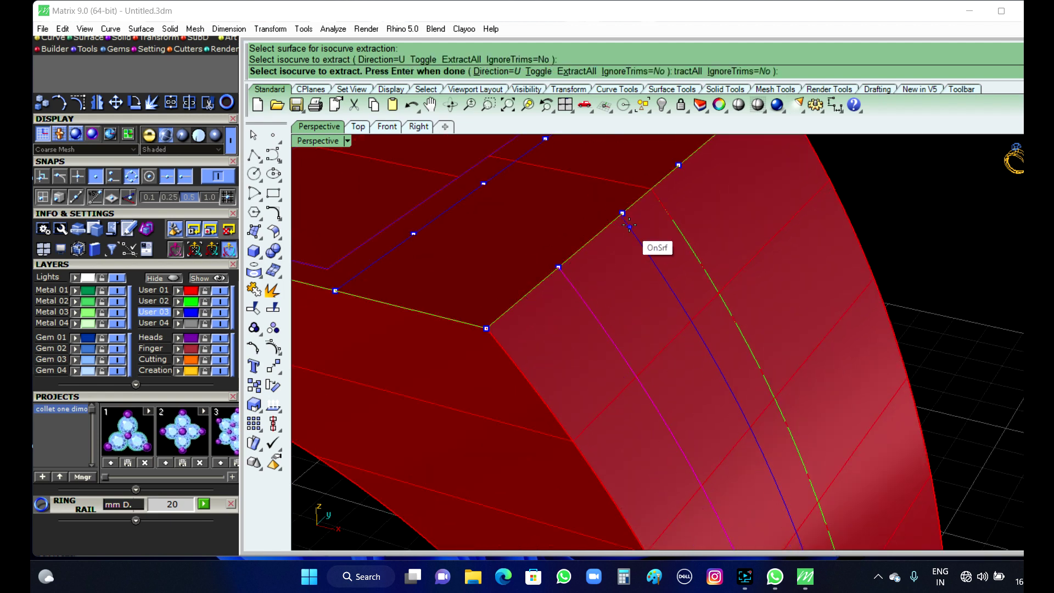
{"action": "left_click", "coordinate": [623, 214]}
- Extract isocurves from the right shoulder surface through the remaining two inner division points and finish the extraction
{"action": "scroll", "coordinate": [633, 335], "scroll_direction": "down", "scroll_amount": 3}
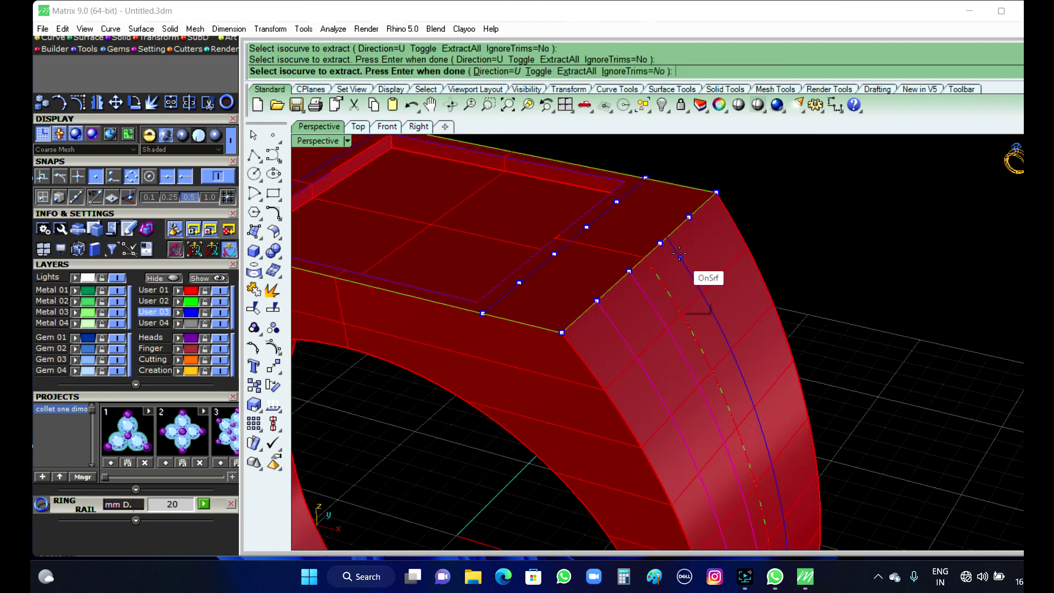
{"action": "scroll", "coordinate": [671, 241], "scroll_direction": "up", "scroll_amount": 4}
{"action": "left_click", "coordinate": [635, 248]}
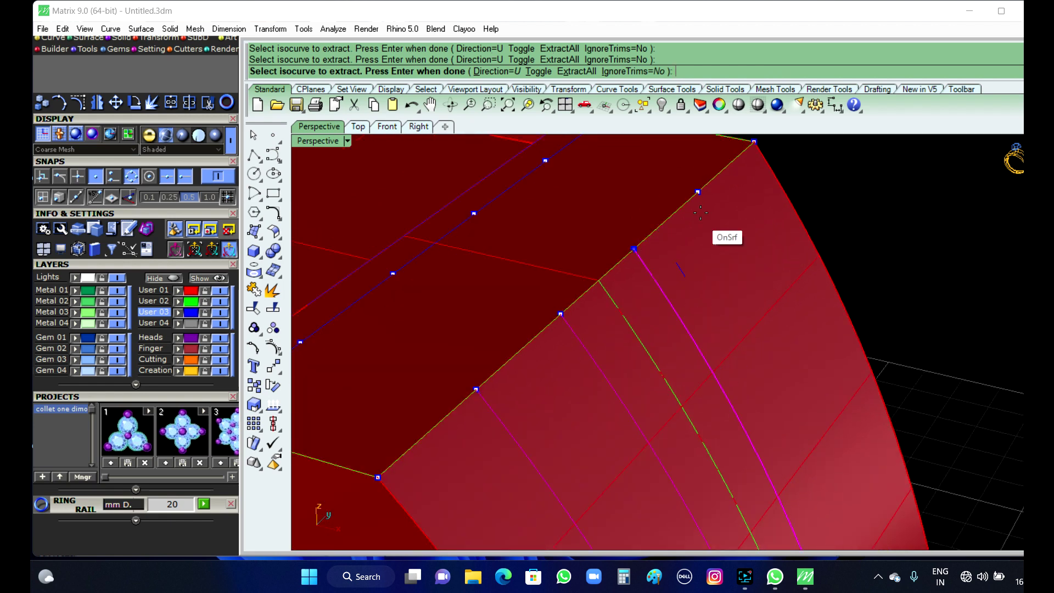
{"action": "left_click", "coordinate": [698, 192]}
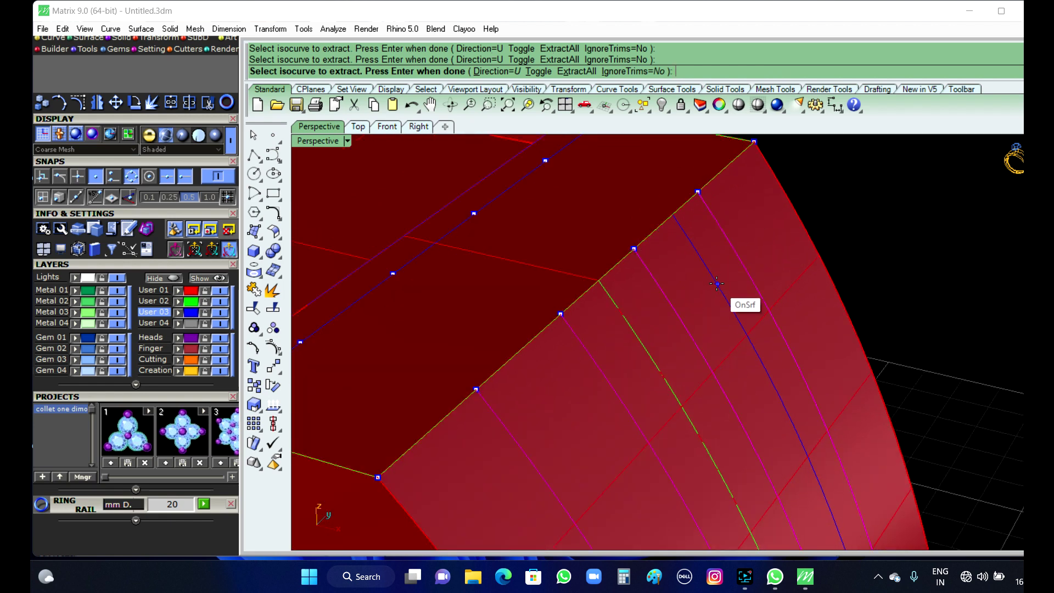
{"action": "key", "text": "Return"}
- Draw a straight polyline on the flat top joining the frontmost inner division points of the frame outline and the right end line
{"action": "scroll", "coordinate": [717, 287], "scroll_direction": "down", "scroll_amount": 3}
{"action": "right_click_drag", "start_coordinate": [849, 296], "coordinate": [704, 401]}
{"action": "scroll", "coordinate": [704, 401], "scroll_direction": "down", "scroll_amount": 2}
{"action": "mouse_move", "coordinate": [717, 348]}
{"action": "right_mouse_down"}
{"action": "mouse_move", "coordinate": [748, 308]}
{"action": "mouse_move", "coordinate": [748, 261]}
{"action": "mouse_move", "coordinate": [757, 348]}
{"action": "right_mouse_up"}
{"action": "scroll", "coordinate": [700, 348], "scroll_direction": "up", "scroll_amount": 3}
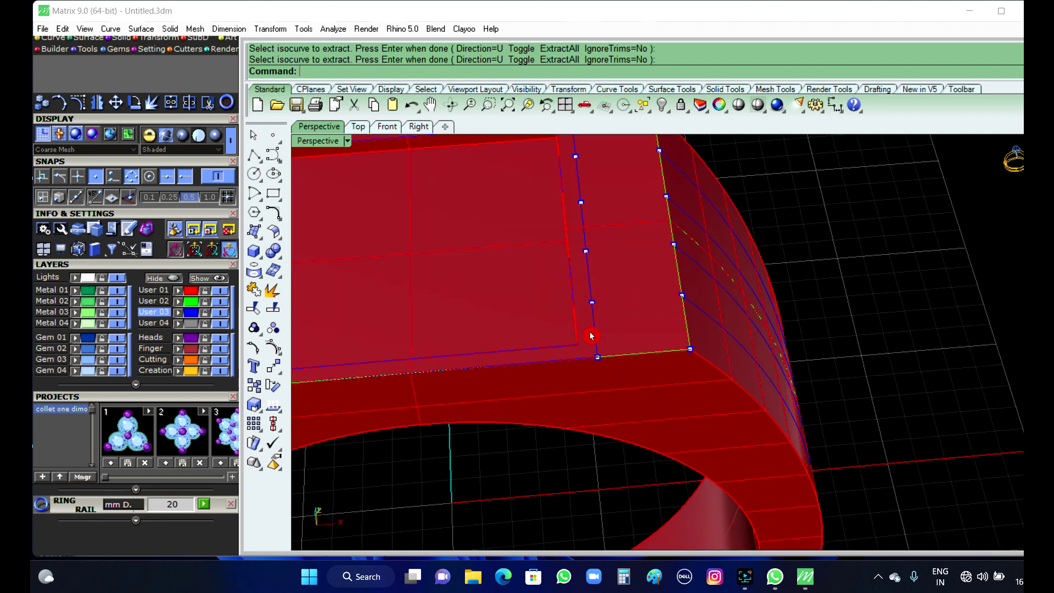
{"action": "left_click", "coordinate": [252, 160]}
{"action": "scroll", "coordinate": [644, 309], "scroll_direction": "up", "scroll_amount": 4}
{"action": "scroll", "coordinate": [565, 387], "scroll_direction": "down", "scroll_amount": 4}
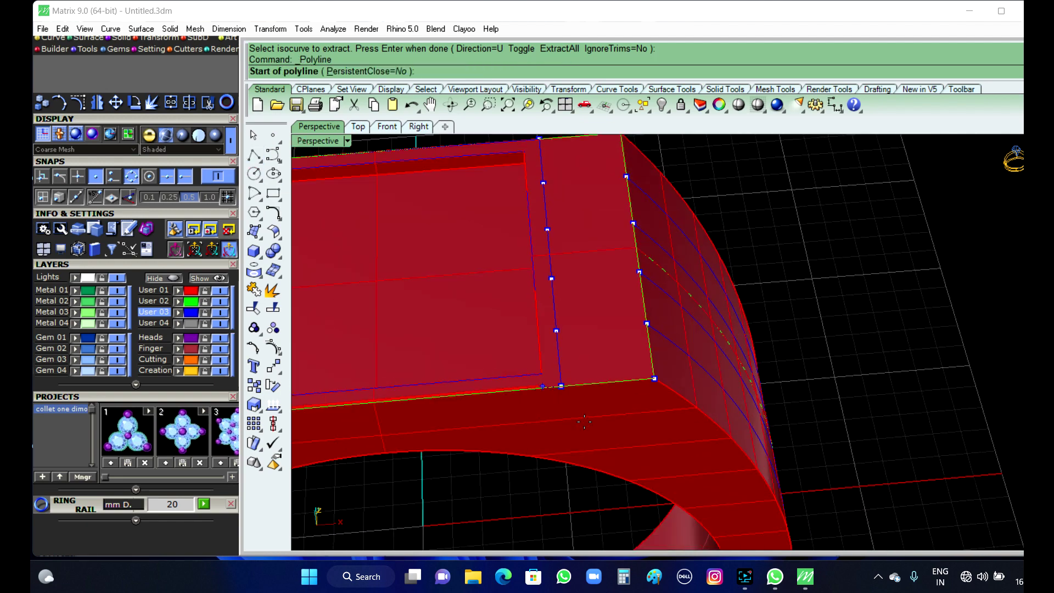
{"action": "mouse_move", "coordinate": [619, 433]}
{"action": "right_mouse_down"}
{"action": "mouse_move", "coordinate": [609, 403]}
{"action": "mouse_move", "coordinate": [606, 422]}
{"action": "right_mouse_up"}
{"action": "scroll", "coordinate": [586, 330], "scroll_direction": "up", "scroll_amount": 4}
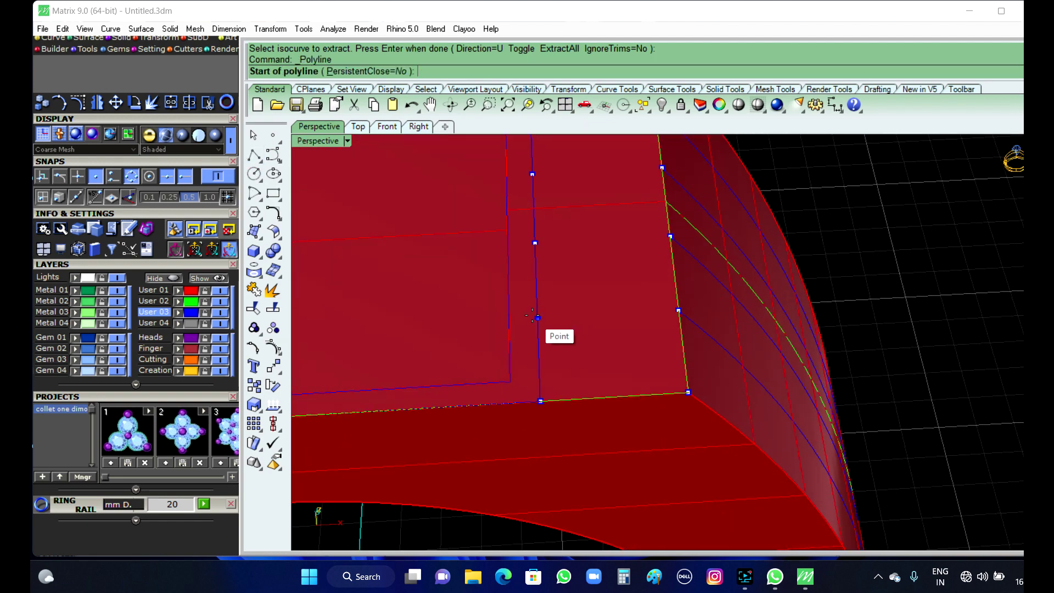
{"action": "left_click", "coordinate": [537, 319]}
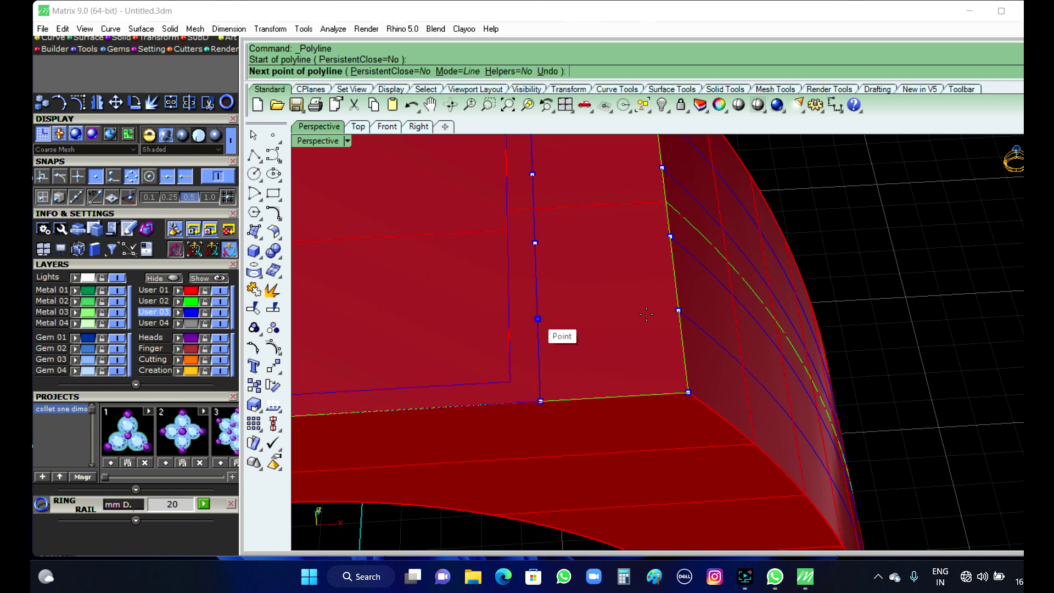
{"action": "left_click", "coordinate": [678, 310]}
{"action": "right_click", "coordinate": [645, 355]}
- Join the other three matching pairs of inner division points across the flat top's right end with separate straight polylines
{"action": "right_click_drag", "start_coordinate": [643, 359], "coordinate": [591, 279]}
{"action": "right_click", "coordinate": [582, 280]}
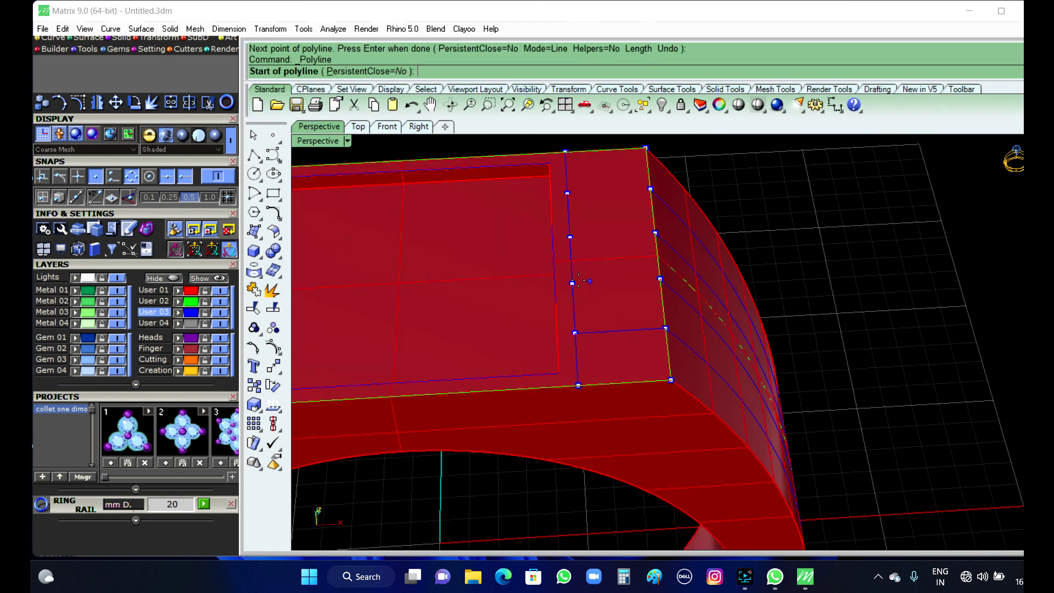
{"action": "left_click", "coordinate": [571, 283]}
{"action": "left_click", "coordinate": [660, 279]}
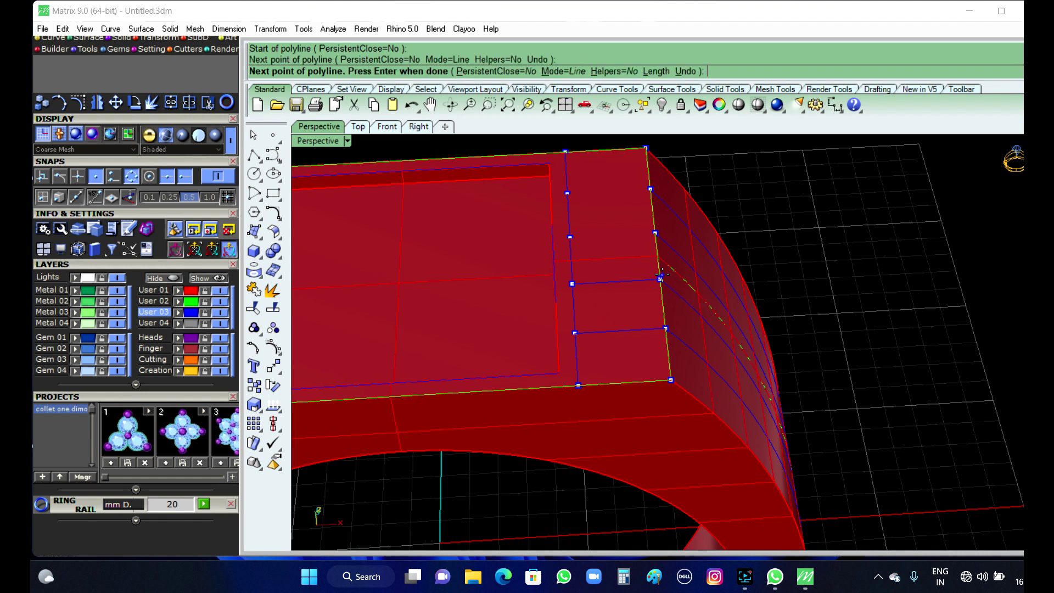
{"action": "right_click", "coordinate": [632, 305]}
{"action": "right_click", "coordinate": [606, 232]}
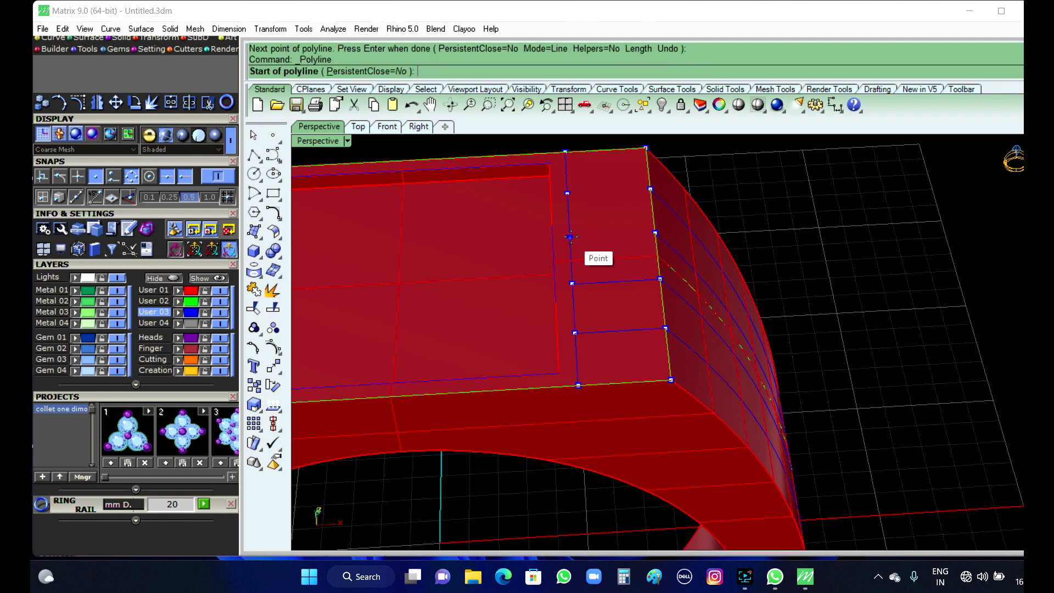
{"action": "left_click", "coordinate": [571, 237]}
{"action": "left_click", "coordinate": [655, 234]}
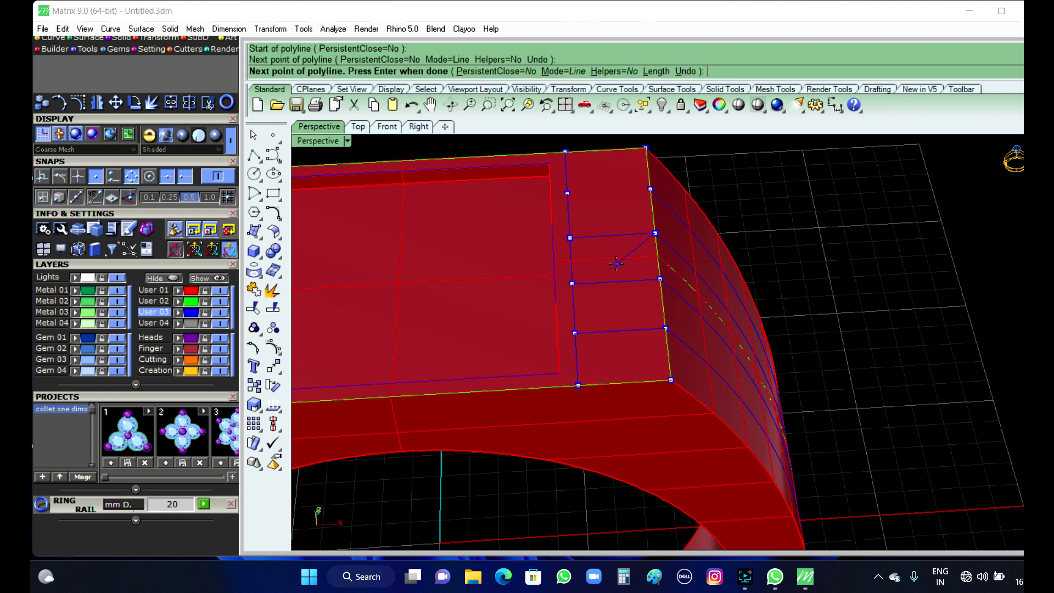
{"action": "right_click", "coordinate": [616, 264]}
{"action": "right_click", "coordinate": [600, 200]}
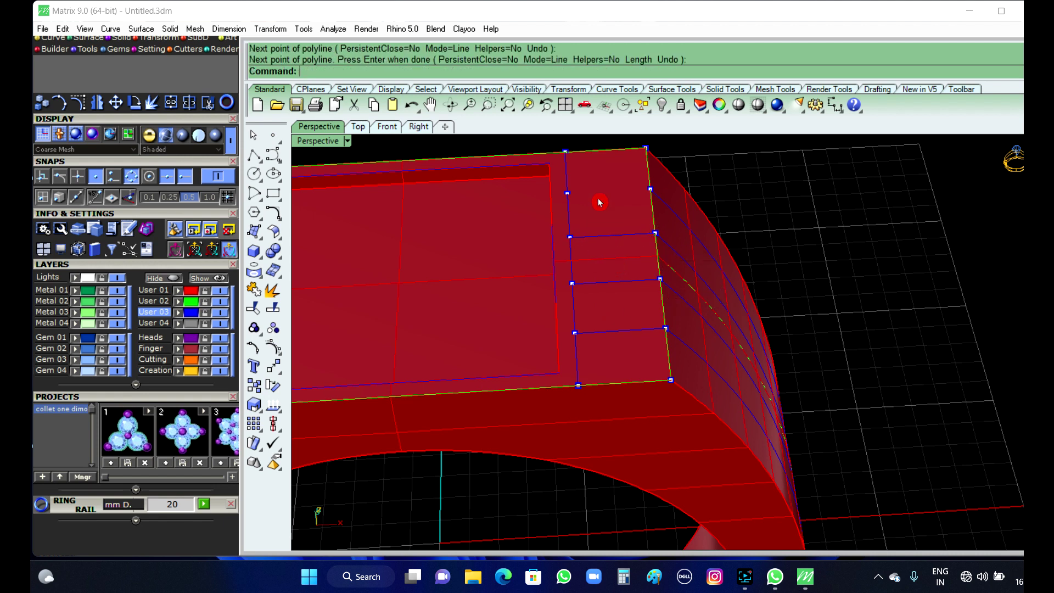
{"action": "left_click", "coordinate": [567, 193]}
{"action": "left_click", "coordinate": [650, 189]}
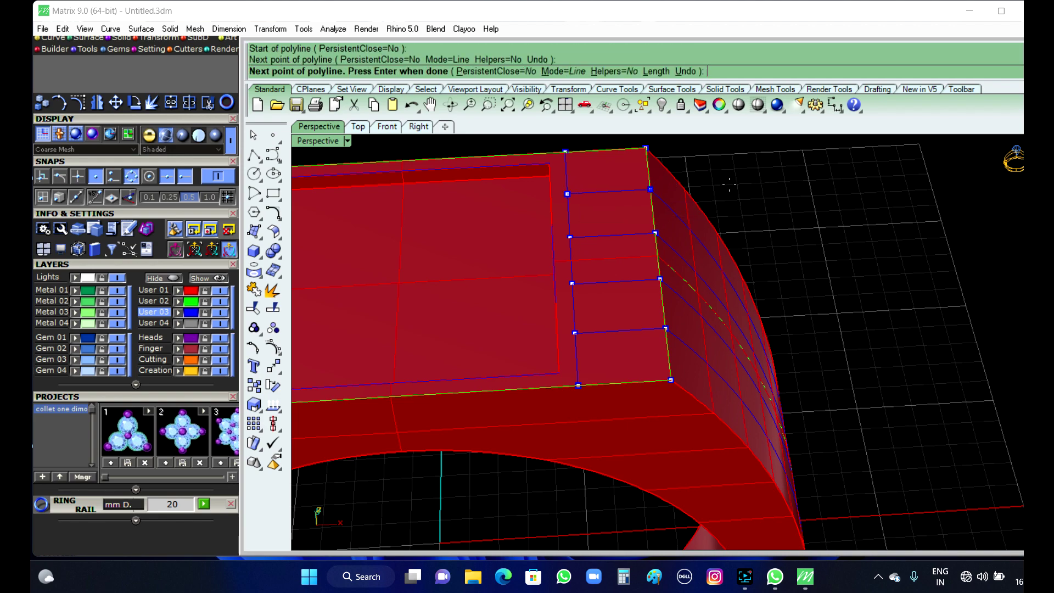
{"action": "right_click", "coordinate": [730, 185]}
- Join each of the four straight lines on the flat top's right end with its matching shoulder isocurve
{"action": "right_click_drag", "start_coordinate": [731, 186], "coordinate": [715, 267]}
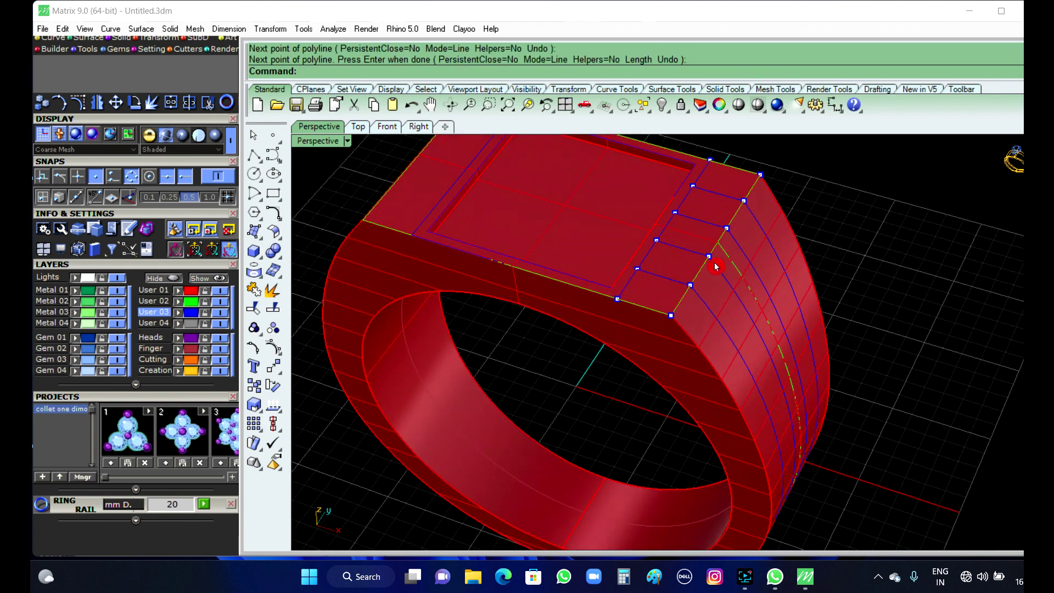
{"action": "scroll", "coordinate": [728, 329], "scroll_direction": "up", "scroll_amount": 2}
{"action": "left_click", "coordinate": [714, 305]}
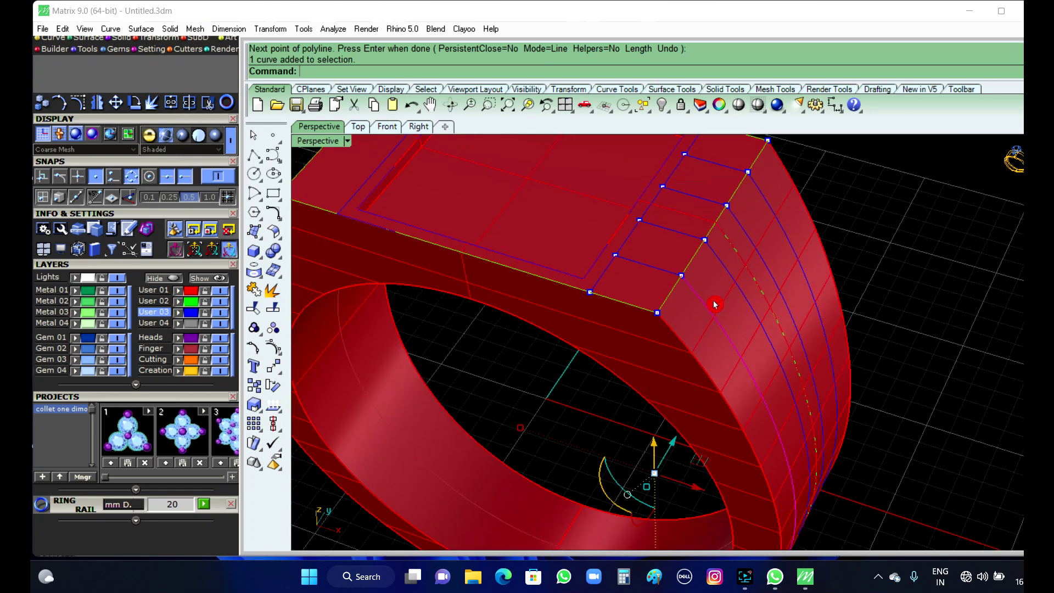
{"action": "left_click", "coordinate": [663, 270], "text": "shift"}
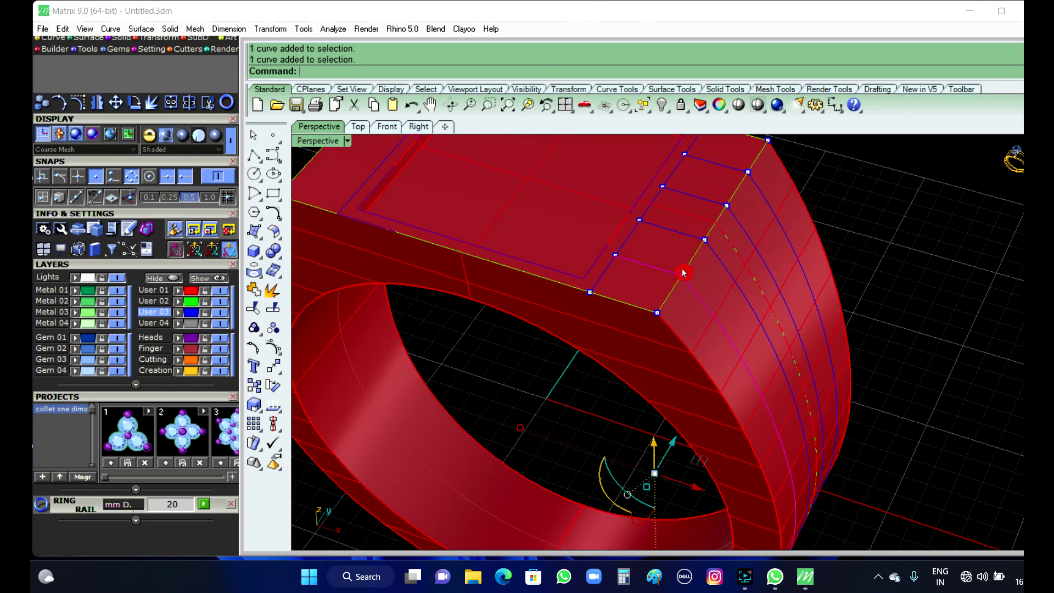
{"action": "left_click", "coordinate": [727, 266], "text": "shift"}
{"action": "left_click", "coordinate": [690, 237], "text": "shift"}
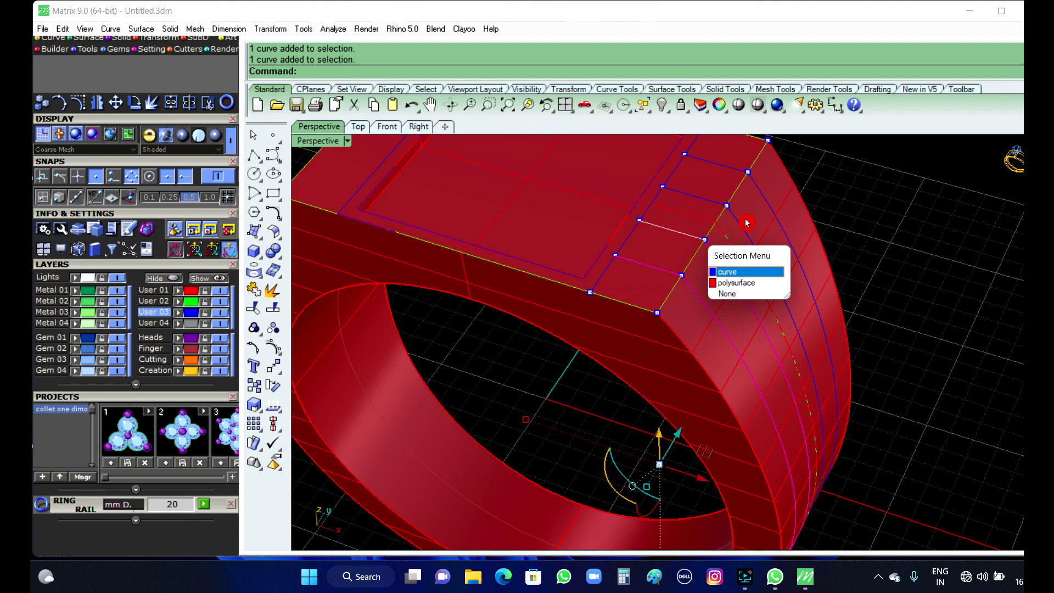
{"action": "left_click", "coordinate": [750, 270]}
{"action": "left_click", "coordinate": [714, 203], "text": "shift"}
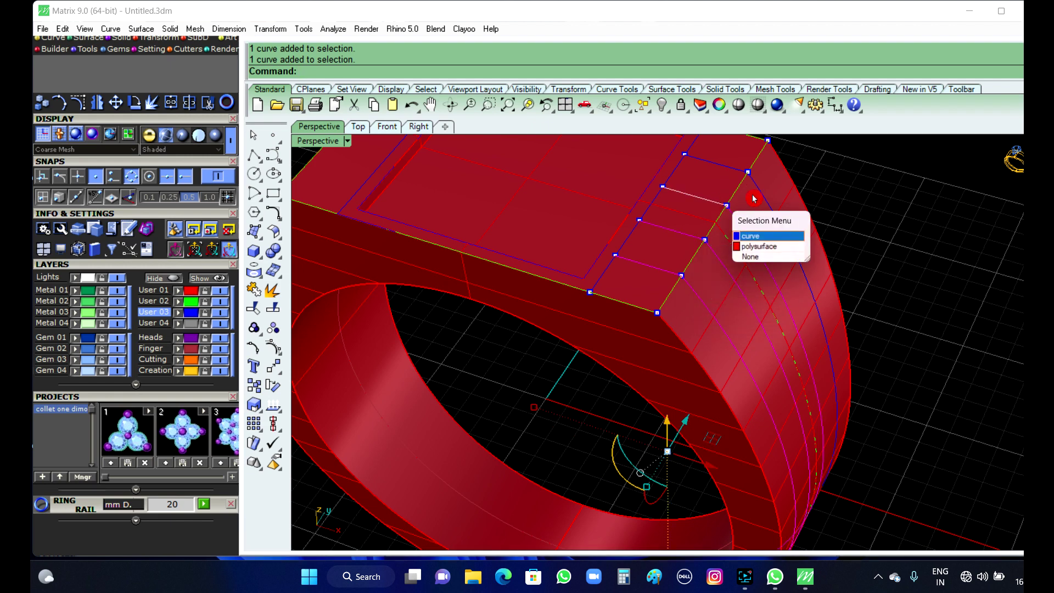
{"action": "left_click", "coordinate": [785, 242]}
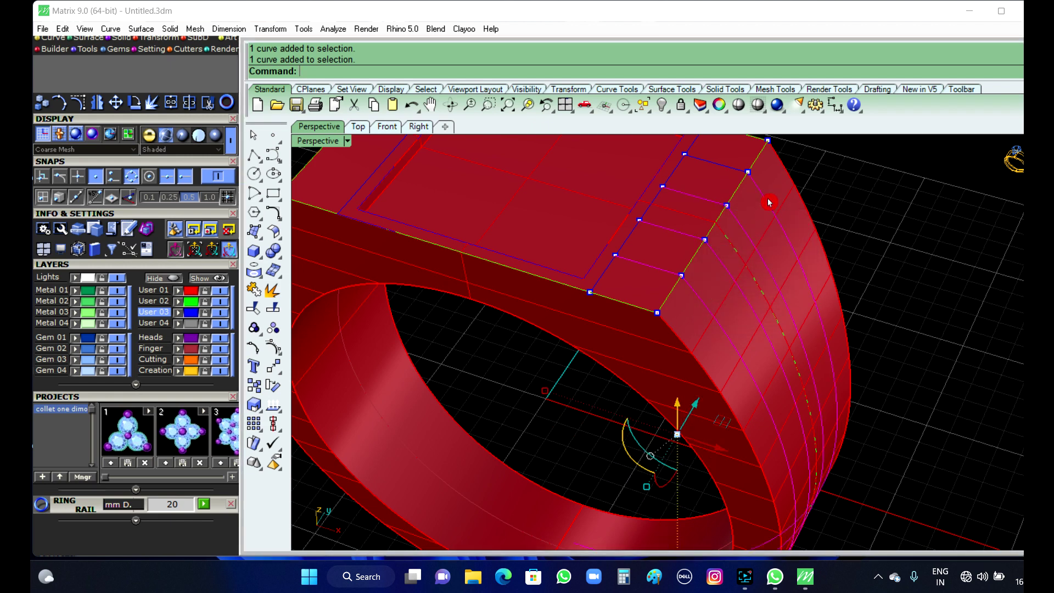
{"action": "left_click", "coordinate": [732, 174], "text": "shift"}
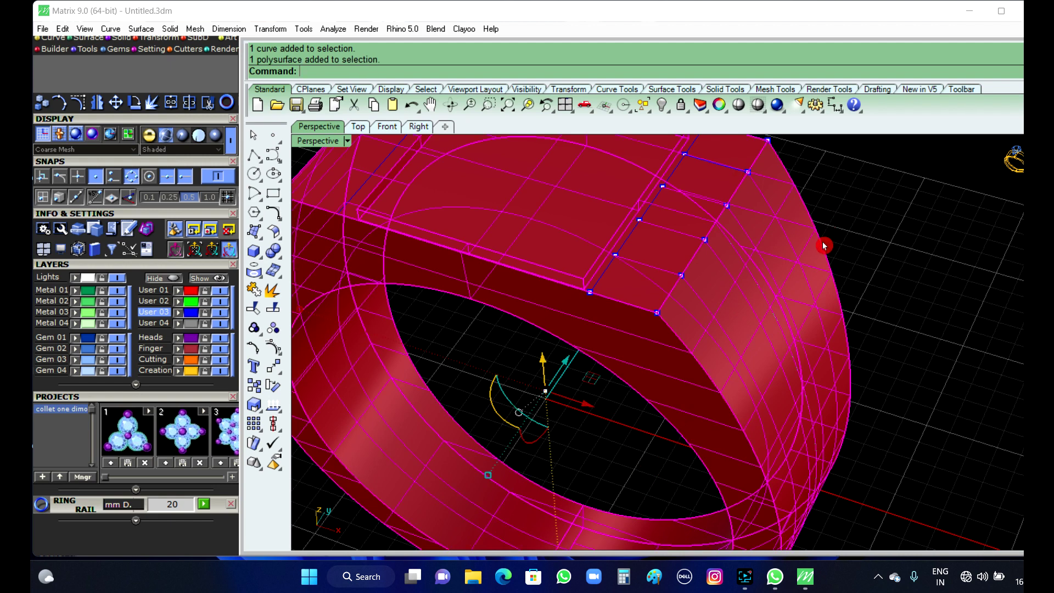
{"action": "left_click", "coordinate": [808, 250], "text": "ctrl"}
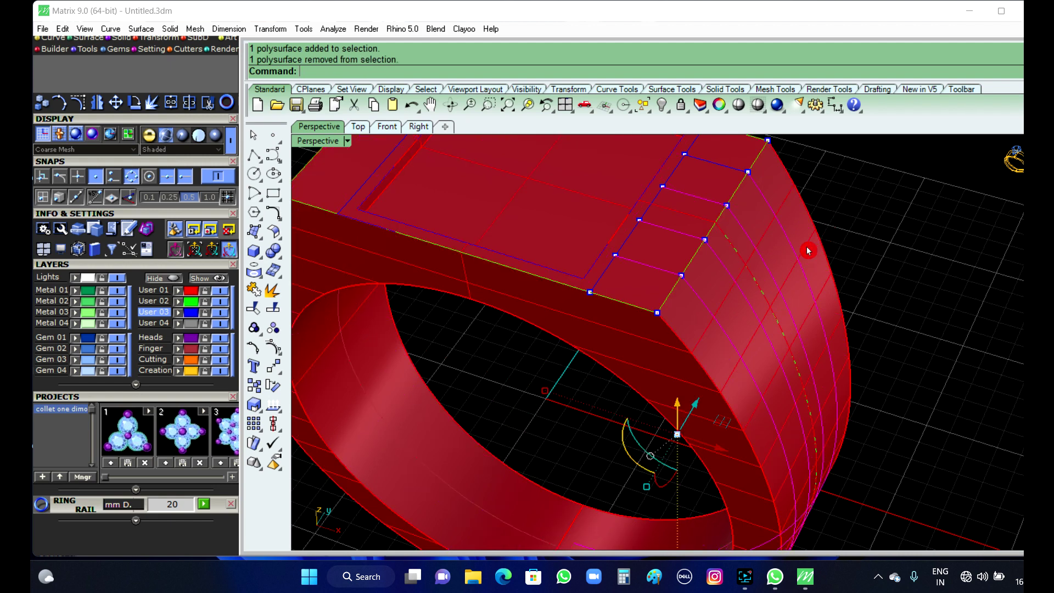
{"action": "left_click", "coordinate": [732, 170]}
{"action": "left_click", "coordinate": [778, 203]}
{"action": "right_click_drag", "start_coordinate": [752, 301], "coordinate": [870, 302]}
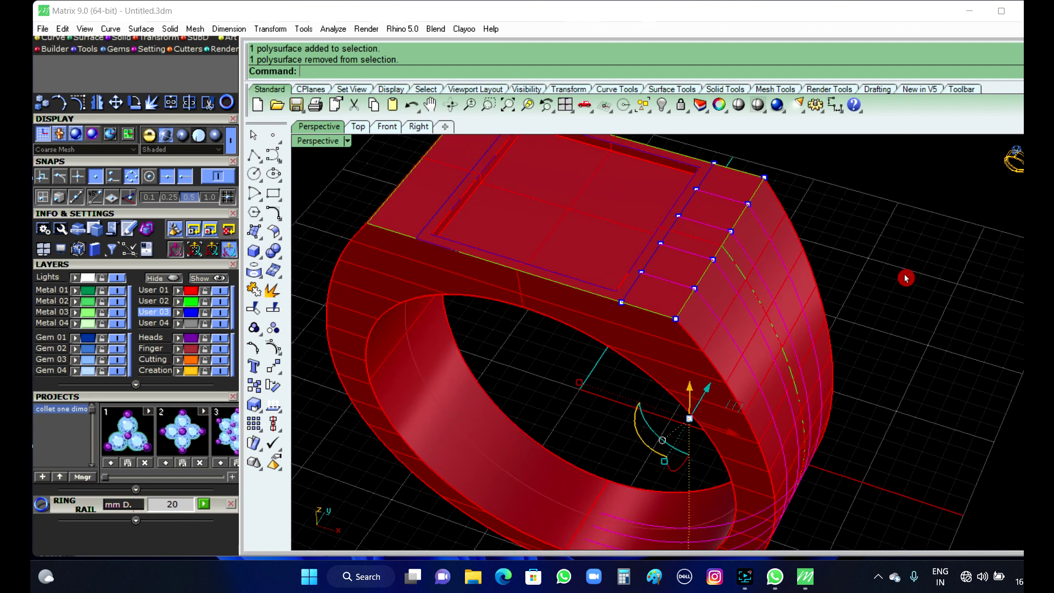
{"action": "key", "text": "Return"}
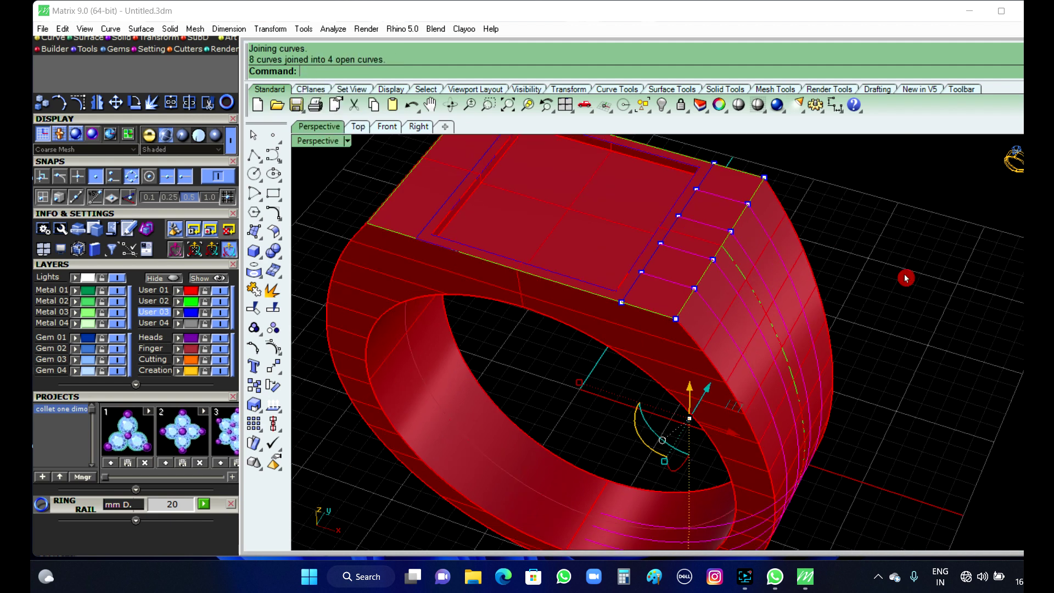
{"action": "left_click", "coordinate": [905, 279]}
{"action": "left_click", "coordinate": [729, 330]}
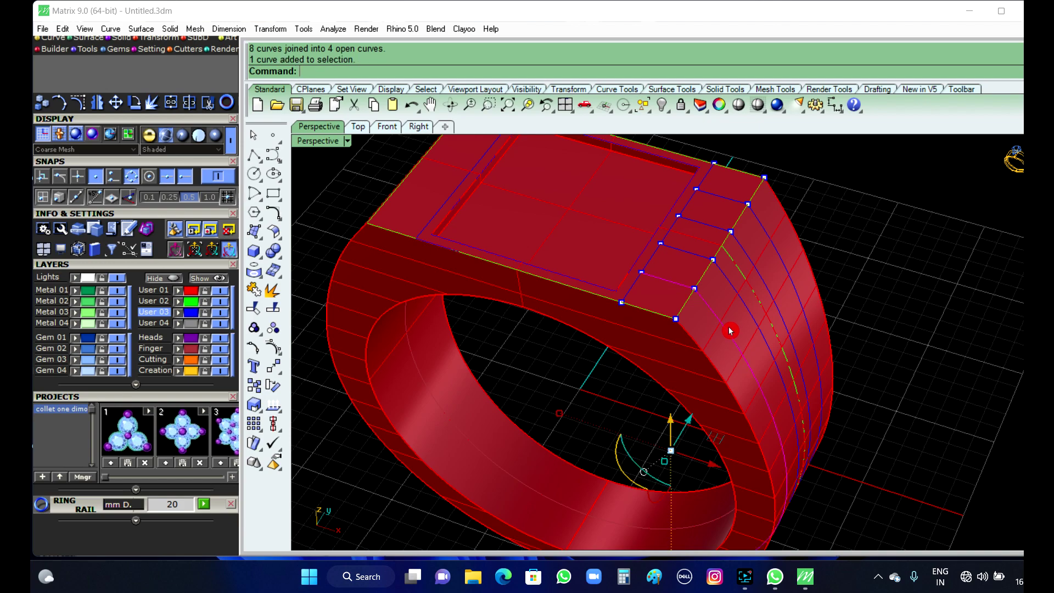
- Examine the joined groove curves down the right shoulder to the band's underside against the reference photo
{"action": "scroll", "coordinate": [830, 401], "scroll_direction": "down", "scroll_amount": 3}
{"action": "right_click_drag", "start_coordinate": [831, 401], "coordinate": [817, 488]}
{"action": "right_click", "coordinate": [812, 444]}
{"action": "right_click", "coordinate": [801, 449]}
{"action": "right_click_drag", "start_coordinate": [759, 436], "coordinate": [760, 354]}
{"action": "scroll", "coordinate": [761, 354], "scroll_direction": "up", "scroll_amount": 5}
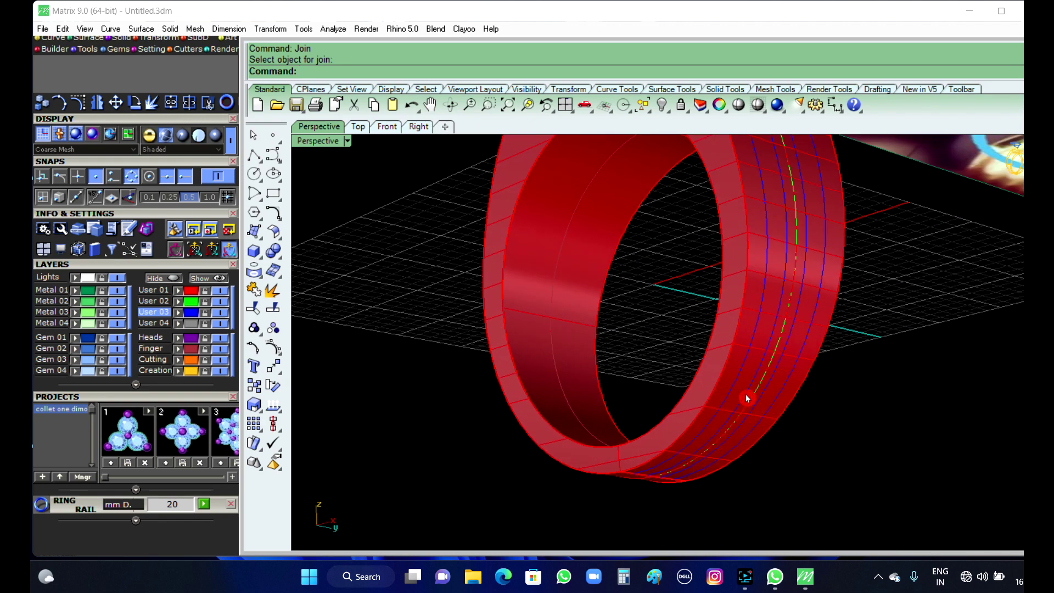
{"action": "scroll", "coordinate": [710, 393], "scroll_direction": "down", "scroll_amount": 5}
{"action": "right_click_drag", "start_coordinate": [713, 393], "coordinate": [767, 449]}
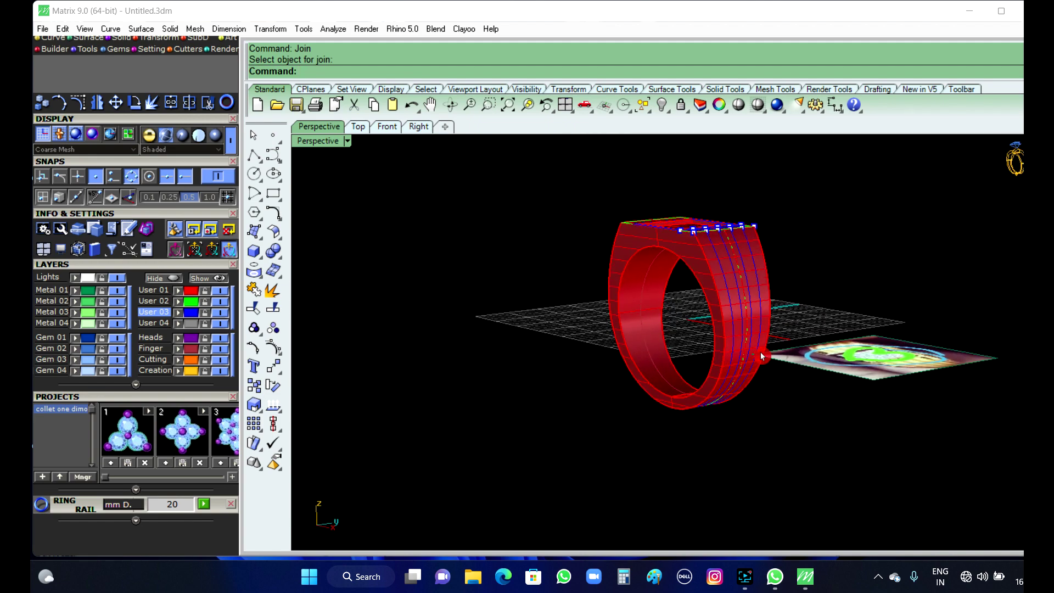
{"action": "right_click_drag", "start_coordinate": [761, 401], "coordinate": [701, 434]}
{"action": "scroll", "coordinate": [717, 328], "scroll_direction": "up", "scroll_amount": 4}
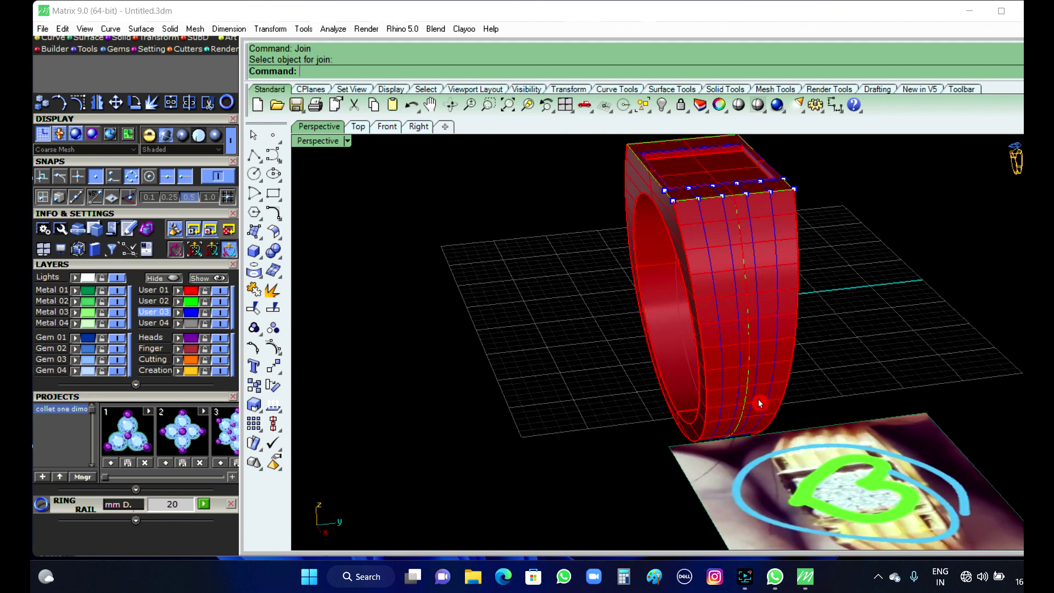
{"action": "scroll", "coordinate": [691, 357], "scroll_direction": "down", "scroll_amount": 3}
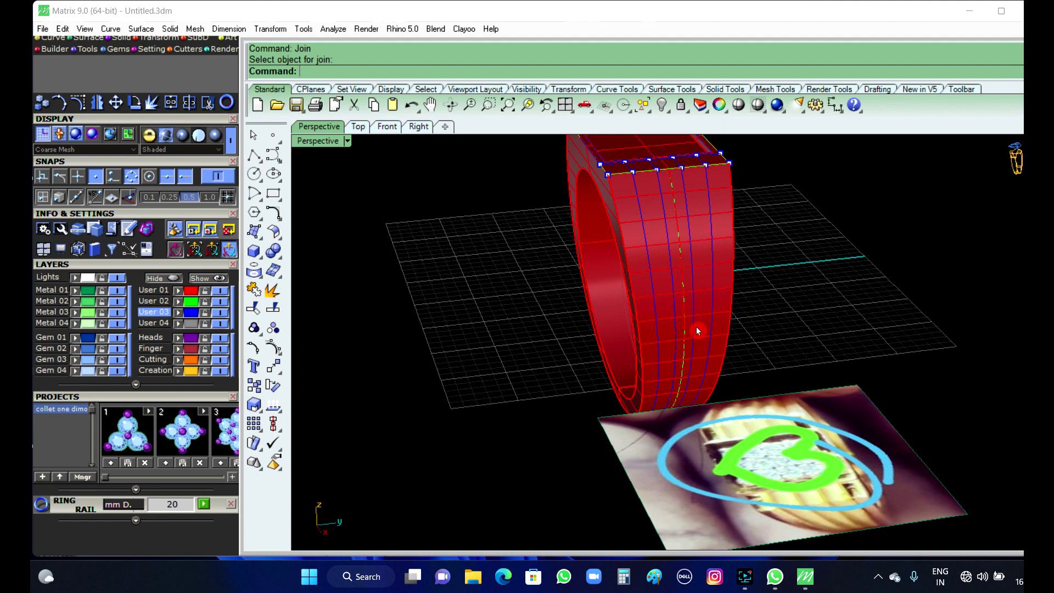
{"action": "right_click_drag", "start_coordinate": [695, 361], "coordinate": [778, 336]}
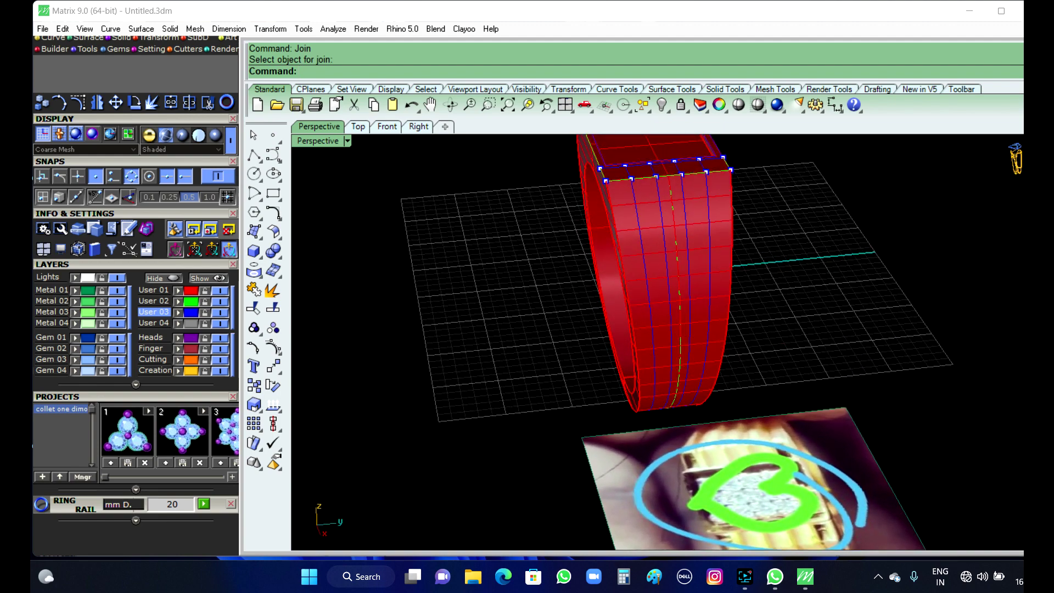
- Extract a V-direction isocurve across the lower part of the right shoulder surface, crossing the four groove curves
{"action": "type", "text": "t"}
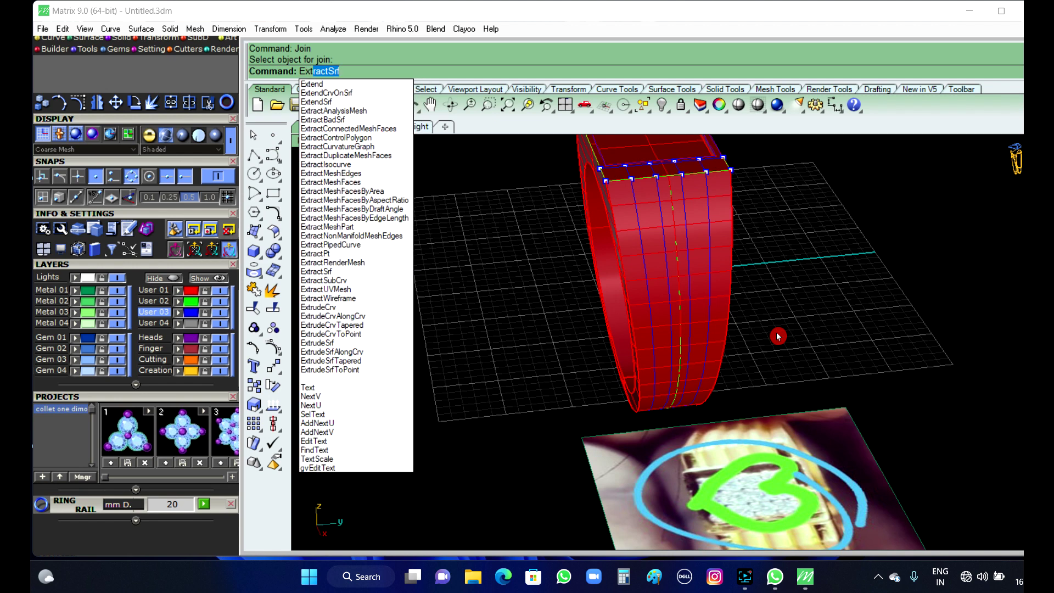
{"action": "type", "text": "ra"}
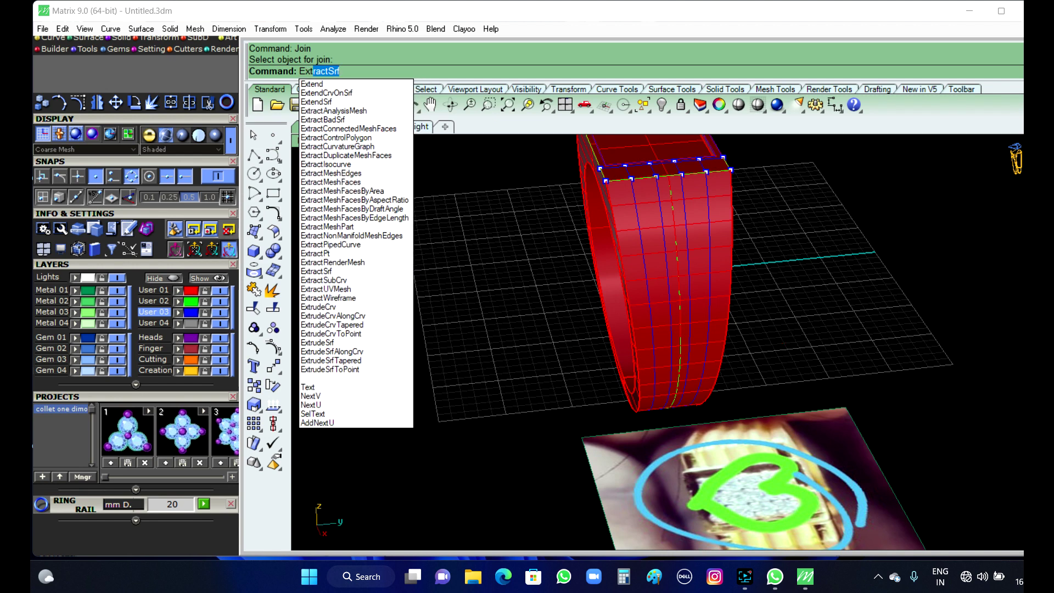
{"action": "type", "text": "ct"}
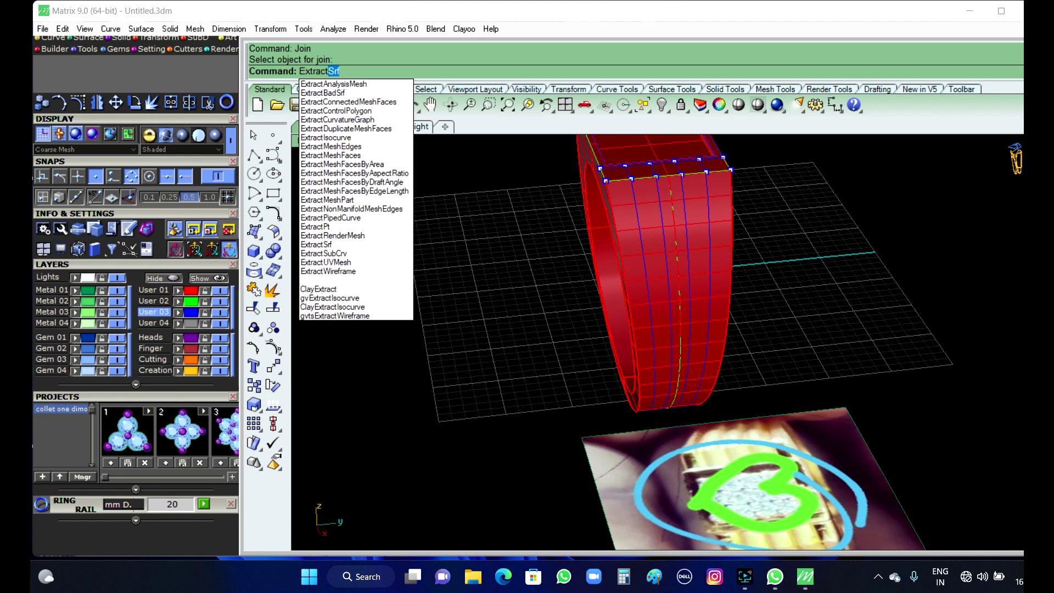
{"action": "type", "text": "I"}
{"action": "right_click", "coordinate": [777, 336]}
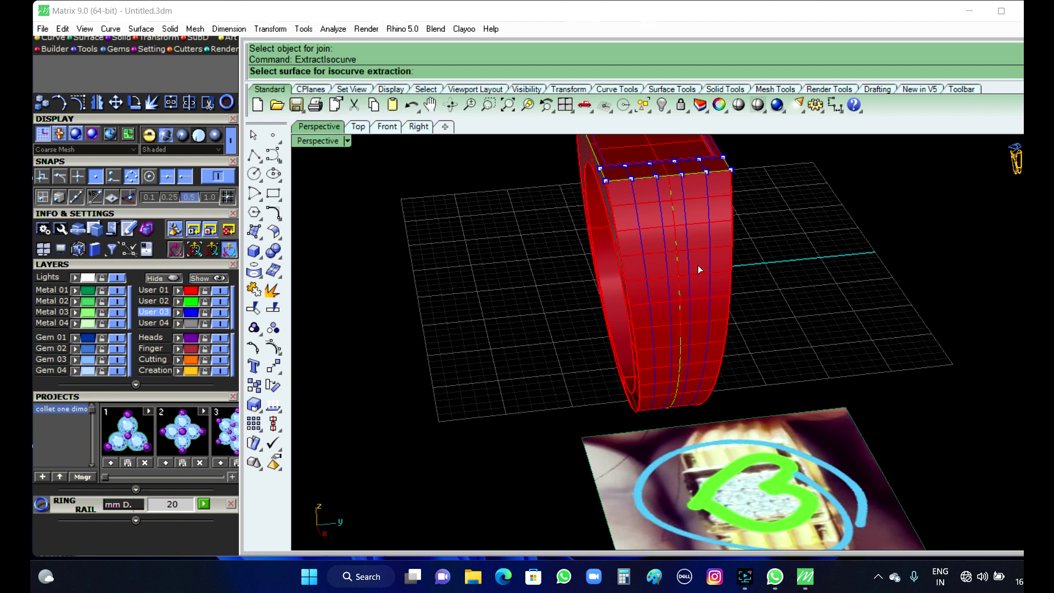
{"action": "scroll", "coordinate": [684, 366], "scroll_direction": "up", "scroll_amount": 3}
{"action": "left_click", "coordinate": [718, 387]}
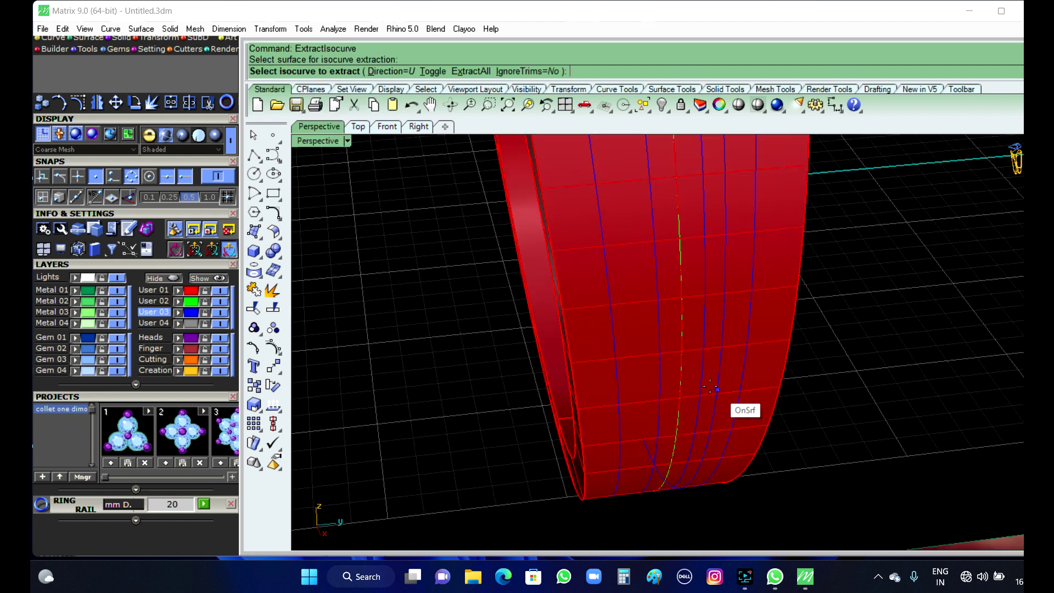
{"action": "left_click", "coordinate": [441, 67]}
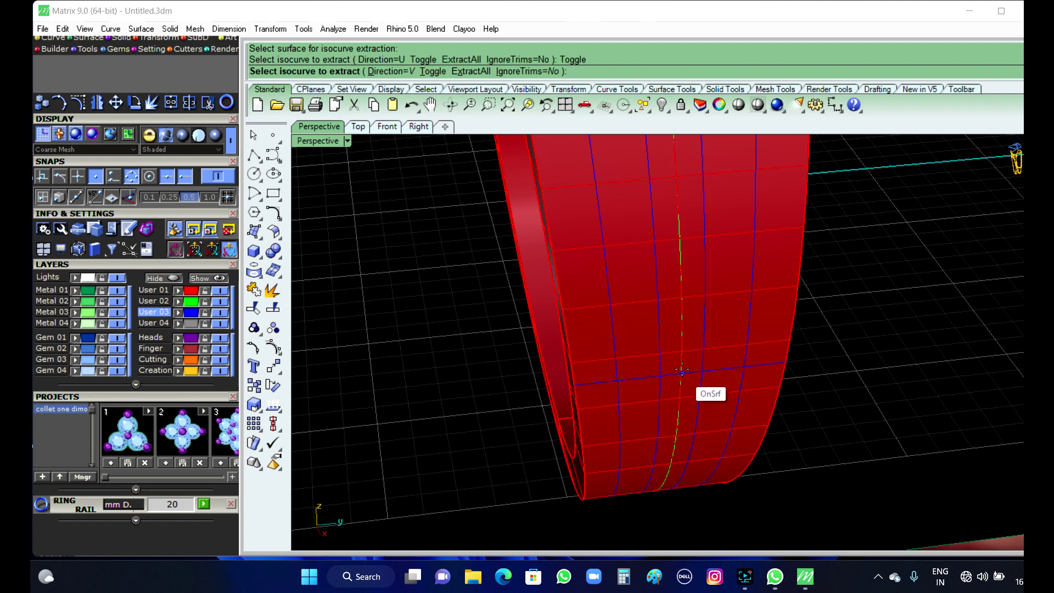
{"action": "scroll", "coordinate": [680, 378], "scroll_direction": "down", "scroll_amount": 5}
{"action": "scroll", "coordinate": [675, 359], "scroll_direction": "up", "scroll_amount": 5}
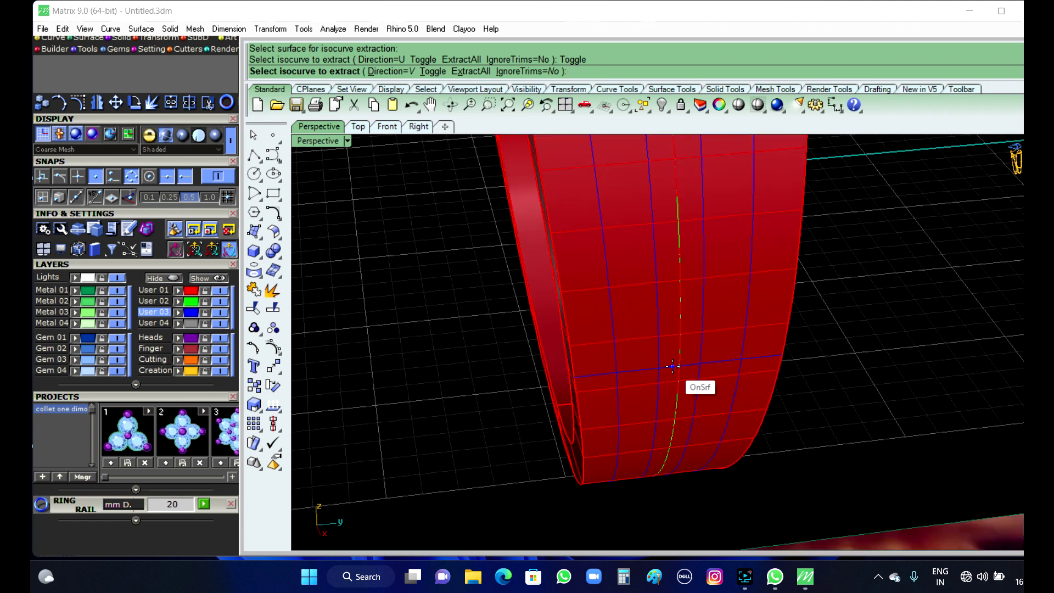
{"action": "left_click", "coordinate": [673, 366]}
{"action": "right_click", "coordinate": [829, 364]}
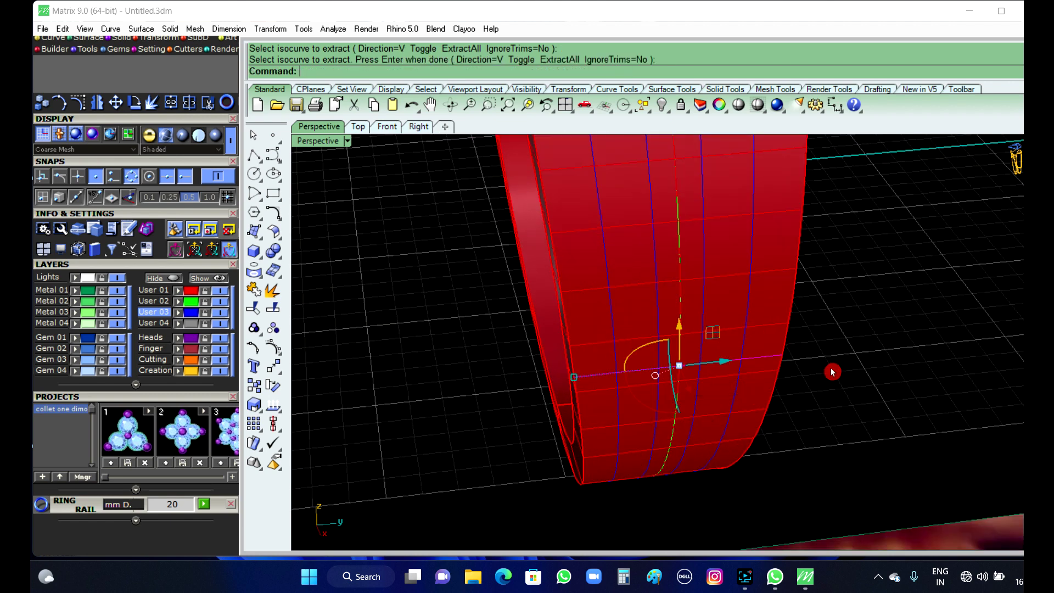
{"action": "left_click", "coordinate": [832, 358]}
- Trim off the crossing isocurve's end beyond the first groove curve, using the isocurve and all four groove curves as cutting objects
{"action": "left_click", "coordinate": [768, 360]}
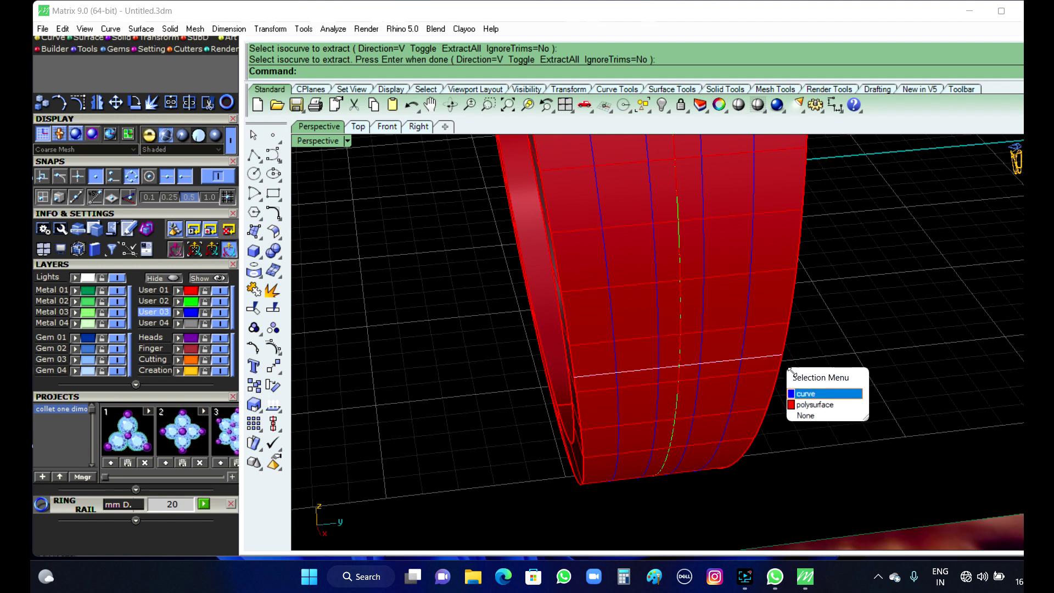
{"action": "left_click", "coordinate": [799, 393]}
{"action": "scroll", "coordinate": [758, 354], "scroll_direction": "up", "scroll_amount": 3}
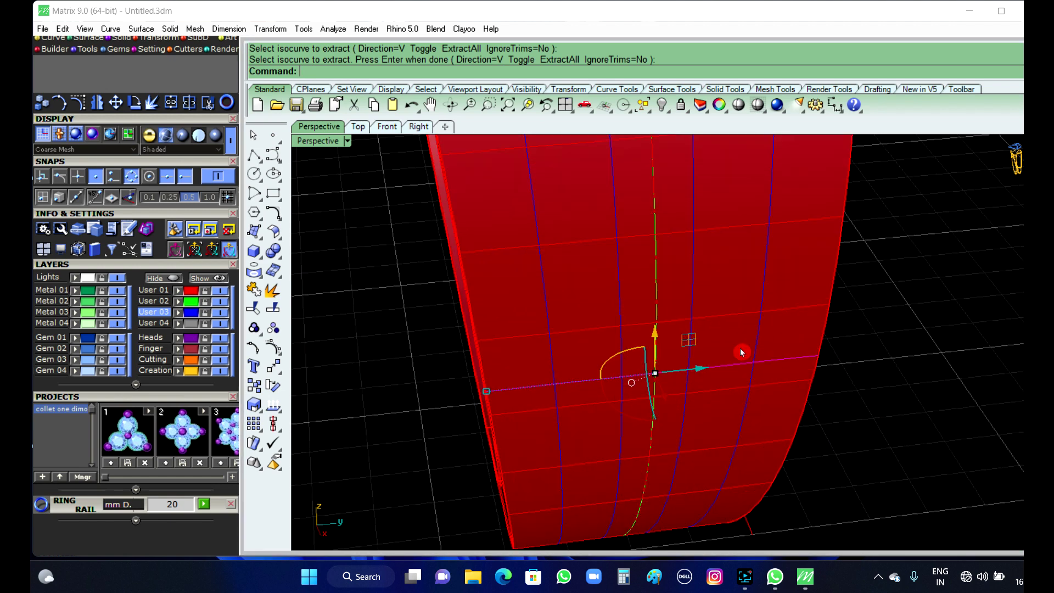
{"action": "left_click", "coordinate": [764, 351]}
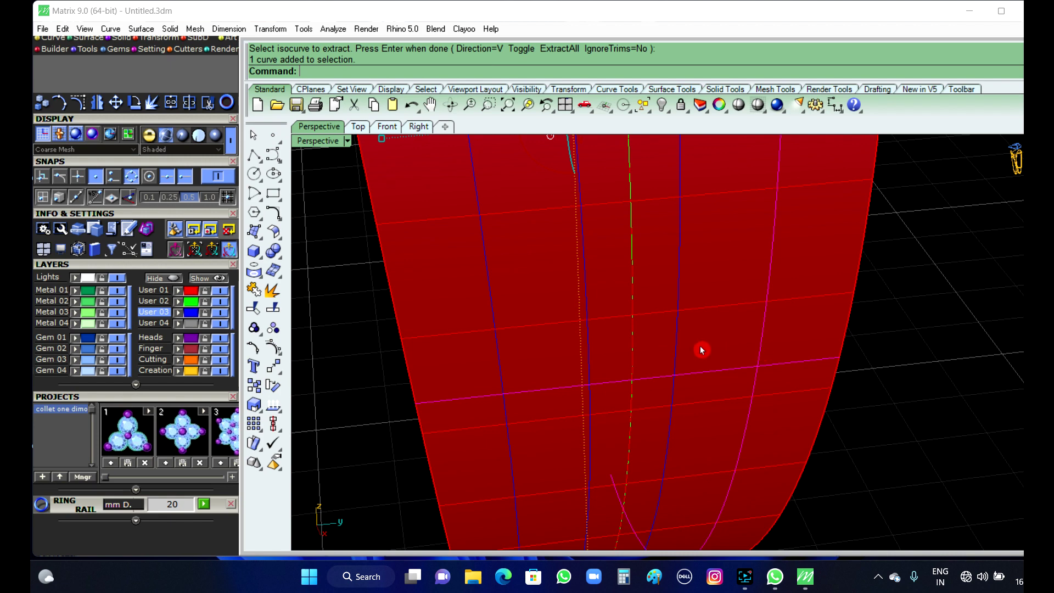
{"action": "left_click", "coordinate": [680, 354]}
{"action": "left_click", "coordinate": [725, 384]}
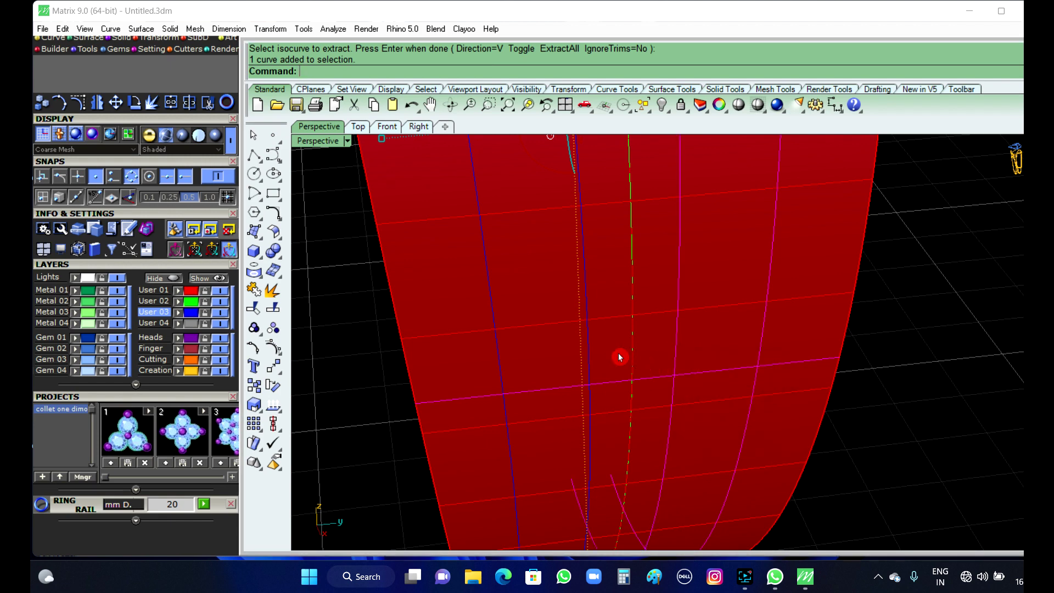
{"action": "left_click", "coordinate": [598, 352]}
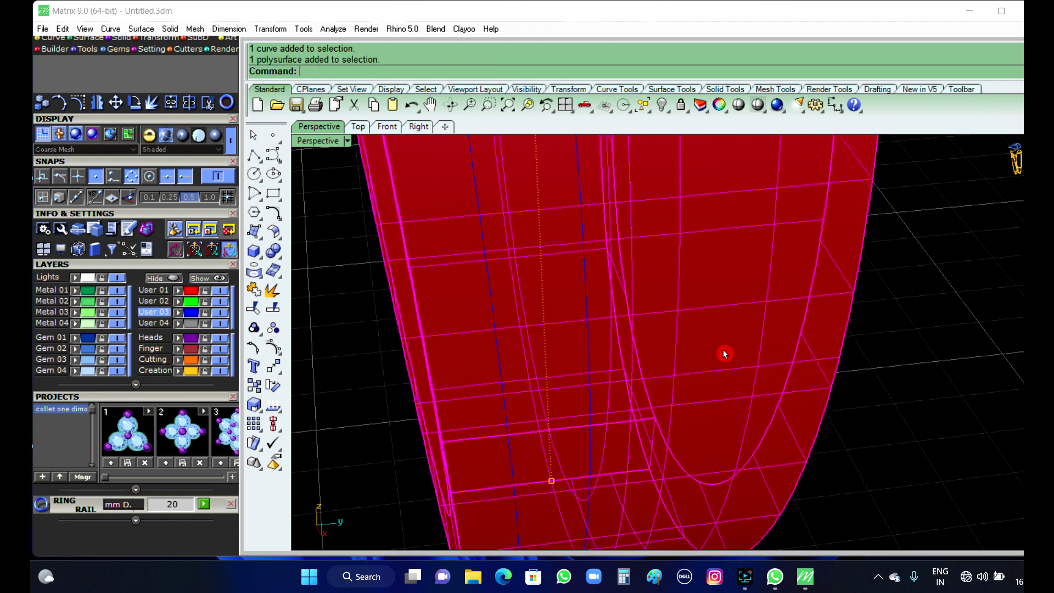
{"action": "left_click", "coordinate": [641, 351], "text": "ctrl"}
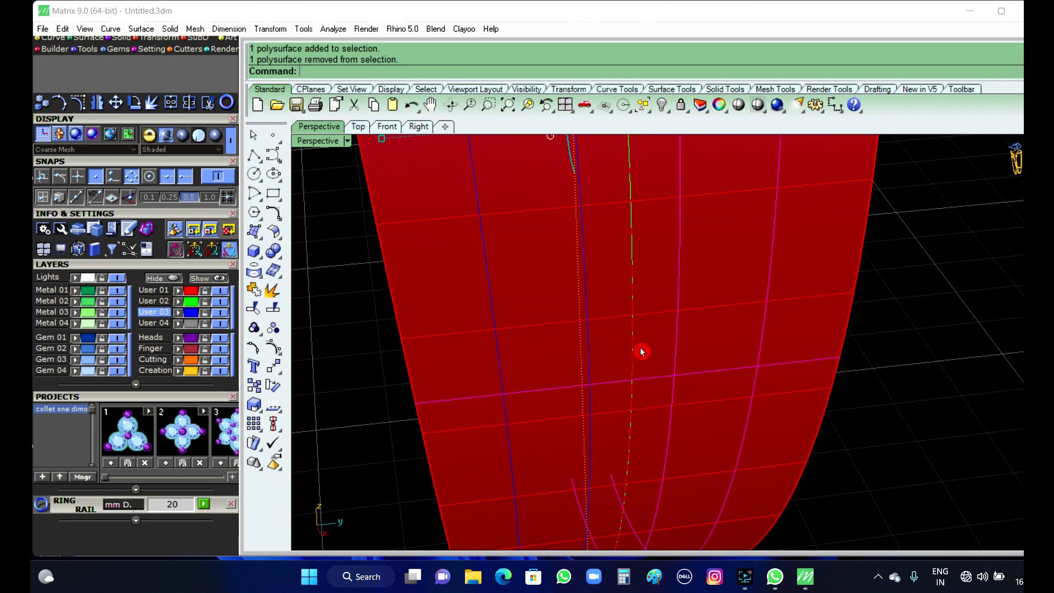
{"action": "left_click", "coordinate": [593, 355]}
{"action": "left_click", "coordinate": [500, 361], "text": "shift"}
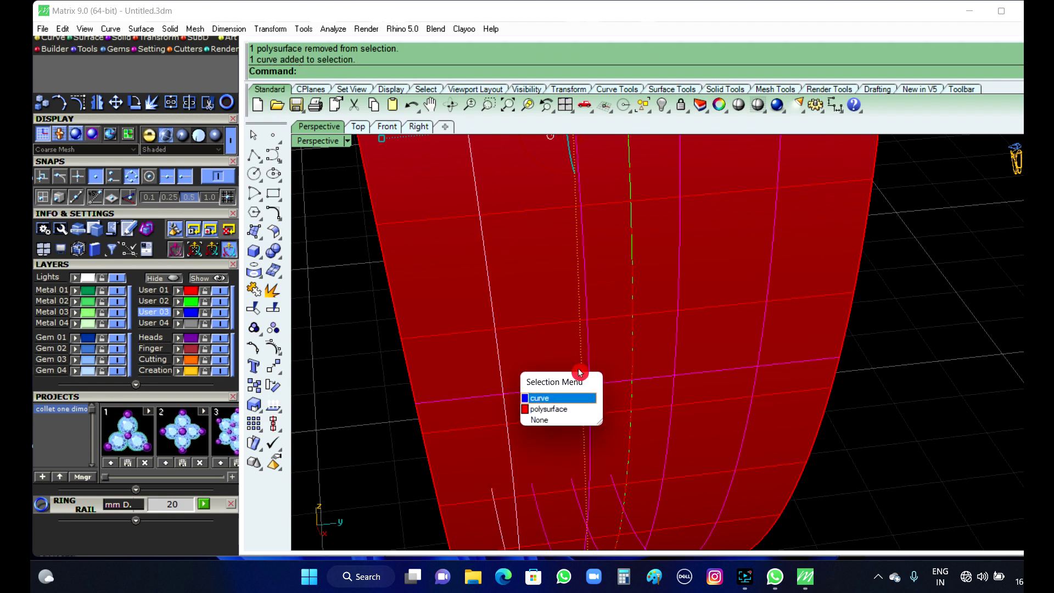
{"action": "left_click", "coordinate": [572, 397]}
{"action": "scroll", "coordinate": [597, 340], "scroll_direction": "down", "scroll_amount": 5}
{"action": "scroll", "coordinate": [597, 340], "scroll_direction": "down", "scroll_amount": 2}
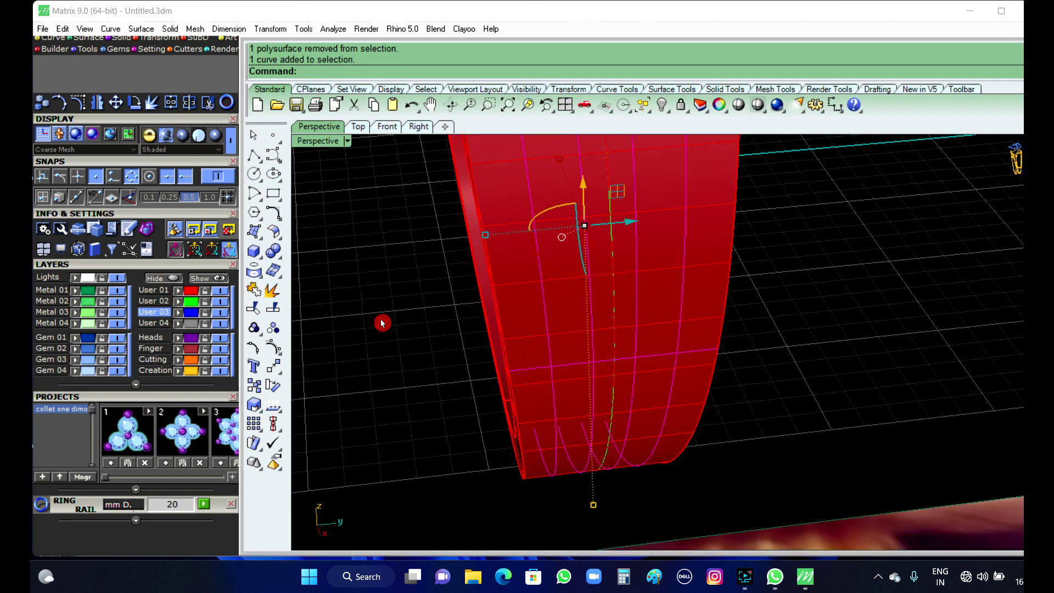
{"action": "left_click", "coordinate": [254, 310]}
{"action": "scroll", "coordinate": [576, 455], "scroll_direction": "up", "scroll_amount": 6}
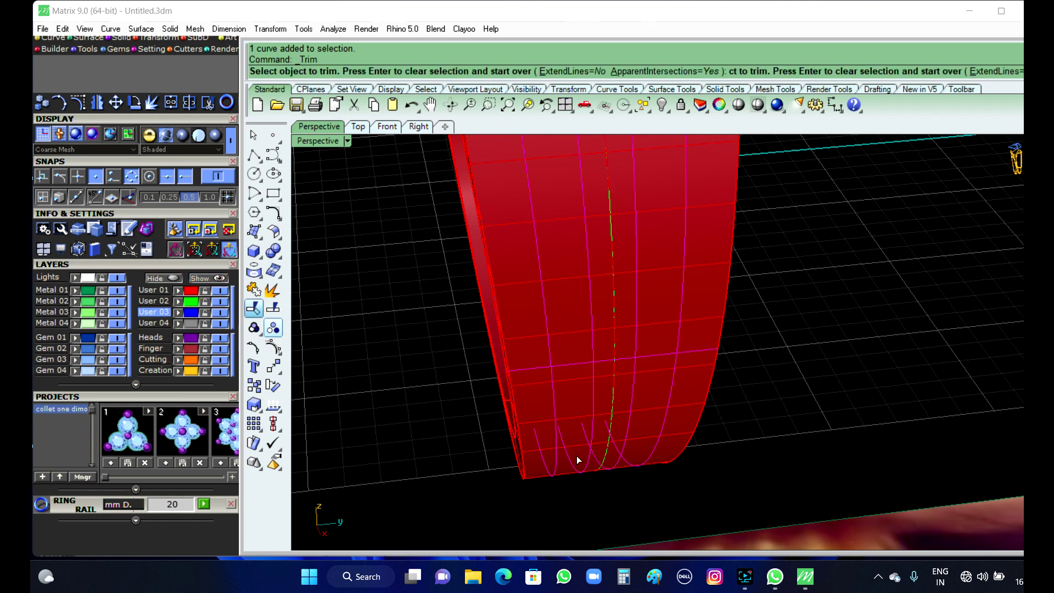
{"action": "left_click", "coordinate": [471, 307]}
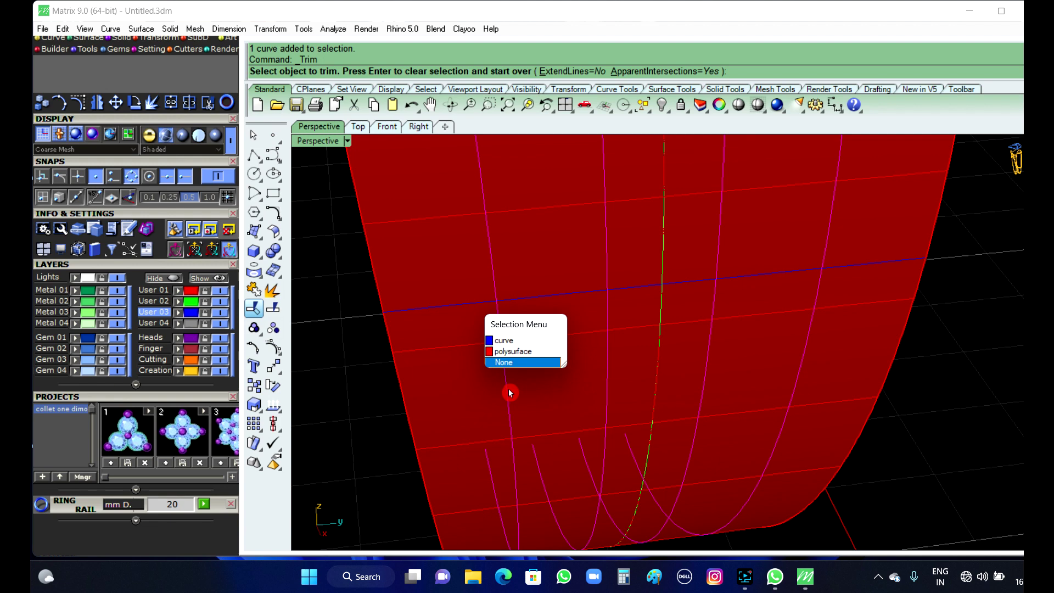
{"action": "left_click", "coordinate": [512, 343]}
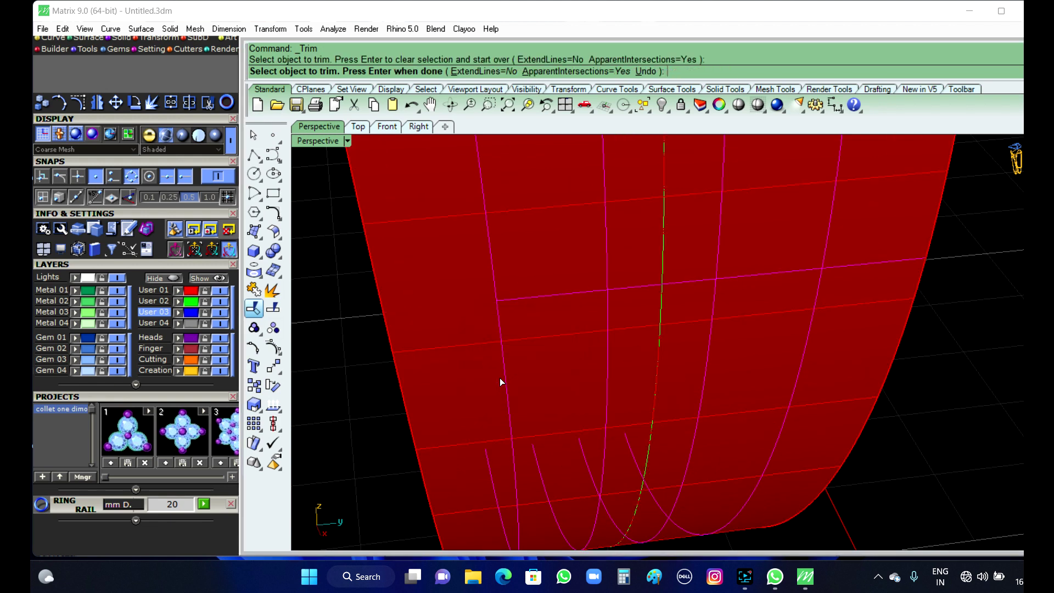
- Trim away the lower parts of the four groove curves below the crossing isocurve on the right shoulder
{"action": "left_click", "coordinate": [502, 381]}
{"action": "left_click", "coordinate": [551, 421]}
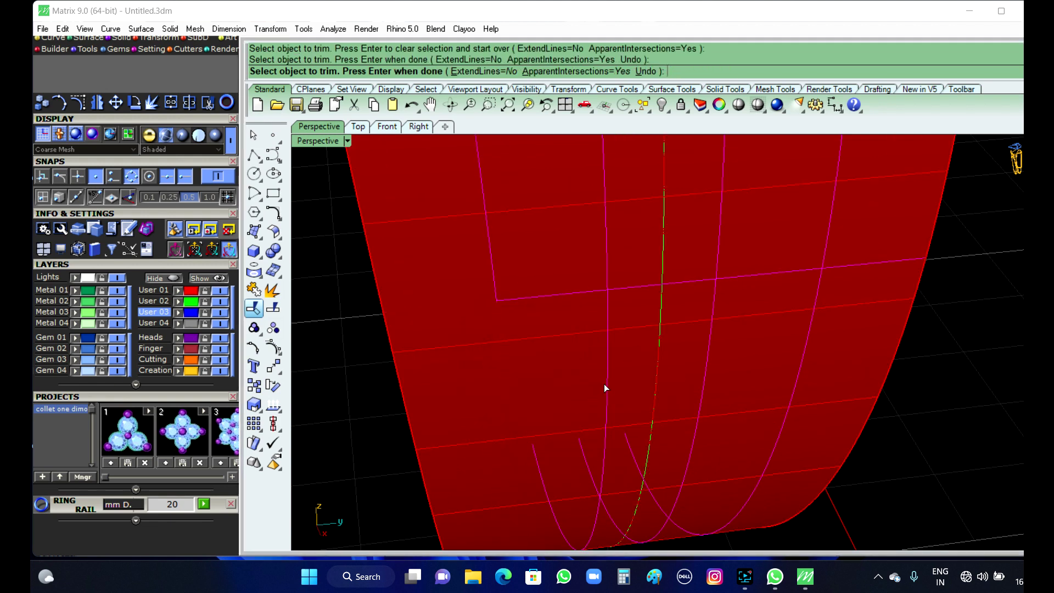
{"action": "left_click", "coordinate": [607, 384]}
{"action": "left_click", "coordinate": [651, 421]}
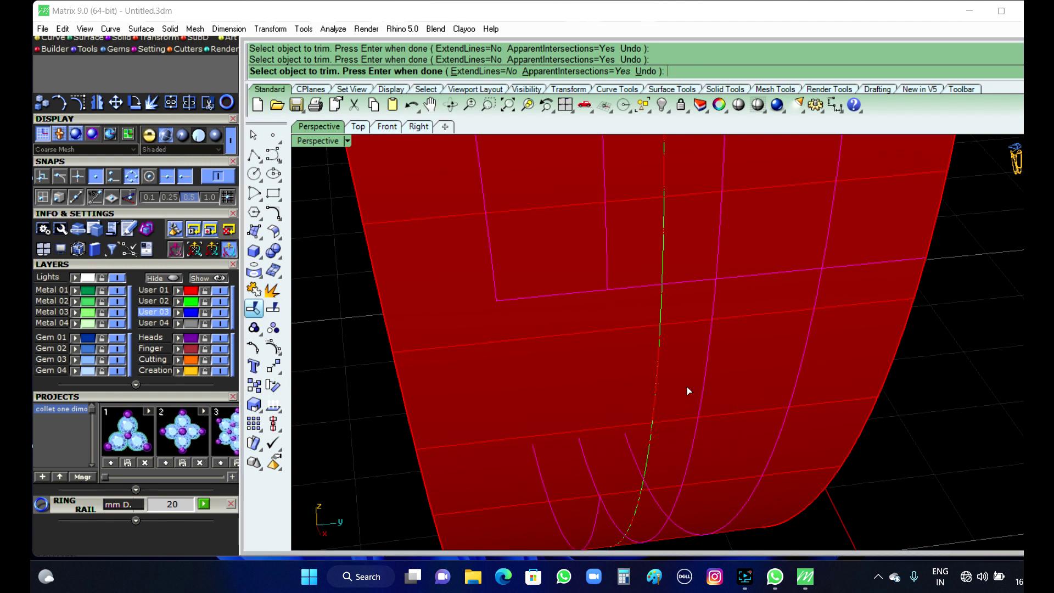
{"action": "left_click", "coordinate": [705, 386]}
{"action": "left_click", "coordinate": [751, 421]}
{"action": "left_click", "coordinate": [803, 369]}
{"action": "left_click", "coordinate": [835, 401]}
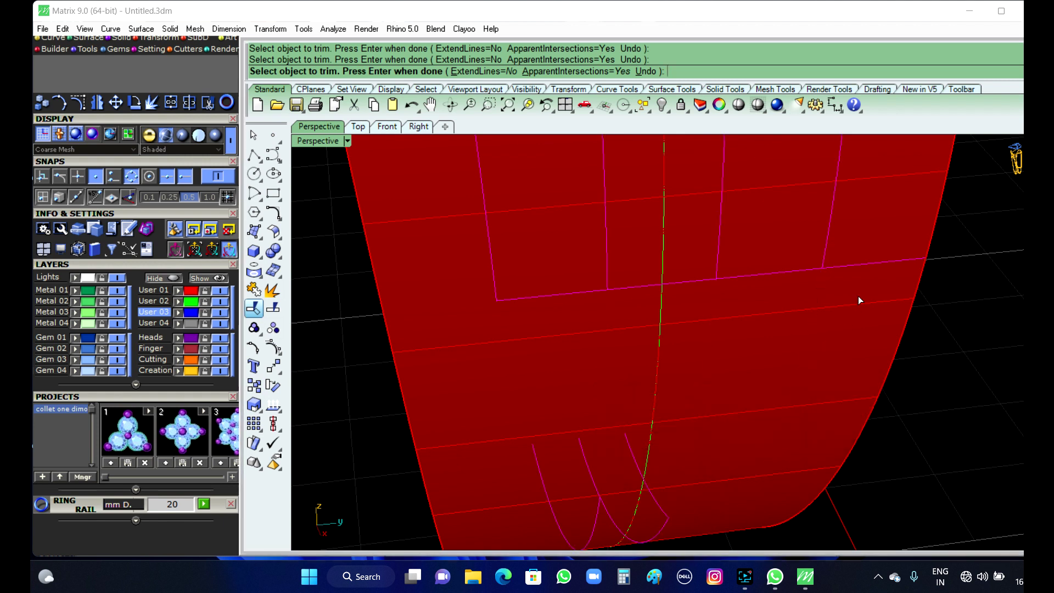
- Trim away the remaining segments of the crossing isocurve beyond and between the four groove curves
{"action": "left_click", "coordinate": [870, 269]}
{"action": "left_click", "coordinate": [905, 302]}
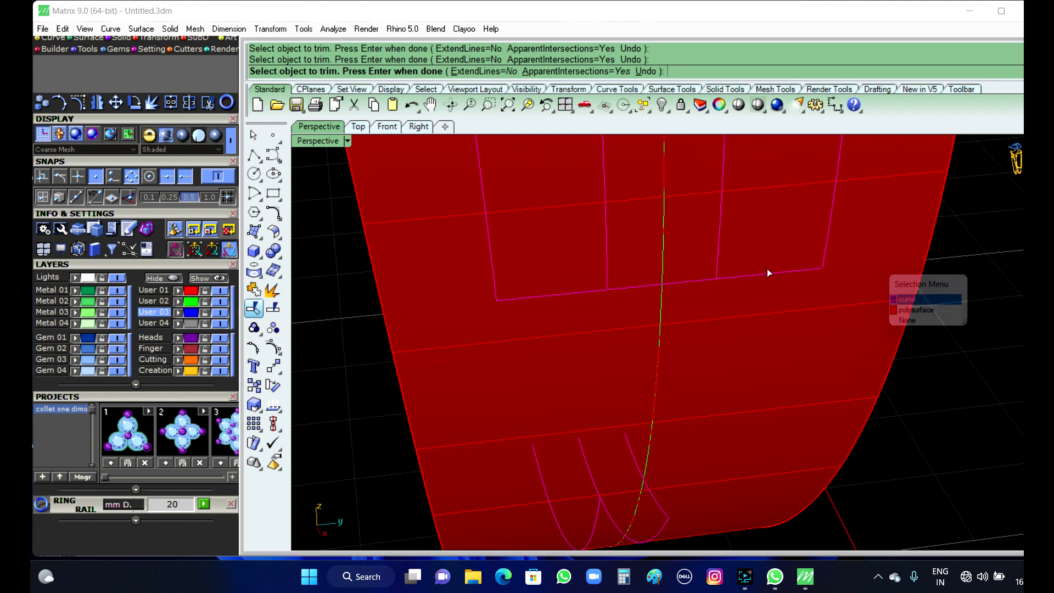
{"action": "left_click", "coordinate": [764, 275]}
{"action": "left_click", "coordinate": [814, 309]}
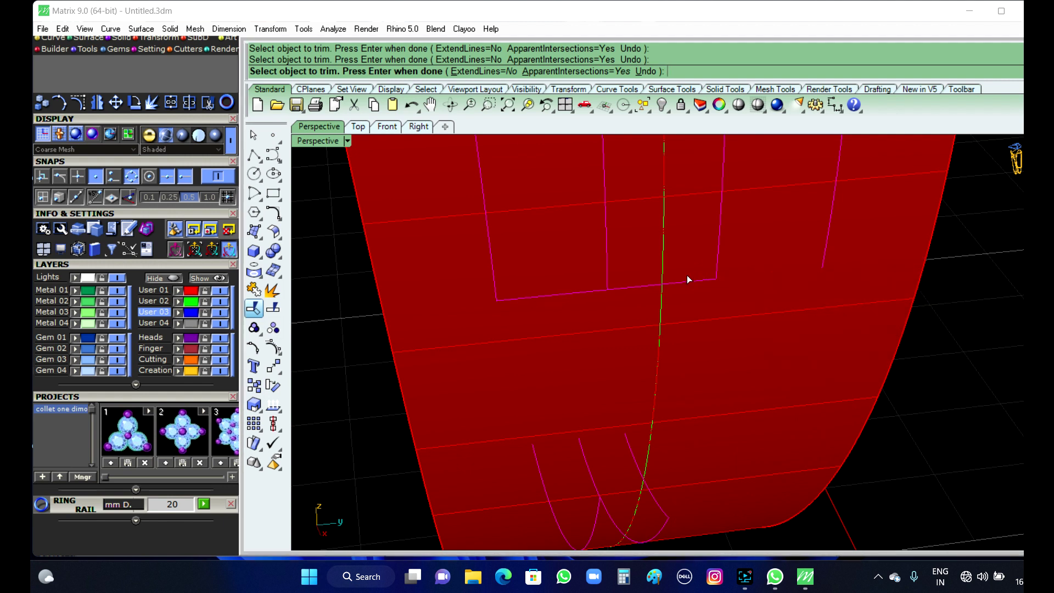
{"action": "left_click", "coordinate": [693, 285]}
{"action": "left_click", "coordinate": [742, 313]}
{"action": "left_click", "coordinate": [581, 292]}
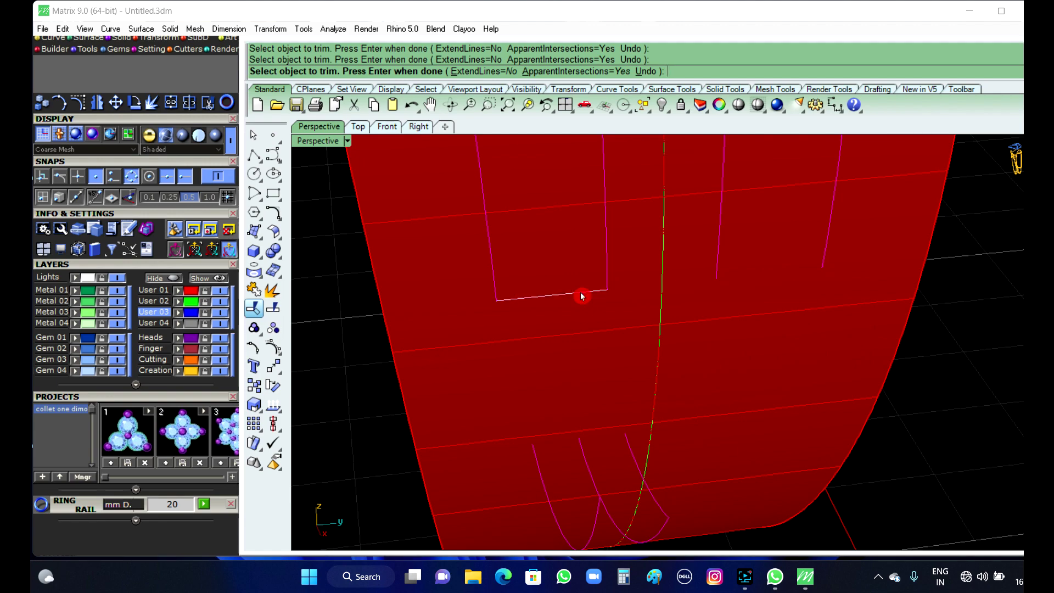
{"action": "left_click", "coordinate": [646, 333]}
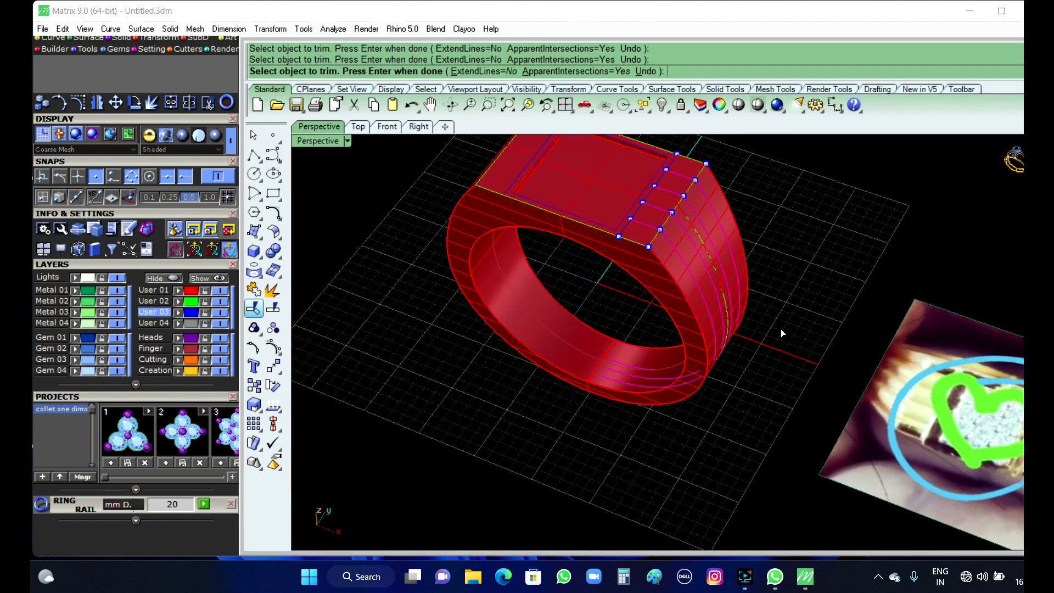
{"action": "right_click", "coordinate": [781, 328]}
- Examine the trimmed groove curves running from the flat top's right end down the shoulder
{"action": "scroll", "coordinate": [762, 262], "scroll_direction": "down", "scroll_amount": 4}
{"action": "right_click_drag", "start_coordinate": [763, 266], "coordinate": [796, 325]}
{"action": "scroll", "coordinate": [680, 190], "scroll_direction": "up", "scroll_amount": 9}
{"action": "scroll", "coordinate": [650, 291], "scroll_direction": "down", "scroll_amount": 5}
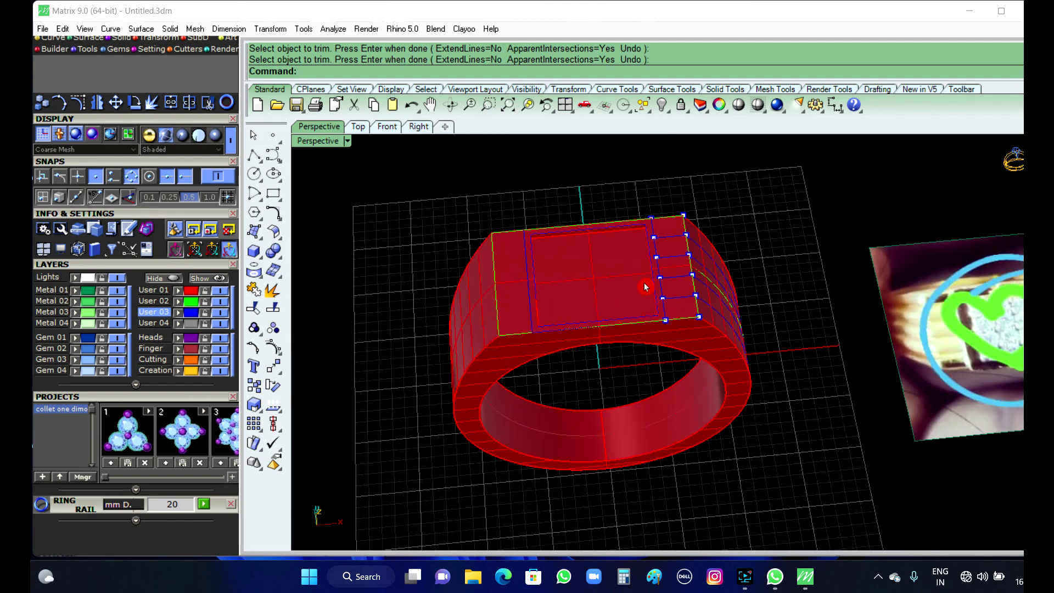
{"action": "right_click_drag", "start_coordinate": [646, 287], "coordinate": [703, 314]}
{"action": "right_click_drag", "start_coordinate": [569, 239], "coordinate": [759, 294]}
{"action": "scroll", "coordinate": [749, 293], "scroll_direction": "up", "scroll_amount": 3}
{"action": "right_click_drag", "start_coordinate": [723, 373], "coordinate": [729, 428]}
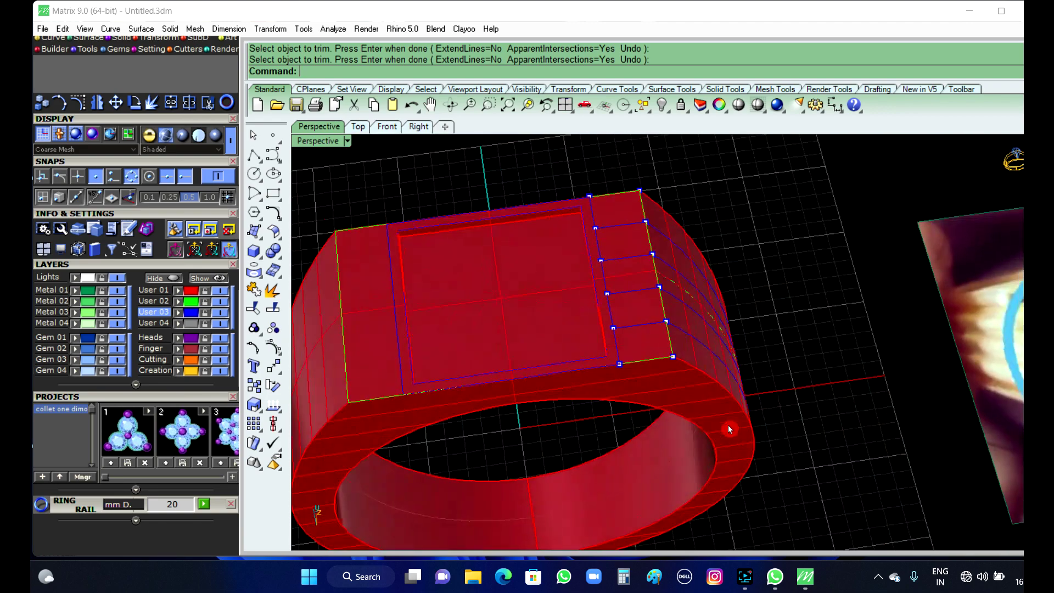
{"action": "scroll", "coordinate": [666, 347], "scroll_direction": "up", "scroll_amount": 2}
{"action": "scroll", "coordinate": [655, 394], "scroll_direction": "down", "scroll_amount": 4}
{"action": "right_click_drag", "start_coordinate": [655, 394], "coordinate": [650, 406]}
{"action": "scroll", "coordinate": [630, 334], "scroll_direction": "up", "scroll_amount": 3}
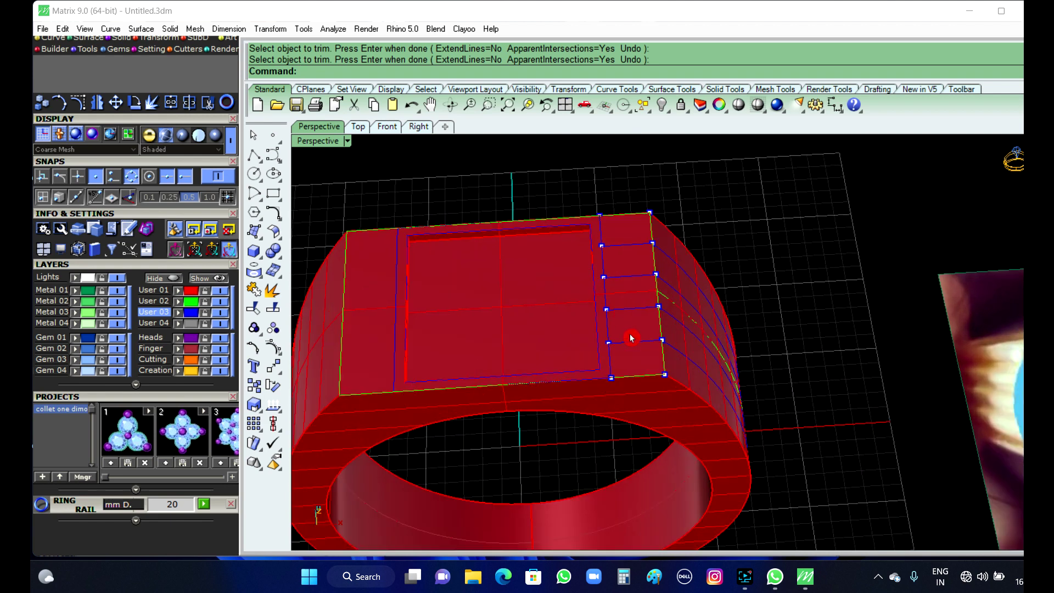
- Create flat-capped pipes with a diameter of 0.5 along the four groove curves at the flat top's right end and shoulder
{"action": "left_click", "coordinate": [664, 354]}
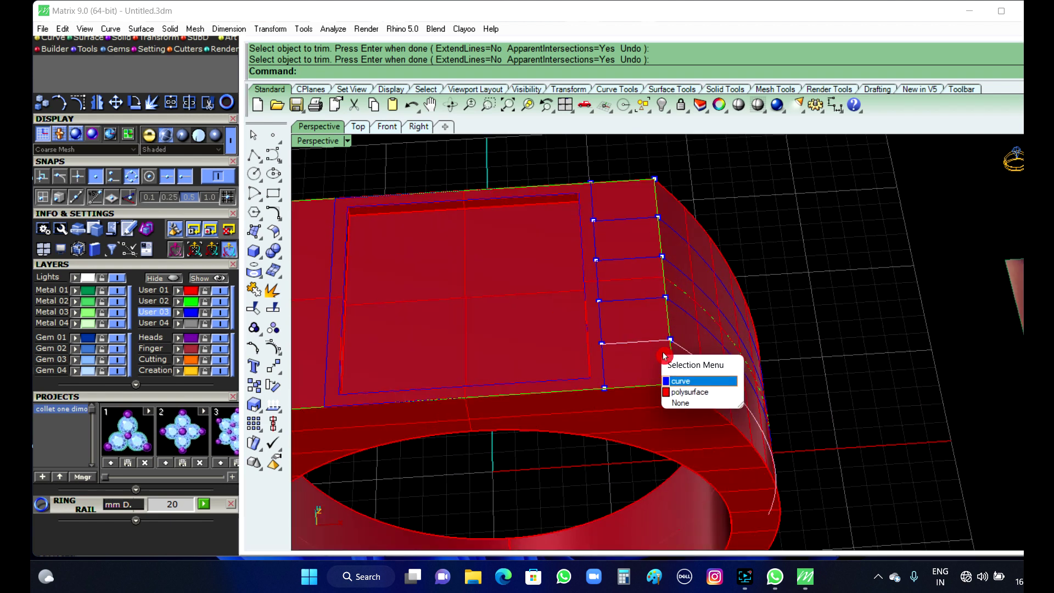
{"action": "left_click", "coordinate": [694, 380]}
{"action": "left_click", "coordinate": [647, 302]}
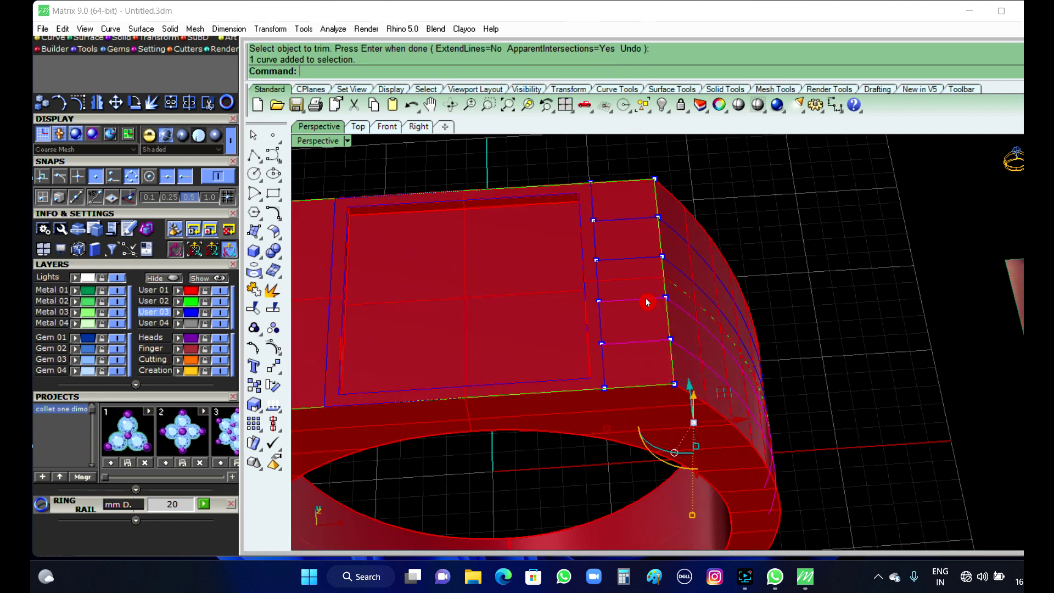
{"action": "left_click", "coordinate": [635, 260]}
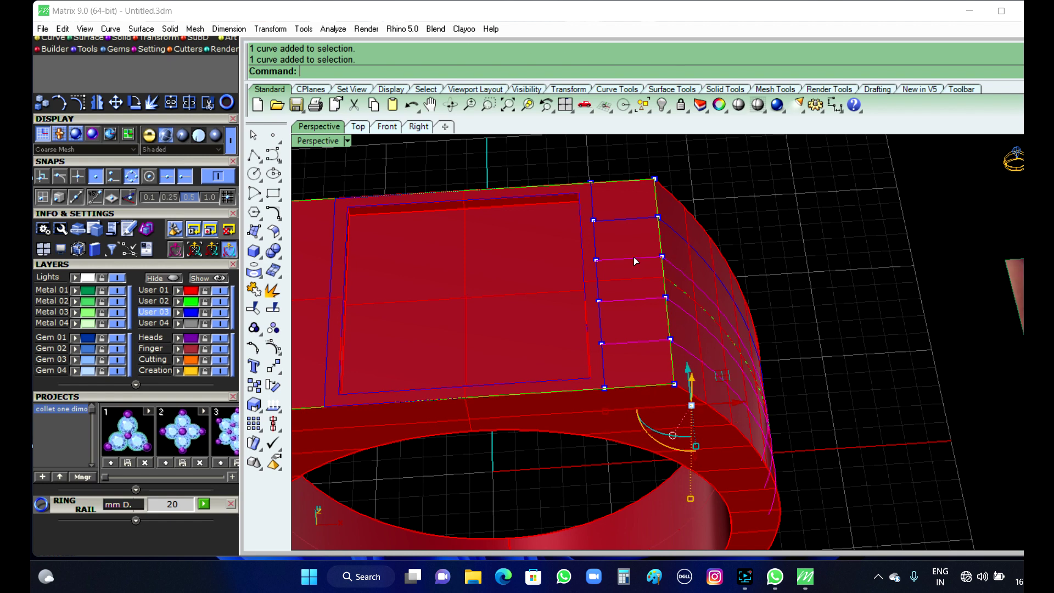
{"action": "left_click", "coordinate": [637, 217]}
{"action": "left_click", "coordinate": [682, 256]}
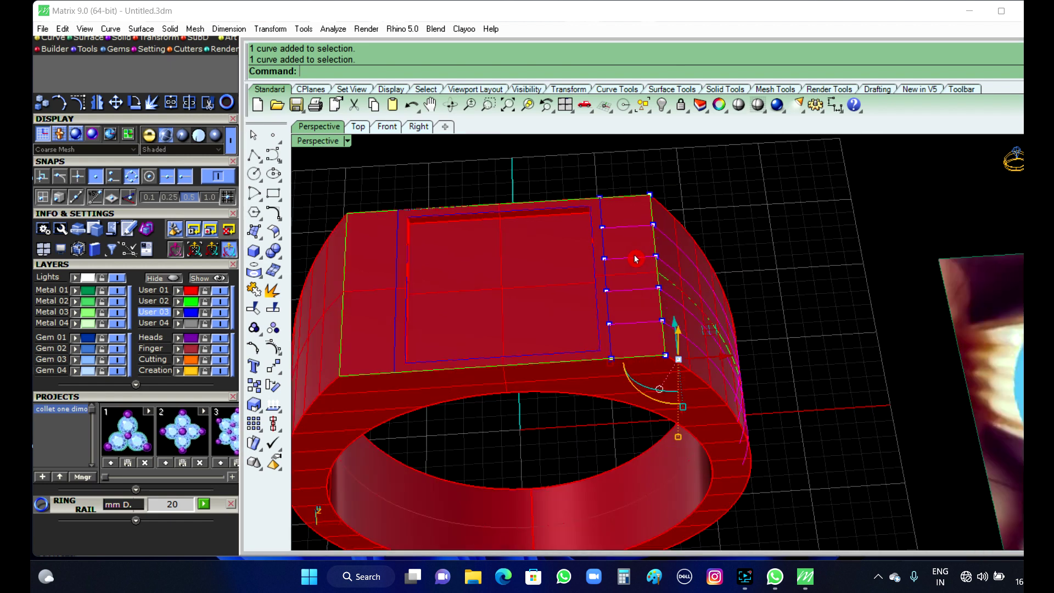
{"action": "scroll", "coordinate": [655, 298], "scroll_direction": "up", "scroll_amount": 1}
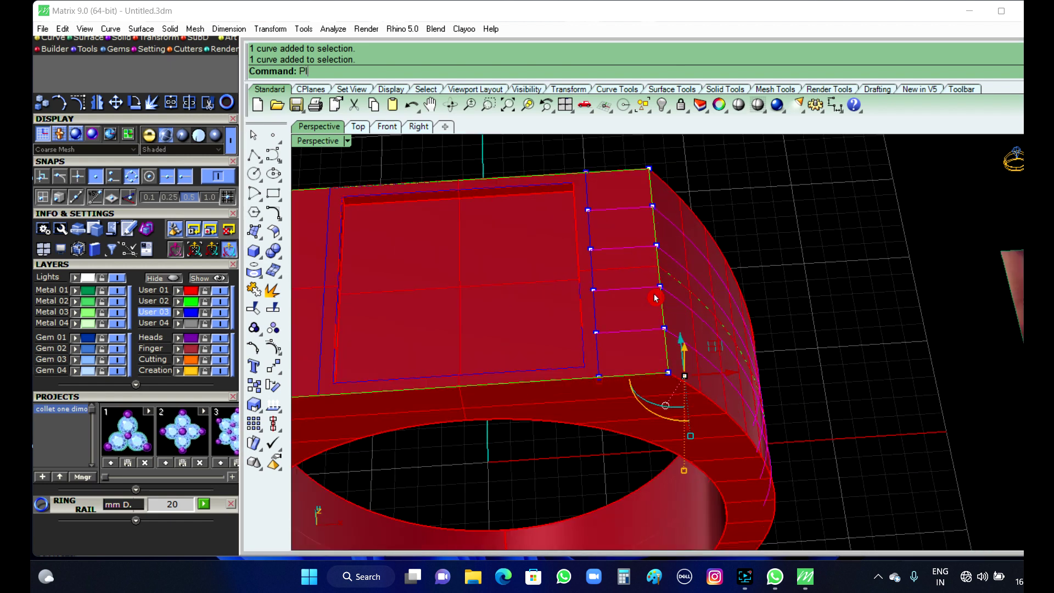
{"action": "type", "text": "e"}
{"action": "key", "text": "Return"}
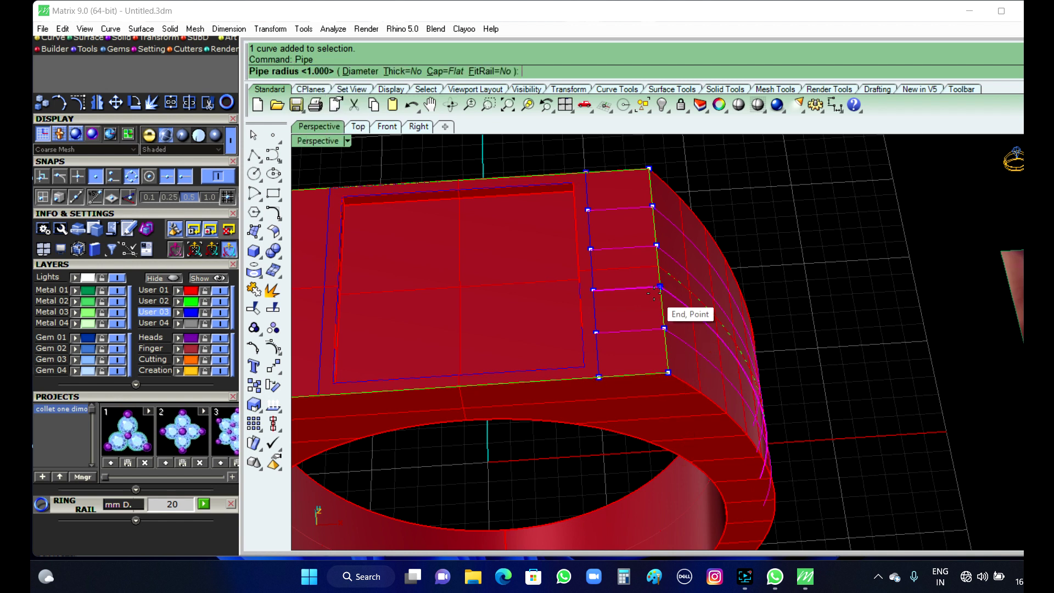
{"action": "left_click", "coordinate": [291, 70]}
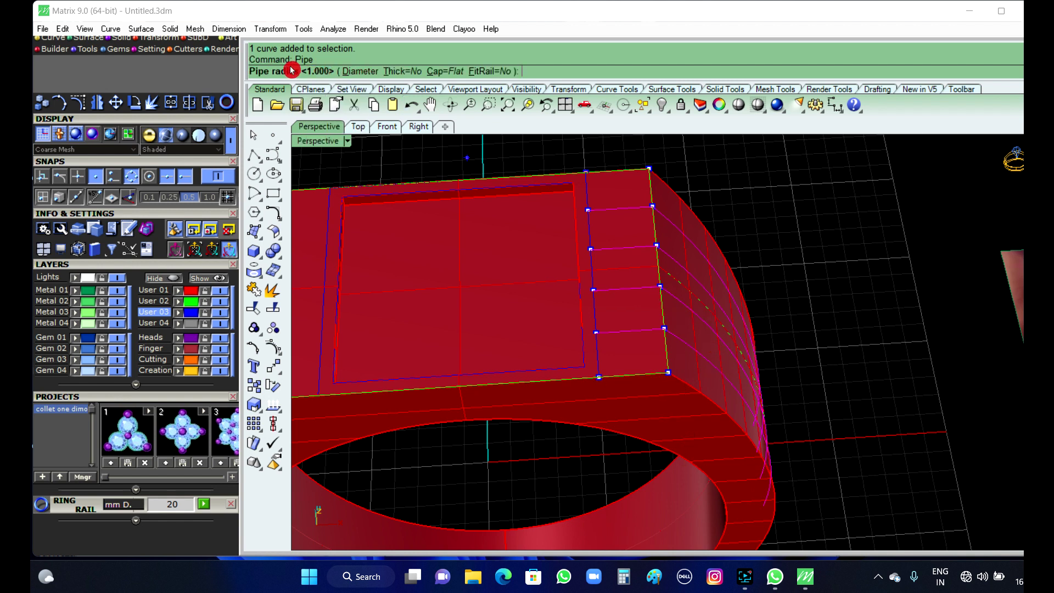
{"action": "left_click", "coordinate": [360, 72]}
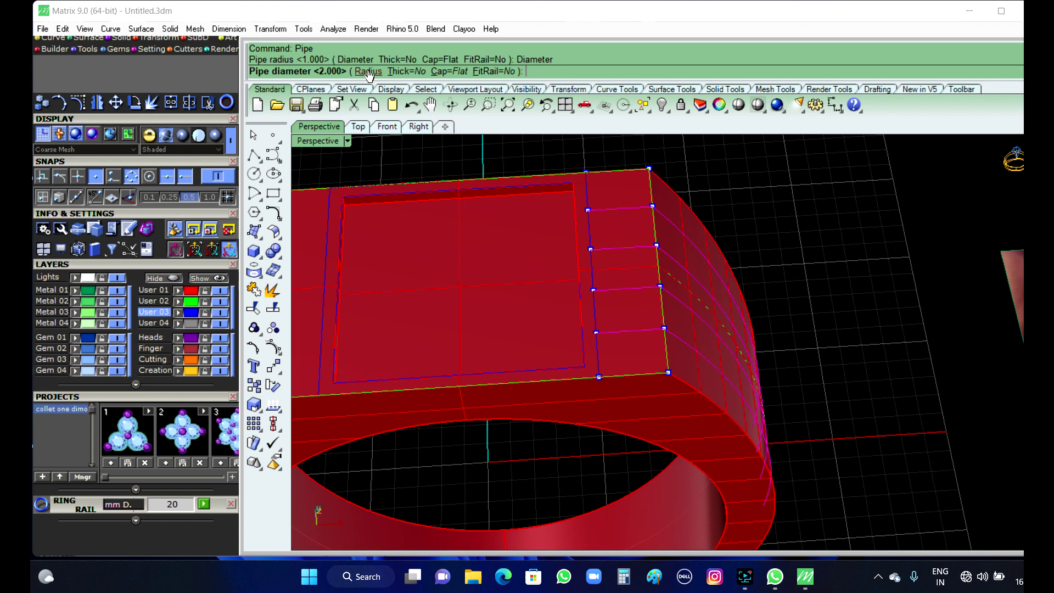
{"action": "type", "text": ".5"}
{"action": "right_click", "coordinate": [449, 215]}
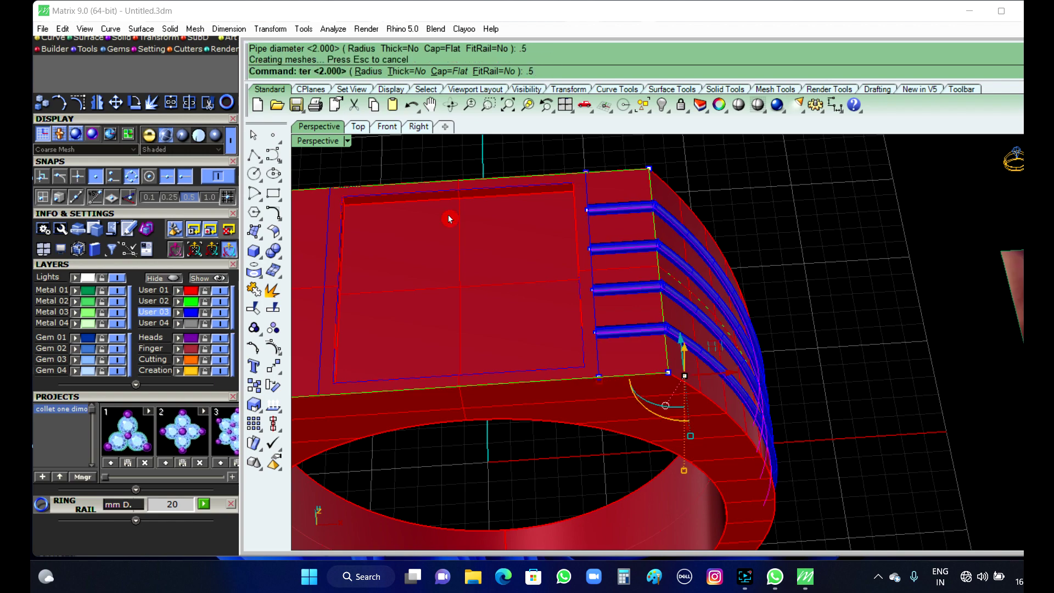
{"action": "left_click", "coordinate": [818, 214]}
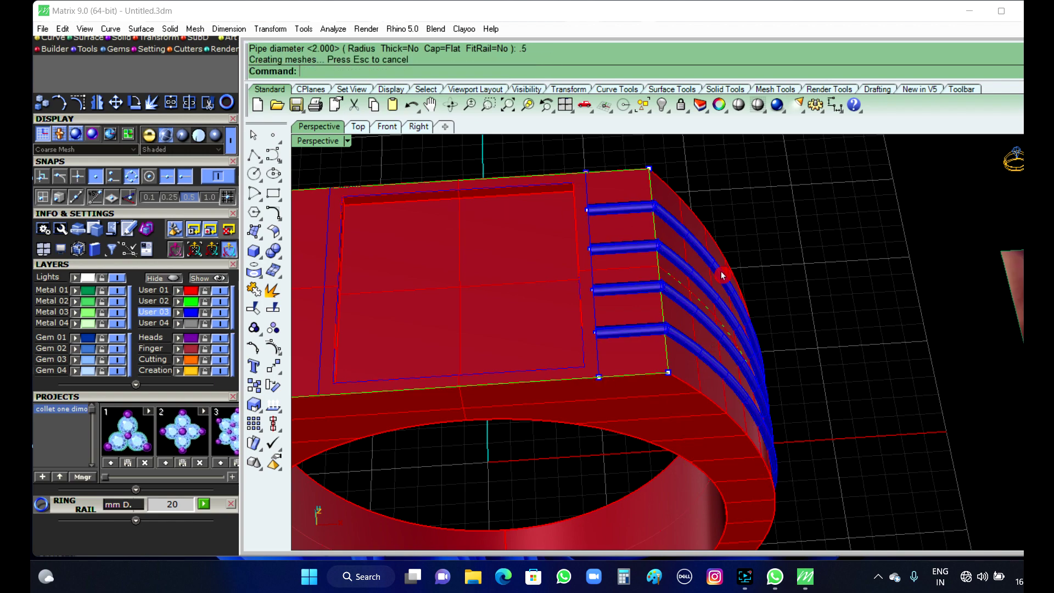
- Mirror the four right-shoulder pipes to the left shoulder, with the mirror plane starting at 0 and running along the Y axis
{"action": "scroll", "coordinate": [722, 275], "scroll_direction": "down", "scroll_amount": 4}
{"action": "mouse_move", "coordinate": [746, 323]}
{"action": "right_mouse_down"}
{"action": "mouse_move", "coordinate": [715, 273]}
{"action": "mouse_move", "coordinate": [755, 339]}
{"action": "right_mouse_up"}
{"action": "scroll", "coordinate": [677, 320], "scroll_direction": "up", "scroll_amount": 5}
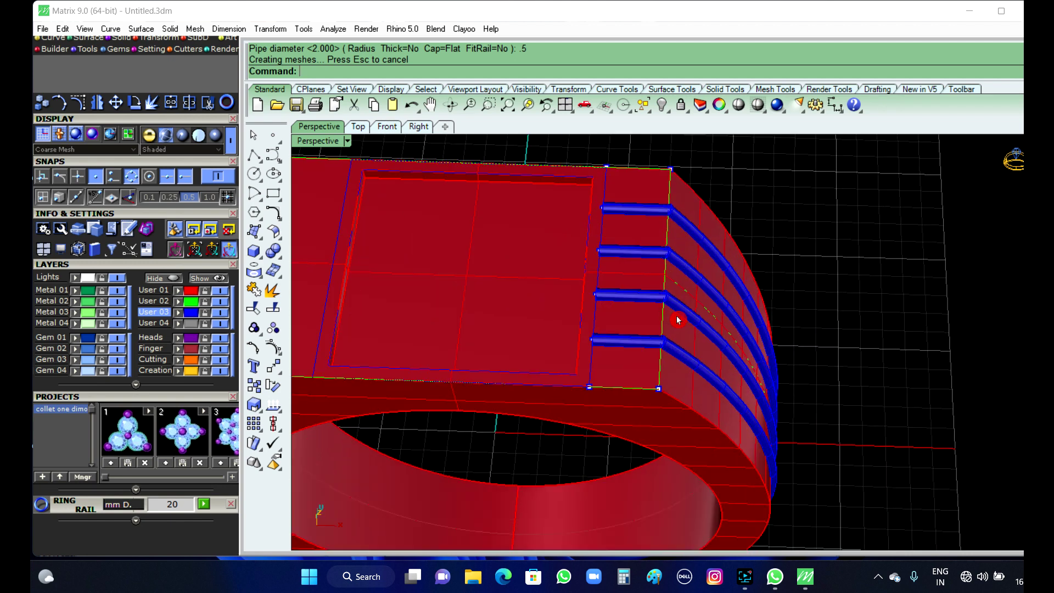
{"action": "left_click", "coordinate": [644, 341]}
{"action": "left_click", "coordinate": [645, 295]}
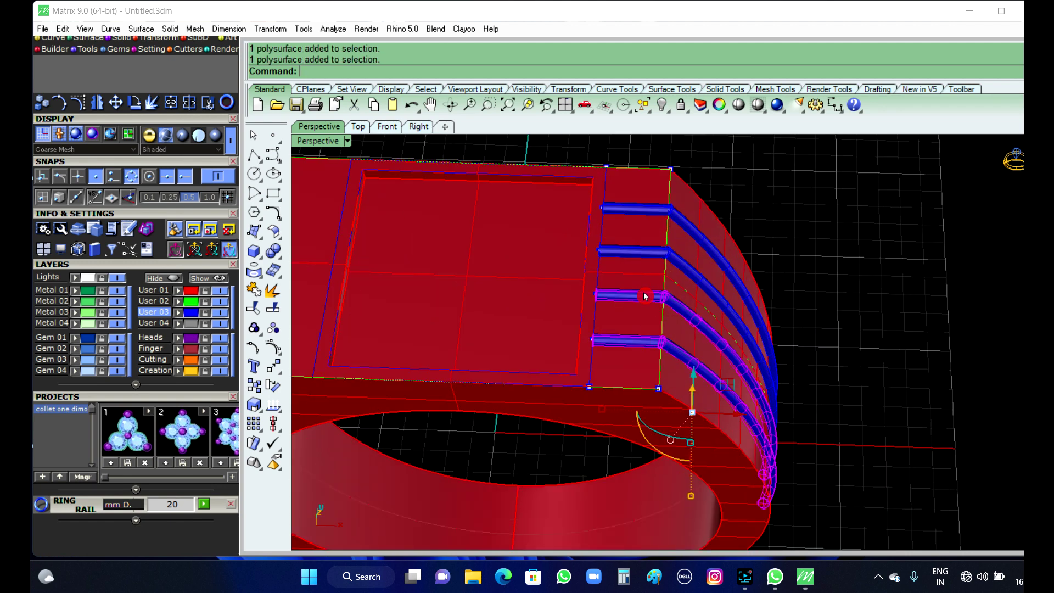
{"action": "left_click", "coordinate": [652, 254]}
{"action": "left_click", "coordinate": [656, 212]}
{"action": "scroll", "coordinate": [744, 248], "scroll_direction": "down", "scroll_amount": 5}
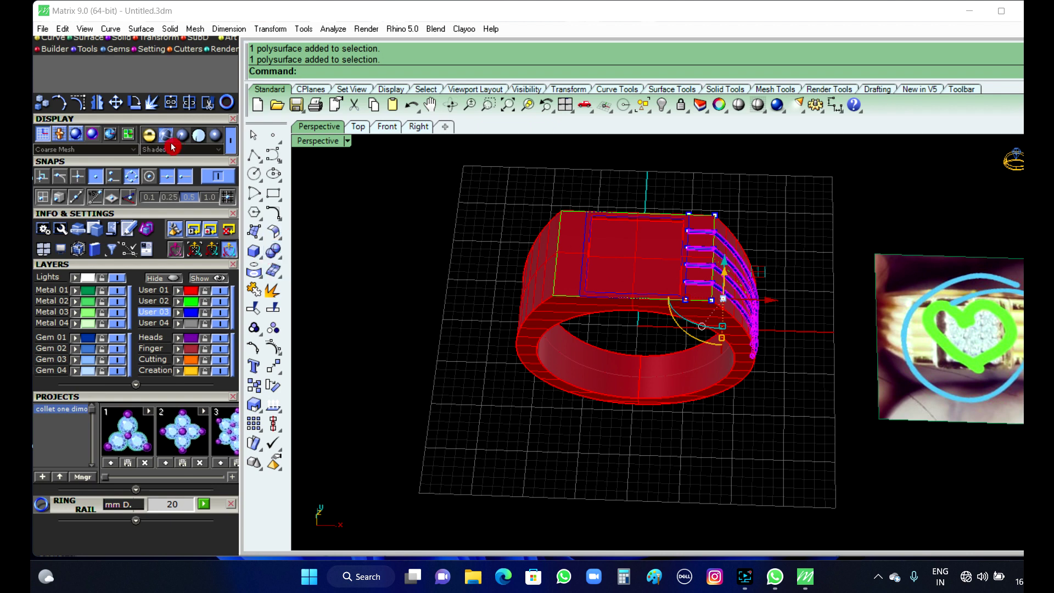
{"action": "left_click", "coordinate": [97, 103]}
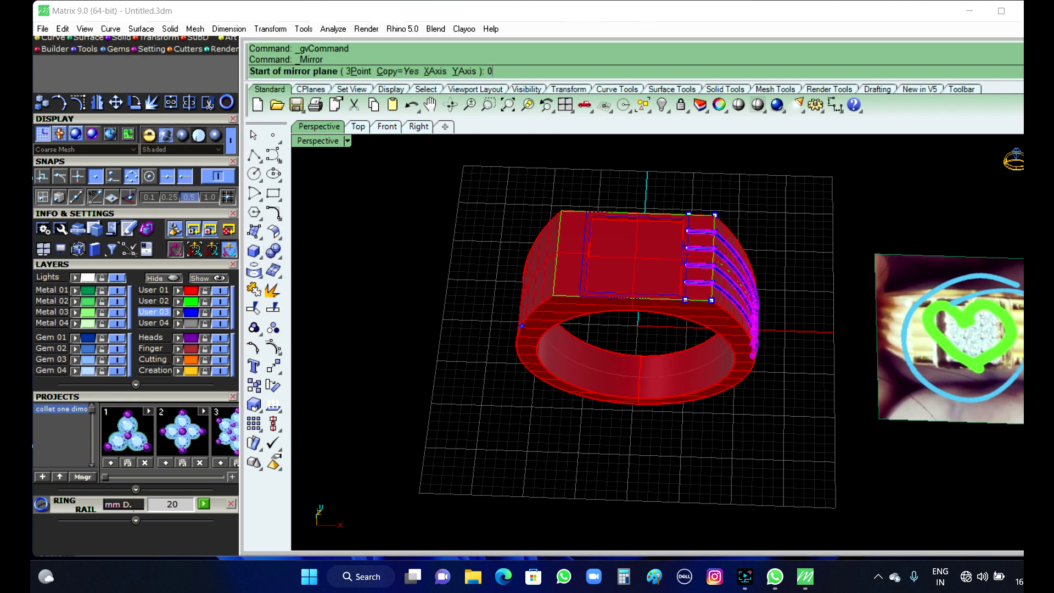
{"action": "type", "text": "0"}
{"action": "key", "text": "Return"}
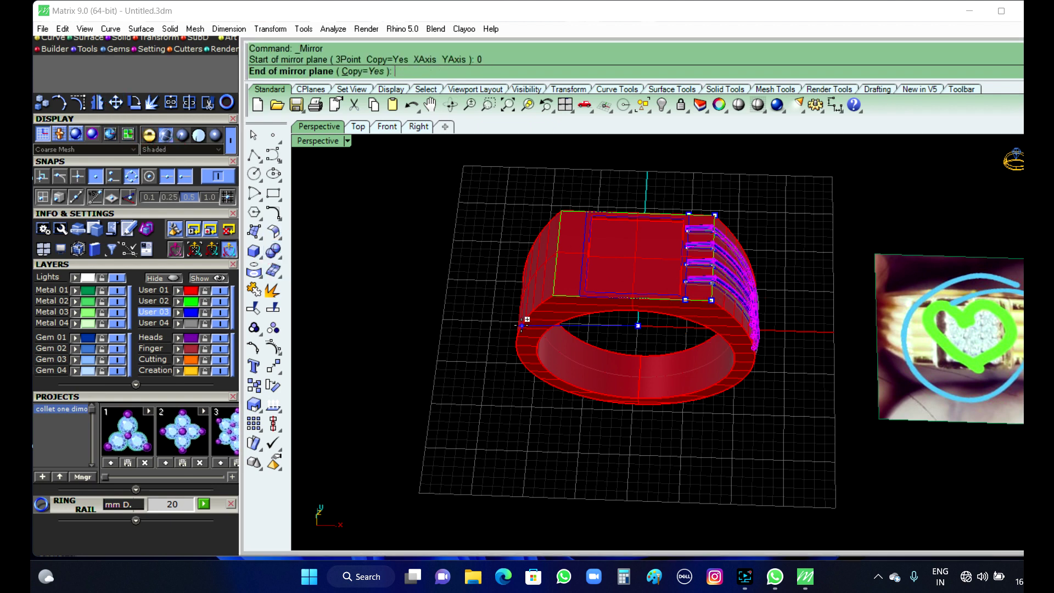
{"action": "left_click", "coordinate": [640, 488]}
- Subtract the four left and four right shoulder pipes from the ring body with Boolean Difference
{"action": "right_click_drag", "start_coordinate": [518, 172], "coordinate": [609, 298]}
{"action": "left_click", "coordinate": [564, 298]}
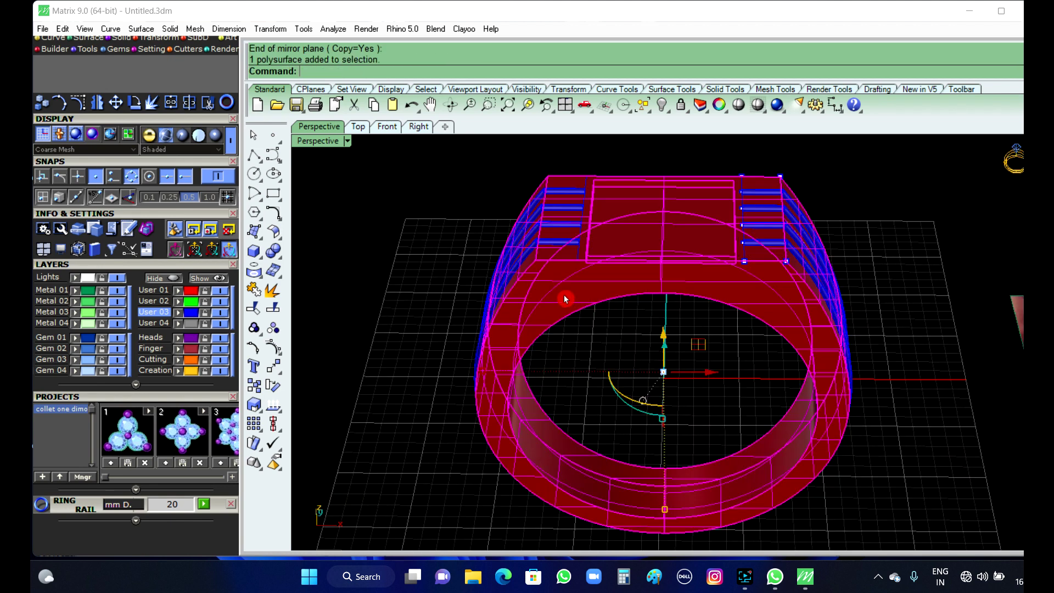
{"action": "left_click", "coordinate": [281, 258]}
{"action": "left_click", "coordinate": [310, 263]}
{"action": "scroll", "coordinate": [592, 193], "scroll_direction": "up", "scroll_amount": 3}
{"action": "left_click", "coordinate": [548, 184]}
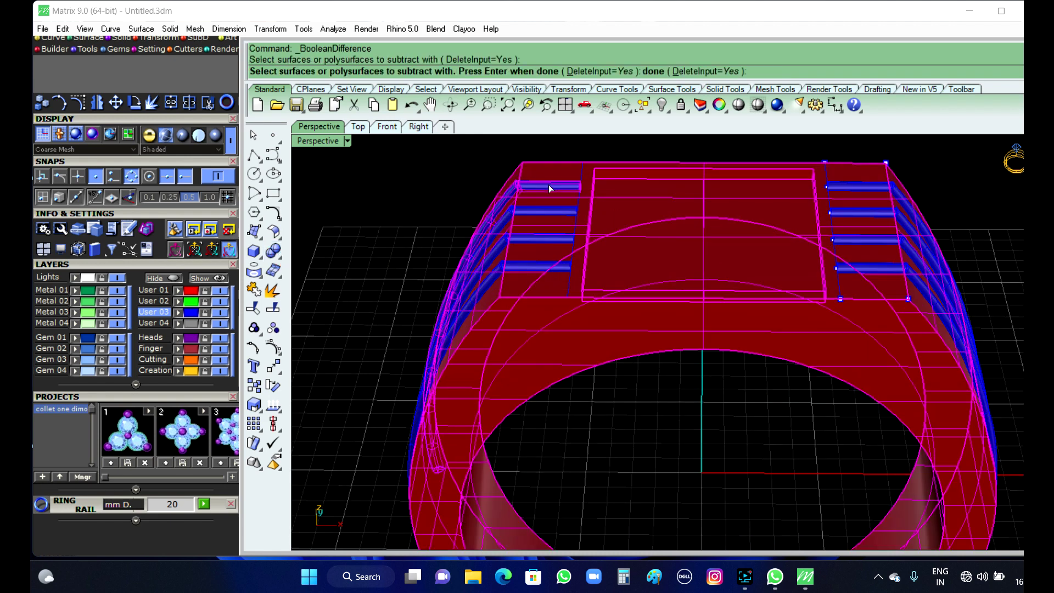
{"action": "left_click", "coordinate": [545, 211]}
{"action": "left_click", "coordinate": [548, 236]}
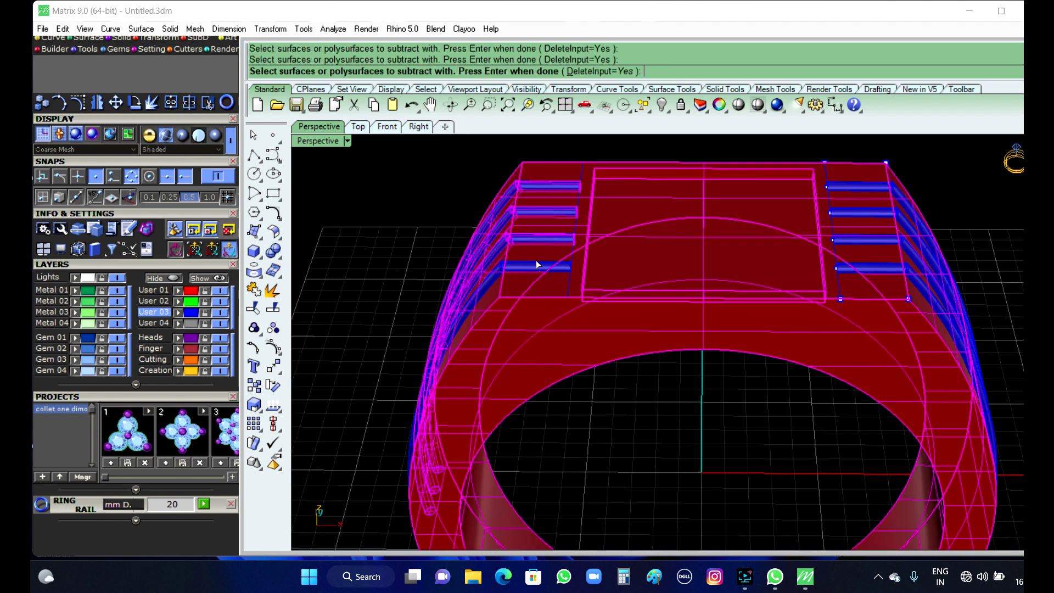
{"action": "left_click", "coordinate": [535, 262]}
{"action": "scroll", "coordinate": [483, 270], "scroll_direction": "down", "scroll_amount": 4}
{"action": "right_click_drag", "start_coordinate": [858, 283], "coordinate": [796, 283]}
{"action": "scroll", "coordinate": [708, 258], "scroll_direction": "up", "scroll_amount": 6}
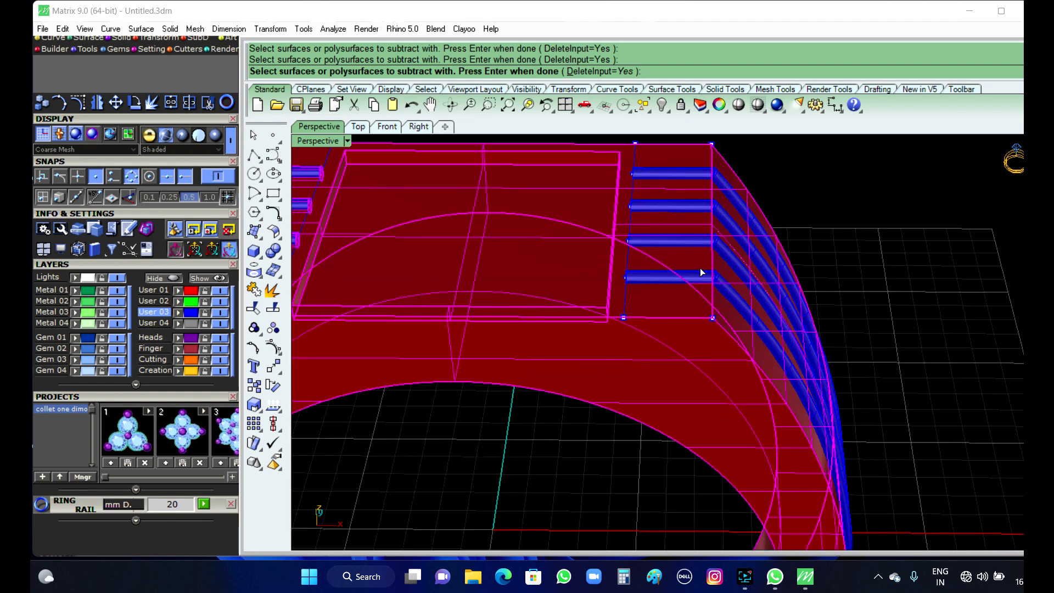
{"action": "left_click", "coordinate": [701, 275]}
{"action": "left_click", "coordinate": [696, 240]}
{"action": "left_click", "coordinate": [693, 212]}
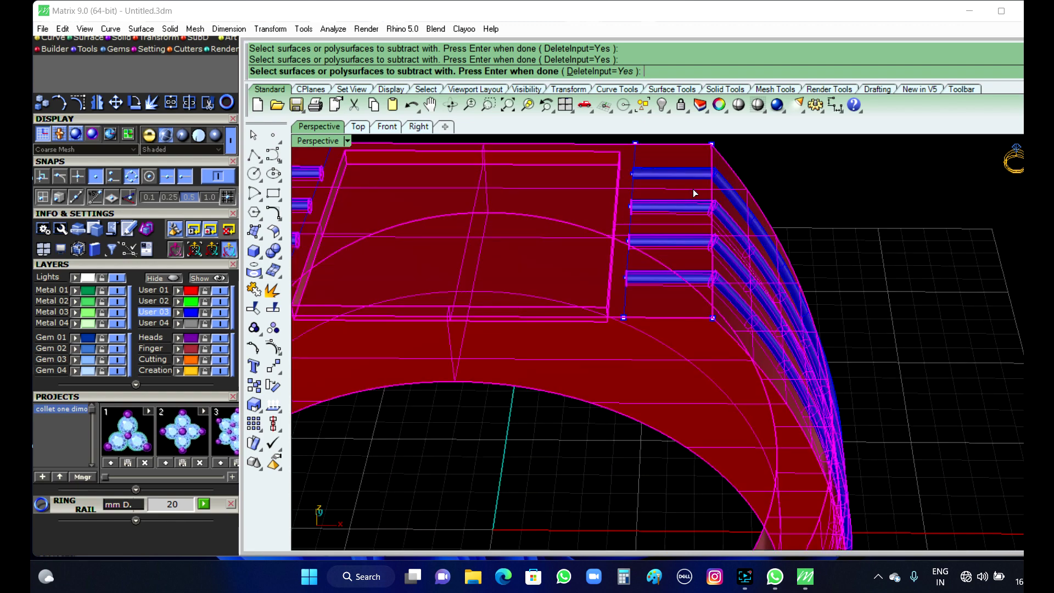
{"action": "left_click", "coordinate": [699, 171]}
{"action": "scroll", "coordinate": [674, 196], "scroll_direction": "down", "scroll_amount": 6}
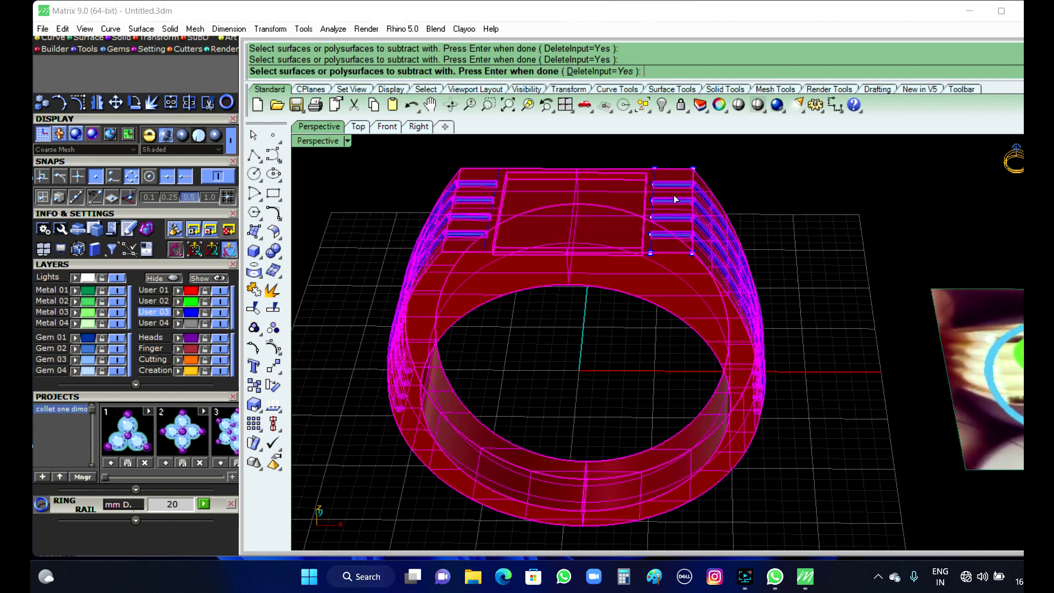
{"action": "right_click", "coordinate": [816, 246]}
- Compare the grooves cut into the ring's right shoulder with those in the reference photo
{"action": "right_click_drag", "start_coordinate": [815, 246], "coordinate": [874, 487]}
{"action": "scroll", "coordinate": [878, 483], "scroll_direction": "up", "scroll_amount": 4}
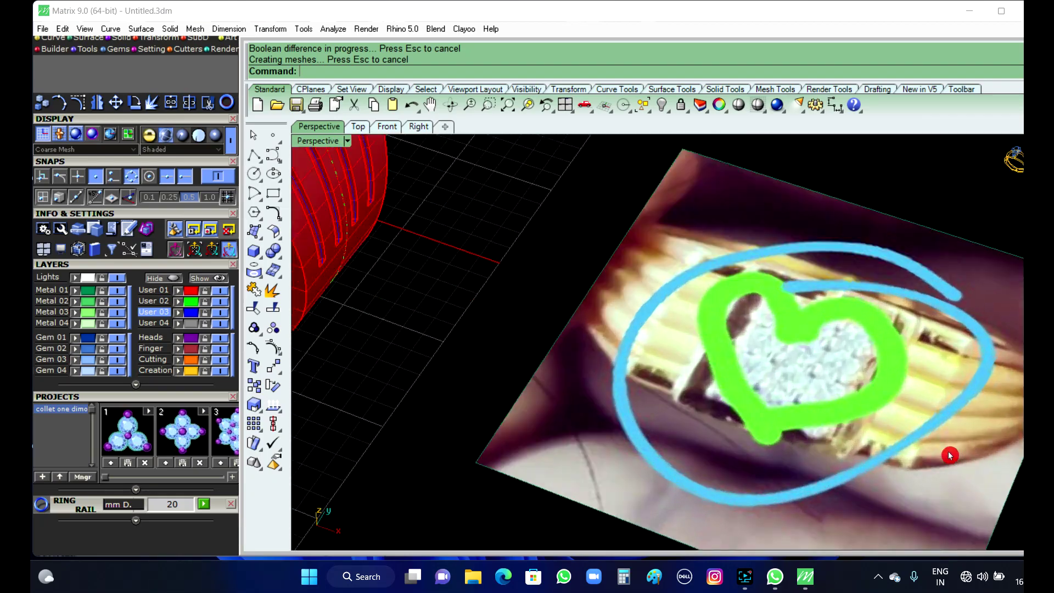
{"action": "scroll", "coordinate": [877, 360], "scroll_direction": "down", "scroll_amount": 4}
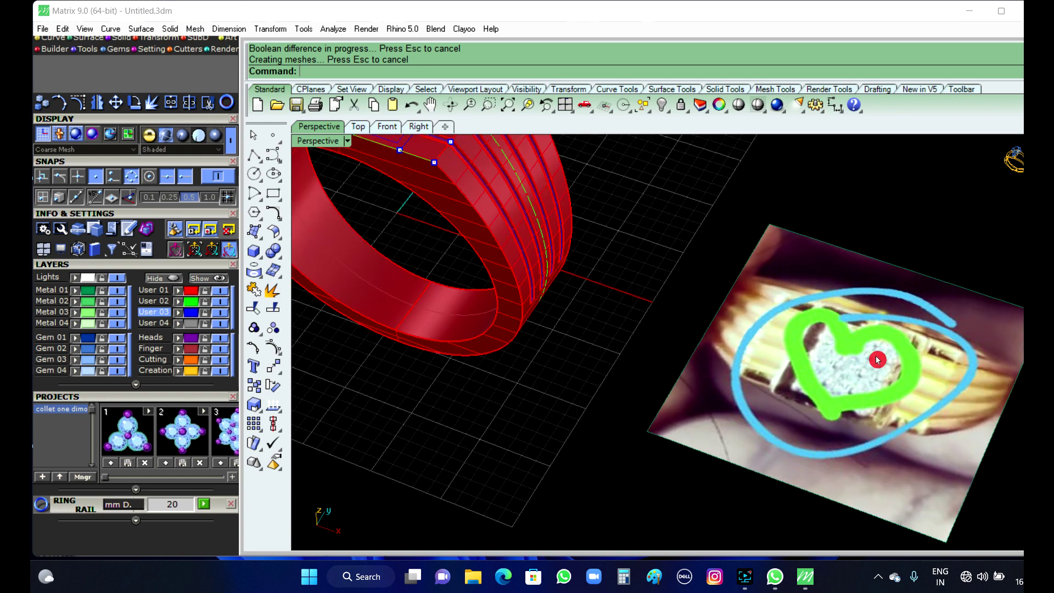
{"action": "scroll", "coordinate": [569, 303], "scroll_direction": "down", "scroll_amount": 5}
{"action": "right_click_drag", "start_coordinate": [543, 356], "coordinate": [571, 400]}
{"action": "scroll", "coordinate": [545, 298], "scroll_direction": "up", "scroll_amount": 4}
{"action": "scroll", "coordinate": [546, 298], "scroll_direction": "up", "scroll_amount": 2}
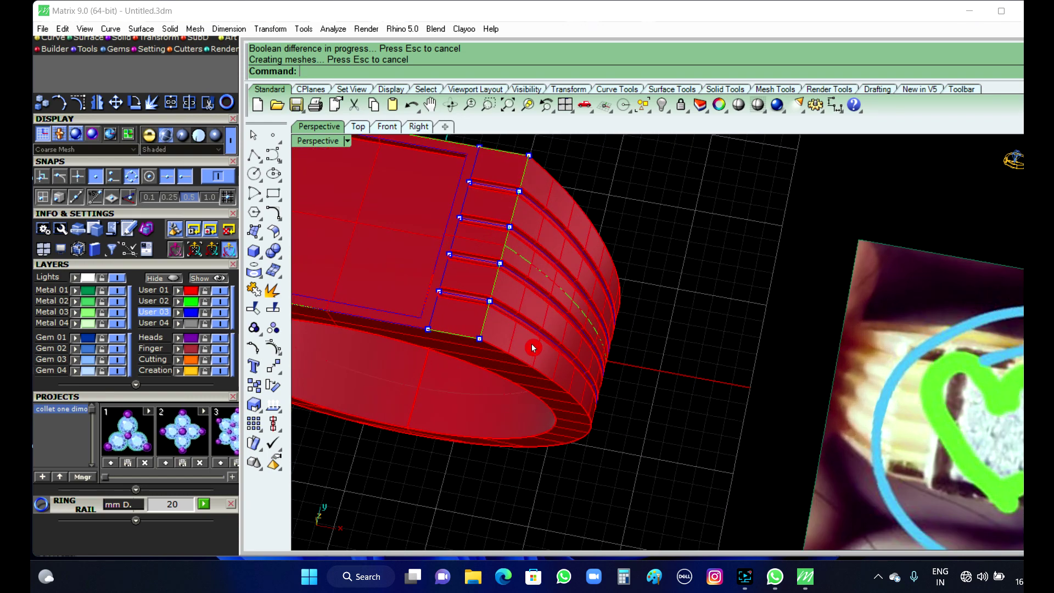
{"action": "scroll", "coordinate": [534, 355], "scroll_direction": "down", "scroll_amount": 6}
{"action": "scroll", "coordinate": [491, 327], "scroll_direction": "up", "scroll_amount": 4}
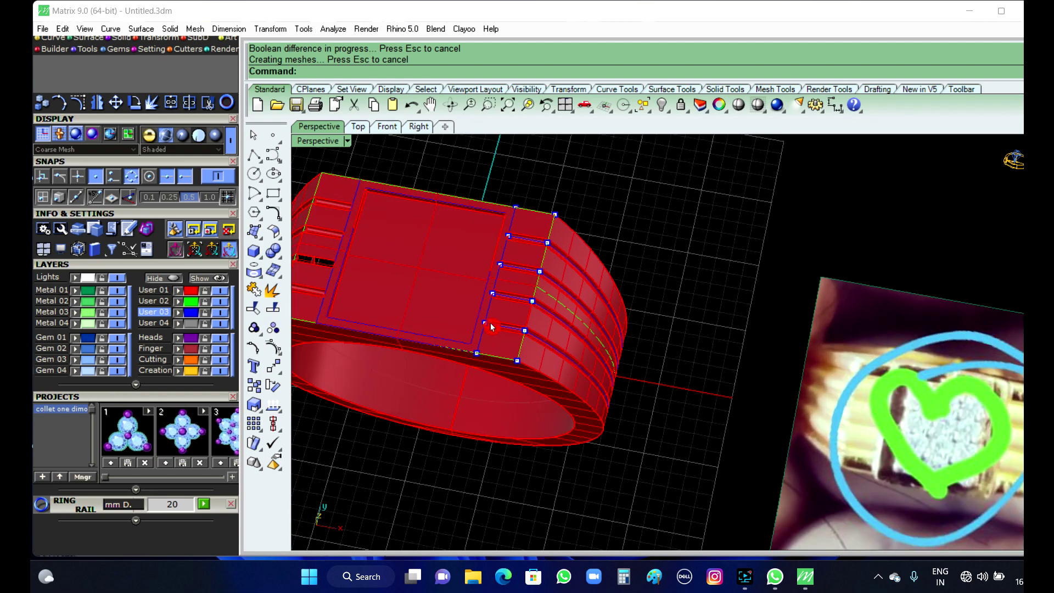
{"action": "right_click_drag", "start_coordinate": [516, 347], "coordinate": [563, 302]}
{"action": "scroll", "coordinate": [562, 308], "scroll_direction": "down", "scroll_amount": 2}
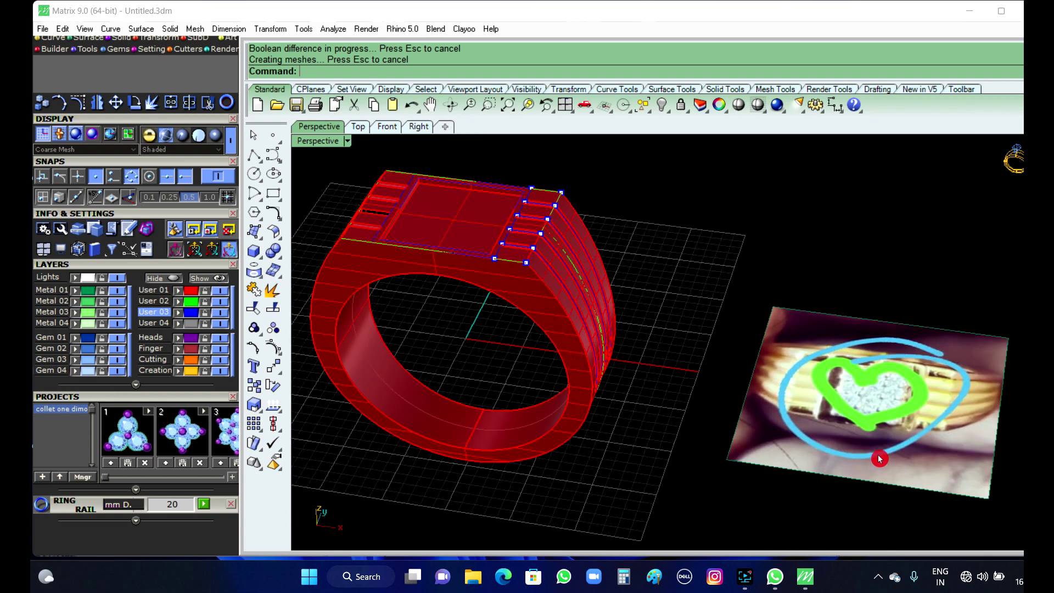
{"action": "scroll", "coordinate": [846, 432], "scroll_direction": "up", "scroll_amount": 4}
{"action": "scroll", "coordinate": [697, 357], "scroll_direction": "down", "scroll_amount": 5}
{"action": "scroll", "coordinate": [869, 392], "scroll_direction": "up", "scroll_amount": 4}
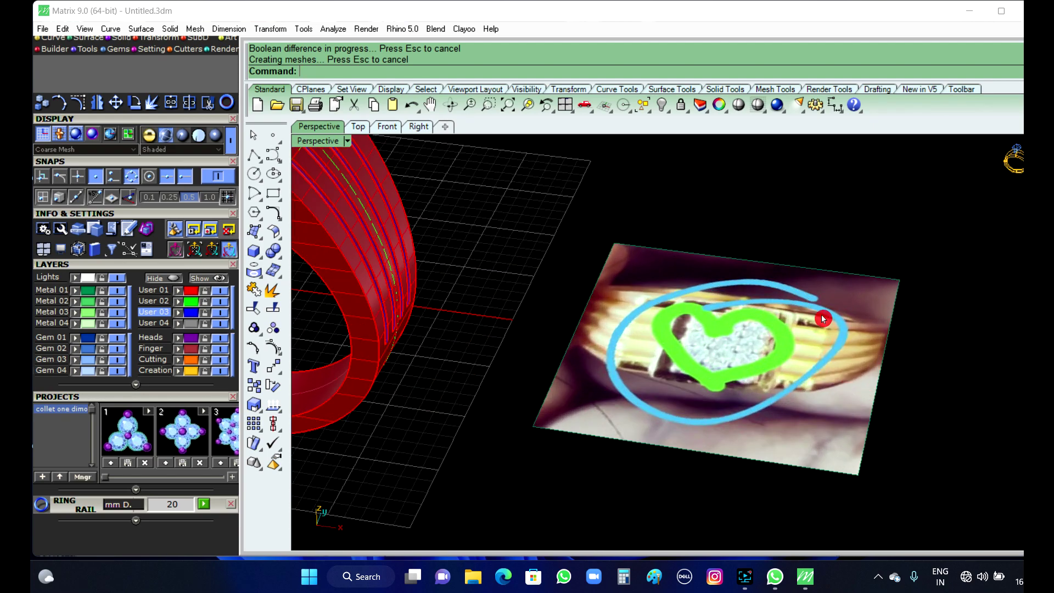
{"action": "scroll", "coordinate": [760, 409], "scroll_direction": "down", "scroll_amount": 3}
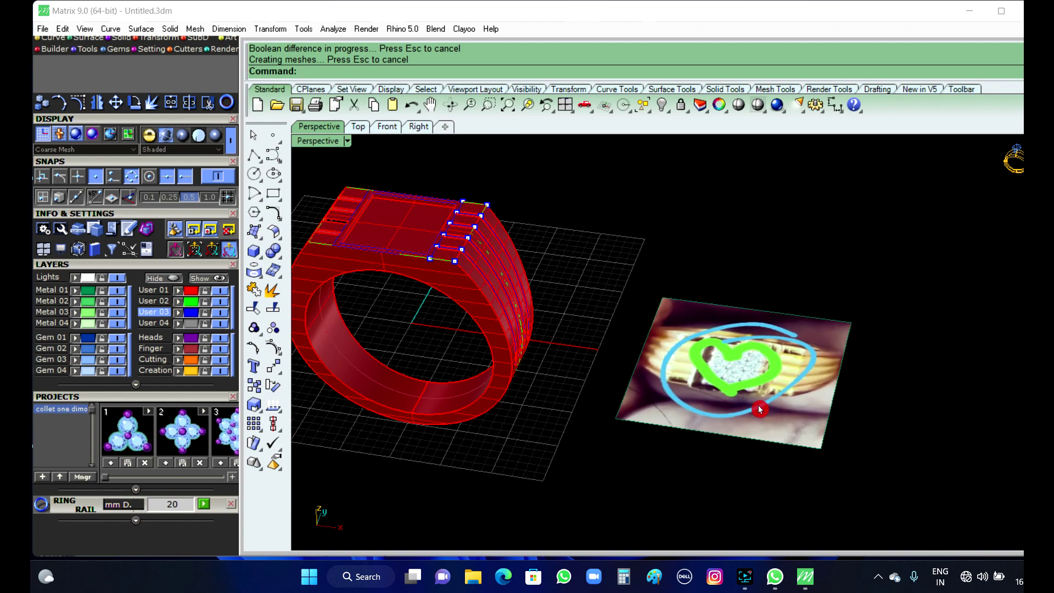
- Examine the cut grooves at both ends of the flat top and down the shoulders
{"action": "scroll", "coordinate": [456, 232], "scroll_direction": "up", "scroll_amount": 4}
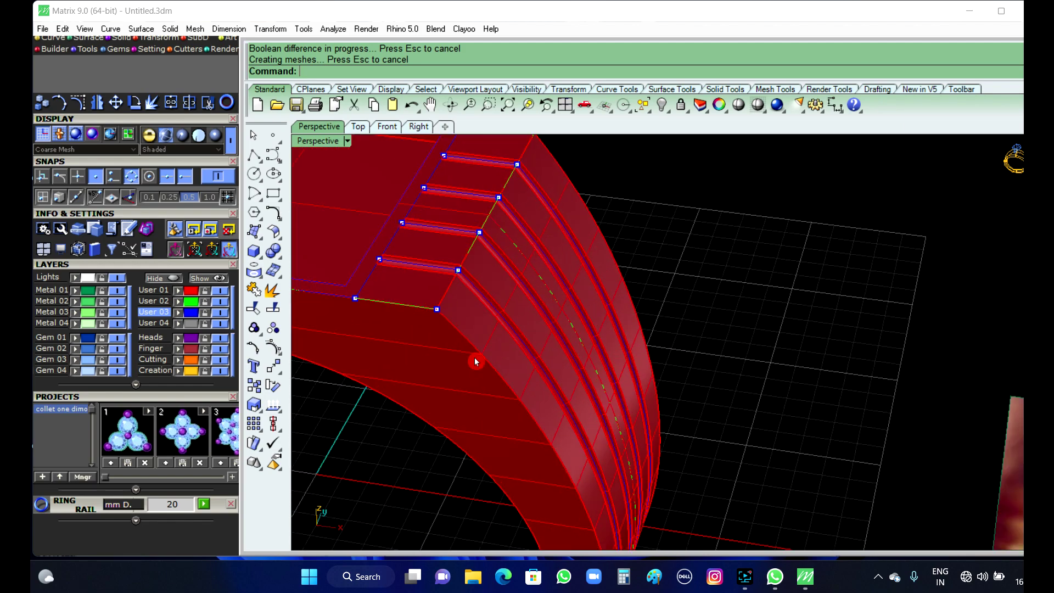
{"action": "scroll", "coordinate": [475, 361], "scroll_direction": "down", "scroll_amount": 4}
{"action": "right_click_drag", "start_coordinate": [492, 374], "coordinate": [487, 332]}
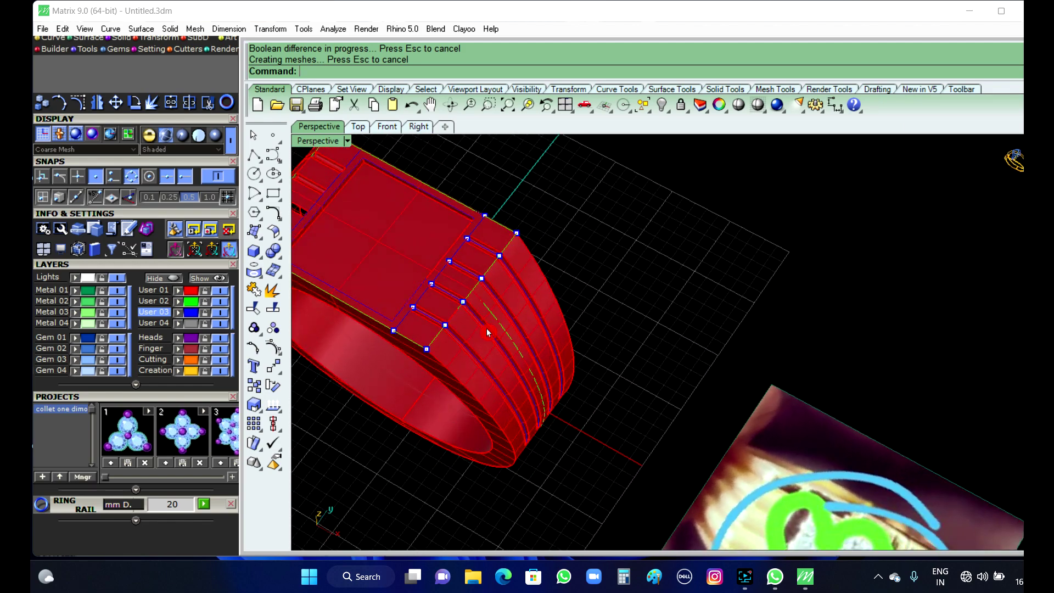
{"action": "scroll", "coordinate": [483, 284], "scroll_direction": "up", "scroll_amount": 9}
{"action": "right_click_drag", "start_coordinate": [388, 409], "coordinate": [400, 365]}
{"action": "scroll", "coordinate": [416, 353], "scroll_direction": "down", "scroll_amount": 3}
{"action": "right_click_drag", "start_coordinate": [506, 402], "coordinate": [506, 433]}
{"action": "scroll", "coordinate": [482, 350], "scroll_direction": "down", "scroll_amount": 6}
{"action": "scroll", "coordinate": [638, 270], "scroll_direction": "down", "scroll_amount": 4}
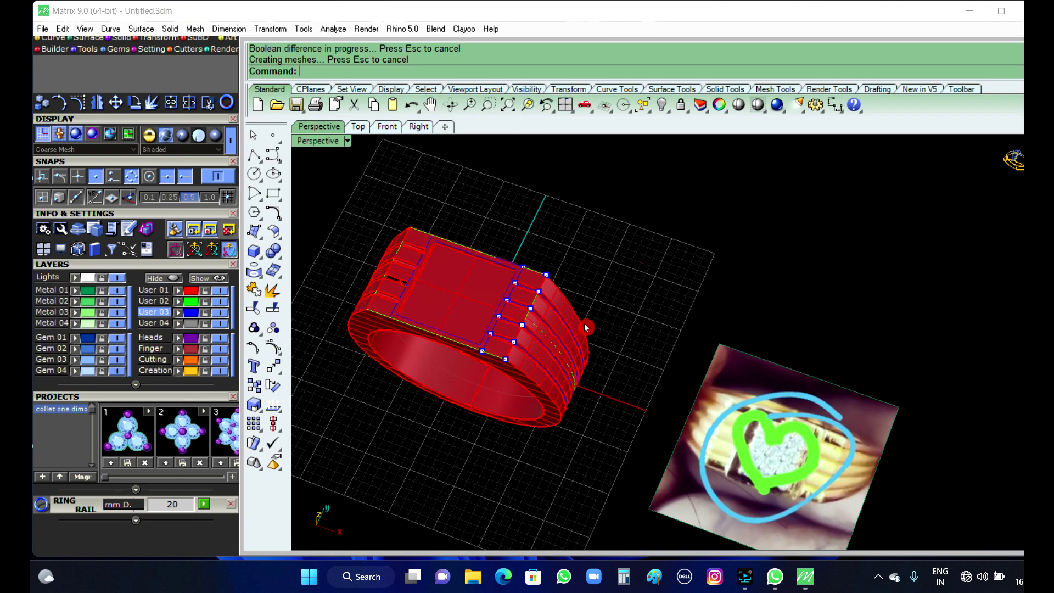
{"action": "right_click_drag", "start_coordinate": [586, 328], "coordinate": [468, 318]}
{"action": "scroll", "coordinate": [449, 327], "scroll_direction": "up", "scroll_amount": 5}
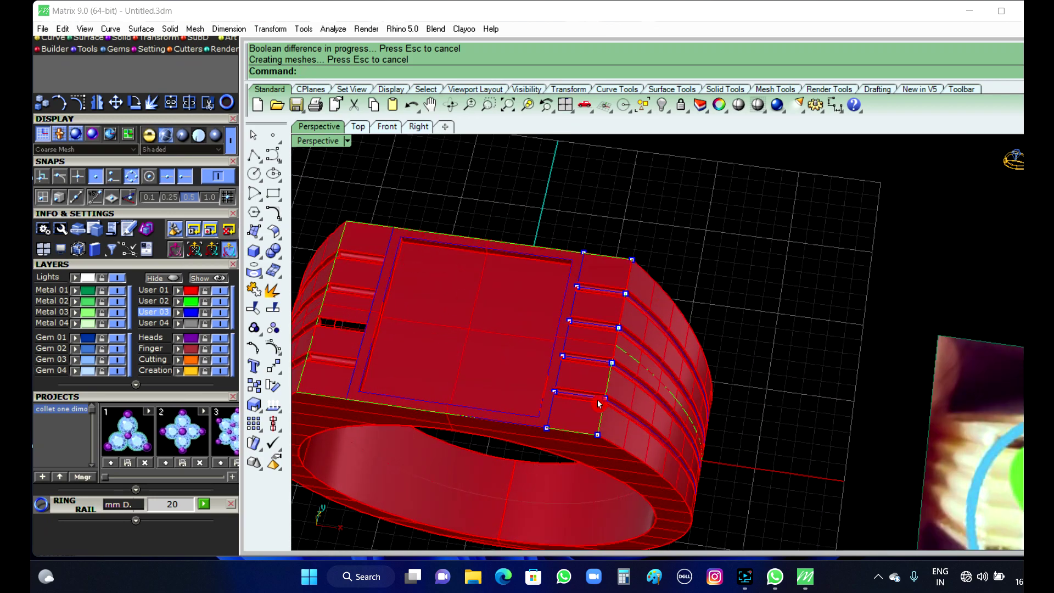
{"action": "scroll", "coordinate": [652, 284], "scroll_direction": "down", "scroll_amount": 3}
{"action": "right_click_drag", "start_coordinate": [644, 377], "coordinate": [518, 388]}
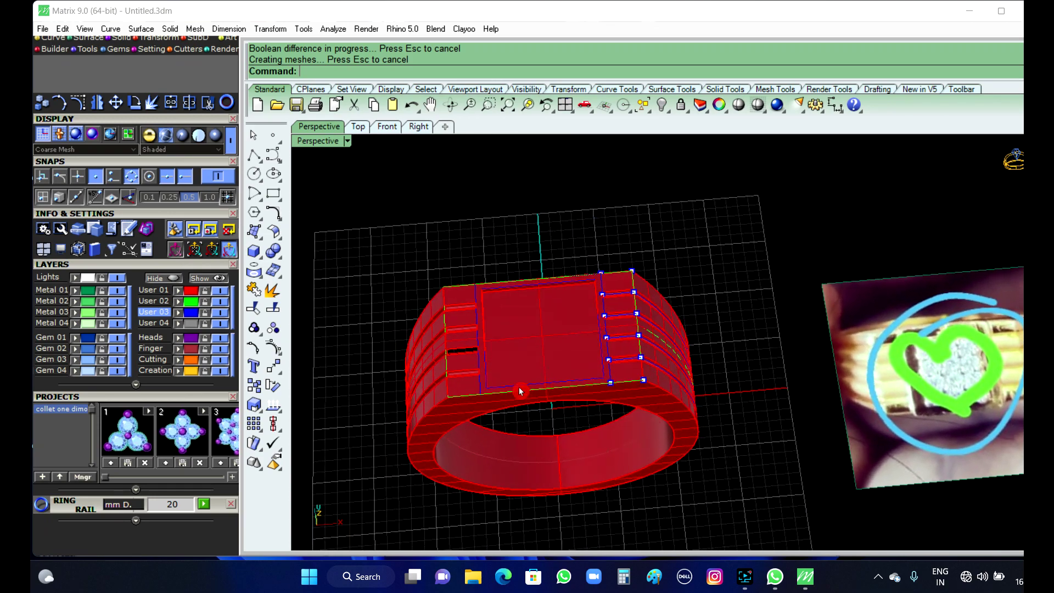
{"action": "scroll", "coordinate": [513, 358], "scroll_direction": "up", "scroll_amount": 5}
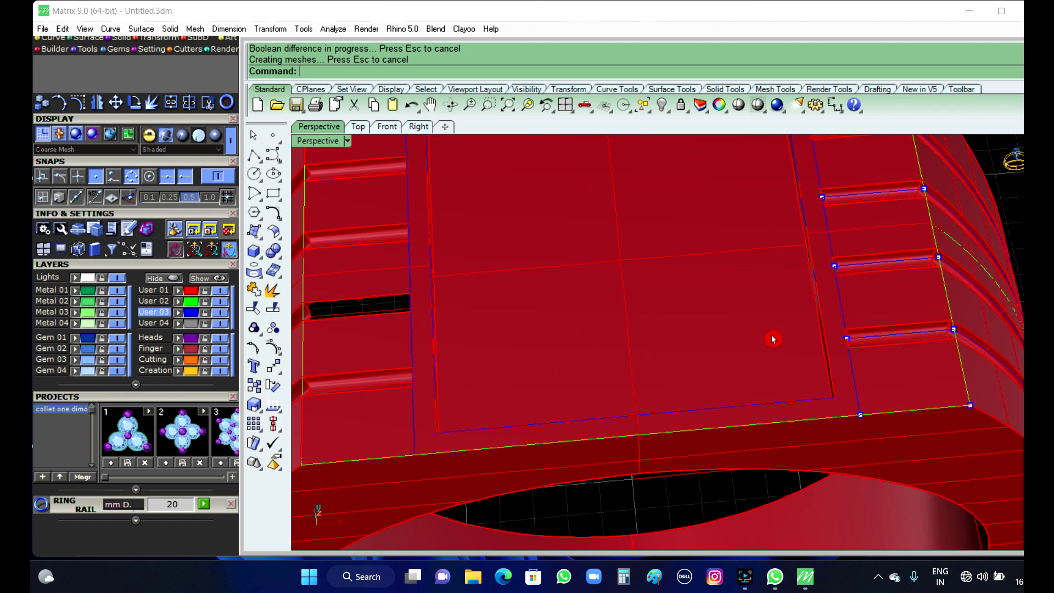
{"action": "scroll", "coordinate": [772, 339], "scroll_direction": "down", "scroll_amount": 5}
{"action": "right_click_drag", "start_coordinate": [725, 357], "coordinate": [625, 393]}
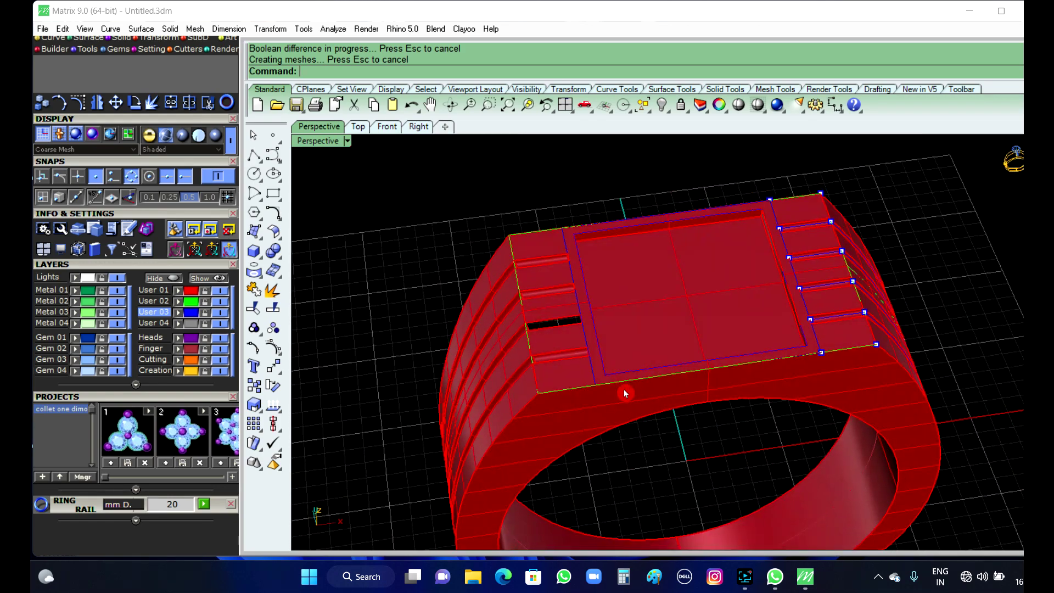
- Set the Perspective view's display mode to Machine and inspect the grooves at the flat top's left end
{"action": "left_click", "coordinate": [347, 144]}
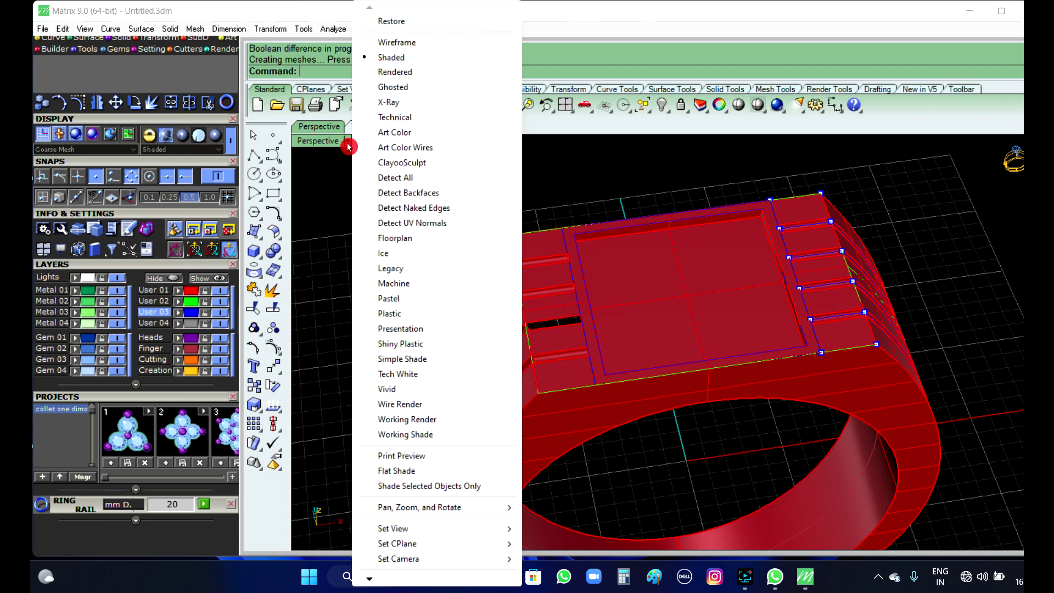
{"action": "left_click", "coordinate": [423, 291]}
{"action": "right_click_drag", "start_coordinate": [425, 292], "coordinate": [517, 300]}
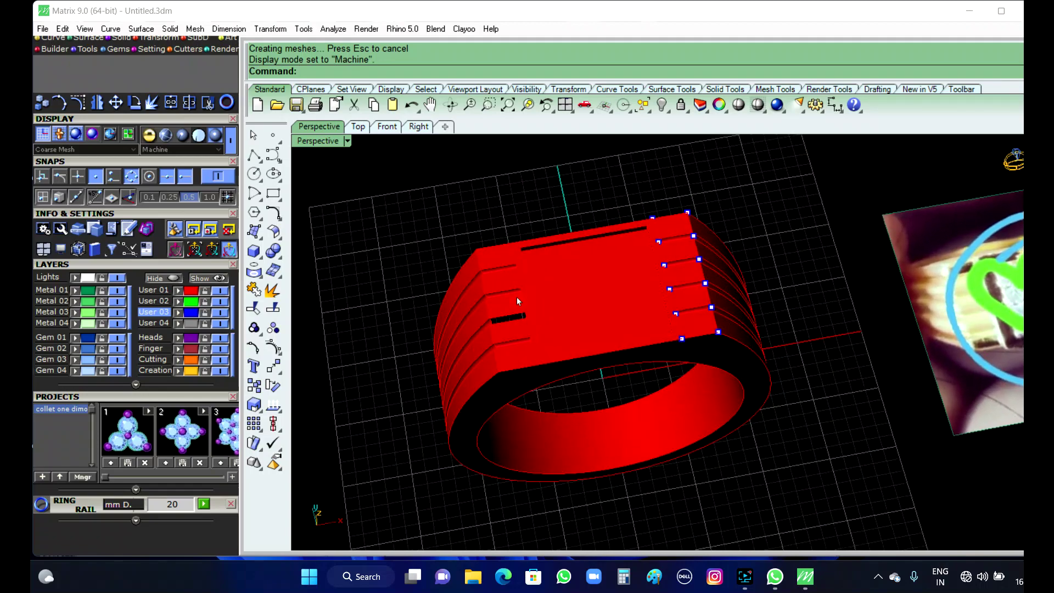
{"action": "scroll", "coordinate": [516, 297], "scroll_direction": "up", "scroll_amount": 6}
{"action": "scroll", "coordinate": [468, 366], "scroll_direction": "down", "scroll_amount": 8}
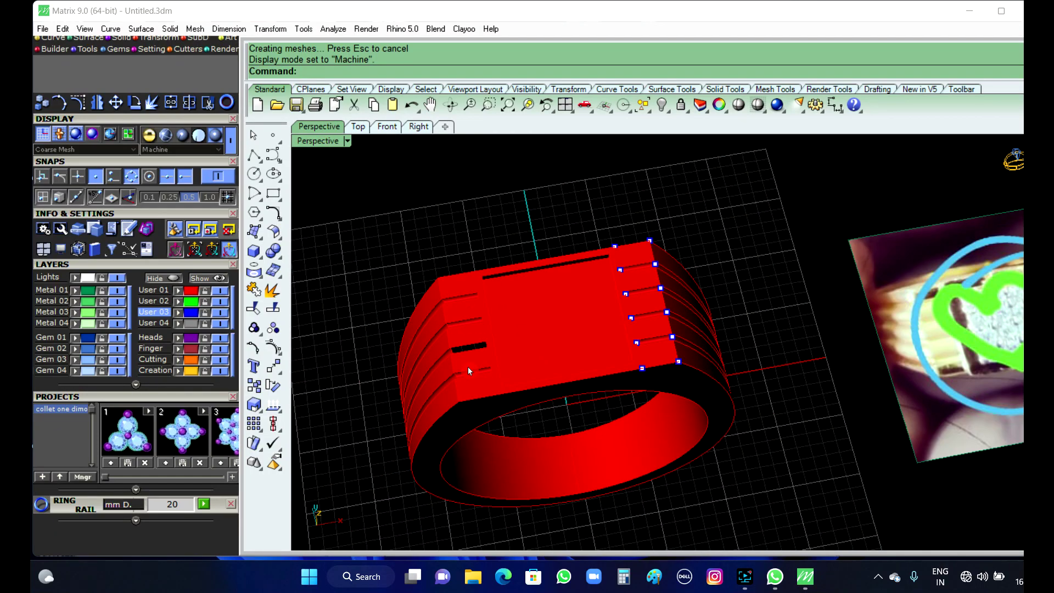
{"action": "right_click_drag", "start_coordinate": [467, 367], "coordinate": [541, 369]}
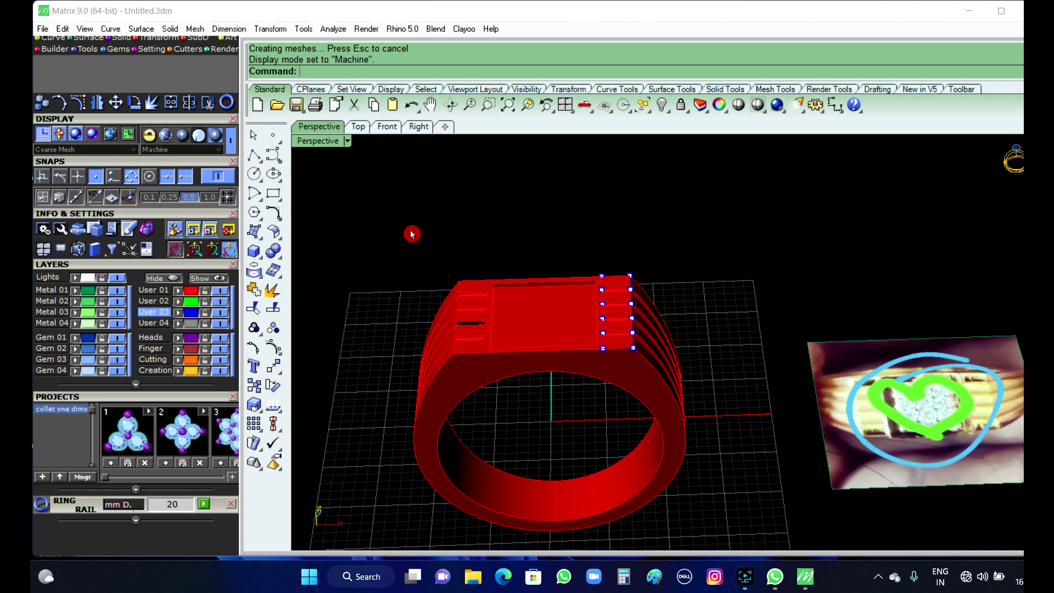
- Select all point objects with SelPt and delete them
{"action": "type", "text": "l"}
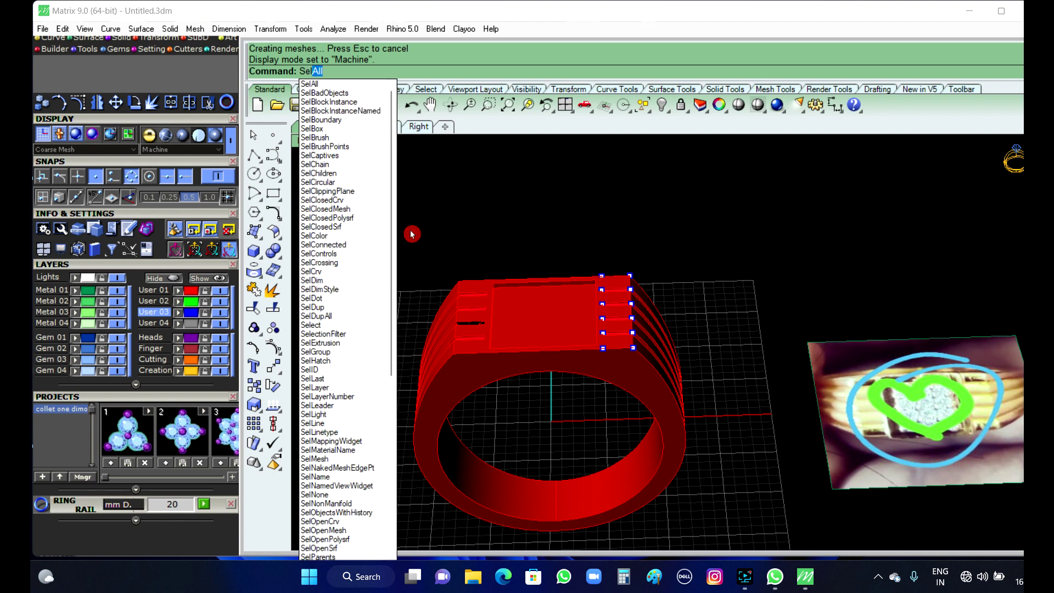
{"action": "type", "text": "Pt"}
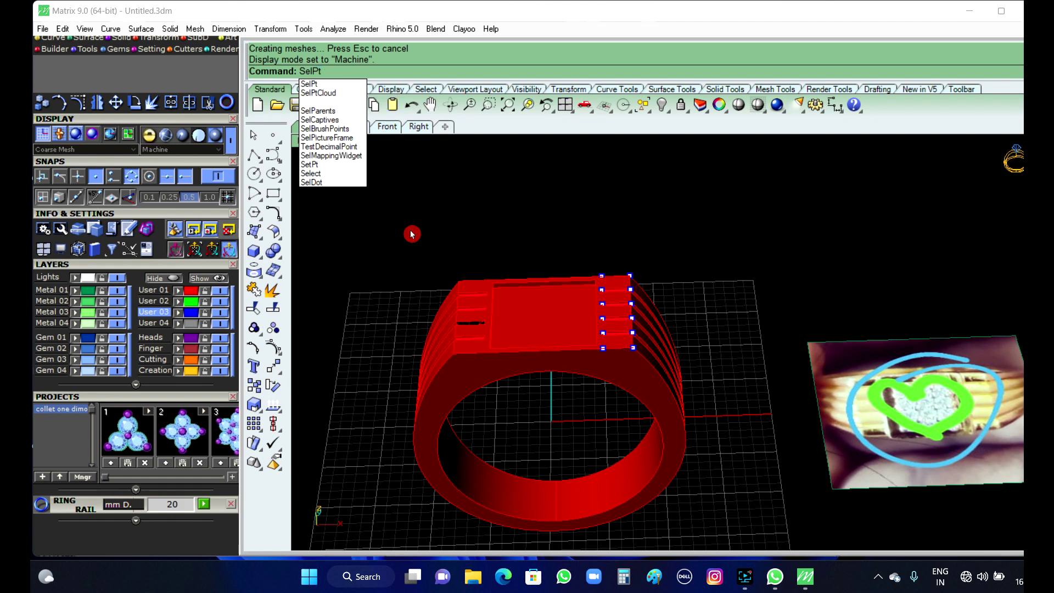
{"action": "left_click", "coordinate": [329, 84]}
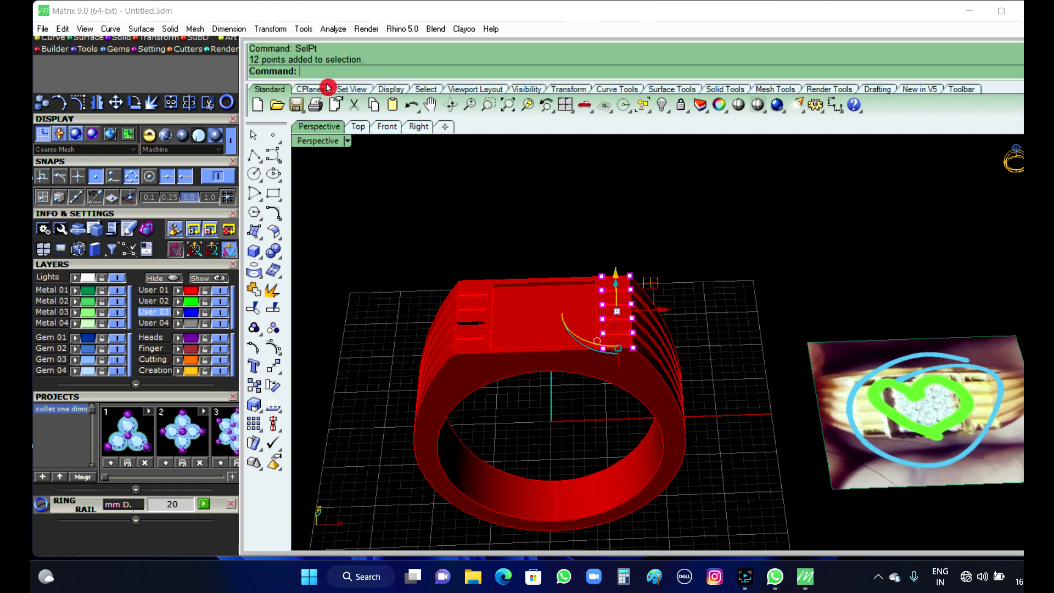
{"action": "key", "text": "Delete"}
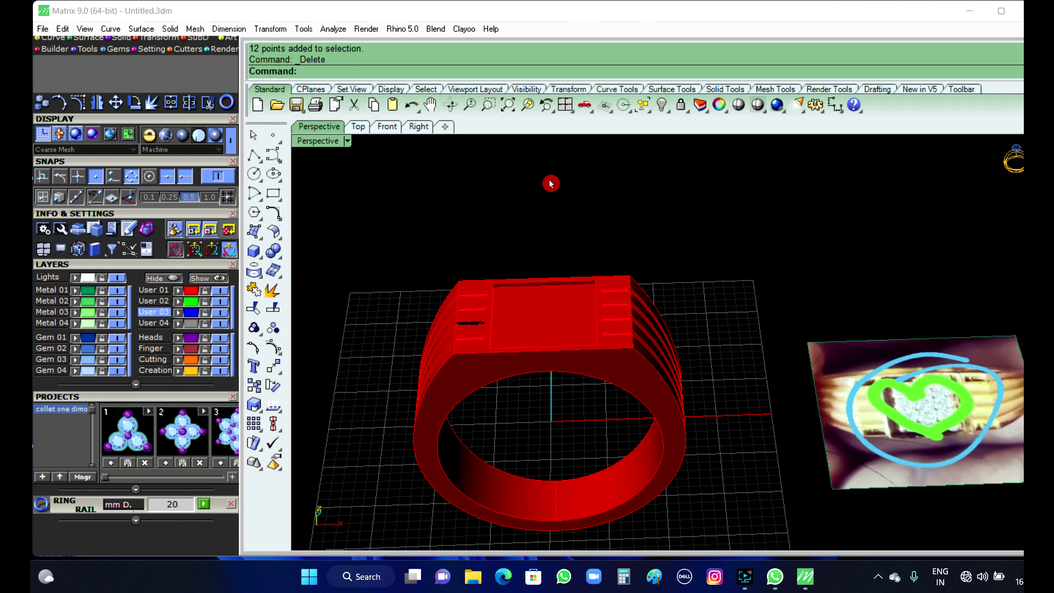
{"action": "scroll", "coordinate": [426, 380], "scroll_direction": "down", "scroll_amount": 2}
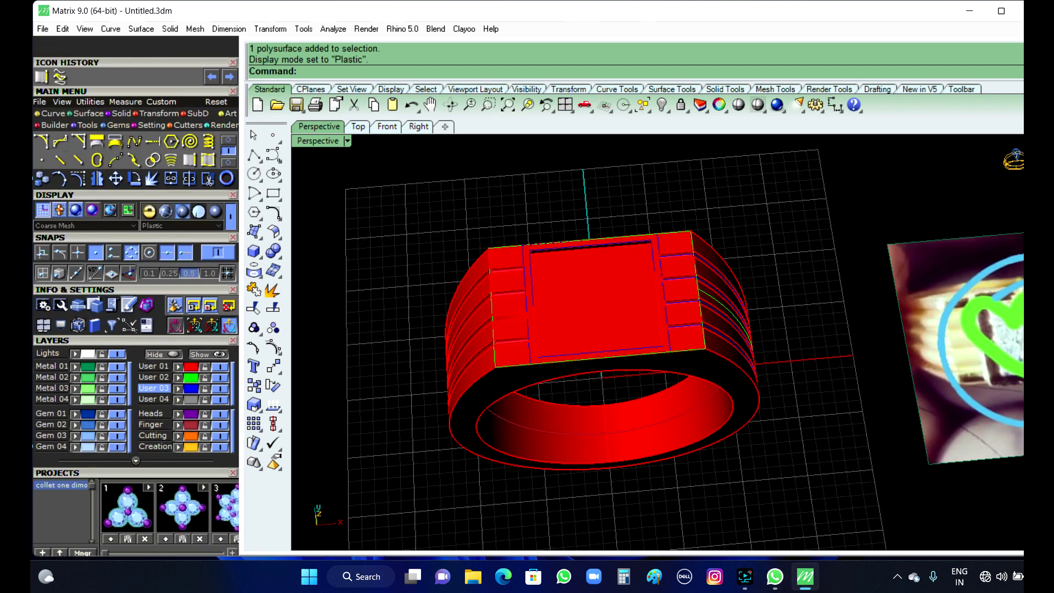
{"action": "scroll", "coordinate": [631, 333], "scroll_direction": "up", "scroll_amount": 6}
{"action": "scroll", "coordinate": [630, 337], "scroll_direction": "down", "scroll_amount": 4}
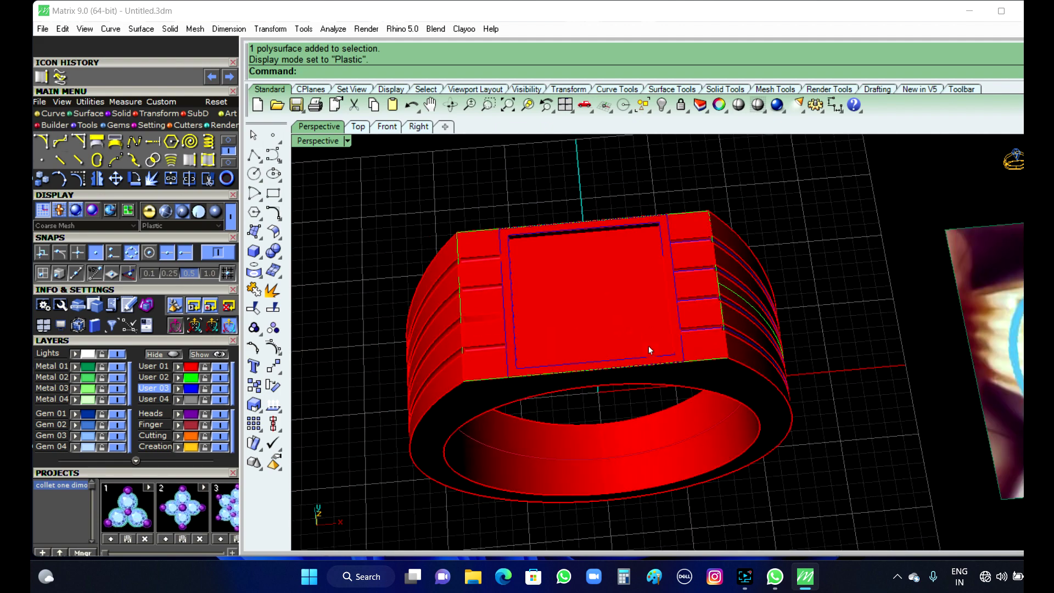
- Examine the stone-filled centre of the ring in the reference photo
{"action": "right_click_drag", "start_coordinate": [651, 350], "coordinate": [635, 366]}
{"action": "scroll", "coordinate": [565, 315], "scroll_direction": "down", "scroll_amount": 2}
{"action": "scroll", "coordinate": [747, 344], "scroll_direction": "up", "scroll_amount": 10}
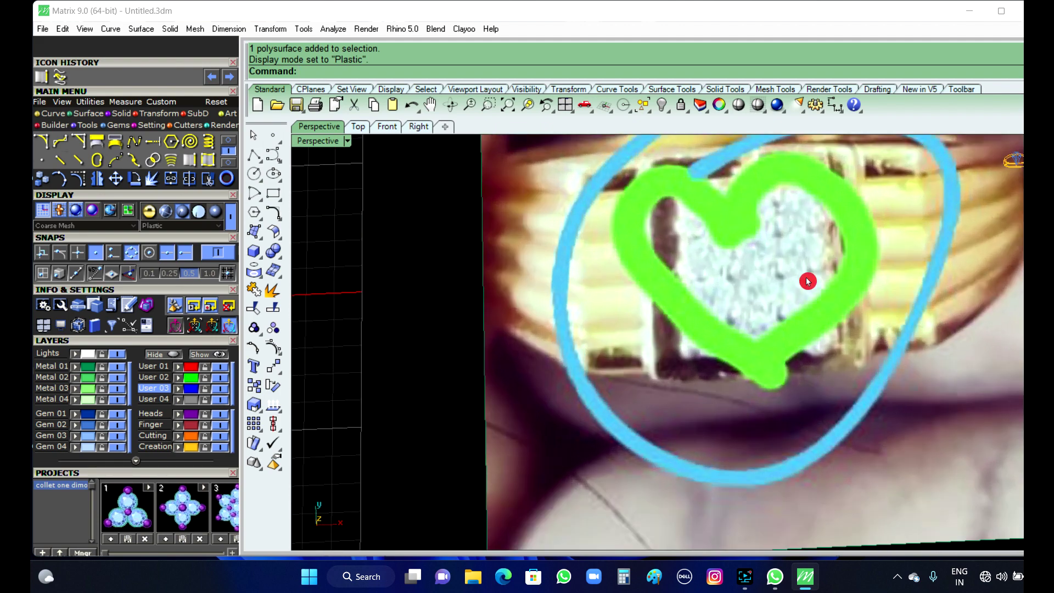
{"action": "scroll", "coordinate": [763, 280], "scroll_direction": "up", "scroll_amount": 3}
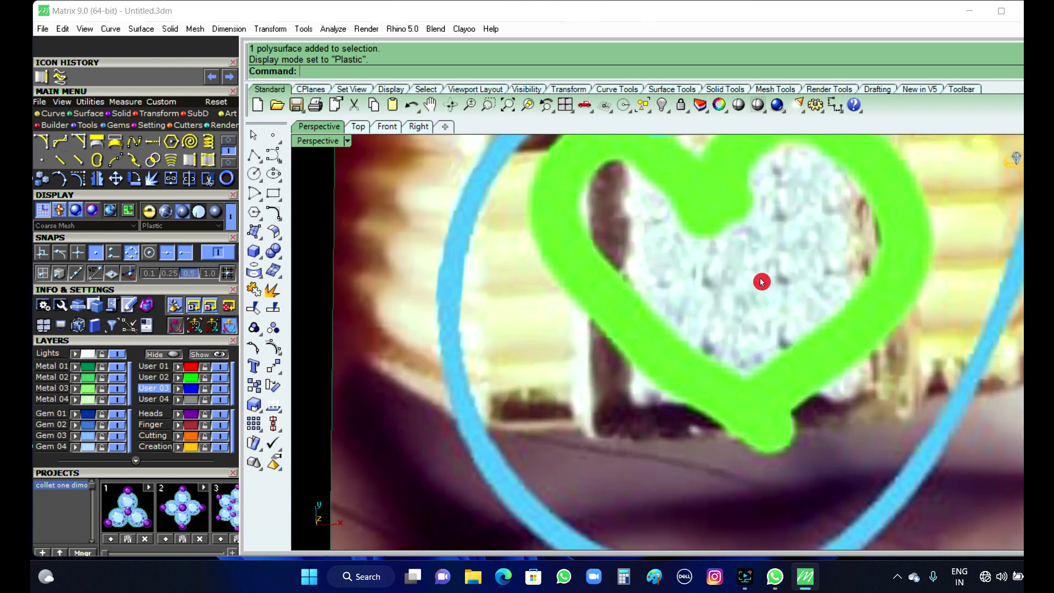
{"action": "scroll", "coordinate": [762, 315], "scroll_direction": "up", "scroll_amount": 5}
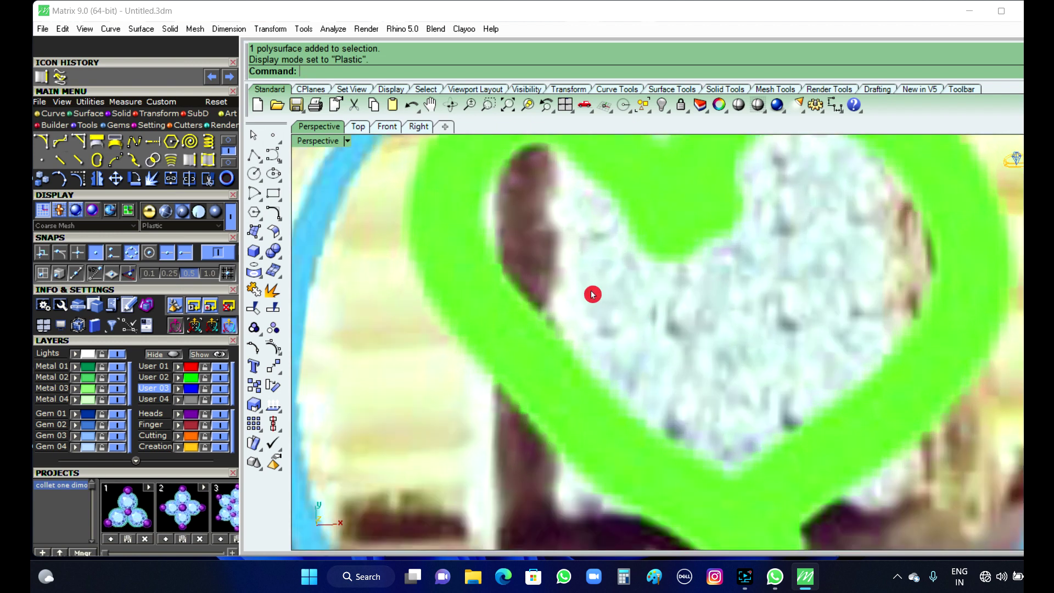
{"action": "scroll", "coordinate": [930, 306], "scroll_direction": "down", "scroll_amount": 5}
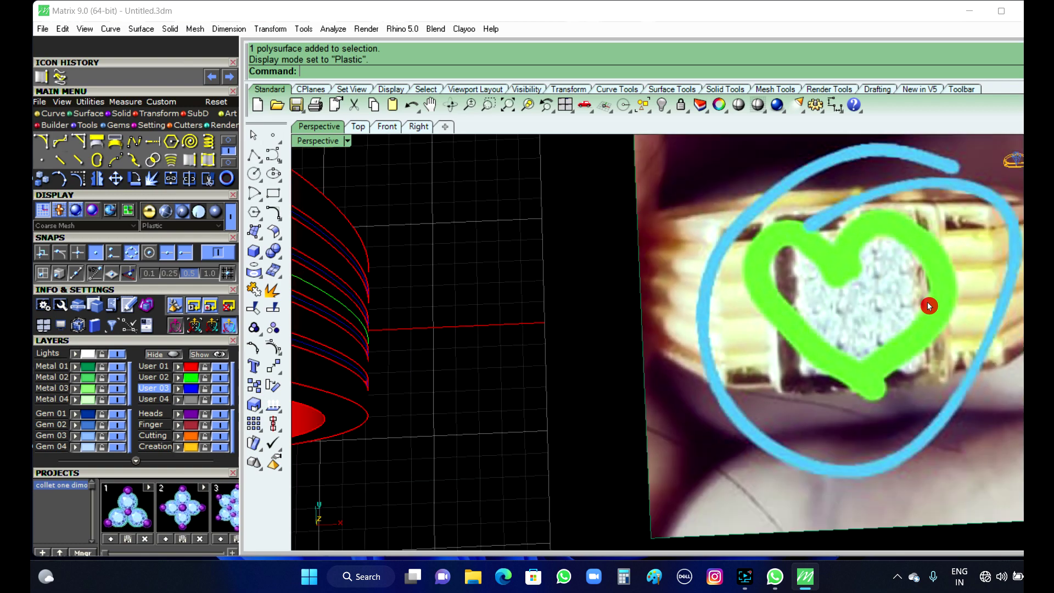
{"action": "scroll", "coordinate": [929, 306], "scroll_direction": "down", "scroll_amount": 5}
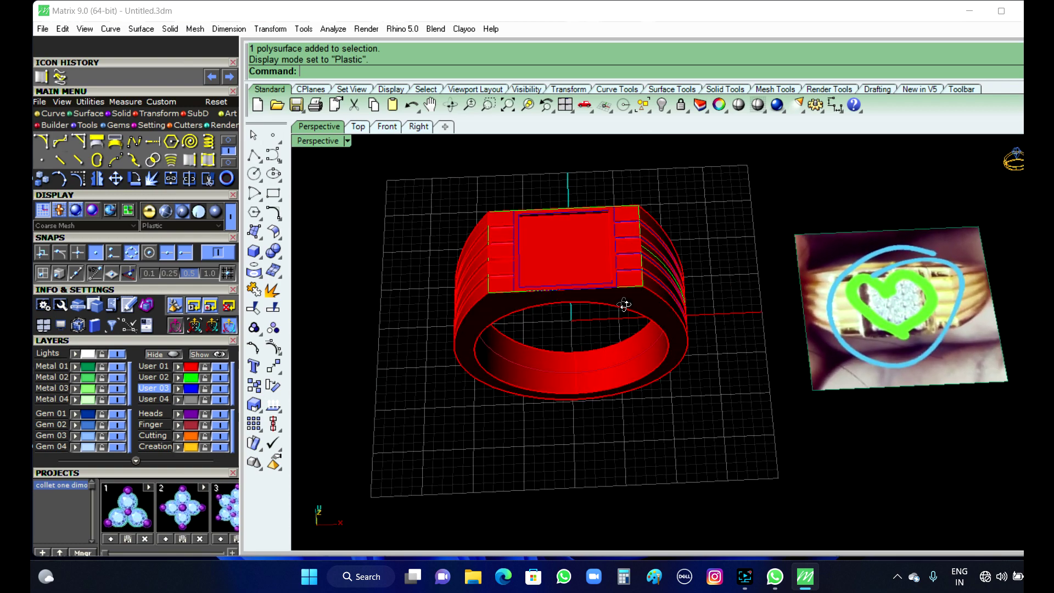
- Set the Perspective view's display mode to Shaded
{"action": "scroll", "coordinate": [624, 305], "scroll_direction": "up", "scroll_amount": 4}
{"action": "left_click", "coordinate": [348, 141]}
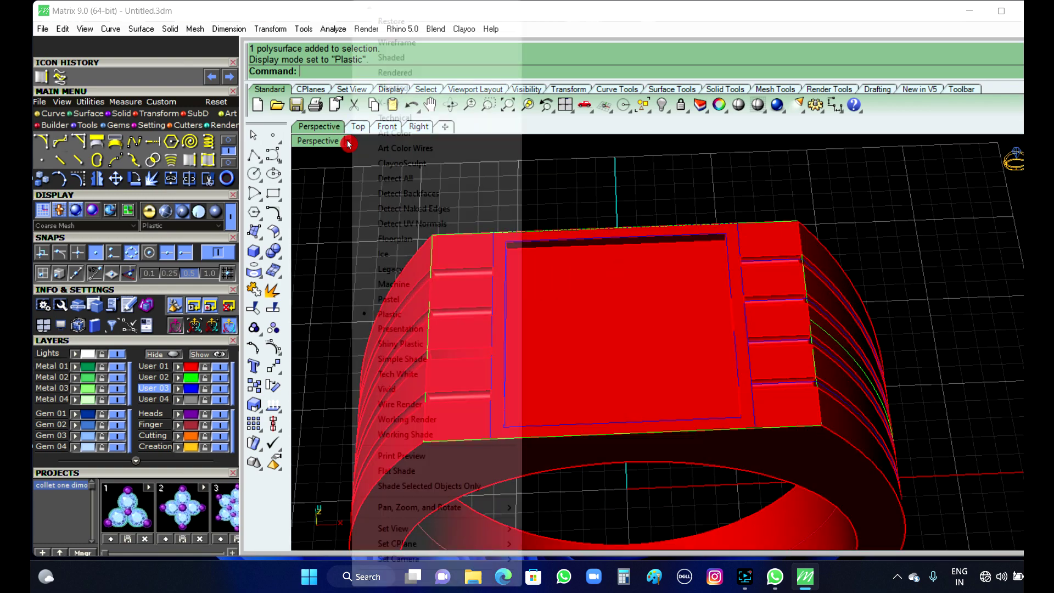
{"action": "left_click", "coordinate": [395, 58]}
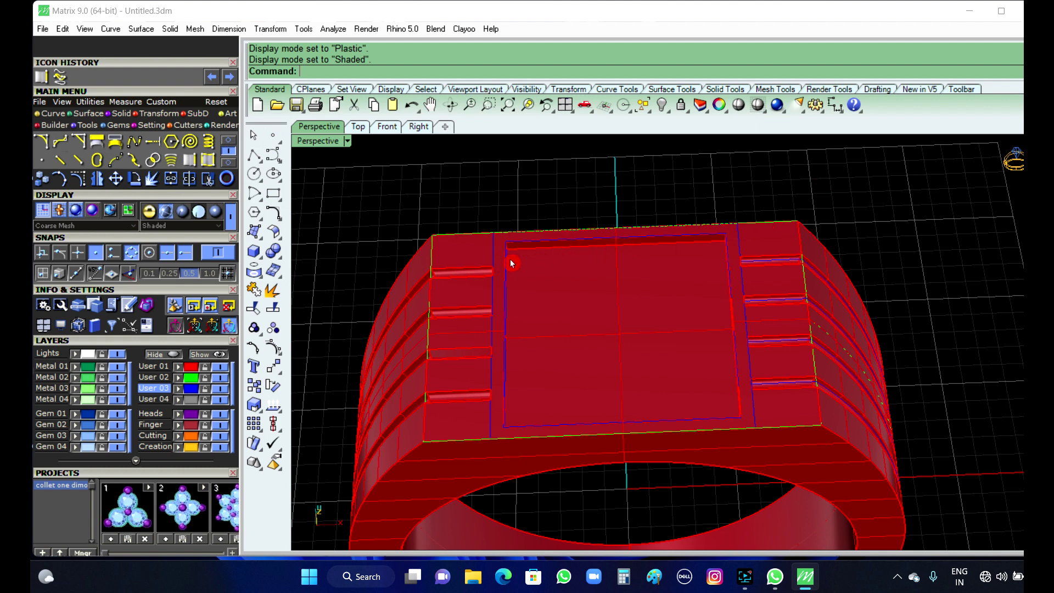
- Measure the width of the rectangular recess in the flat top between its two inner far corners
{"action": "left_click", "coordinate": [835, 107]}
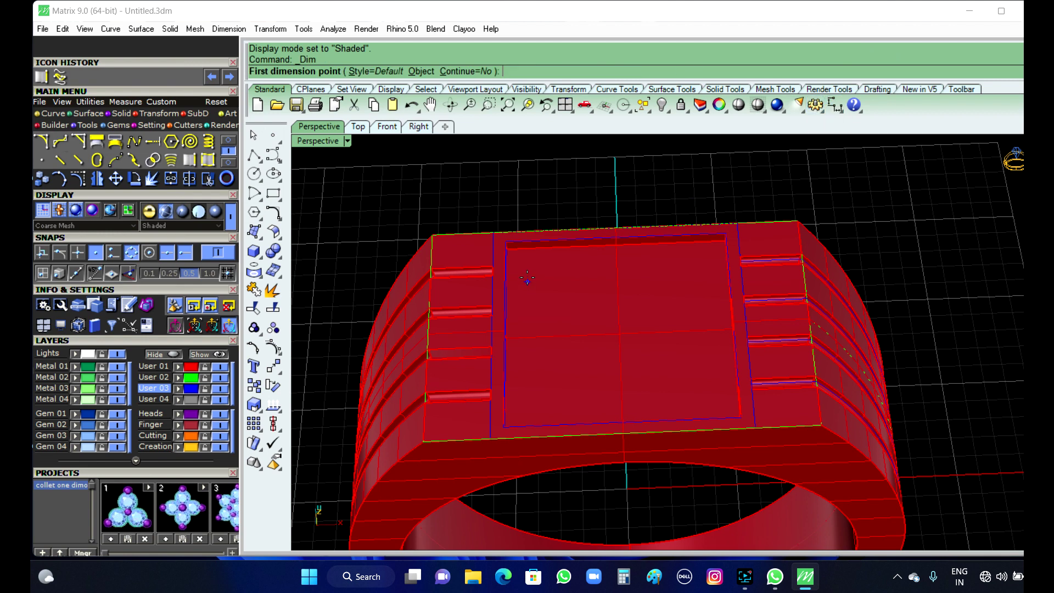
{"action": "scroll", "coordinate": [494, 269], "scroll_direction": "up", "scroll_amount": 5}
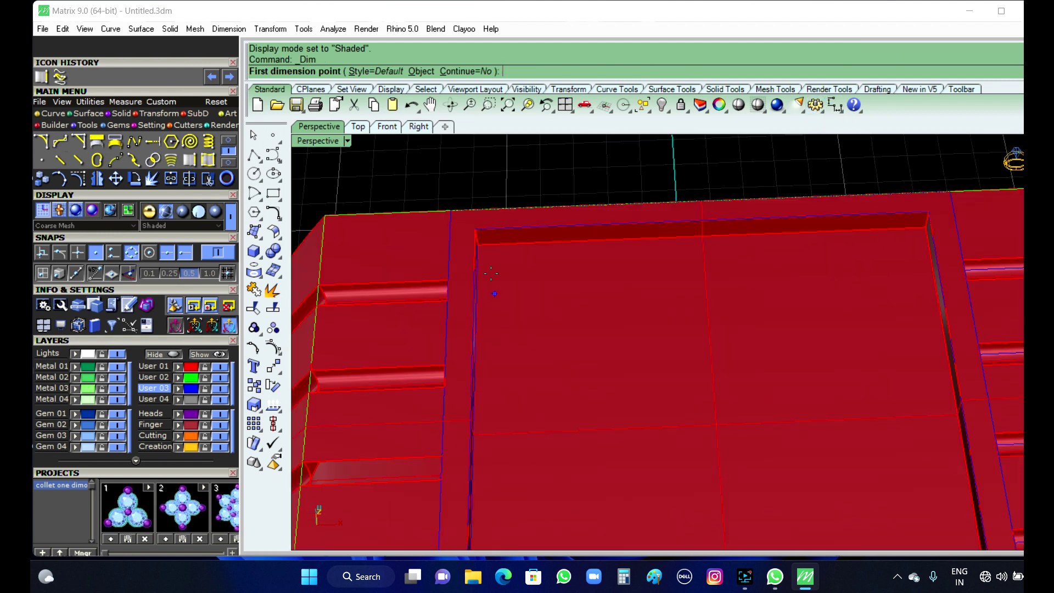
{"action": "left_click", "coordinate": [477, 244]}
{"action": "left_click", "coordinate": [926, 233]}
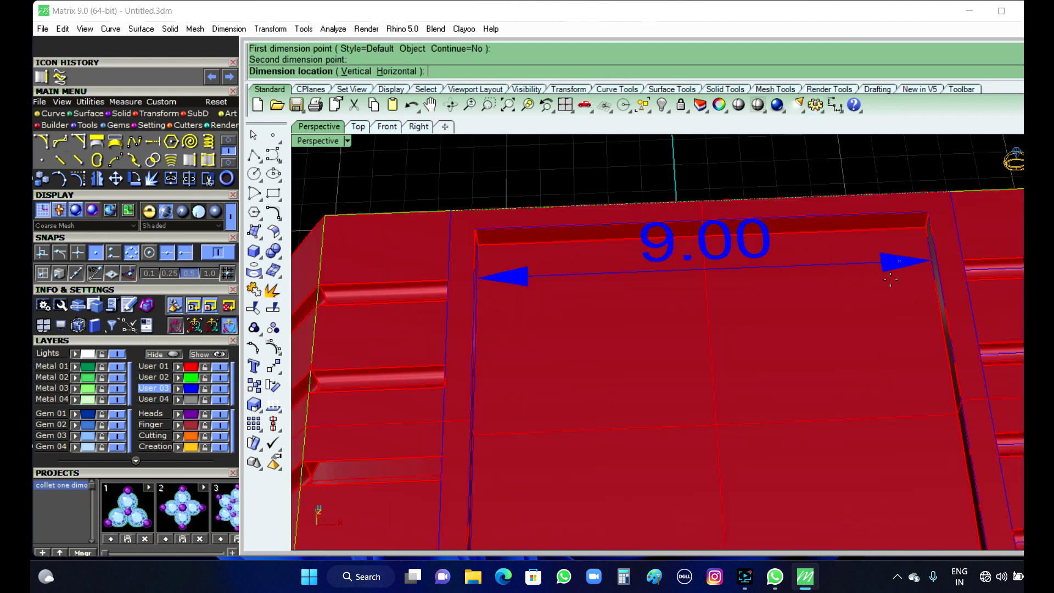
{"action": "key", "text": "Escape"}
{"action": "scroll", "coordinate": [752, 224], "scroll_direction": "down", "scroll_amount": 3}
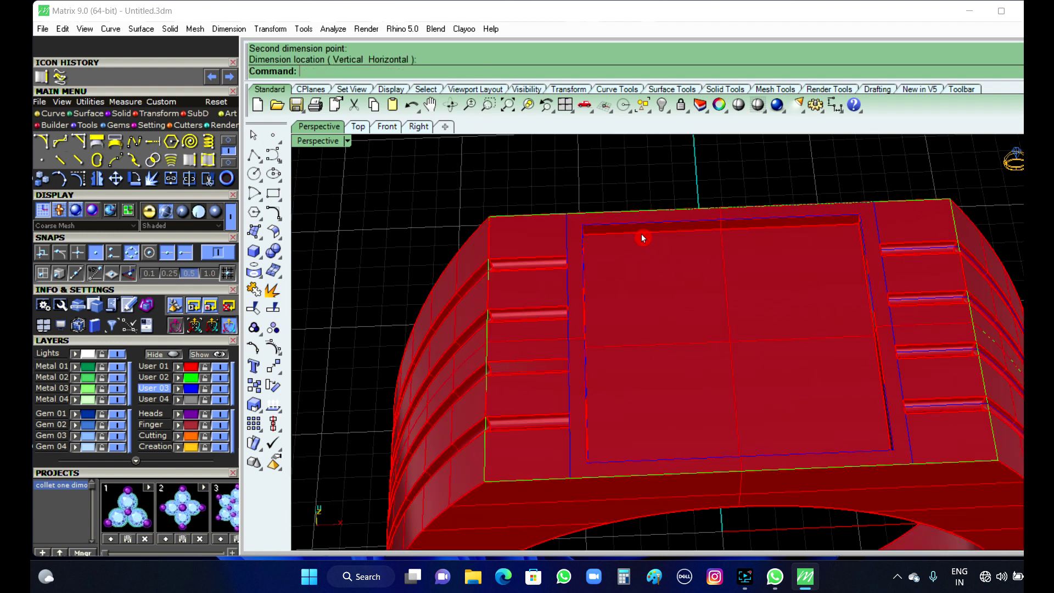
{"action": "scroll", "coordinate": [641, 234], "scroll_direction": "down", "scroll_amount": 3}
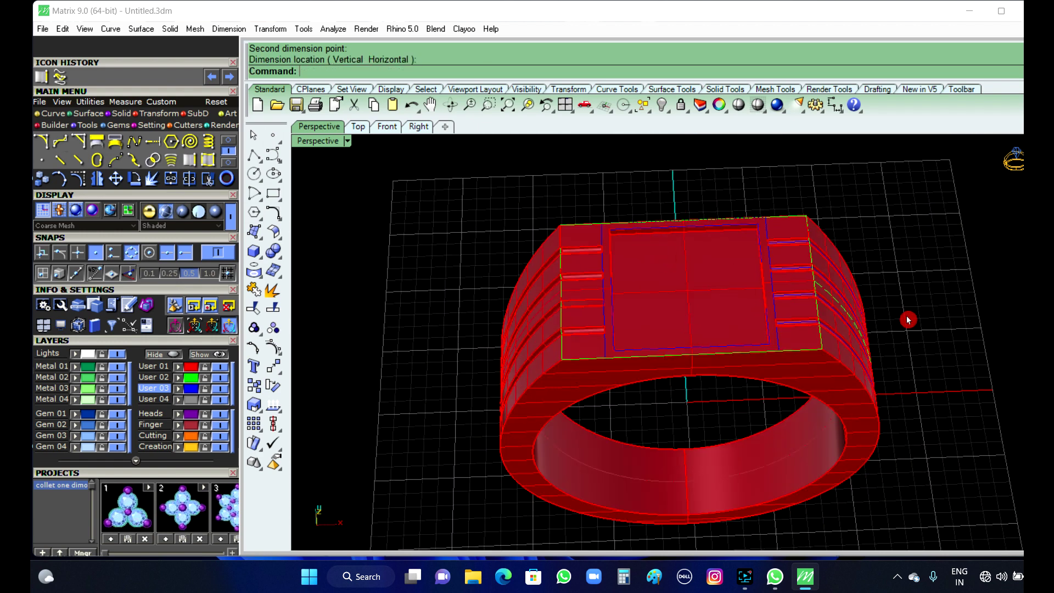
- Offset the recess's left edge curve inward by 3 on the recess floor using OffsetCrvOnSrf
{"action": "right_click_drag", "start_coordinate": [686, 295], "coordinate": [680, 333]}
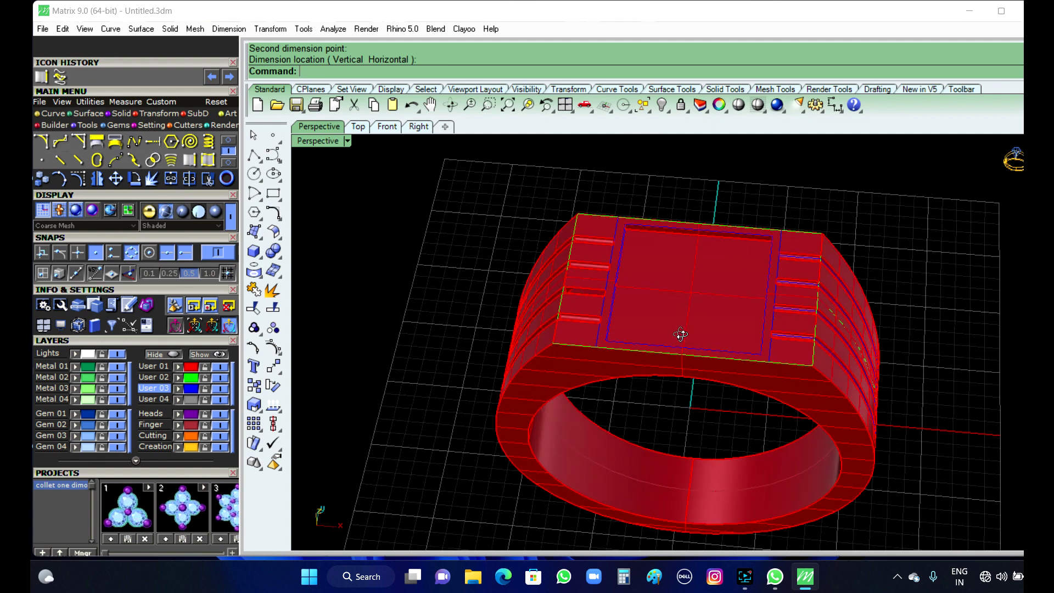
{"action": "scroll", "coordinate": [642, 261], "scroll_direction": "up", "scroll_amount": 3}
{"action": "right_click_drag", "start_coordinate": [642, 261], "coordinate": [609, 361]}
{"action": "scroll", "coordinate": [603, 293], "scroll_direction": "up", "scroll_amount": 3}
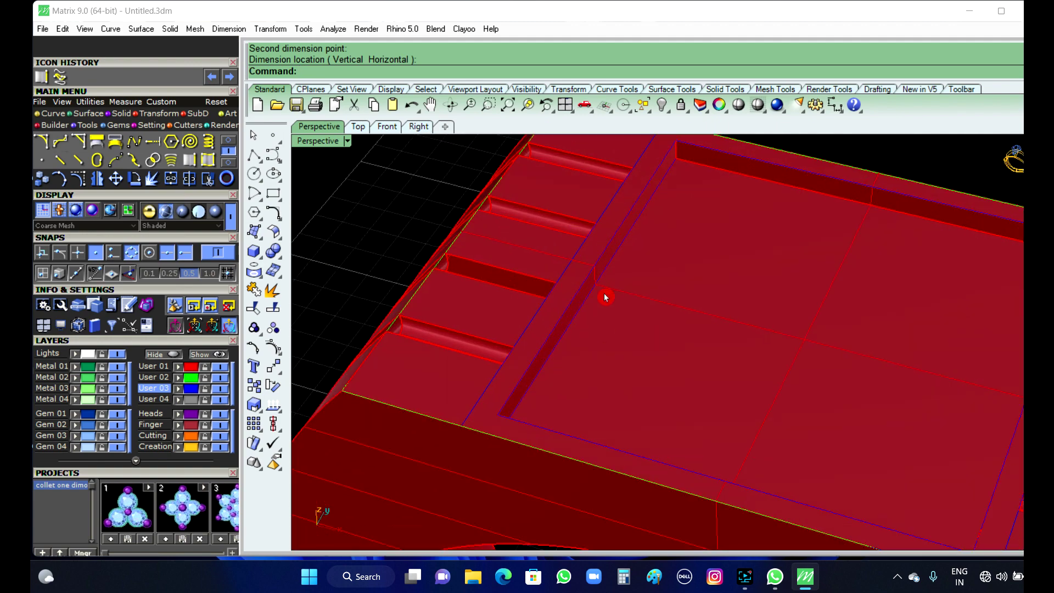
{"action": "left_click", "coordinate": [624, 329]}
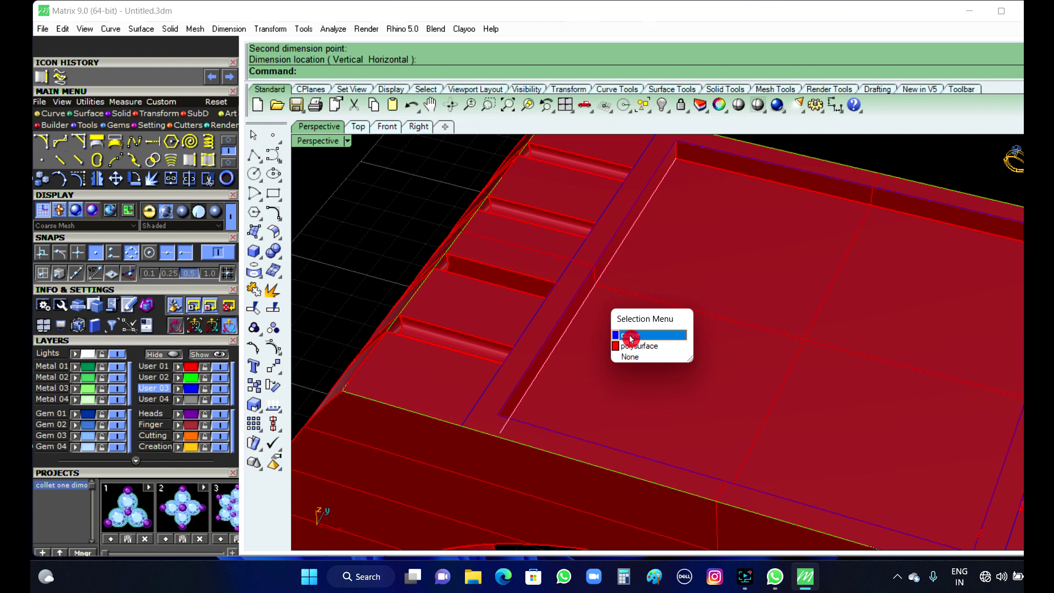
{"action": "left_click", "coordinate": [631, 335]}
{"action": "scroll", "coordinate": [586, 267], "scroll_direction": "down", "scroll_amount": 5}
{"action": "right_click_drag", "start_coordinate": [596, 332], "coordinate": [642, 362]}
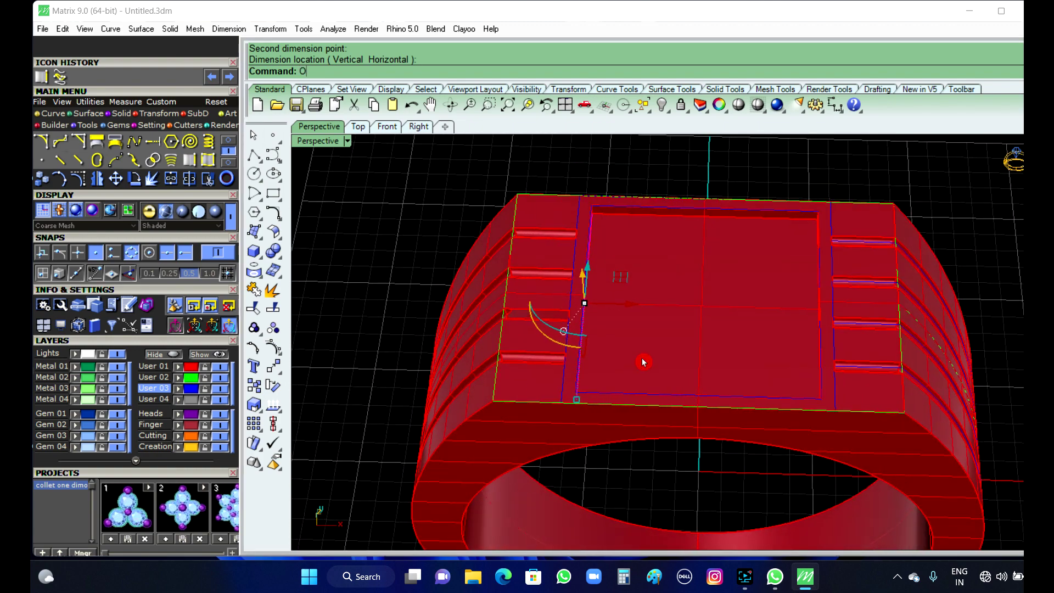
{"action": "type", "text": "f"}
{"action": "key", "text": "Return"}
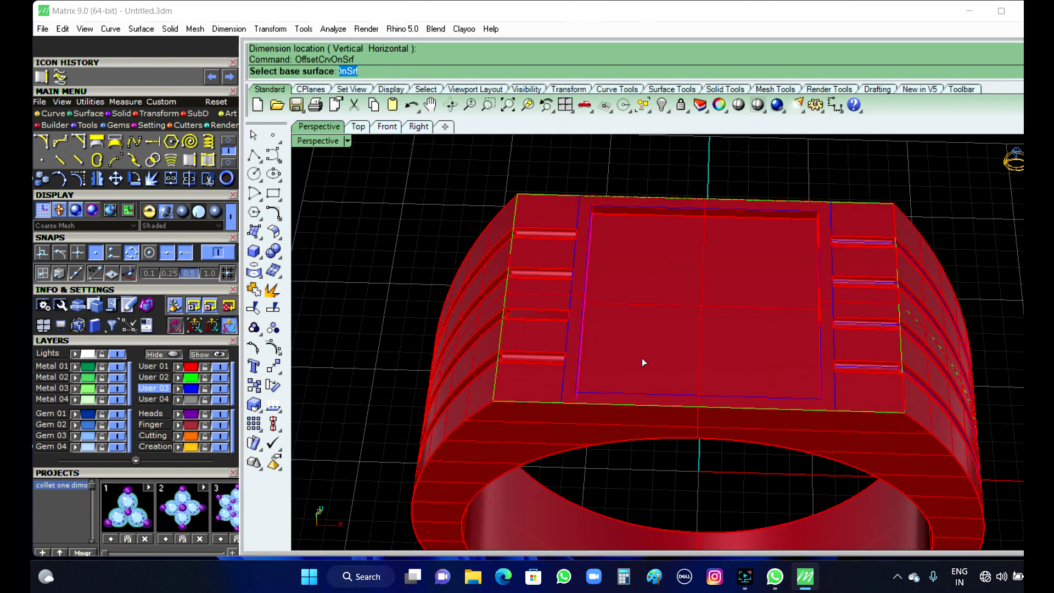
{"action": "left_click", "coordinate": [642, 360]}
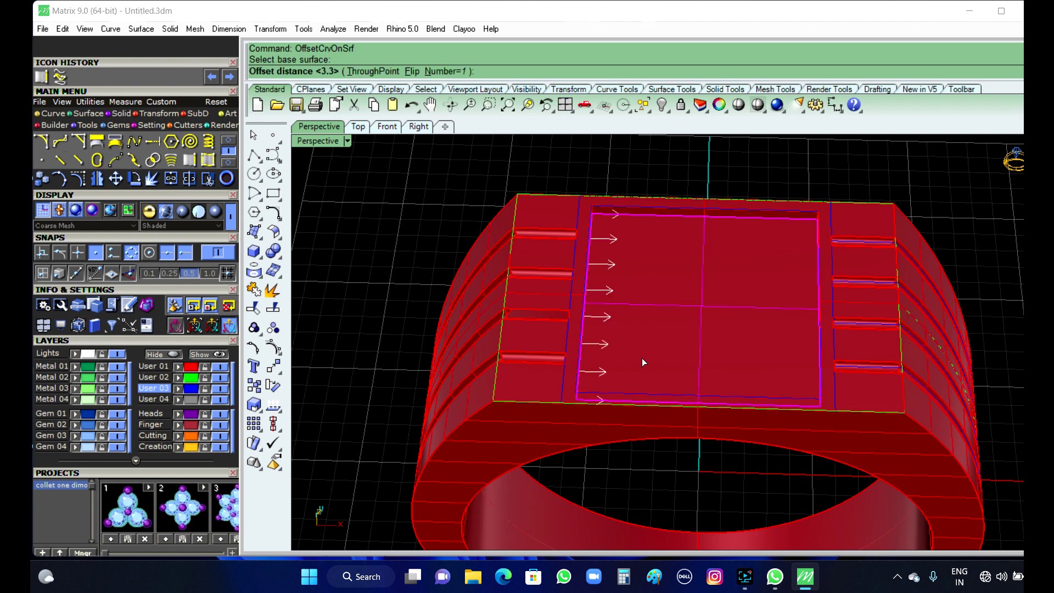
{"action": "key", "text": "Return"}
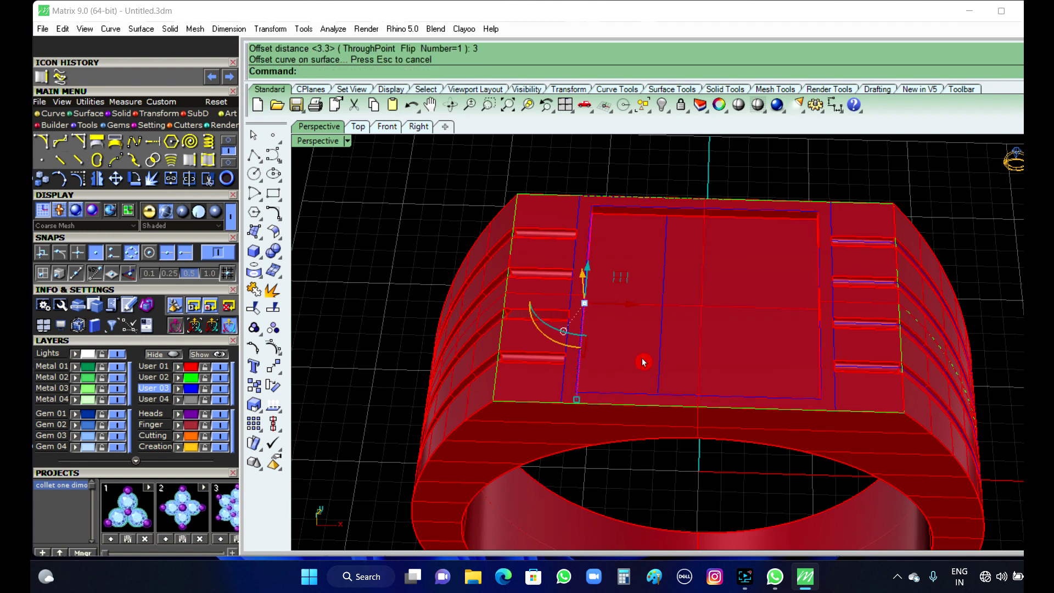
- Offset the new dividing line a further 3 to the right on the recess floor
{"action": "left_click", "coordinate": [664, 280]}
{"action": "right_click", "coordinate": [664, 280]}
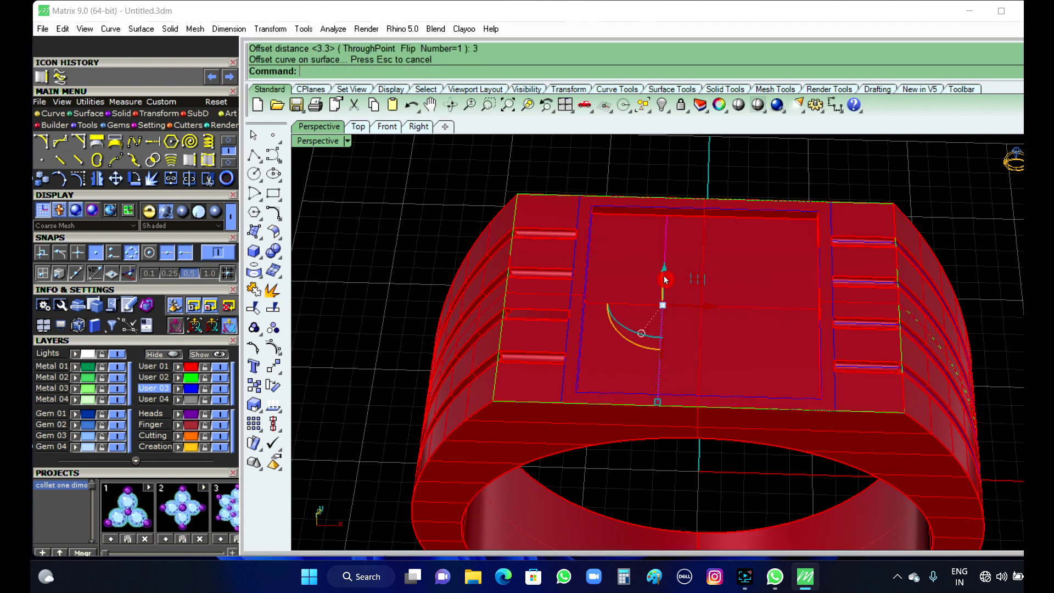
{"action": "key", "text": "Return"}
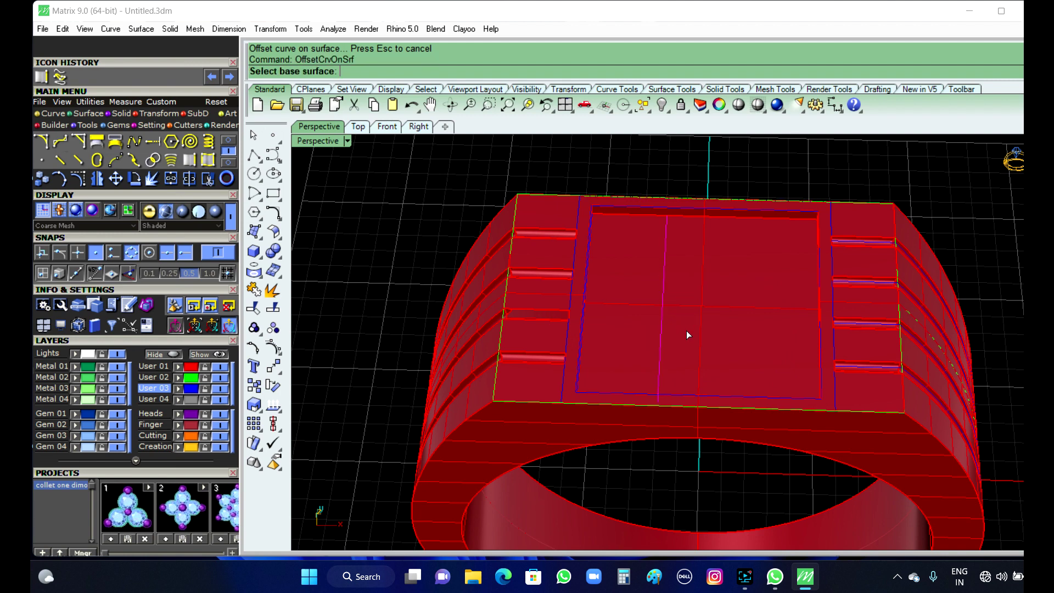
{"action": "left_click", "coordinate": [687, 332]}
{"action": "right_click", "coordinate": [686, 331]}
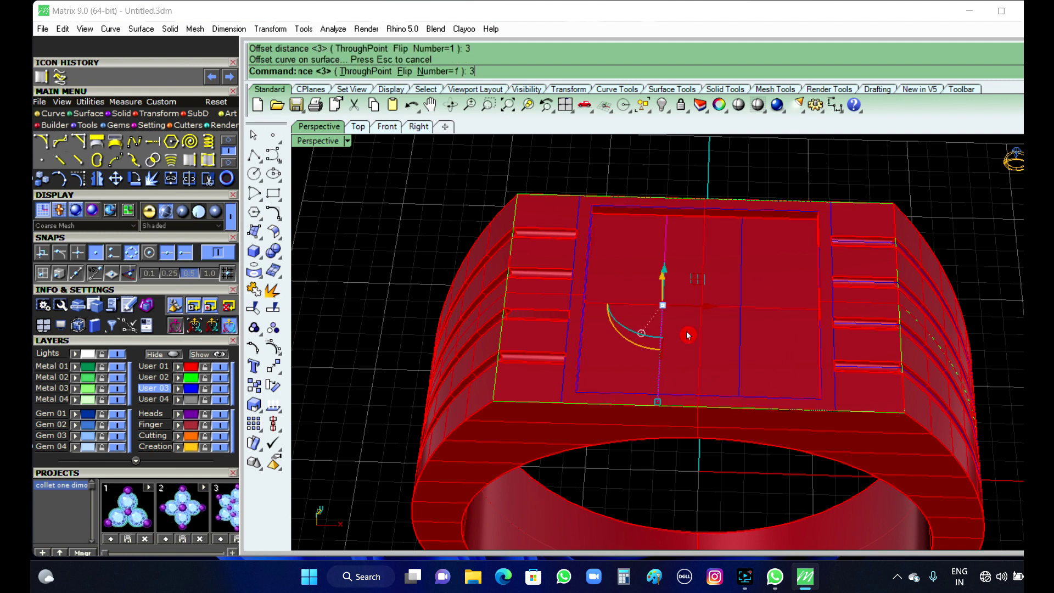
{"action": "left_click", "coordinate": [865, 169]}
{"action": "scroll", "coordinate": [823, 234], "scroll_direction": "down", "scroll_amount": 4}
{"action": "right_click_drag", "start_coordinate": [823, 234], "coordinate": [746, 266]}
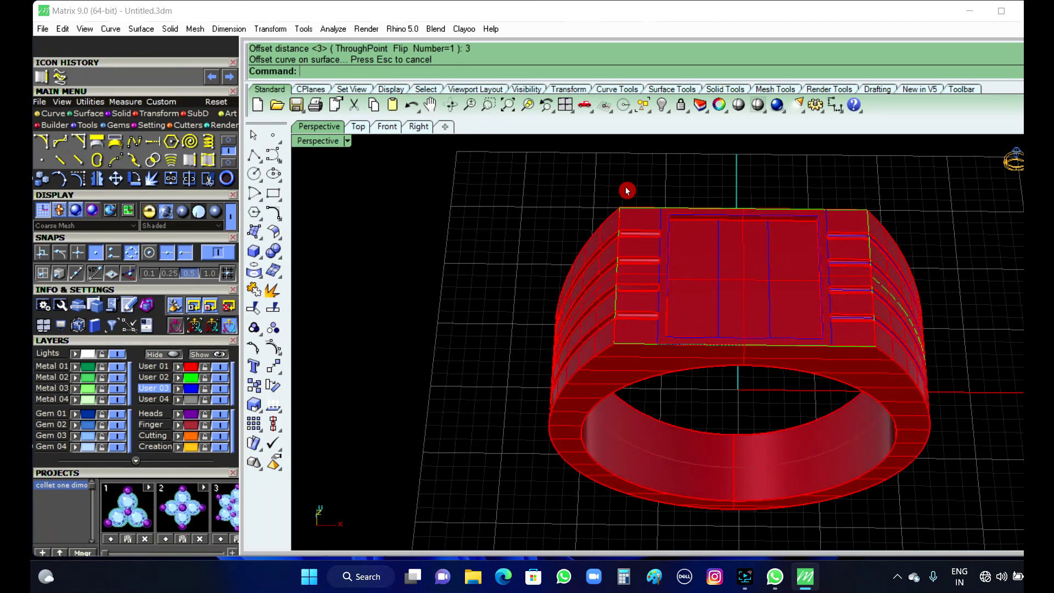
- Make User 02 the current layer and offset the left dividing line 1.5 on the recess floor, flipped toward the left edge
{"action": "scroll", "coordinate": [771, 252], "scroll_direction": "up", "scroll_amount": 2}
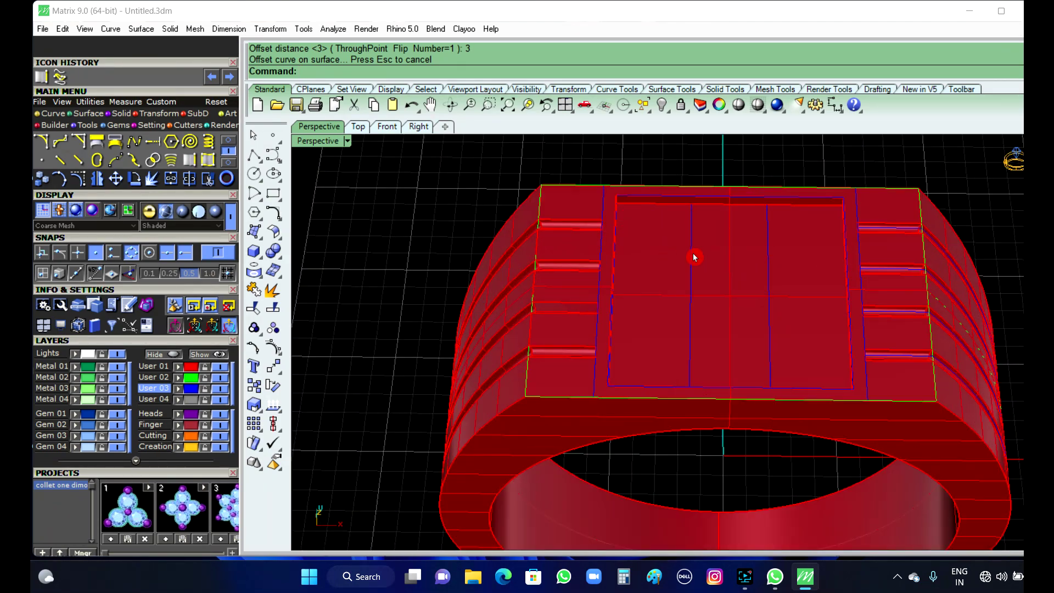
{"action": "scroll", "coordinate": [645, 279], "scroll_direction": "down", "scroll_amount": 4}
{"action": "right_click_drag", "start_coordinate": [679, 315], "coordinate": [663, 264]}
{"action": "scroll", "coordinate": [663, 263], "scroll_direction": "up", "scroll_amount": 4}
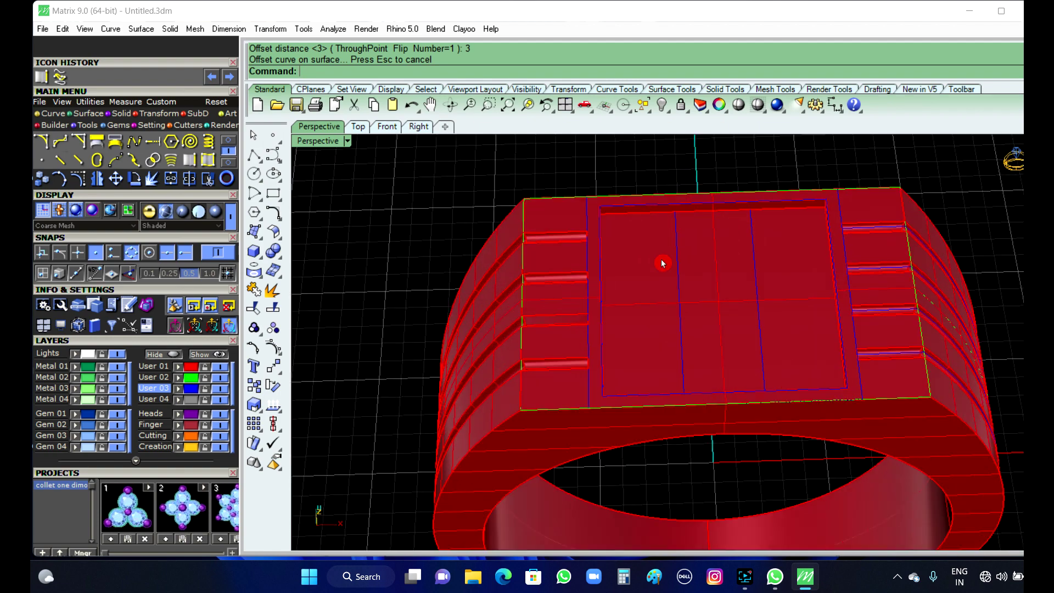
{"action": "left_click", "coordinate": [675, 275]}
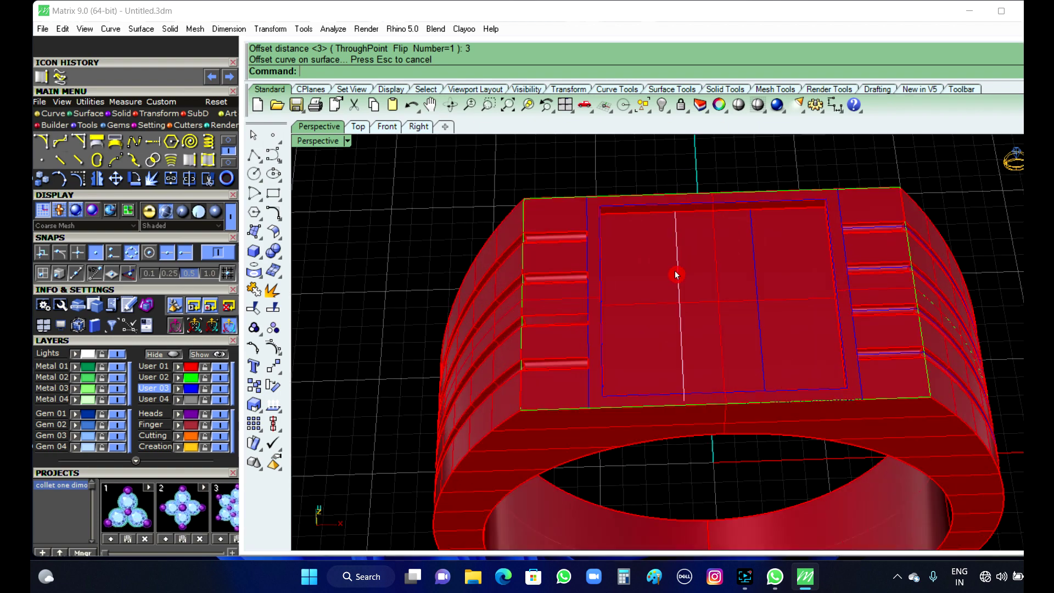
{"action": "left_click", "coordinate": [718, 311]}
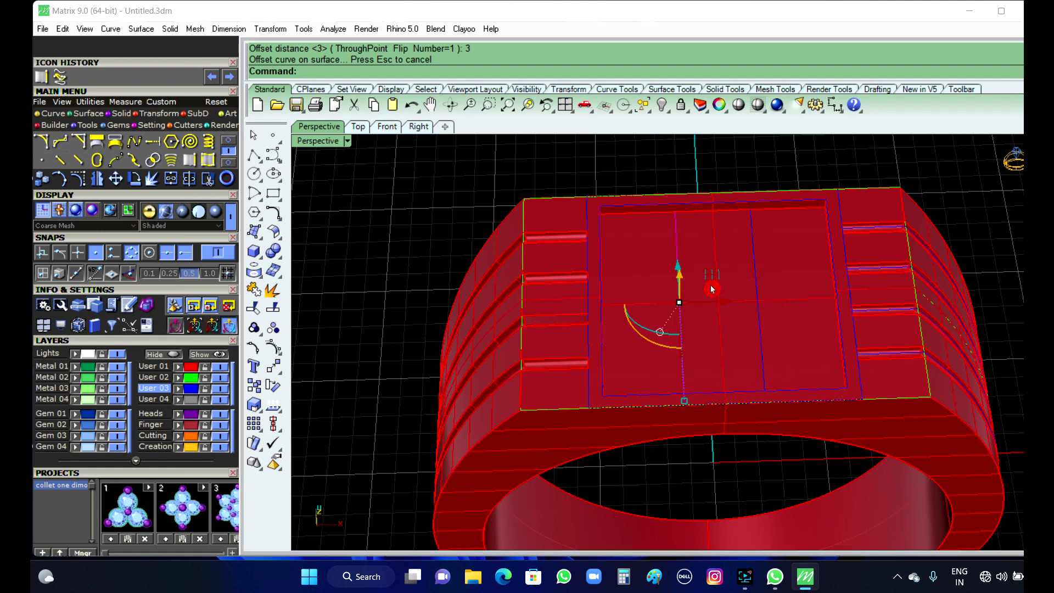
{"action": "type", "text": "OffsetCrvOnSrf"}
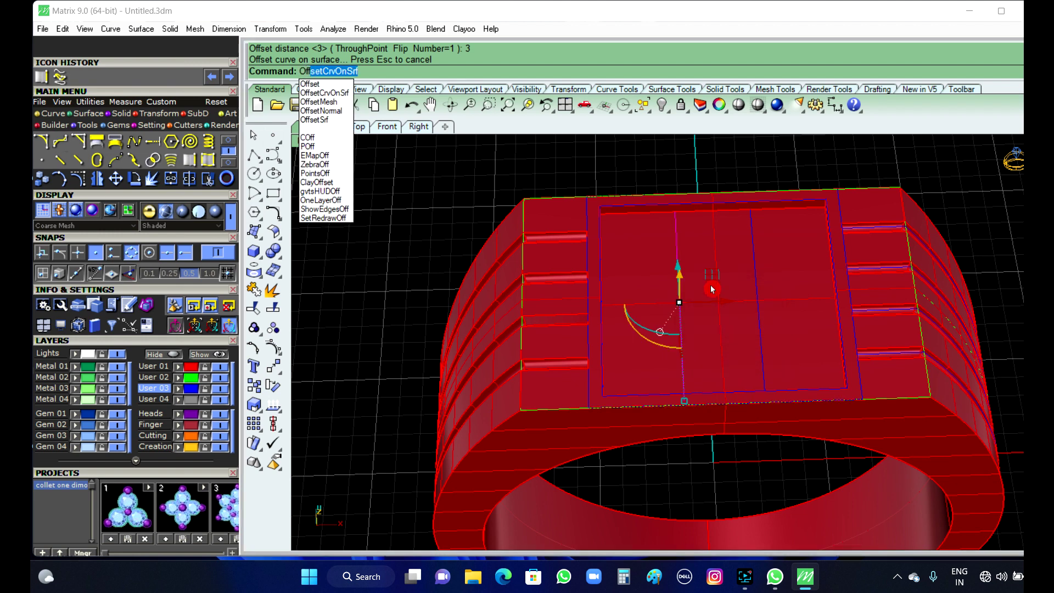
{"action": "key", "text": "Return"}
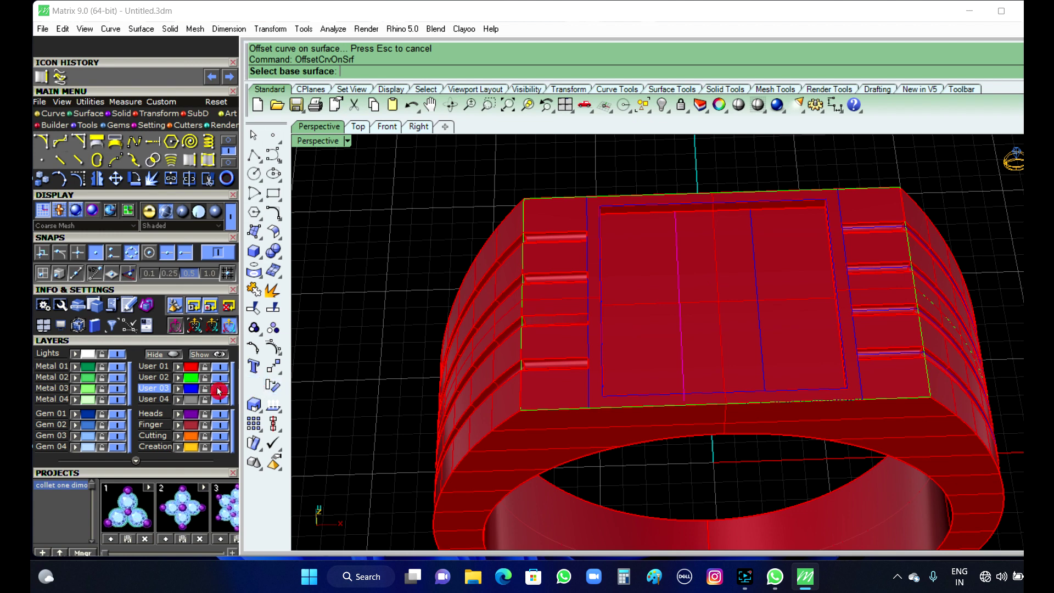
{"action": "left_click", "coordinate": [156, 377]}
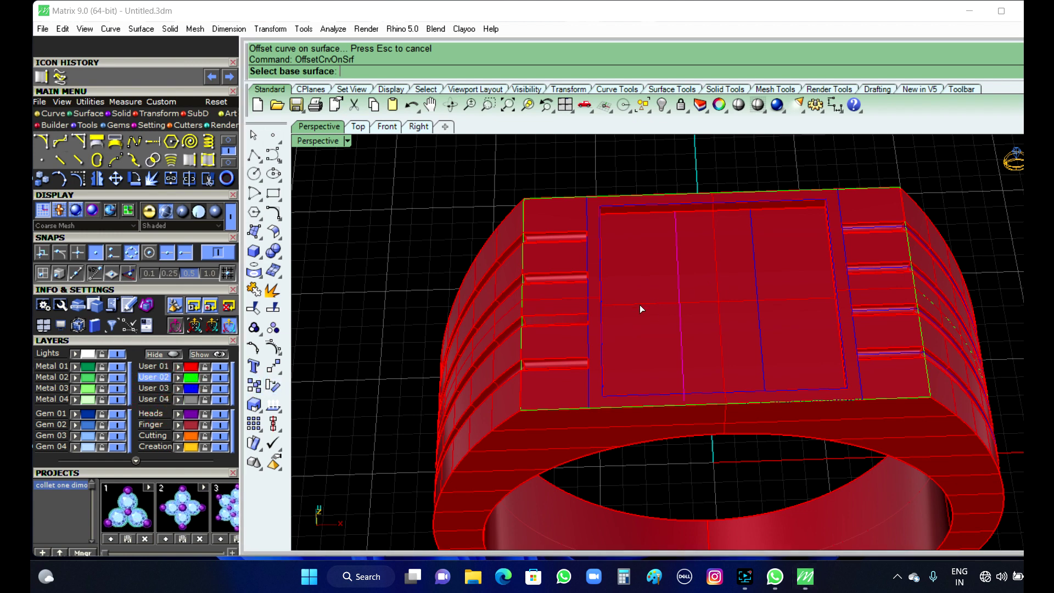
{"action": "left_click", "coordinate": [656, 327]}
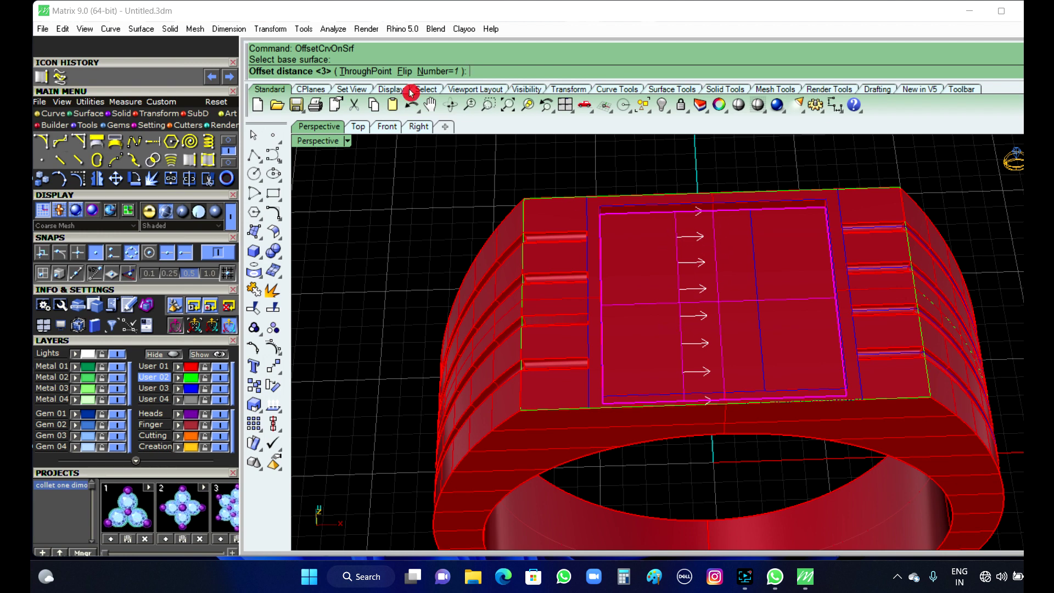
{"action": "left_click", "coordinate": [405, 72]}
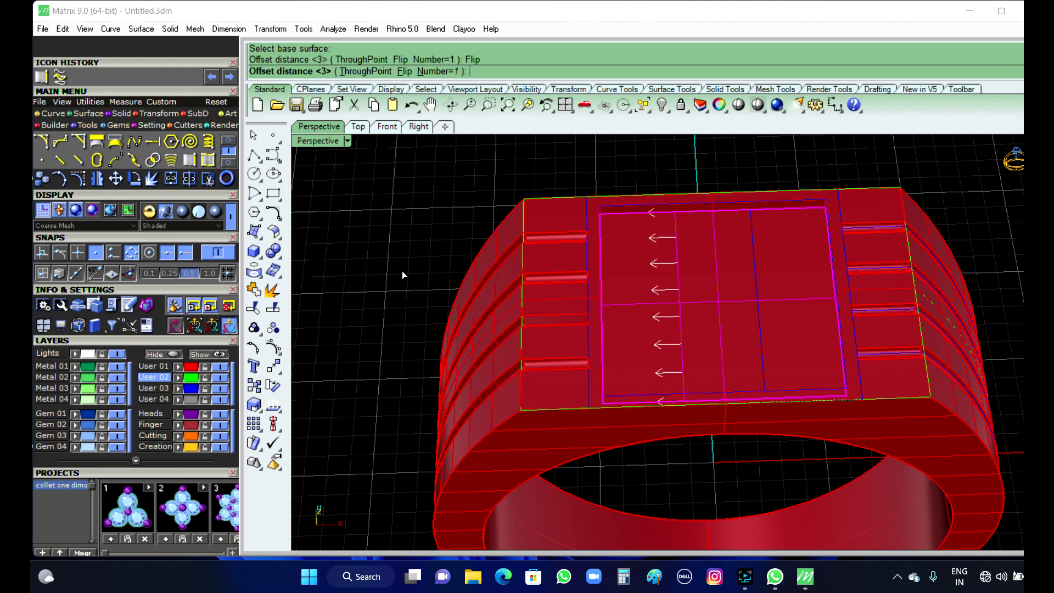
{"action": "key", "text": "Return"}
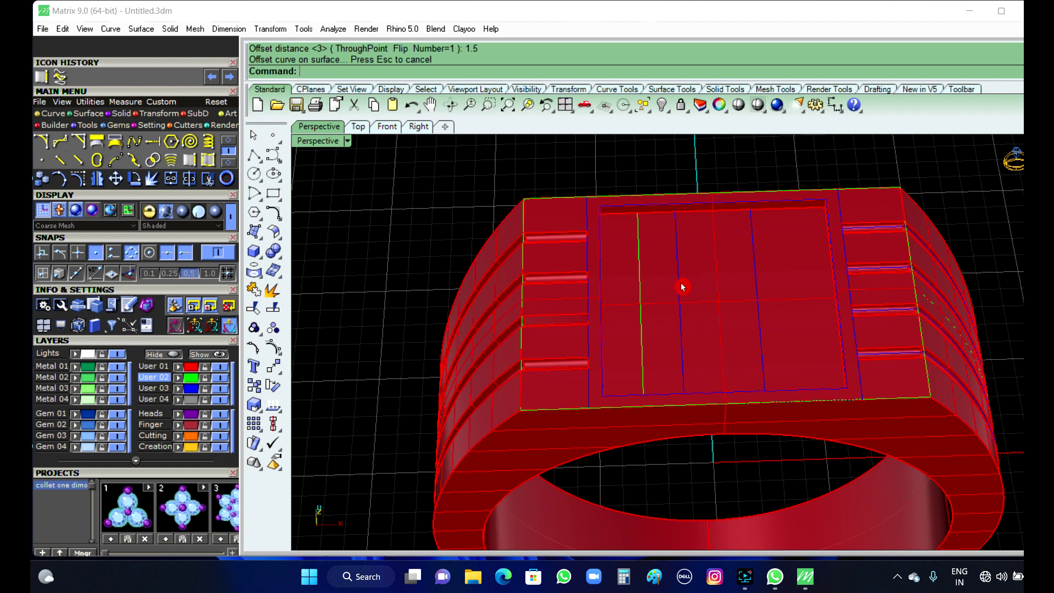
- Offset the right dividing line by 1.5 on the recess floor with OffsetCrvOnSrf
{"action": "left_click", "coordinate": [760, 293]}
{"action": "left_click", "coordinate": [789, 331]}
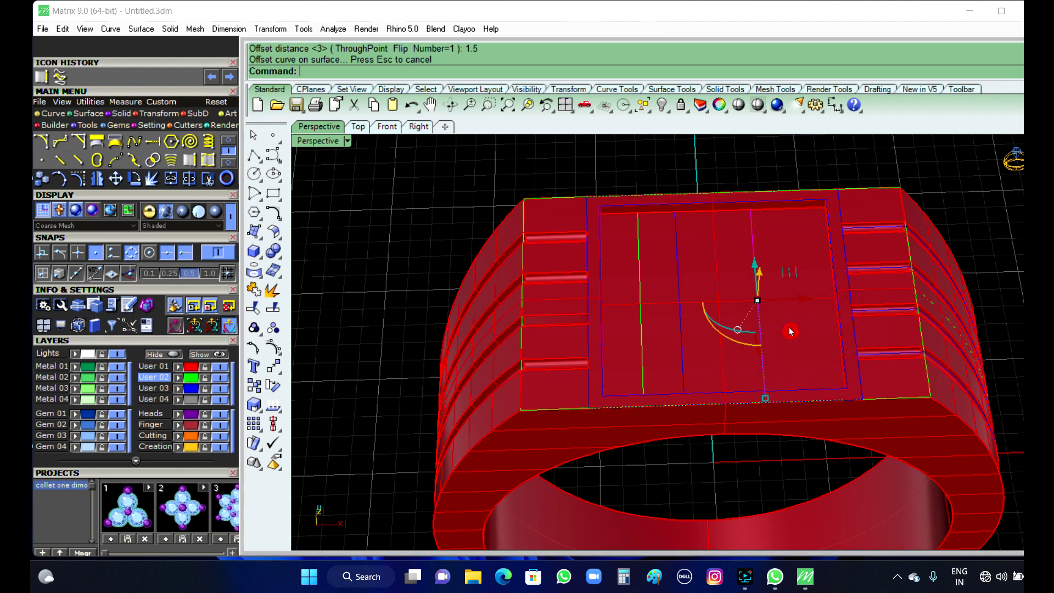
{"action": "right_click", "coordinate": [790, 331]}
{"action": "left_click", "coordinate": [789, 331]}
{"action": "right_click", "coordinate": [790, 328]}
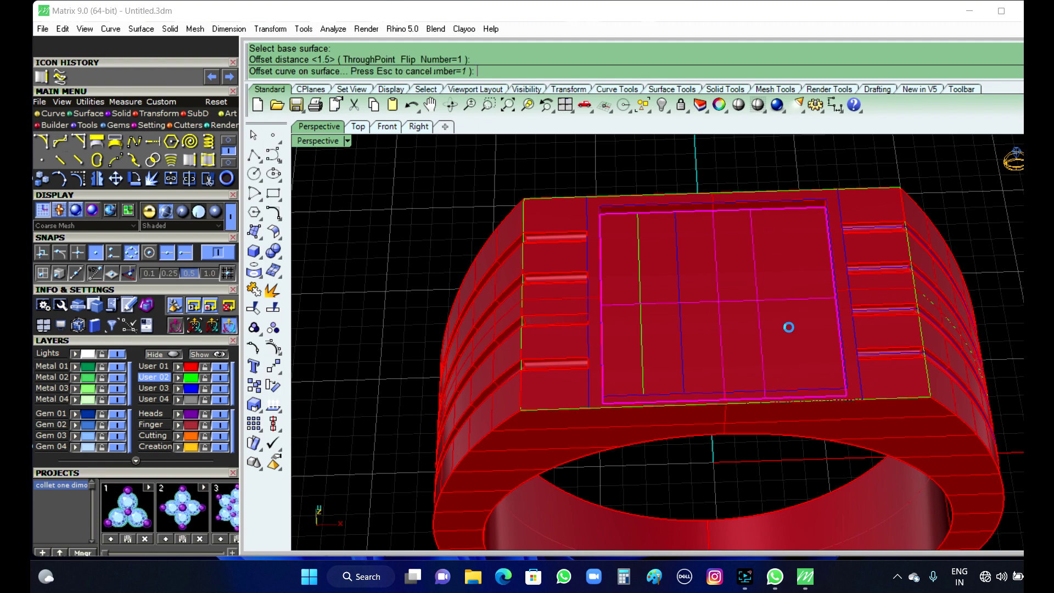
{"action": "left_click", "coordinate": [683, 163]}
{"action": "right_click_drag", "start_coordinate": [636, 225], "coordinate": [670, 305]}
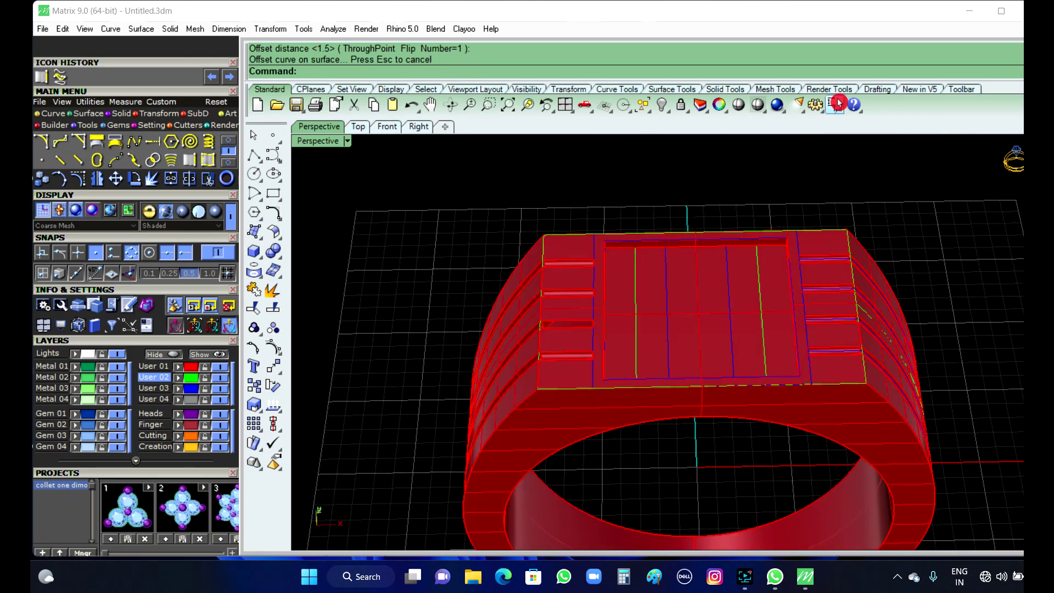
{"action": "left_click", "coordinate": [836, 107]}
{"action": "scroll", "coordinate": [604, 283], "scroll_direction": "up", "scroll_amount": 5}
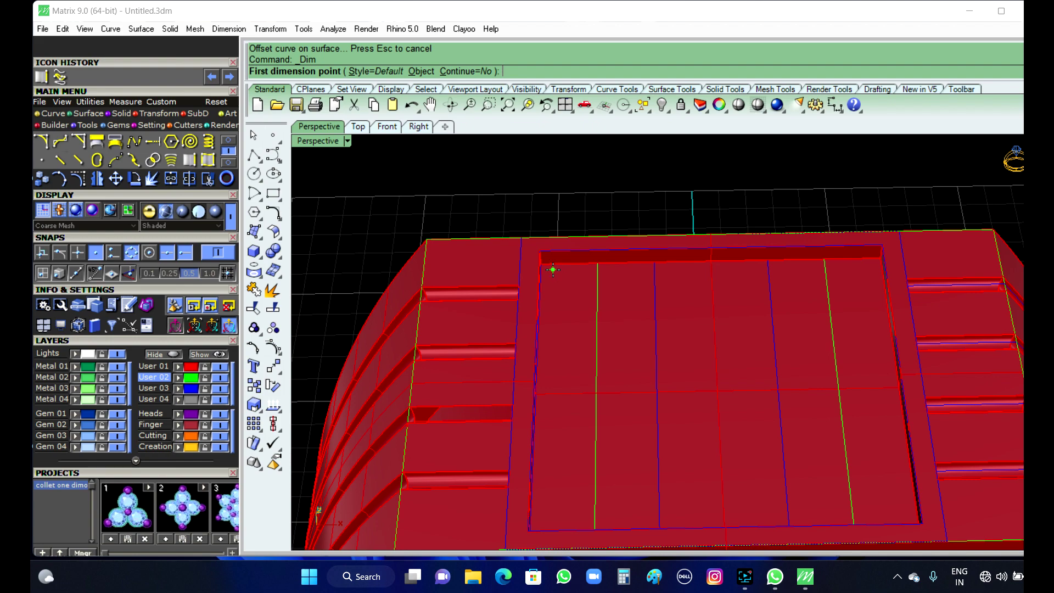
{"action": "key", "text": "Escape"}
{"action": "scroll", "coordinate": [650, 204], "scroll_direction": "down", "scroll_amount": 4}
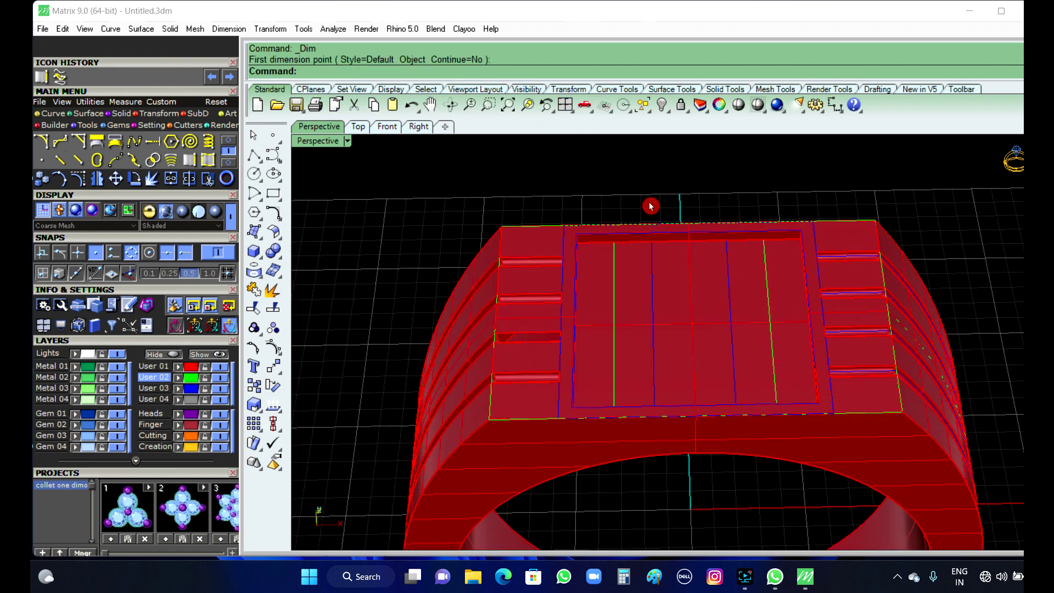
{"action": "right_click_drag", "start_coordinate": [651, 206], "coordinate": [713, 286]}
{"action": "scroll", "coordinate": [644, 299], "scroll_direction": "up", "scroll_amount": 2}
{"action": "right_click_drag", "start_coordinate": [644, 299], "coordinate": [692, 291]}
{"action": "right_click_drag", "start_coordinate": [753, 303], "coordinate": [700, 308]}
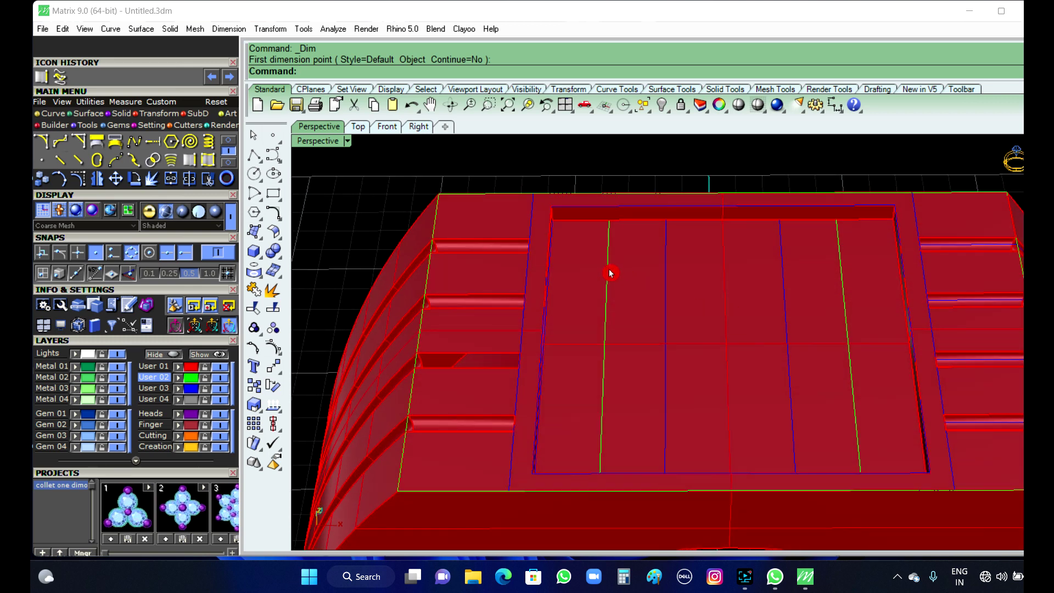
{"action": "left_click", "coordinate": [627, 284]}
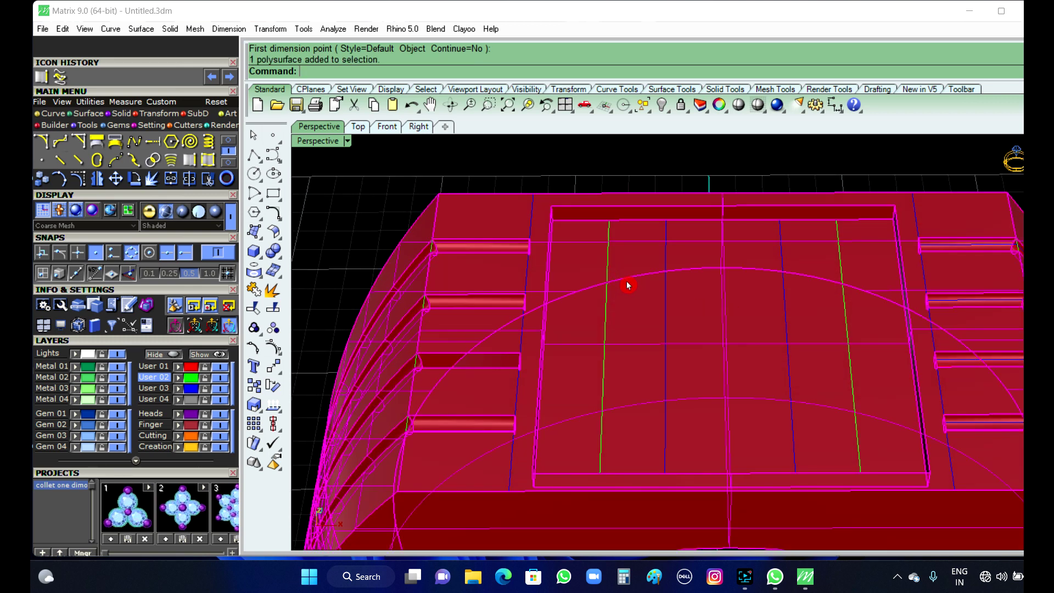
{"action": "left_click", "coordinate": [604, 173]}
{"action": "scroll", "coordinate": [693, 248], "scroll_direction": "down", "scroll_amount": 5}
{"action": "right_click_drag", "start_coordinate": [693, 251], "coordinate": [712, 287]}
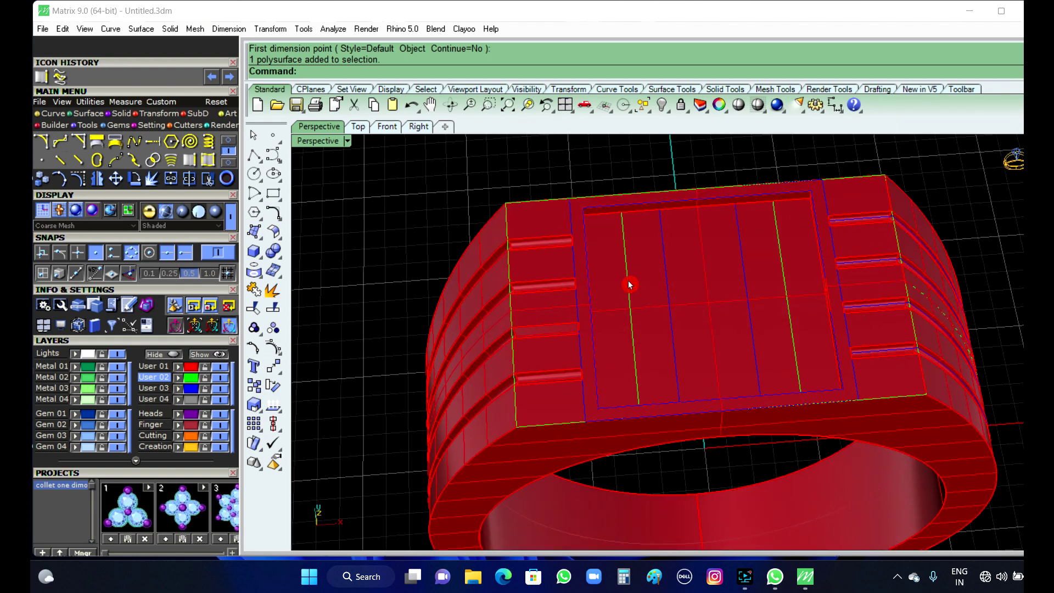
- Try a 2.8 mm gem at the midpoint of the left green guide line using Gem on Surface on the ring body, and delete it
{"action": "scroll", "coordinate": [636, 278], "scroll_direction": "up", "scroll_amount": 3}
{"action": "left_click", "coordinate": [649, 265]}
{"action": "scroll", "coordinate": [648, 265], "scroll_direction": "down", "scroll_amount": 3}
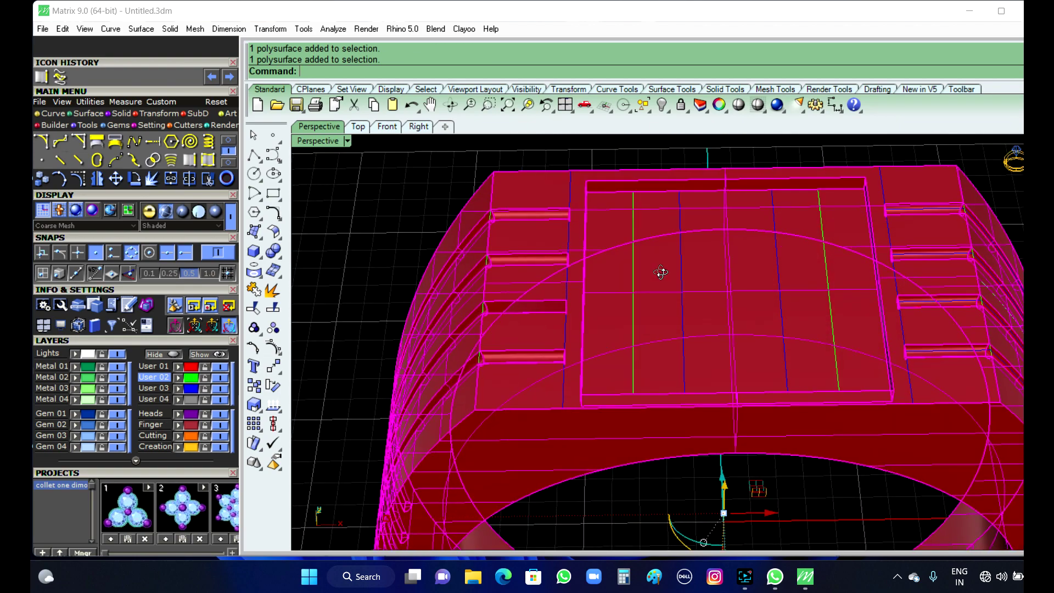
{"action": "left_click", "coordinate": [662, 283]}
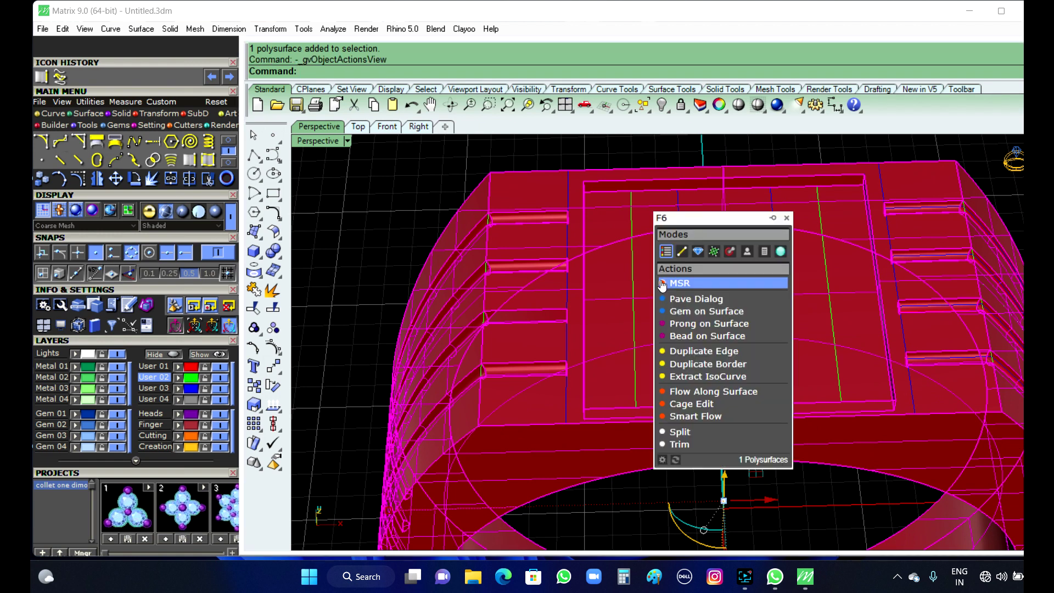
{"action": "left_click", "coordinate": [682, 312]}
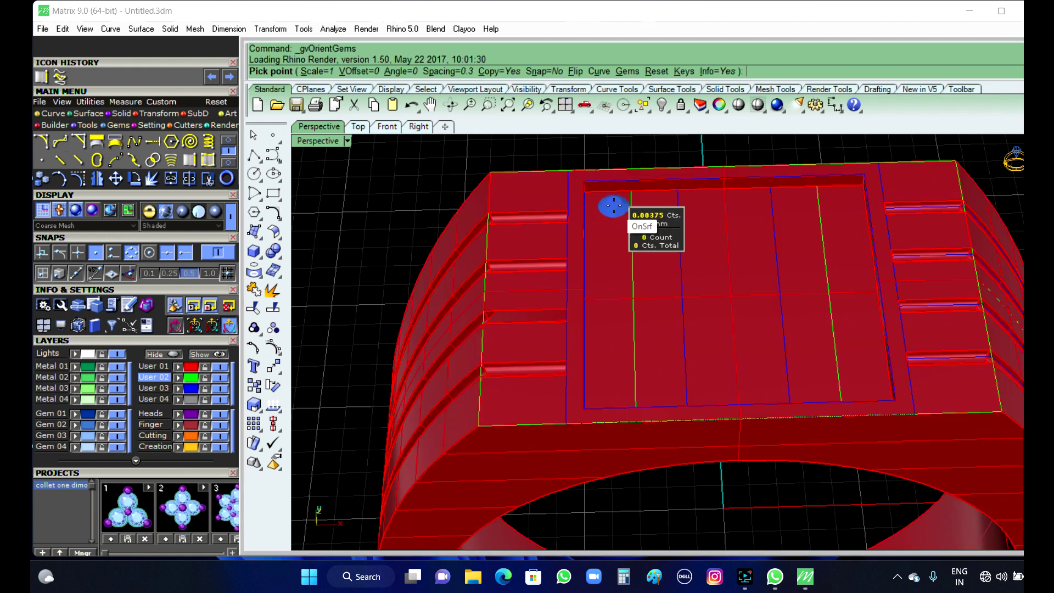
{"action": "scroll", "coordinate": [623, 228], "scroll_direction": "down", "scroll_amount": 3}
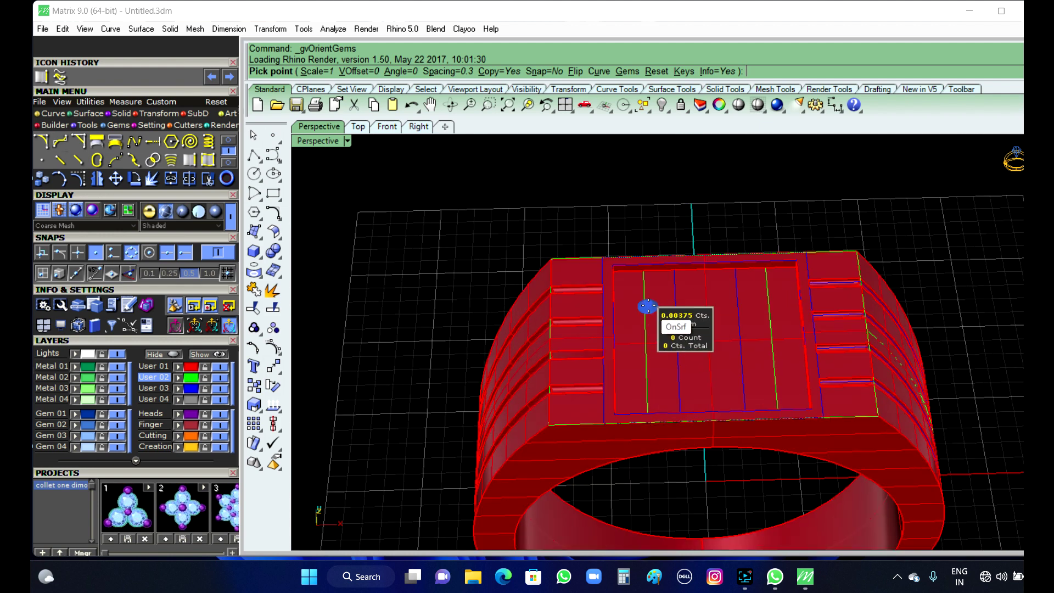
{"action": "scroll", "coordinate": [648, 306], "scroll_direction": "up", "scroll_amount": 6}
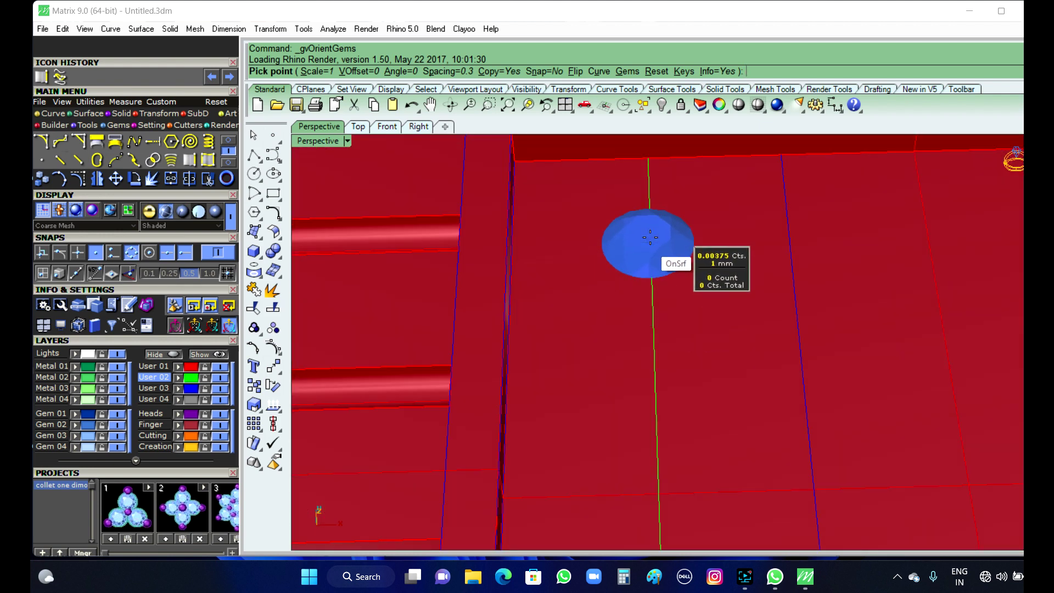
{"action": "left_click", "coordinate": [317, 71]}
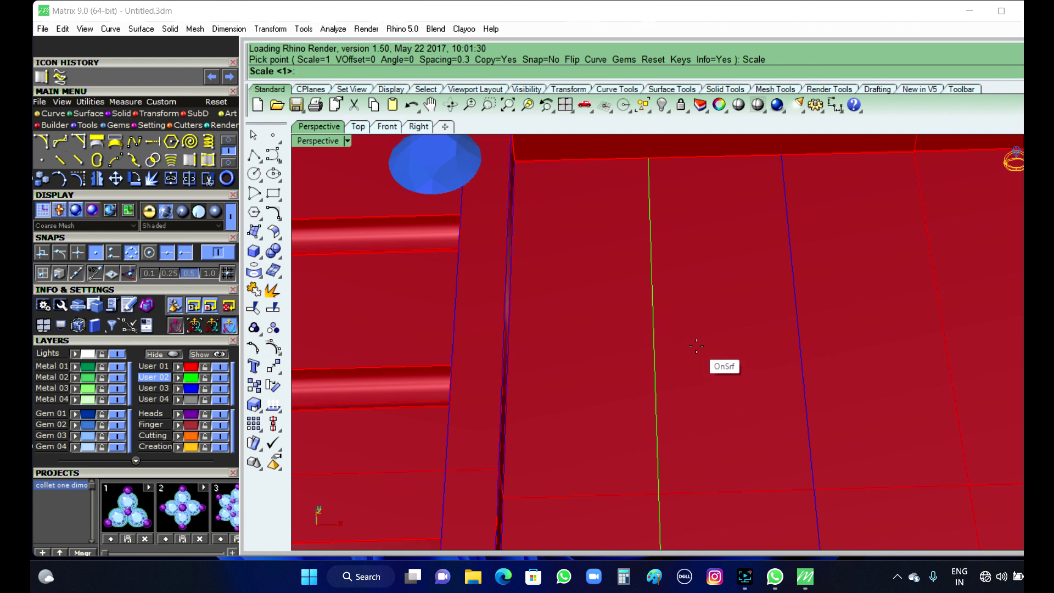
{"action": "key", "text": "Return"}
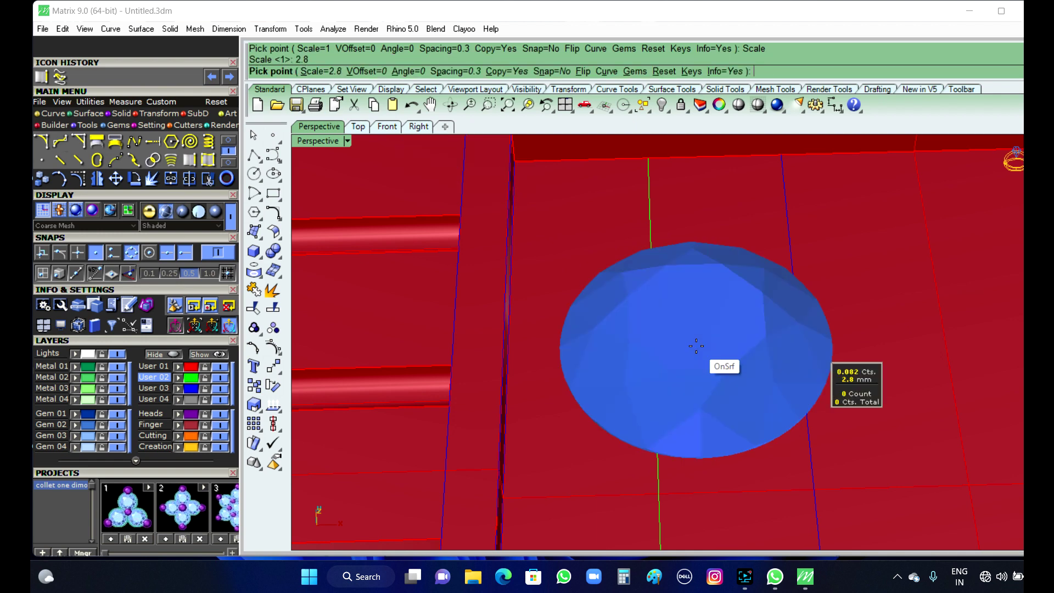
{"action": "scroll", "coordinate": [629, 298], "scroll_direction": "down", "scroll_amount": 4}
{"action": "scroll", "coordinate": [630, 298], "scroll_direction": "down", "scroll_amount": 2}
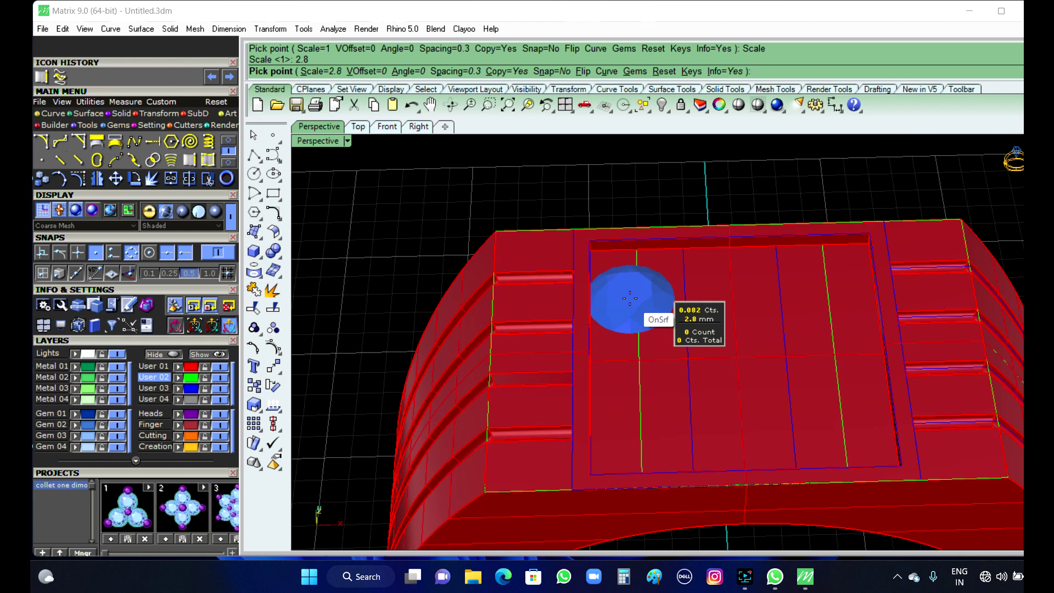
{"action": "scroll", "coordinate": [645, 365], "scroll_direction": "up", "scroll_amount": 2}
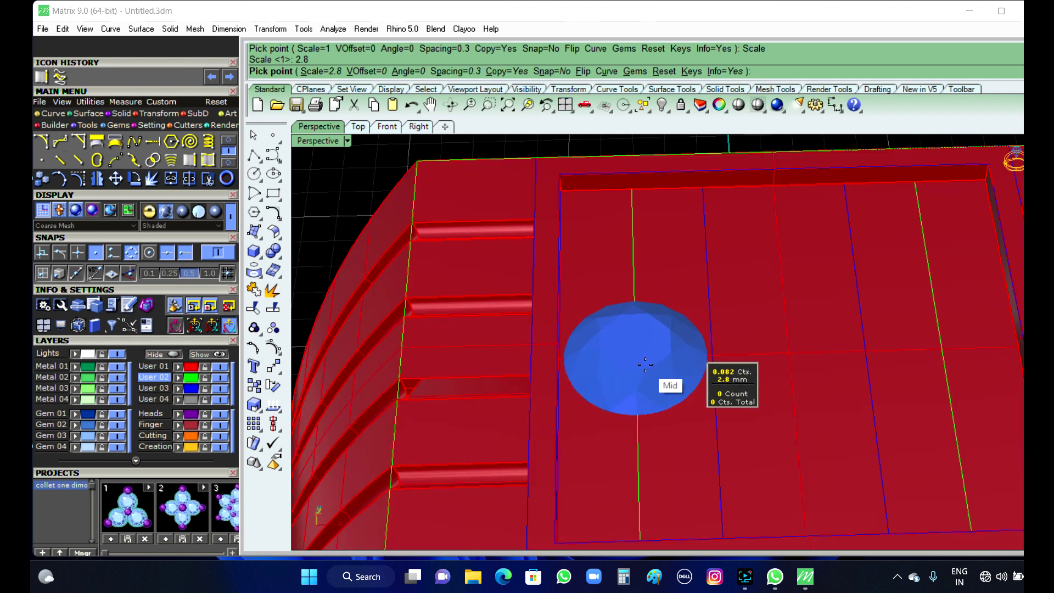
{"action": "left_click", "coordinate": [645, 364]}
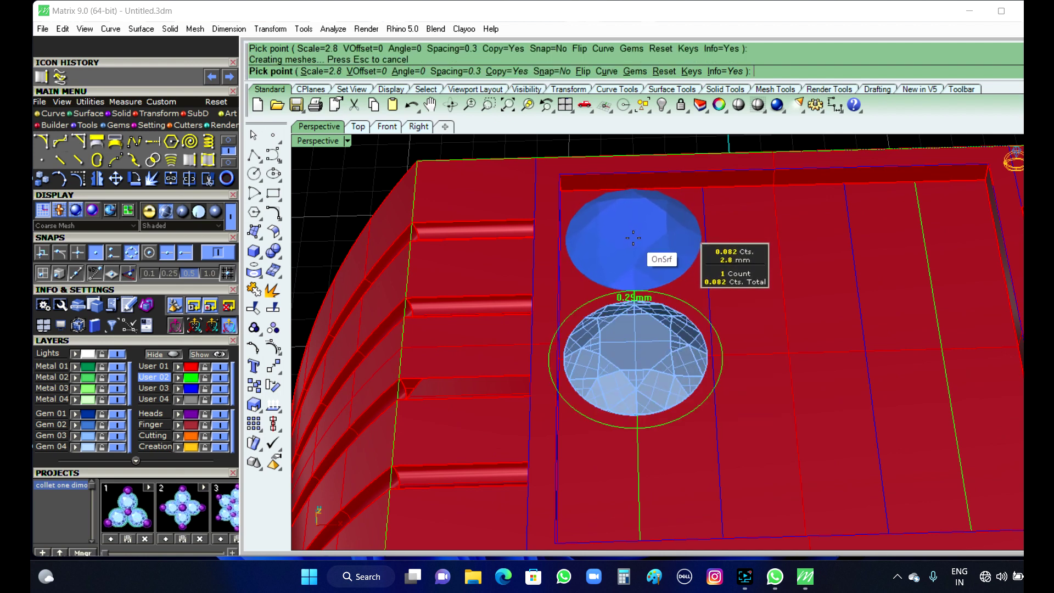
{"action": "key", "text": "Return"}
{"action": "left_click", "coordinate": [641, 361]}
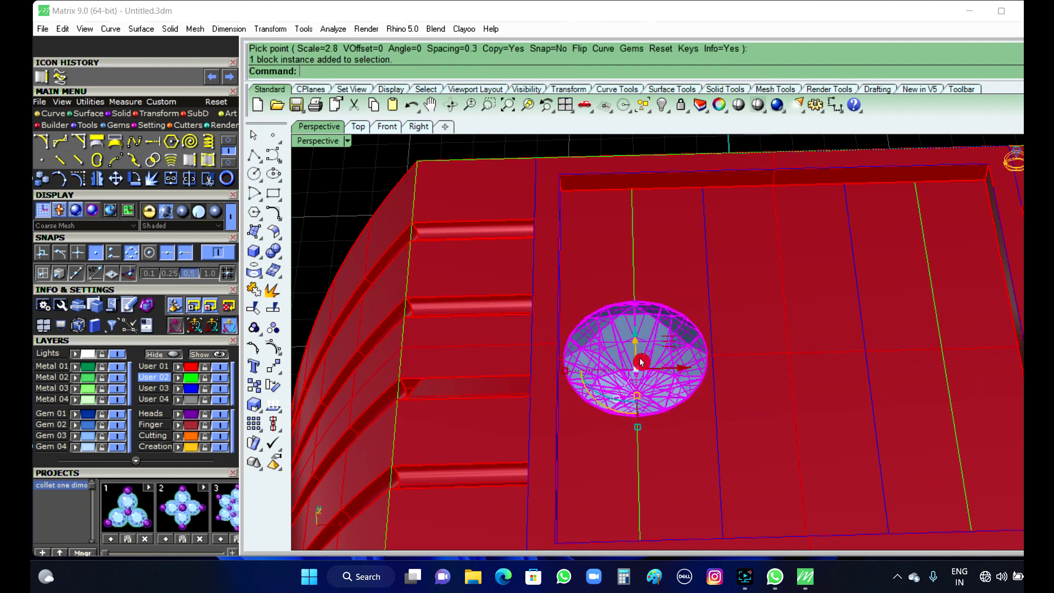
{"action": "key", "text": "Delete"}
- Place a 2.5 mm gem at the midpoint of the left green guide line with Gem on Surface, using a stone spacing of 0.15
{"action": "left_click", "coordinate": [648, 329]}
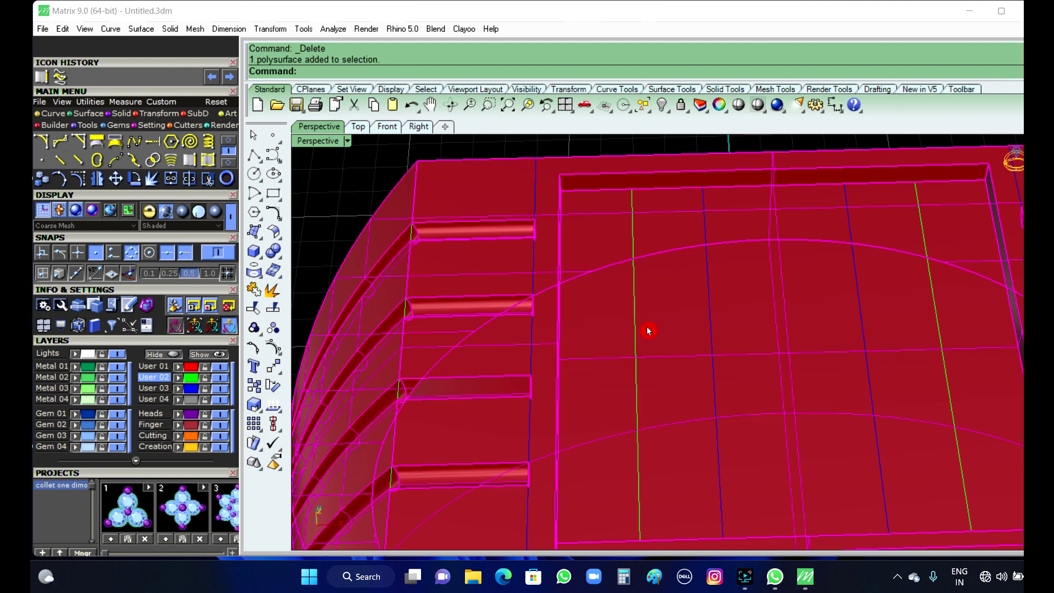
{"action": "key", "text": "F6"}
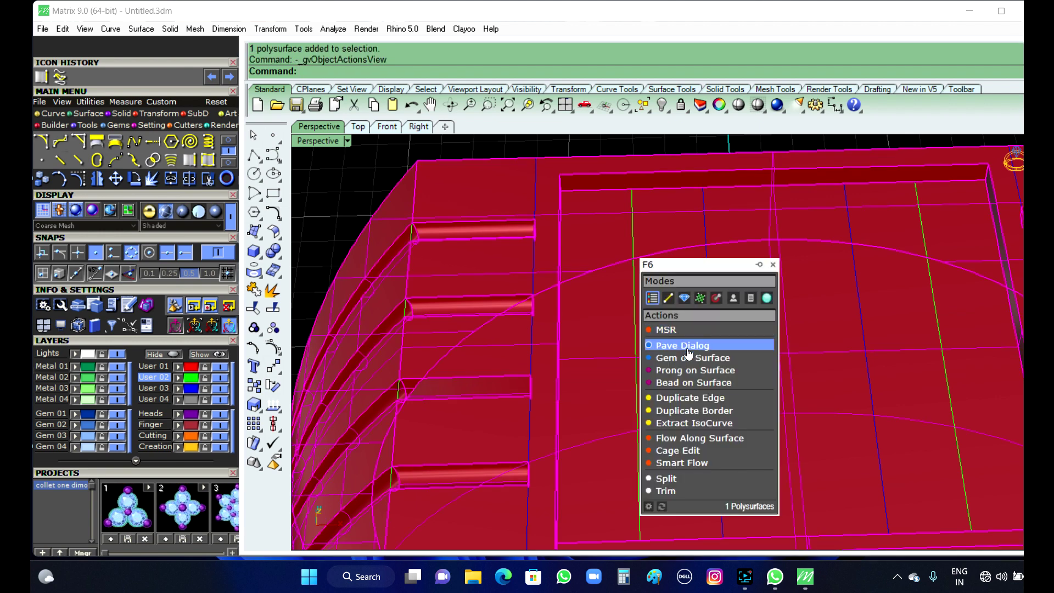
{"action": "left_click", "coordinate": [692, 357]}
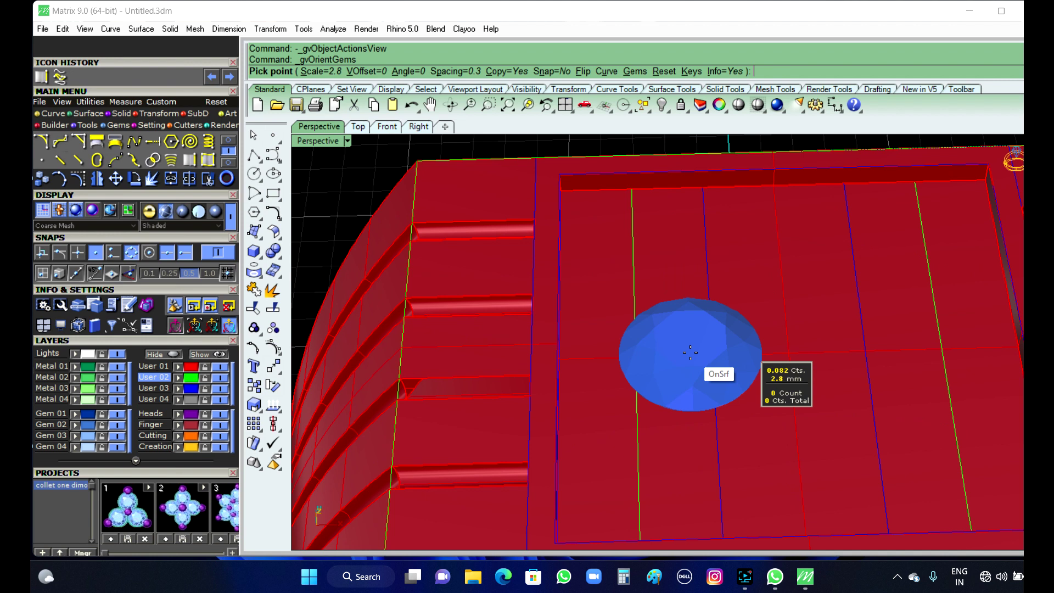
{"action": "key", "text": "Right"}
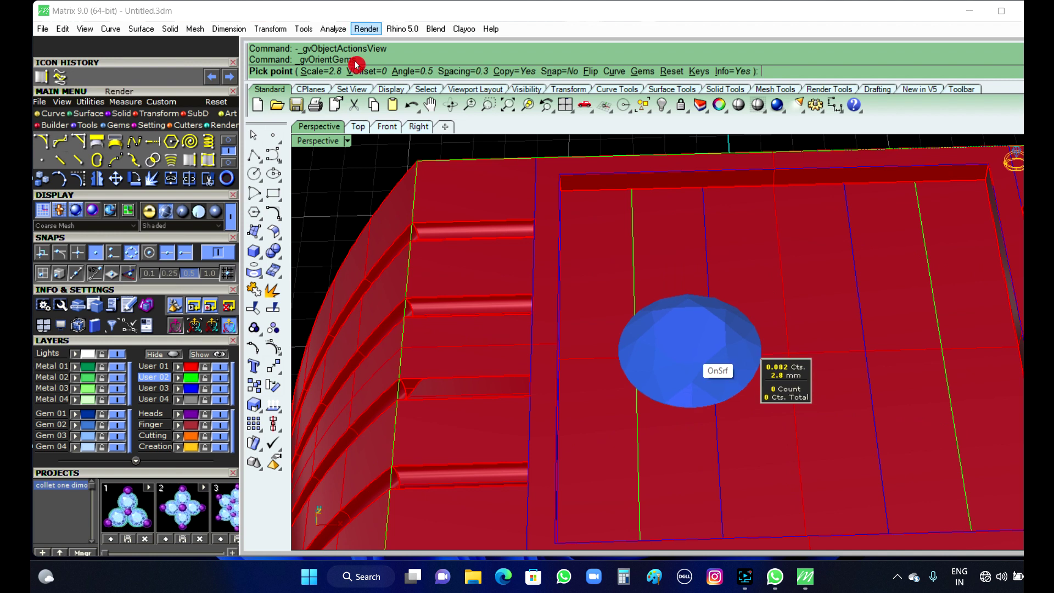
{"action": "left_click", "coordinate": [330, 71]}
{"action": "type", "text": "2."}
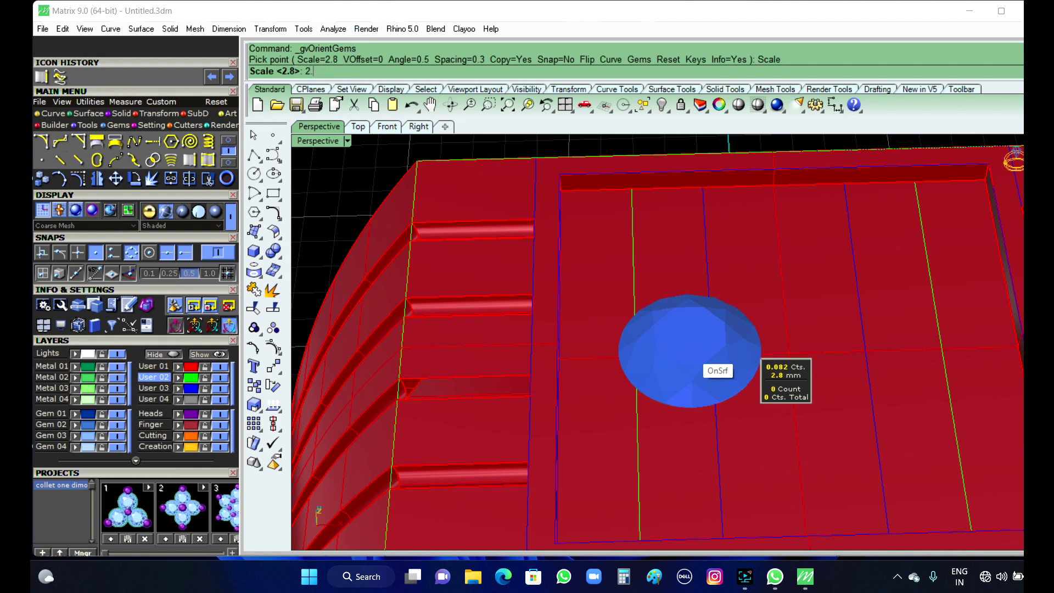
{"action": "type", "text": "5"}
{"action": "key", "text": "Return"}
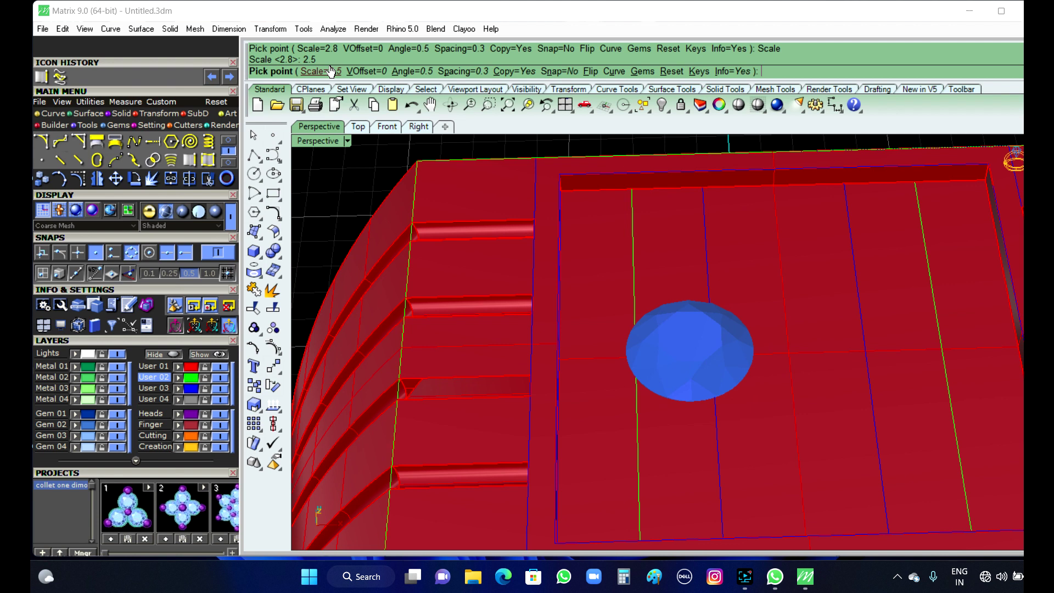
{"action": "left_click", "coordinate": [463, 72]}
{"action": "type", "text": ".15"}
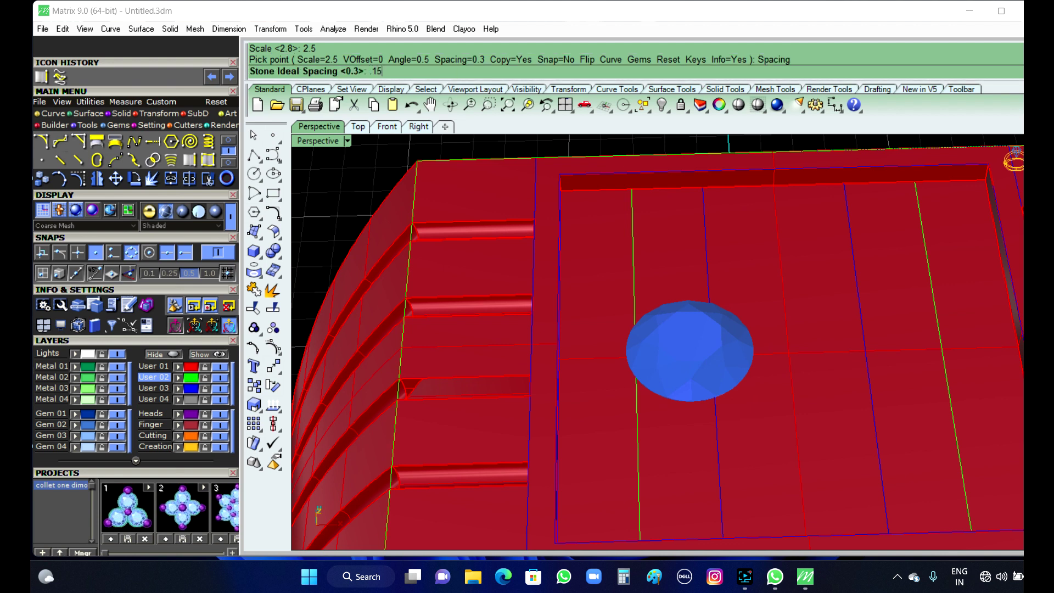
{"action": "key", "text": "Return"}
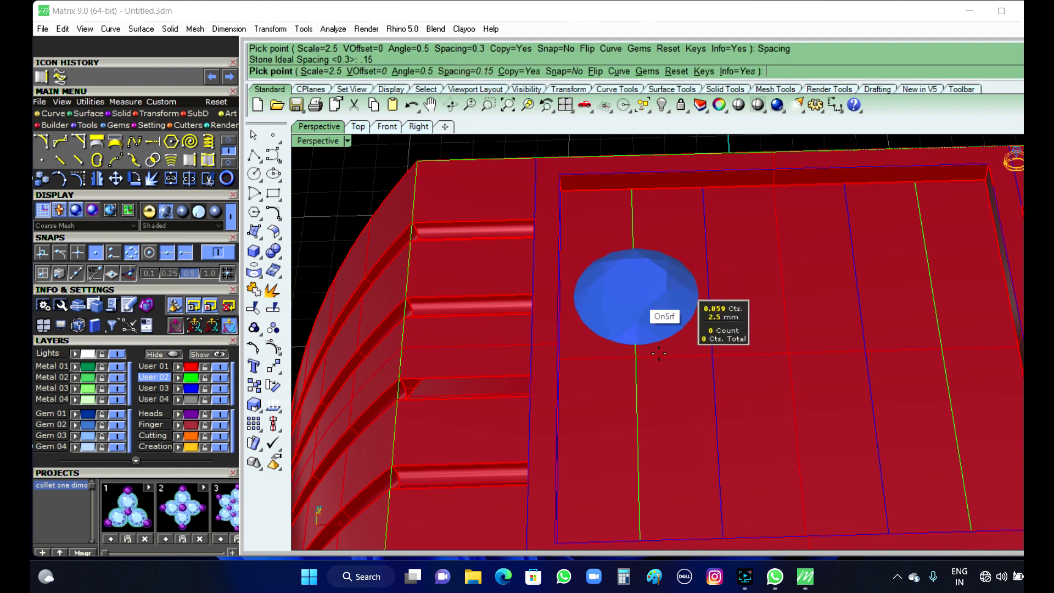
{"action": "scroll", "coordinate": [638, 364], "scroll_direction": "up", "scroll_amount": 2}
{"action": "scroll", "coordinate": [638, 364], "scroll_direction": "up", "scroll_amount": 1}
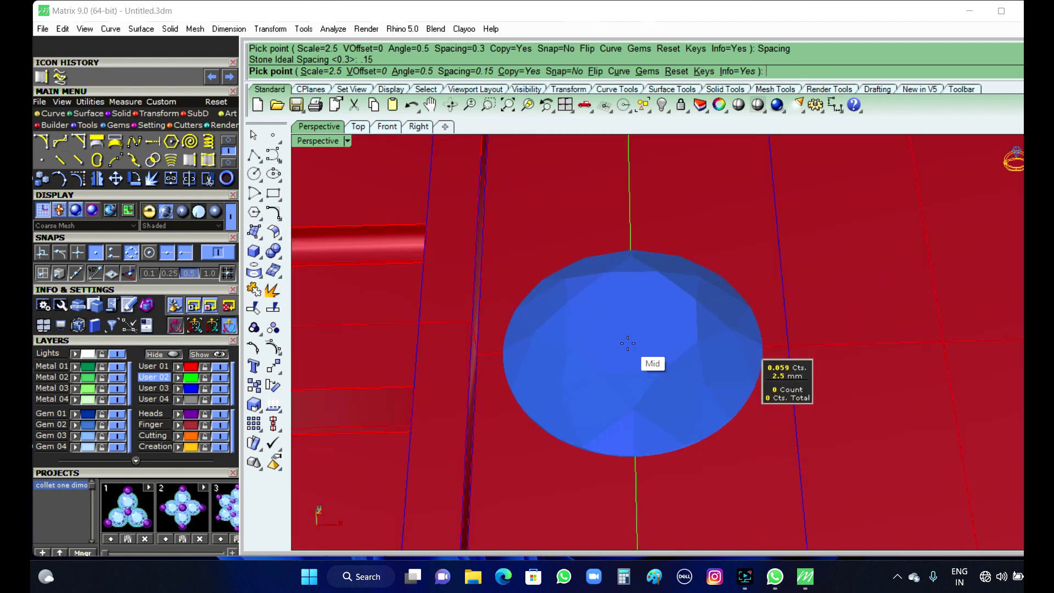
{"action": "left_click", "coordinate": [627, 344]}
- Place two more 2.5 mm gems on the left green guide line, above and below the middle gem with gaps of about 0.3 mm
{"action": "scroll", "coordinate": [627, 344], "scroll_direction": "down", "scroll_amount": 2}
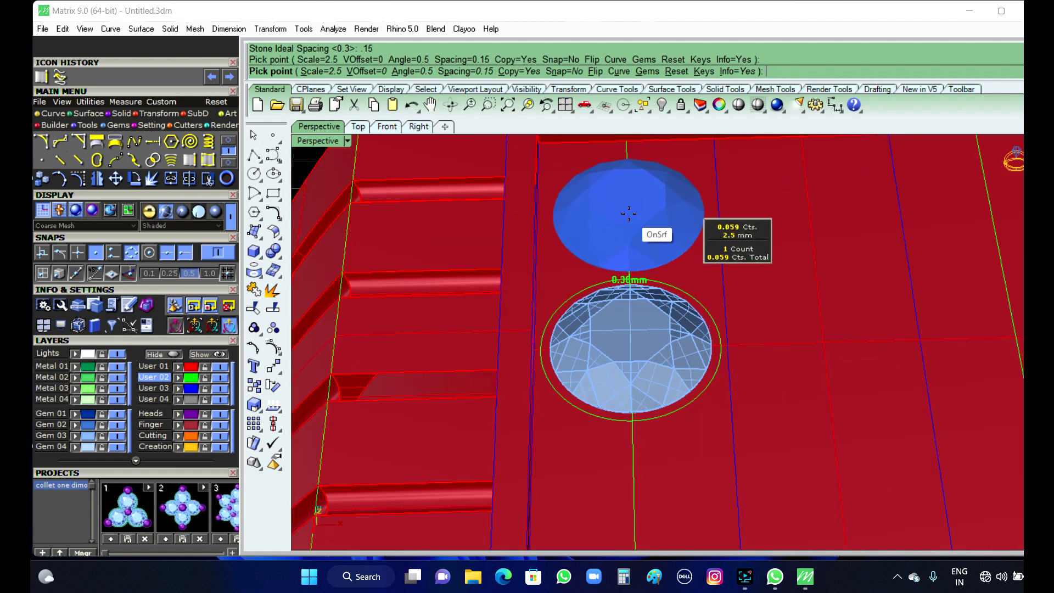
{"action": "scroll", "coordinate": [629, 216], "scroll_direction": "up", "scroll_amount": 1}
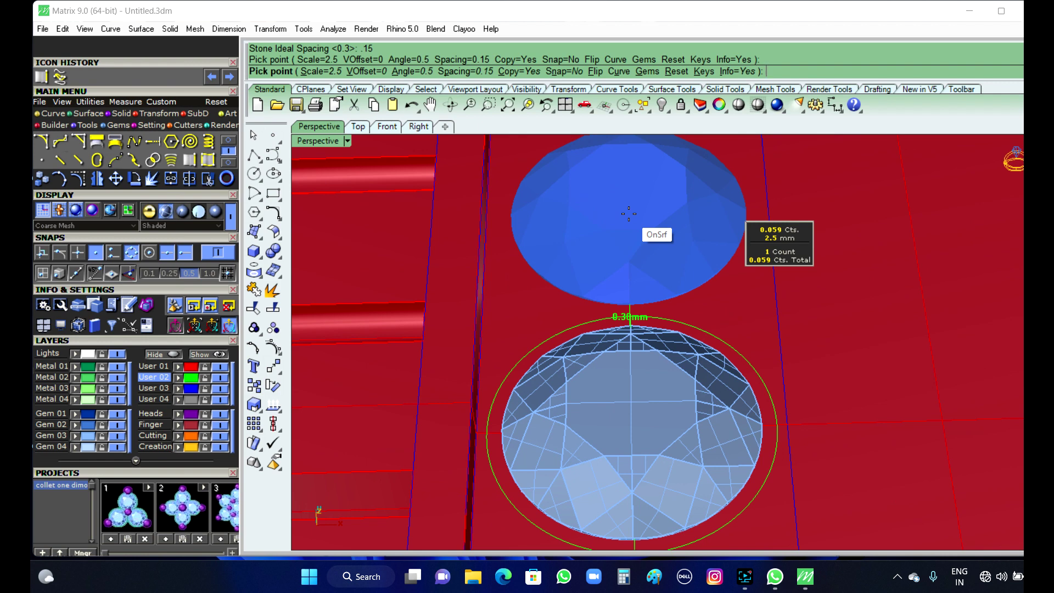
{"action": "left_click", "coordinate": [629, 214]}
{"action": "scroll", "coordinate": [628, 213], "scroll_direction": "down", "scroll_amount": 3}
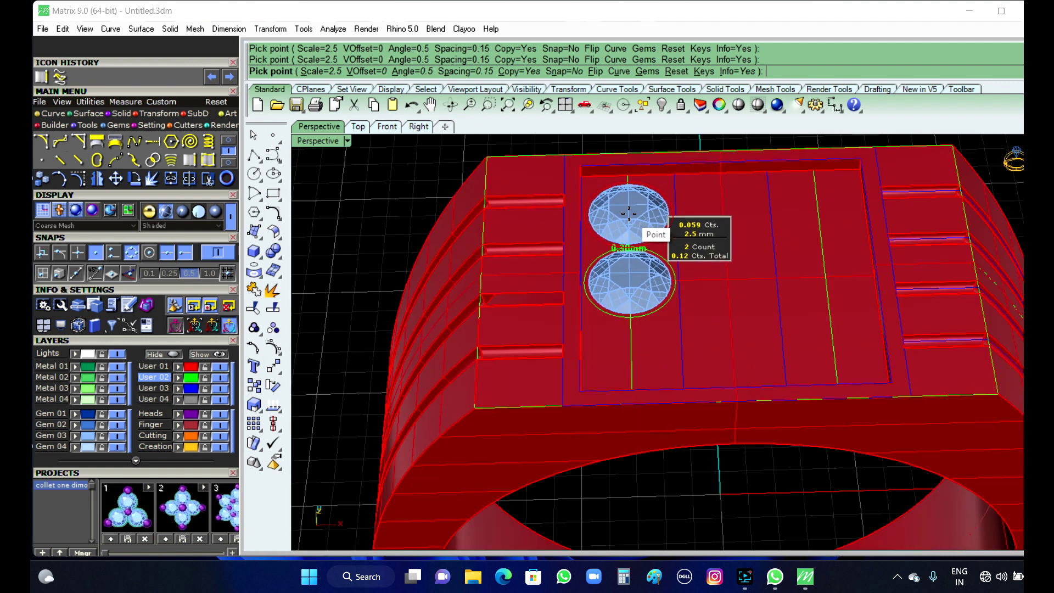
{"action": "scroll", "coordinate": [632, 328], "scroll_direction": "up", "scroll_amount": 5}
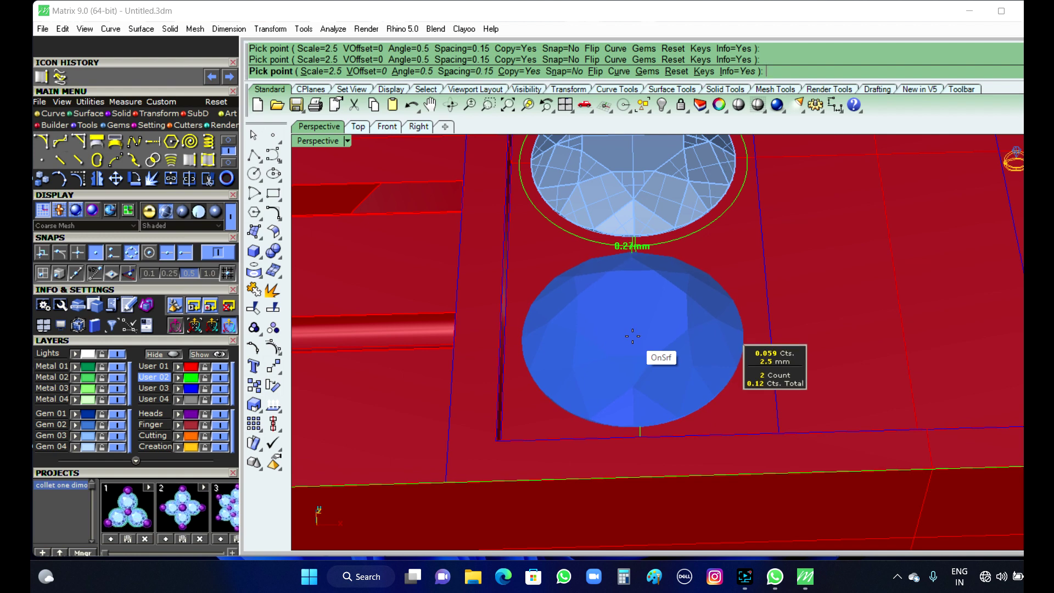
{"action": "left_click", "coordinate": [632, 336]}
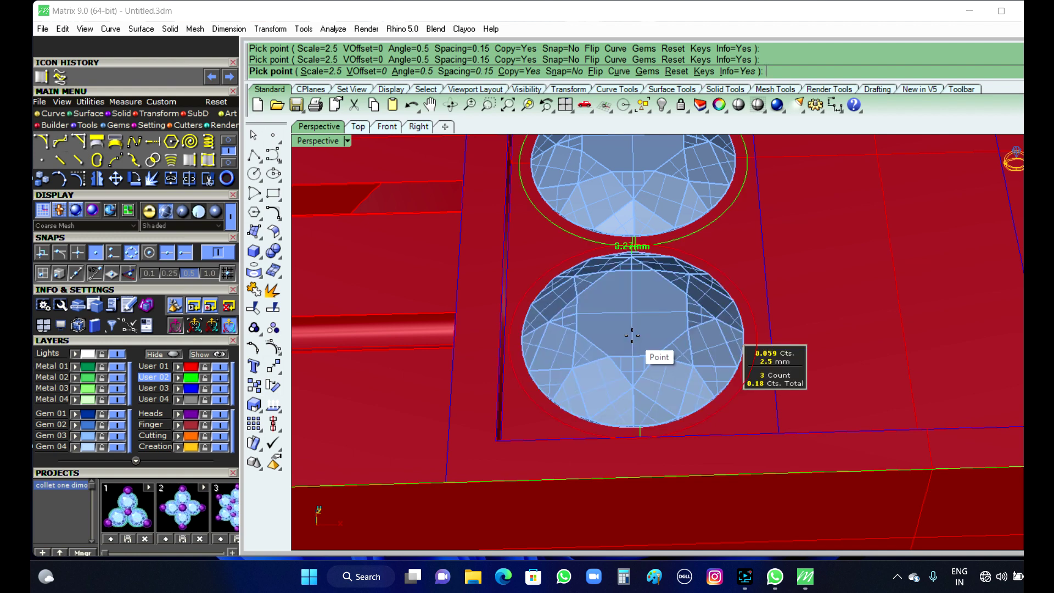
{"action": "scroll", "coordinate": [632, 336], "scroll_direction": "down", "scroll_amount": 8}
{"action": "right_click", "coordinate": [632, 336]}
{"action": "scroll", "coordinate": [632, 337], "scroll_direction": "down", "scroll_amount": 5}
{"action": "right_click_drag", "start_coordinate": [670, 340], "coordinate": [668, 358]}
{"action": "scroll", "coordinate": [661, 251], "scroll_direction": "up", "scroll_amount": 2}
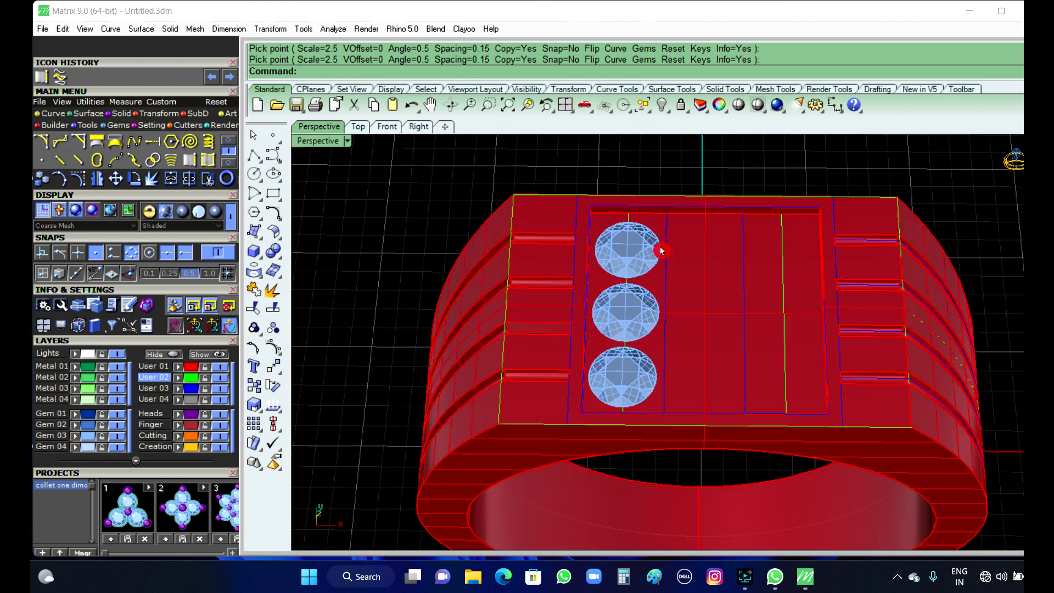
- Group the three gems on the left green guide line and clear the selection
{"action": "scroll", "coordinate": [661, 250], "scroll_direction": "up", "scroll_amount": 2}
{"action": "left_click", "coordinate": [643, 242]}
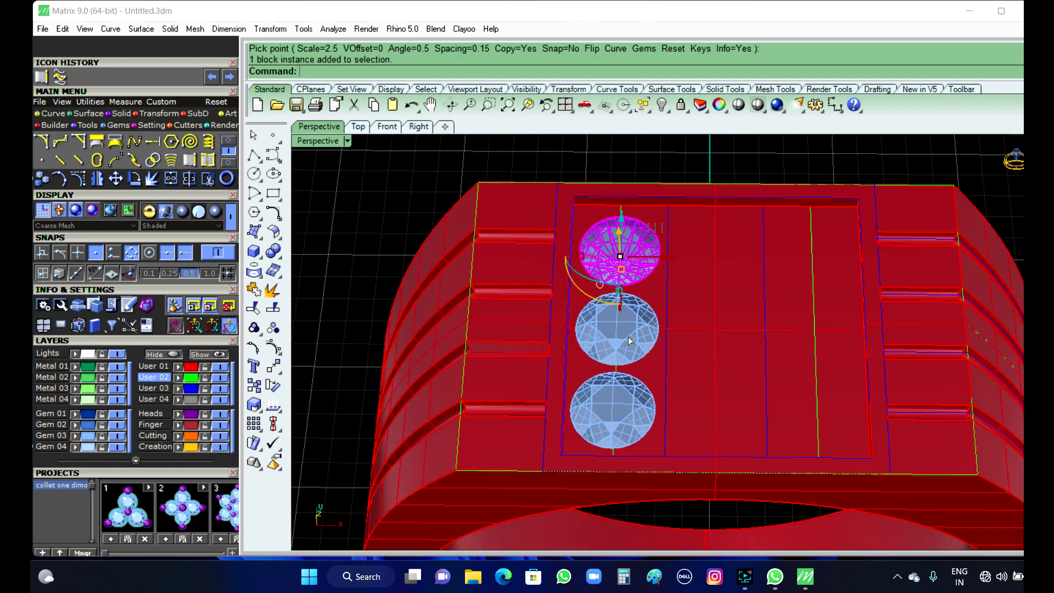
{"action": "left_click", "coordinate": [628, 337], "text": "shift"}
{"action": "left_click", "coordinate": [637, 413], "text": "shift"}
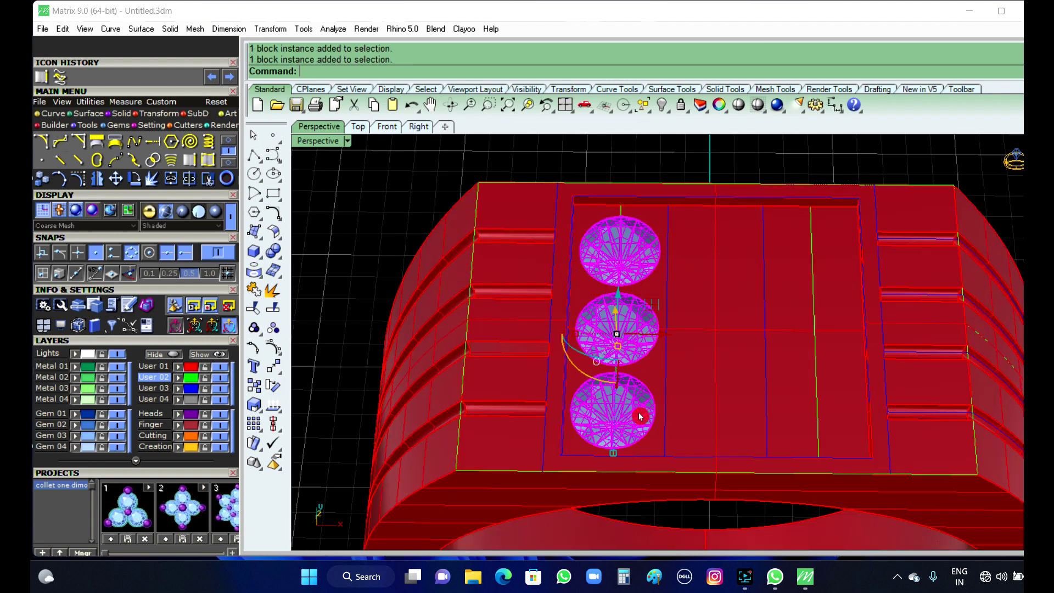
{"action": "left_click", "coordinate": [273, 330]}
{"action": "key", "text": "Escape"}
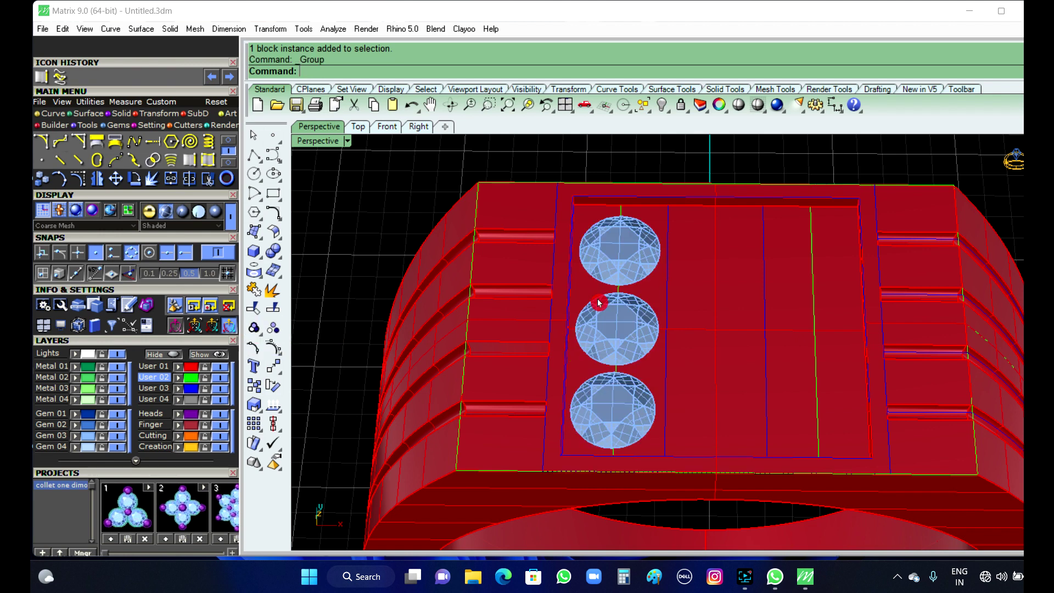
- Copy the three-gem group on the left green guide line, paste it in place, and clear the selection
{"action": "left_click", "coordinate": [598, 302]}
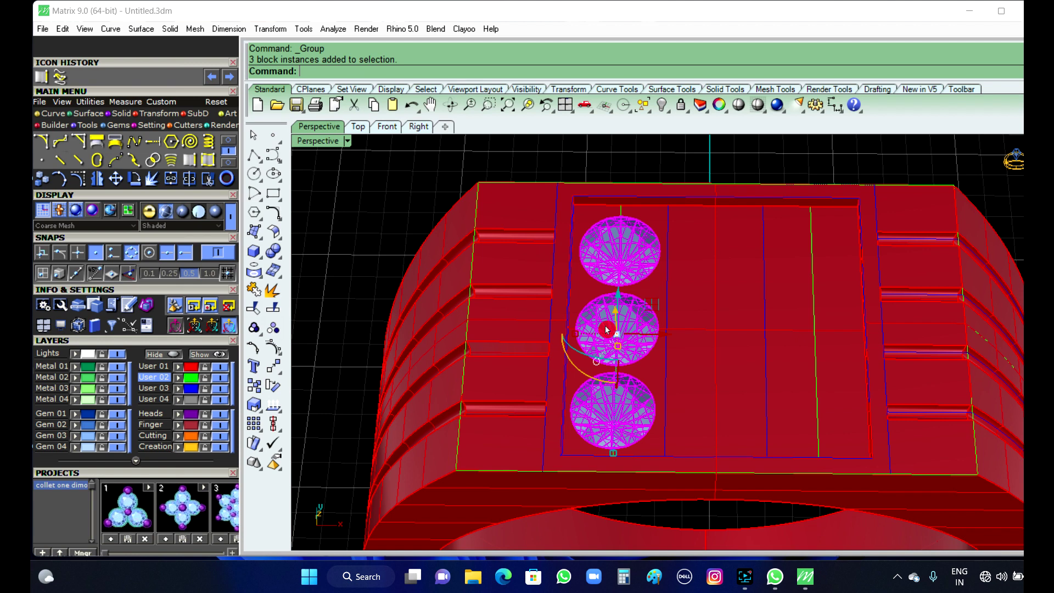
{"action": "key", "text": "ctrl+c"}
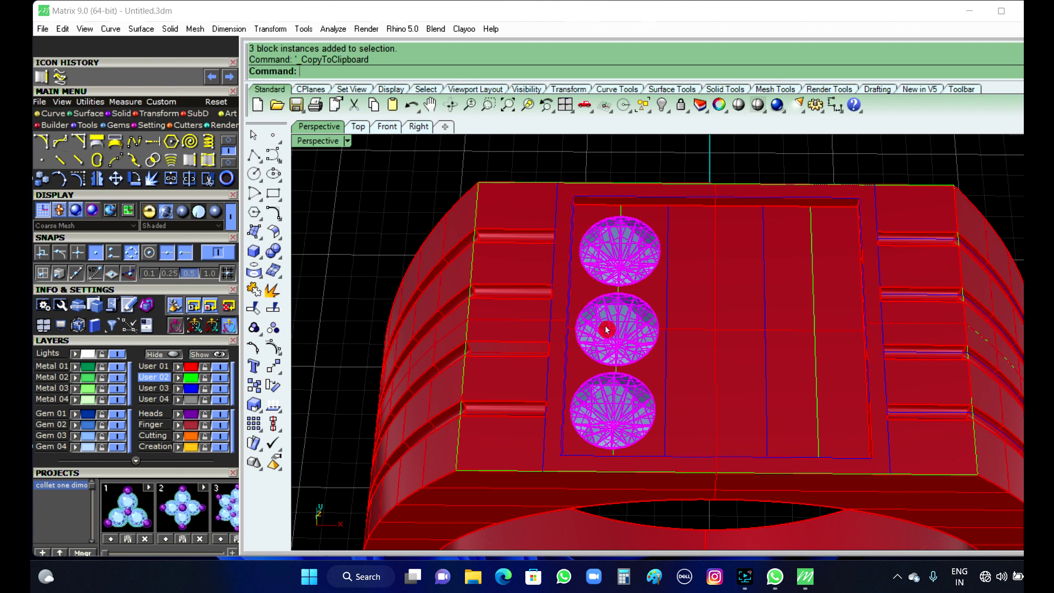
{"action": "key", "text": "ctrl+v"}
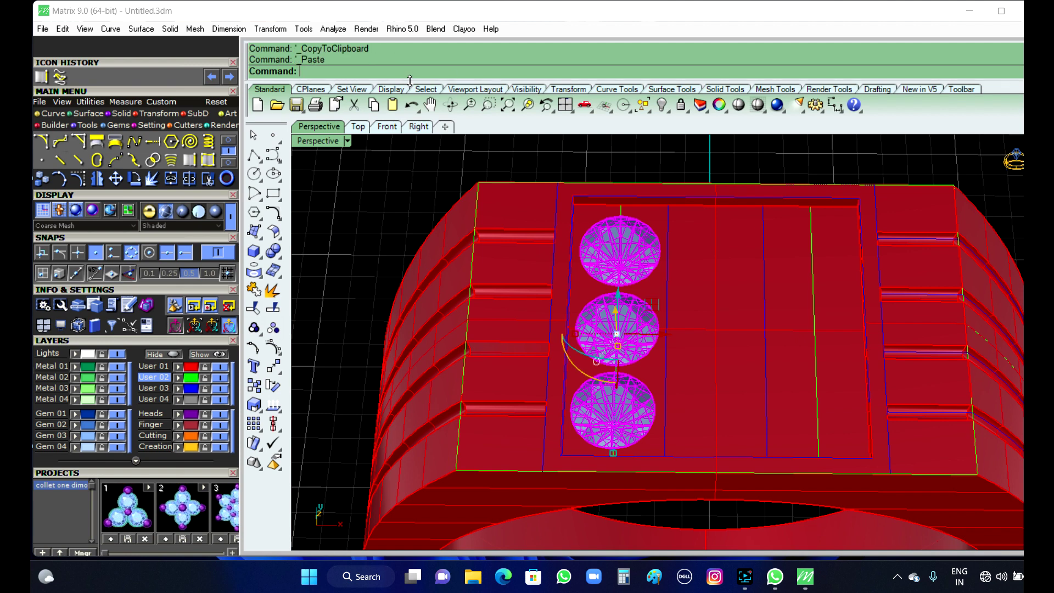
{"action": "left_click", "coordinate": [365, 236]}
{"action": "scroll", "coordinate": [666, 378], "scroll_direction": "down", "scroll_amount": 3}
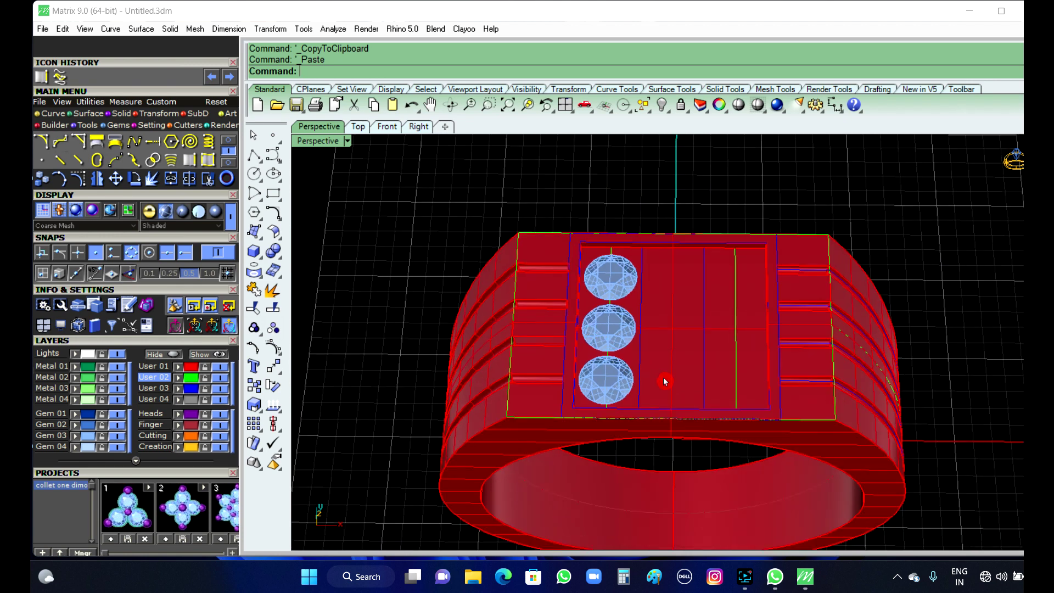
- Move one of the two overlapping gem groups from its topmost point straight across to the ring's vertical centre line, and deselect it
{"action": "scroll", "coordinate": [662, 367], "scroll_direction": "up", "scroll_amount": 5}
{"action": "left_click", "coordinate": [548, 311]}
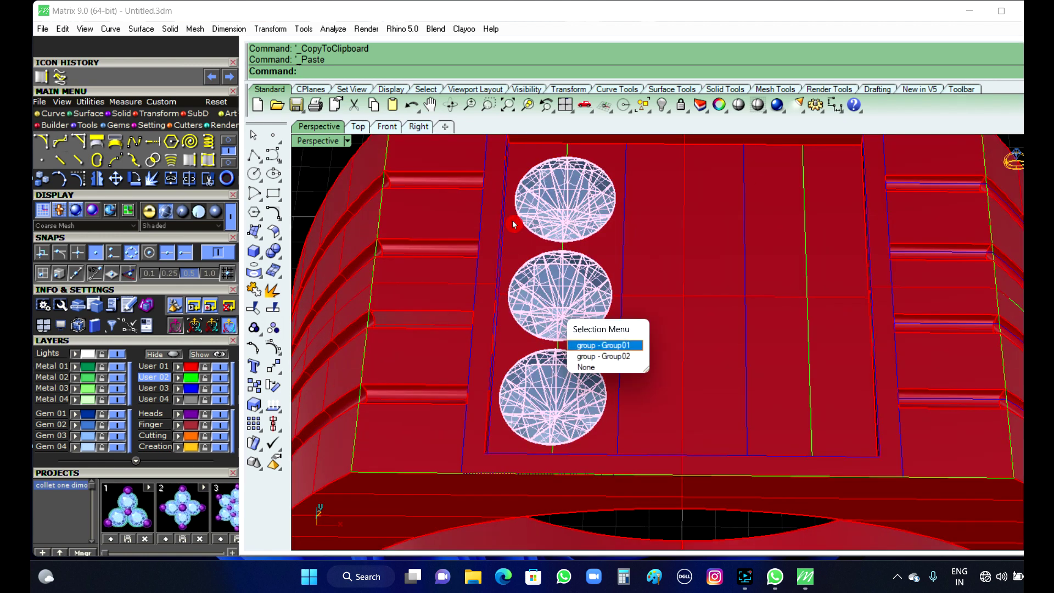
{"action": "left_click", "coordinate": [628, 346]}
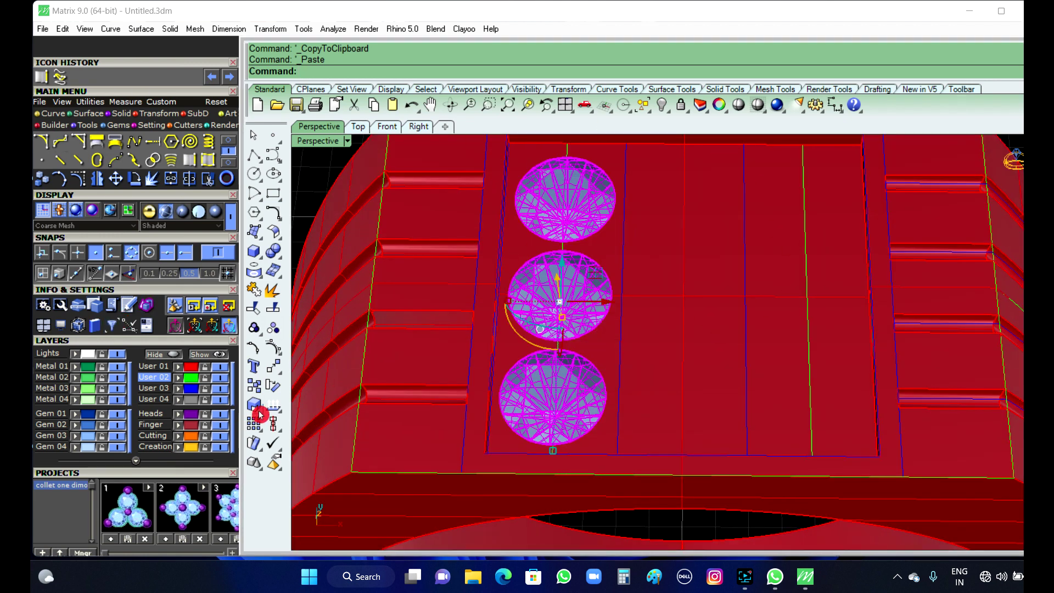
{"action": "left_click", "coordinate": [277, 370]}
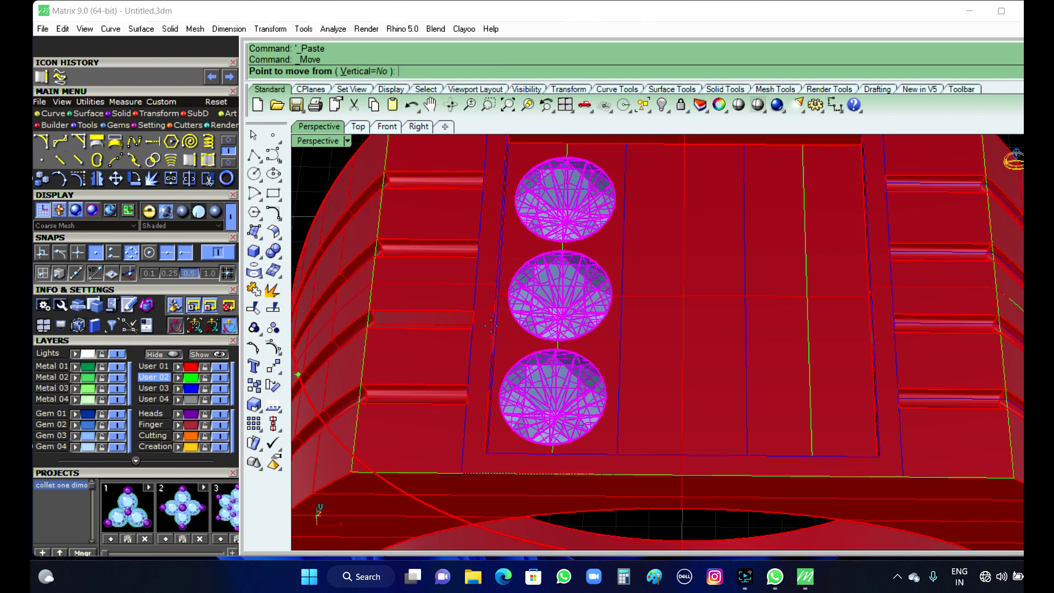
{"action": "left_click", "coordinate": [567, 156]}
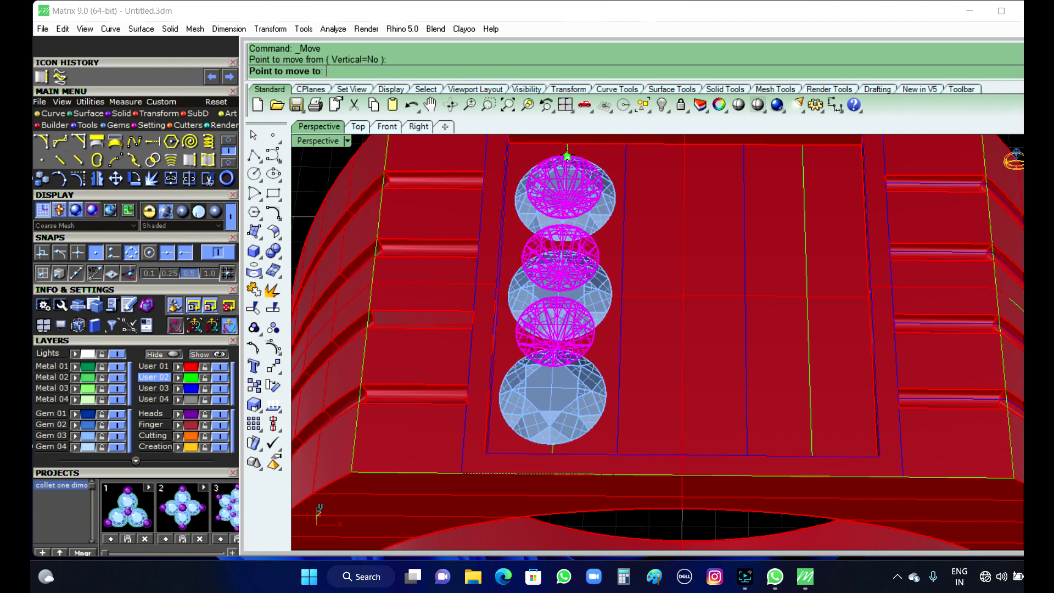
{"action": "scroll", "coordinate": [682, 157], "scroll_direction": "down", "scroll_amount": 3}
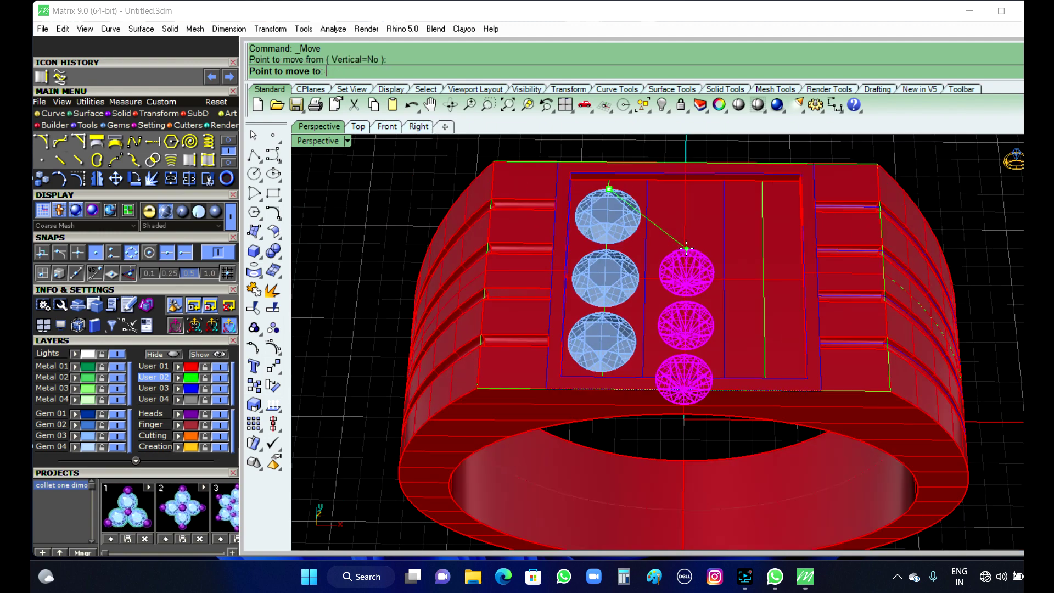
{"action": "scroll", "coordinate": [674, 194], "scroll_direction": "up", "scroll_amount": 6}
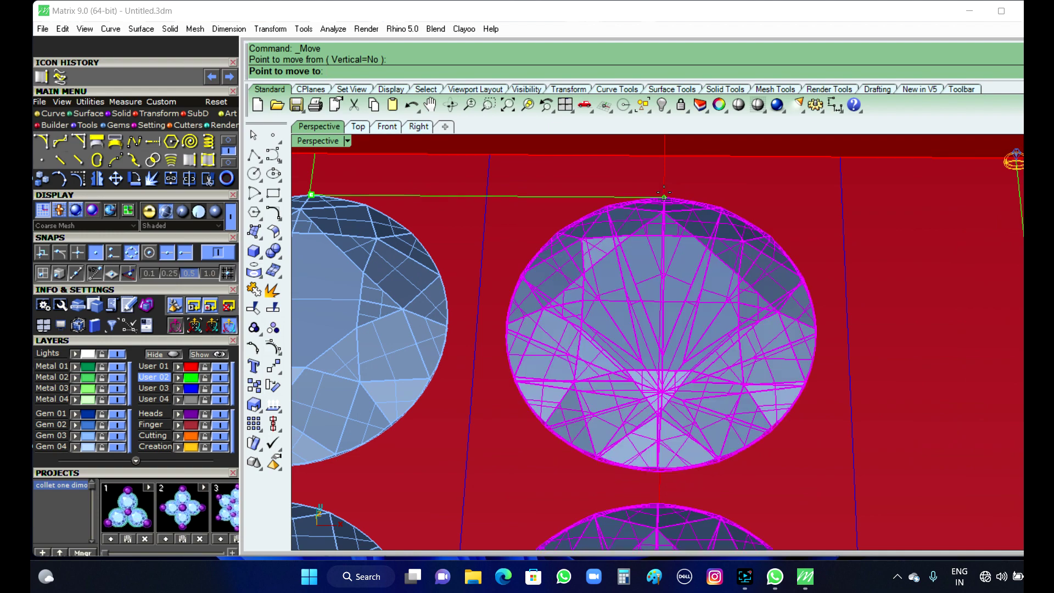
{"action": "left_click", "coordinate": [664, 193]}
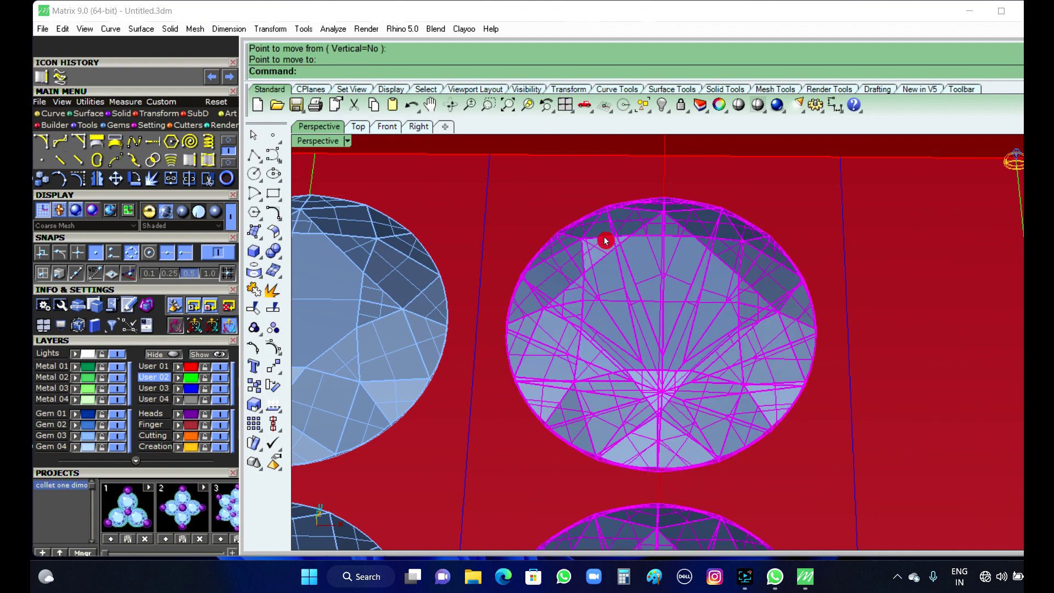
{"action": "scroll", "coordinate": [601, 240], "scroll_direction": "down", "scroll_amount": 3}
{"action": "scroll", "coordinate": [527, 270], "scroll_direction": "down", "scroll_amount": 2}
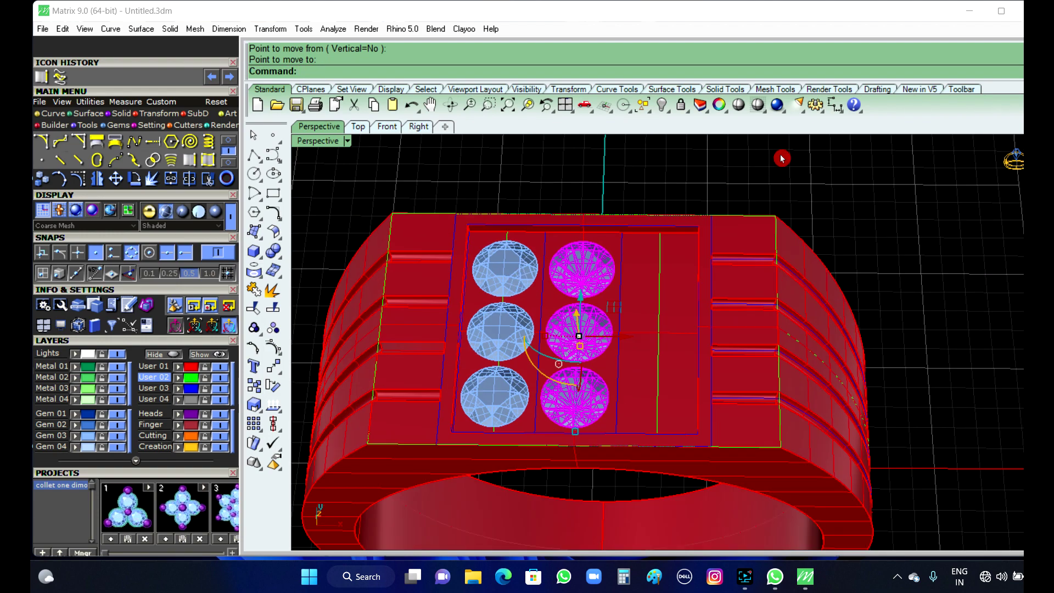
{"action": "key", "text": "Escape"}
{"action": "scroll", "coordinate": [561, 336], "scroll_direction": "down", "scroll_amount": 5}
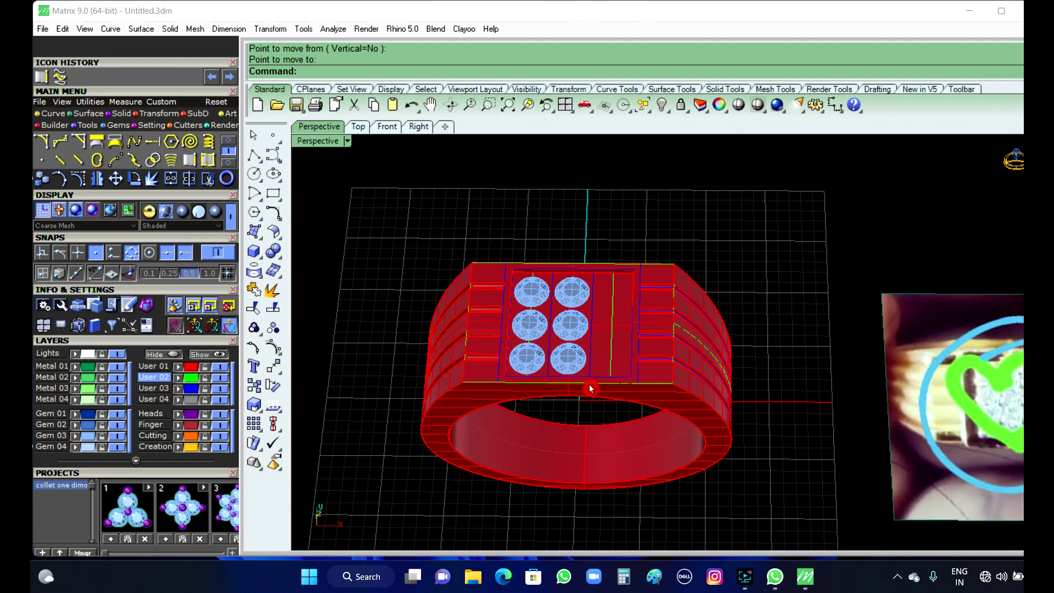
- Start Prong on Surface on the ring body polysurface and set the prong diameter to 0.7
{"action": "mouse_move", "coordinate": [591, 388]}
{"action": "right_mouse_down"}
{"action": "mouse_move", "coordinate": [592, 325]}
{"action": "mouse_move", "coordinate": [590, 405]}
{"action": "right_mouse_up"}
{"action": "scroll", "coordinate": [523, 331], "scroll_direction": "up", "scroll_amount": 3}
{"action": "scroll", "coordinate": [525, 331], "scroll_direction": "up", "scroll_amount": 2}
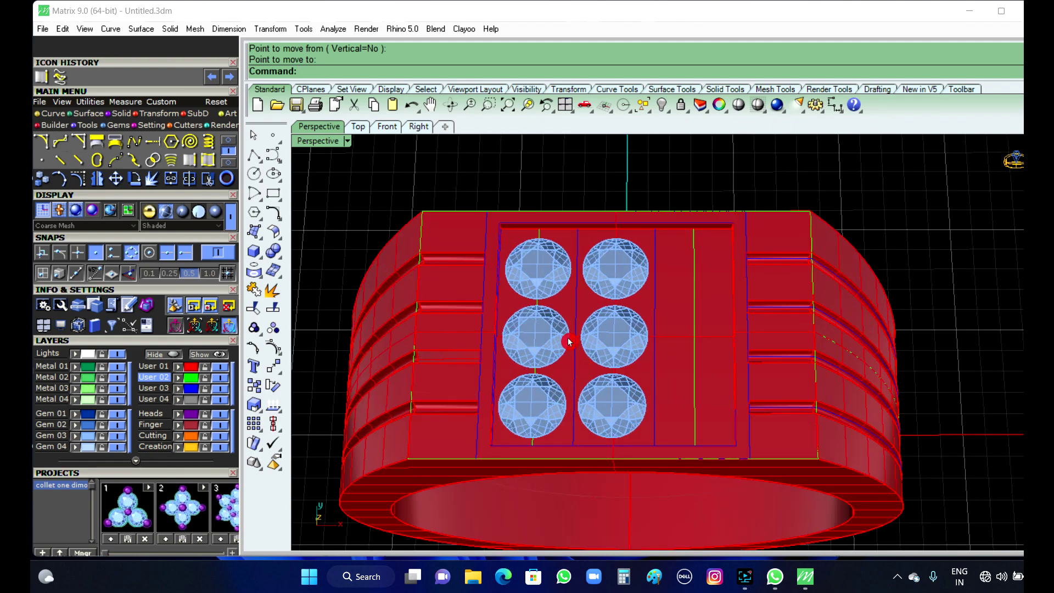
{"action": "left_click", "coordinate": [588, 303]}
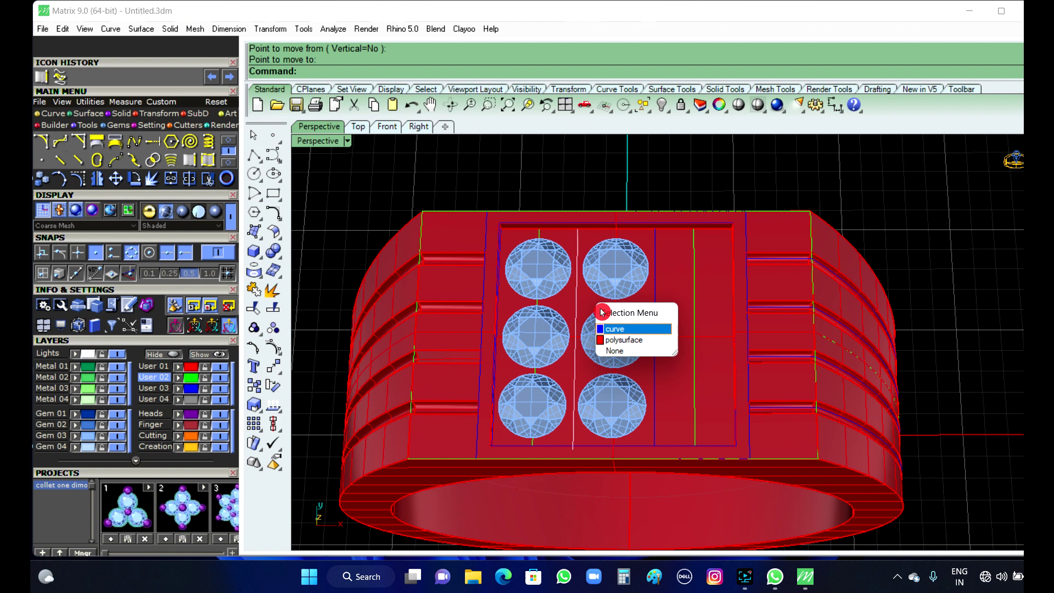
{"action": "left_click", "coordinate": [631, 341]}
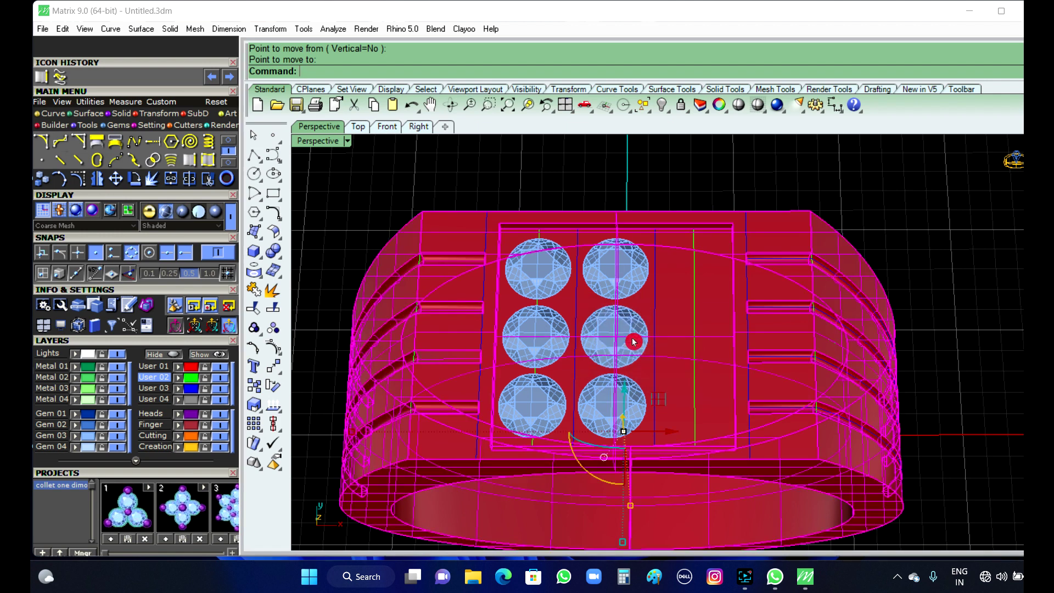
{"action": "key", "text": "F6"}
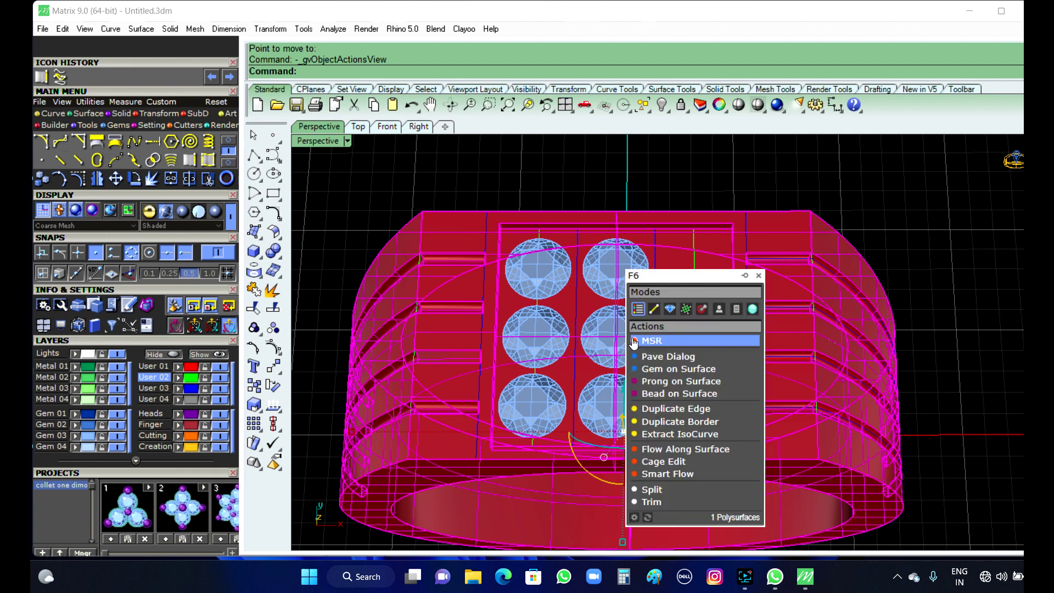
{"action": "left_click", "coordinate": [680, 381]}
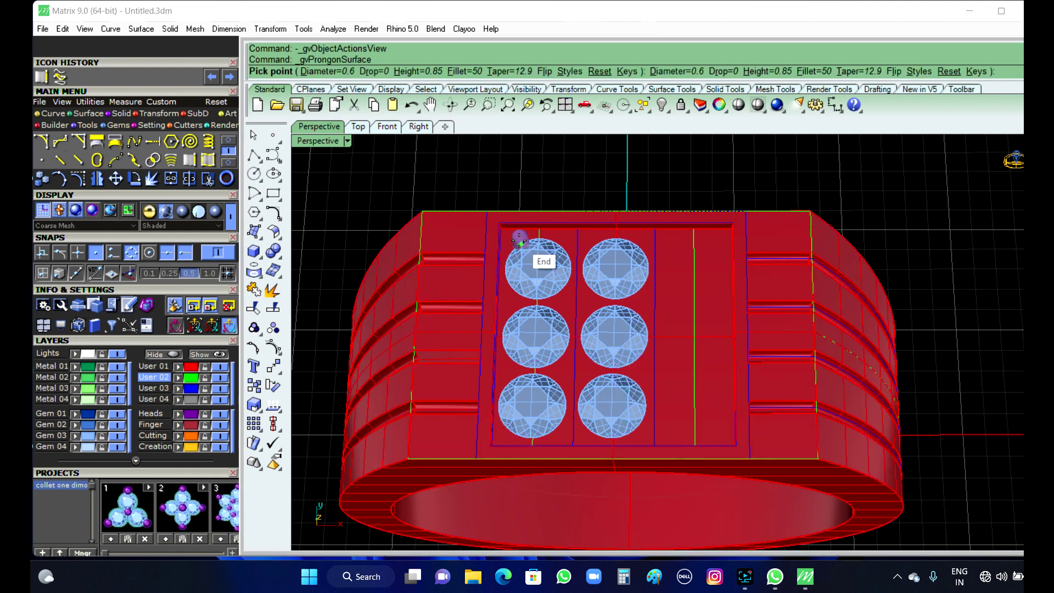
{"action": "scroll", "coordinate": [519, 240], "scroll_direction": "up", "scroll_amount": 5}
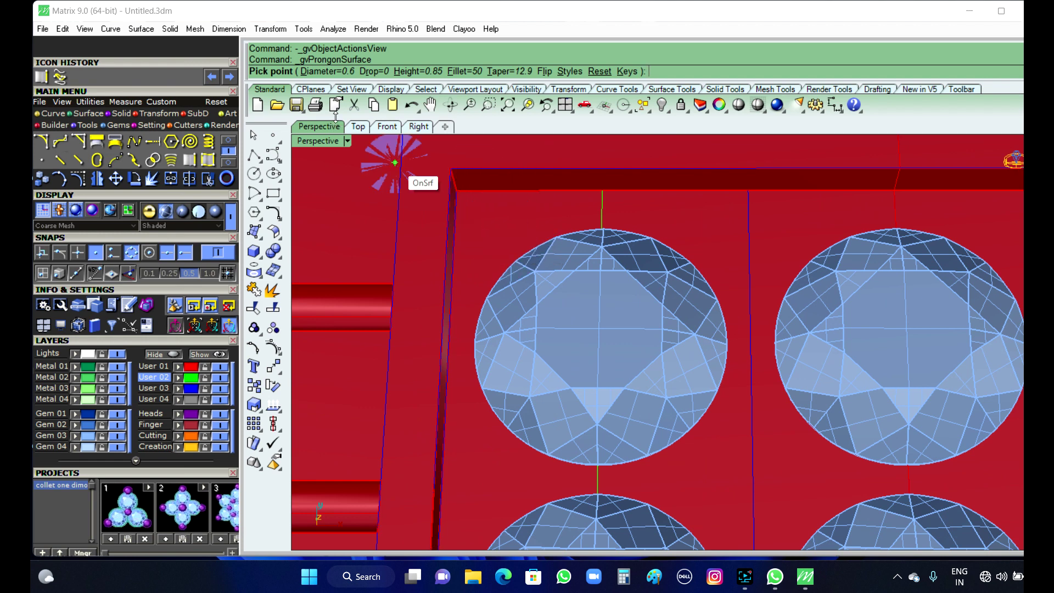
{"action": "left_click", "coordinate": [330, 71]}
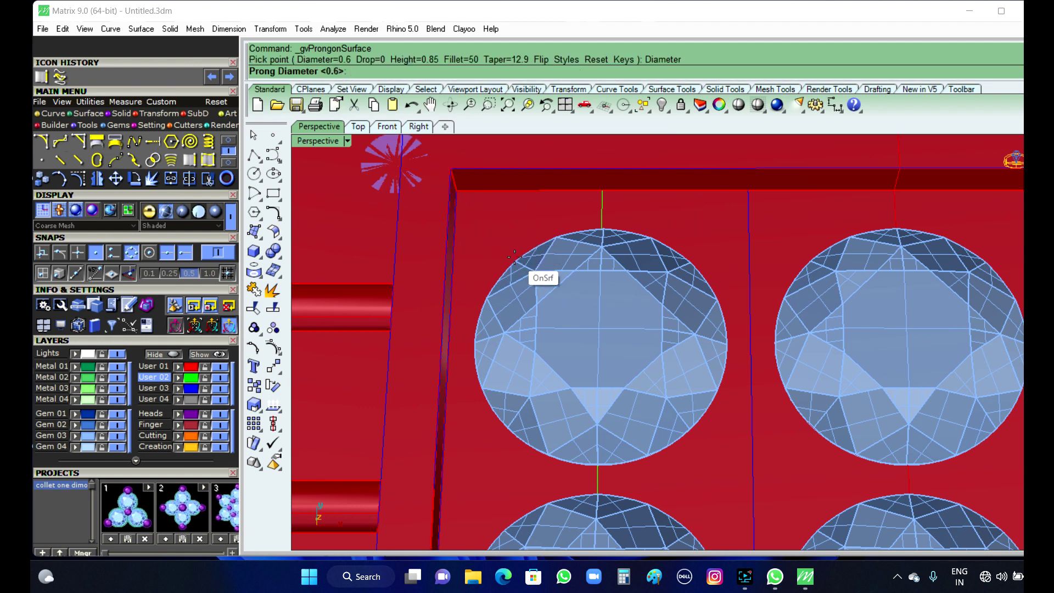
{"action": "type", "text": ".7"}
{"action": "key", "text": "Return"}
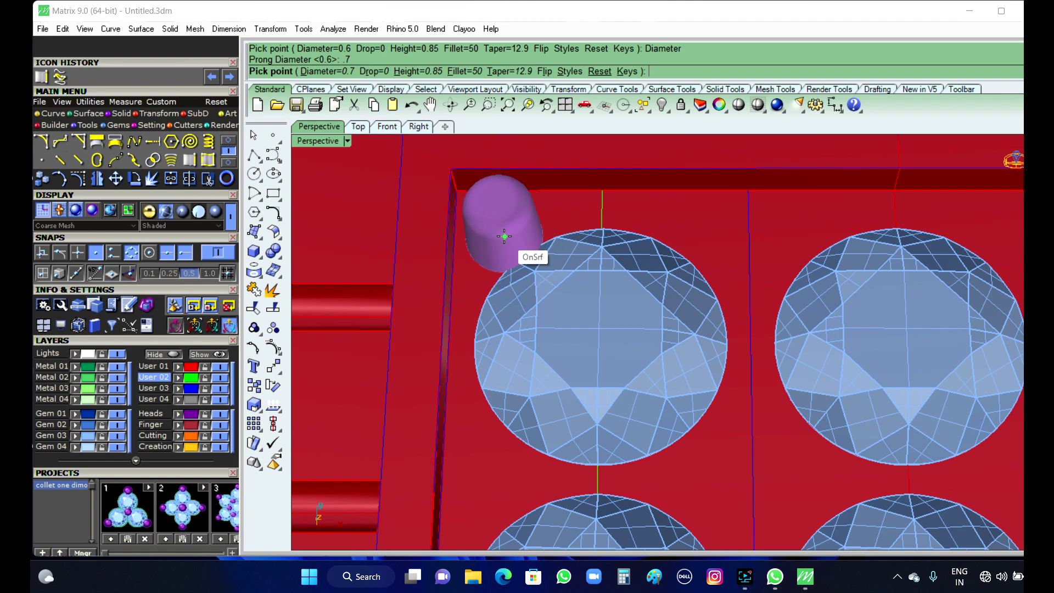
- Set the prong height to 0.7 and the drop to 0.2
{"action": "left_click", "coordinate": [422, 73]}
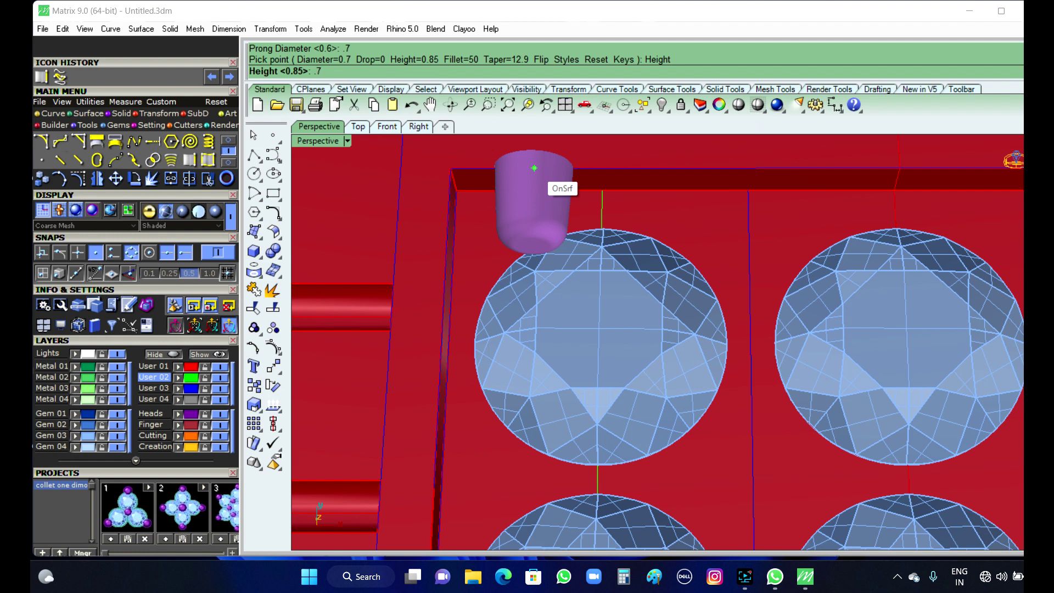
{"action": "key", "text": "Return"}
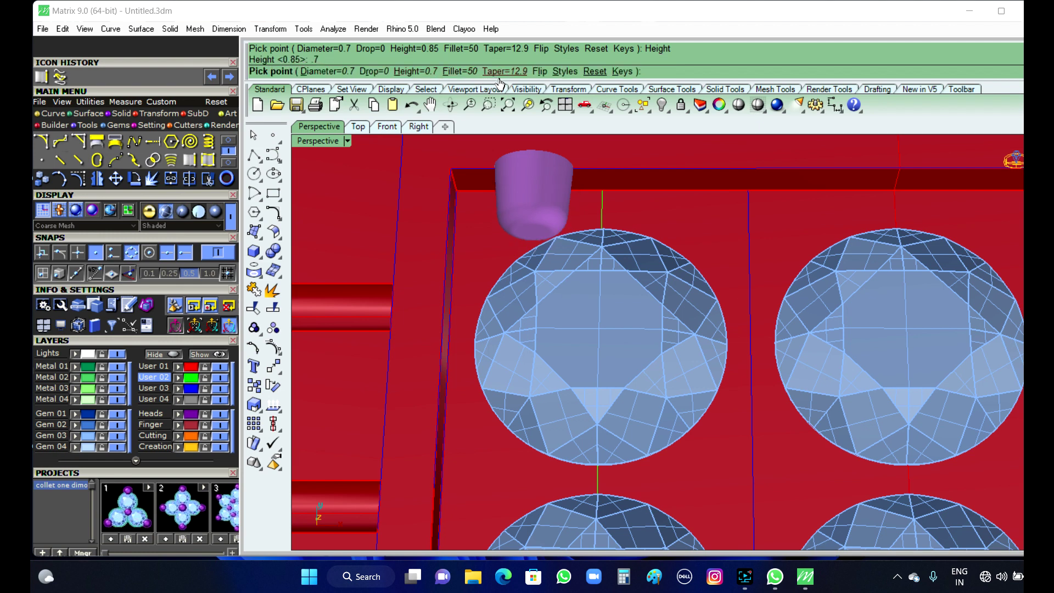
{"action": "left_click", "coordinate": [375, 73]}
{"action": "key", "text": "Return"}
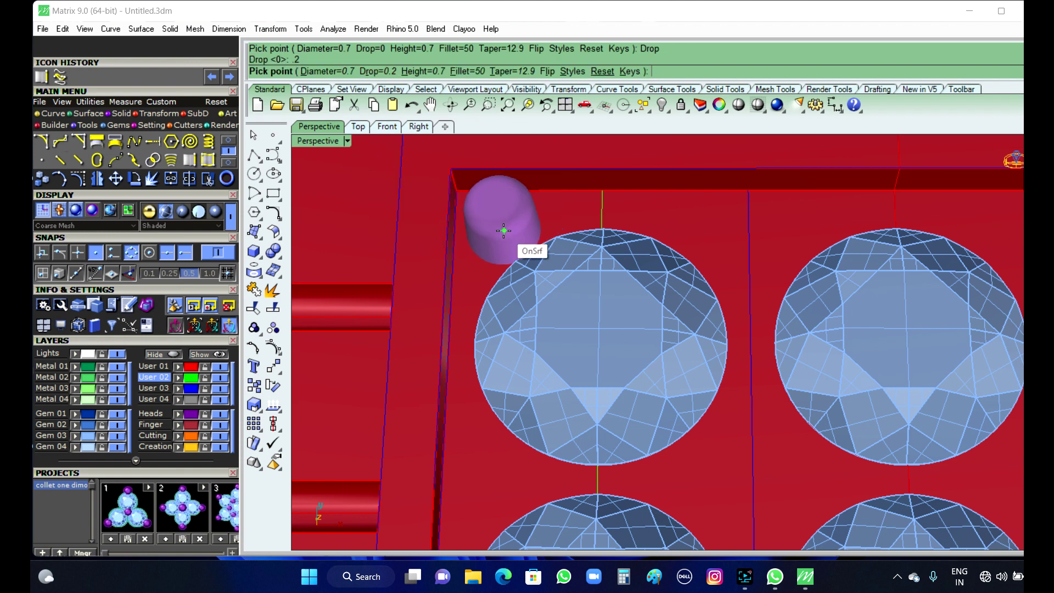
- Place four prongs around the top gem of the left row, one at each corner, slightly overlapping its edge
{"action": "left_click", "coordinate": [504, 240]}
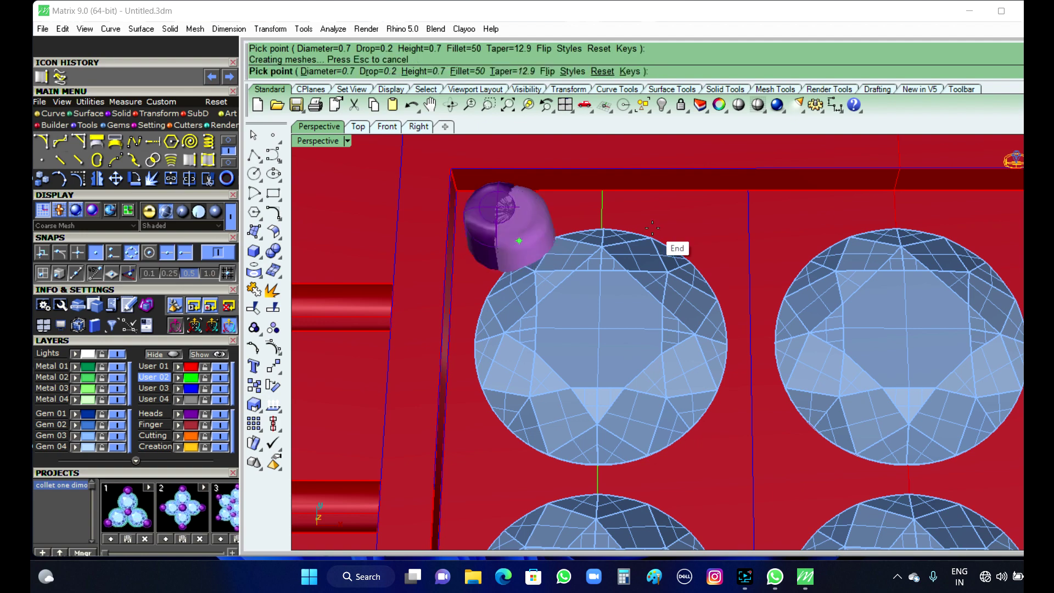
{"action": "left_click", "coordinate": [704, 237]}
{"action": "scroll", "coordinate": [711, 247], "scroll_direction": "down", "scroll_amount": 3}
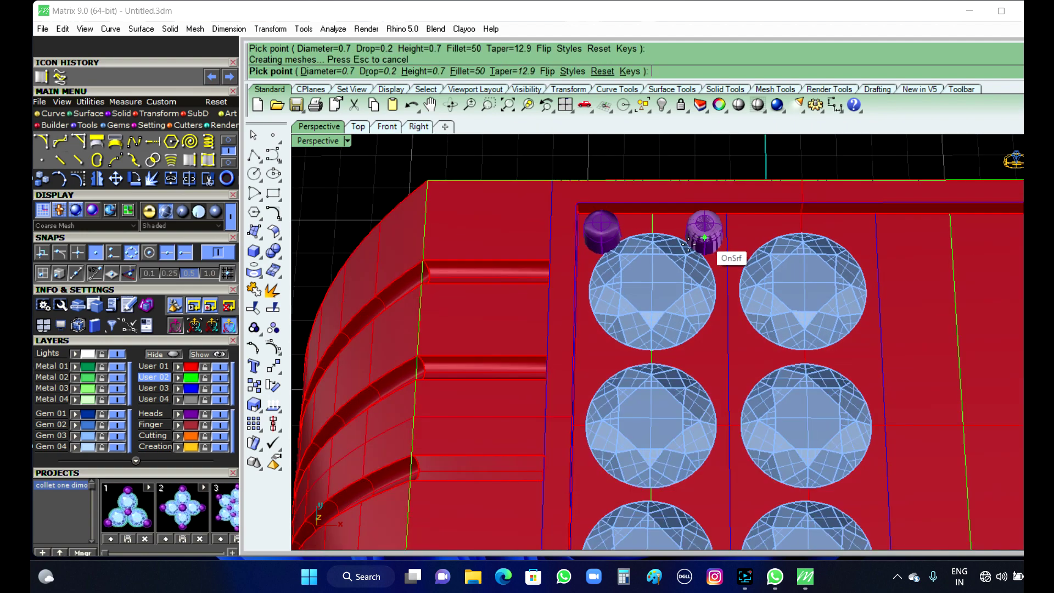
{"action": "scroll", "coordinate": [600, 362], "scroll_direction": "up", "scroll_amount": 5}
{"action": "scroll", "coordinate": [579, 367], "scroll_direction": "down", "scroll_amount": 4}
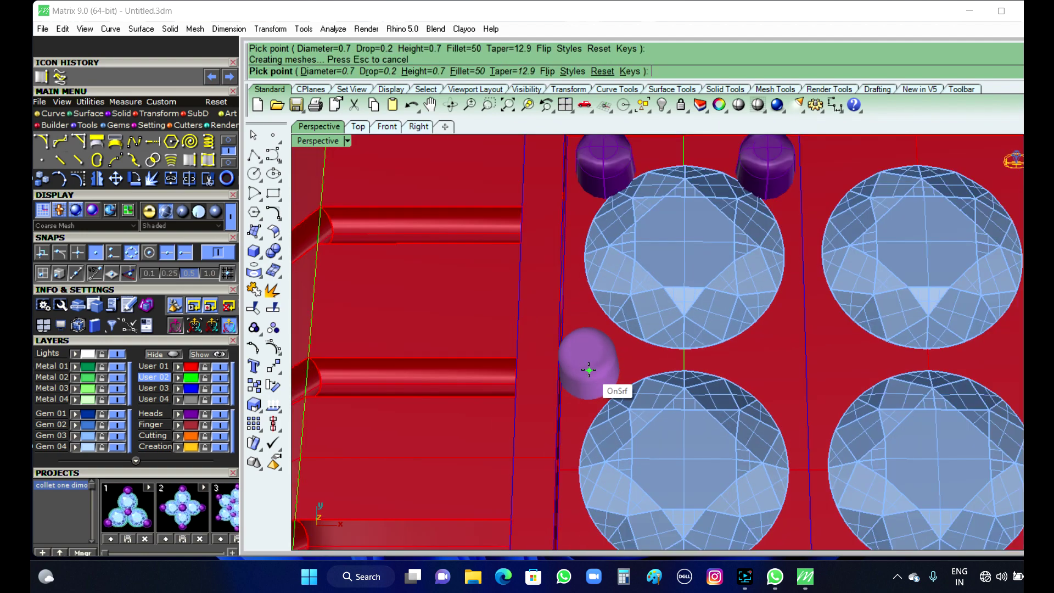
{"action": "scroll", "coordinate": [594, 380], "scroll_direction": "down", "scroll_amount": 2}
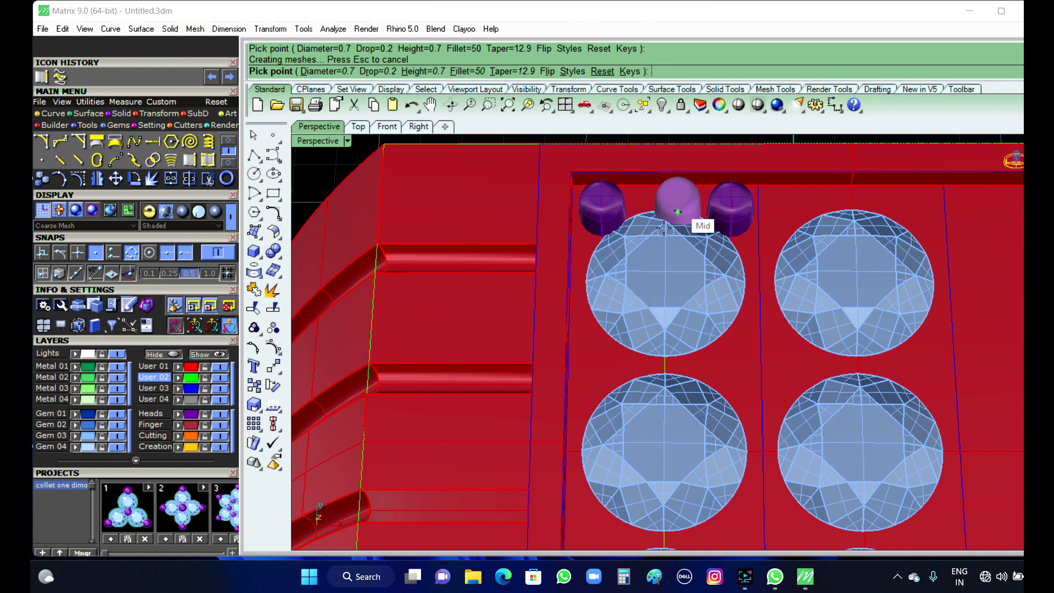
{"action": "scroll", "coordinate": [600, 336], "scroll_direction": "up", "scroll_amount": 3}
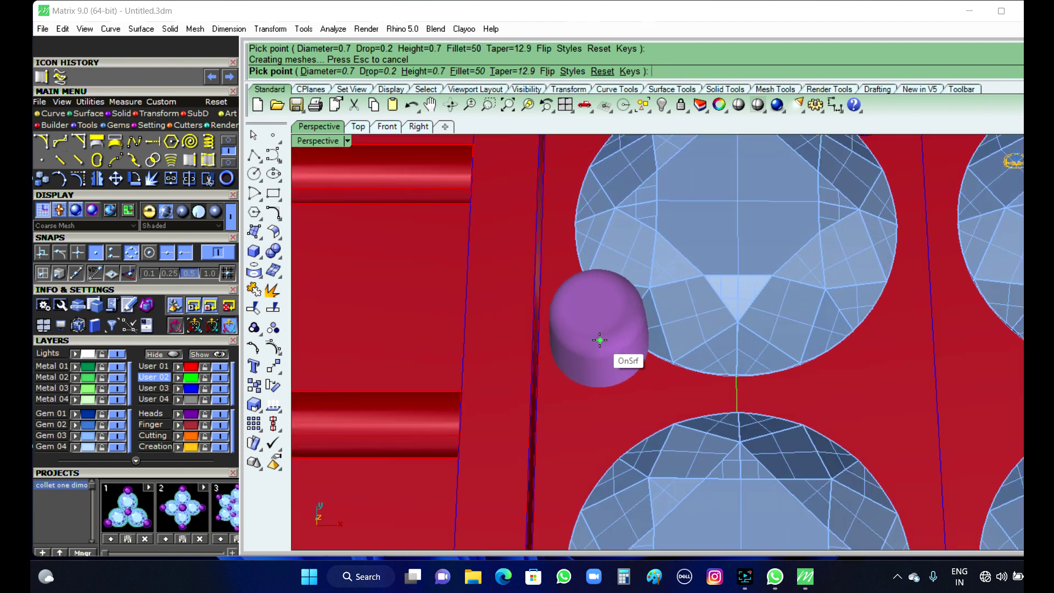
{"action": "left_click", "coordinate": [600, 339]}
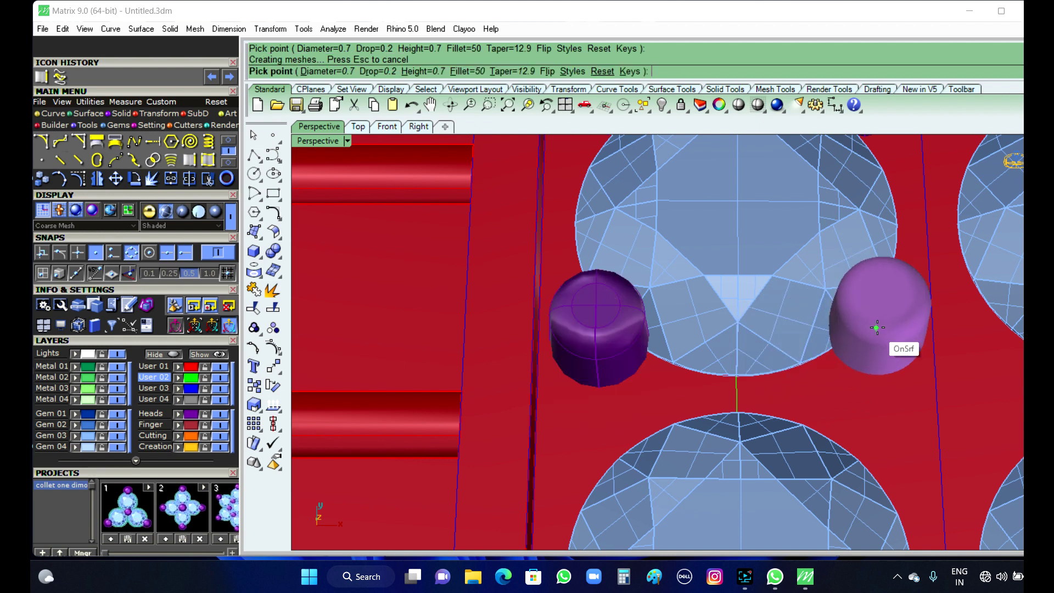
{"action": "left_click", "coordinate": [887, 332]}
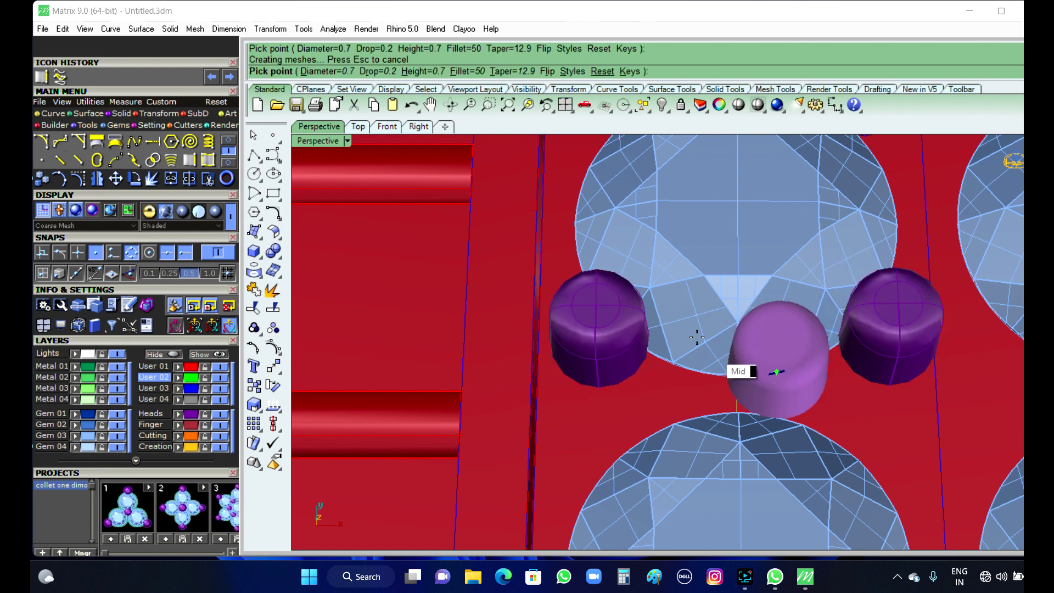
- Place two prongs at the upper-left and upper-right edges of the left row's middle gem, just below the top gem's lower prongs
{"action": "scroll", "coordinate": [676, 318], "scroll_direction": "down", "scroll_amount": 2}
{"action": "scroll", "coordinate": [630, 367], "scroll_direction": "up", "scroll_amount": 2}
{"action": "scroll", "coordinate": [652, 291], "scroll_direction": "down", "scroll_amount": 2}
{"action": "scroll", "coordinate": [642, 359], "scroll_direction": "up", "scroll_amount": 2}
{"action": "scroll", "coordinate": [635, 351], "scroll_direction": "down", "scroll_amount": 2}
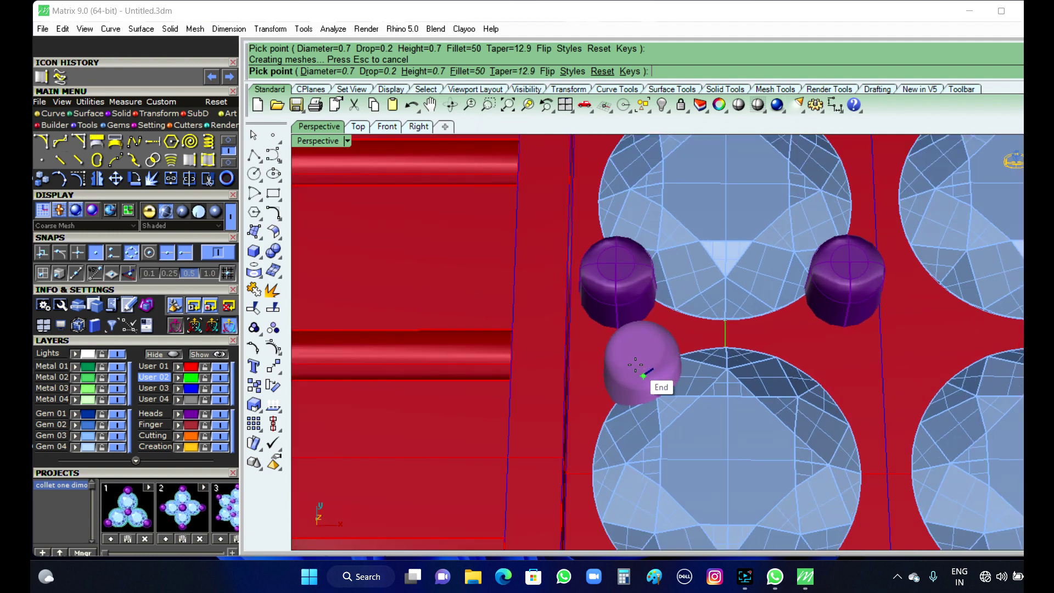
{"action": "scroll", "coordinate": [635, 365], "scroll_direction": "up", "scroll_amount": 2}
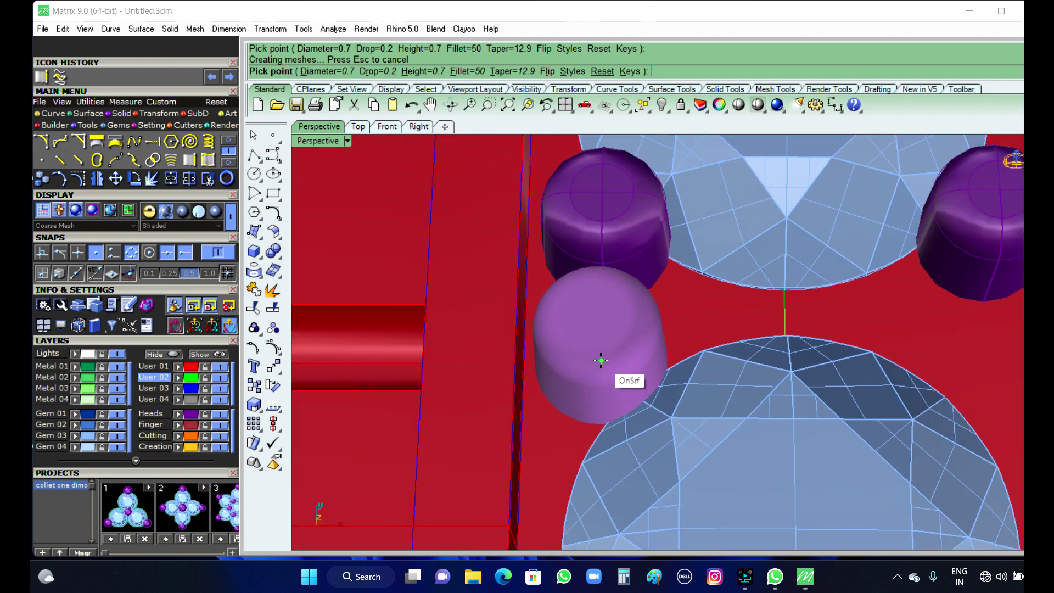
{"action": "left_click", "coordinate": [603, 362]}
{"action": "scroll", "coordinate": [603, 362], "scroll_direction": "down", "scroll_amount": 2}
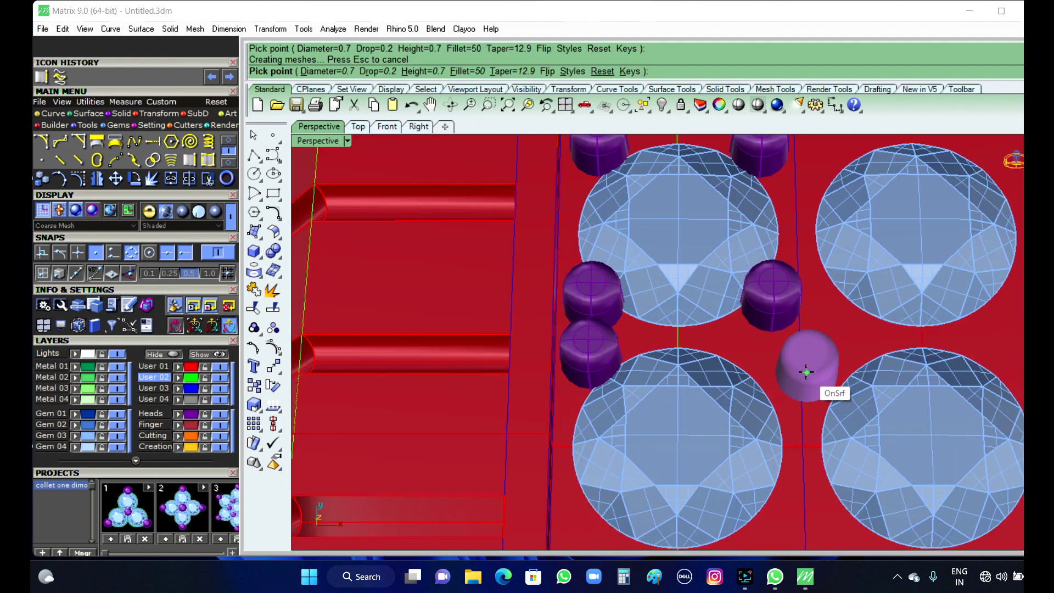
{"action": "scroll", "coordinate": [811, 365], "scroll_direction": "up", "scroll_amount": 2}
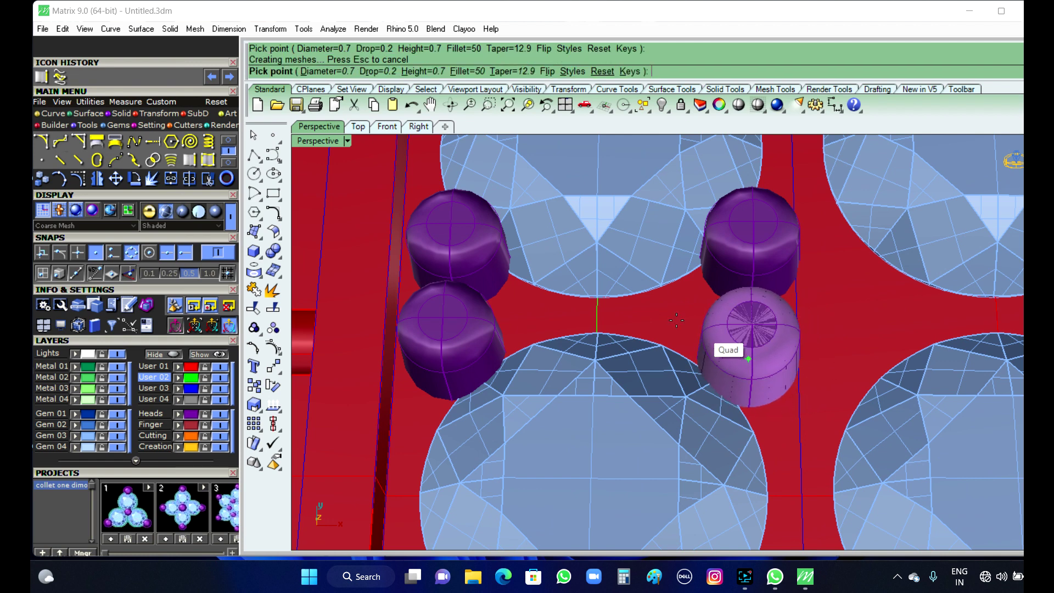
- Place two prongs at the lower-left and lower-right edges of the left row's middle gem
{"action": "left_click", "coordinate": [748, 359]}
{"action": "scroll", "coordinate": [634, 268], "scroll_direction": "down", "scroll_amount": 5}
{"action": "scroll", "coordinate": [622, 378], "scroll_direction": "up", "scroll_amount": 8}
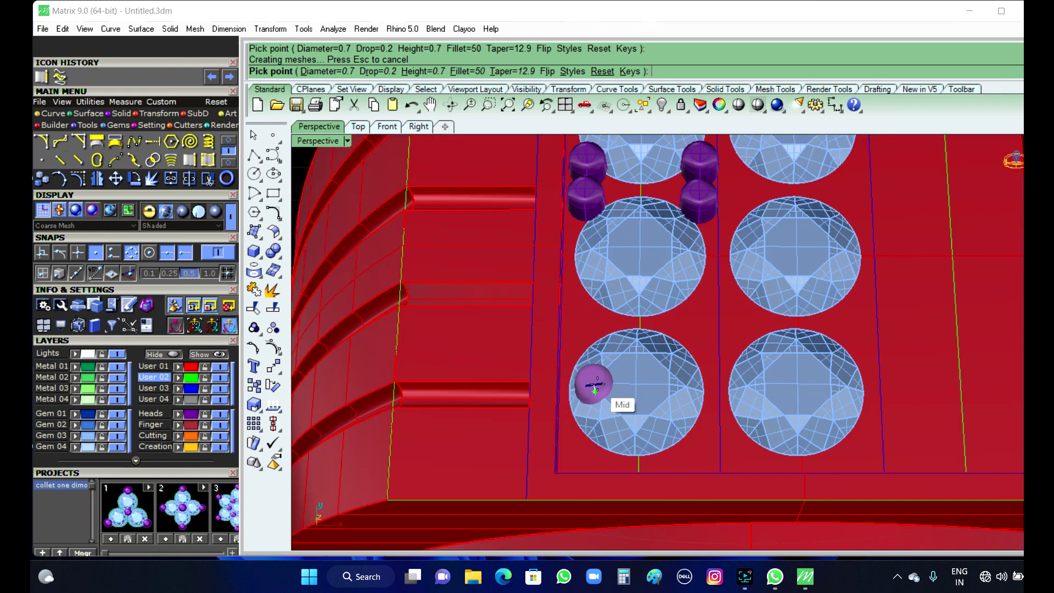
{"action": "scroll", "coordinate": [541, 228], "scroll_direction": "up", "scroll_amount": 3}
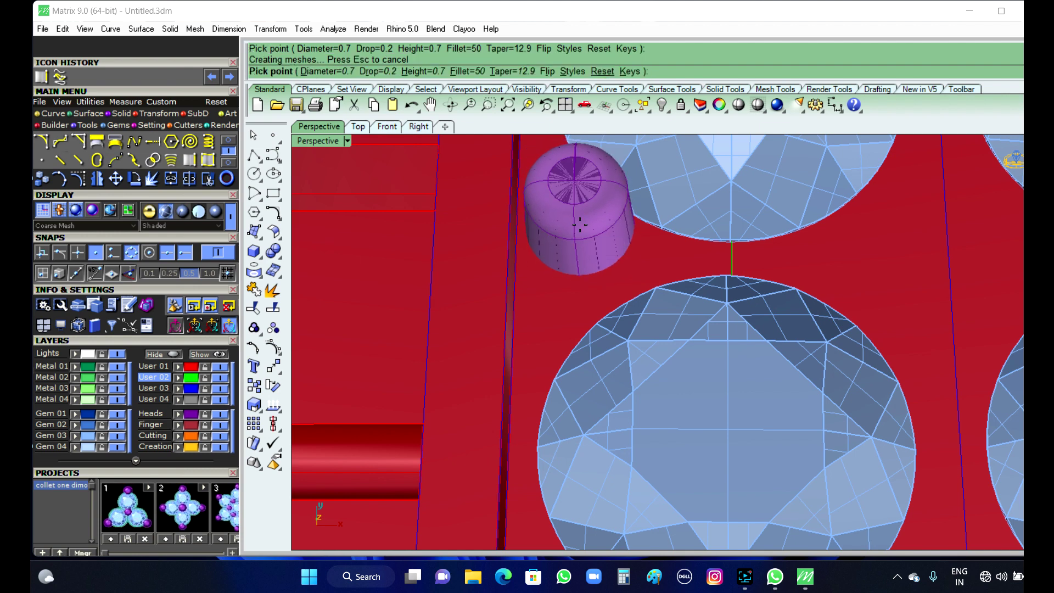
{"action": "scroll", "coordinate": [571, 209], "scroll_direction": "down", "scroll_amount": 4}
{"action": "left_click", "coordinate": [568, 230]}
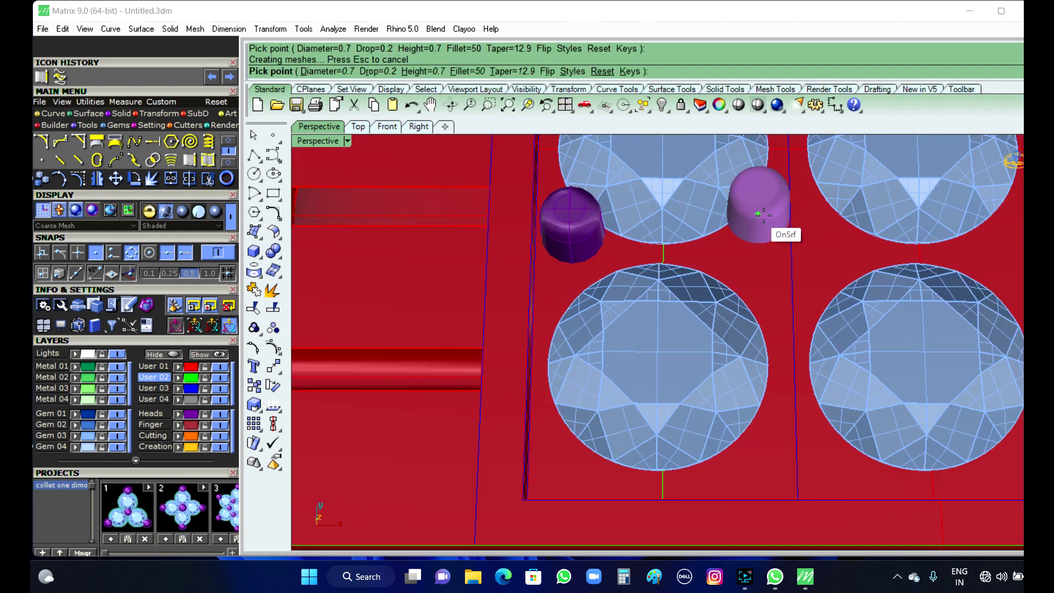
{"action": "scroll", "coordinate": [760, 219], "scroll_direction": "up", "scroll_amount": 3}
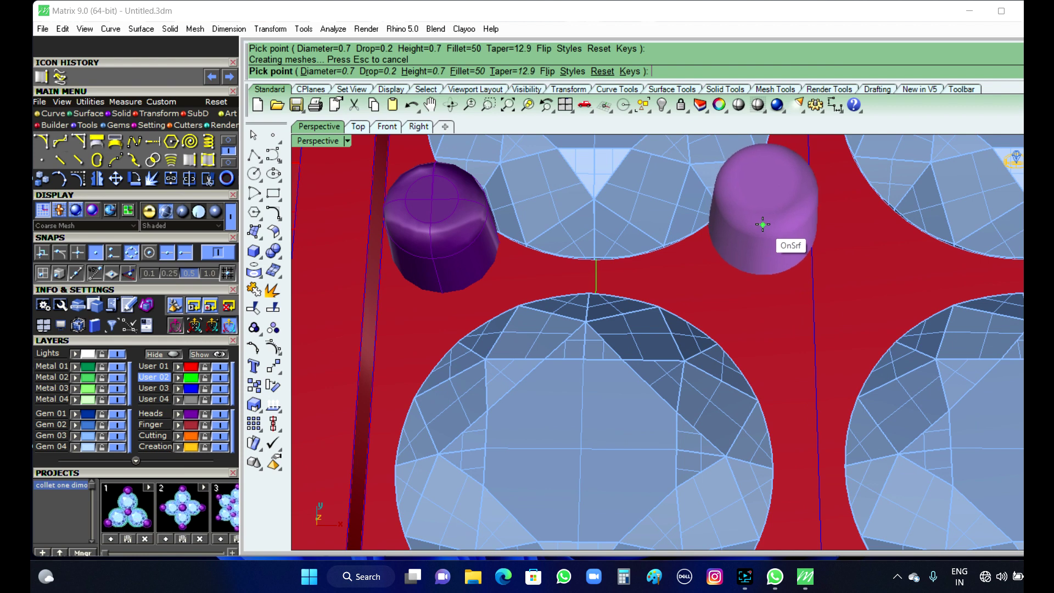
{"action": "left_click", "coordinate": [762, 224]}
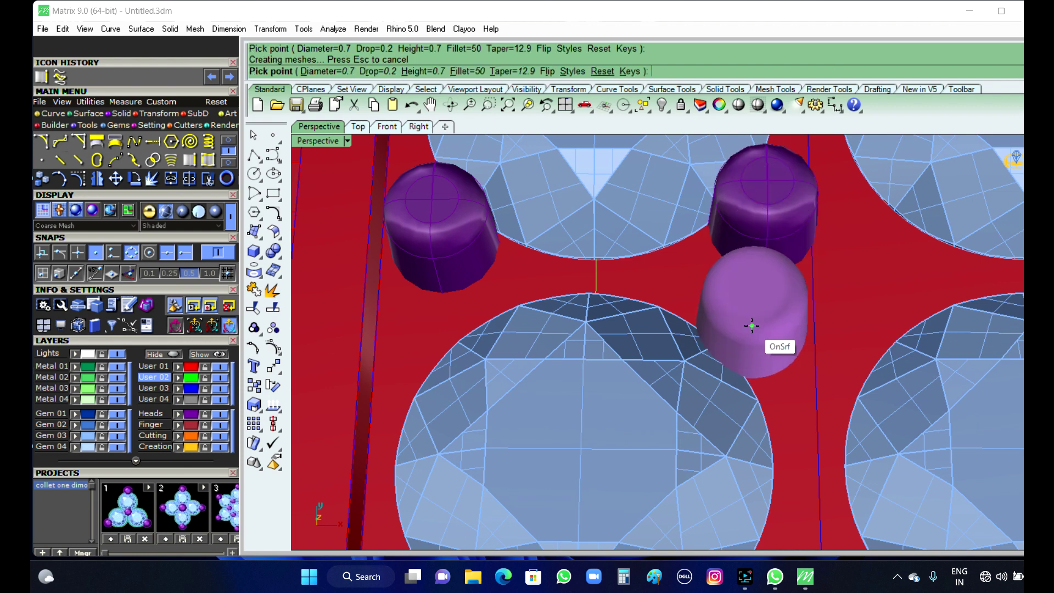
- Place a prong at the upper-right edge of the left row's bottom gem and end the prong placement
{"action": "left_click", "coordinate": [758, 324]}
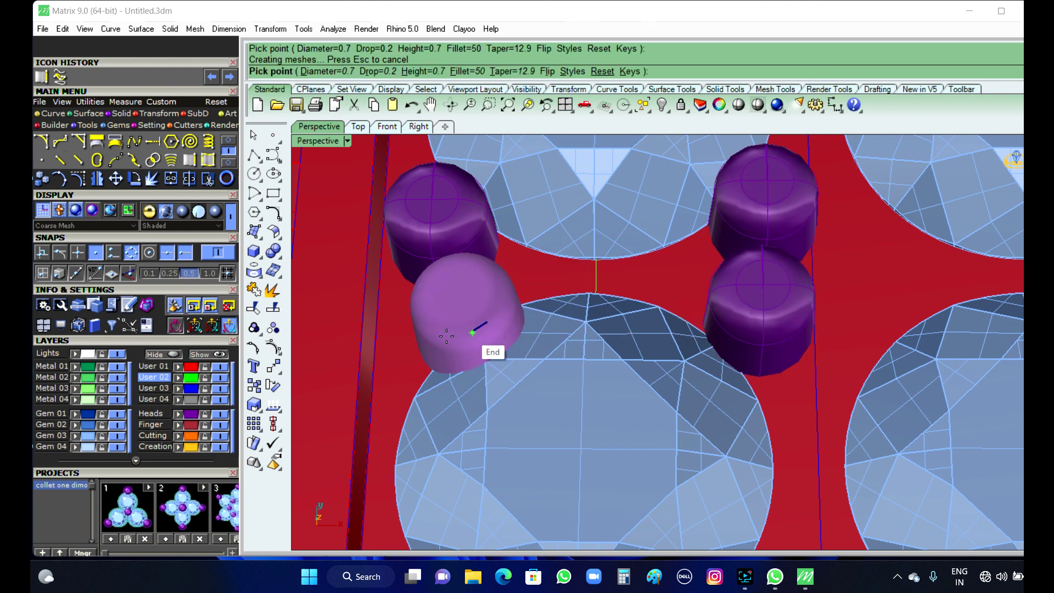
{"action": "scroll", "coordinate": [486, 331], "scroll_direction": "down", "scroll_amount": 3}
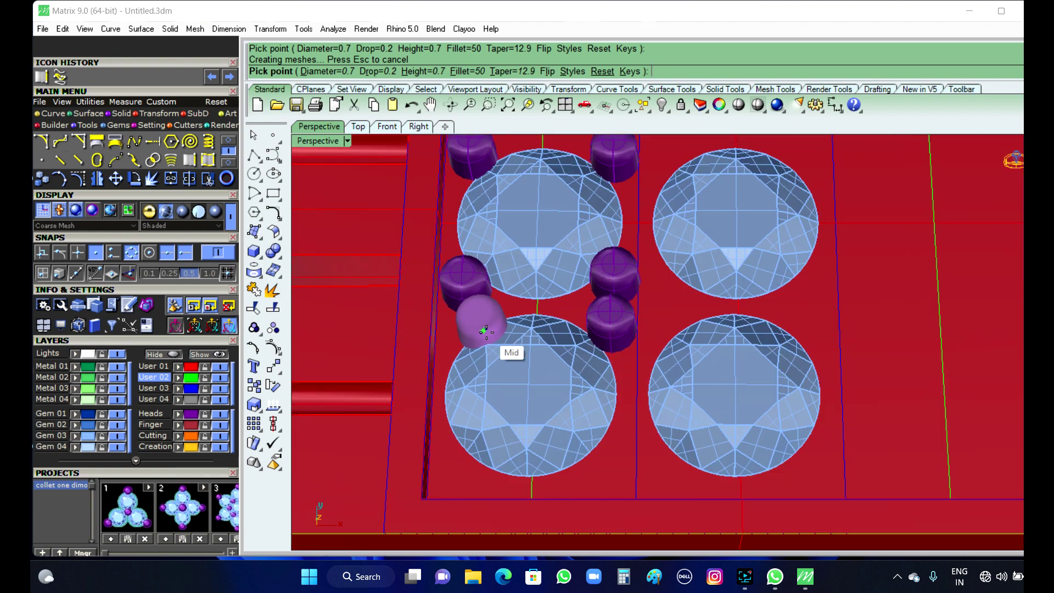
{"action": "right_click", "coordinate": [486, 331]}
- Ungroup the three gems of the left row and clear the selection
{"action": "left_click", "coordinate": [531, 378]}
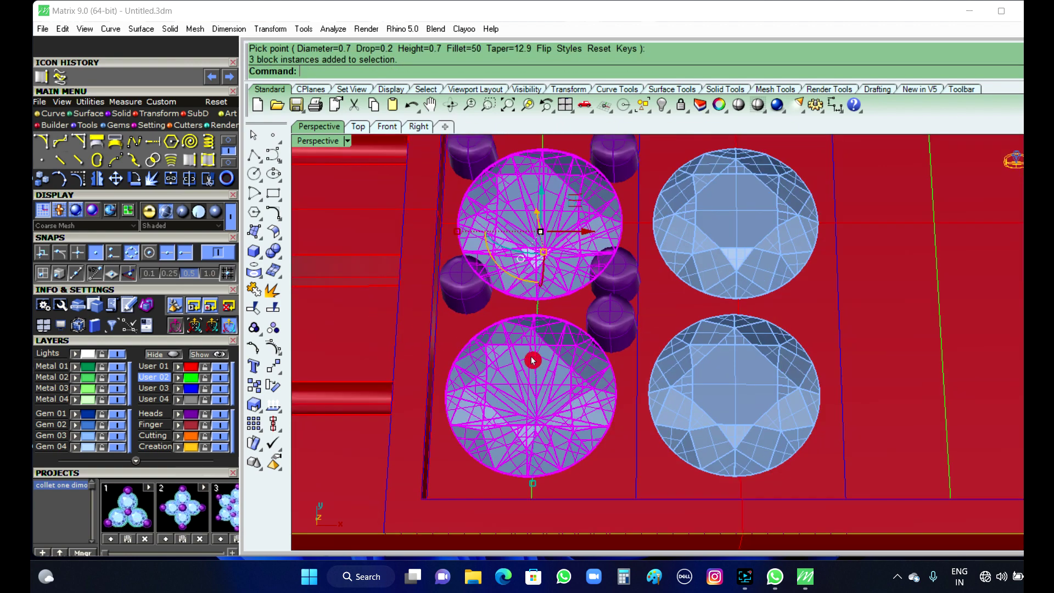
{"action": "left_click", "coordinate": [271, 329]}
{"action": "scroll", "coordinate": [604, 335], "scroll_direction": "down", "scroll_amount": 2}
{"action": "scroll", "coordinate": [650, 353], "scroll_direction": "down", "scroll_amount": 2}
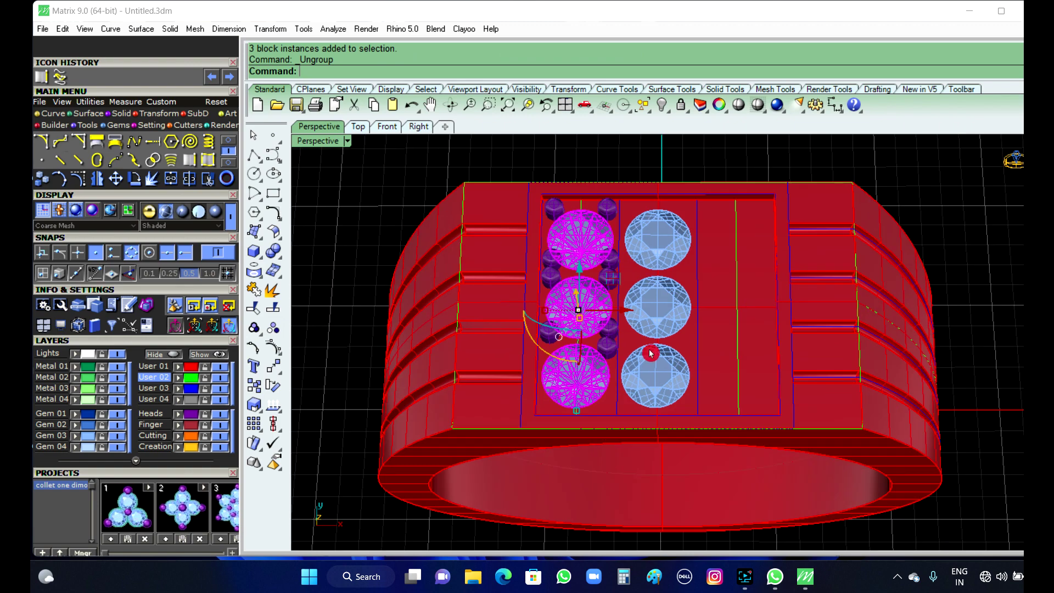
{"action": "left_click", "coordinate": [382, 195]}
{"action": "scroll", "coordinate": [628, 384], "scroll_direction": "up", "scroll_amount": 3}
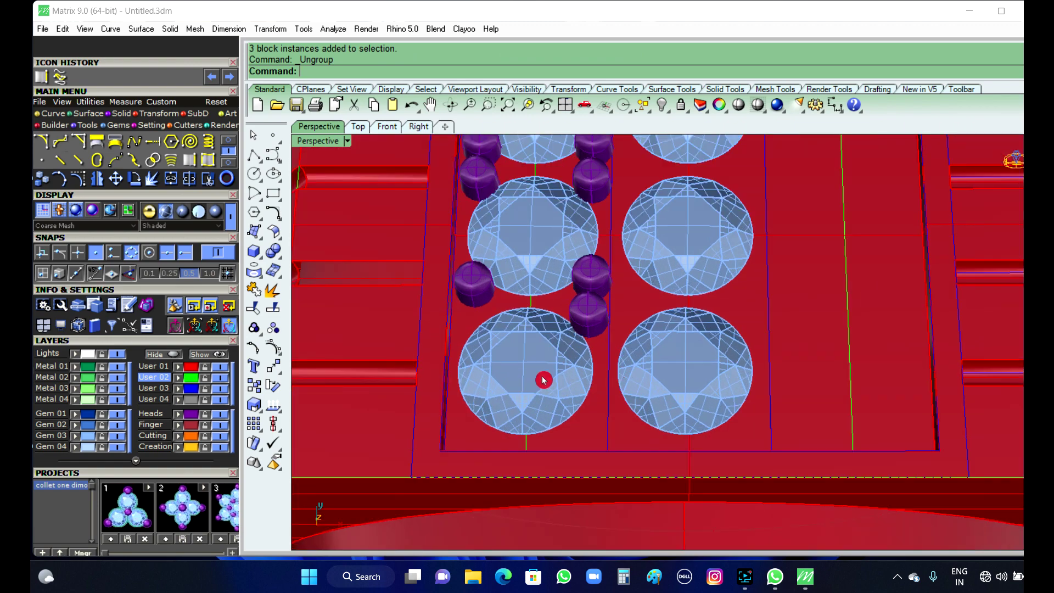
- Nudge the left row's bottom gem slightly away from the gem above it, toward the recess's lower edge
{"action": "left_click", "coordinate": [541, 378]}
{"action": "scroll", "coordinate": [516, 373], "scroll_direction": "up", "scroll_amount": 1}
{"action": "left_click_drag", "start_coordinate": [532, 341], "coordinate": [531, 344]}
{"action": "scroll", "coordinate": [624, 298], "scroll_direction": "down", "scroll_amount": 5}
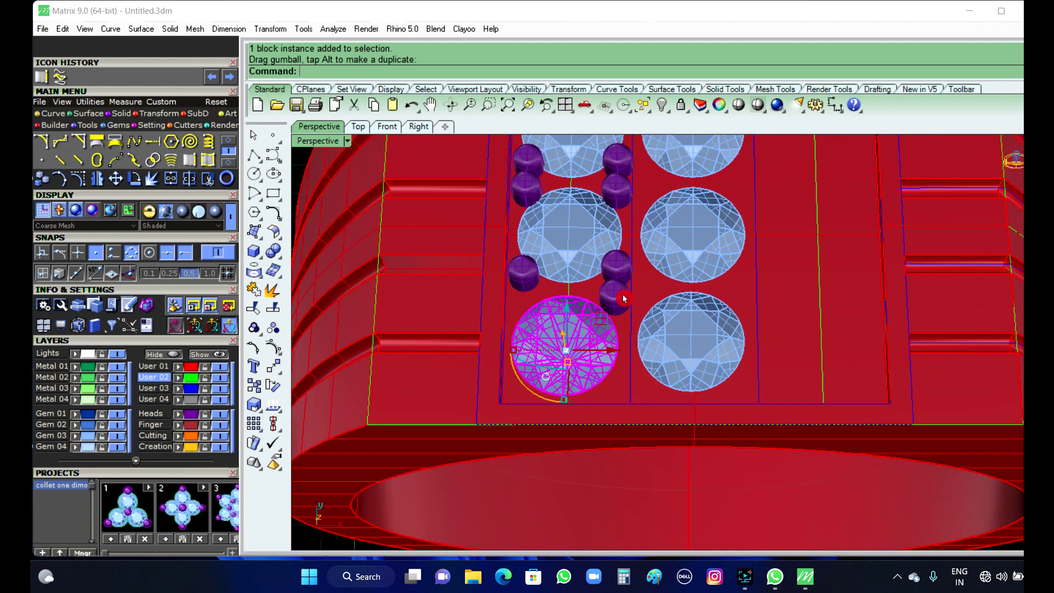
{"action": "left_click", "coordinate": [416, 200]}
- Run Prong on Surface on the ring body again and place a prong at the upper-left edge of the left row's bottom gem
{"action": "scroll", "coordinate": [621, 336], "scroll_direction": "up", "scroll_amount": 3}
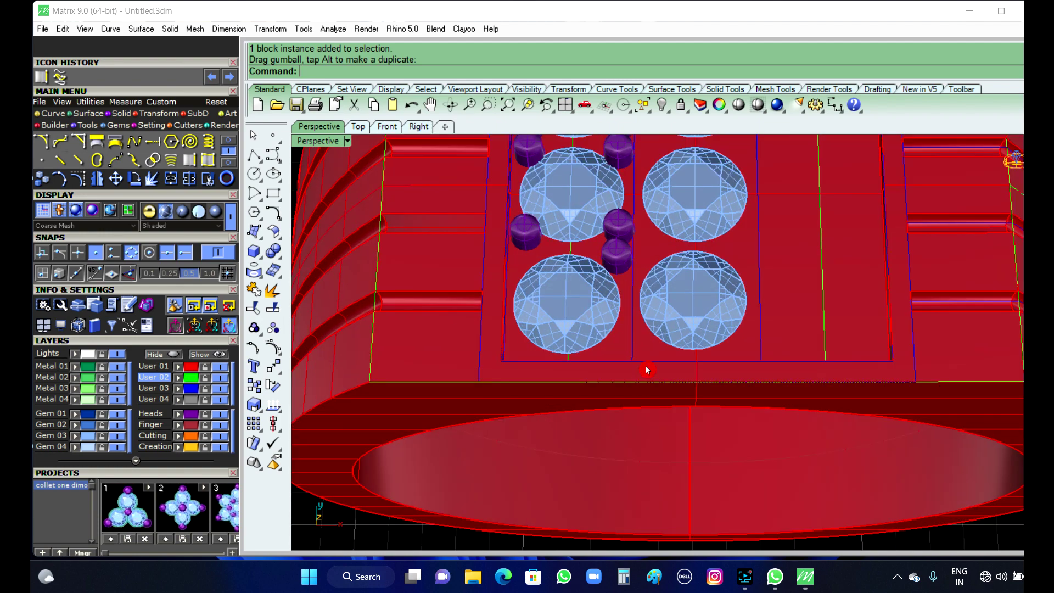
{"action": "left_click", "coordinate": [647, 349]}
{"action": "key", "text": "ctrl+shift+g"}
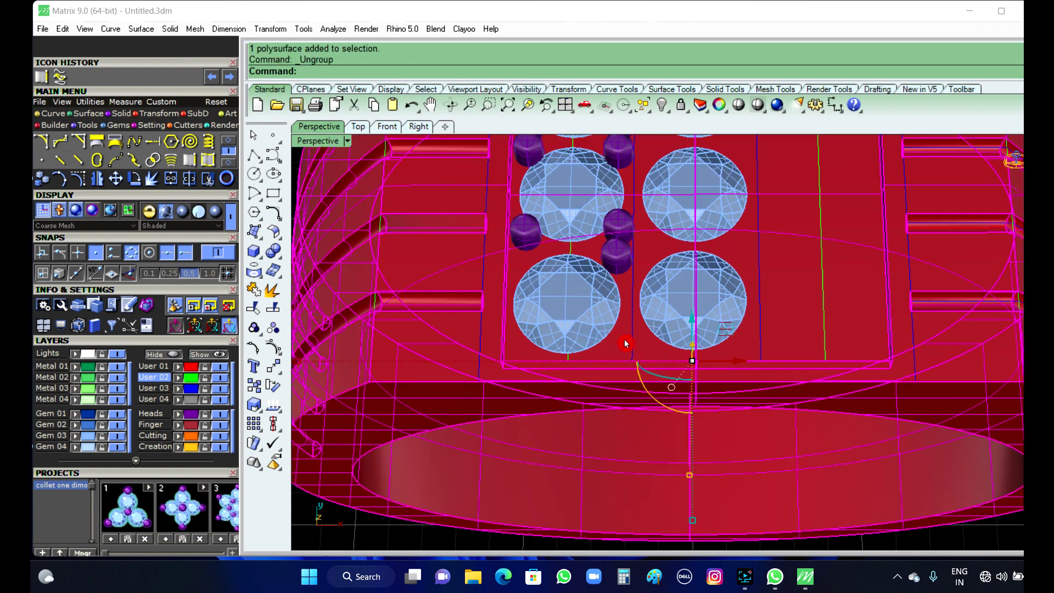
{"action": "right_click", "coordinate": [661, 346]}
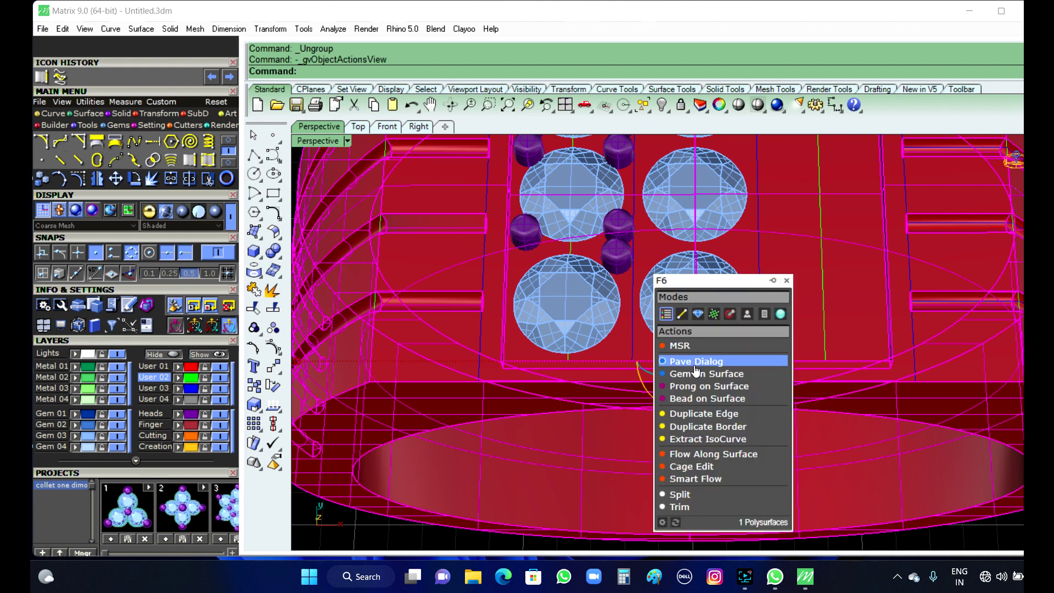
{"action": "left_click", "coordinate": [708, 380]}
{"action": "scroll", "coordinate": [541, 249], "scroll_direction": "up", "scroll_amount": 5}
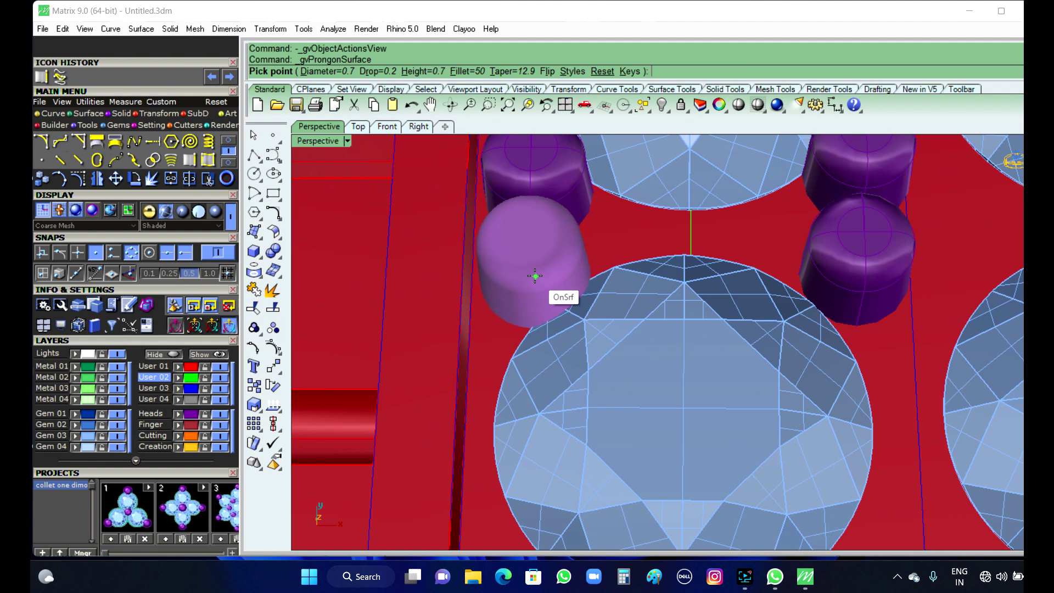
{"action": "left_click", "coordinate": [533, 272]}
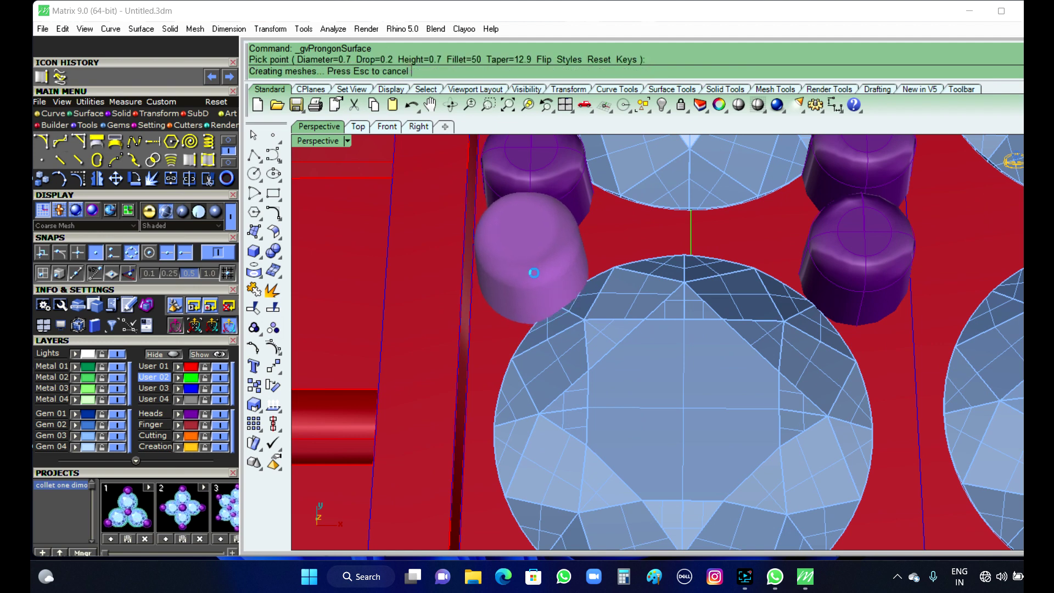
- Place two prongs at the lower-right and lower-left edges of the left row's bottom gem and finish the command
{"action": "scroll", "coordinate": [535, 236], "scroll_direction": "down", "scroll_amount": 5}
{"action": "scroll", "coordinate": [628, 311], "scroll_direction": "up", "scroll_amount": 5}
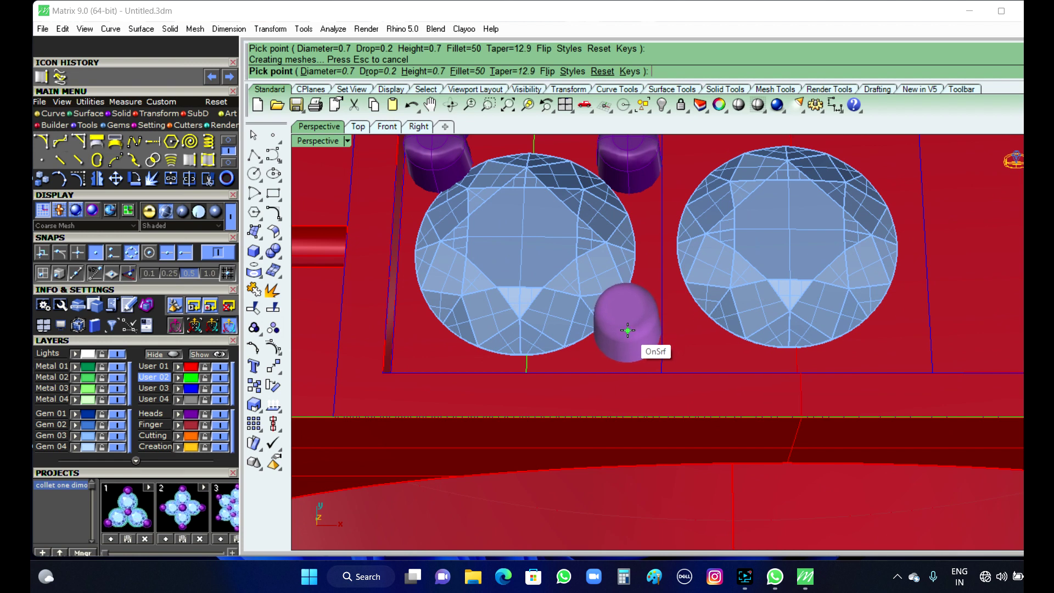
{"action": "left_click", "coordinate": [629, 329]}
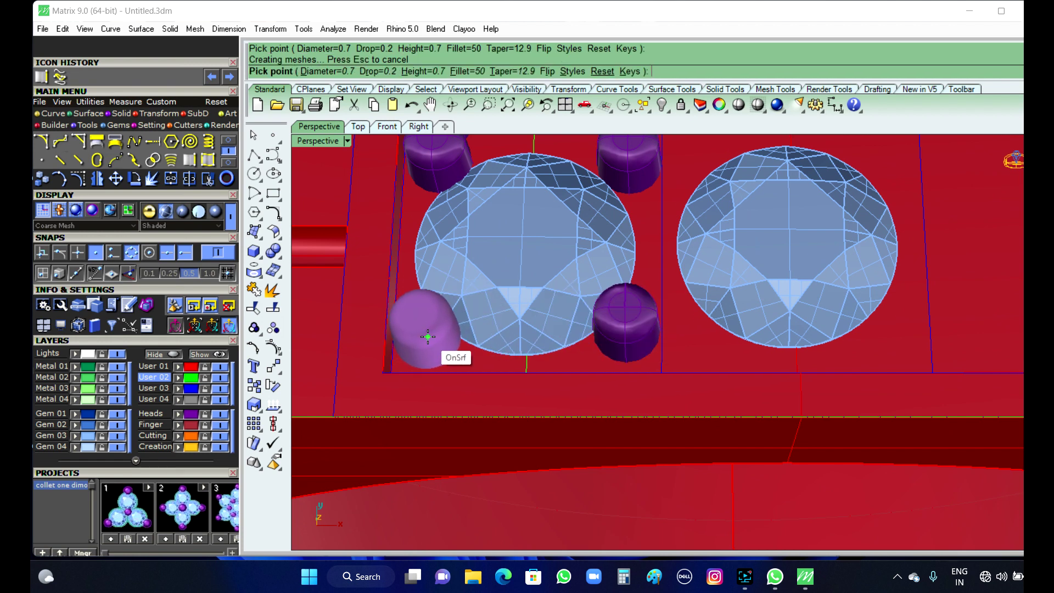
{"action": "left_click", "coordinate": [422, 334]}
{"action": "scroll", "coordinate": [423, 332], "scroll_direction": "down", "scroll_amount": 5}
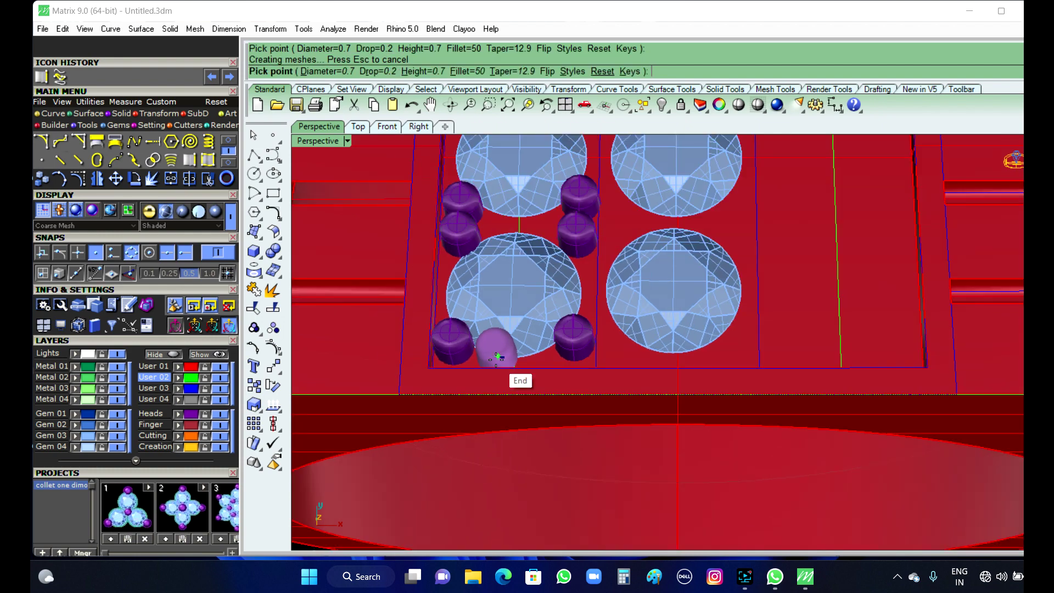
{"action": "right_click", "coordinate": [497, 358]}
- Ungroup the three gems of the middle row and clear the selection
{"action": "scroll", "coordinate": [562, 346], "scroll_direction": "up", "scroll_amount": 3}
{"action": "left_click", "coordinate": [569, 341]}
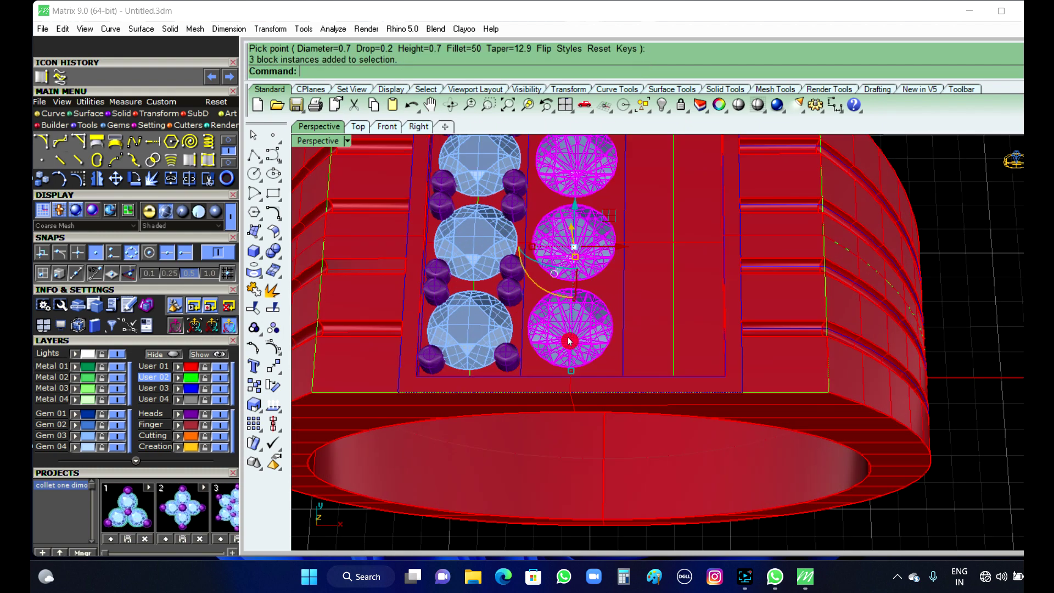
{"action": "left_click", "coordinate": [273, 328]}
{"action": "left_click", "coordinate": [931, 384]}
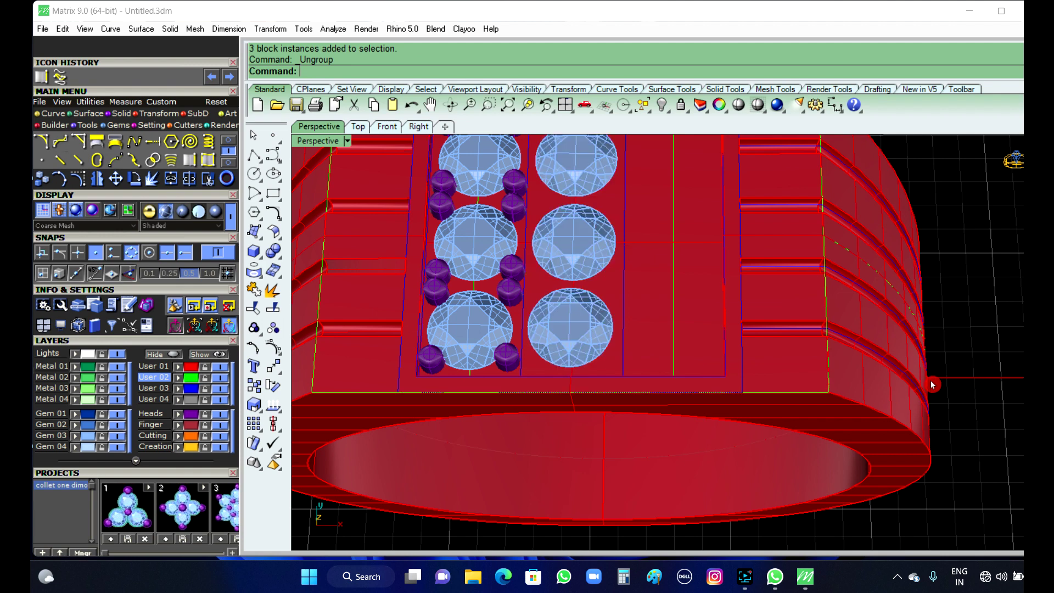
- Nudge the middle row's bottom gem slightly away from the gem above it
{"action": "left_click", "coordinate": [591, 329]}
{"action": "scroll", "coordinate": [574, 301], "scroll_direction": "up", "scroll_amount": 3}
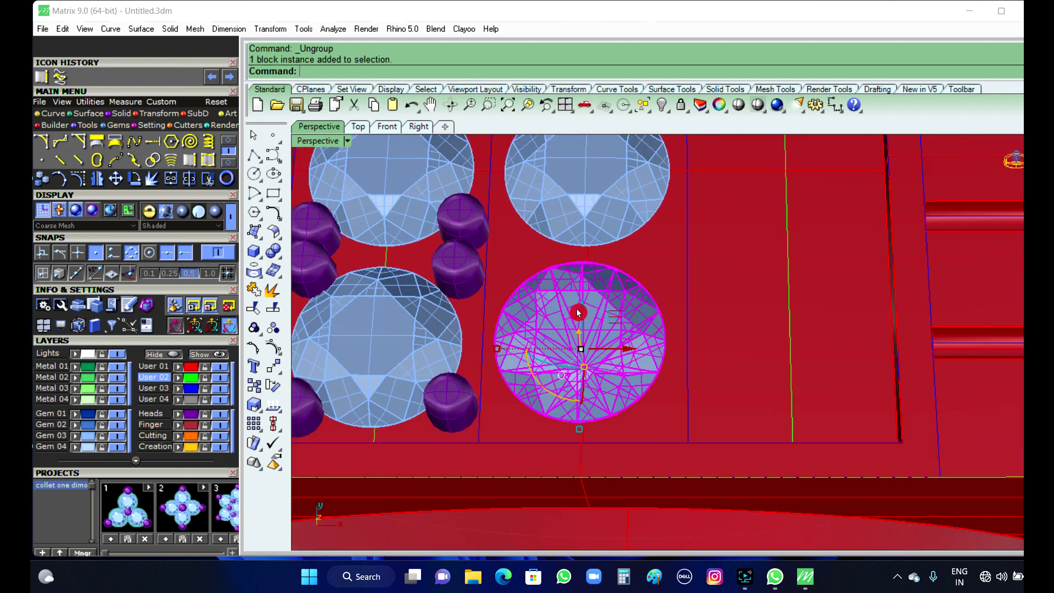
{"action": "left_click_drag", "start_coordinate": [577, 312], "coordinate": [583, 310]}
{"action": "scroll", "coordinate": [583, 311], "scroll_direction": "down", "scroll_amount": 5}
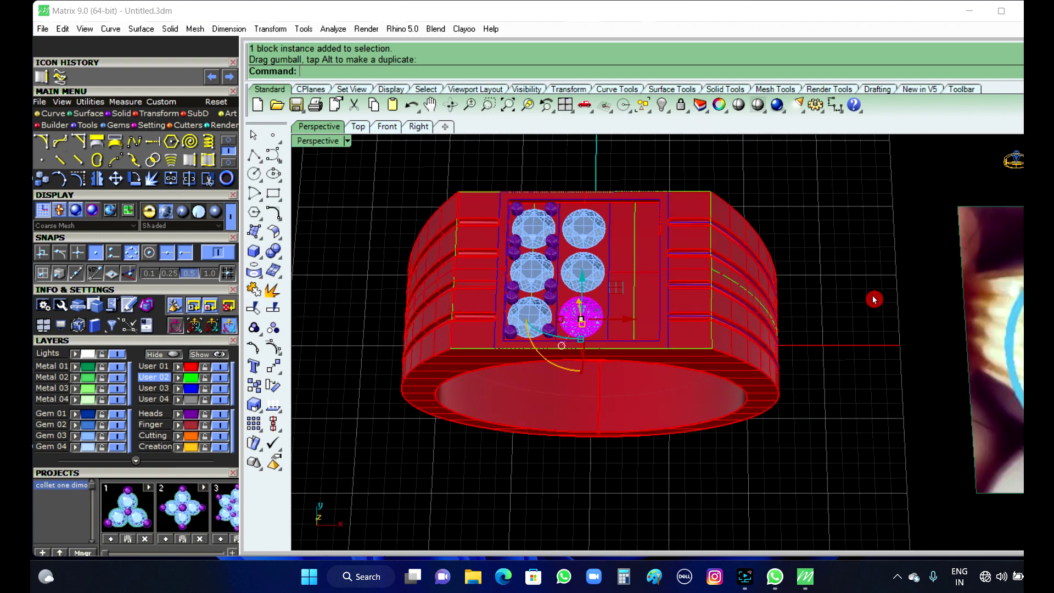
{"action": "left_click", "coordinate": [796, 256]}
- Copy all prongs on the Heads layer from the top of the left row's centre line to the middle and right rows' centre lines
{"action": "scroll", "coordinate": [419, 257], "scroll_direction": "up", "scroll_amount": 3}
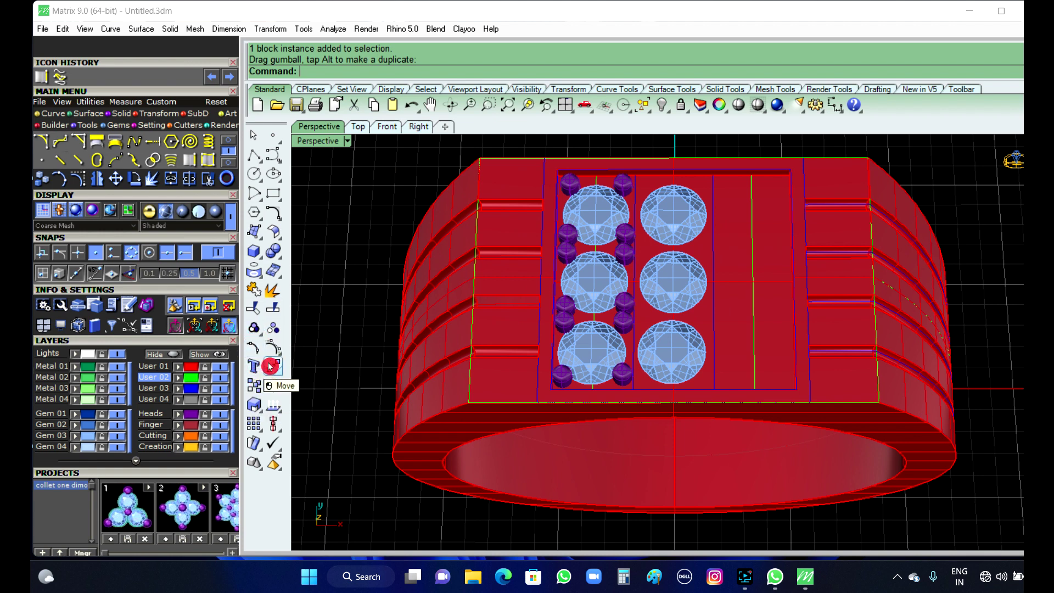
{"action": "left_click", "coordinate": [194, 418]}
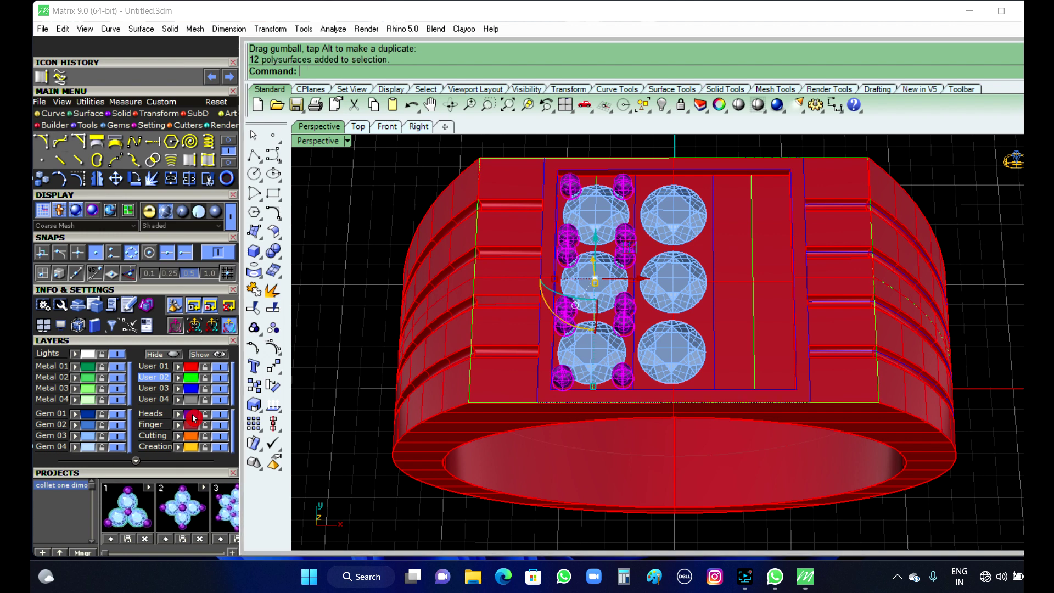
{"action": "left_click", "coordinate": [257, 388]}
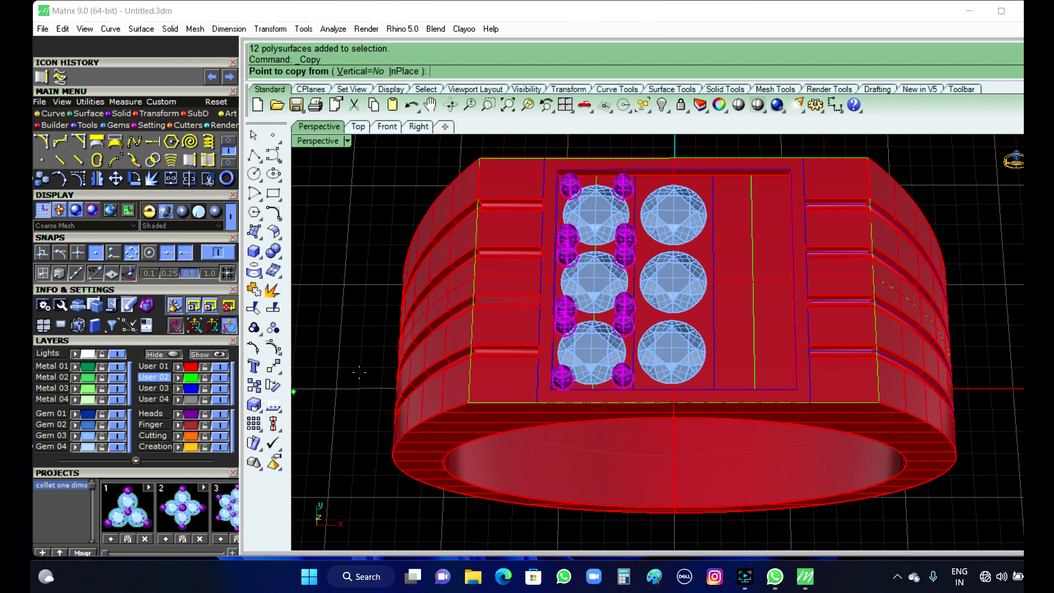
{"action": "left_click", "coordinate": [600, 171]}
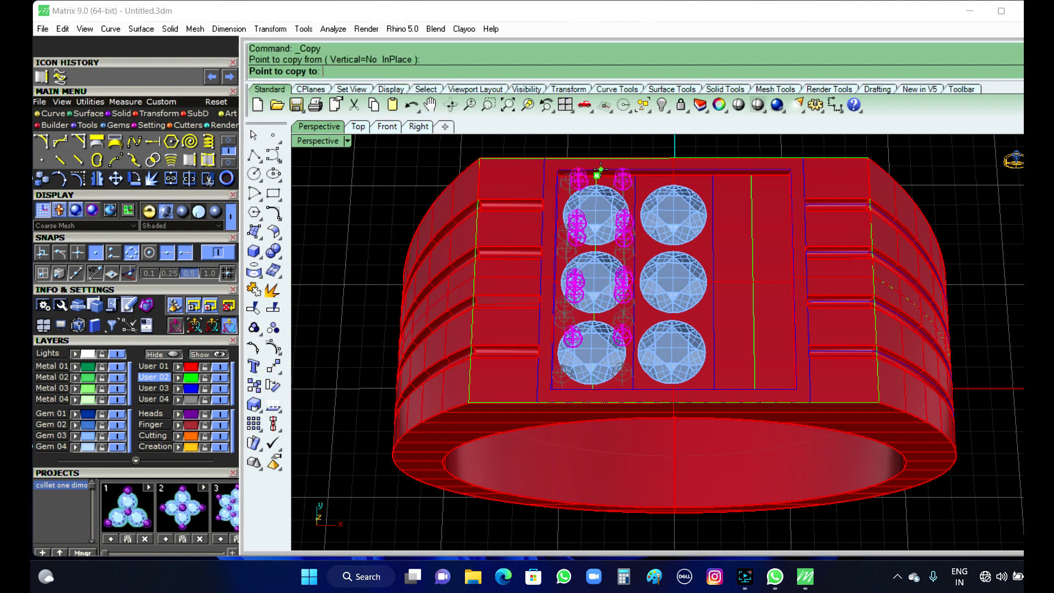
{"action": "left_click", "coordinate": [674, 176]}
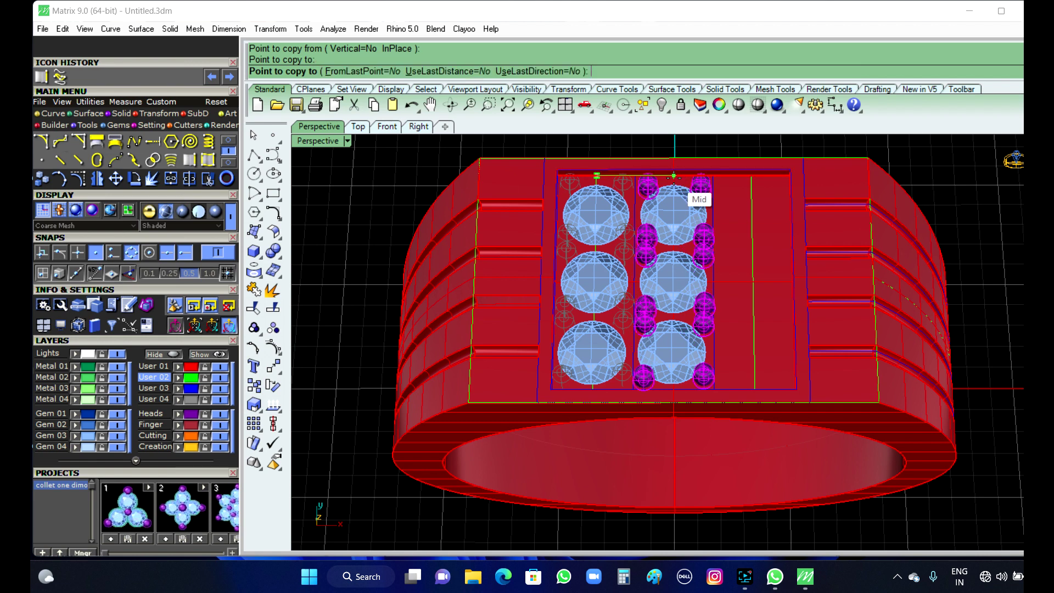
{"action": "left_click", "coordinate": [745, 177]}
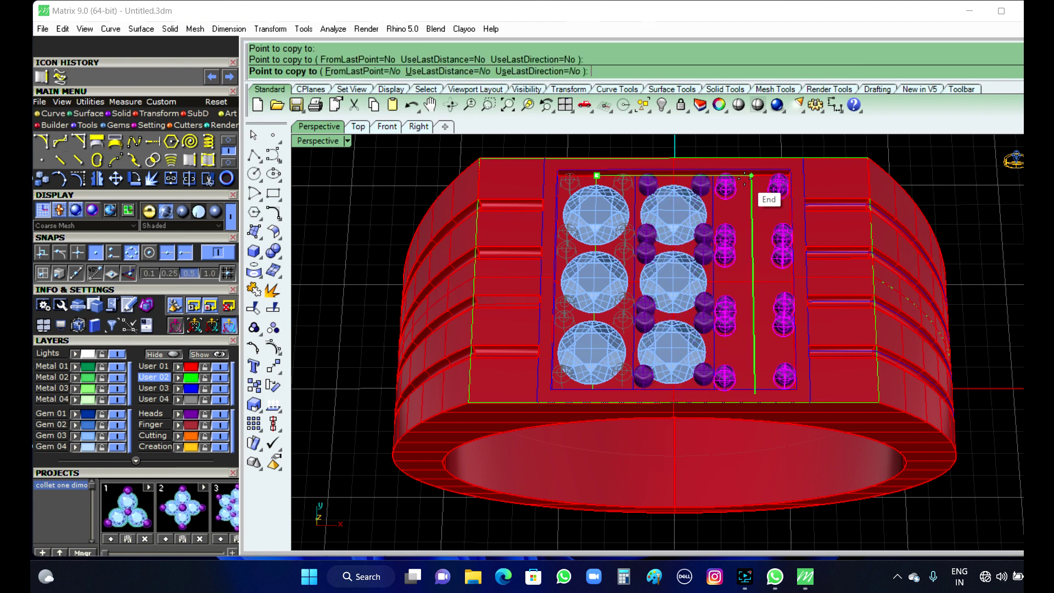
{"action": "right_click", "coordinate": [358, 240]}
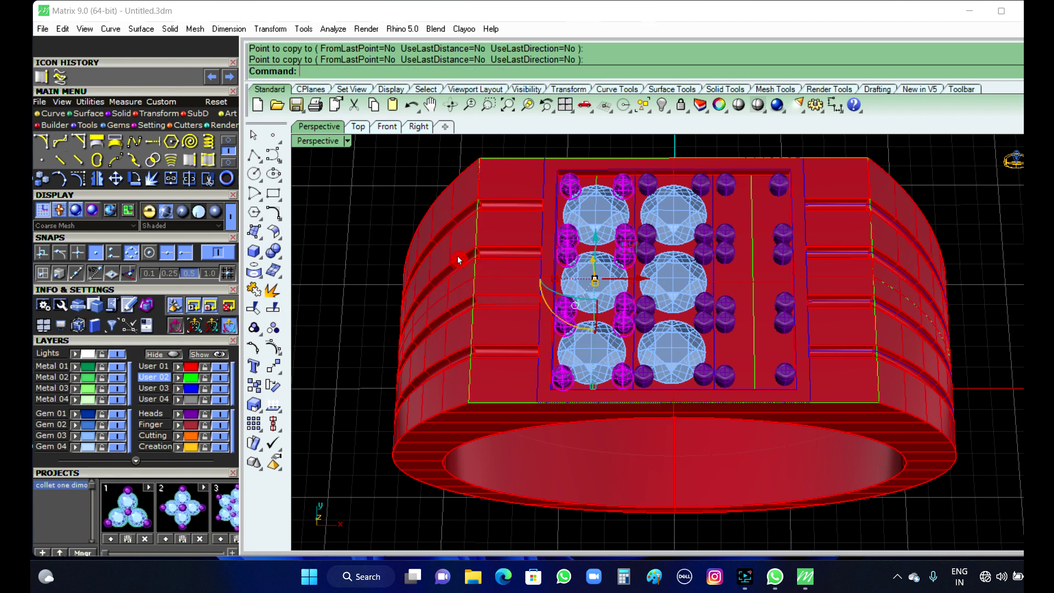
{"action": "left_click", "coordinate": [378, 262]}
- Mirror the left row's three gems to the right row, across the ring's vertical centre plane starting at origin 0
{"action": "left_click", "coordinate": [584, 280]}
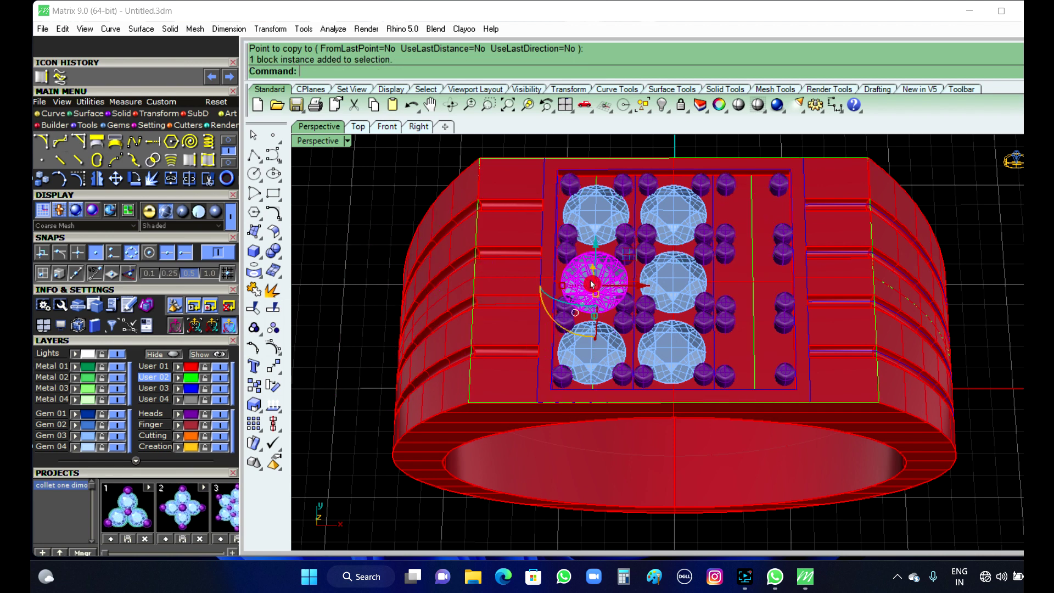
{"action": "left_click", "coordinate": [608, 219], "text": "shift"}
{"action": "left_click", "coordinate": [587, 355], "text": "shift"}
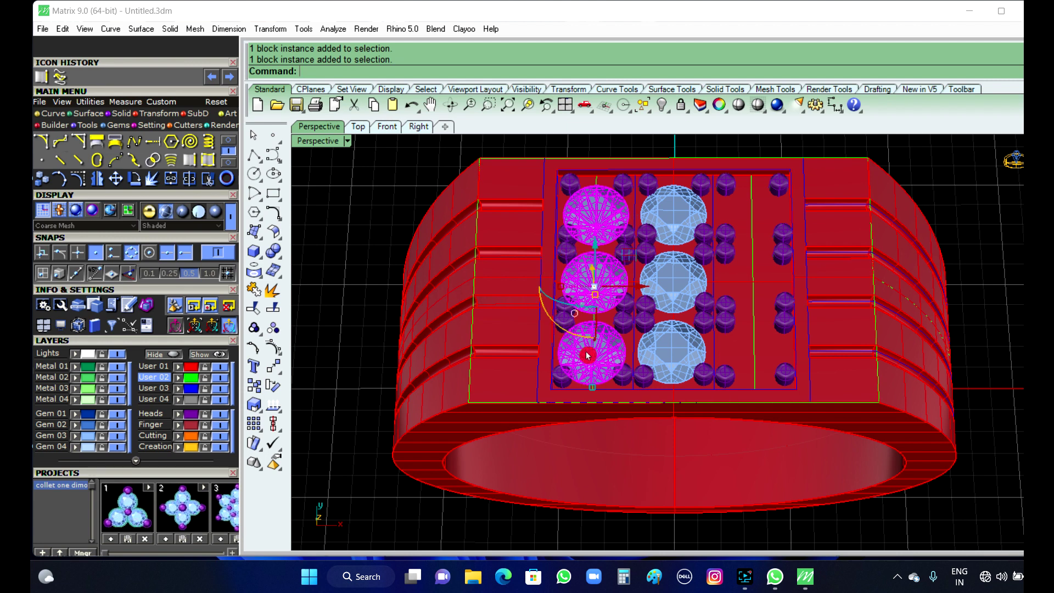
{"action": "left_click", "coordinate": [96, 178]}
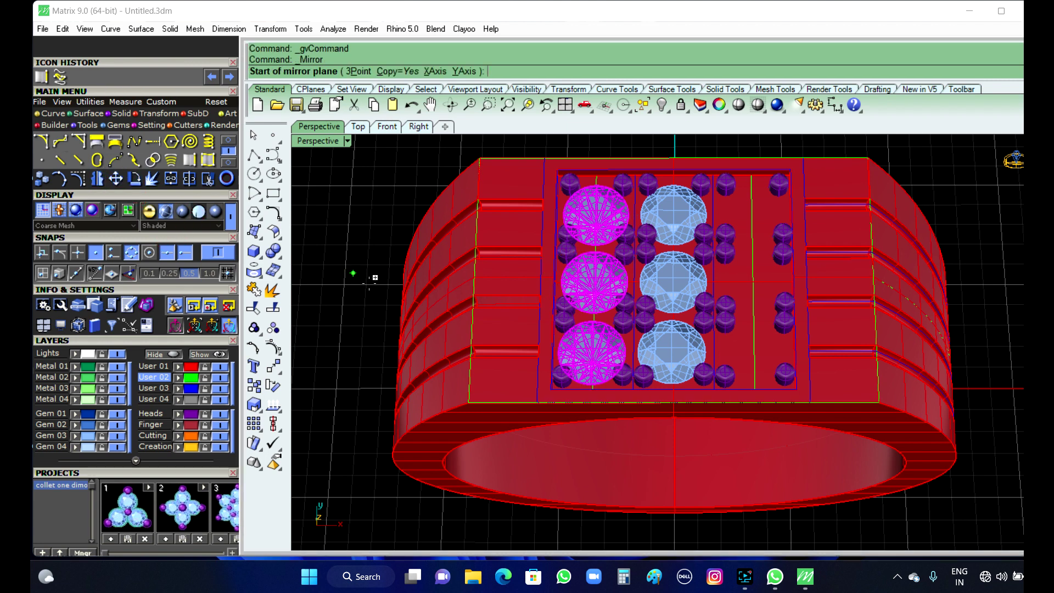
{"action": "type", "text": "0"}
{"action": "key", "text": "Return"}
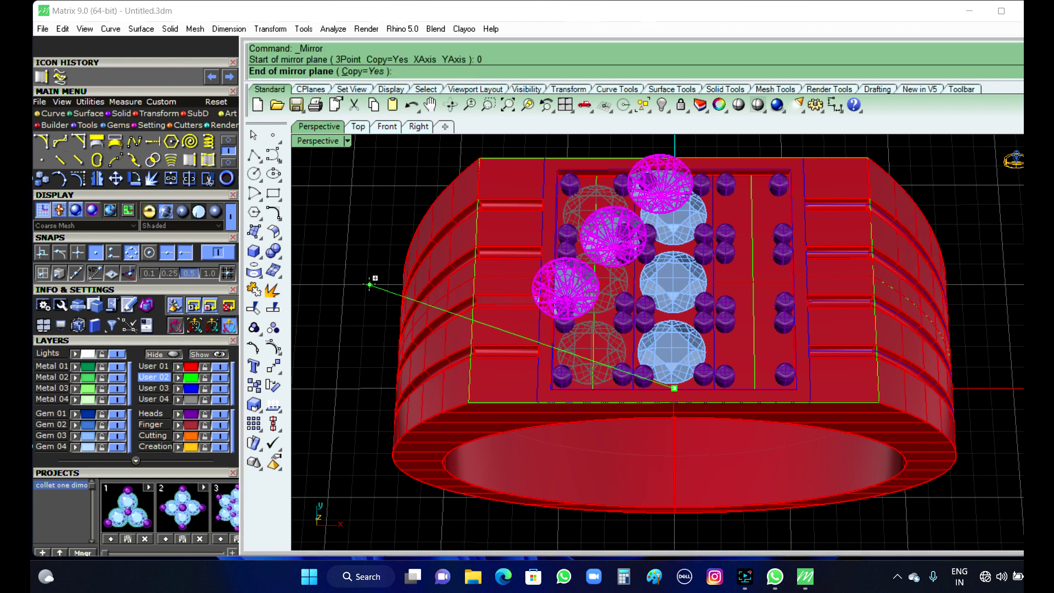
{"action": "left_click", "coordinate": [674, 512]}
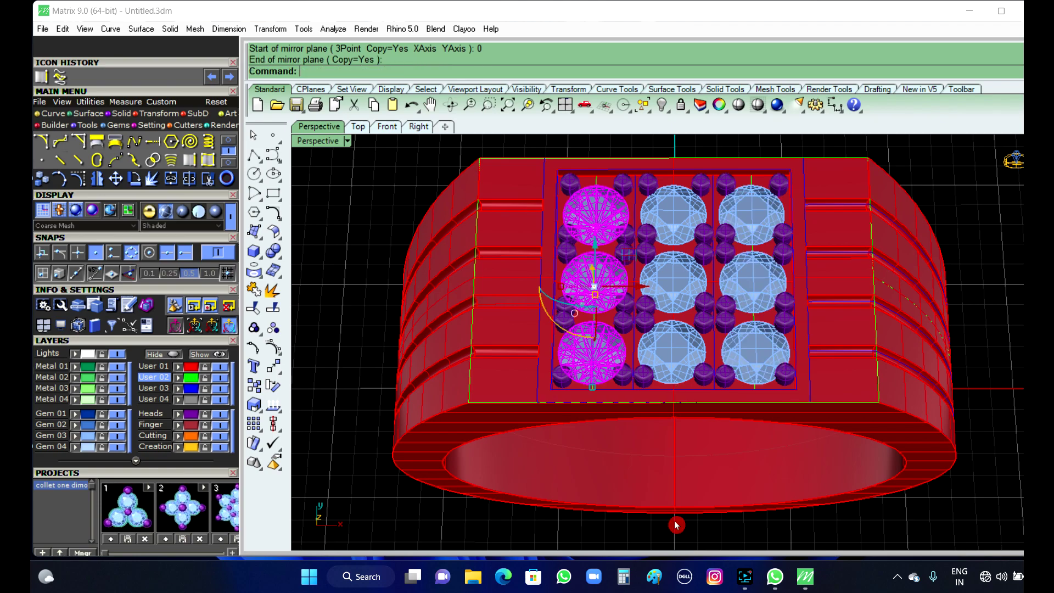
- Start the Gem Cutter on all nine gems and set the cutters' lower depth to -319% so they pass through the ring
{"action": "key", "text": "Escape"}
{"action": "right_click_drag", "start_coordinate": [400, 323], "coordinate": [562, 348]}
{"action": "right_click_drag", "start_coordinate": [679, 391], "coordinate": [599, 370]}
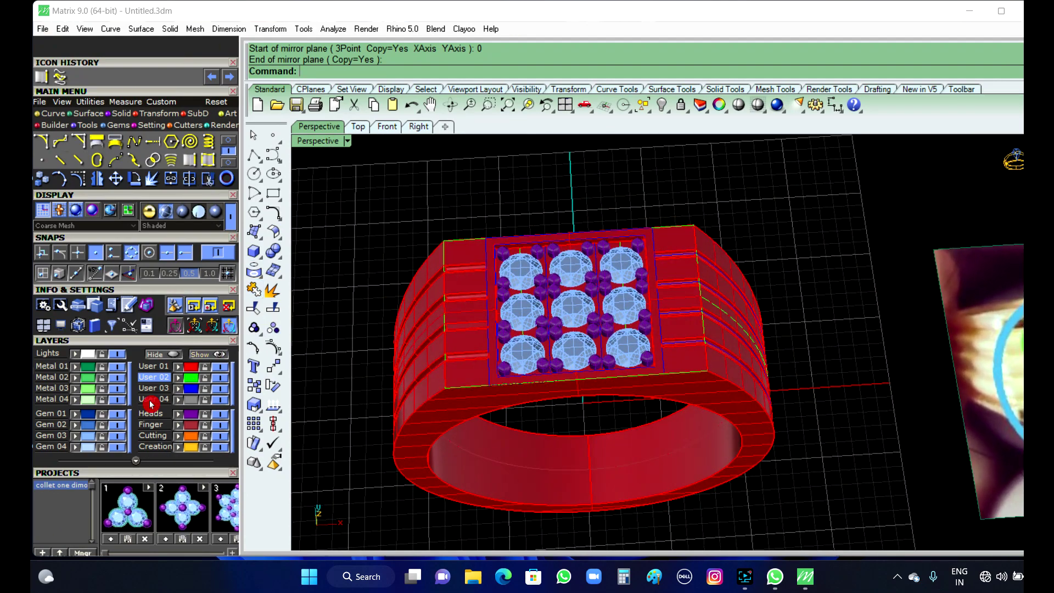
{"action": "left_click", "coordinate": [96, 438]}
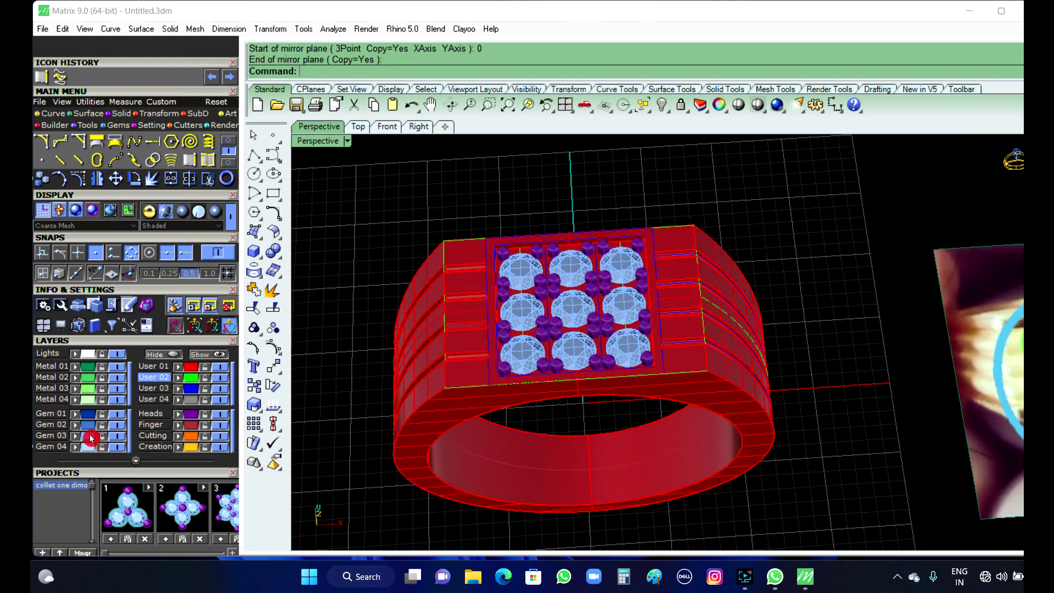
{"action": "right_click", "coordinate": [375, 241]}
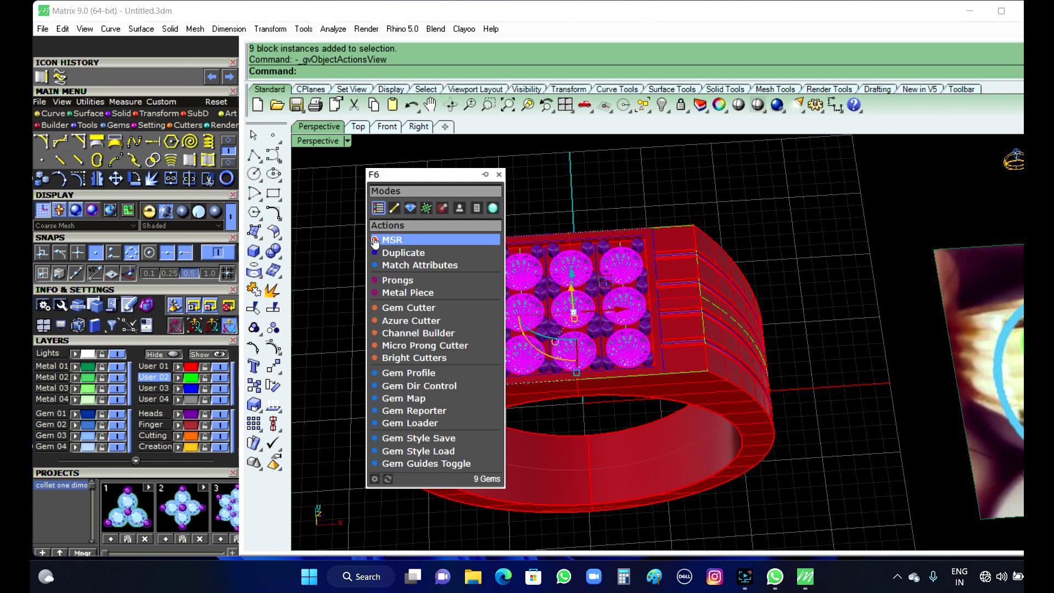
{"action": "left_click", "coordinate": [421, 320]}
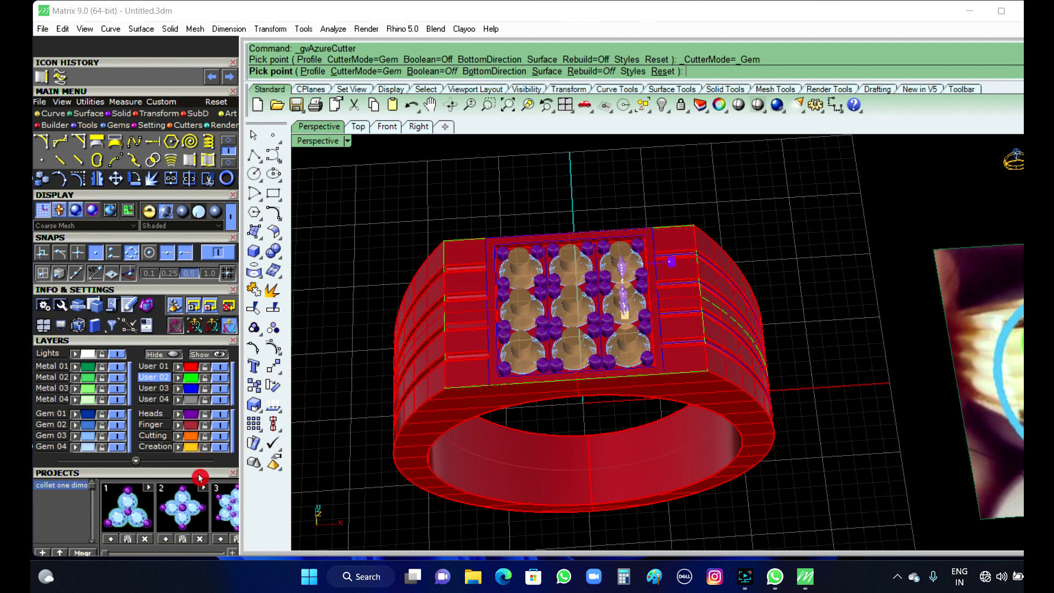
{"action": "left_click_drag", "start_coordinate": [202, 462], "coordinate": [207, 412]}
{"action": "scroll", "coordinate": [214, 192], "scroll_direction": "down", "scroll_amount": 5}
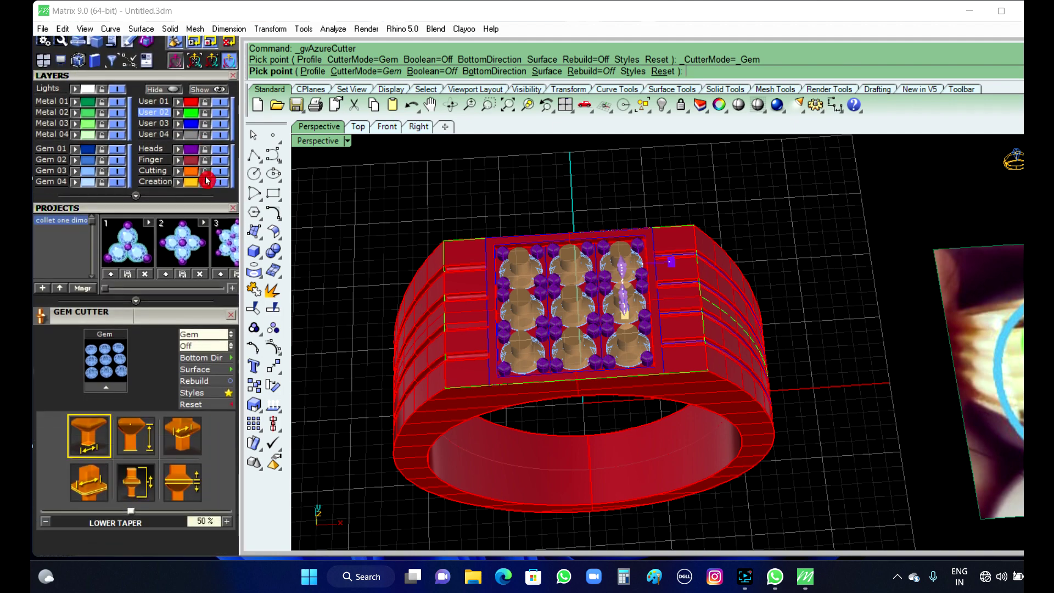
{"action": "right_click_drag", "start_coordinate": [731, 411], "coordinate": [742, 247]}
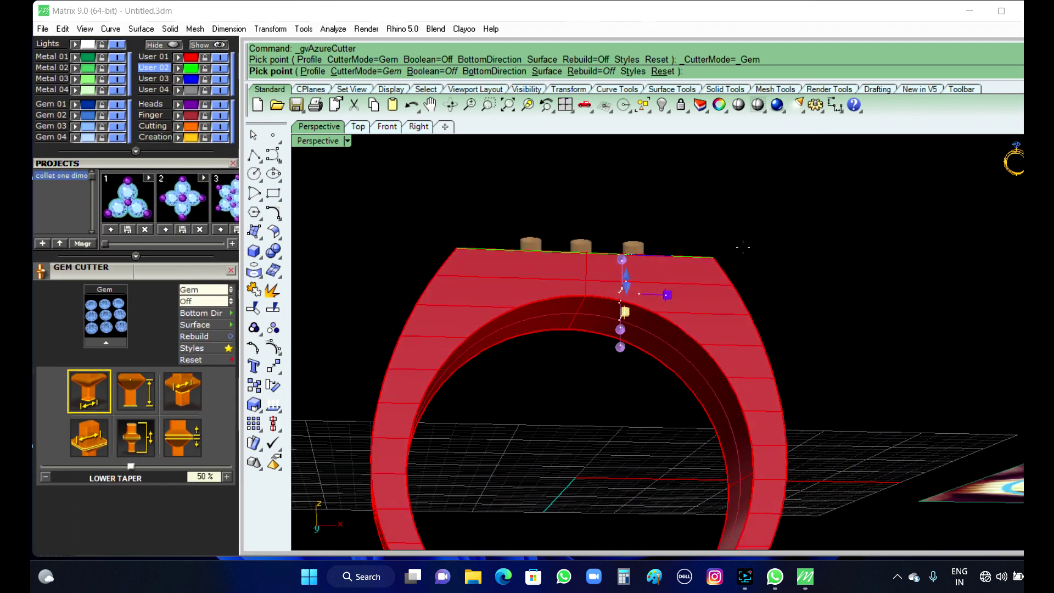
{"action": "left_click", "coordinate": [133, 396]}
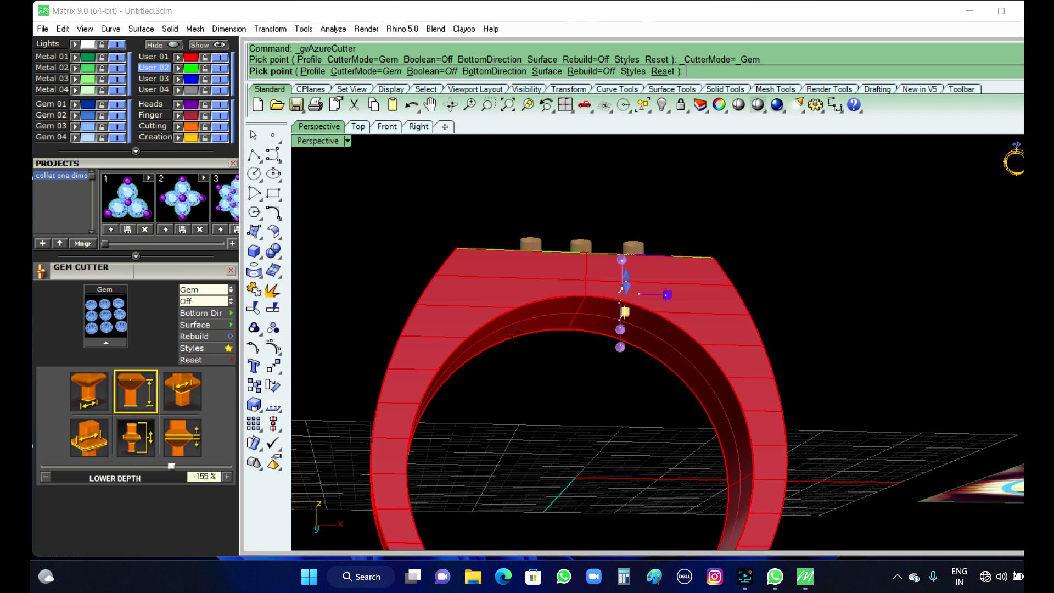
{"action": "left_click_drag", "start_coordinate": [173, 472], "coordinate": [111, 466]}
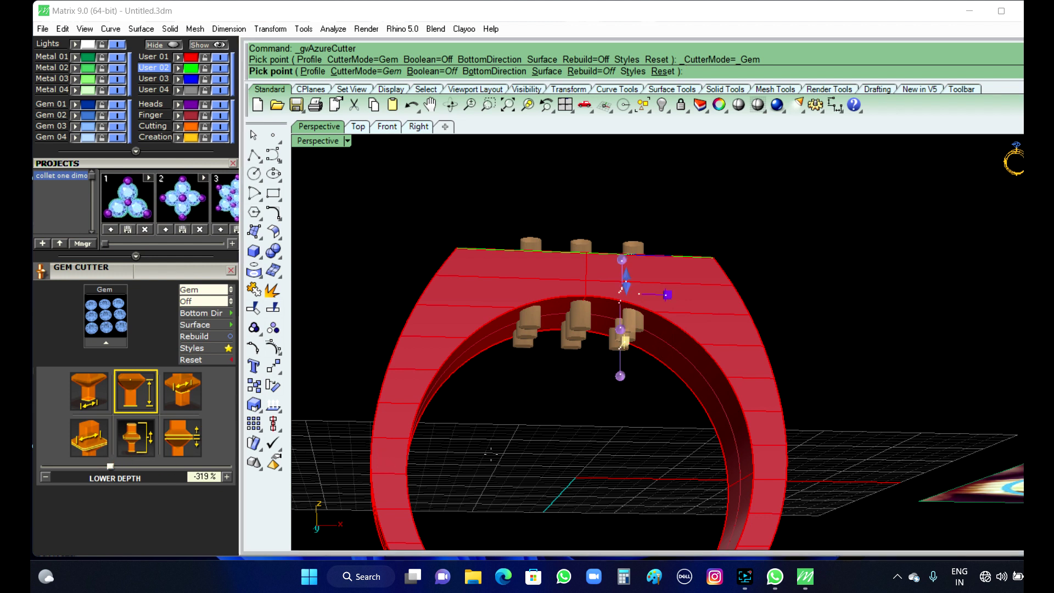
- Set the gem cutters' lower taper to 45% and create the cutters
{"action": "left_click", "coordinate": [176, 406]}
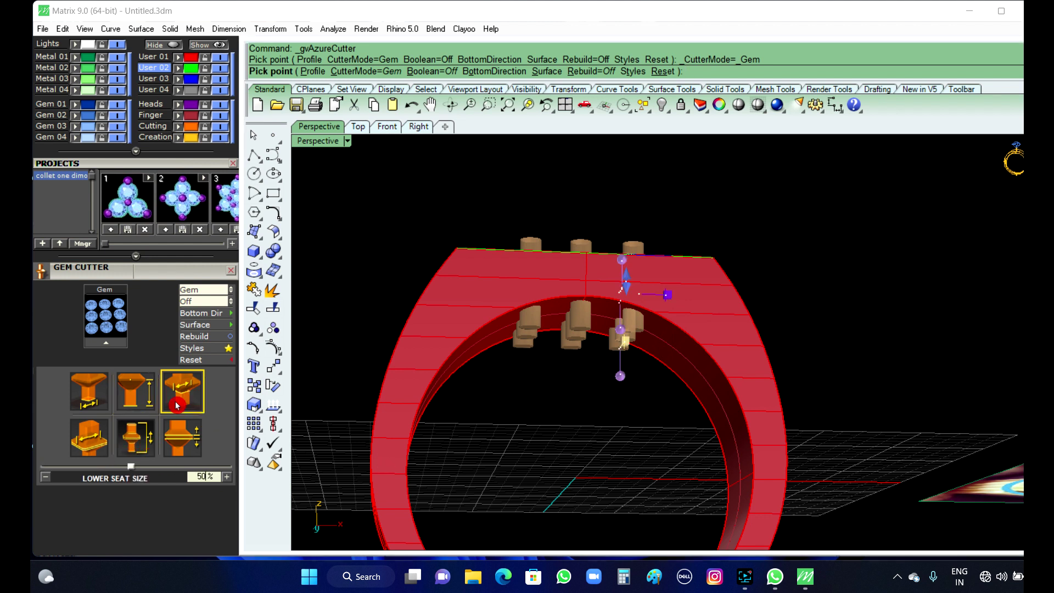
{"action": "left_click", "coordinate": [96, 448]}
{"action": "left_click", "coordinate": [153, 451]}
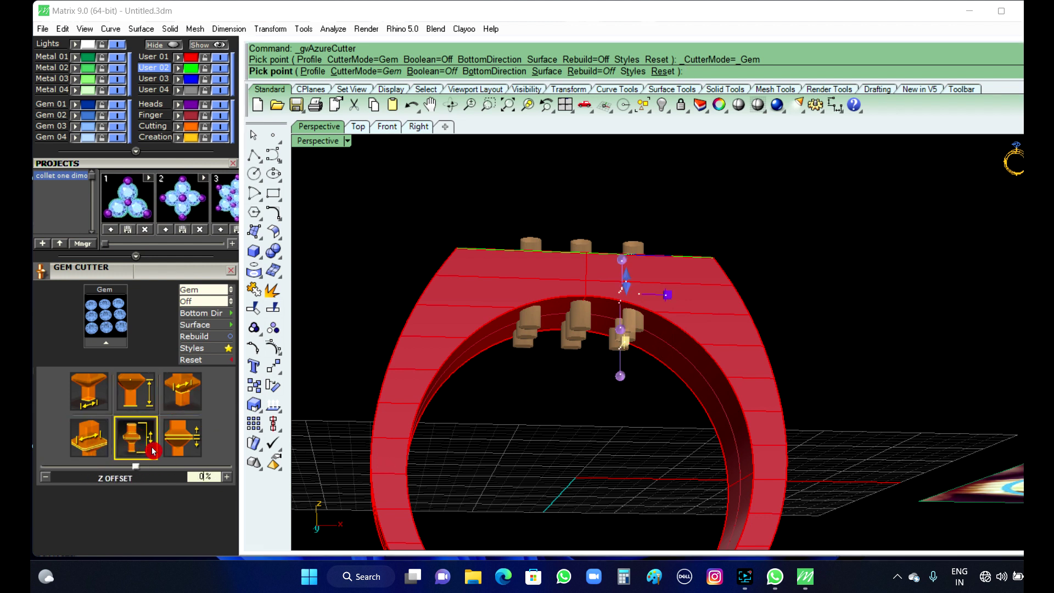
{"action": "left_click", "coordinate": [167, 448]}
{"action": "left_click", "coordinate": [93, 398]}
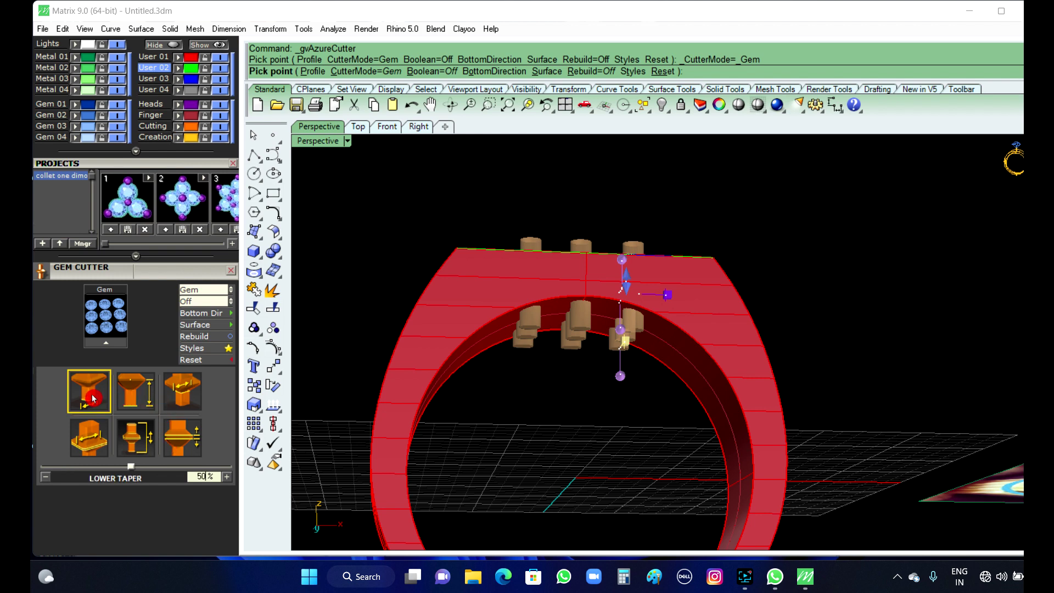
{"action": "left_click_drag", "start_coordinate": [132, 470], "coordinate": [127, 470]}
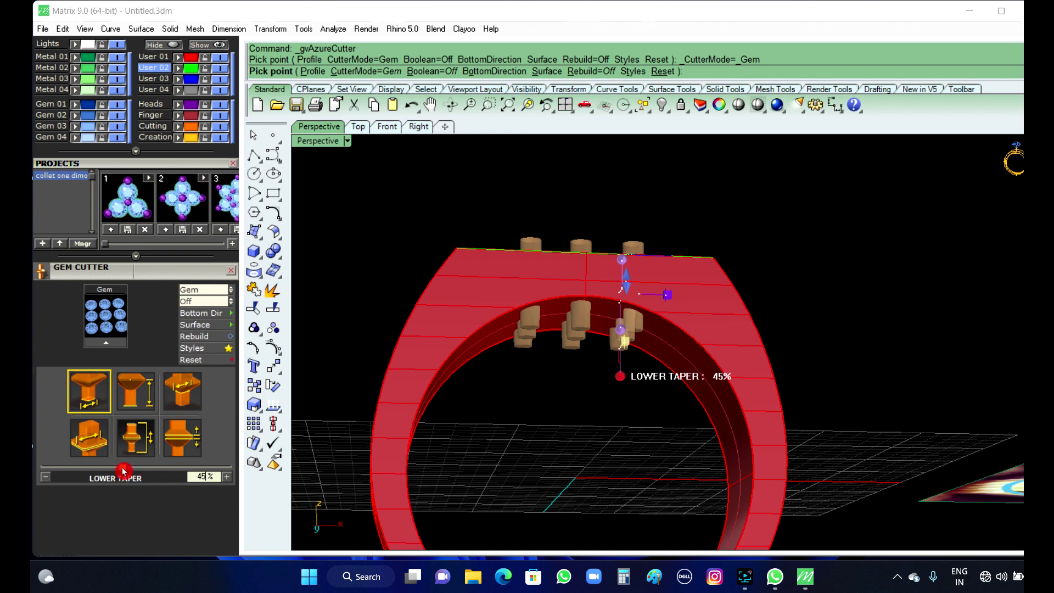
{"action": "right_click_drag", "start_coordinate": [530, 434], "coordinate": [532, 491]}
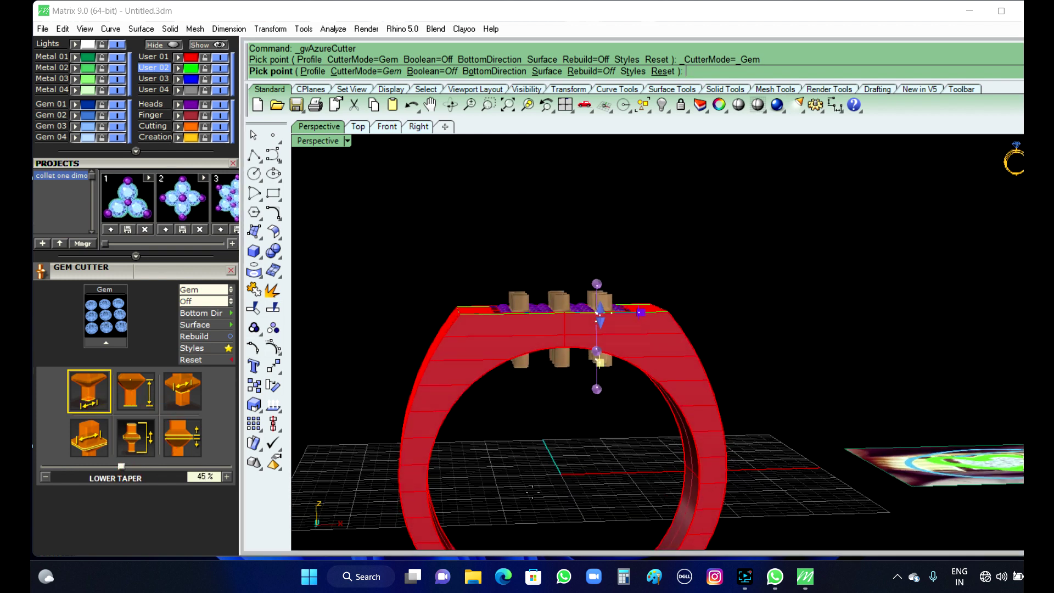
{"action": "right_click", "coordinate": [552, 455]}
- Subtract all nine gem cutters from the ring body with a Boolean Difference, deleting the cutters
{"action": "right_click_drag", "start_coordinate": [553, 454], "coordinate": [568, 488]}
{"action": "scroll", "coordinate": [645, 360], "scroll_direction": "up", "scroll_amount": 4}
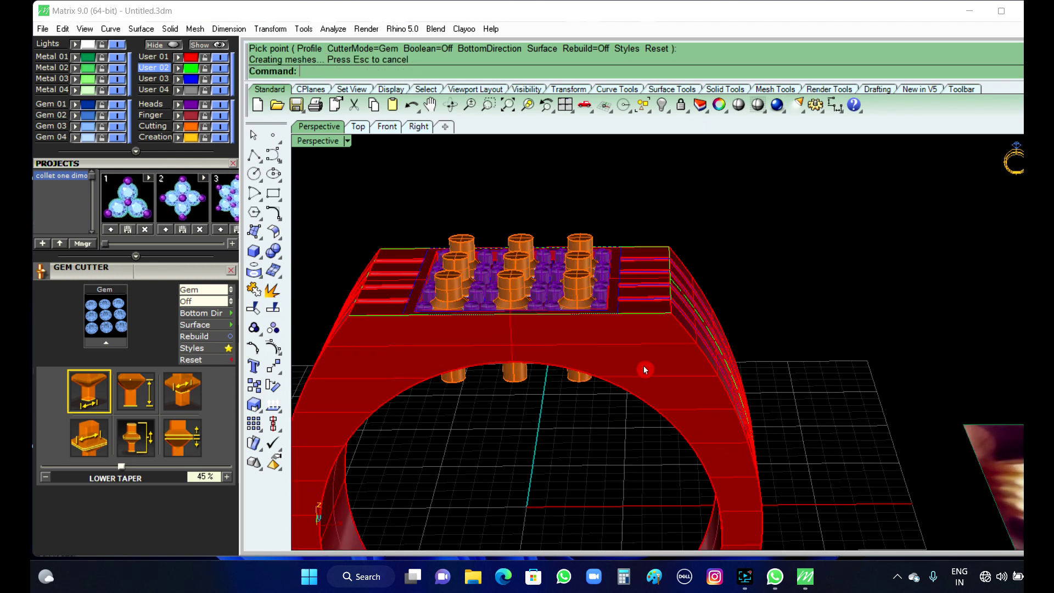
{"action": "left_click", "coordinate": [644, 370]}
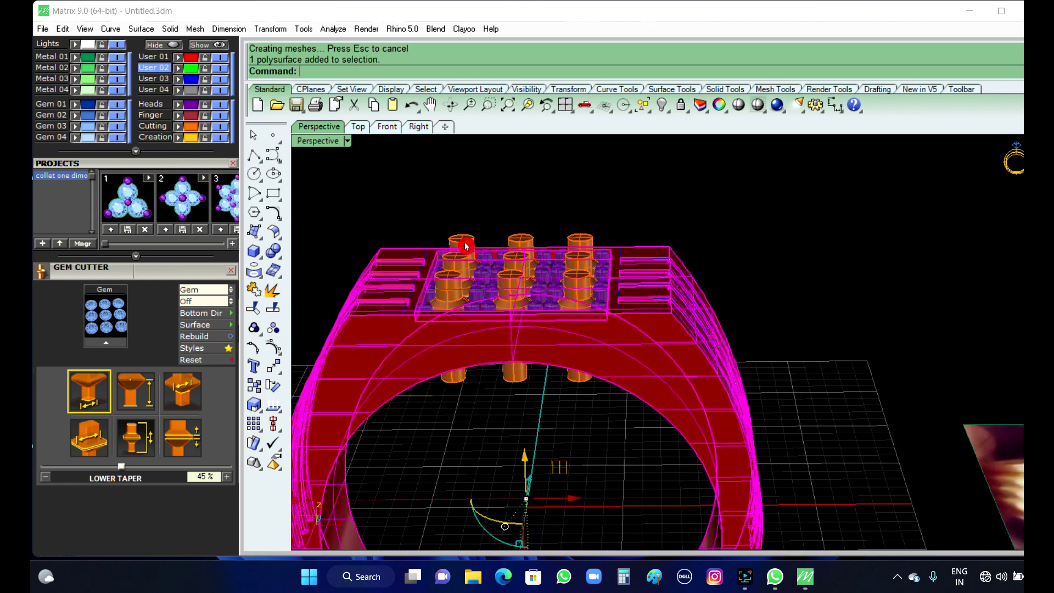
{"action": "left_click", "coordinate": [278, 259]}
{"action": "left_click", "coordinate": [313, 262]}
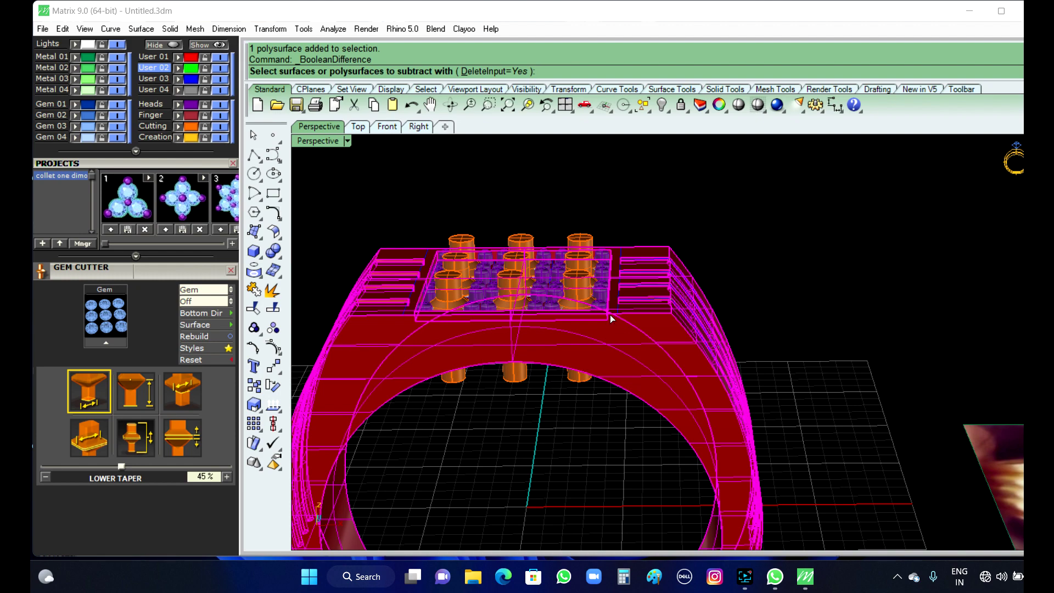
{"action": "left_click", "coordinate": [586, 241]}
{"action": "right_click", "coordinate": [586, 240]}
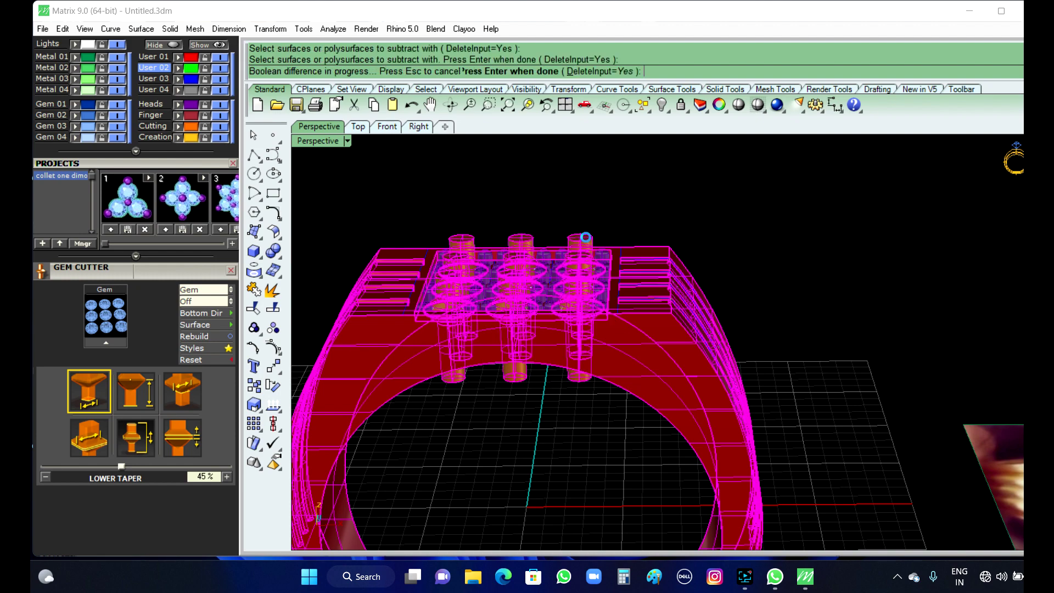
- Show the hidden rectangular frame around the gem recess
{"action": "right_click_drag", "start_coordinate": [586, 240], "coordinate": [615, 447]}
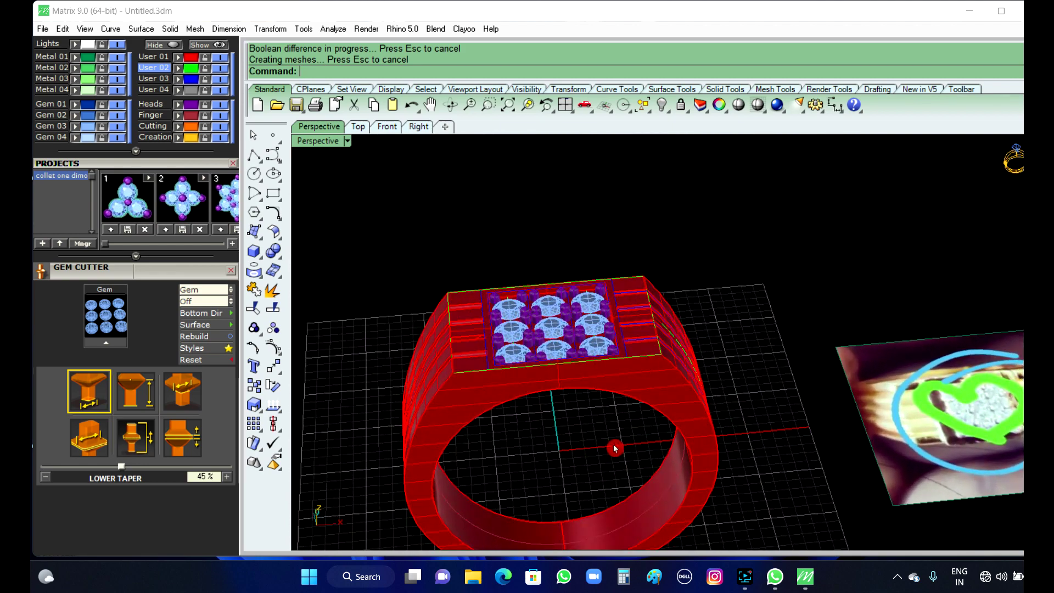
{"action": "scroll", "coordinate": [656, 336], "scroll_direction": "down", "scroll_amount": 2}
{"action": "right_click_drag", "start_coordinate": [675, 348], "coordinate": [610, 302]}
{"action": "scroll", "coordinate": [613, 312], "scroll_direction": "up", "scroll_amount": 7}
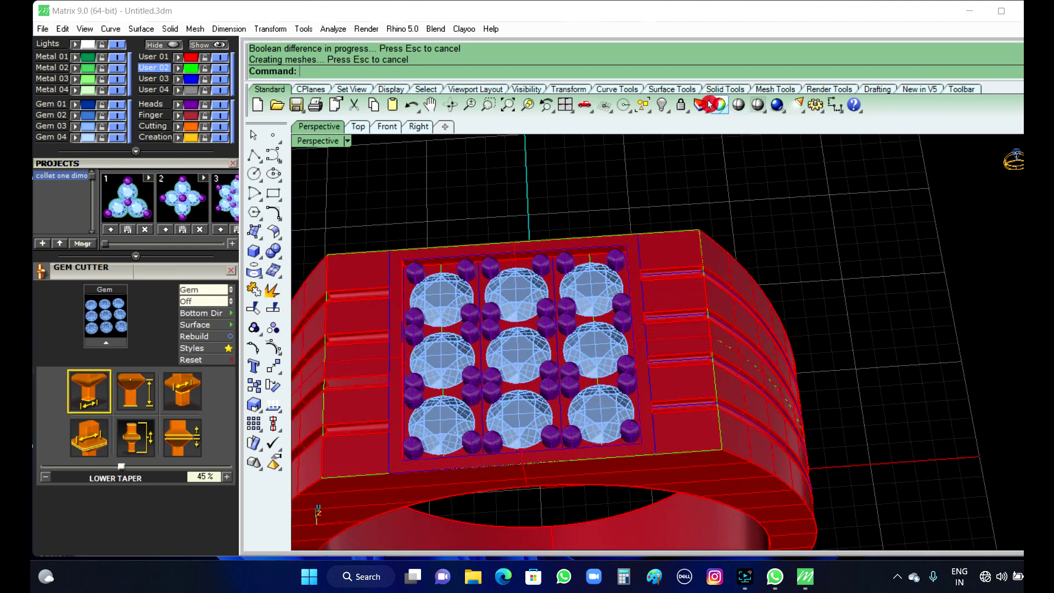
{"action": "left_click", "coordinate": [669, 115]}
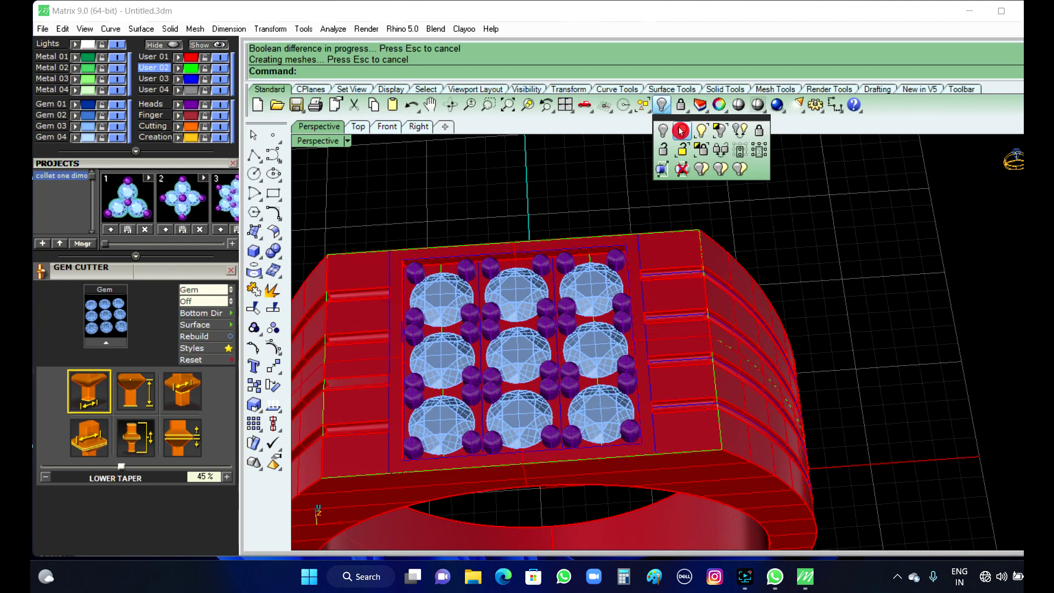
{"action": "left_click", "coordinate": [679, 132]}
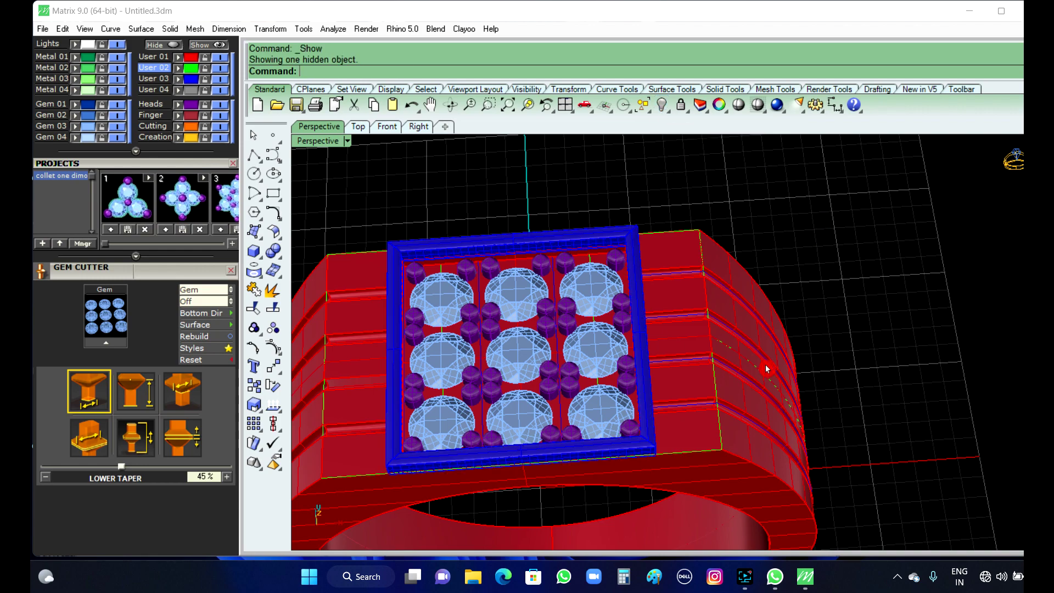
- Set the perspective view to the Machine display mode and hide the grid
{"action": "scroll", "coordinate": [767, 368], "scroll_direction": "down", "scroll_amount": 6}
{"action": "right_click_drag", "start_coordinate": [766, 371], "coordinate": [737, 402]}
{"action": "left_click", "coordinate": [349, 141]}
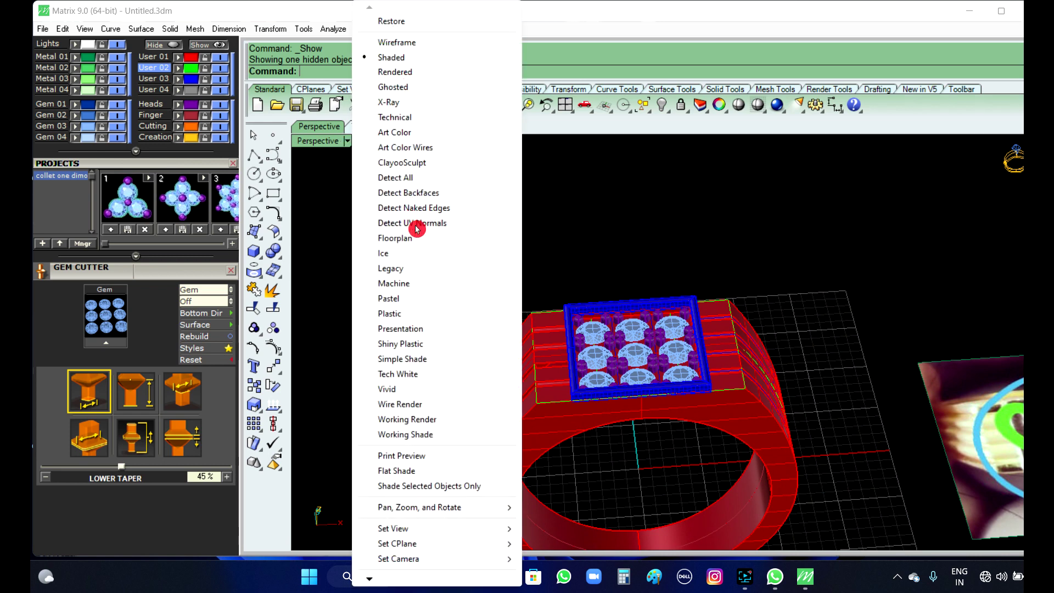
{"action": "left_click", "coordinate": [417, 285]}
{"action": "scroll", "coordinate": [421, 305], "scroll_direction": "down", "scroll_amount": 5}
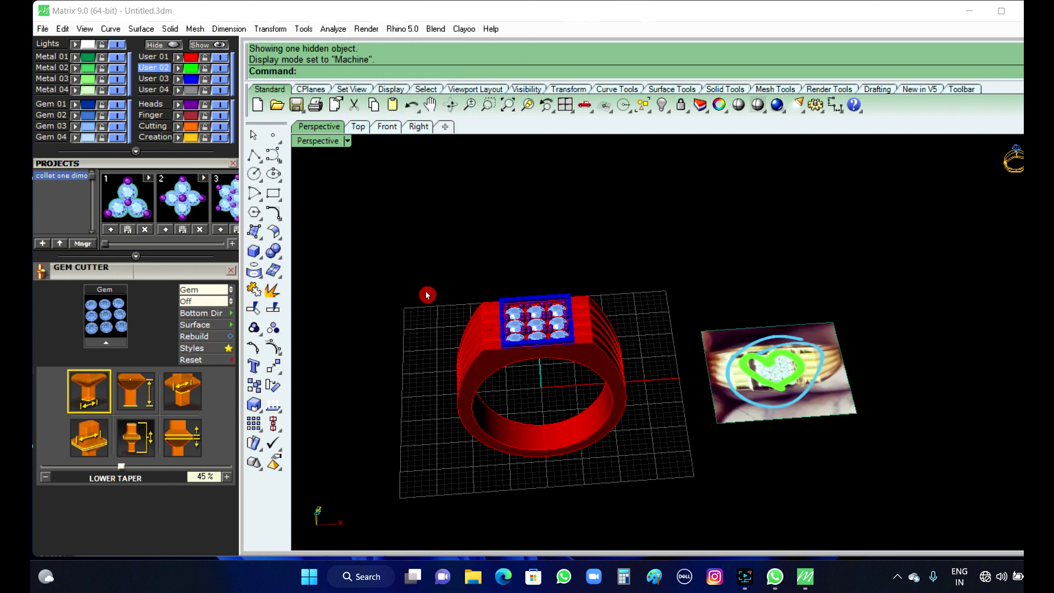
{"action": "scroll", "coordinate": [482, 346], "scroll_direction": "up", "scroll_amount": 4}
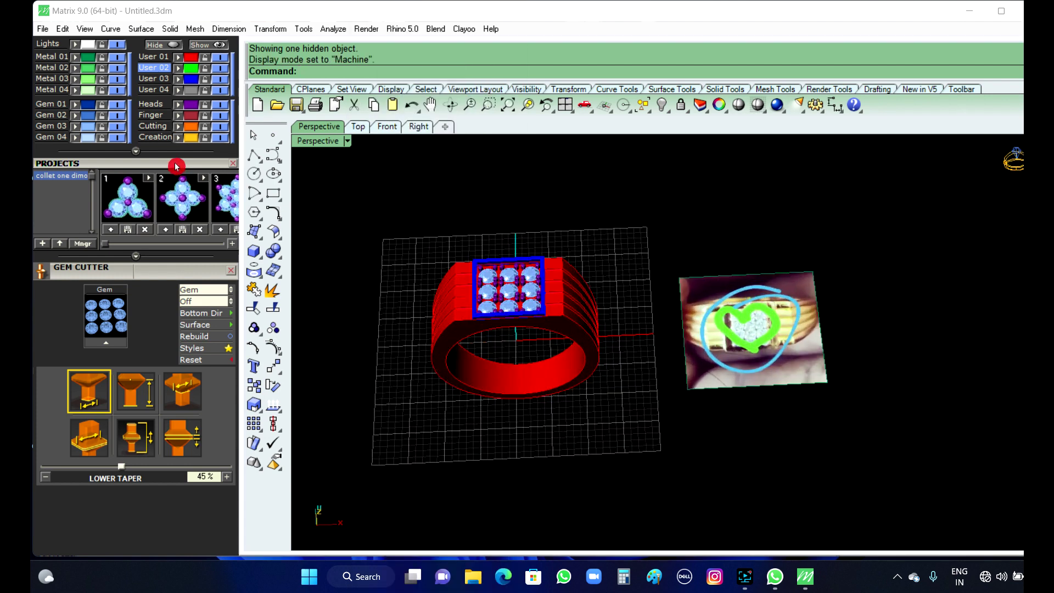
{"action": "left_click_drag", "start_coordinate": [176, 166], "coordinate": [178, 353]}
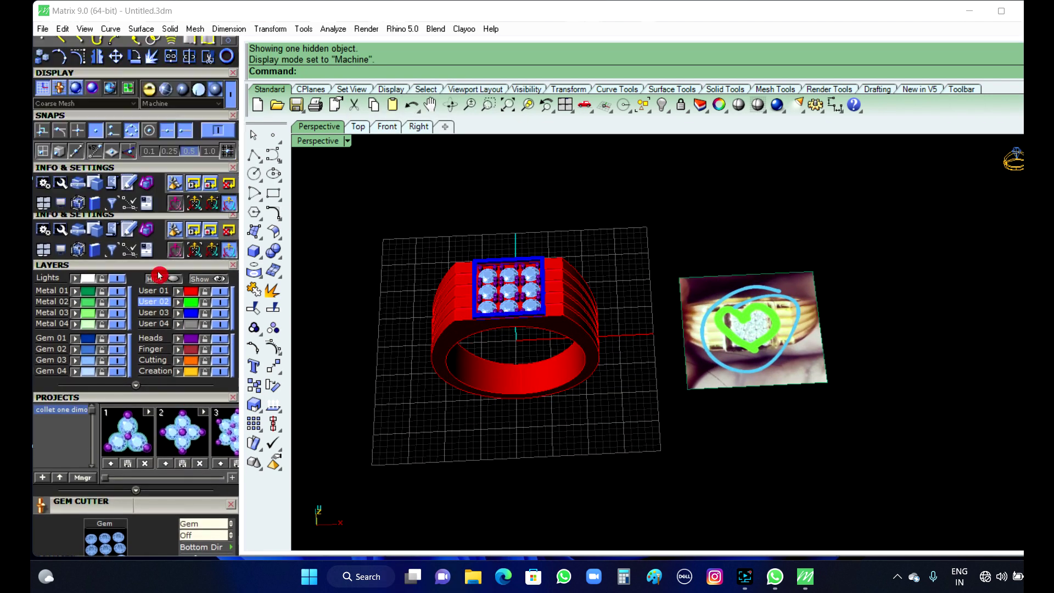
{"action": "left_click", "coordinate": [41, 94]}
{"action": "scroll", "coordinate": [526, 340], "scroll_direction": "up", "scroll_amount": 5}
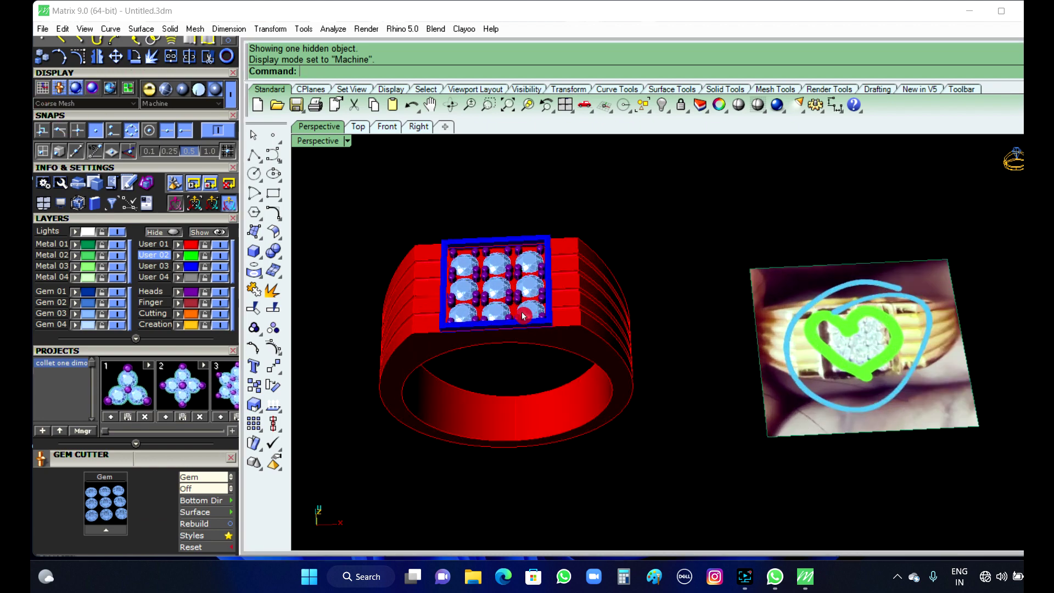
- Examine the finished ring from several angles, checking the gems, prongs, frame and grooved shoulders
{"action": "right_click_drag", "start_coordinate": [522, 354], "coordinate": [835, 325]}
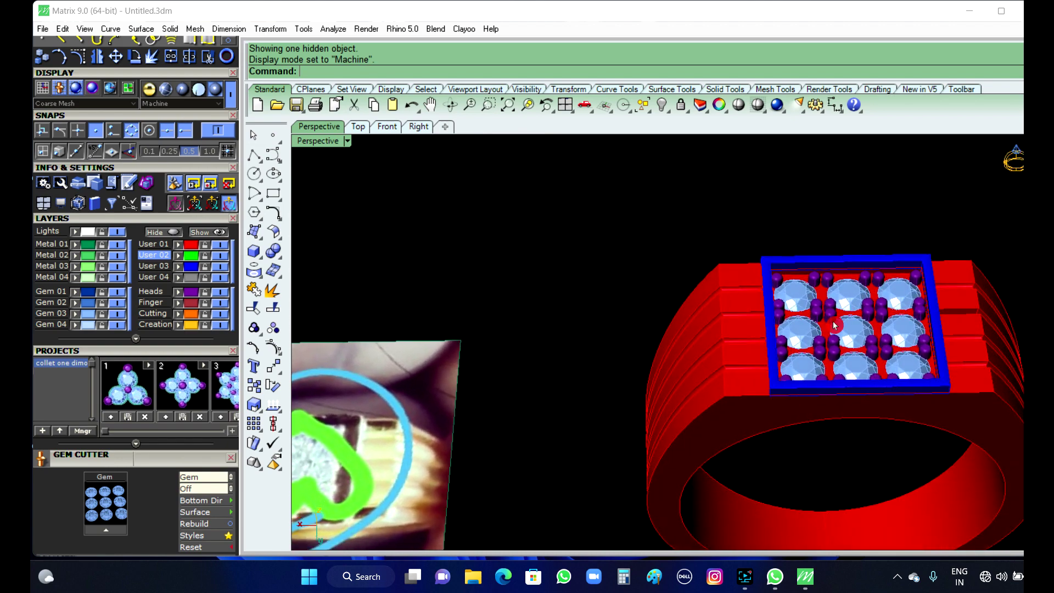
{"action": "scroll", "coordinate": [505, 278], "scroll_direction": "down", "scroll_amount": 8}
{"action": "scroll", "coordinate": [701, 350], "scroll_direction": "up", "scroll_amount": 4}
{"action": "right_click_drag", "start_coordinate": [700, 352], "coordinate": [579, 411]}
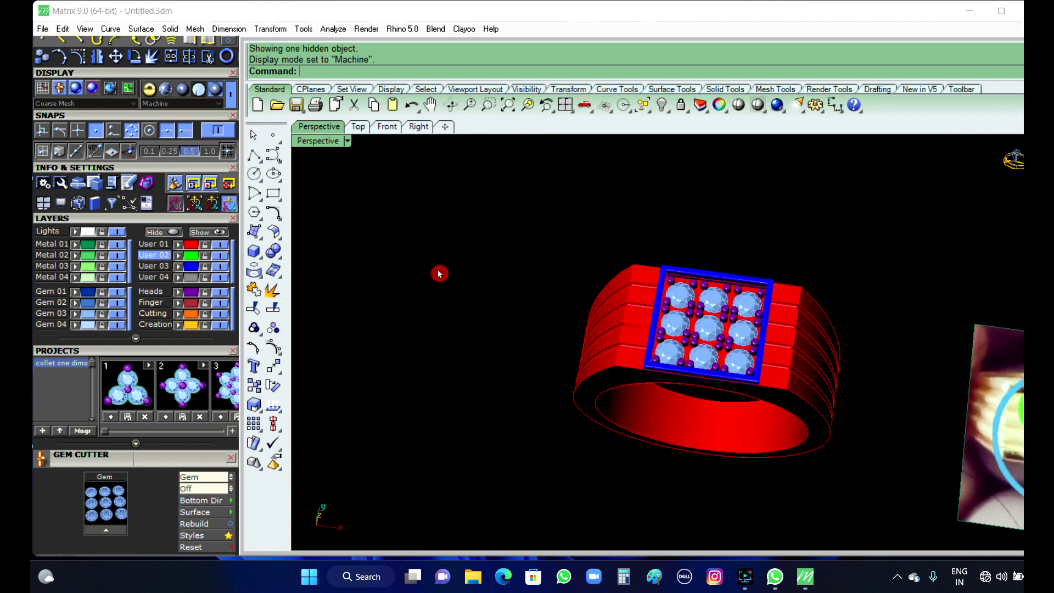
{"action": "scroll", "coordinate": [441, 269], "scroll_direction": "down", "scroll_amount": 2}
{"action": "scroll", "coordinate": [642, 375], "scroll_direction": "up", "scroll_amount": 5}
{"action": "scroll", "coordinate": [760, 420], "scroll_direction": "up", "scroll_amount": 4}
{"action": "right_click_drag", "start_coordinate": [916, 418], "coordinate": [856, 409]}
{"action": "scroll", "coordinate": [765, 435], "scroll_direction": "down", "scroll_amount": 2}
{"action": "right_click_drag", "start_coordinate": [765, 435], "coordinate": [741, 449]}
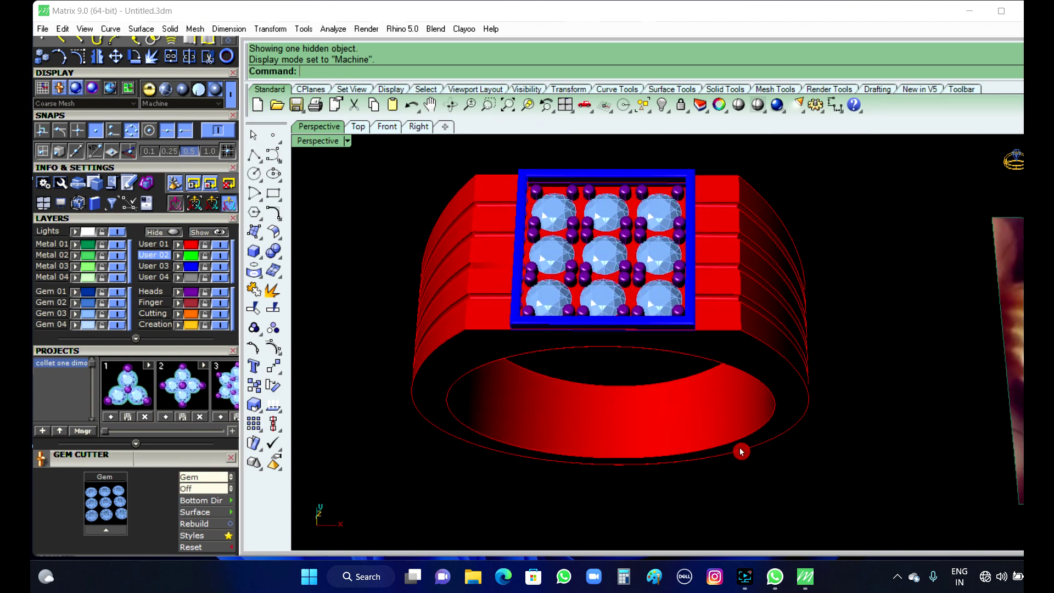